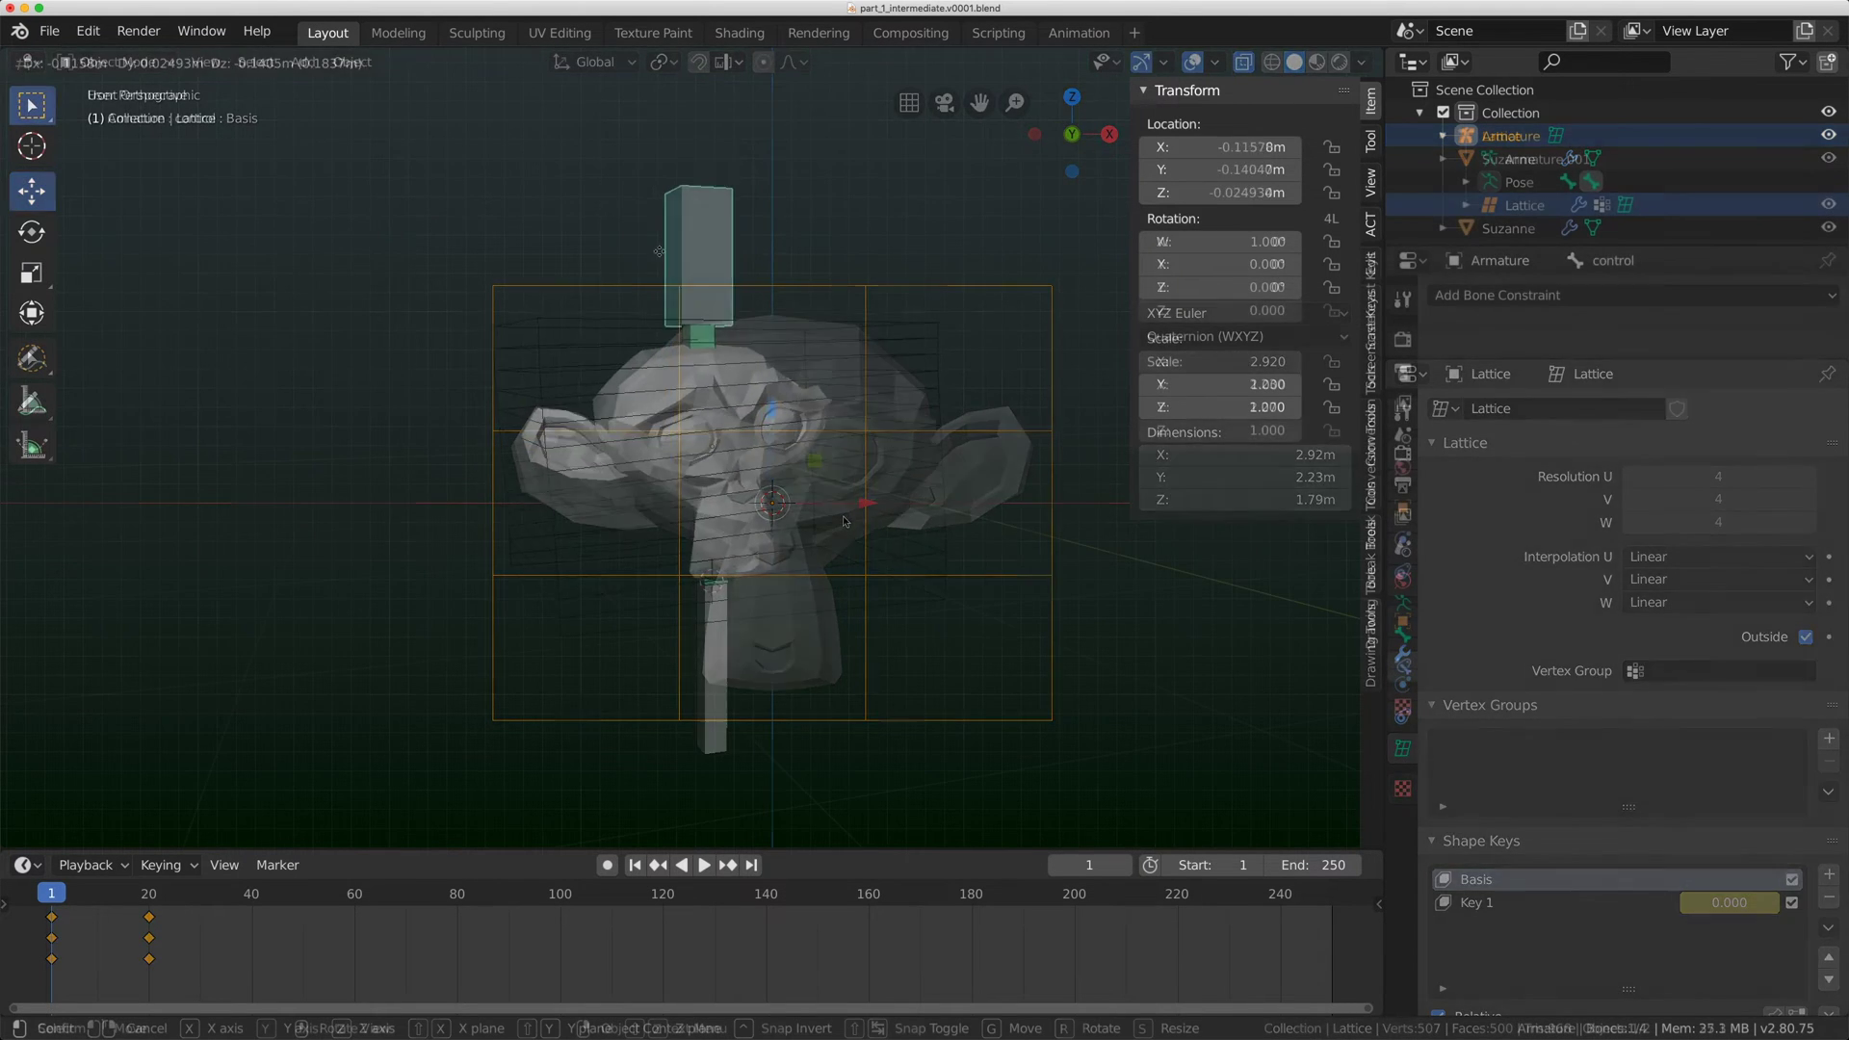
# Cancel the in-progress control-bone move, then start grabbing the control bone again.
pyautogui.press('Escape')
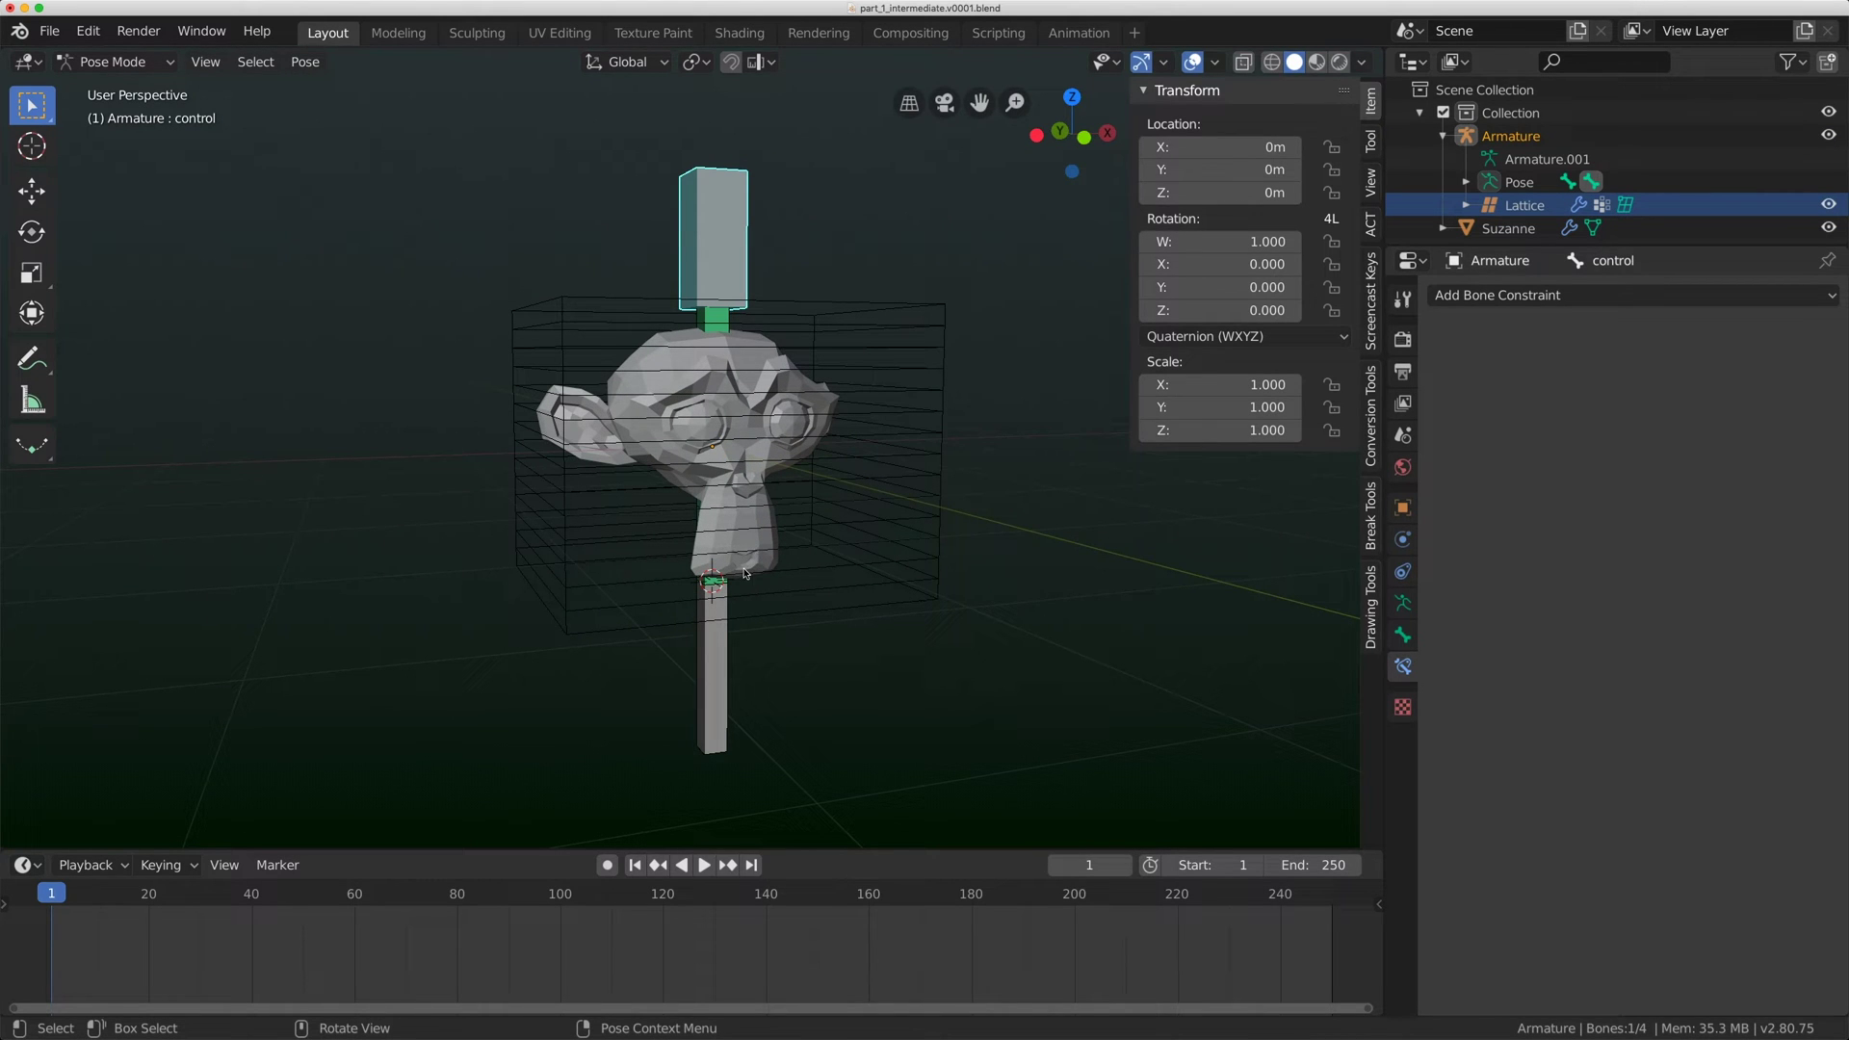
pyautogui.press('g')
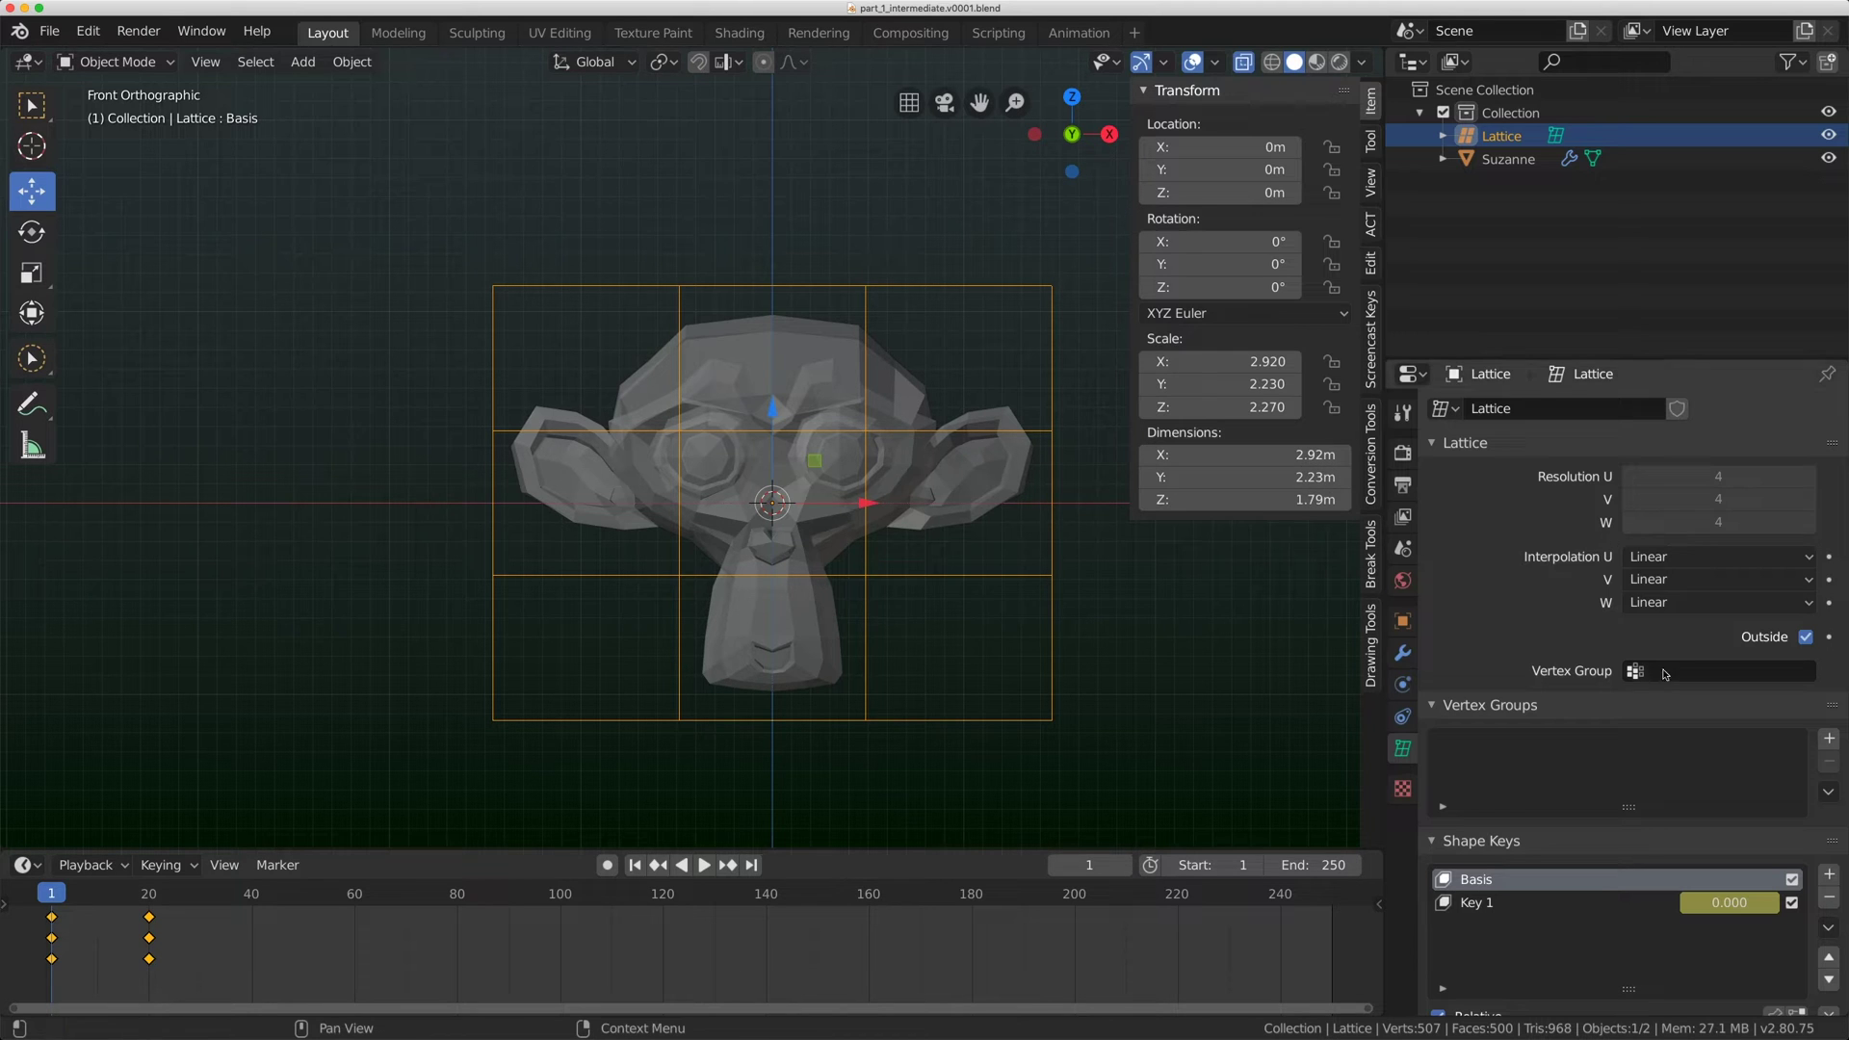
pyautogui.scroll(-2, 1489, 677)
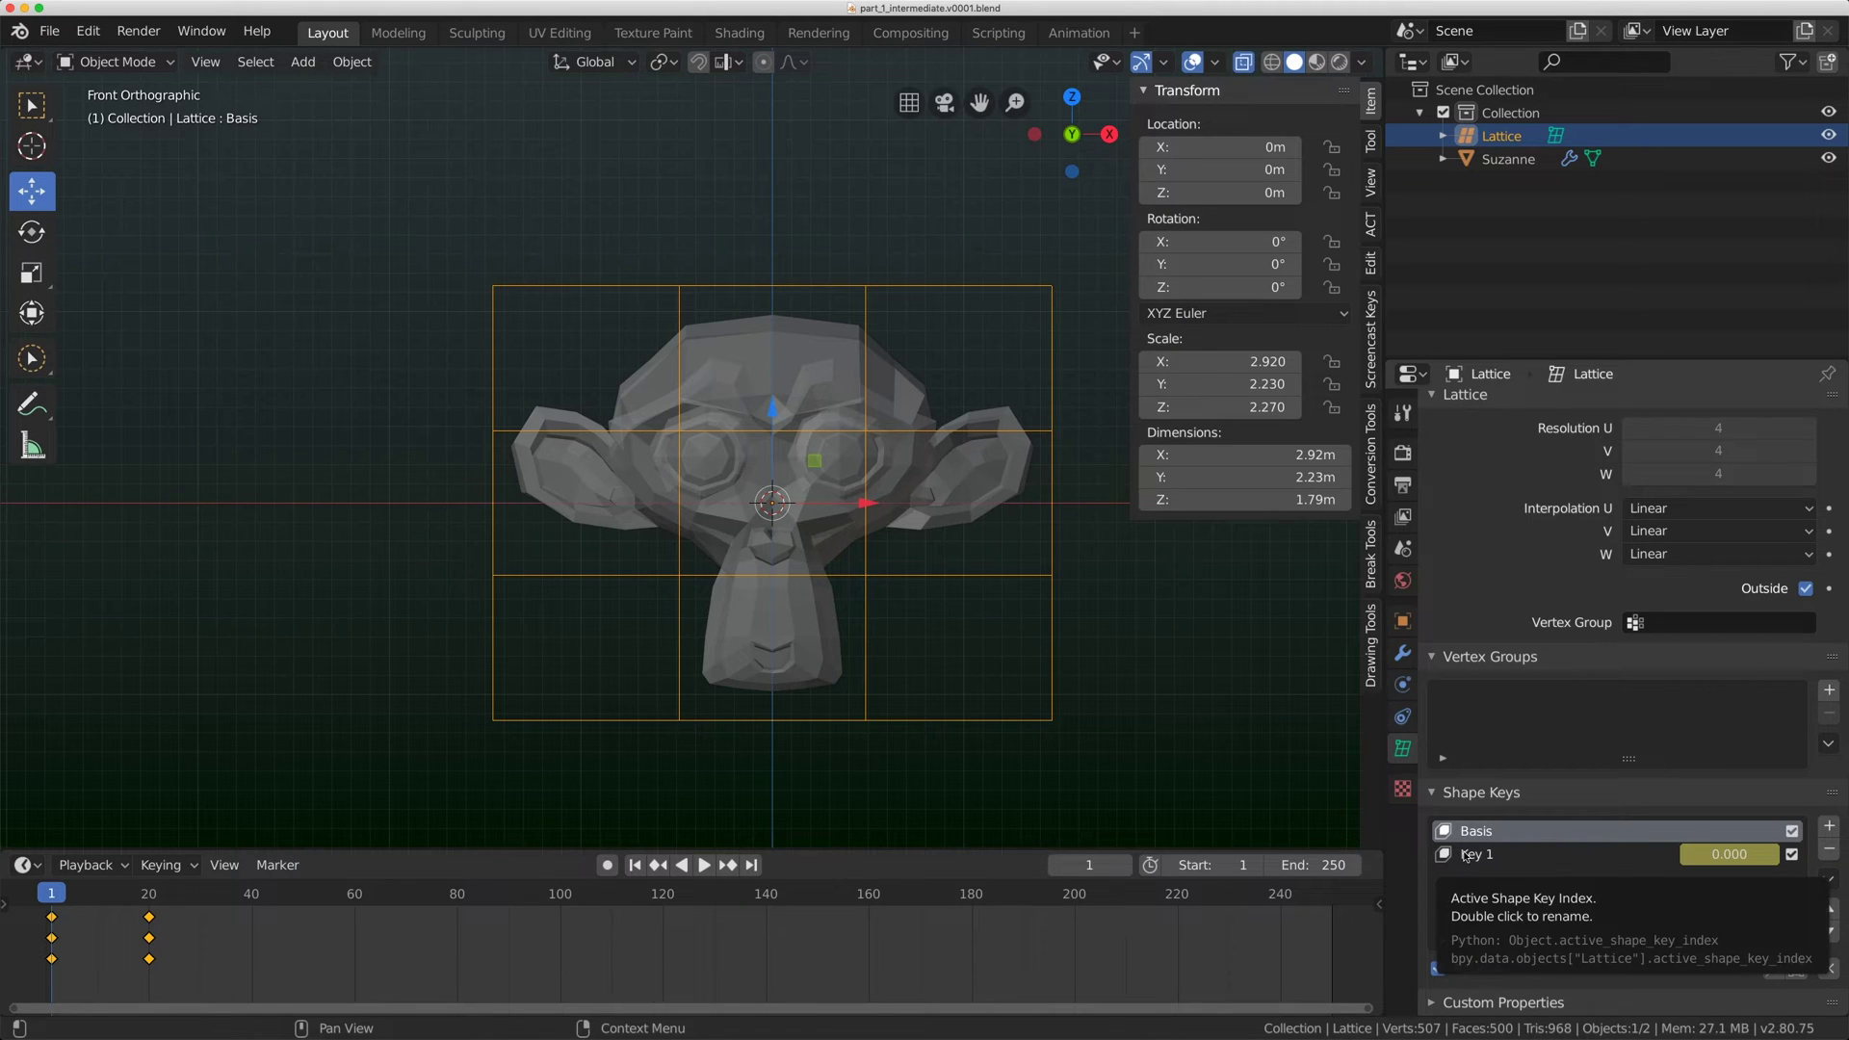
pyautogui.click(1525, 855)
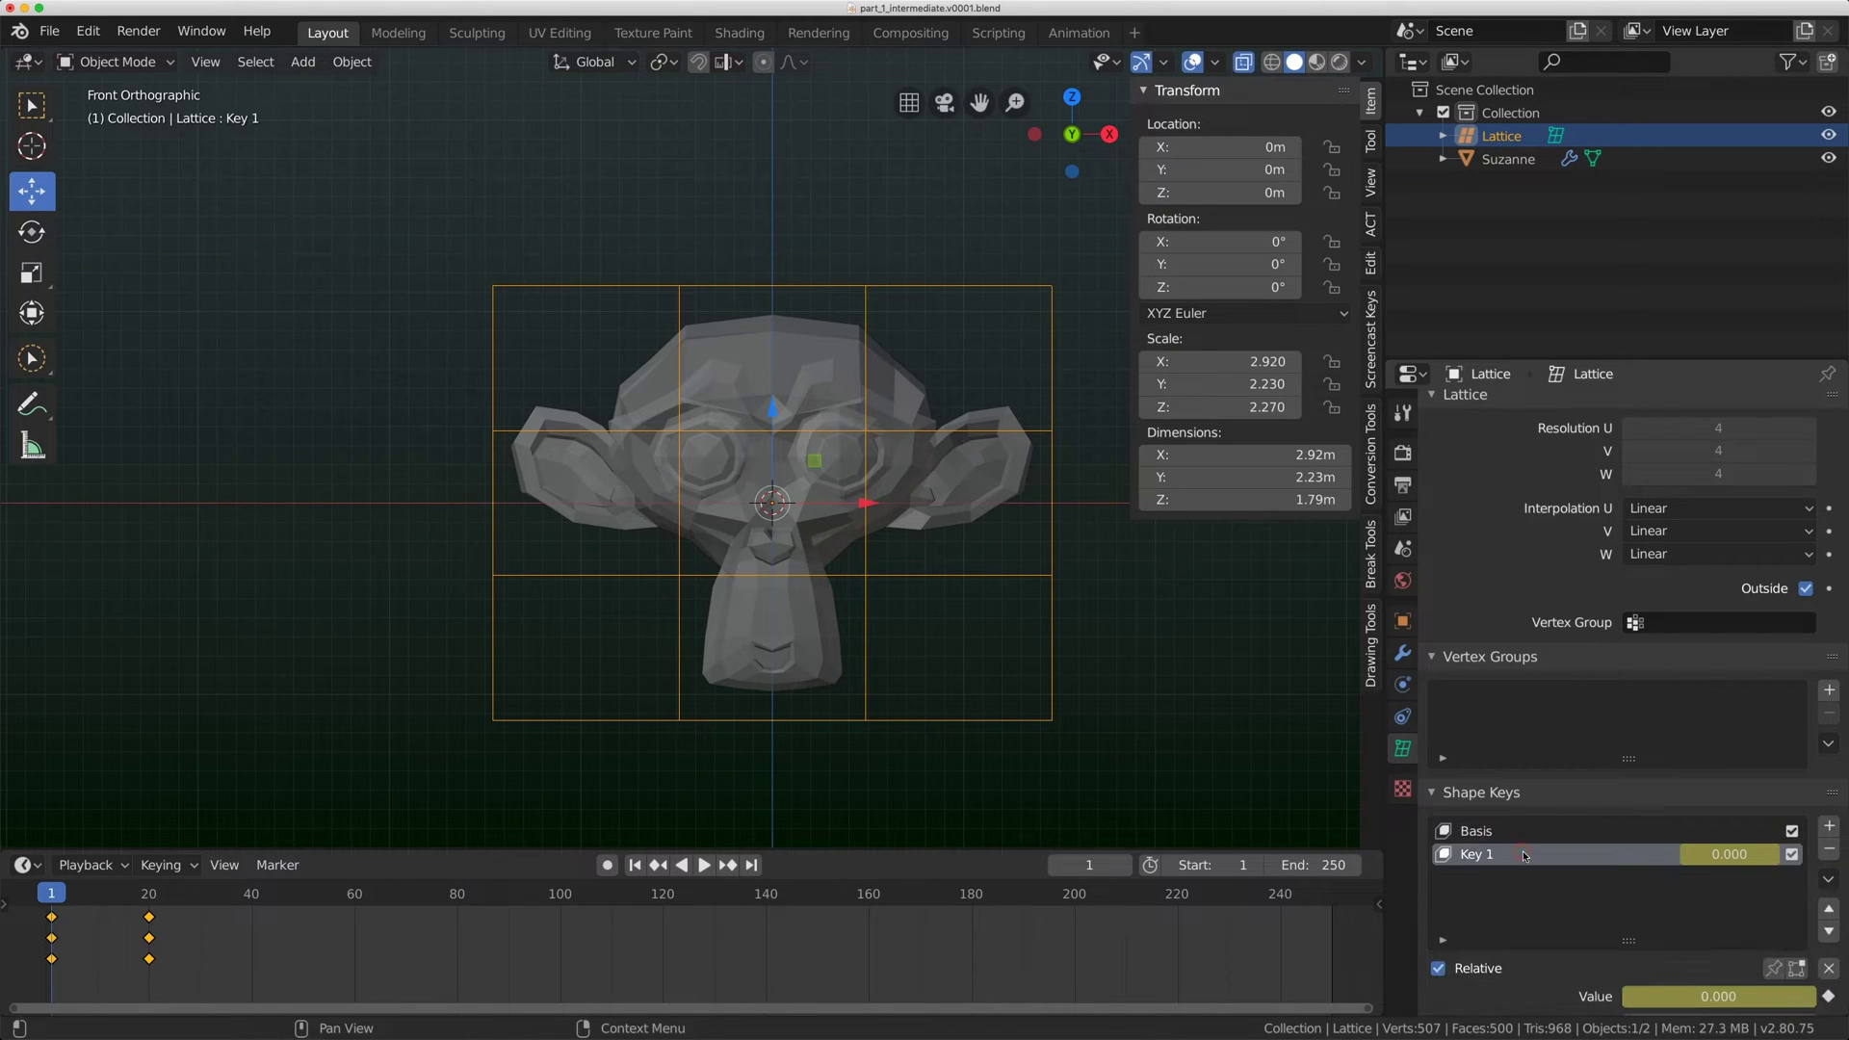
pyautogui.click(1829, 855)
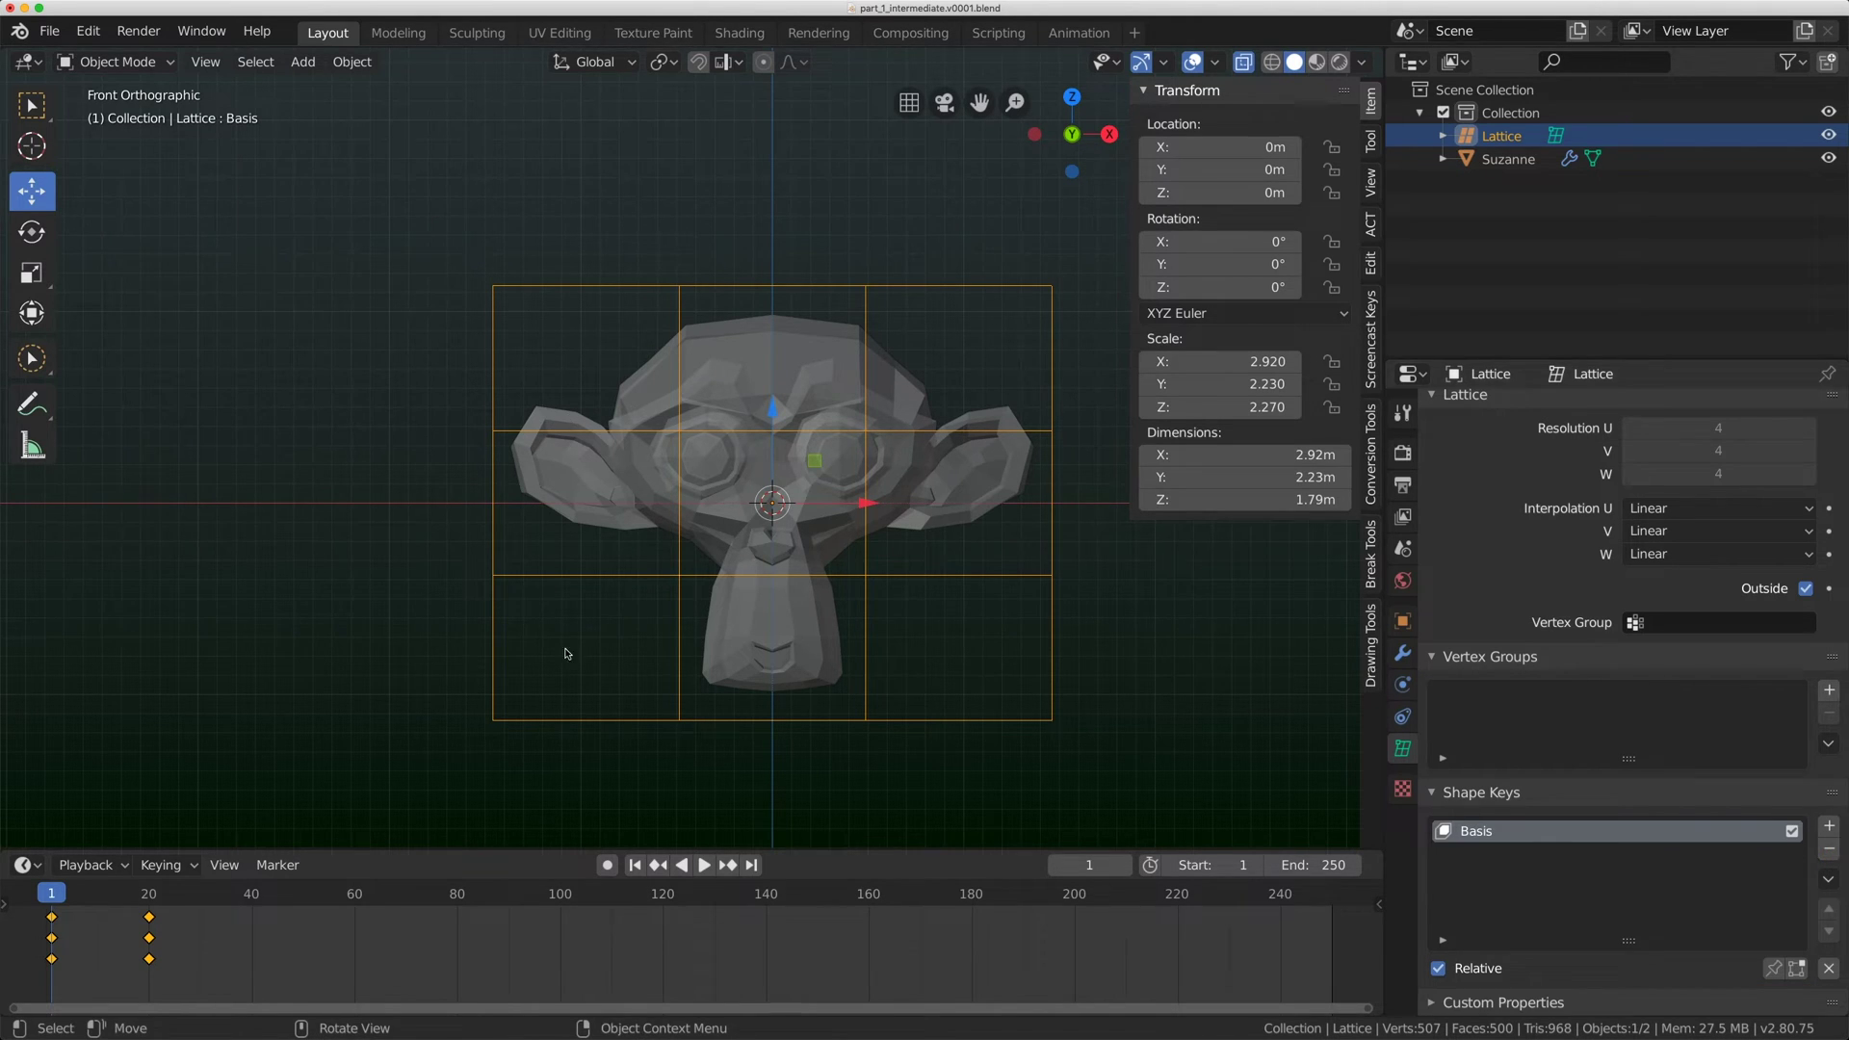
pyautogui.click(1828, 849)
pyautogui.moveTo(982, 385); pyautogui.dragTo(815, 375, button='middle')
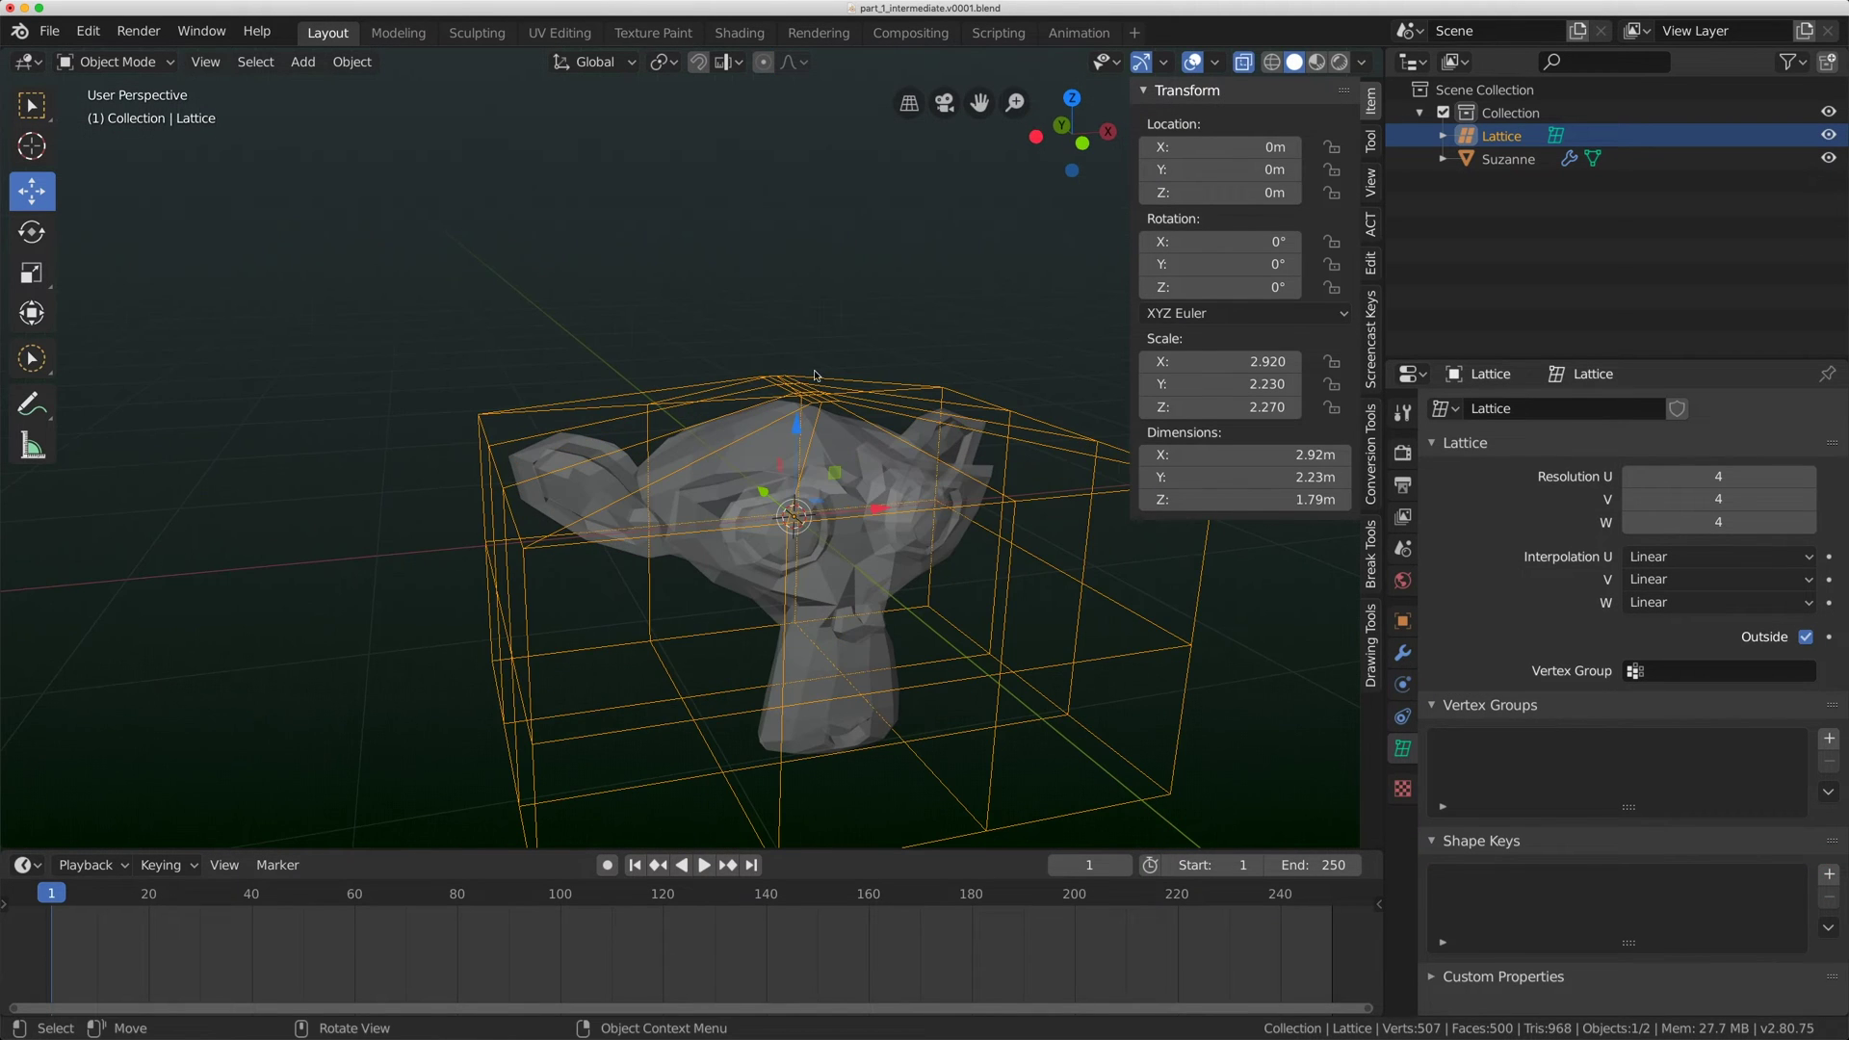
pyautogui.moveTo(859, 474); pyautogui.dragTo(856, 451, button='middle')
pyautogui.scroll(-2, 856, 450)
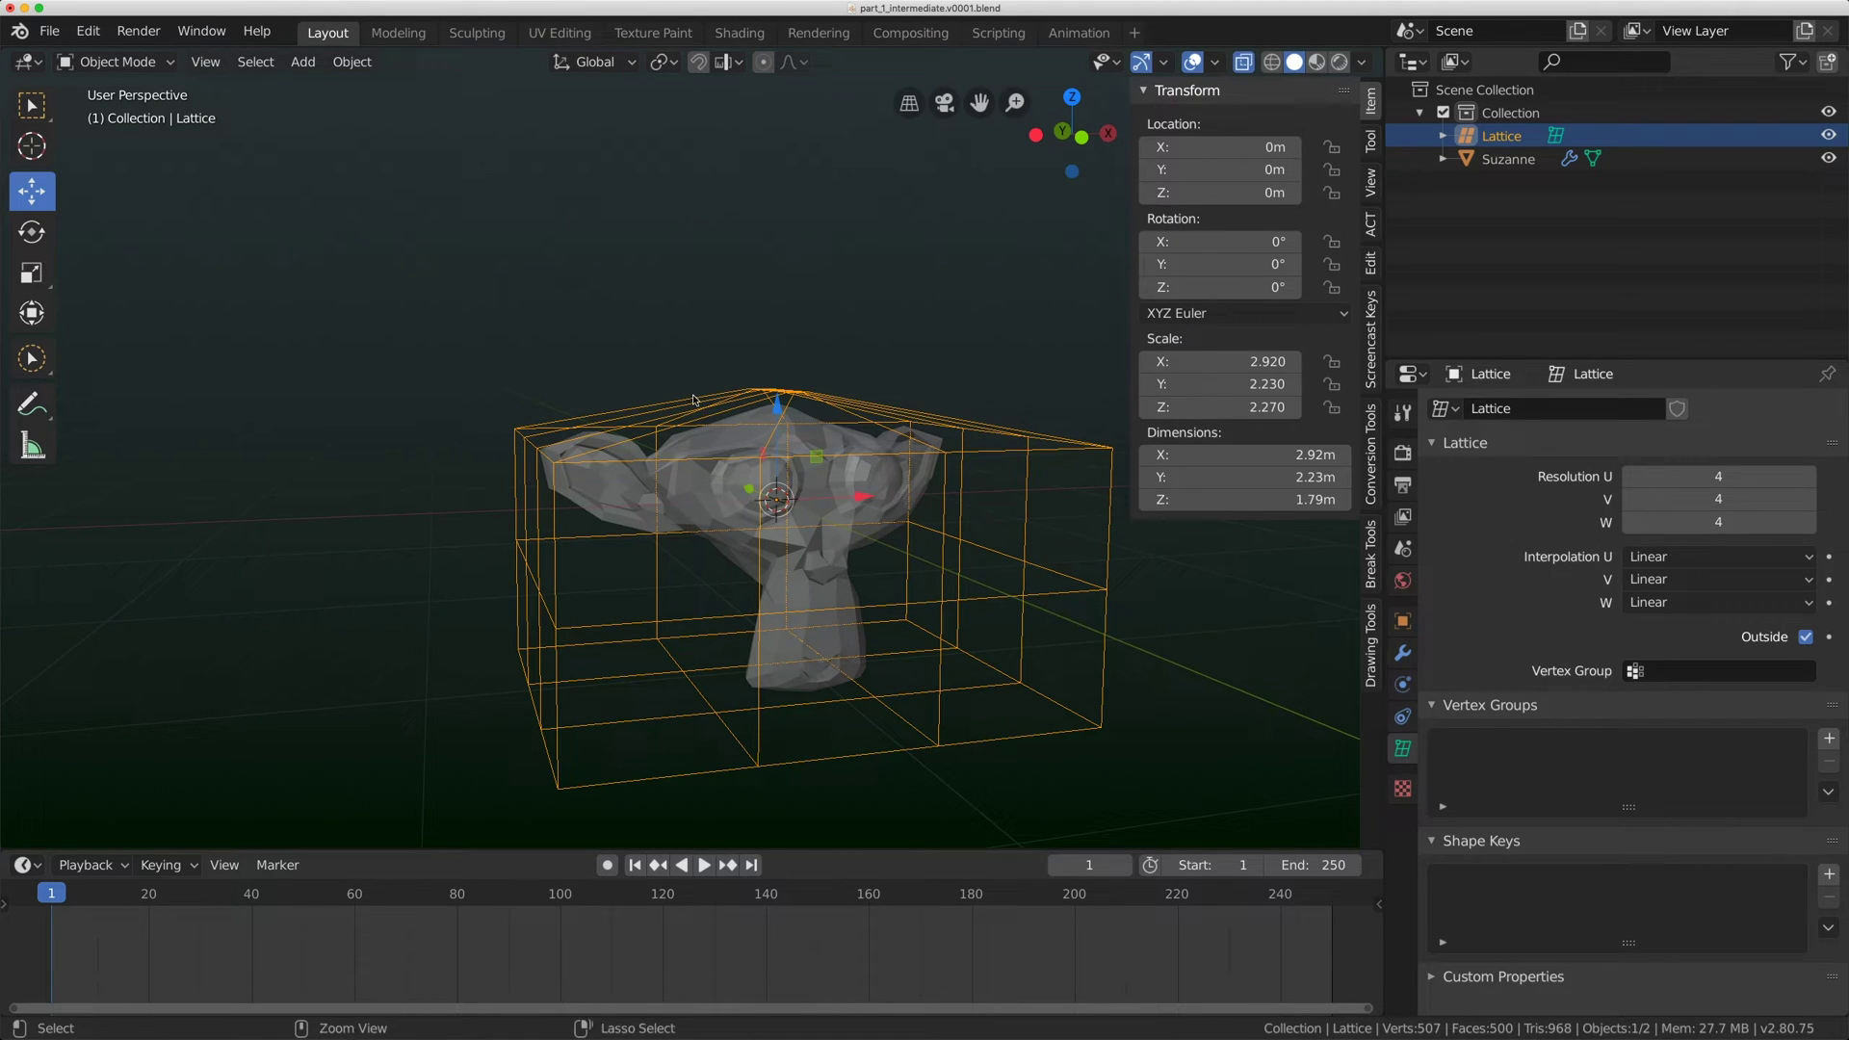
pyautogui.hotkey('ctrl', 'z')
pyautogui.hotkey('ctrl', 'z')
pyautogui.press('KP_1')
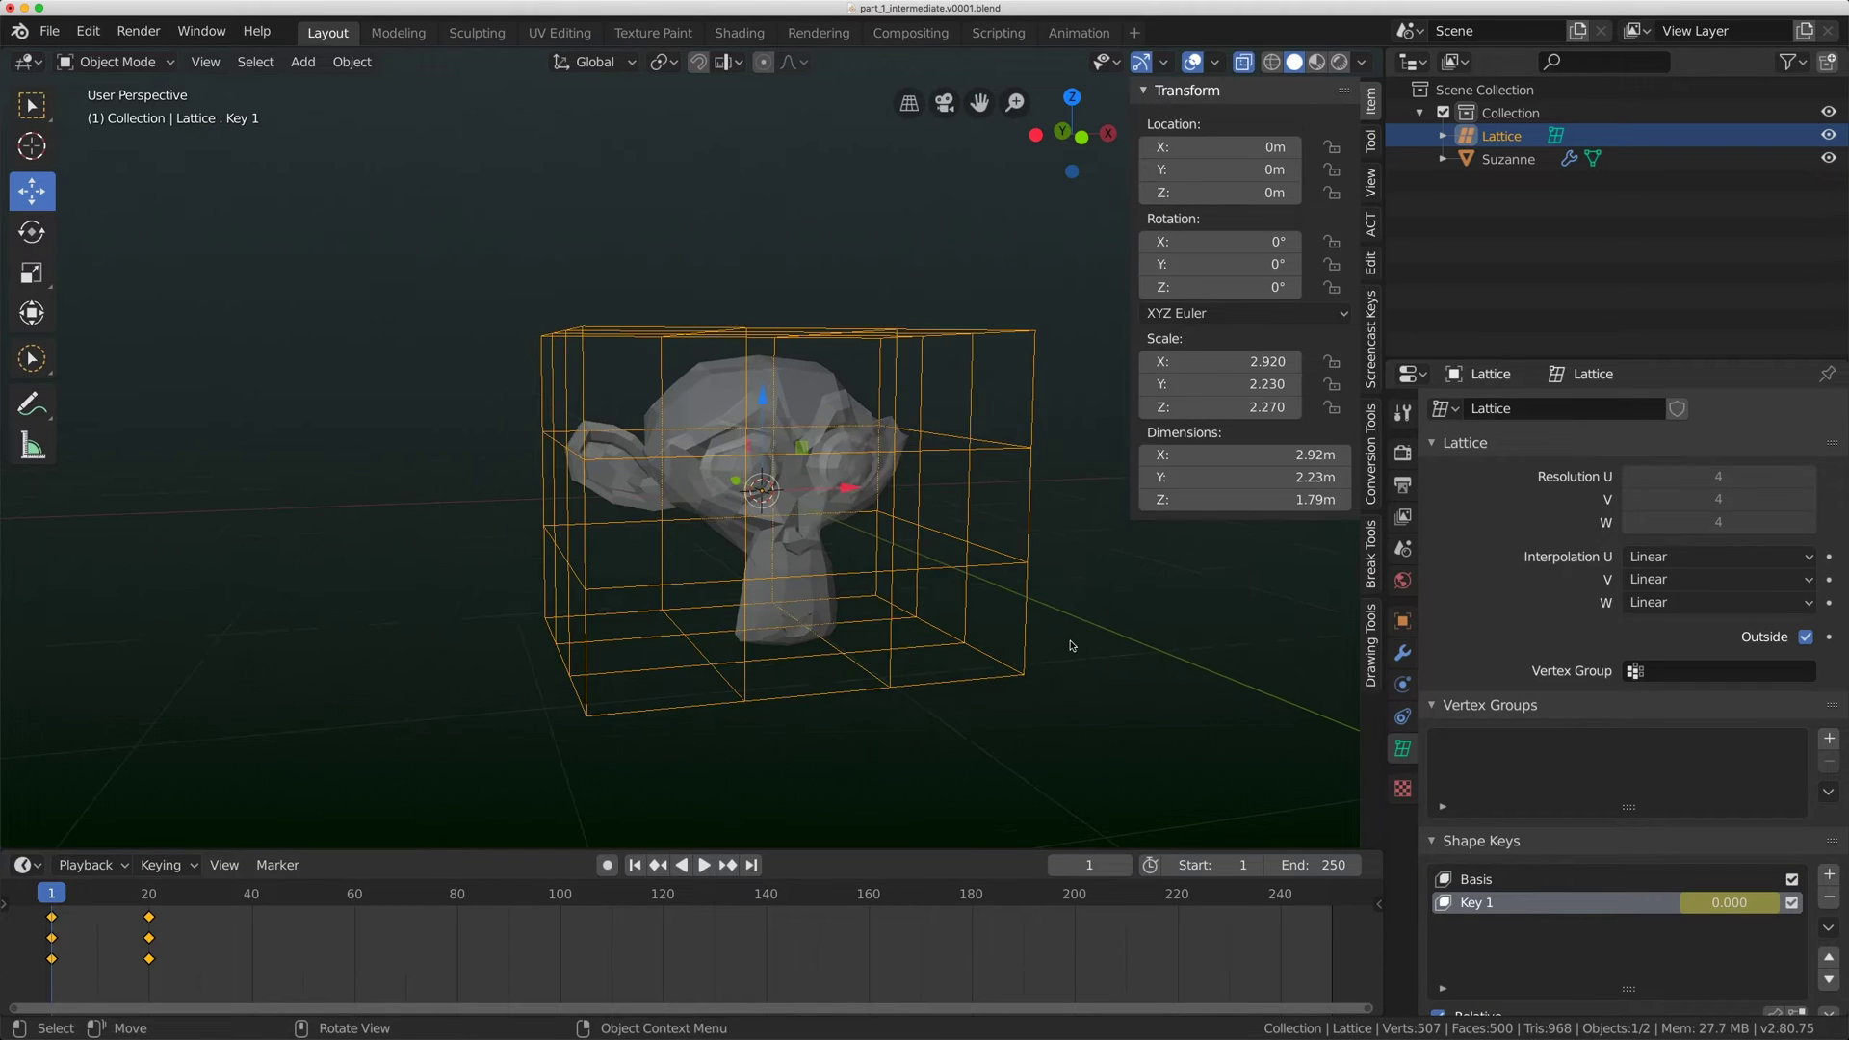
pyautogui.press('KP_5')
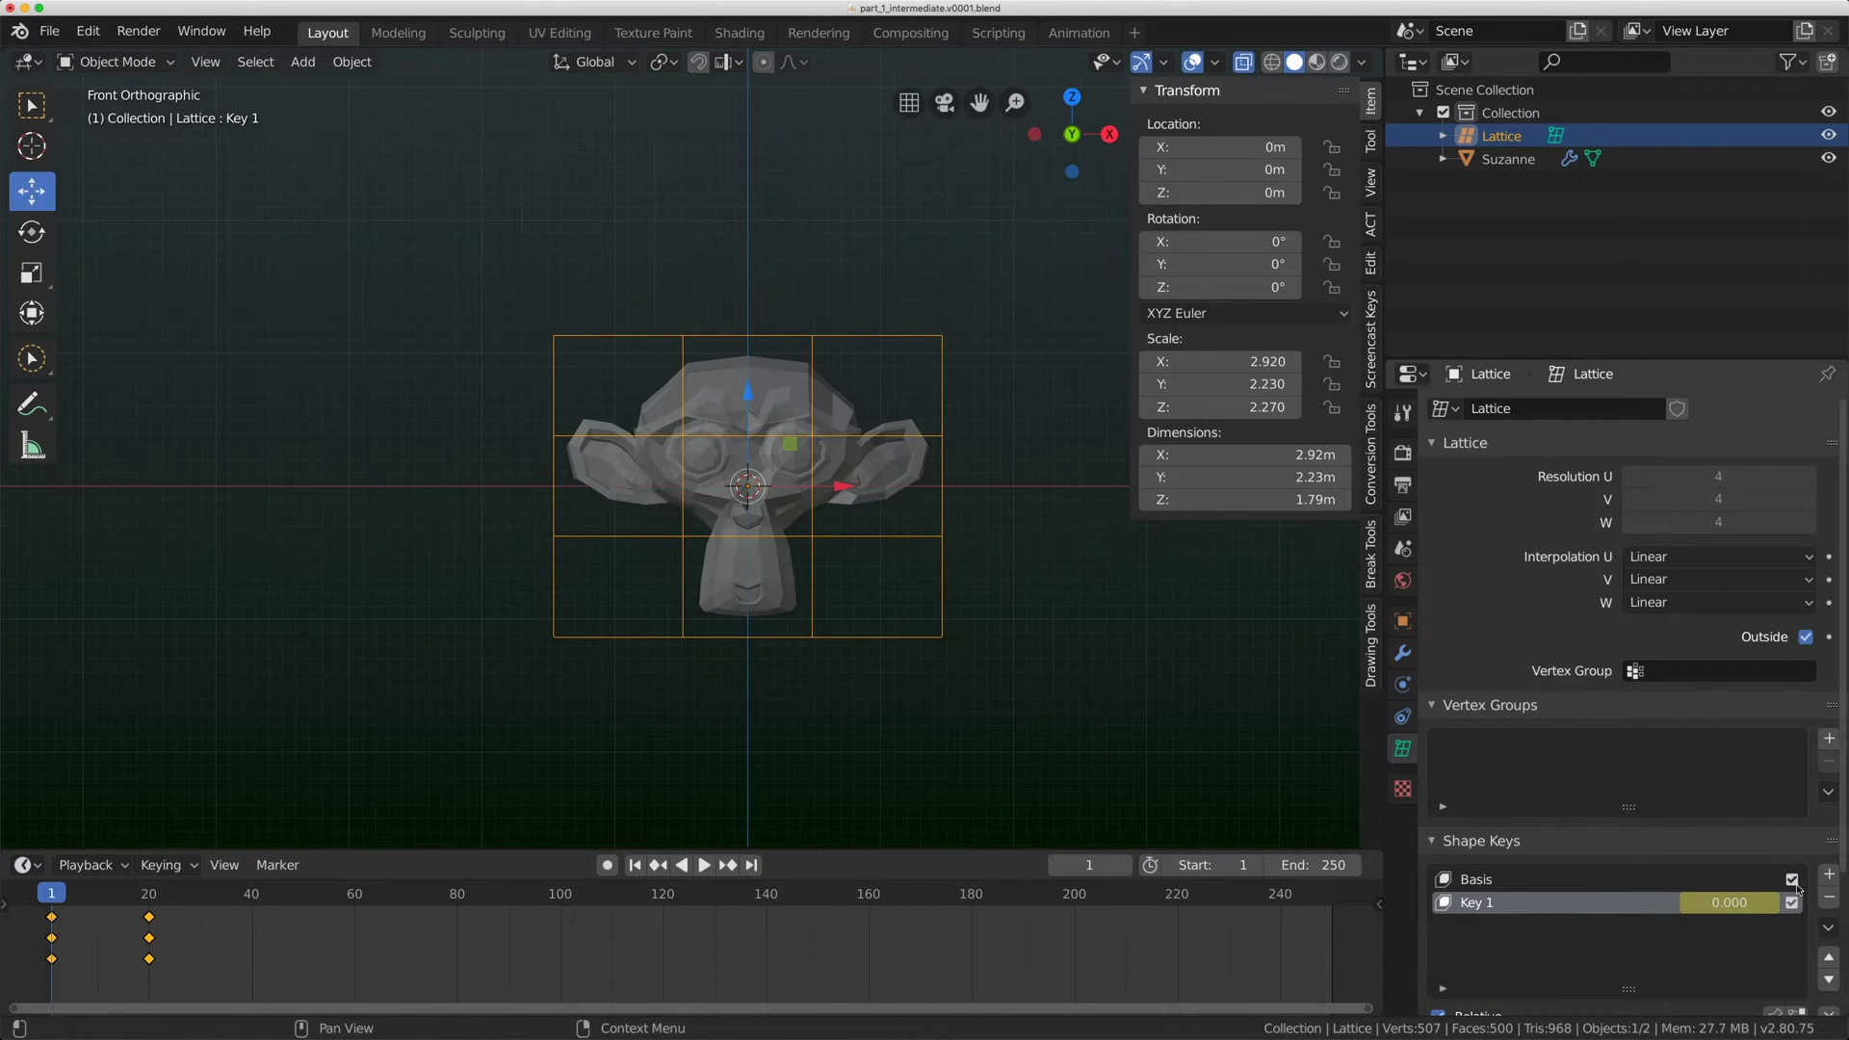
pyautogui.click(1829, 929)
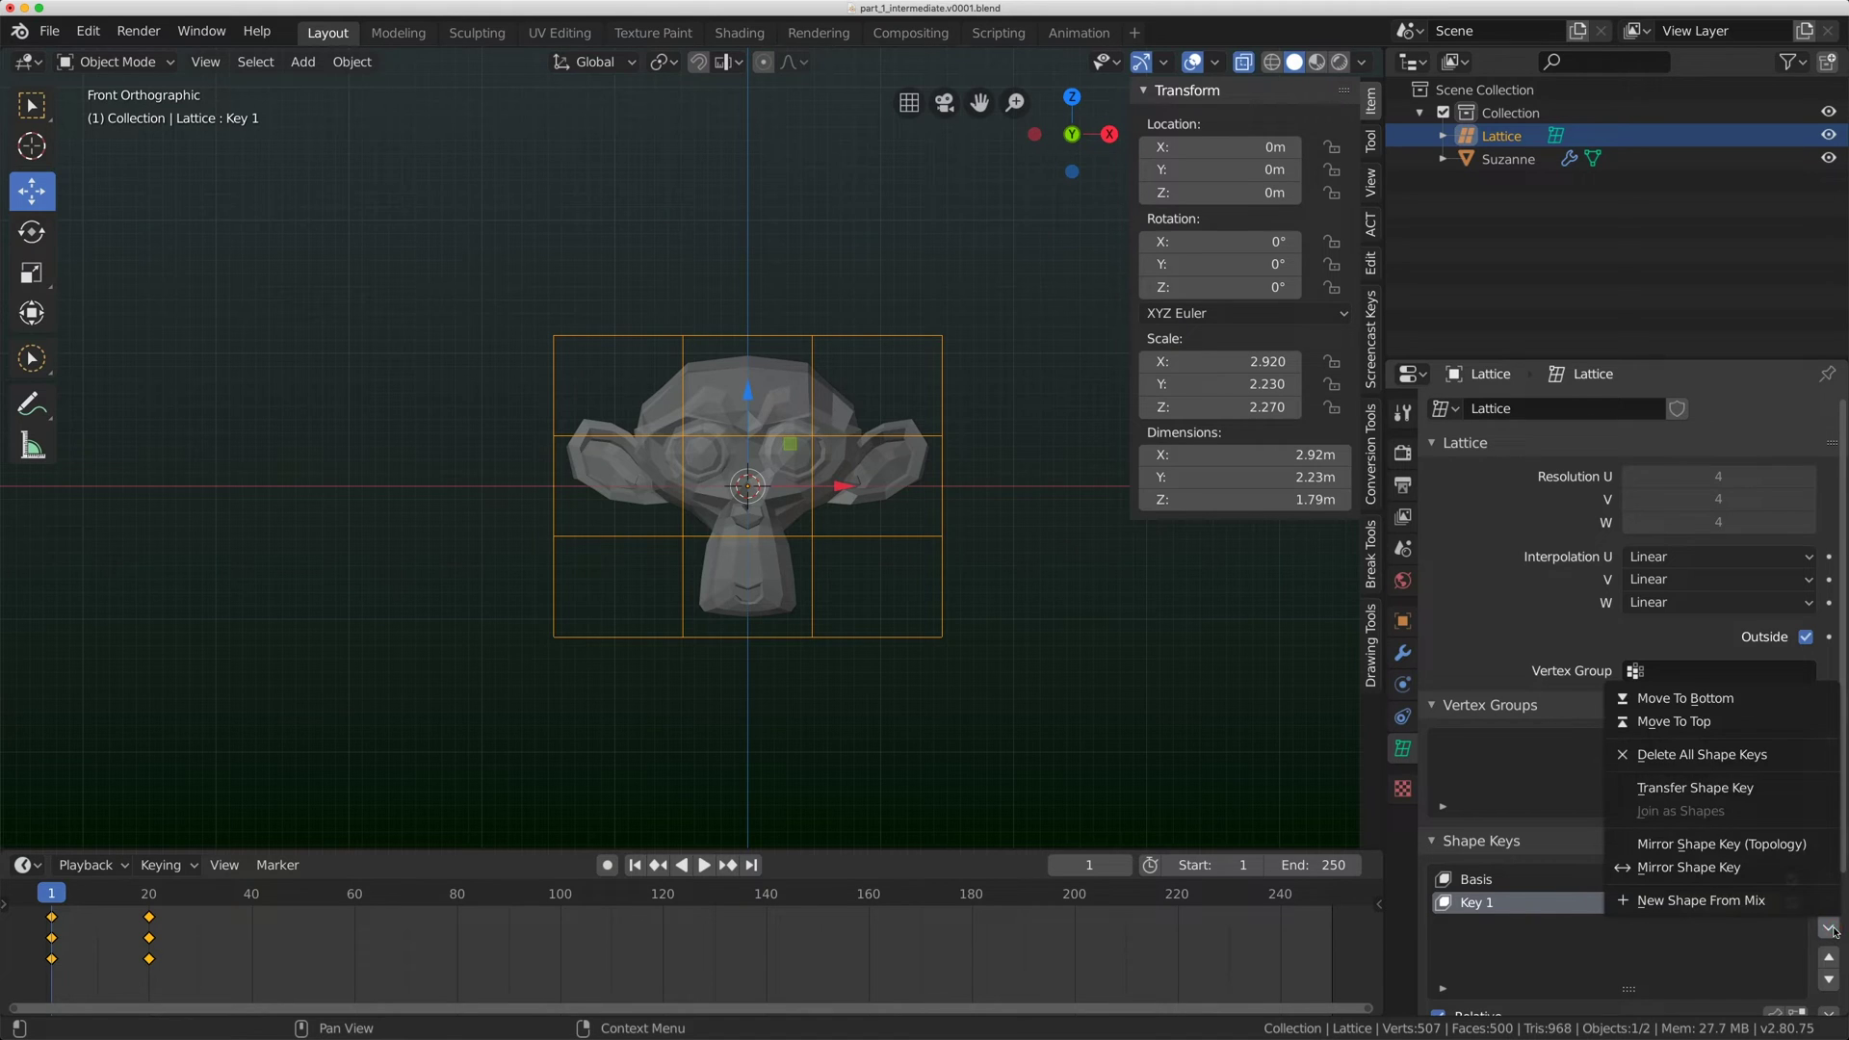
pyautogui.click(1697, 755)
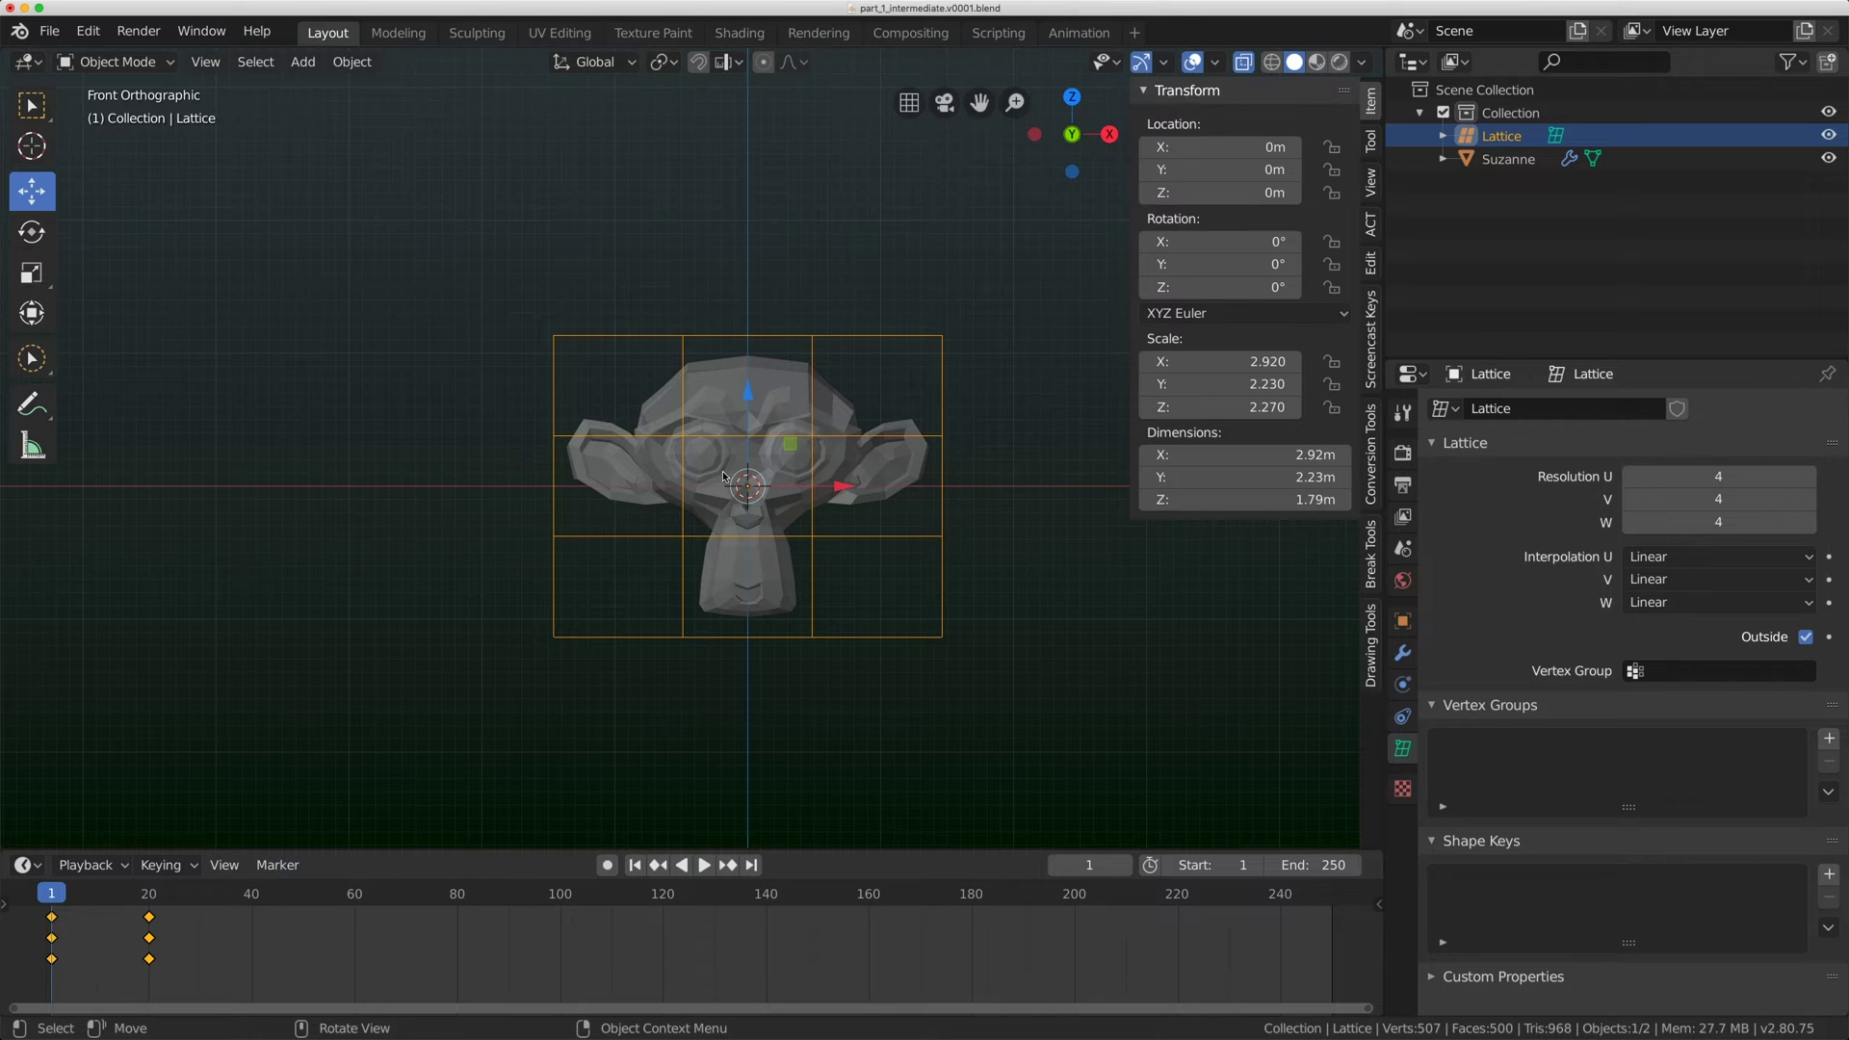
pyautogui.moveTo(724, 475); pyautogui.dragTo(682, 456, button='middle')
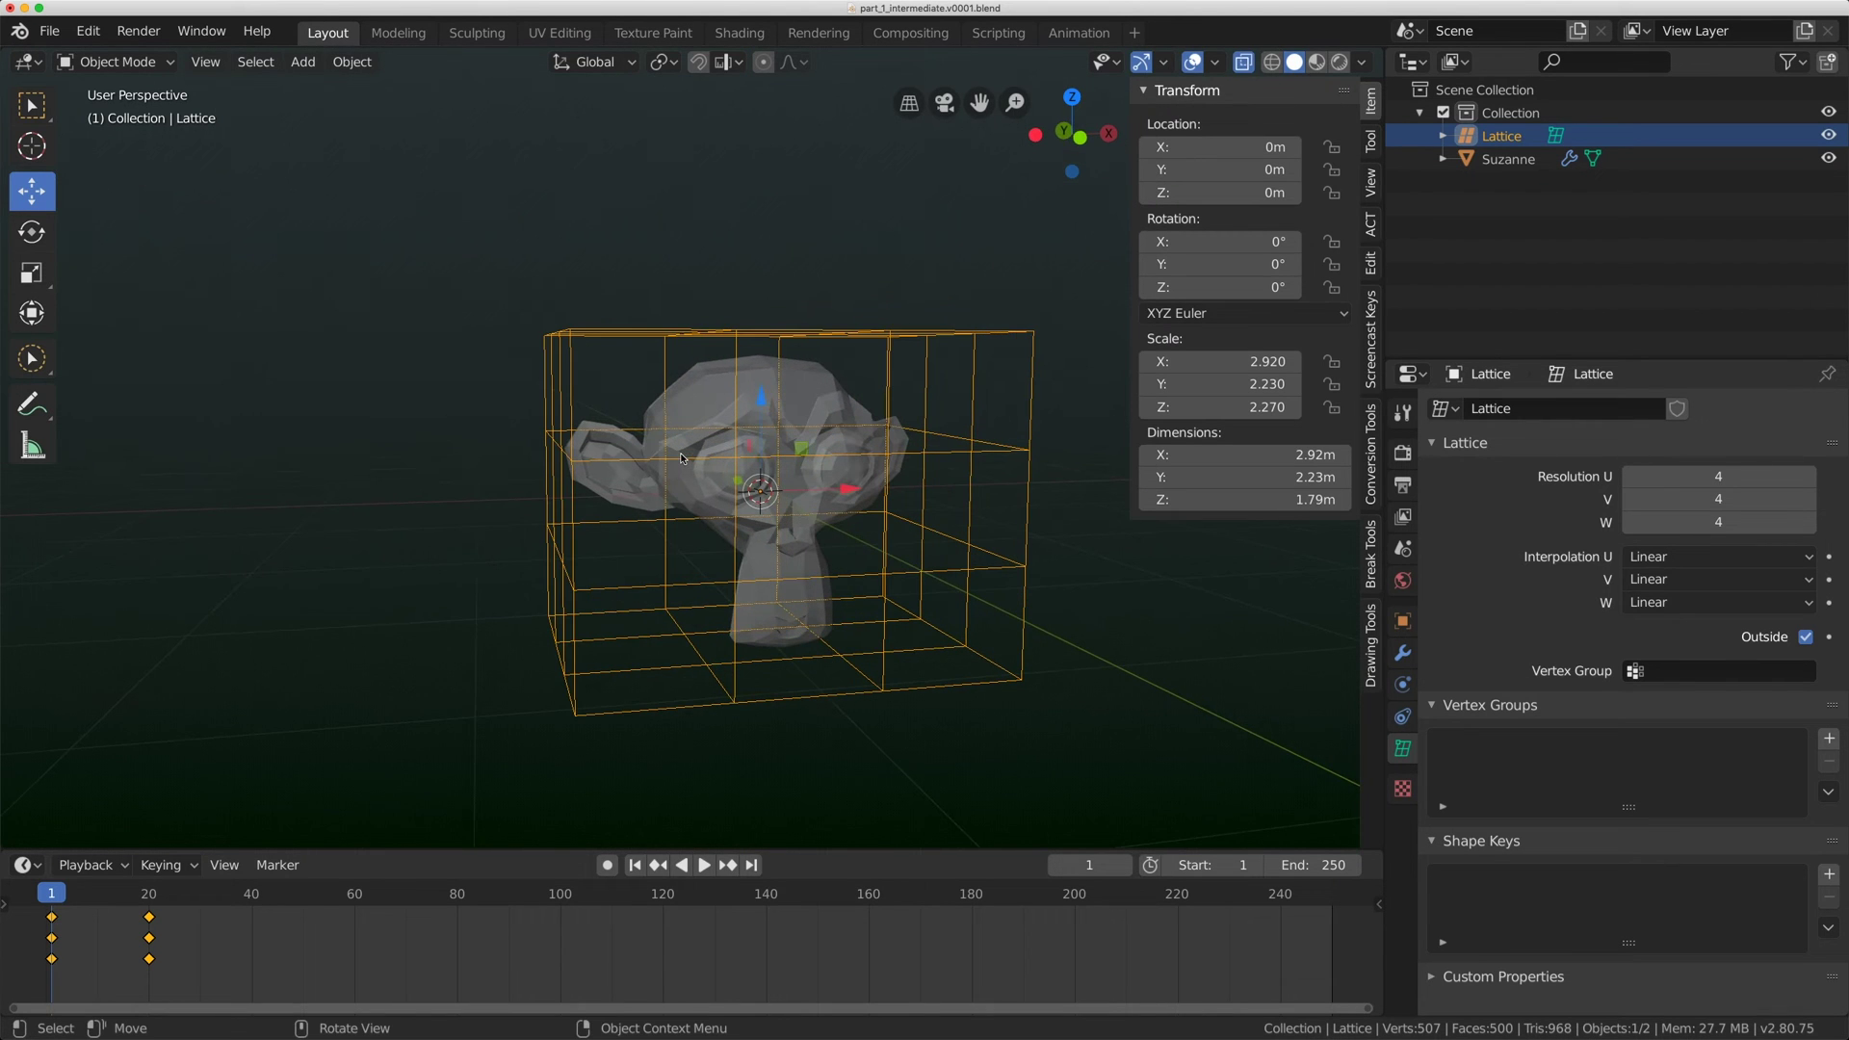
pyautogui.click(123, 61)
pyautogui.click(133, 113)
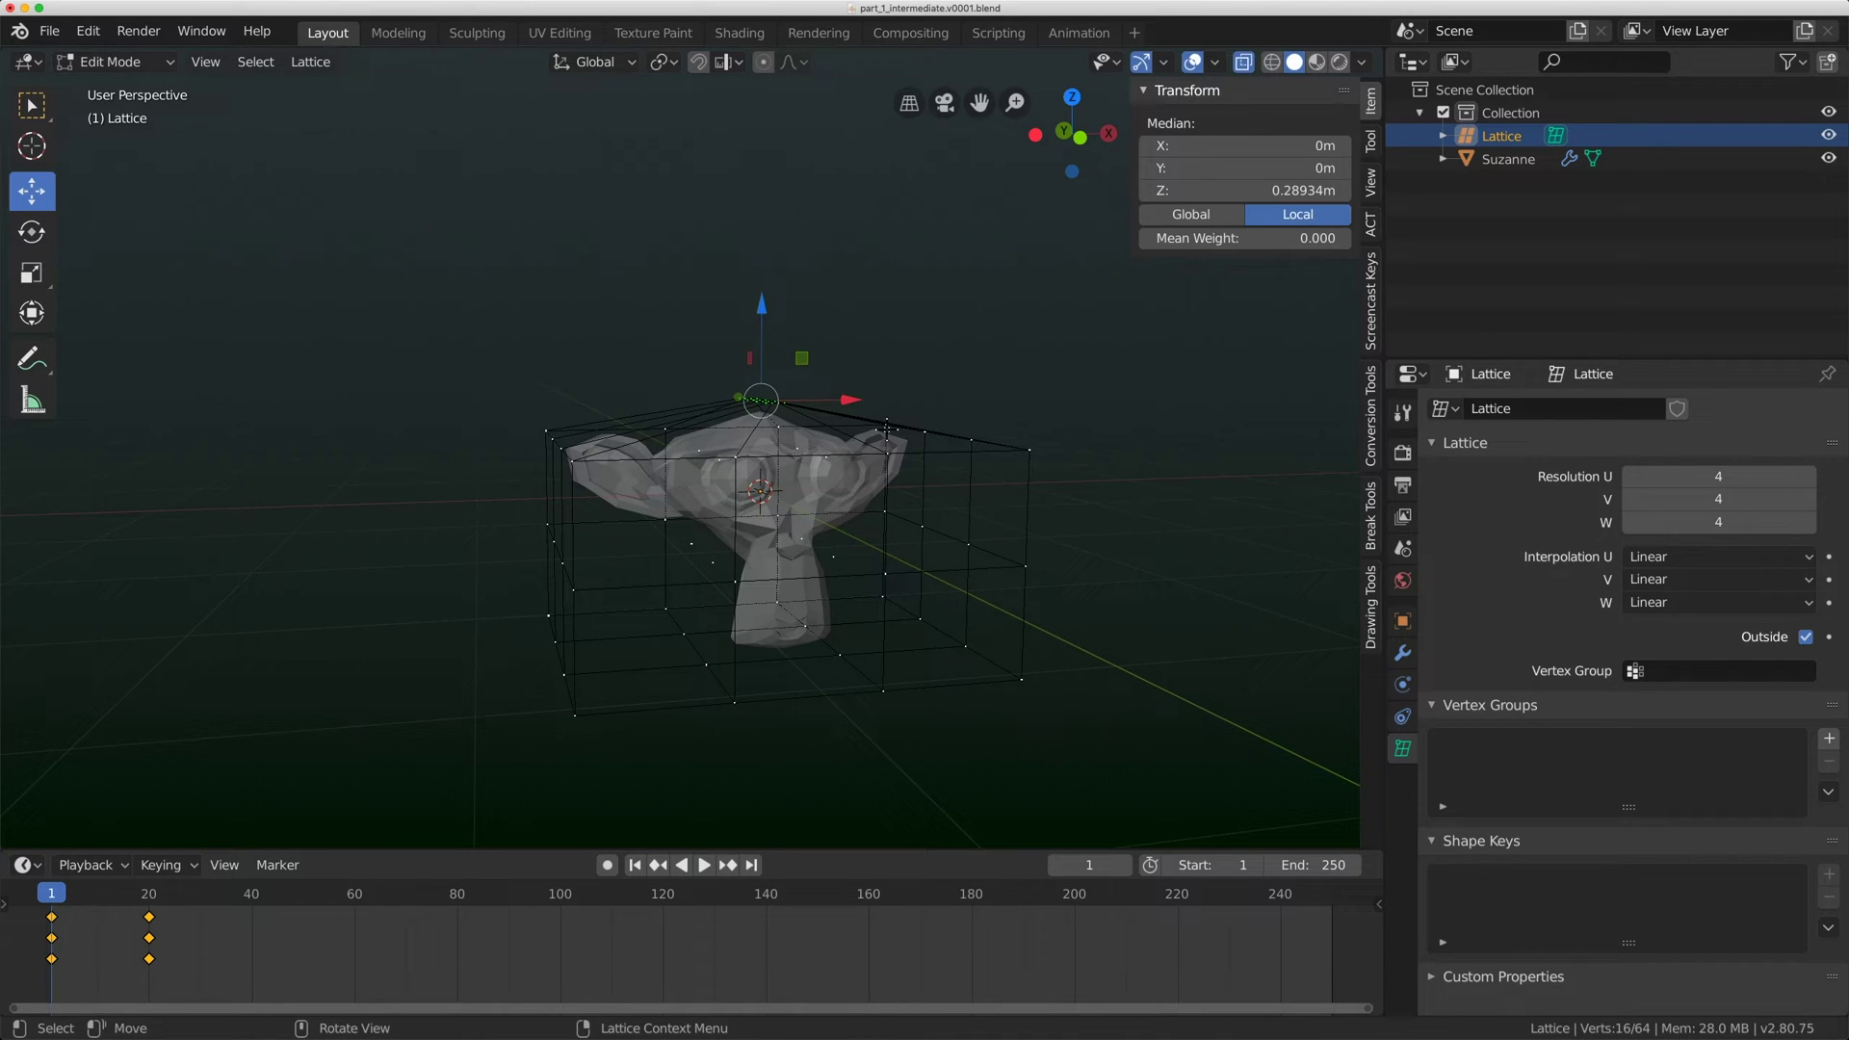
pyautogui.click(165, 71)
pyautogui.click(116, 87)
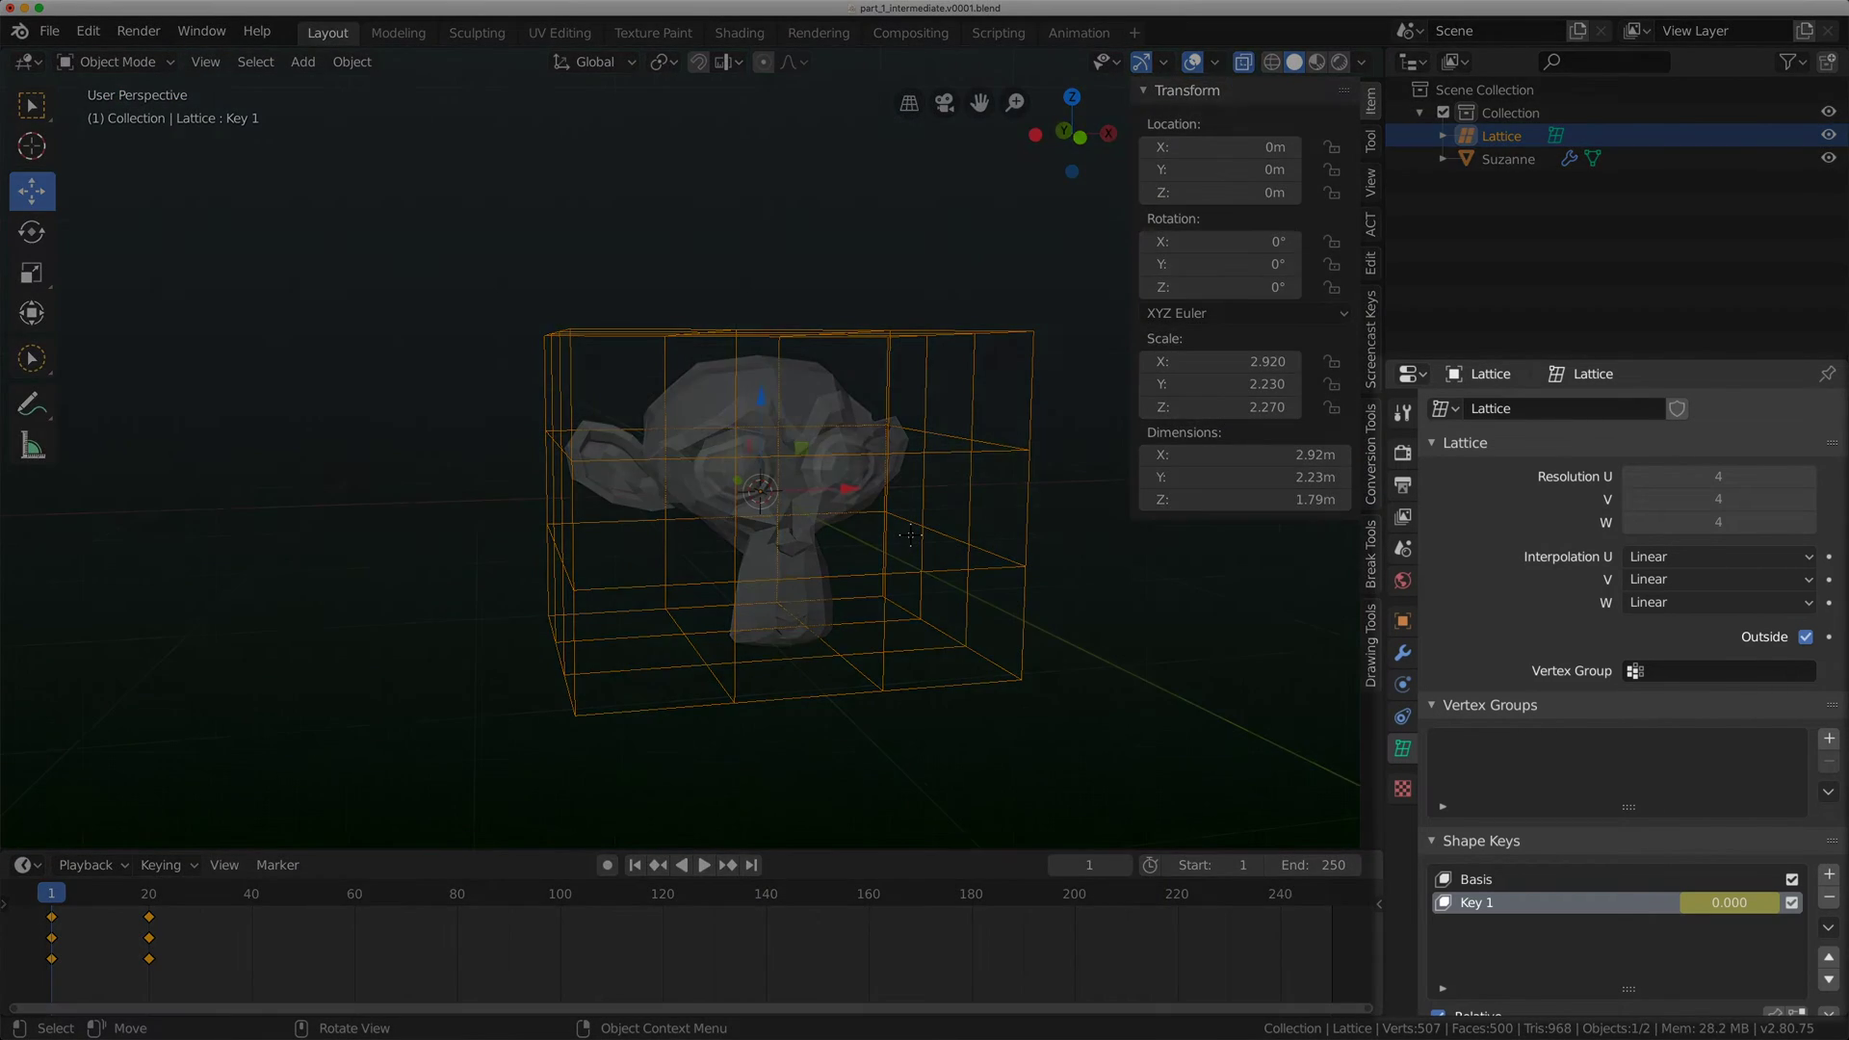
# Add Key 2, then delete Key 1, Basis and Key 2 so the lattice has no shape keys.
pyautogui.press('KP_1')
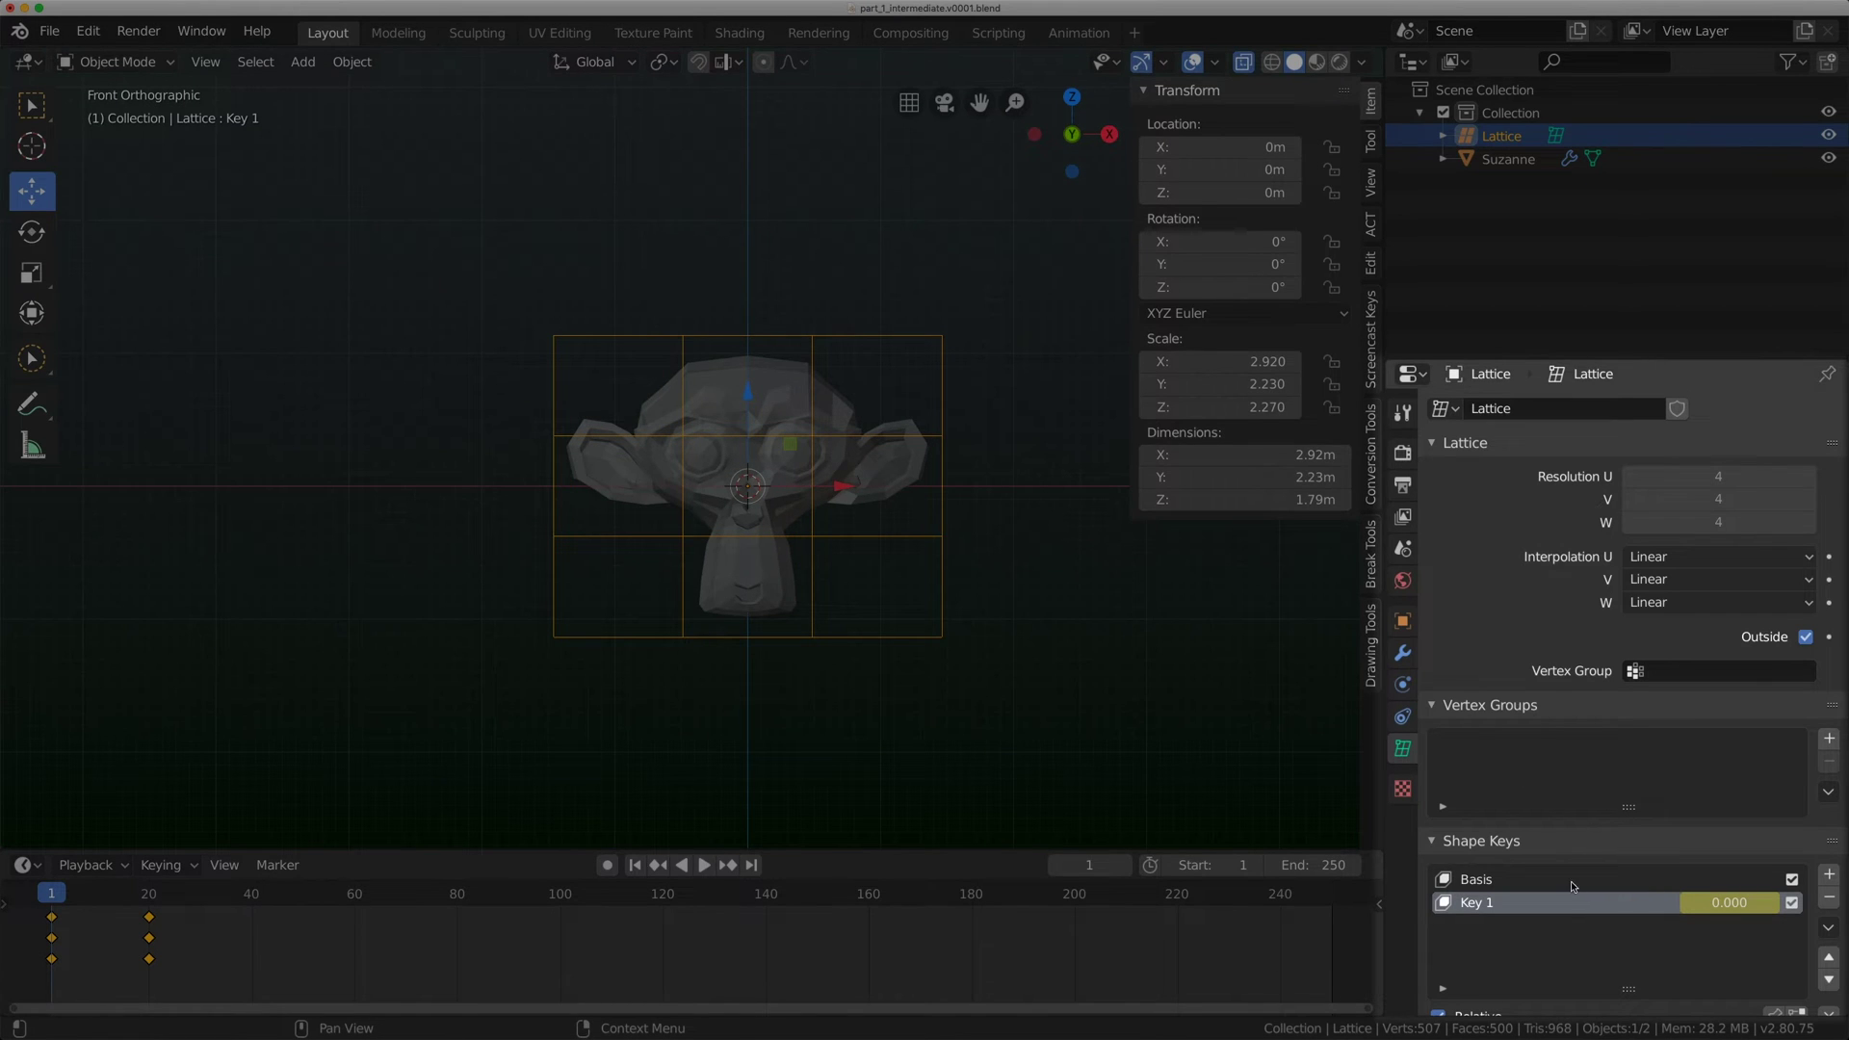
pyautogui.click(1544, 882)
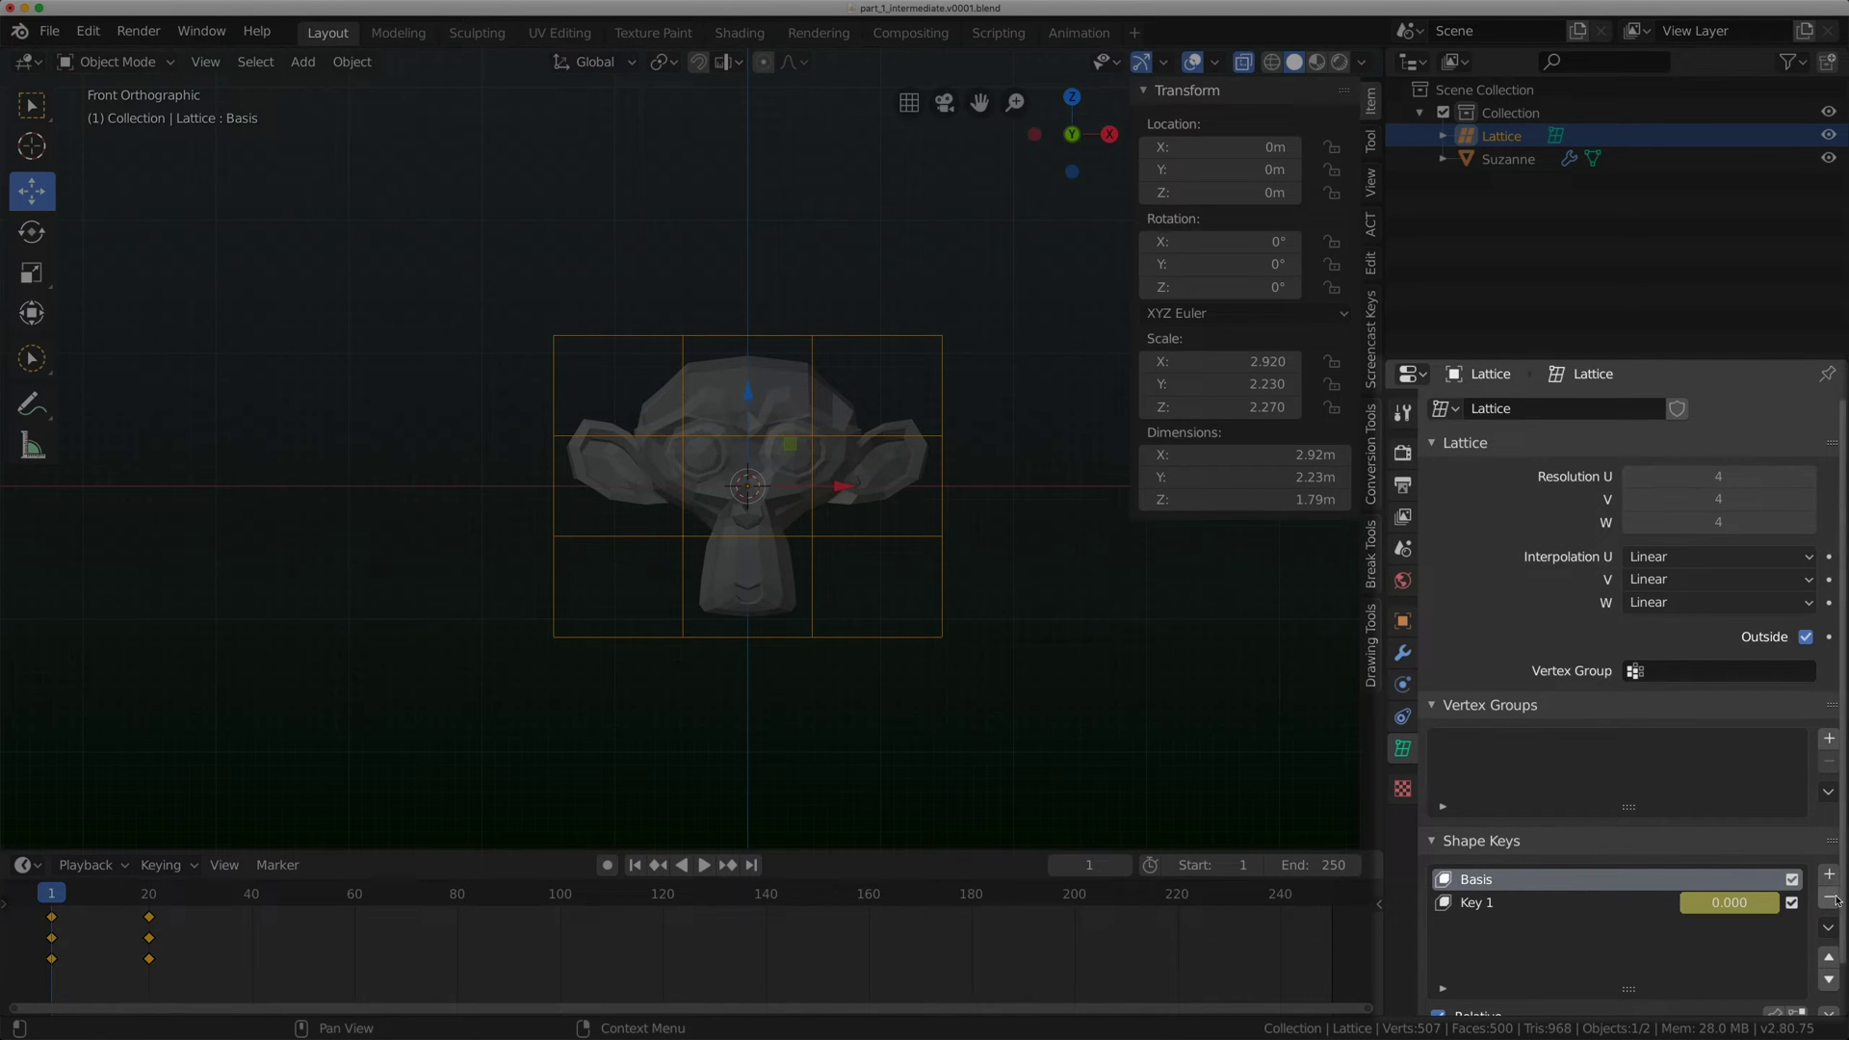
pyautogui.click(1830, 879)
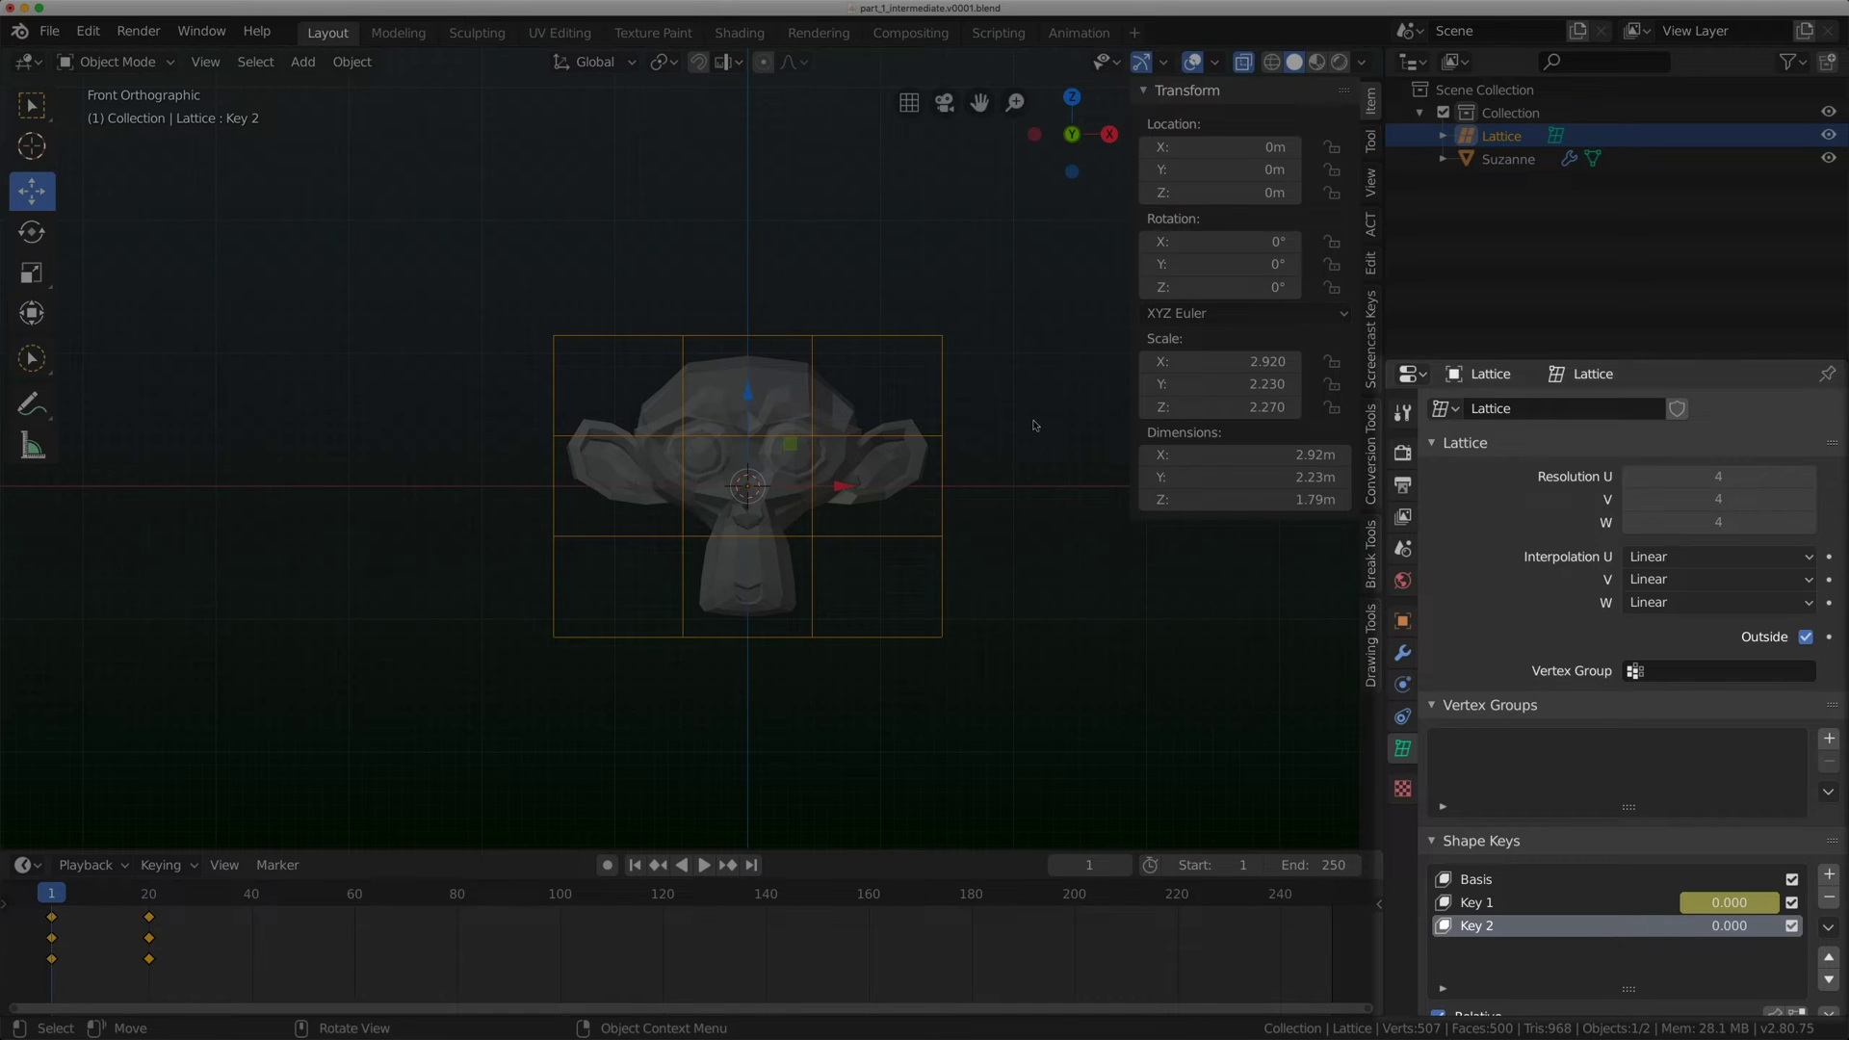
pyautogui.click(1493, 906)
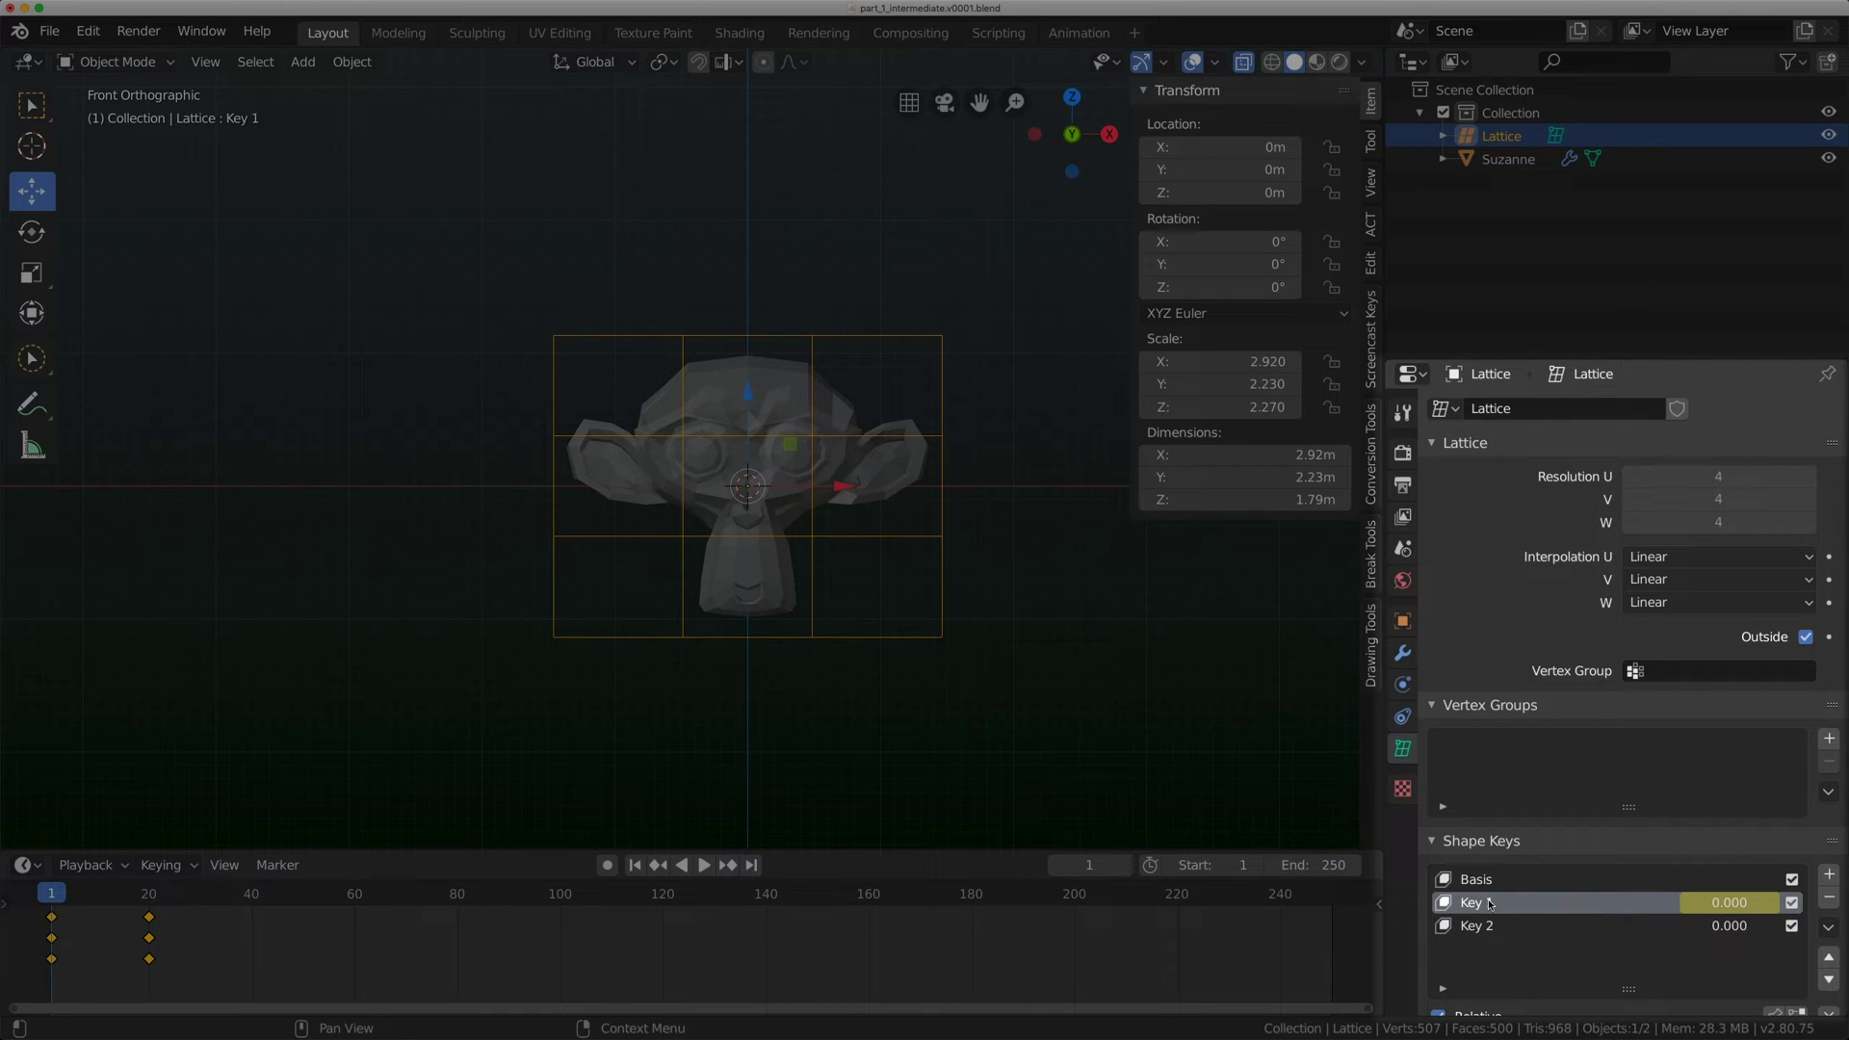
pyautogui.click(1828, 899)
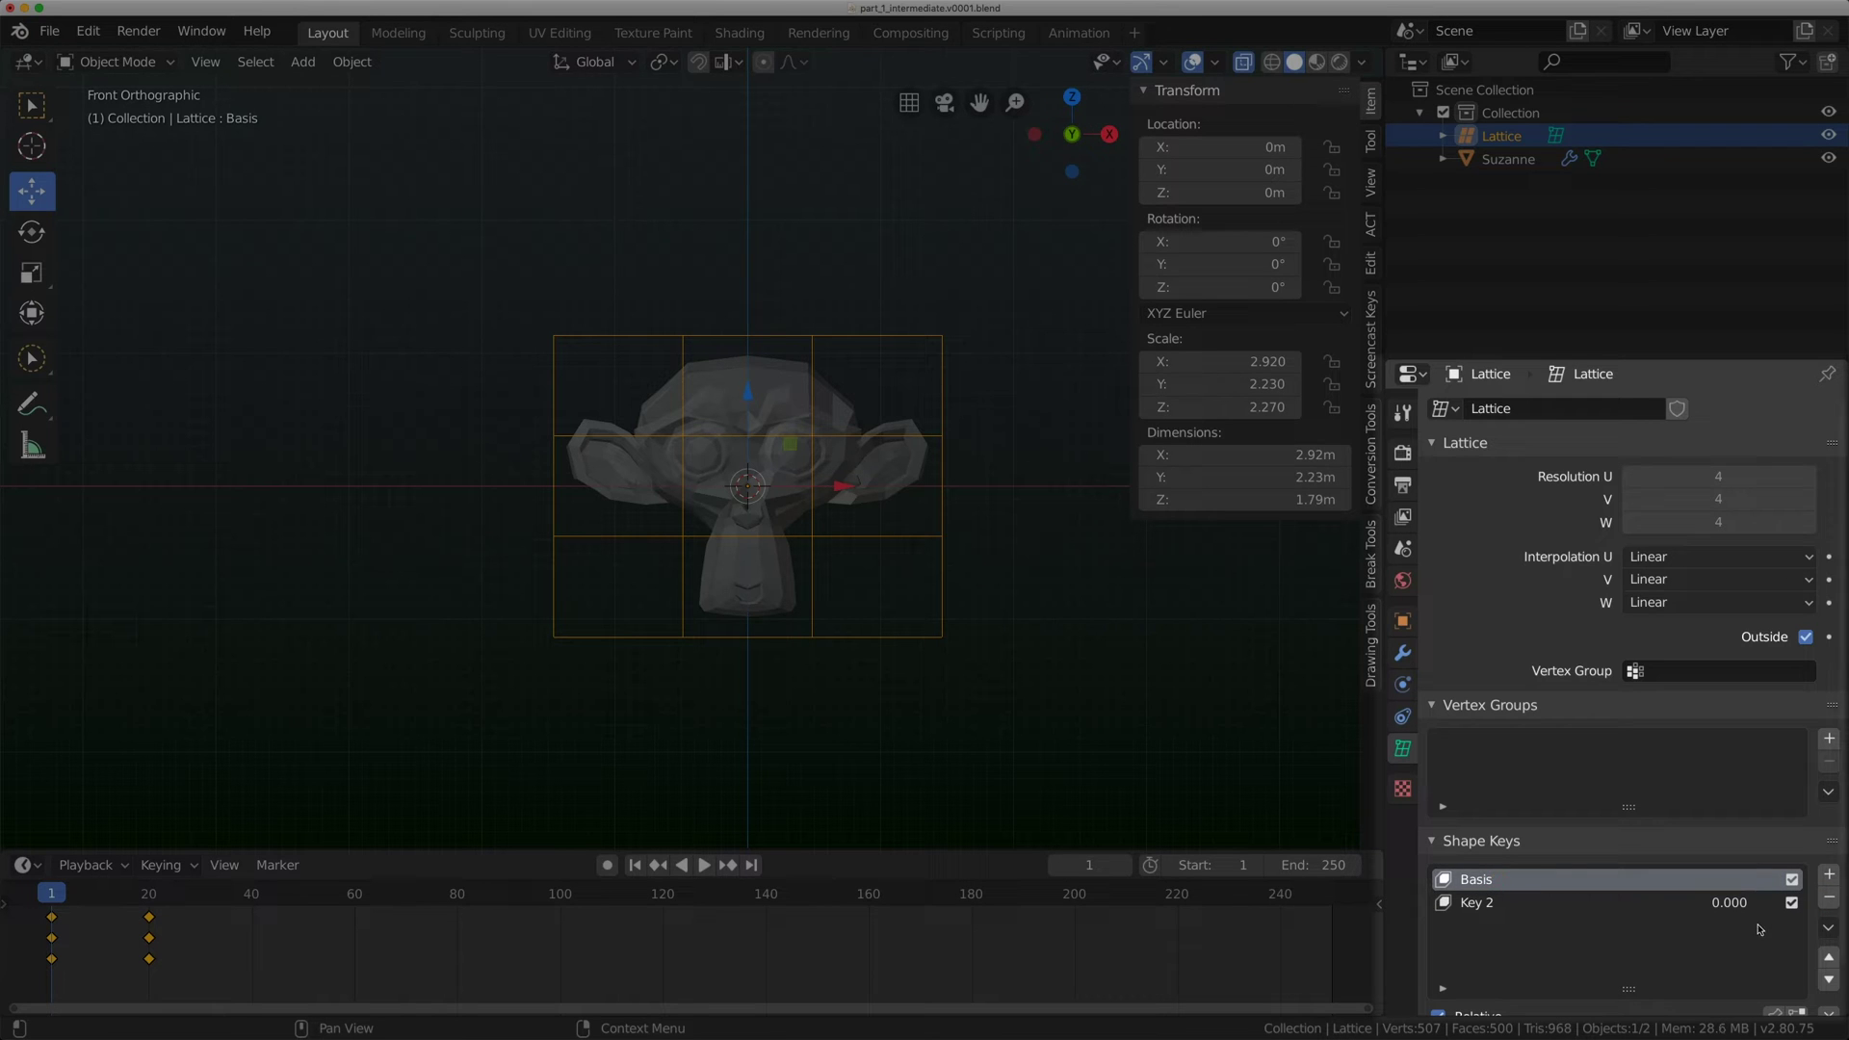
pyautogui.click(1829, 897)
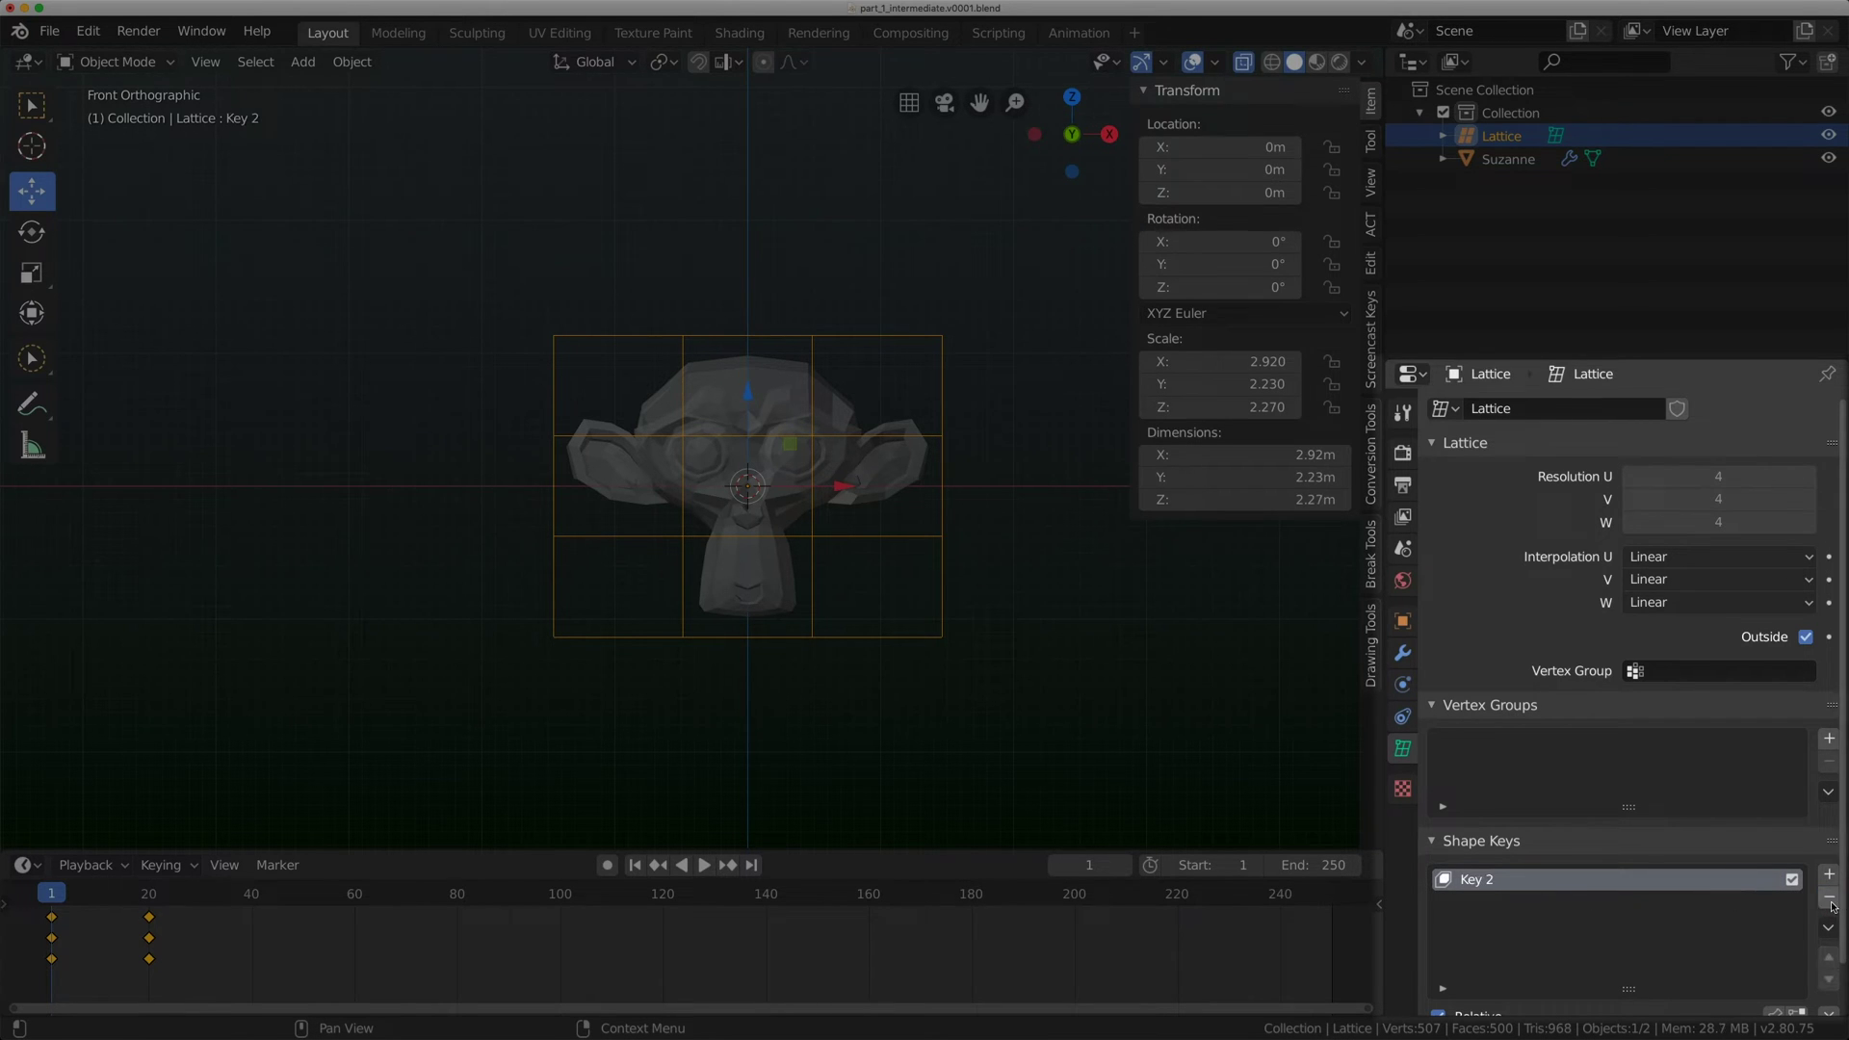
pyautogui.click(1829, 898)
# Toggle the lattice into Edit Mode and back to Object Mode, ending in front orthographic view.
pyautogui.moveTo(828, 482); pyautogui.dragTo(854, 492, button='middle')
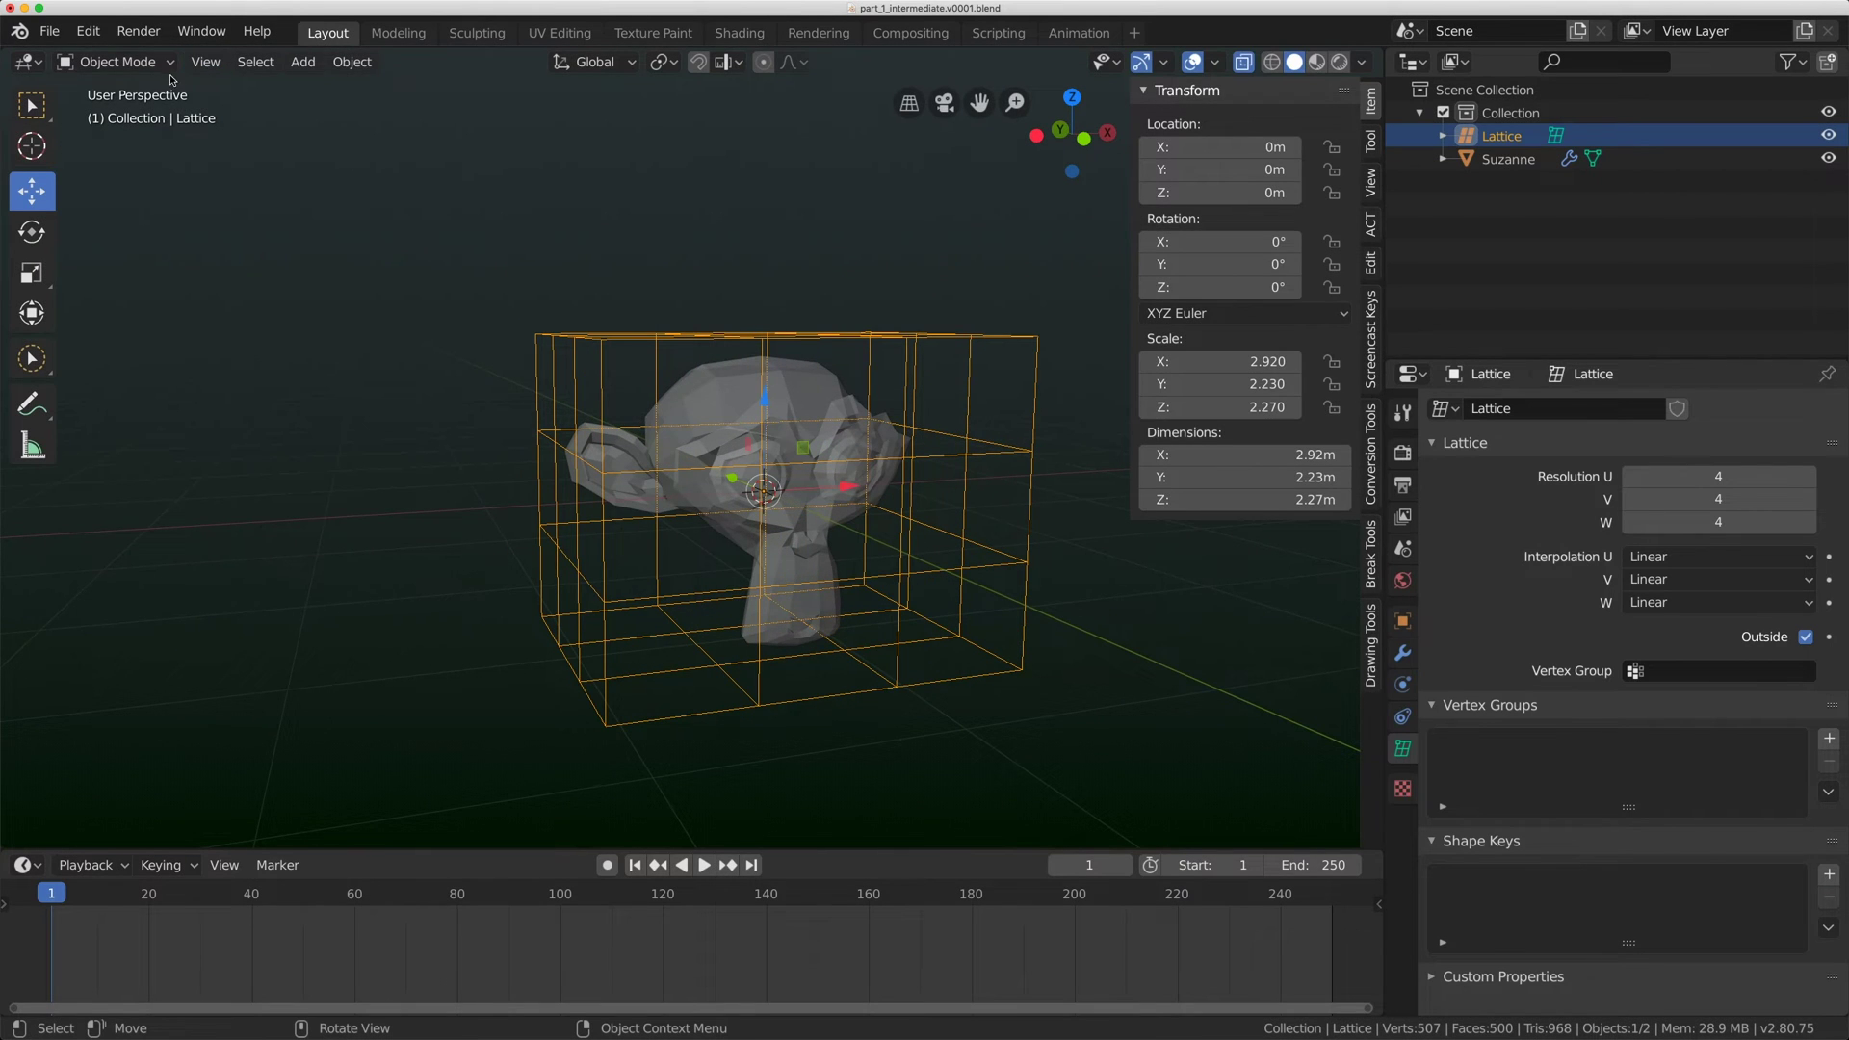
pyautogui.click(116, 61)
pyautogui.click(130, 112)
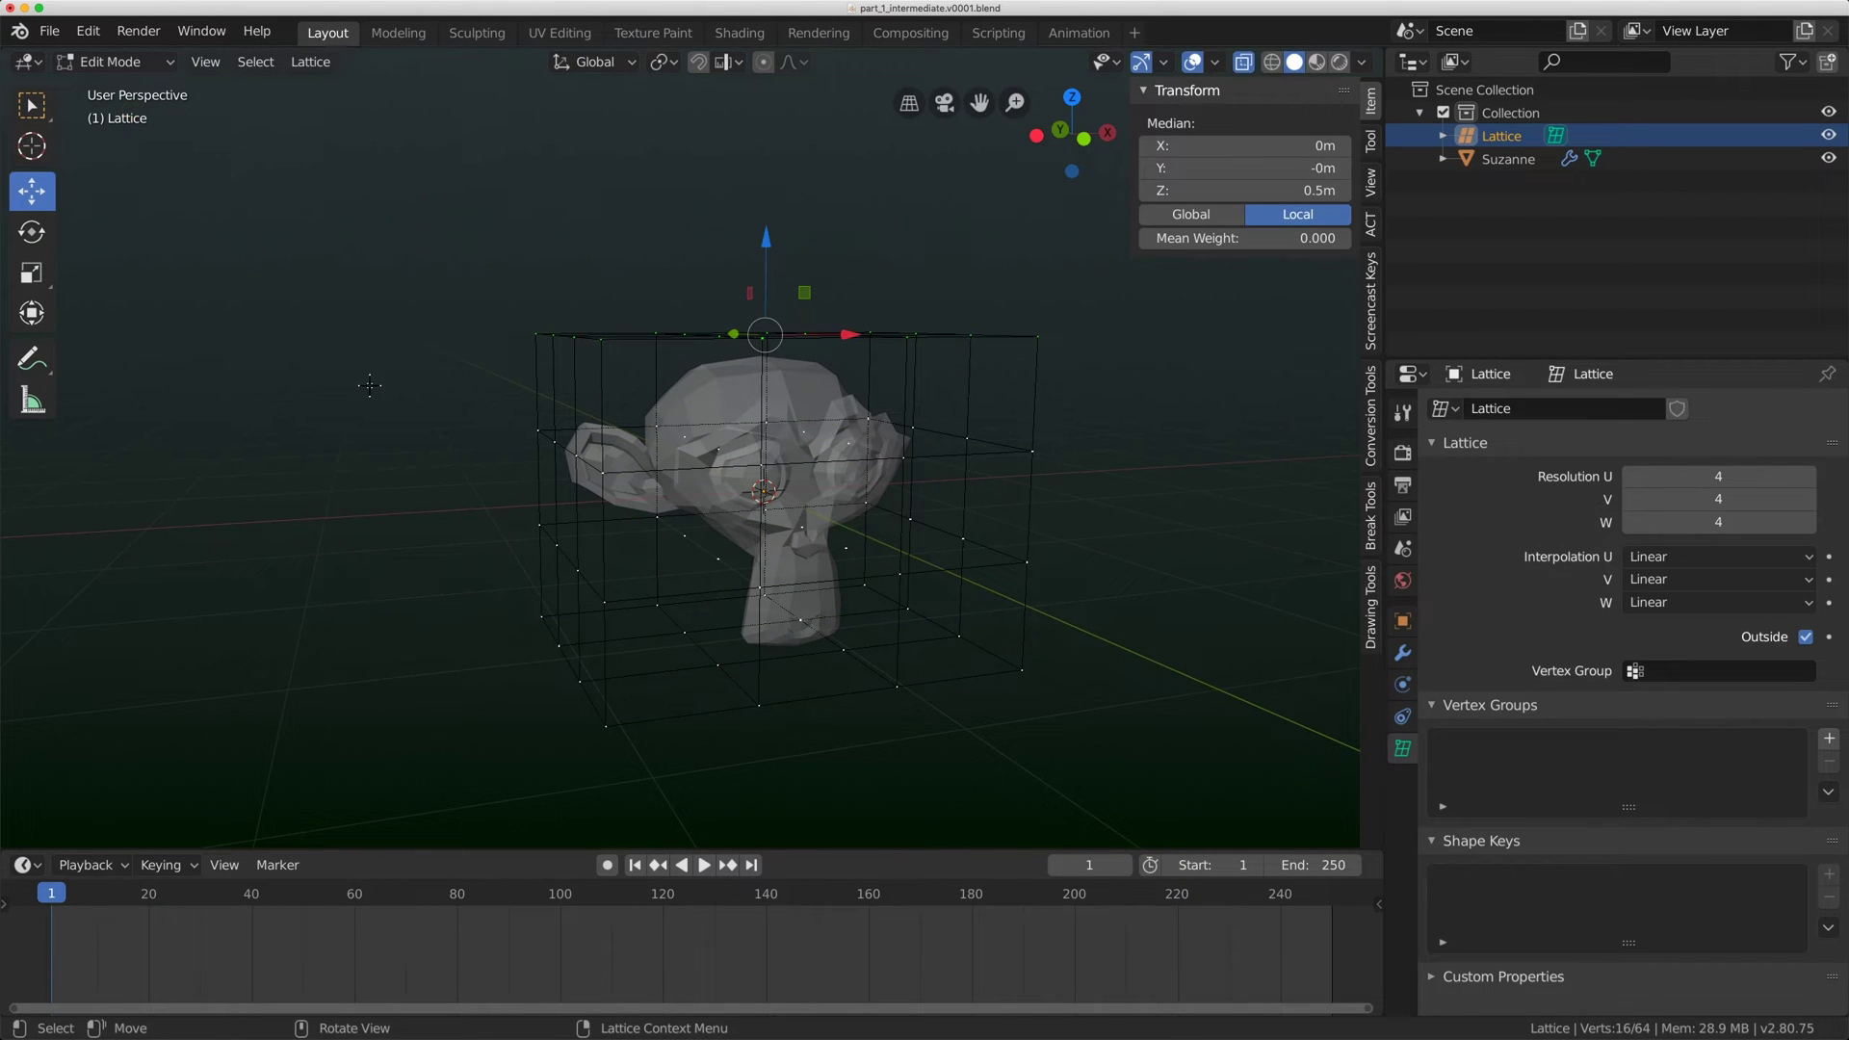
pyautogui.click(113, 61)
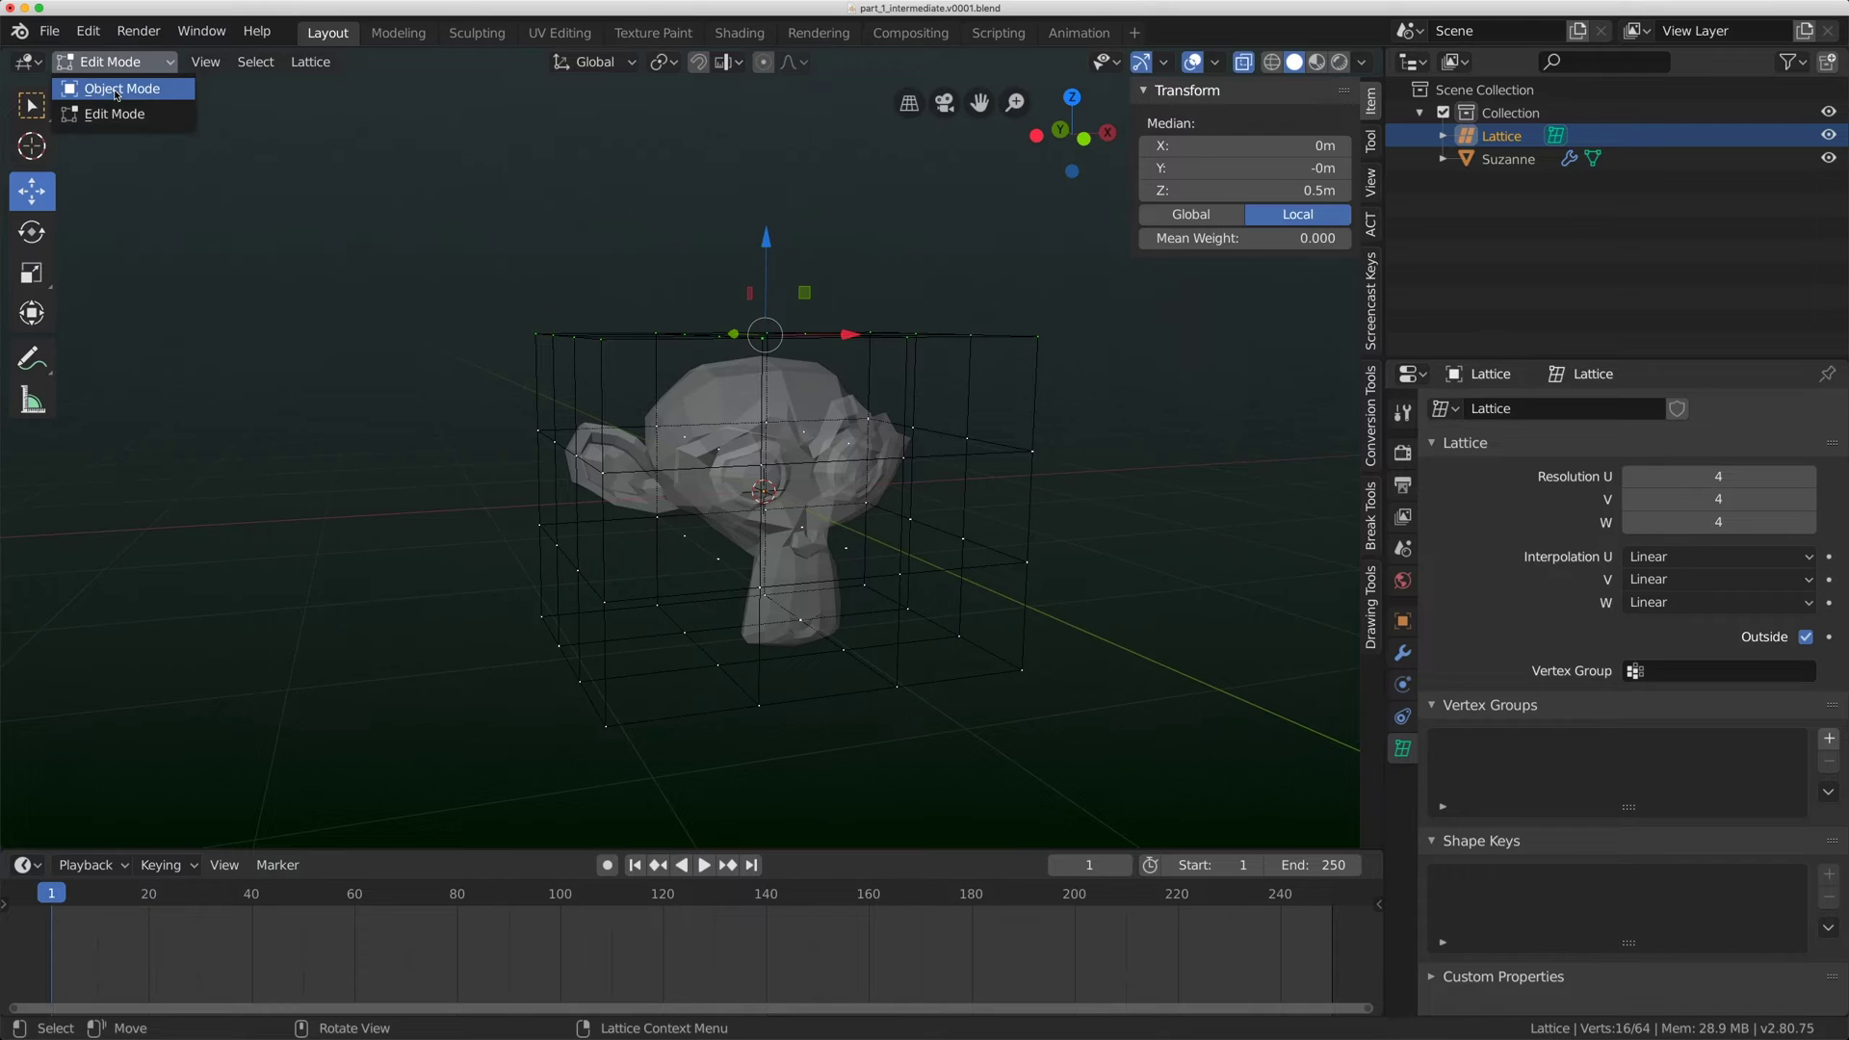
pyautogui.click(116, 89)
pyautogui.press('KP_1')
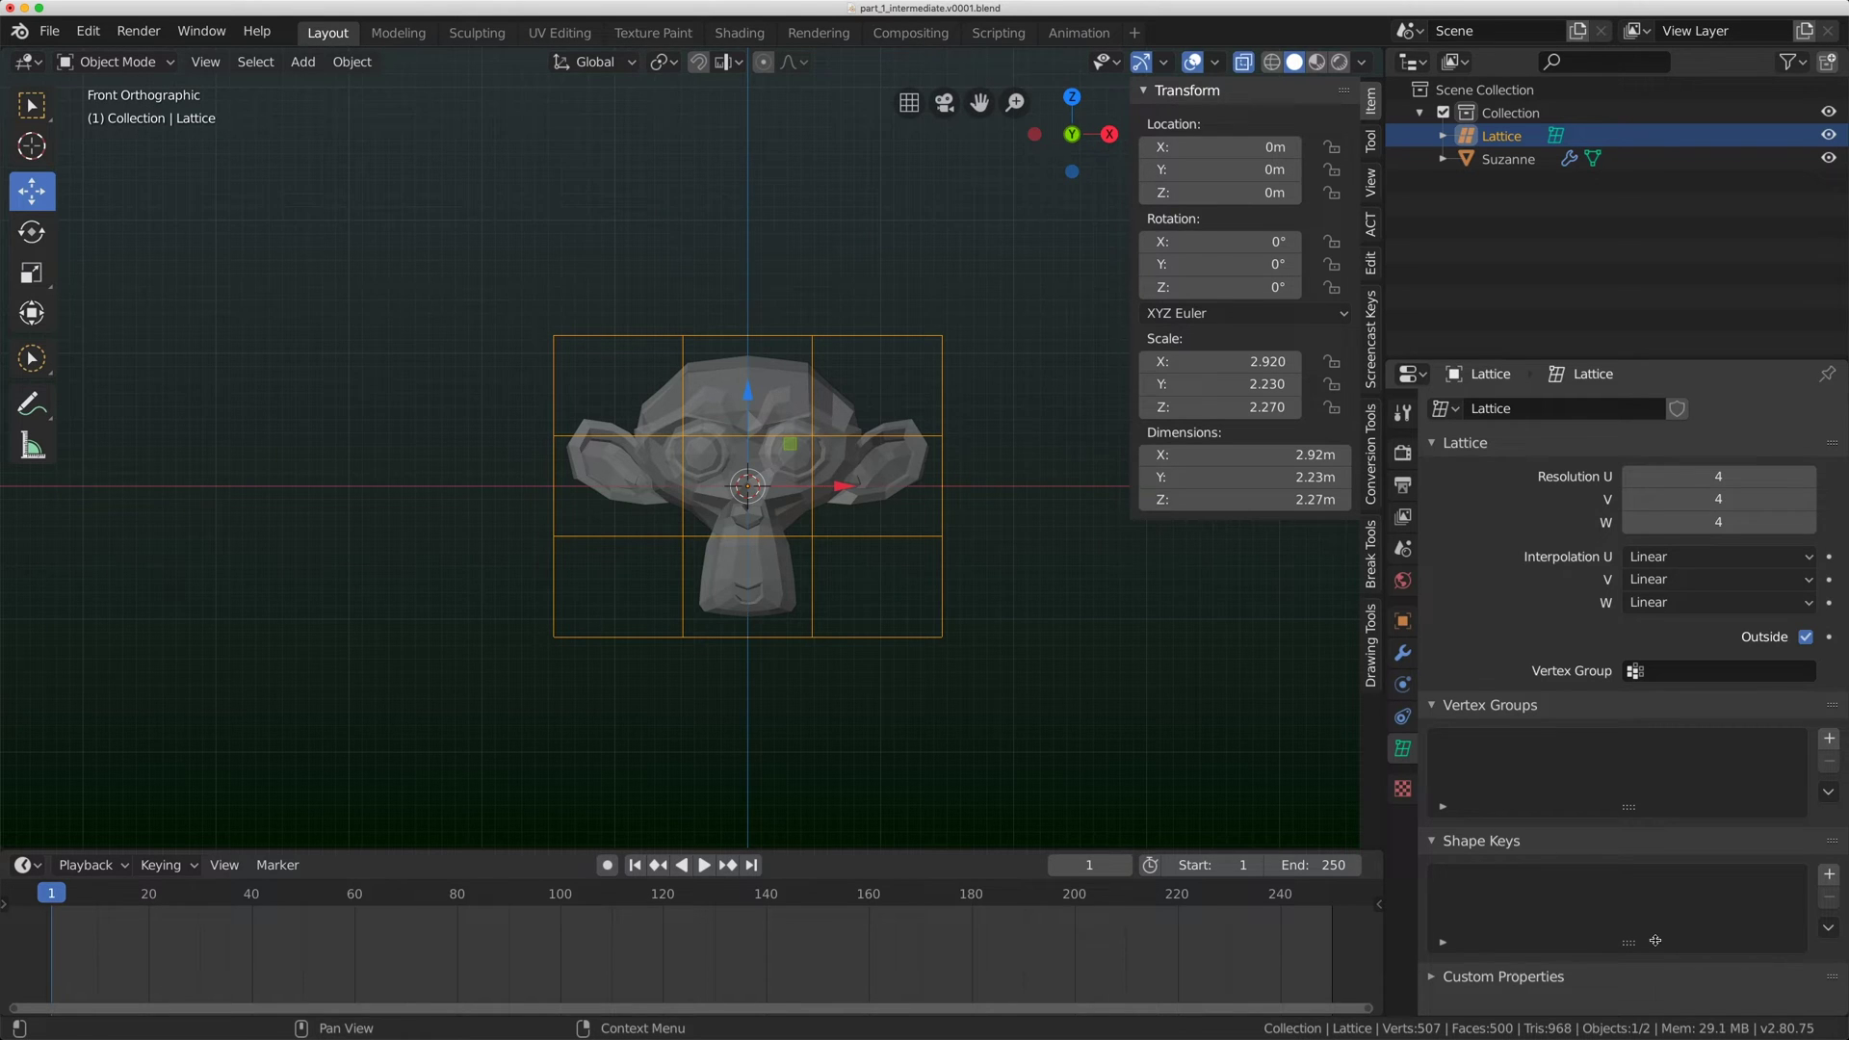
# Re-add Basis and Key 1 shape keys and turn off the lattice's Outside option.
pyautogui.scroll(2, 732, 454)
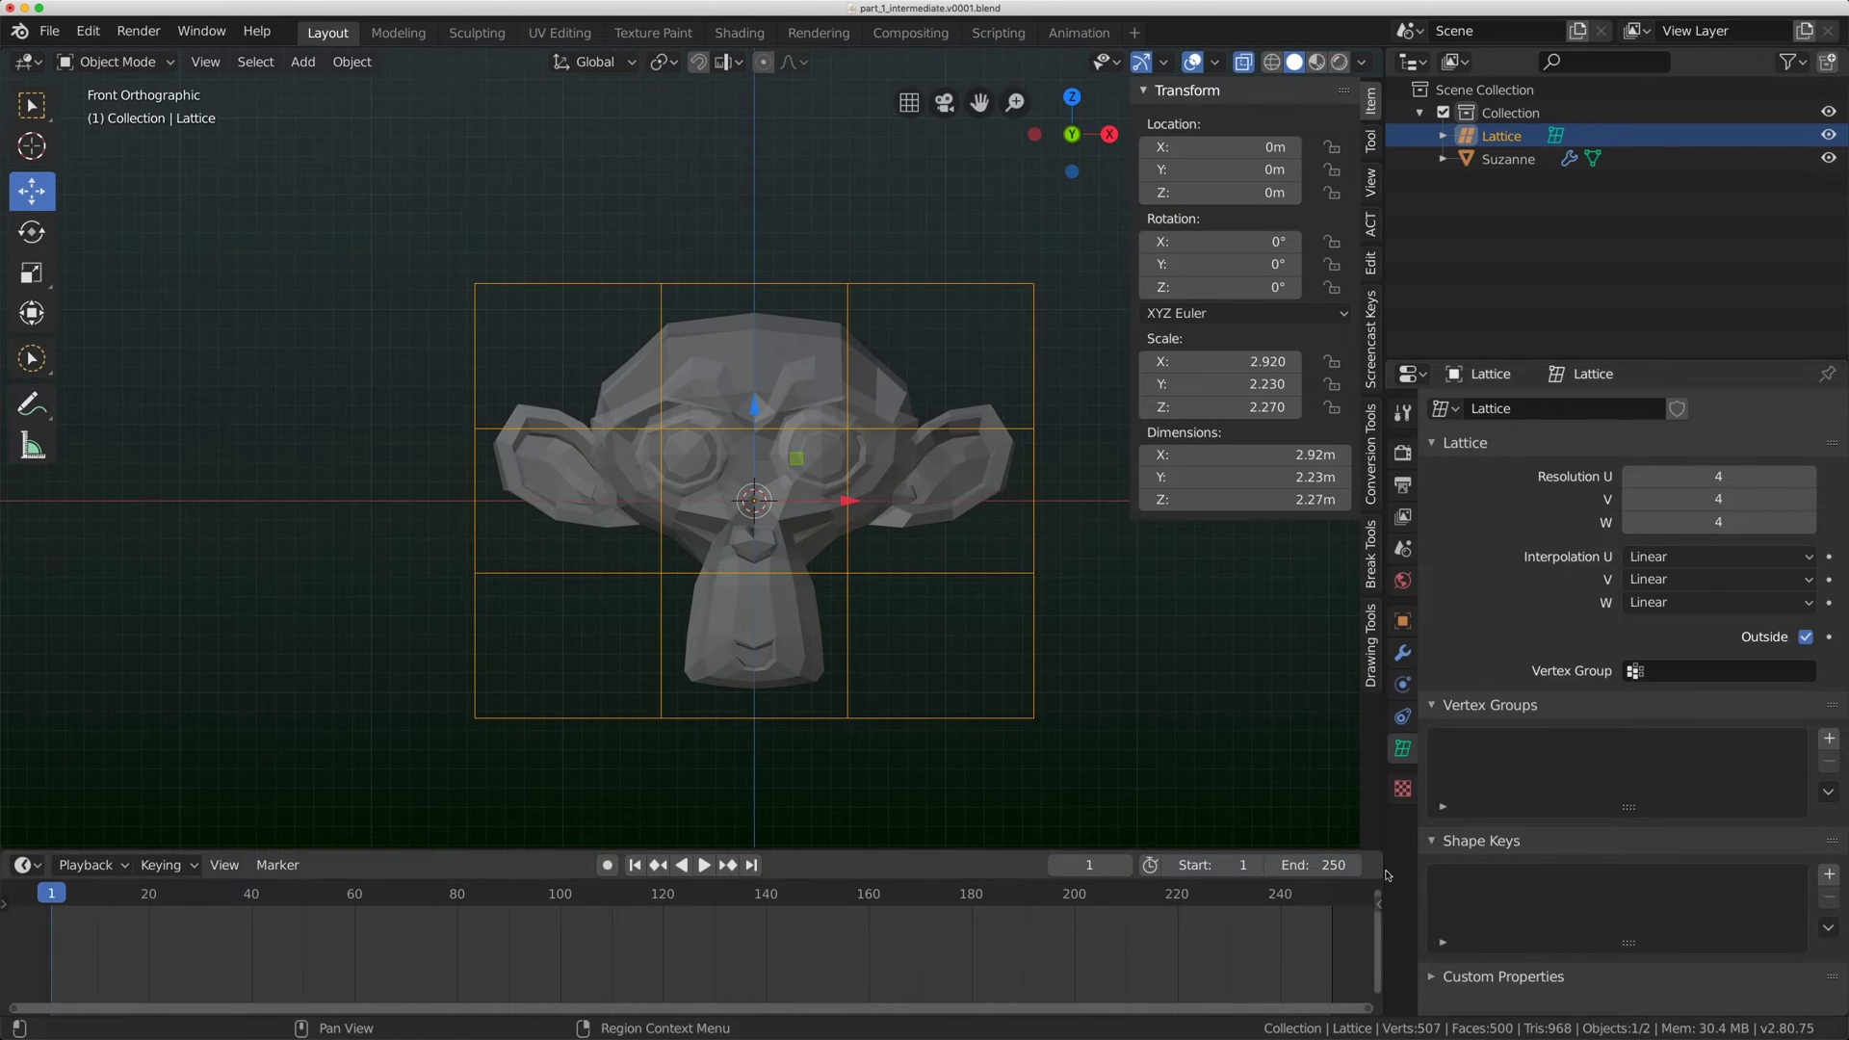
pyautogui.click(1825, 875)
pyautogui.click(1825, 875)
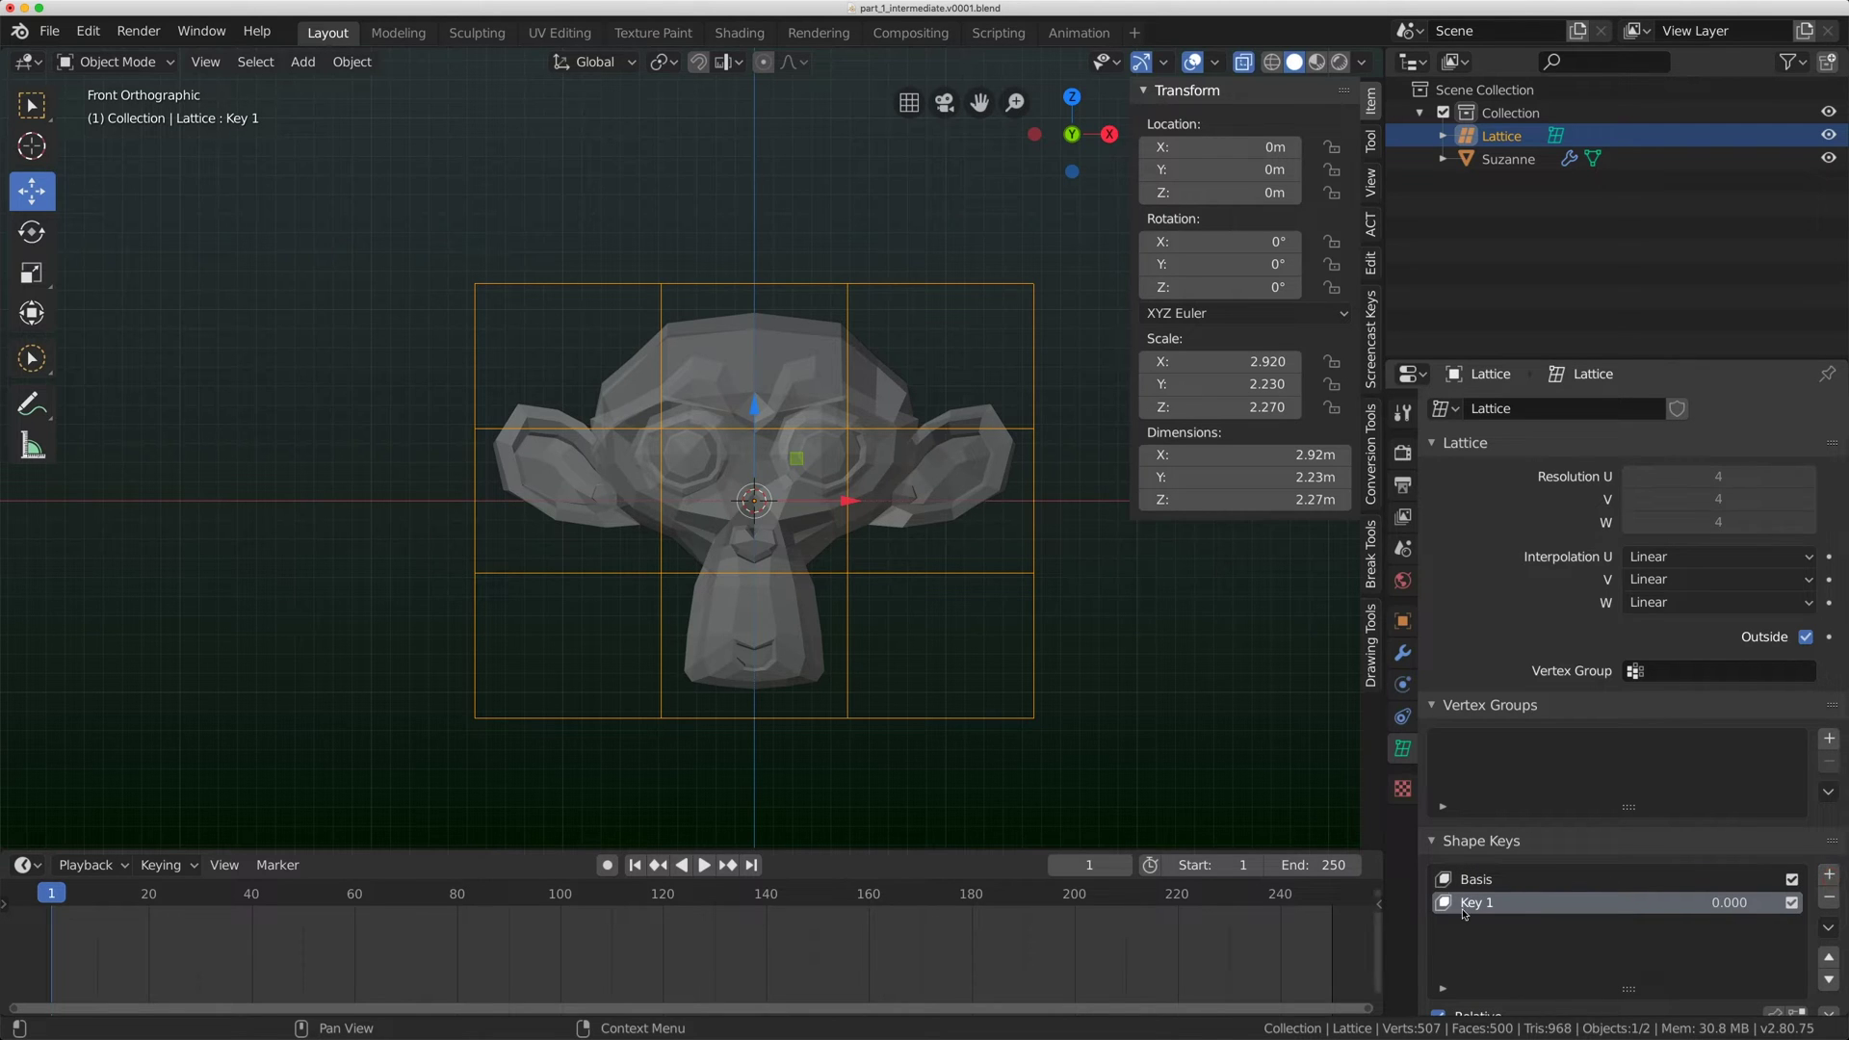
pyautogui.click(1699, 479)
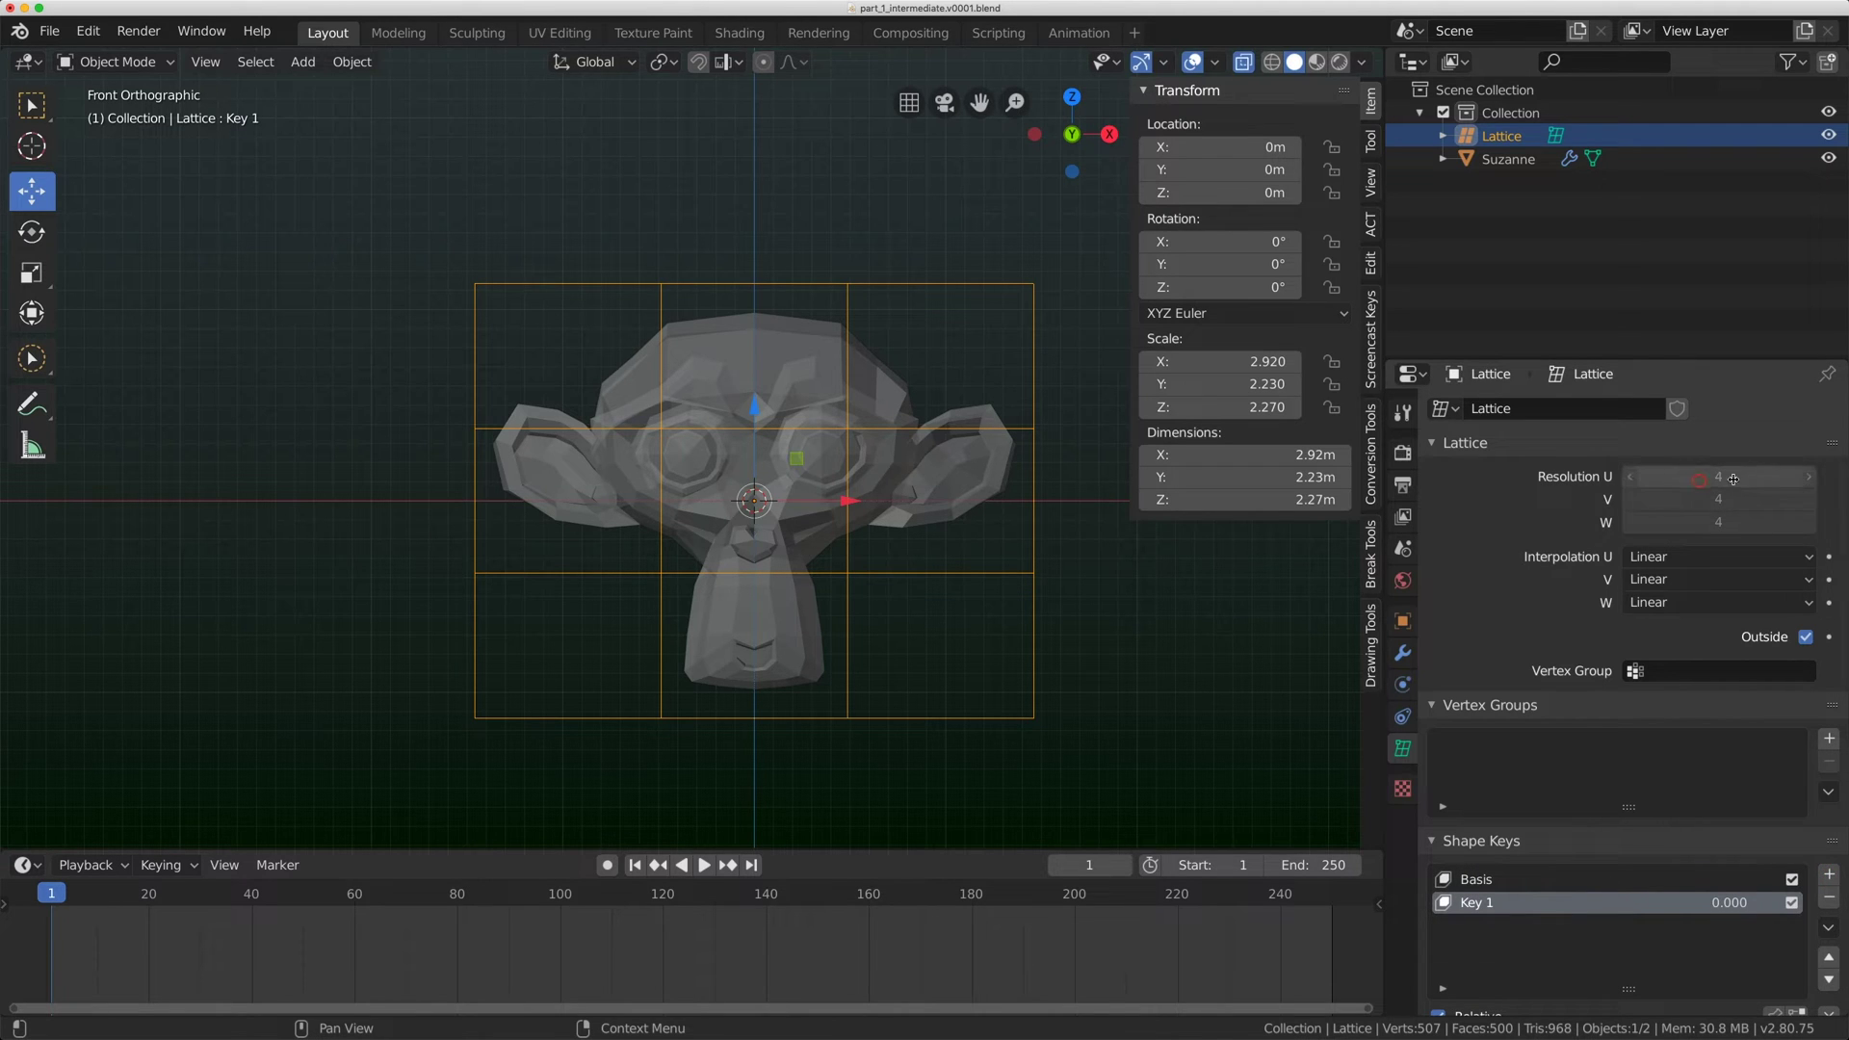
pyautogui.click(1690, 498)
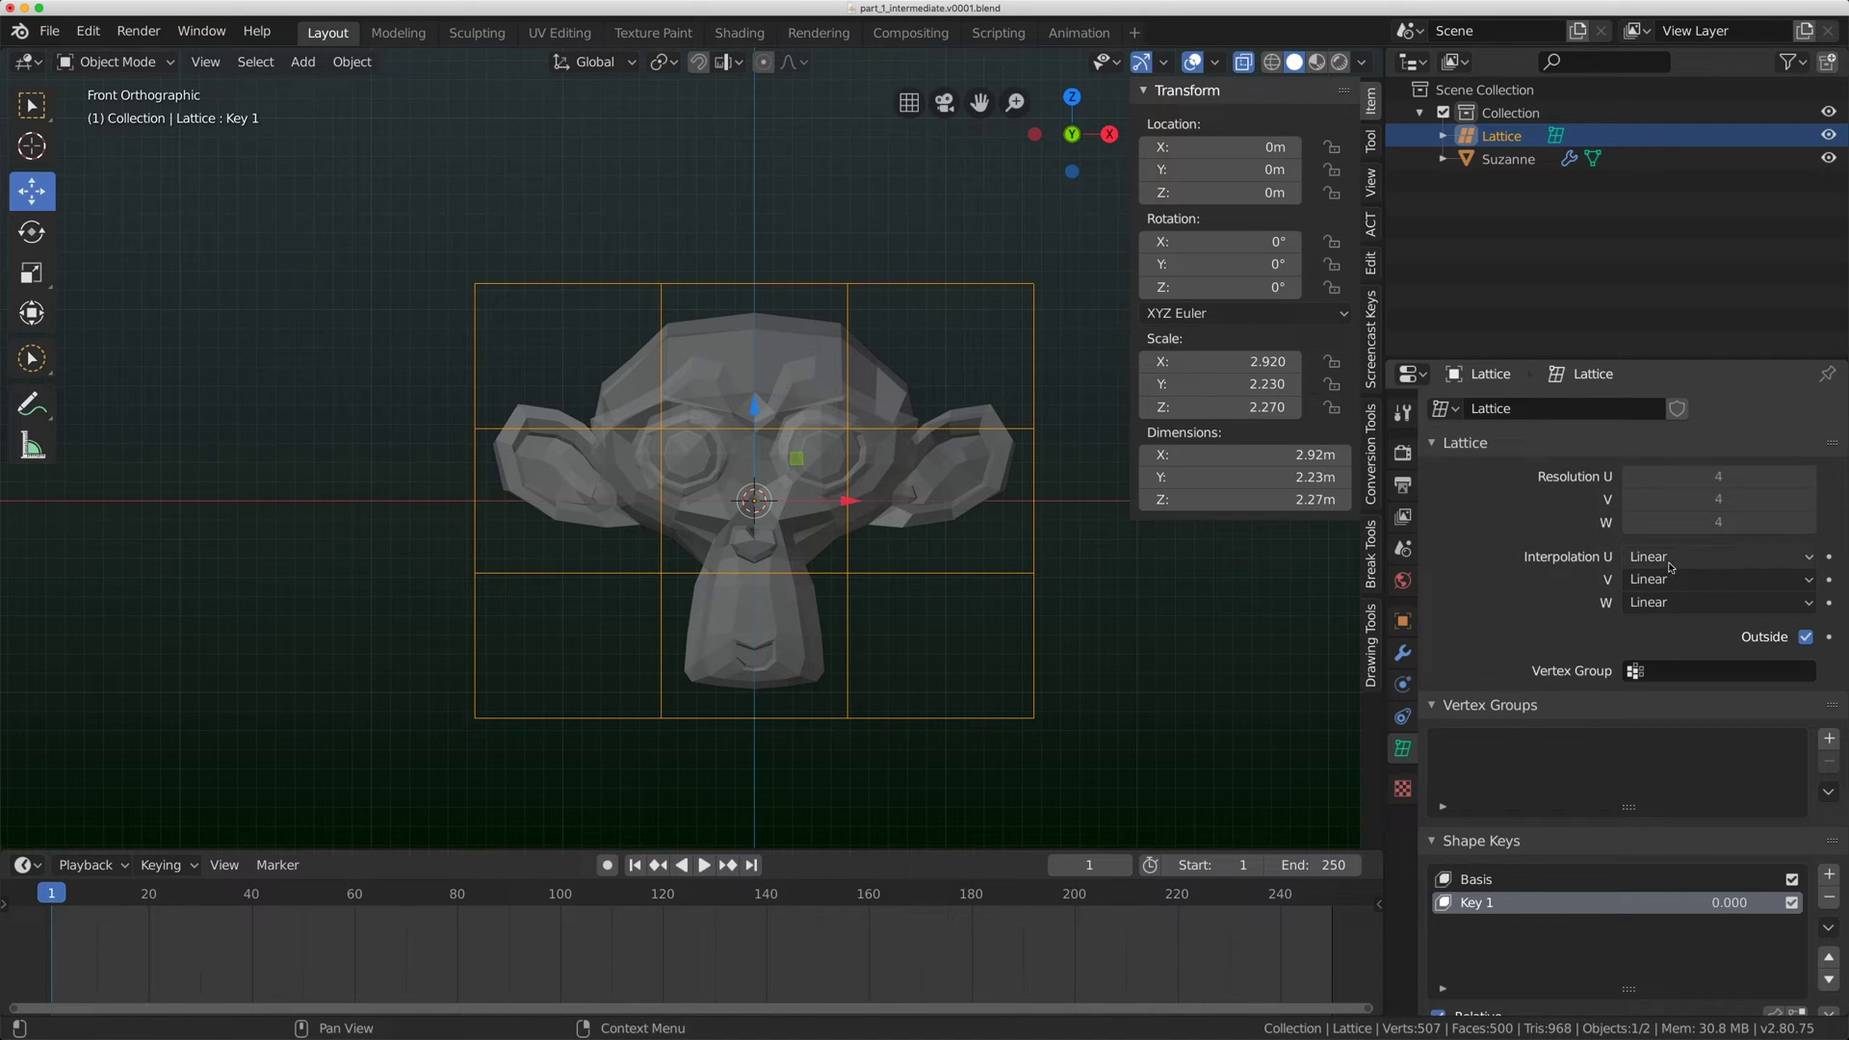
pyautogui.click(1804, 639)
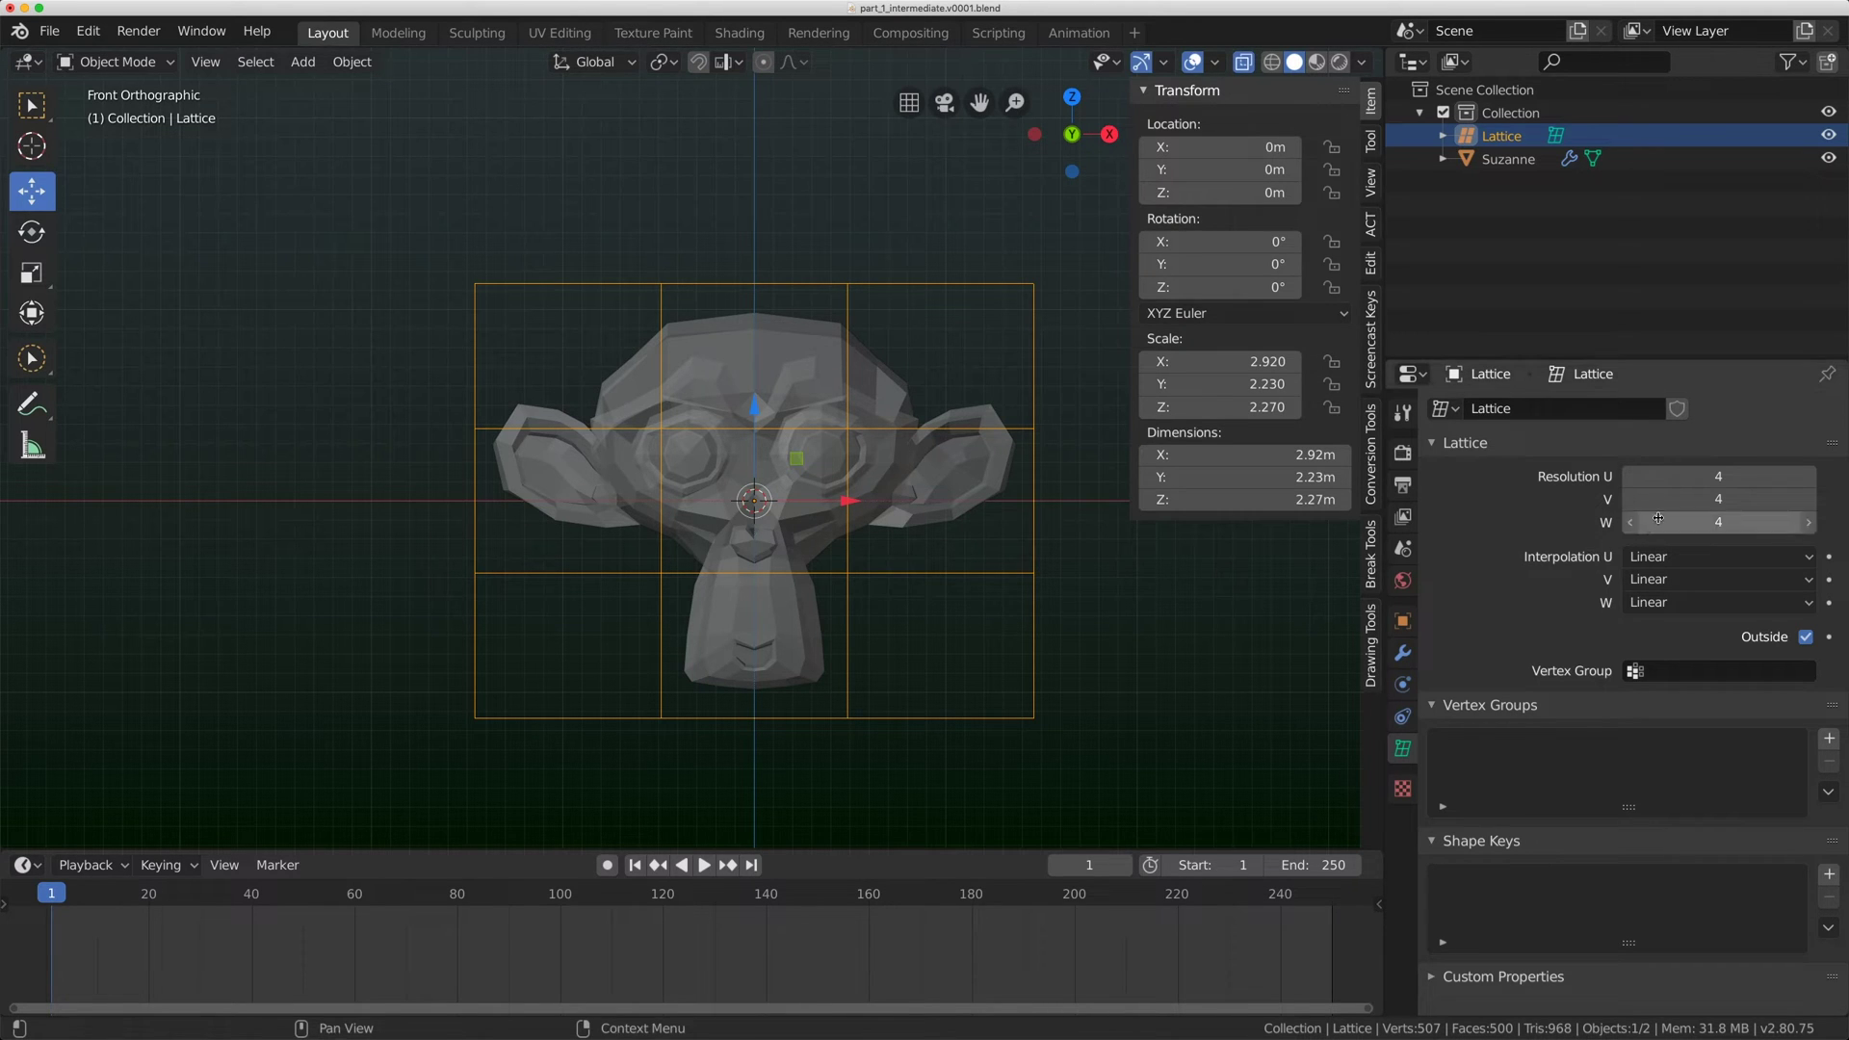
# Lower the lattice Resolution U, V and W from 4 to 2.
pyautogui.click(1630, 477)
pyautogui.click(1630, 477)
pyautogui.click(1630, 499)
pyautogui.click(1629, 499)
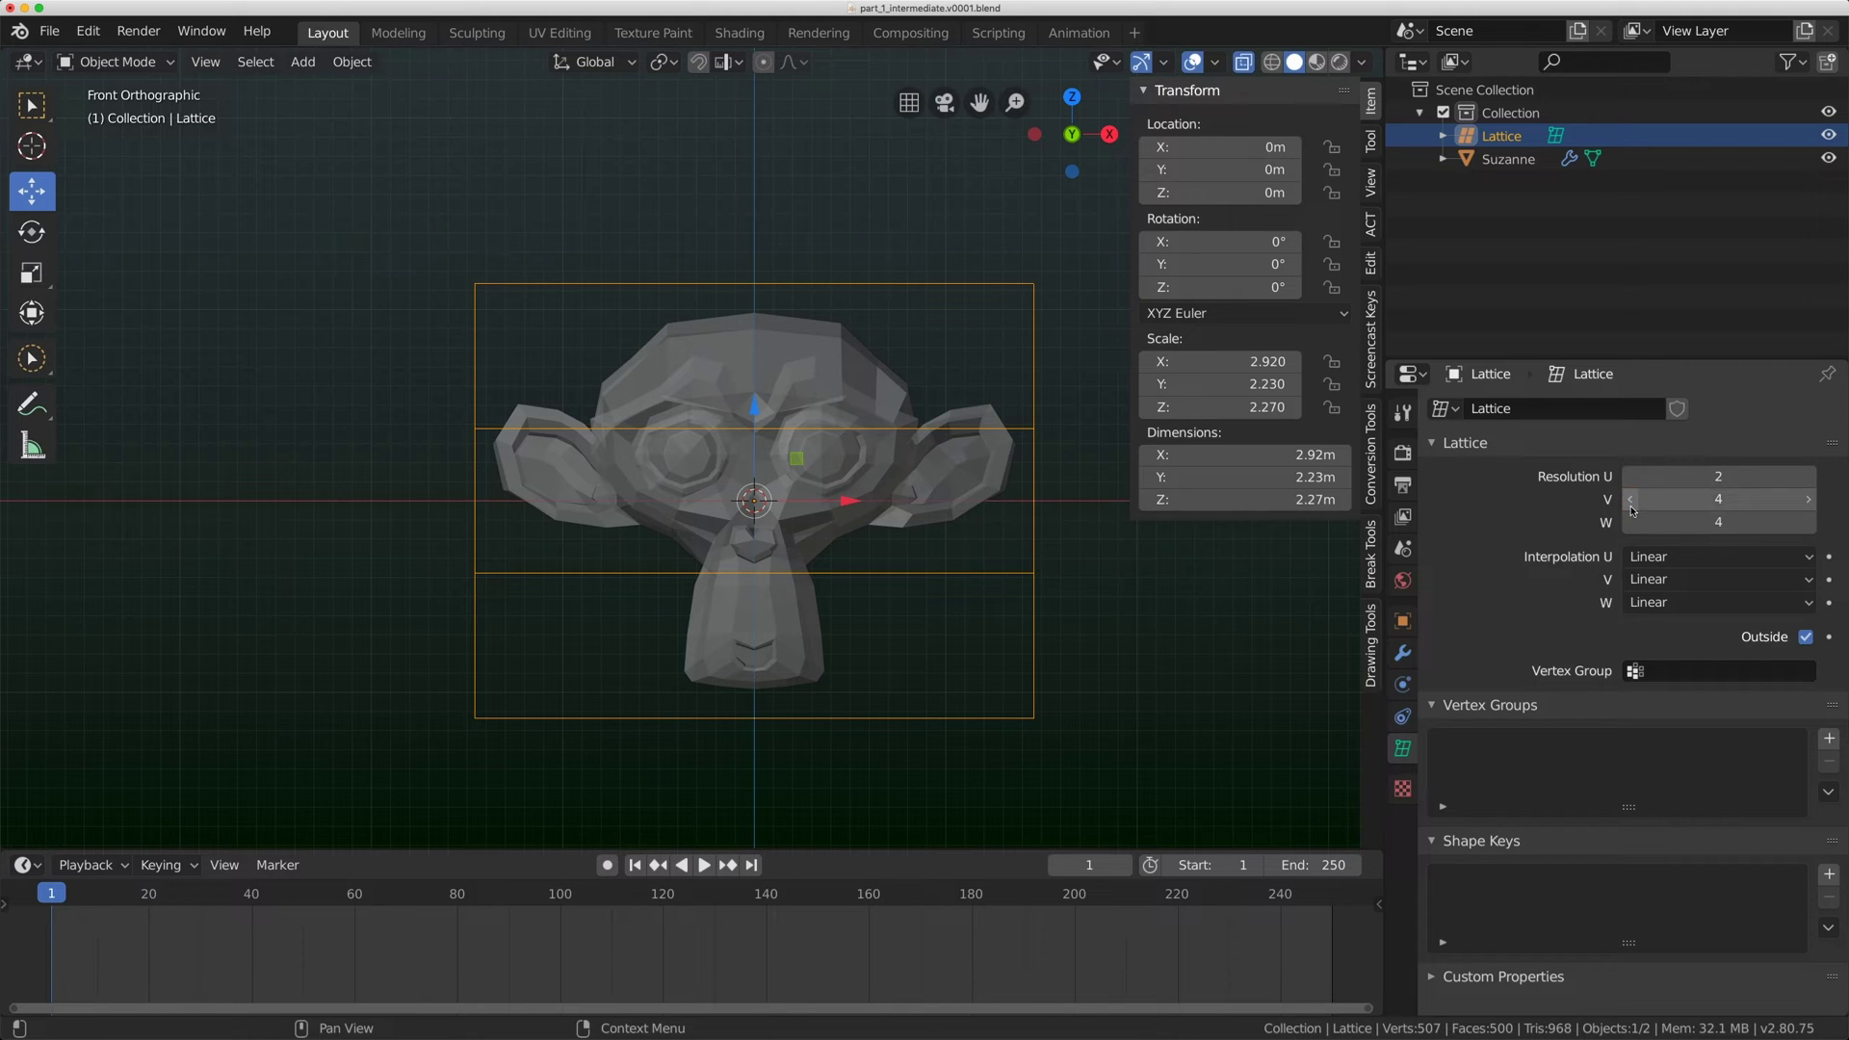
pyautogui.click(1629, 522)
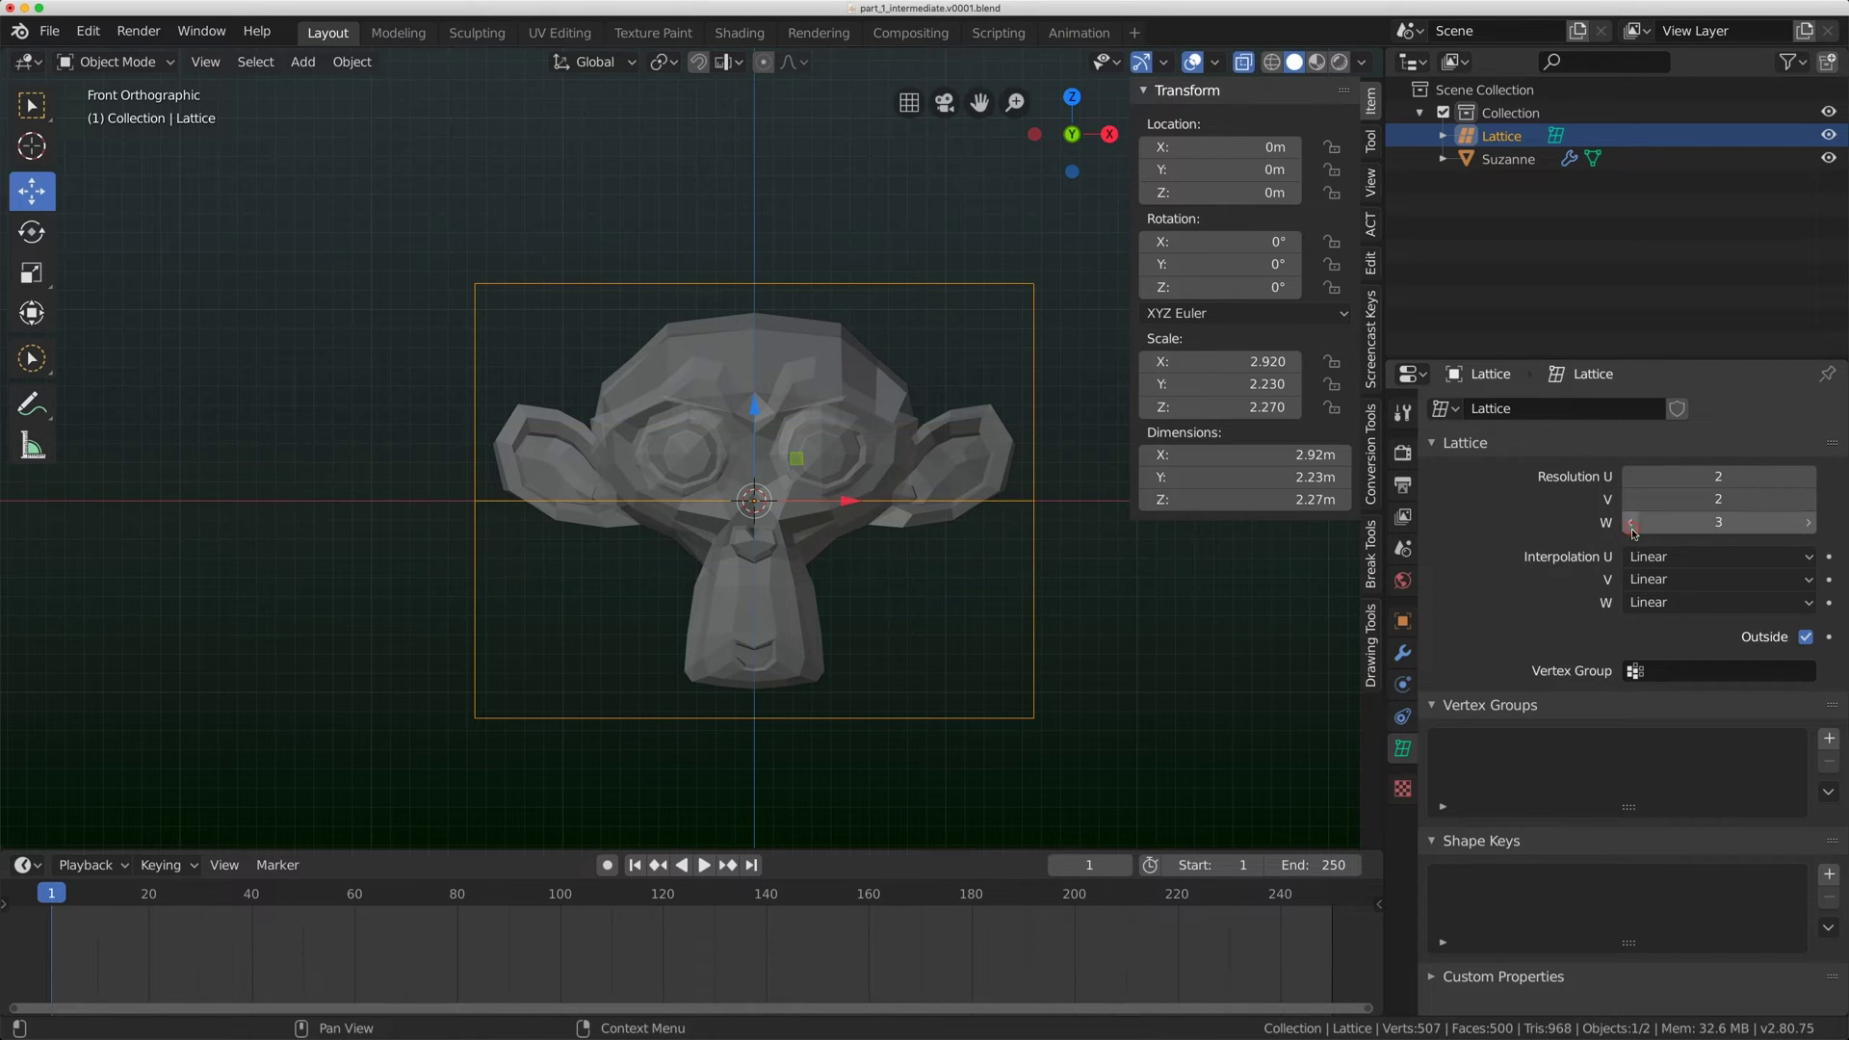
pyautogui.click(1630, 521)
pyautogui.scroll(-2, 872, 453)
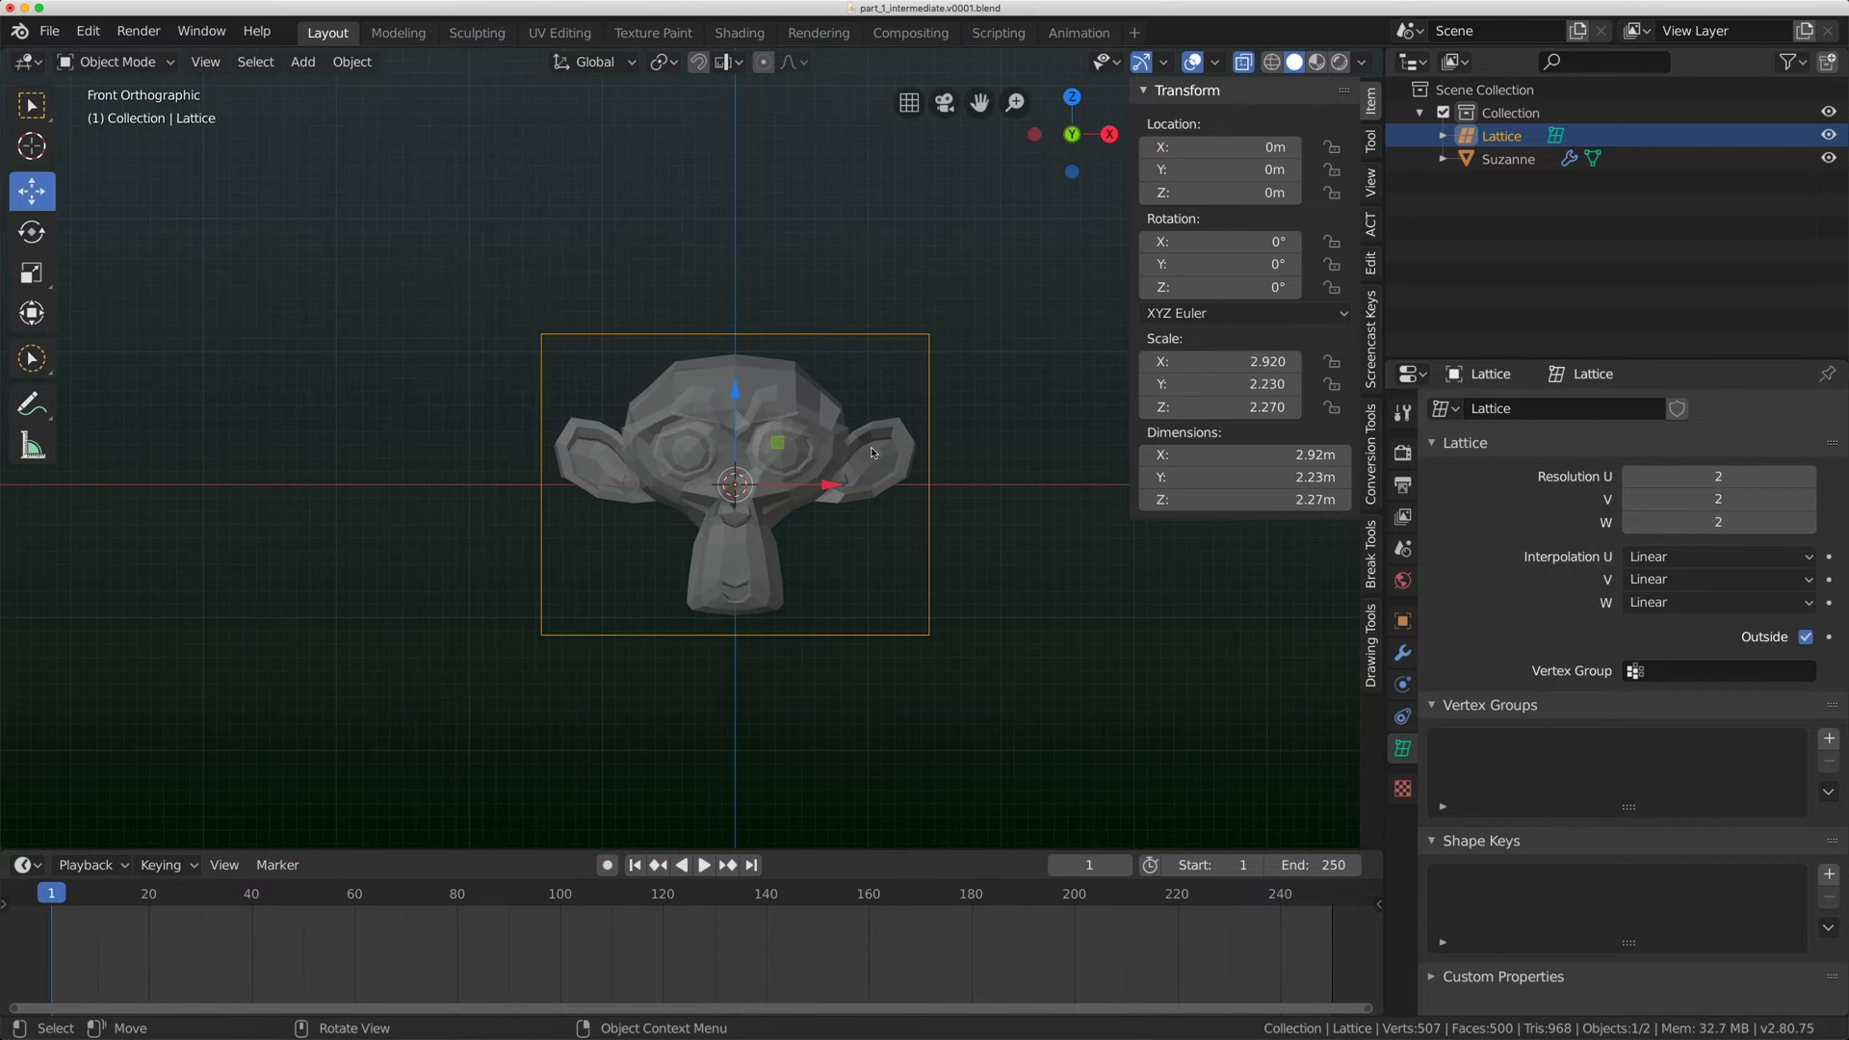
# Add a single-bone armature and put it in Edit Mode with the bone selected, in front view.
pyautogui.click(303, 61)
pyautogui.moveTo(399, 245)
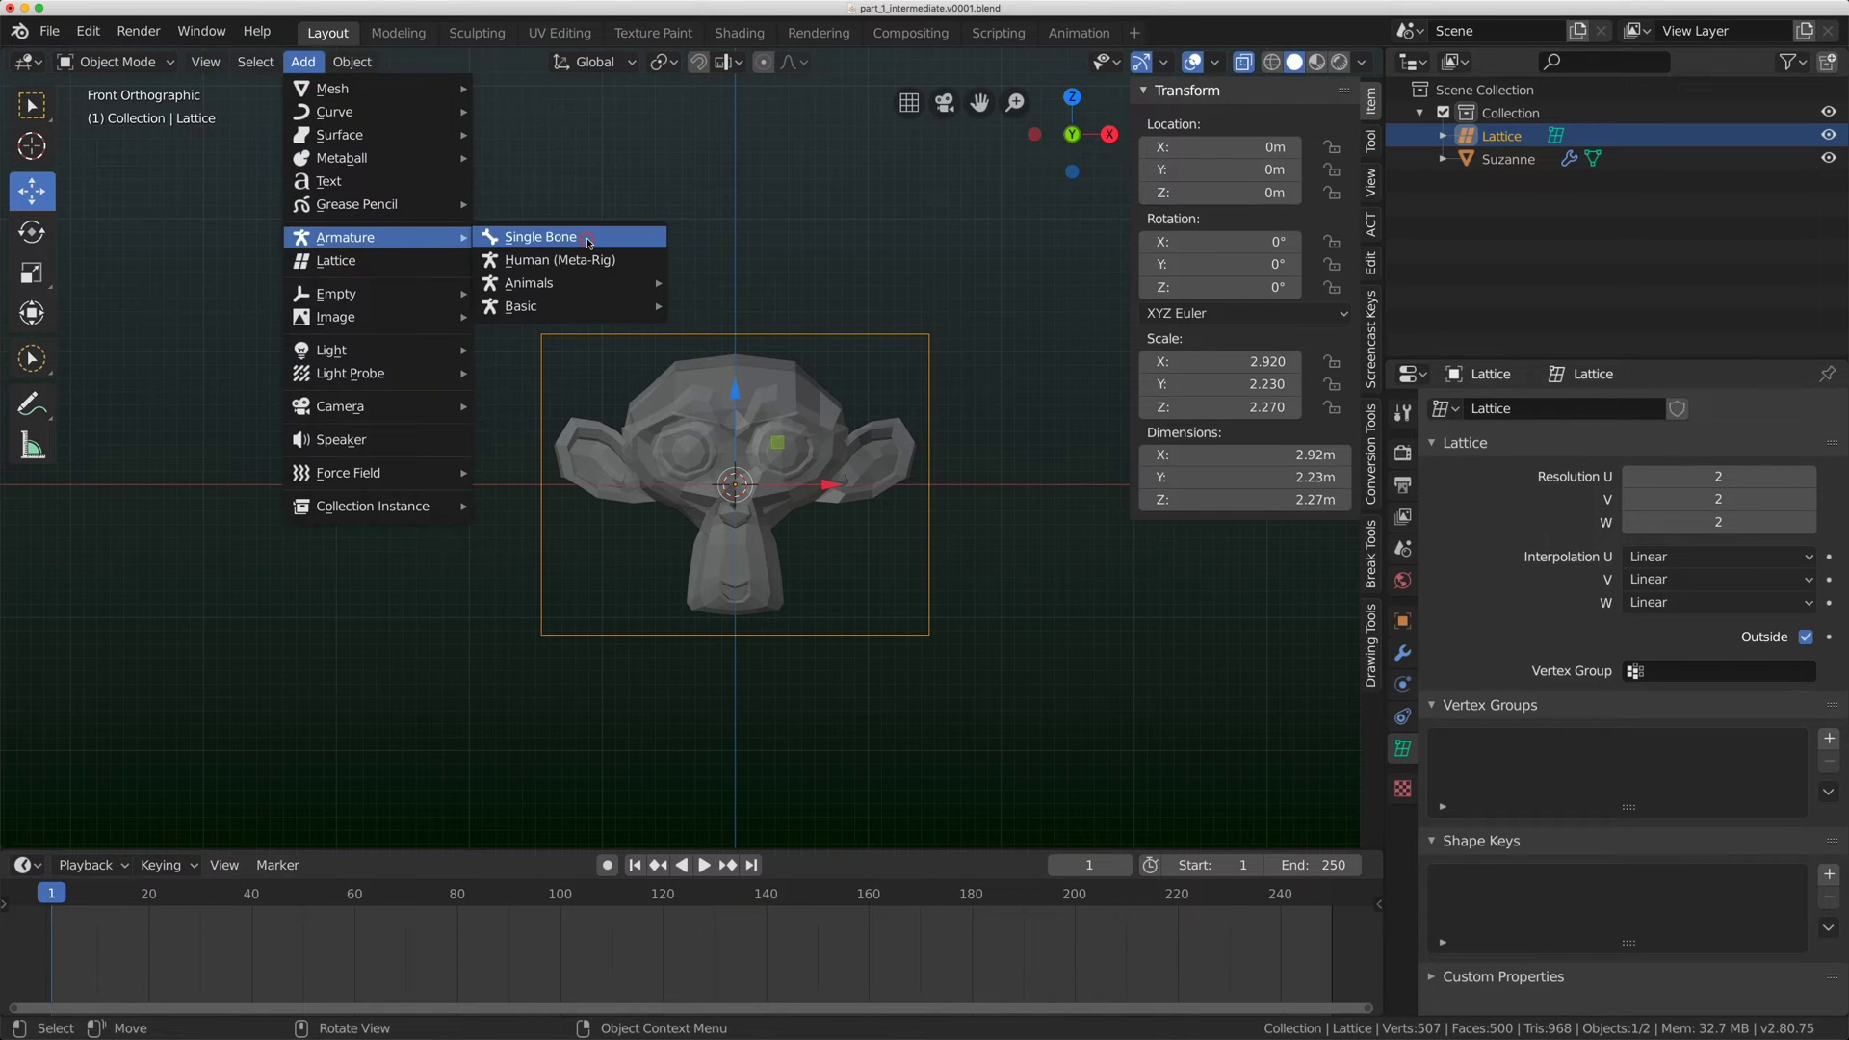
pyautogui.click(535, 237)
pyautogui.moveTo(917, 327); pyautogui.dragTo(864, 345, button='middle')
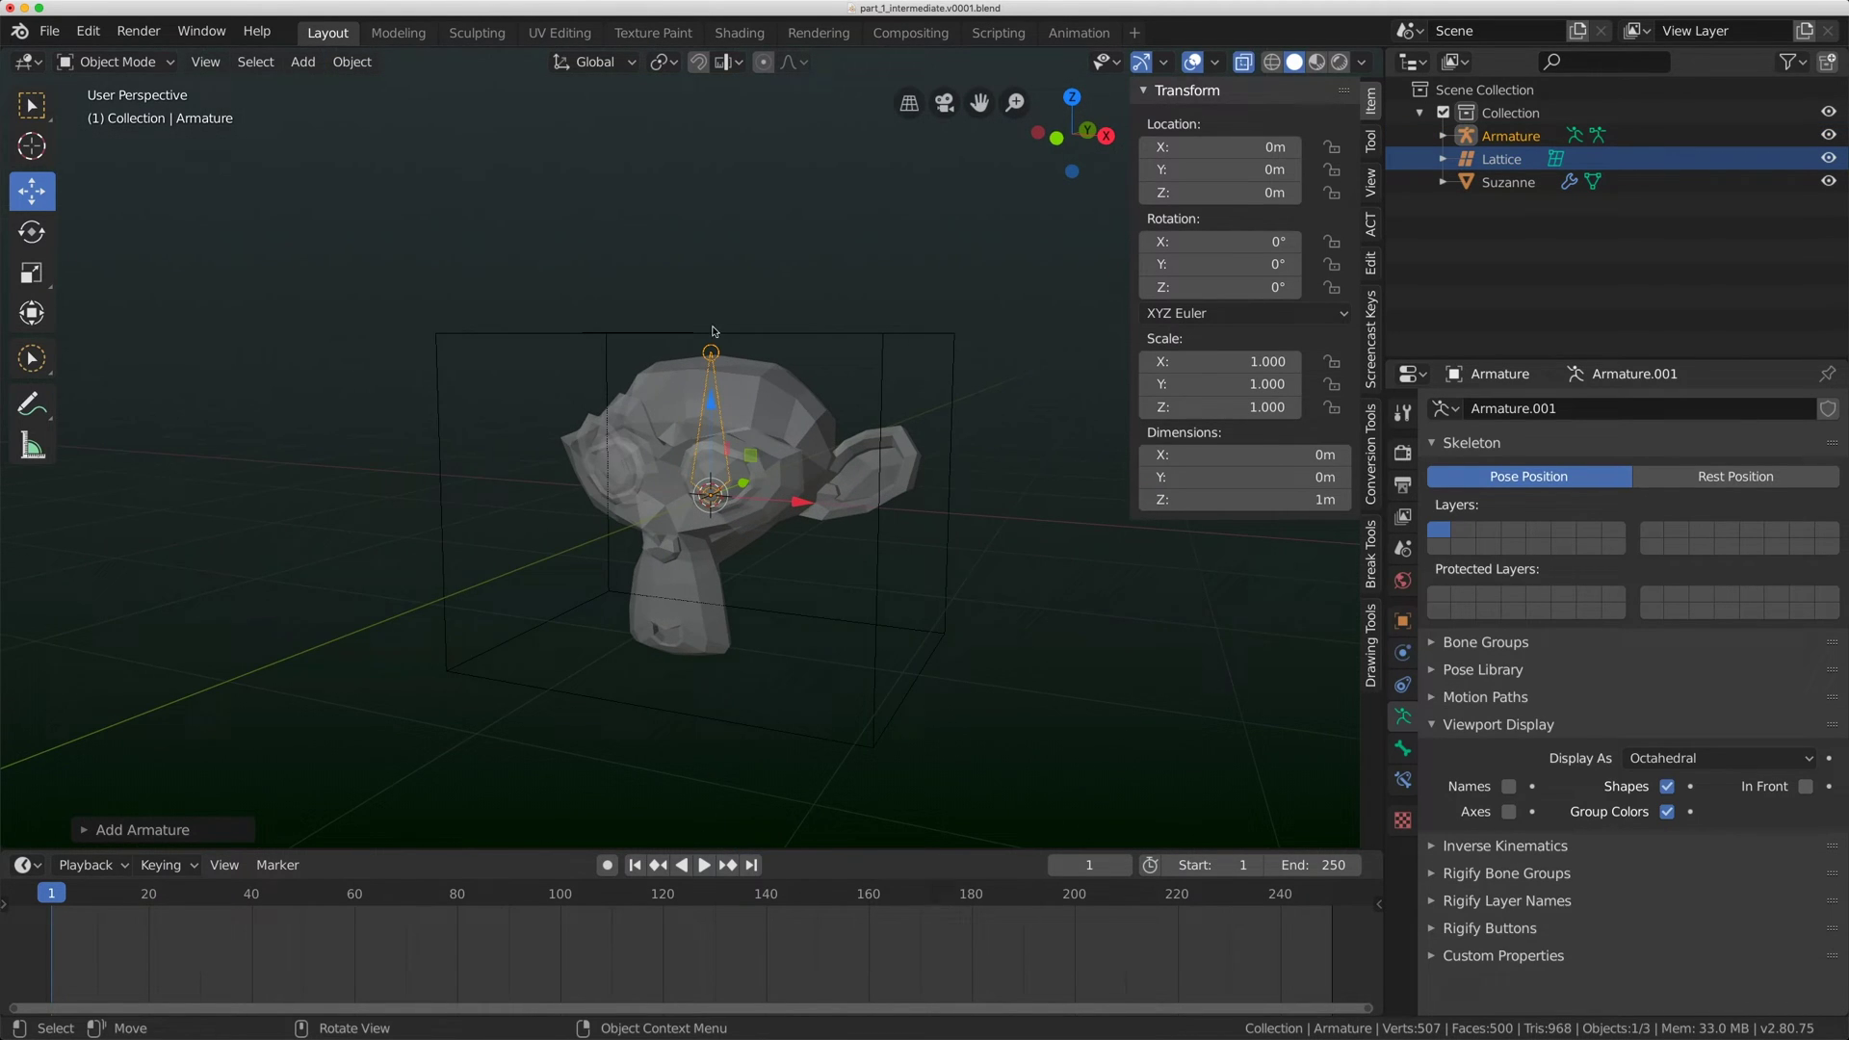
pyautogui.click(114, 62)
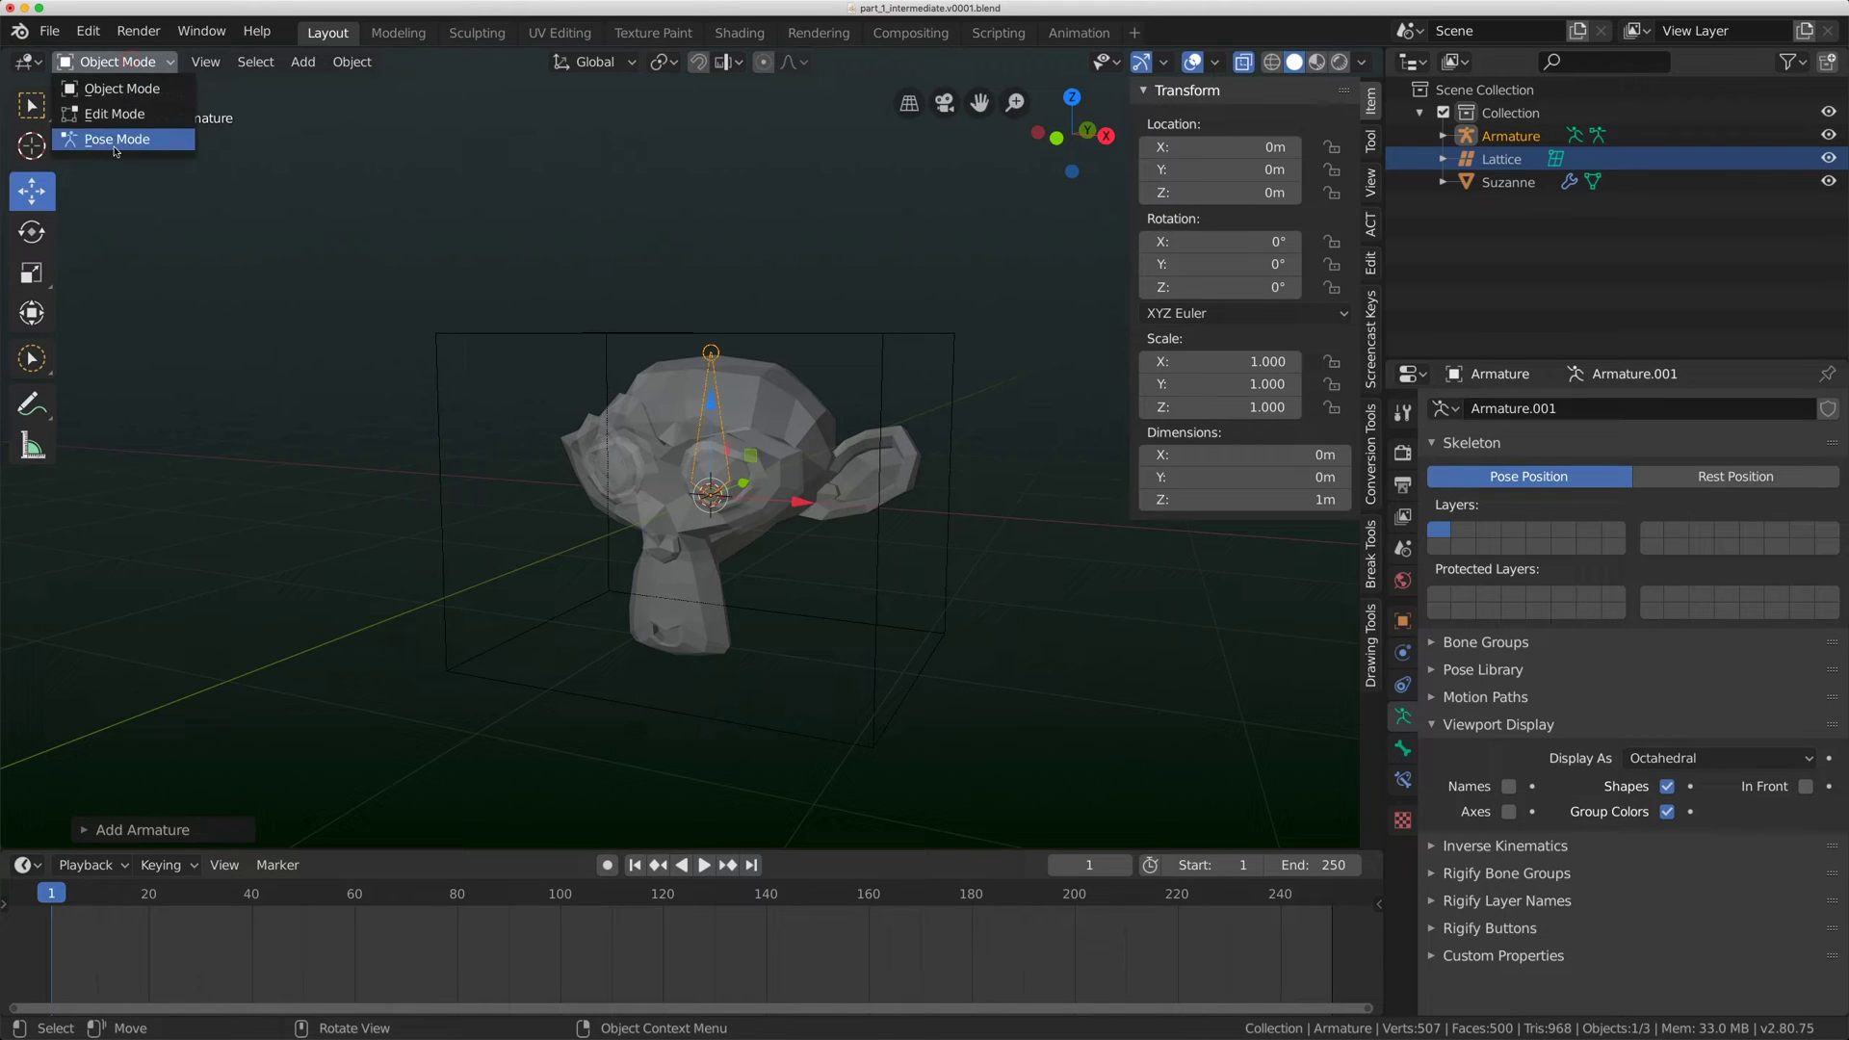
pyautogui.click(101, 122)
pyautogui.moveTo(746, 470); pyautogui.dragTo(759, 443, button='middle')
pyautogui.click(759, 443)
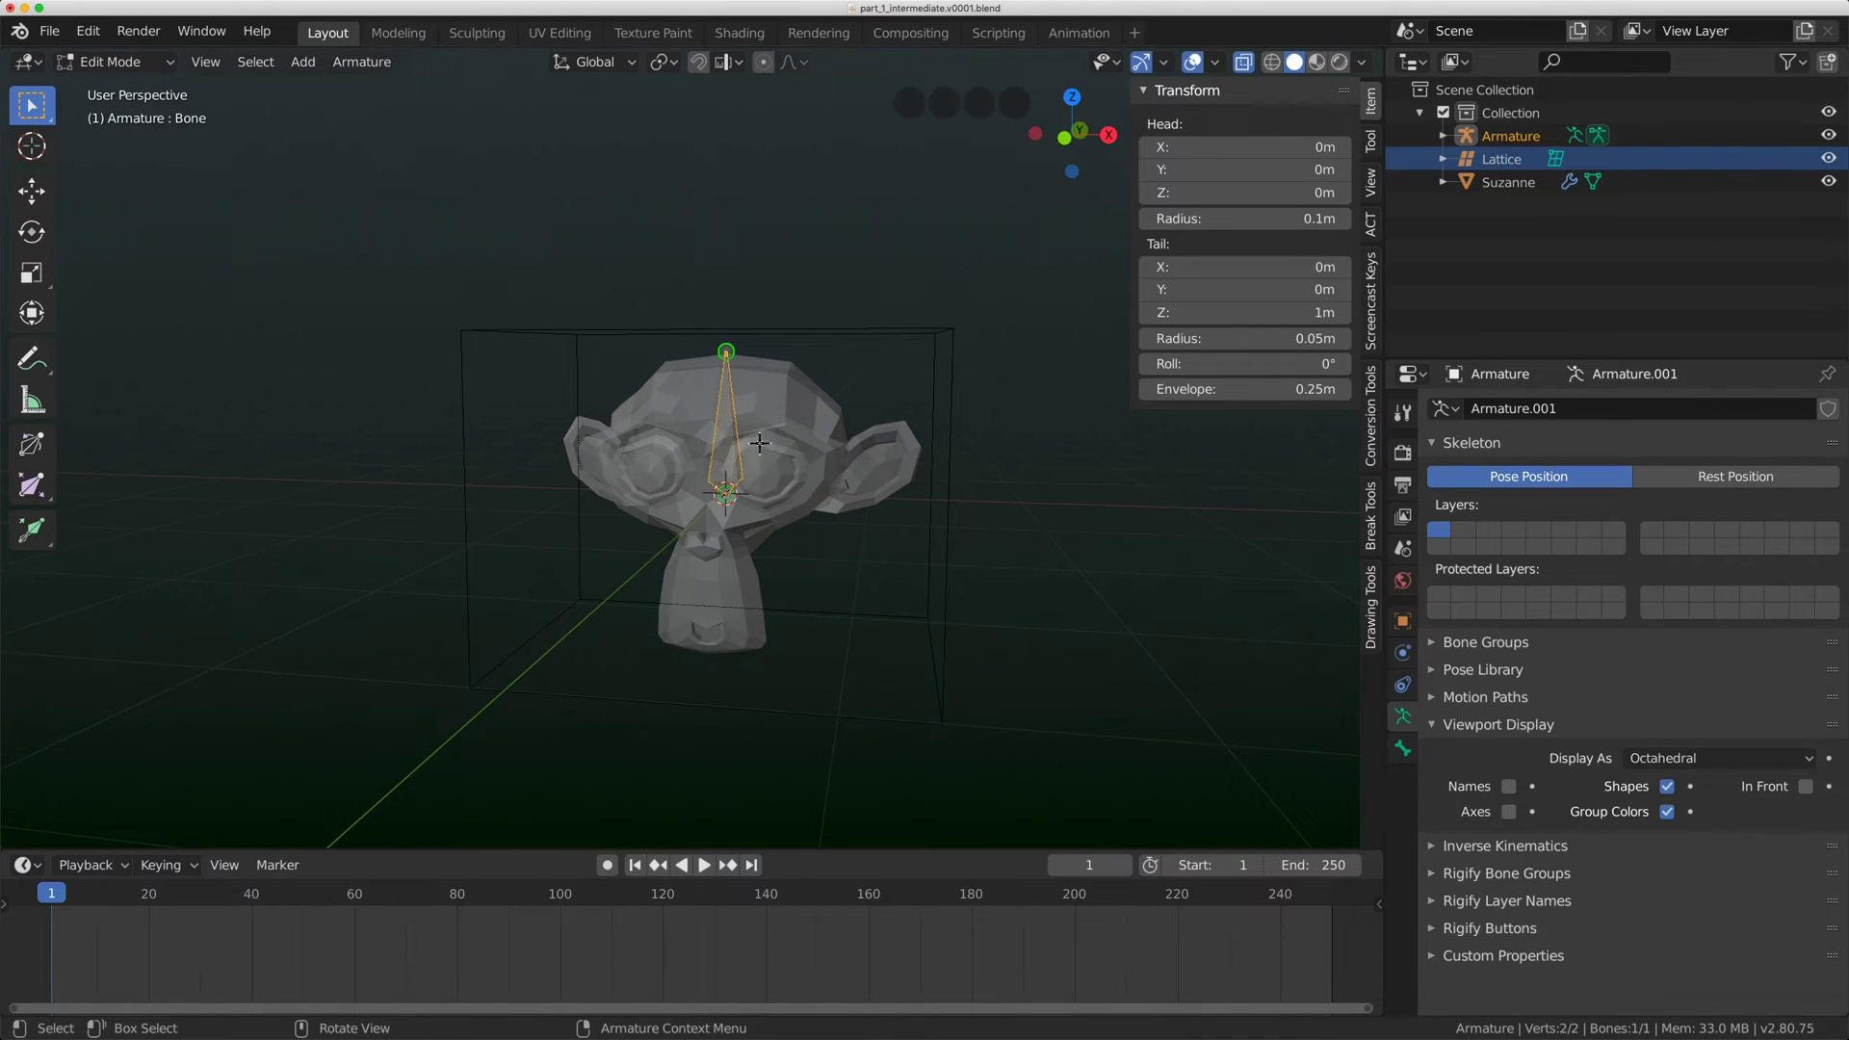
pyautogui.press('KP_1')
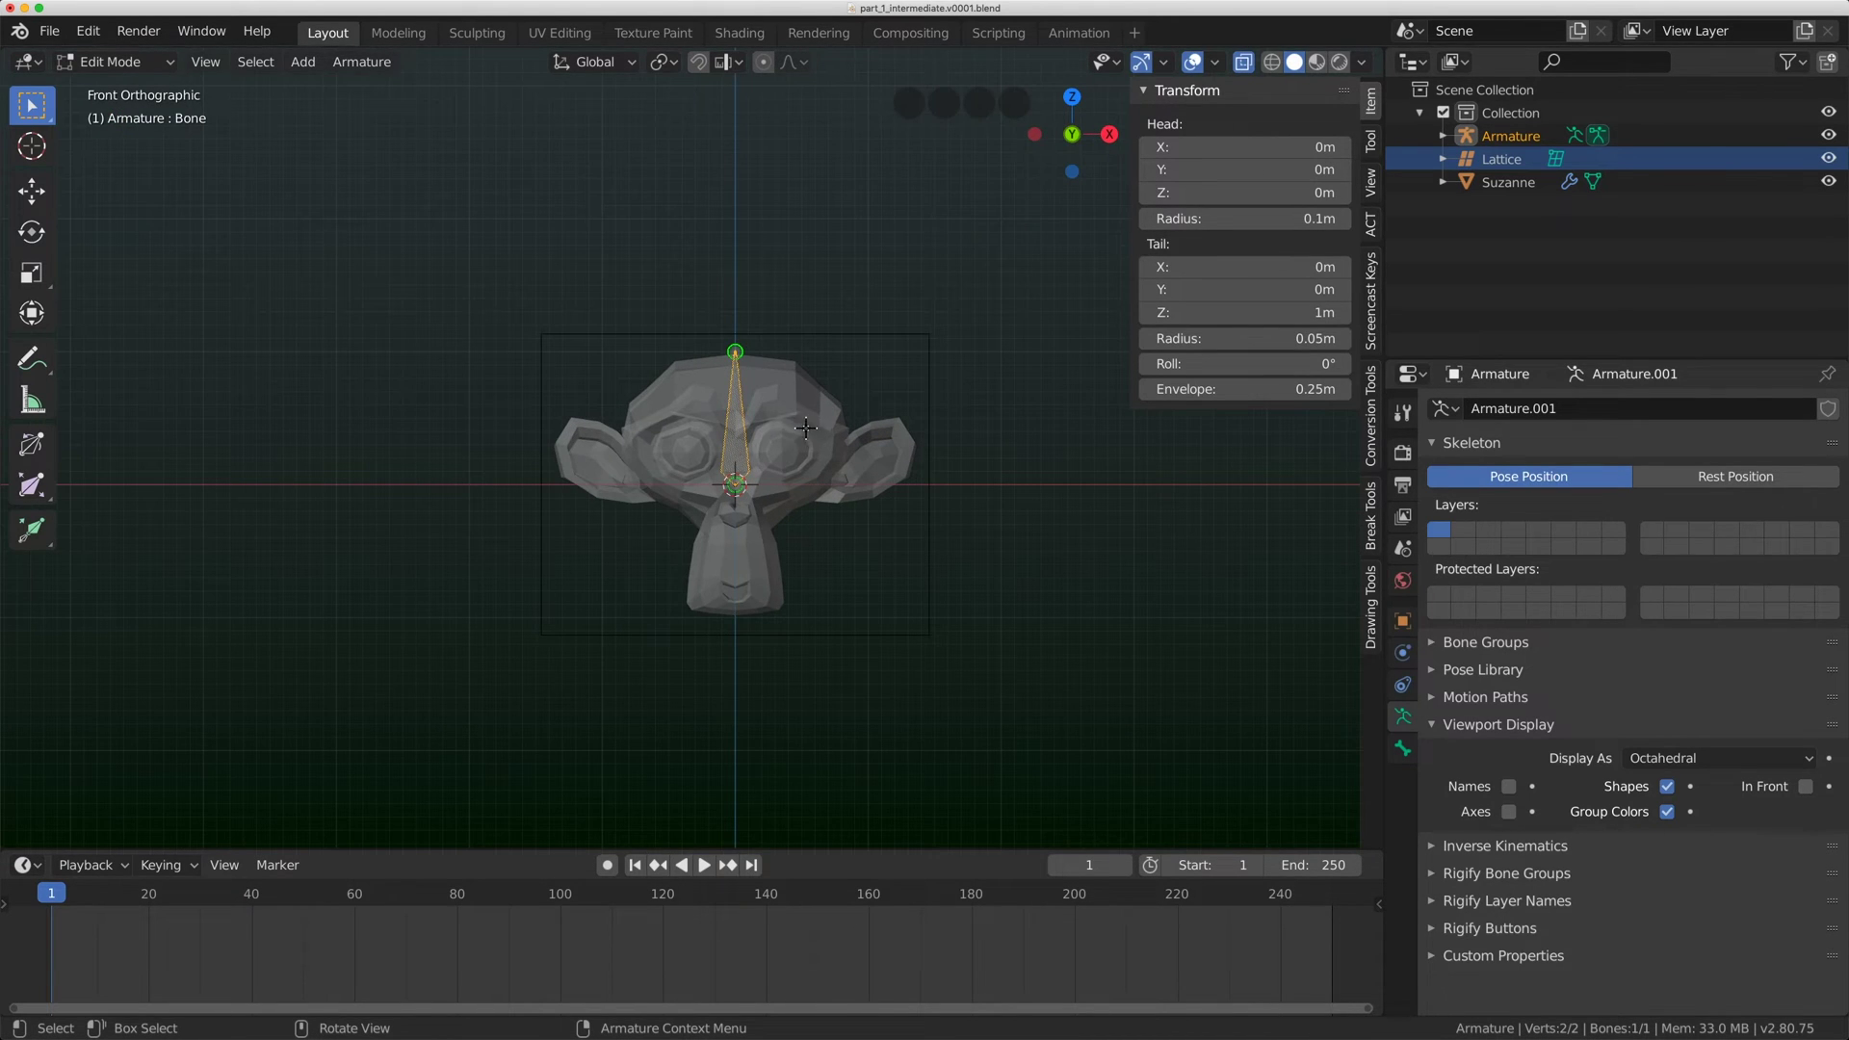
# Move the bone below Suzanne's chin and raise its tail above her head, spanning Z -1.13 to 1.13 m.
pyautogui.click(30, 313)
pyautogui.moveTo(738, 311); pyautogui.dragTo(738, 461)
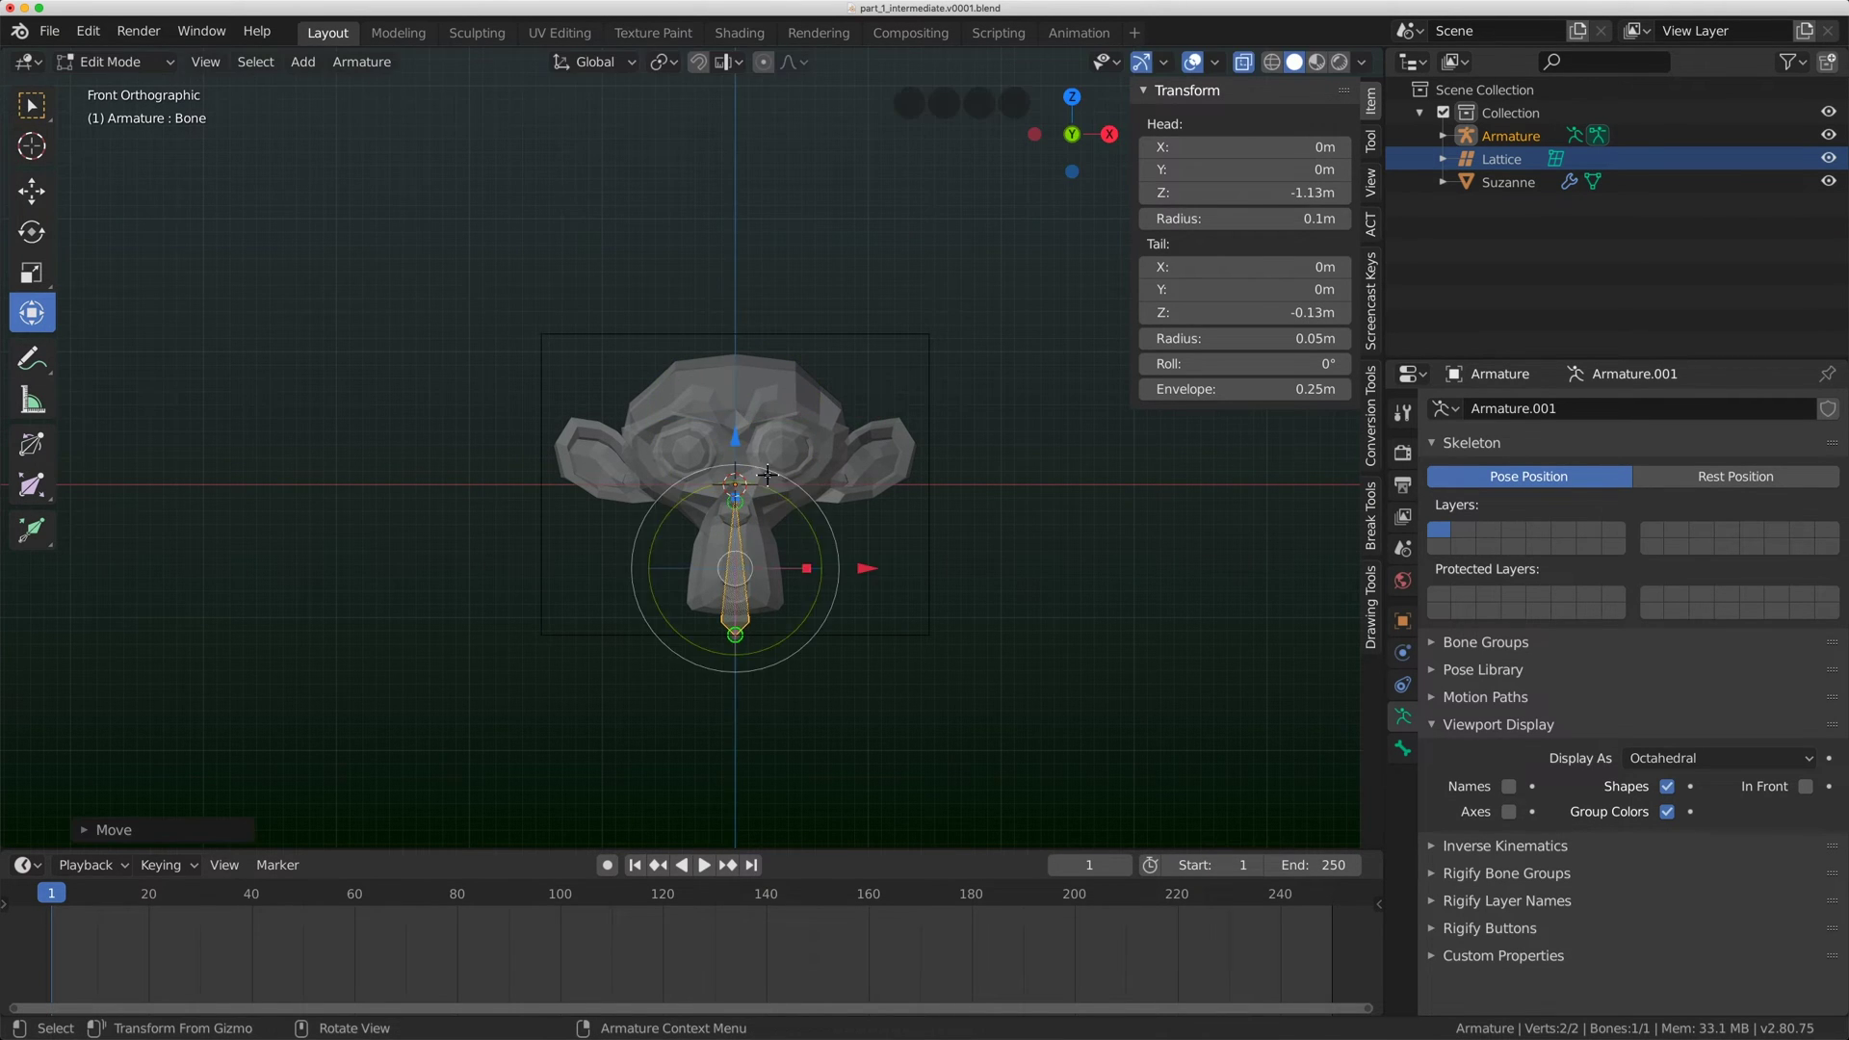
pyautogui.scroll(4, 796, 591)
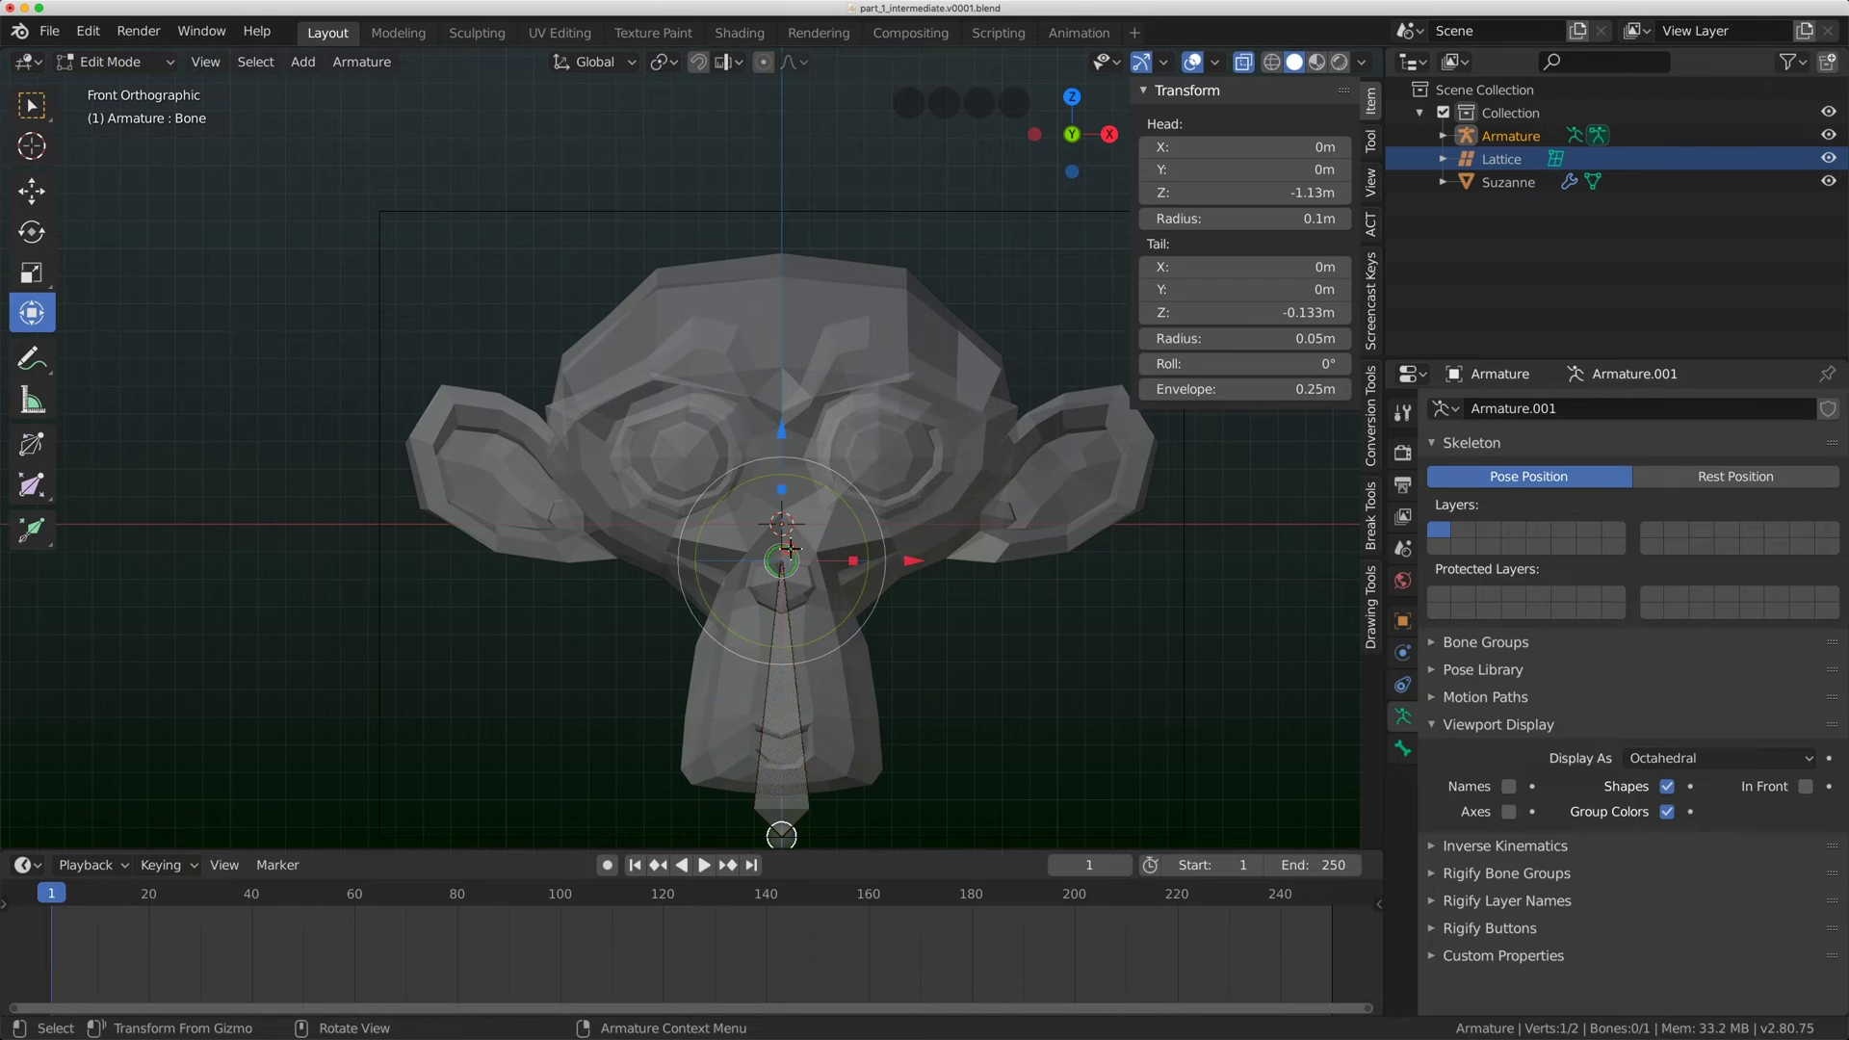
pyautogui.click(781, 560)
pyautogui.moveTo(787, 449); pyautogui.dragTo(800, 88)
pyautogui.scroll(-2, 785, 289)
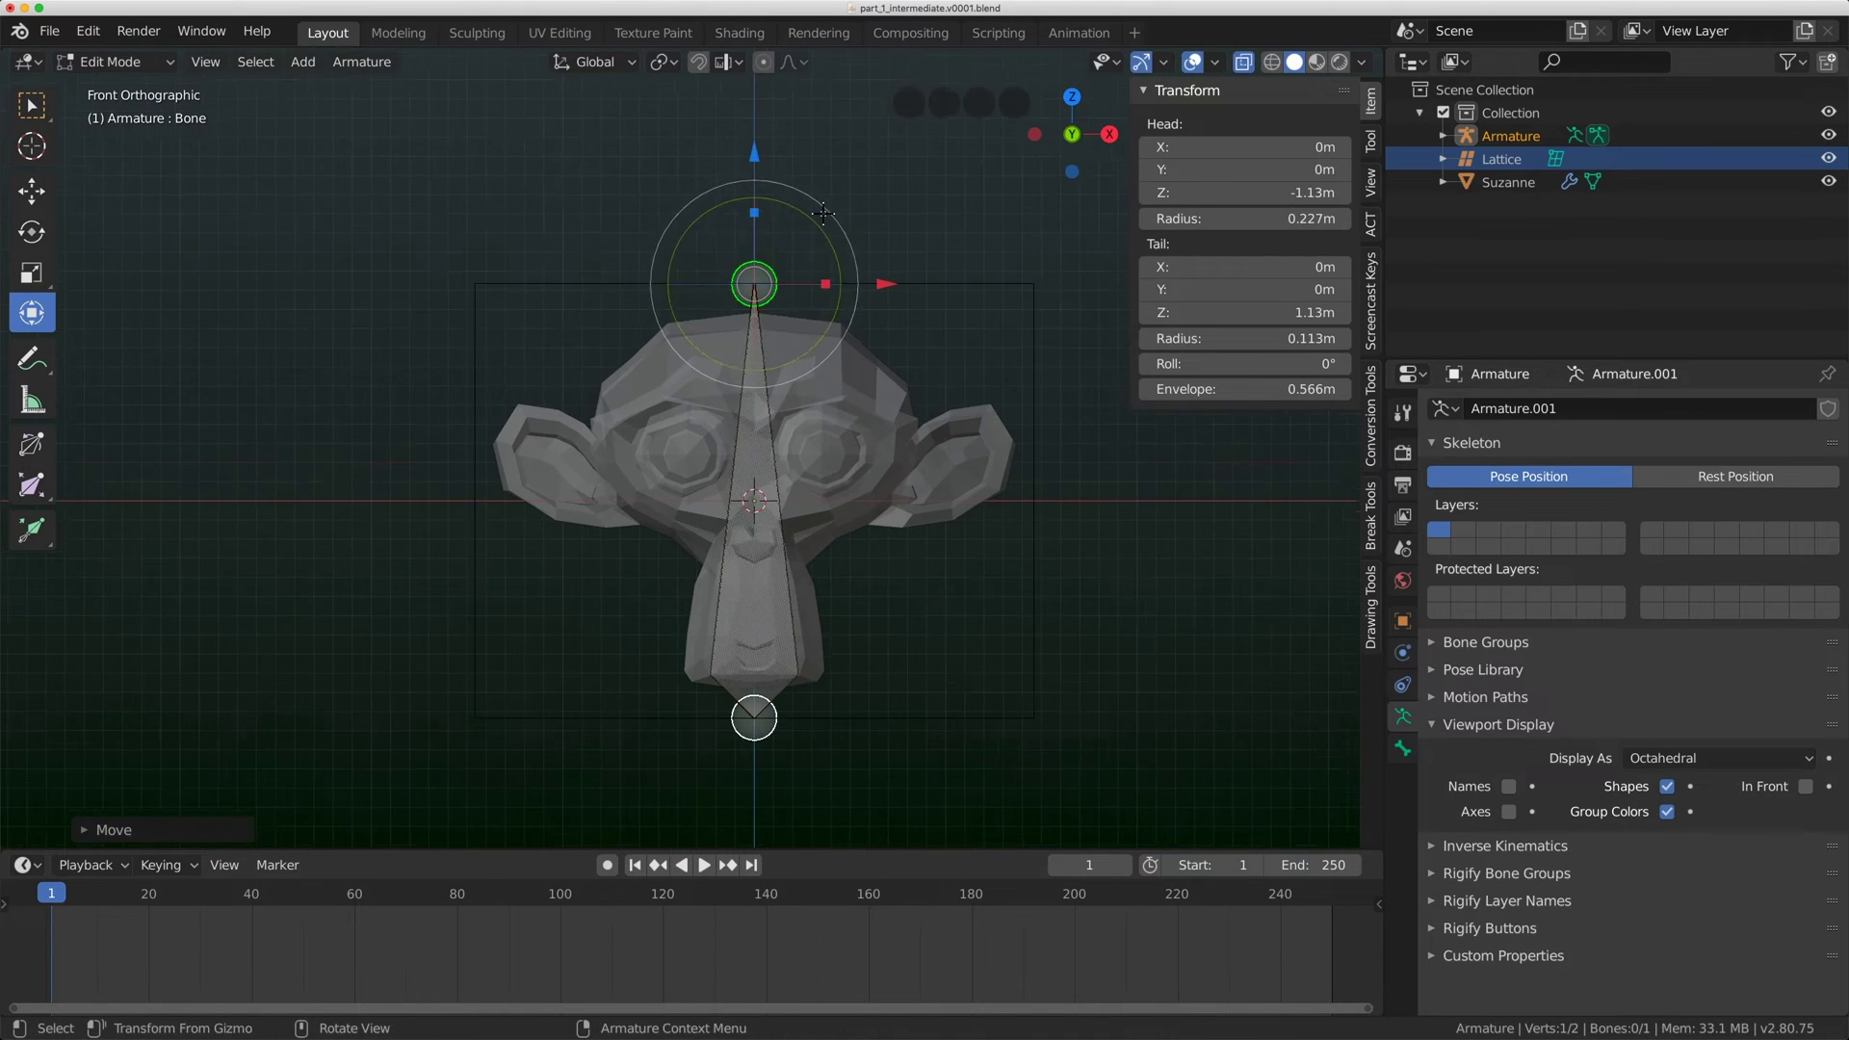
pyautogui.click(767, 421)
# In Pose Mode, set the bone's rotation mode to XZY Euler.
pyautogui.click(114, 62)
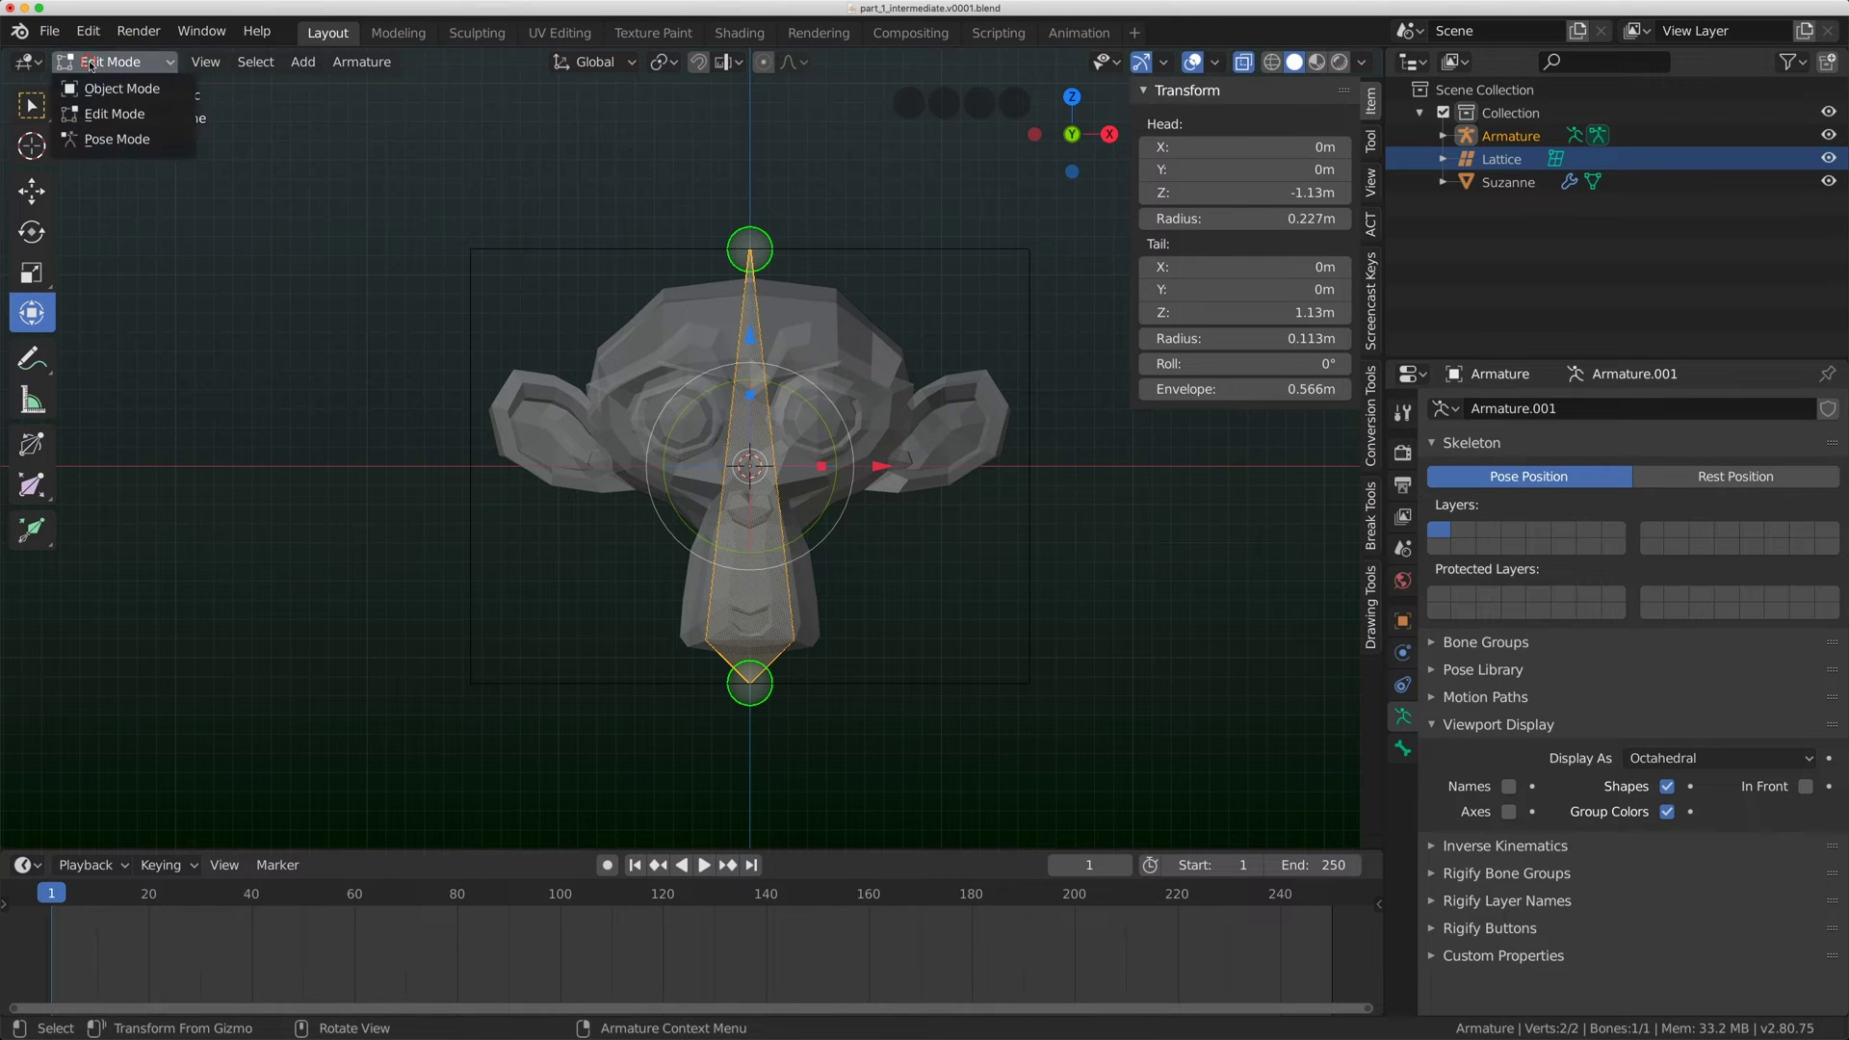
pyautogui.click(108, 141)
pyautogui.click(1220, 337)
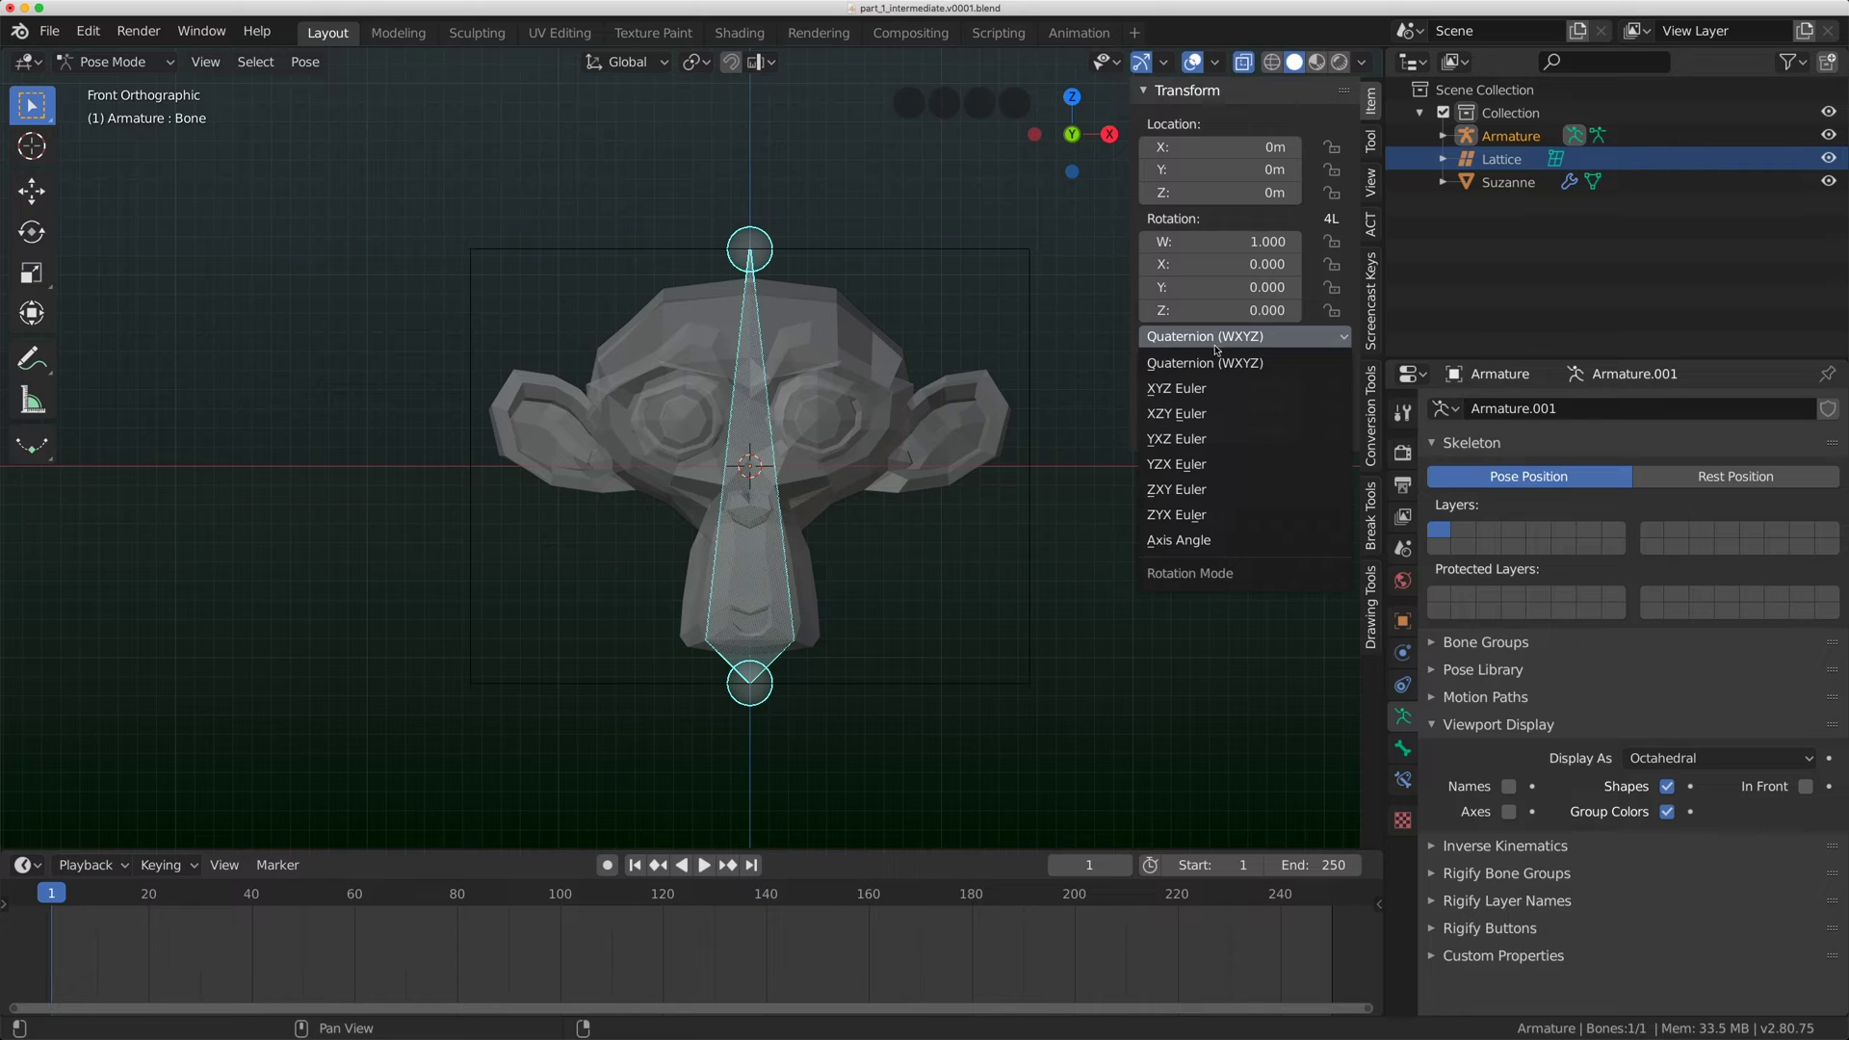
pyautogui.click(1177, 413)
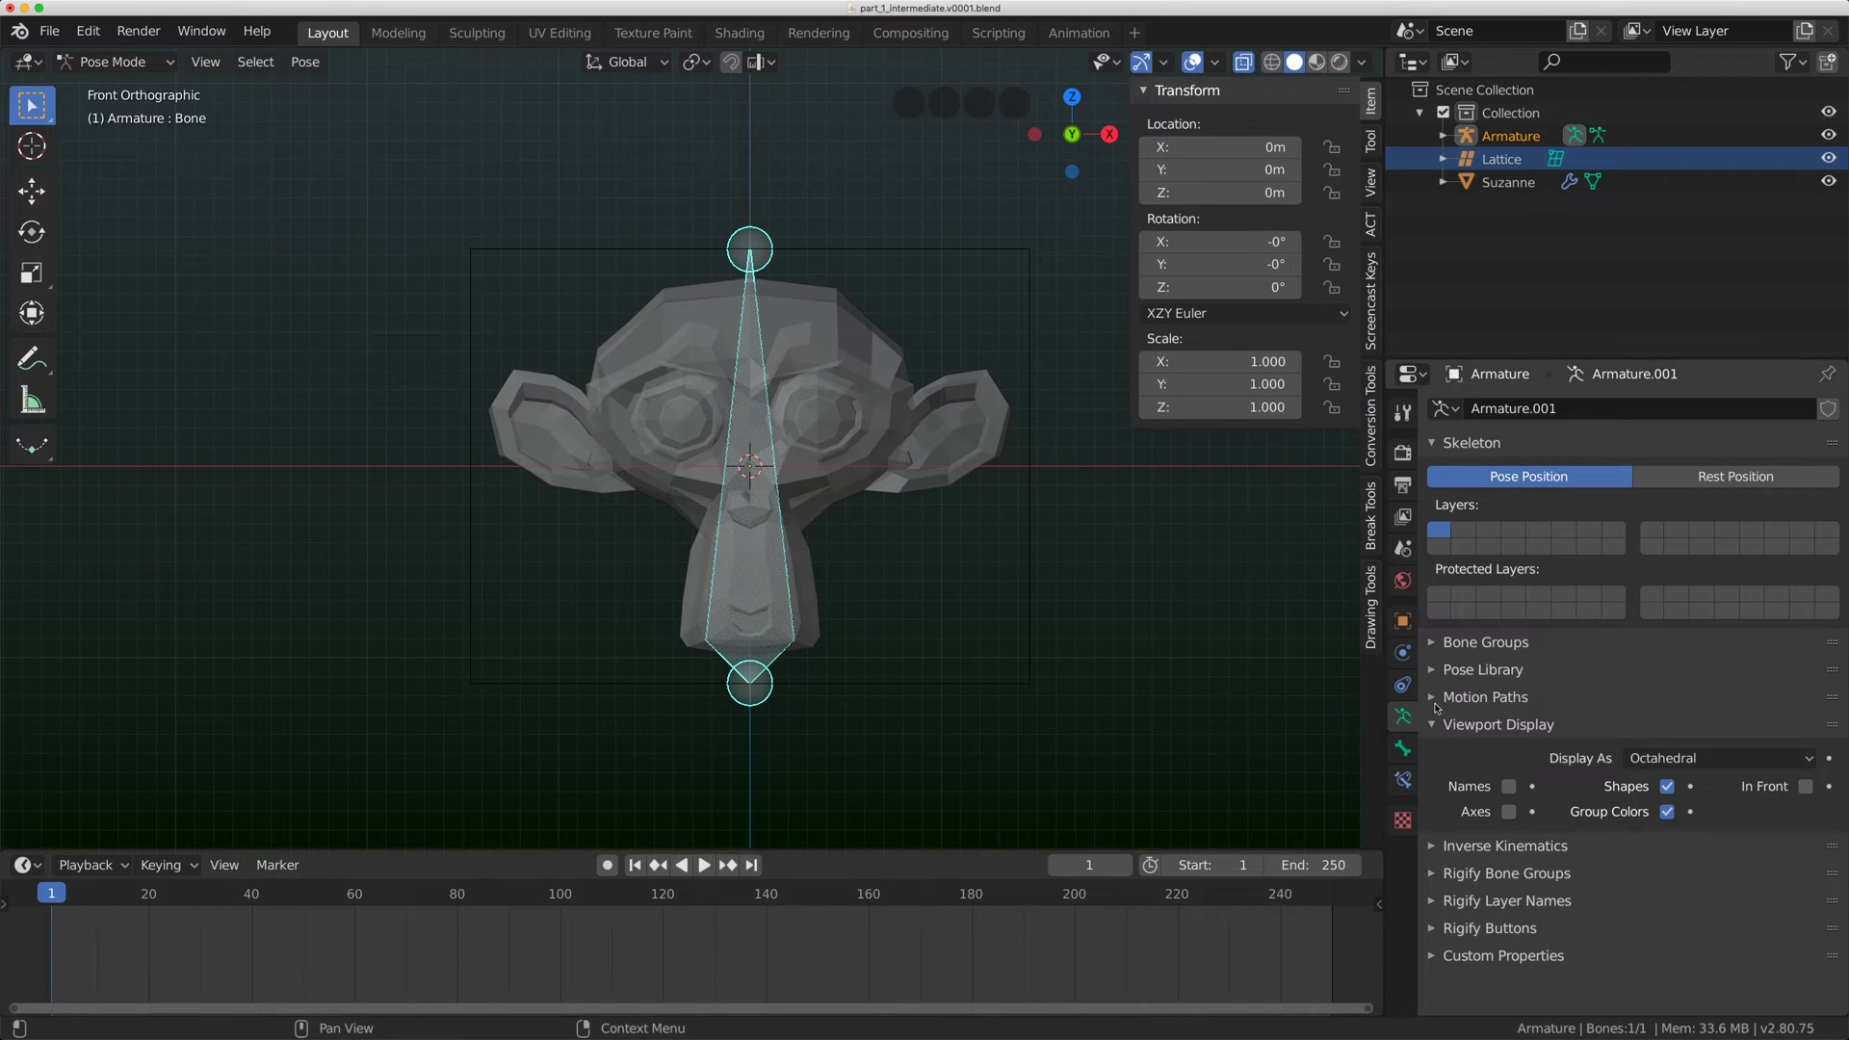
# Type the bone name lattice_deform in the Bone properties.
pyautogui.click(1404, 751)
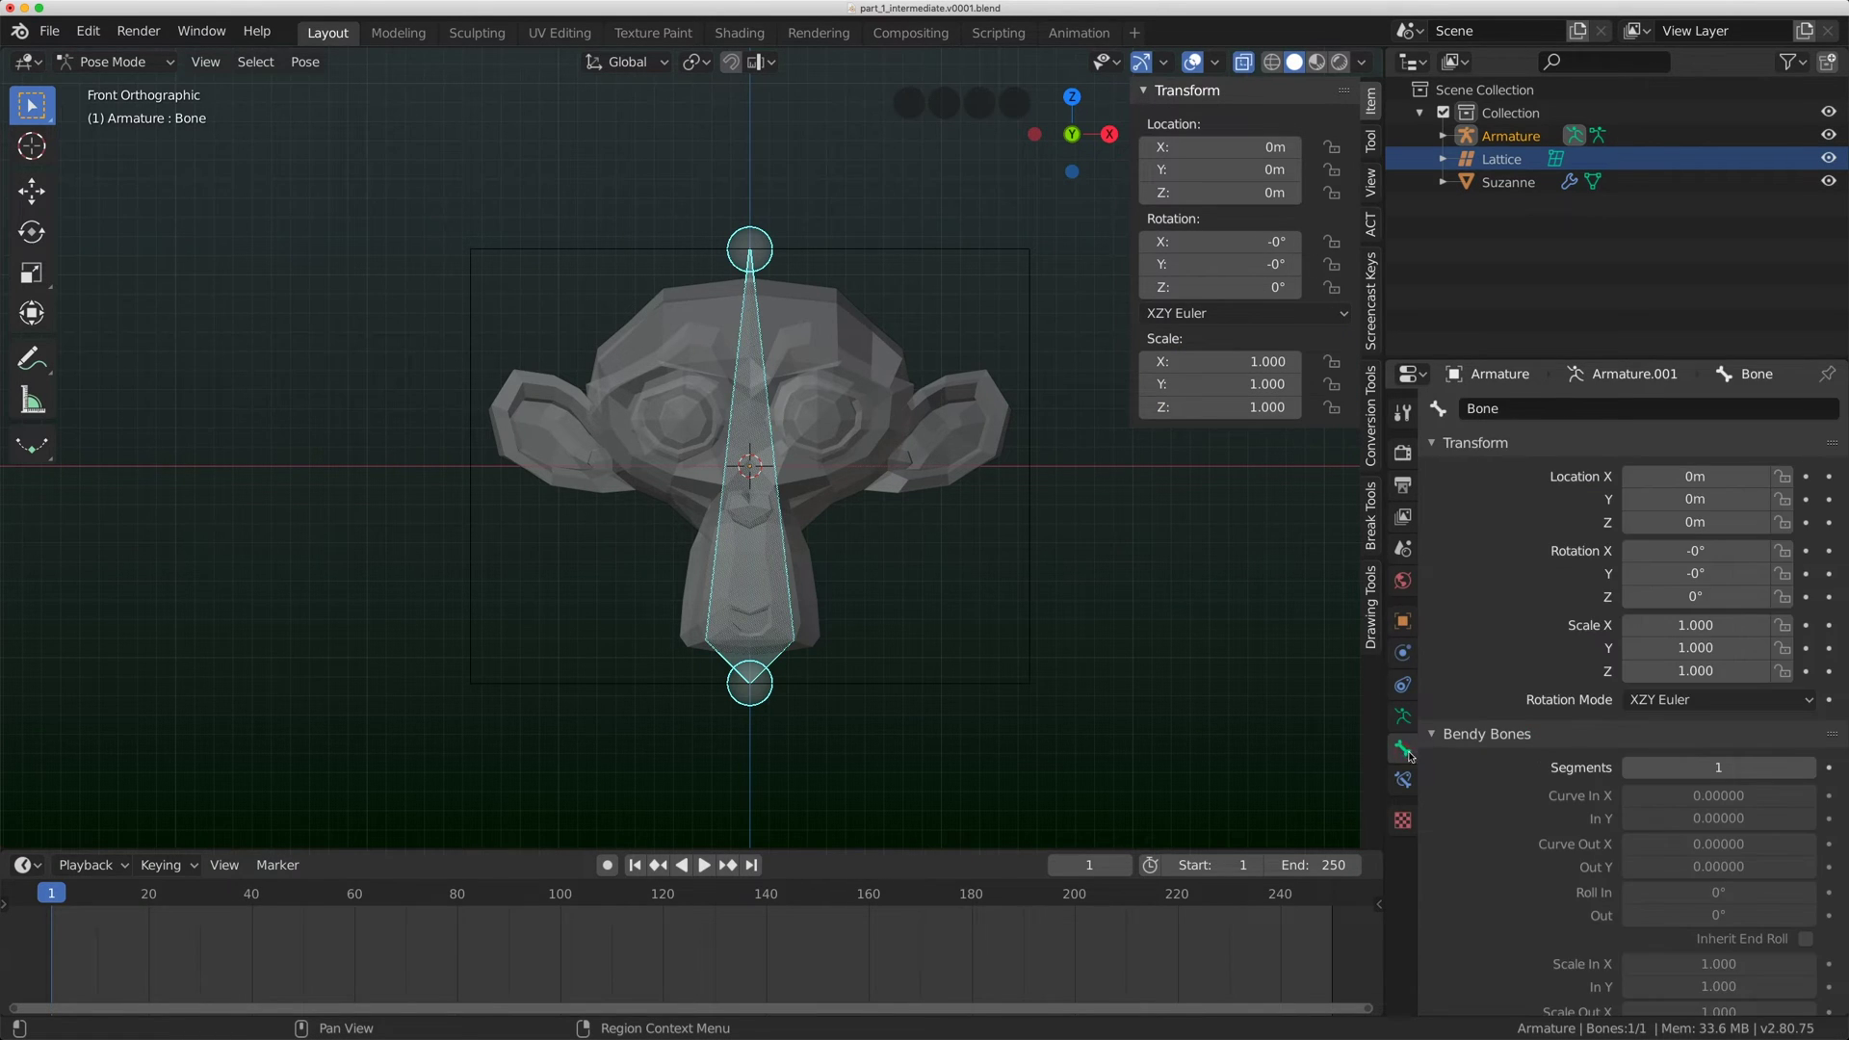
pyautogui.click(1536, 409)
pyautogui.write('la')
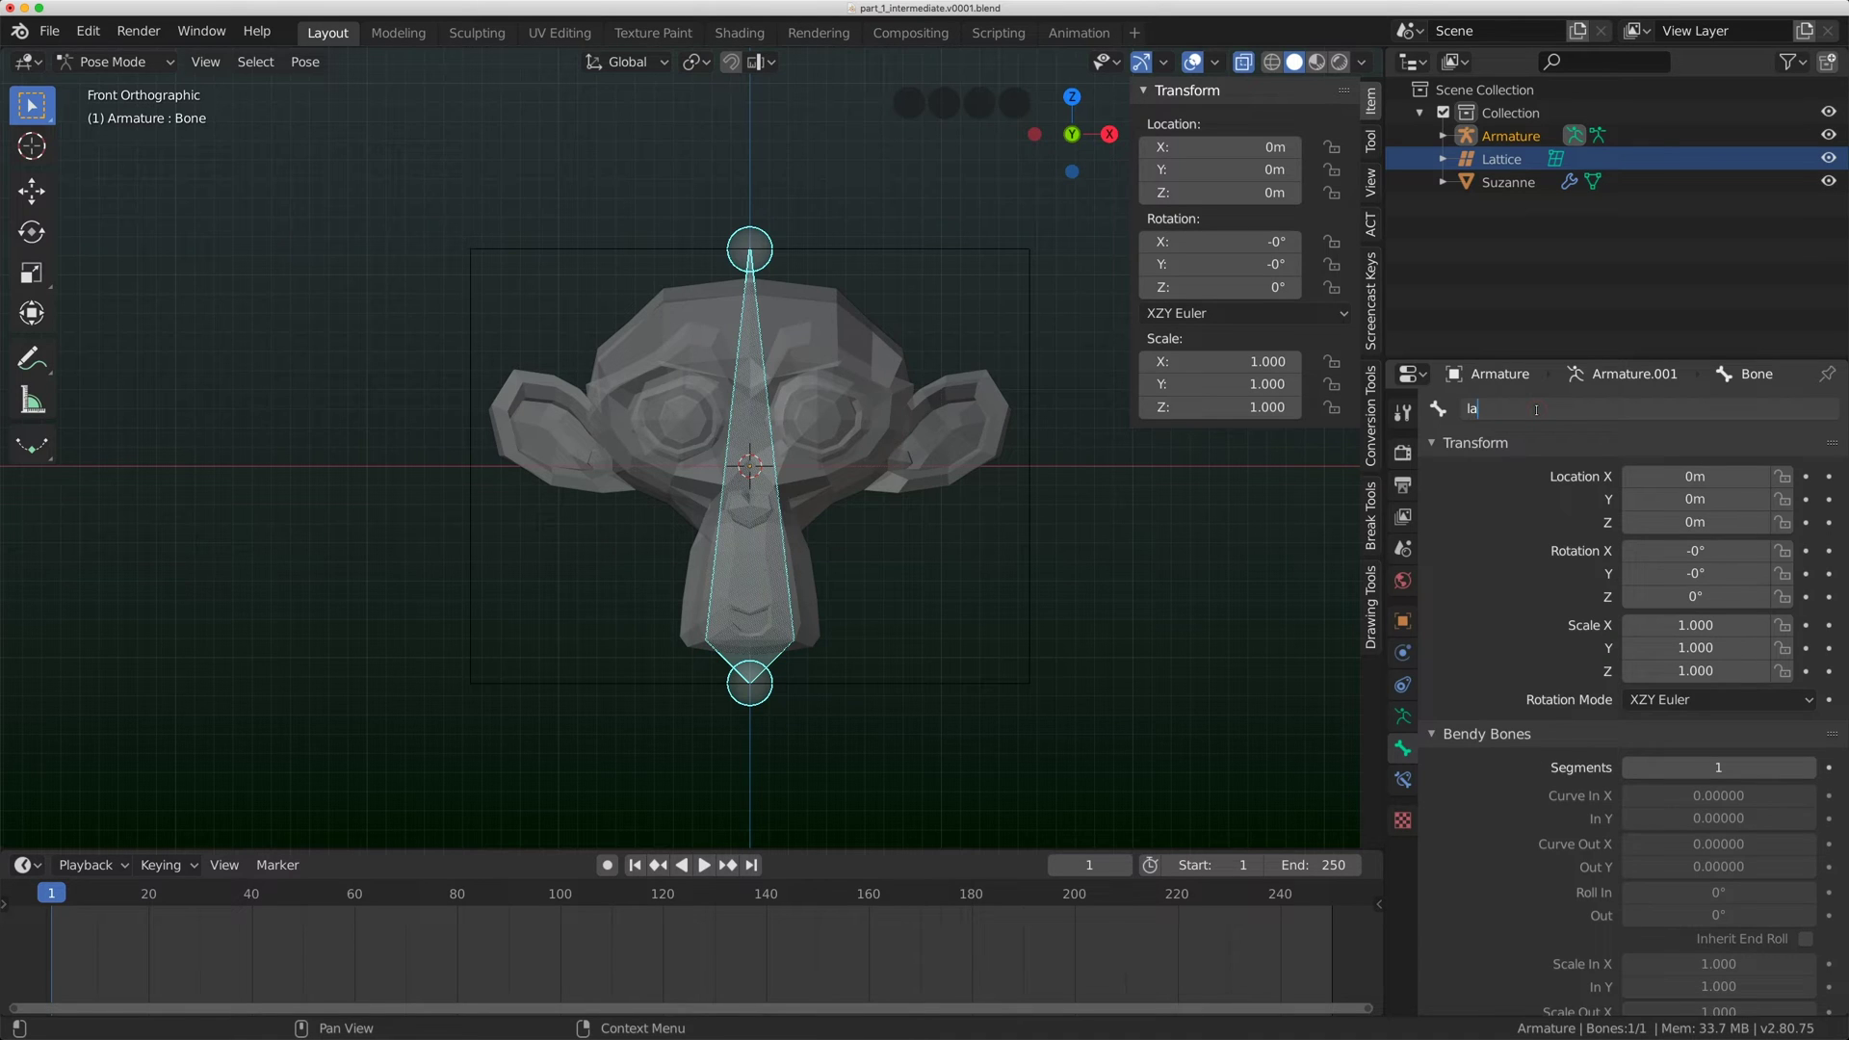
pyautogui.write('ttice_deform')
# Confirm the bone name lattice_deform, return to Object Mode and select the Lattice.
pyautogui.press('Return')
pyautogui.moveTo(770, 385); pyautogui.dragTo(839, 393, button='middle')
pyautogui.click(106, 61)
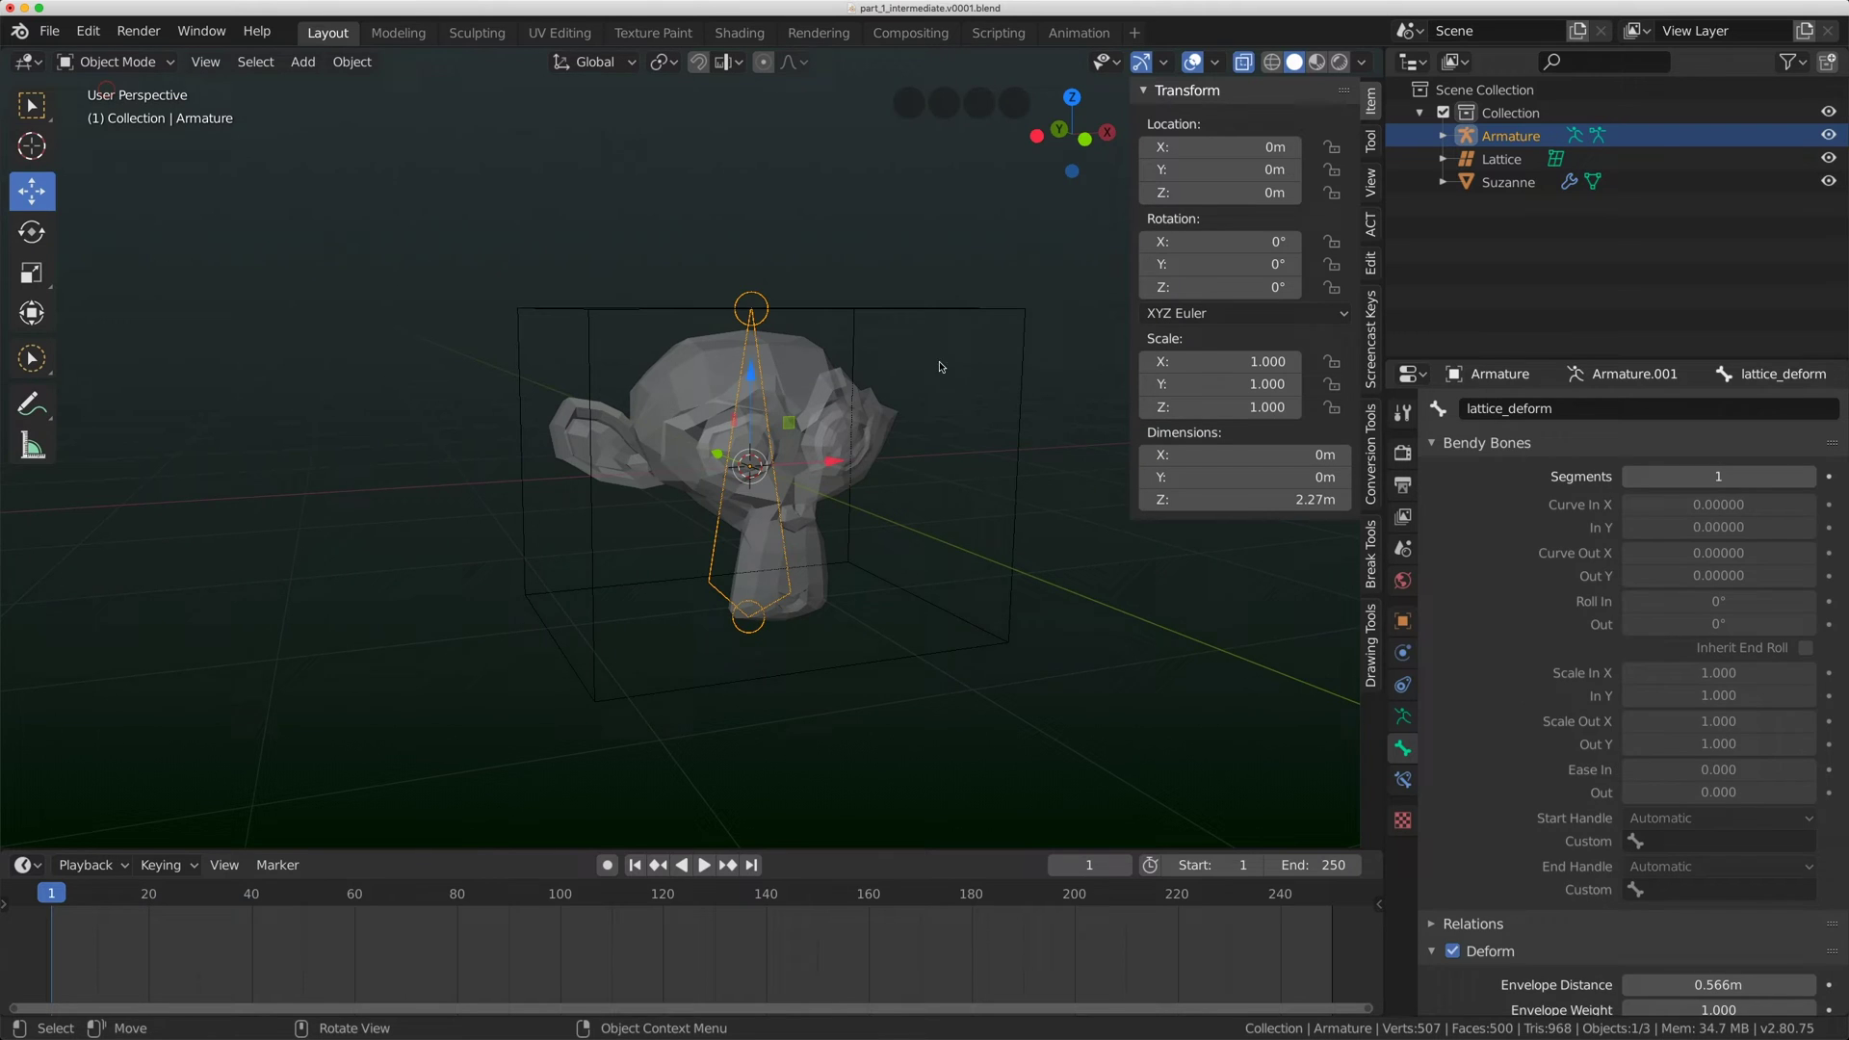
pyautogui.click(1501, 159)
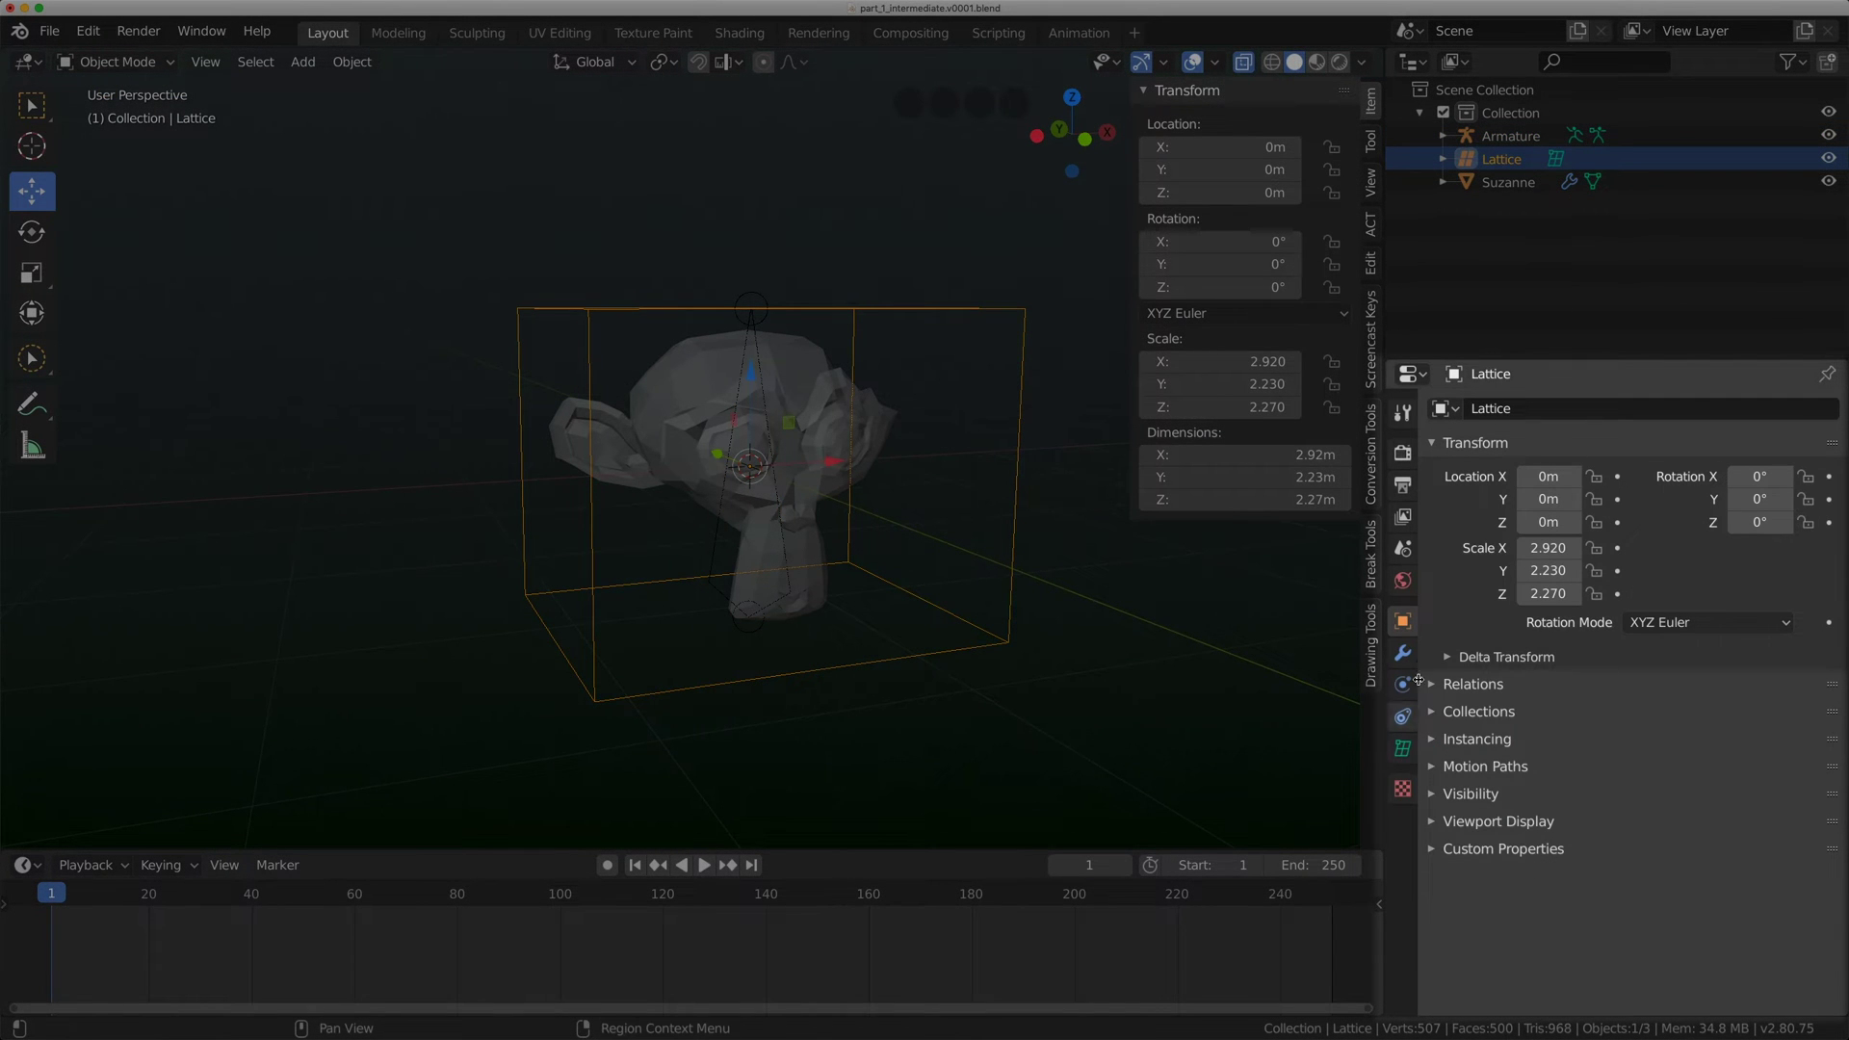
# Add an Armature modifier to the lattice with the Armature object as its target.
pyautogui.click(1401, 654)
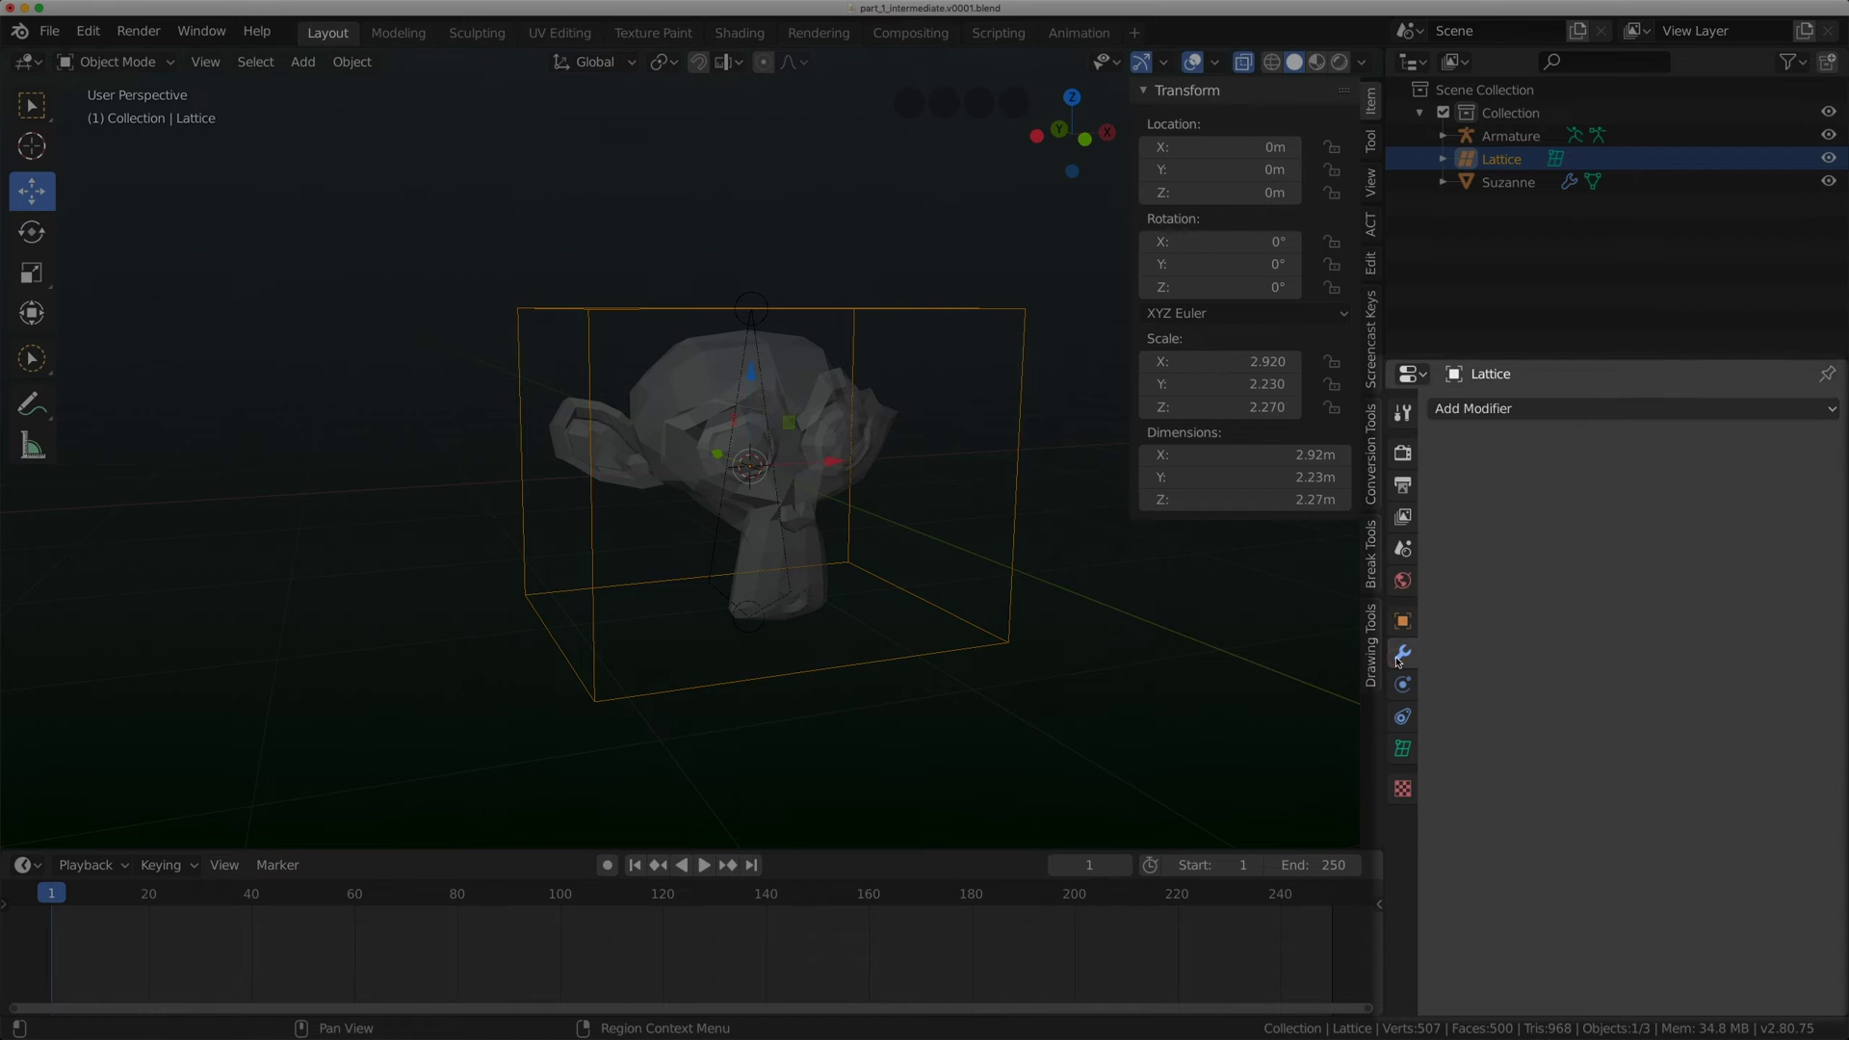
pyautogui.click(1568, 410)
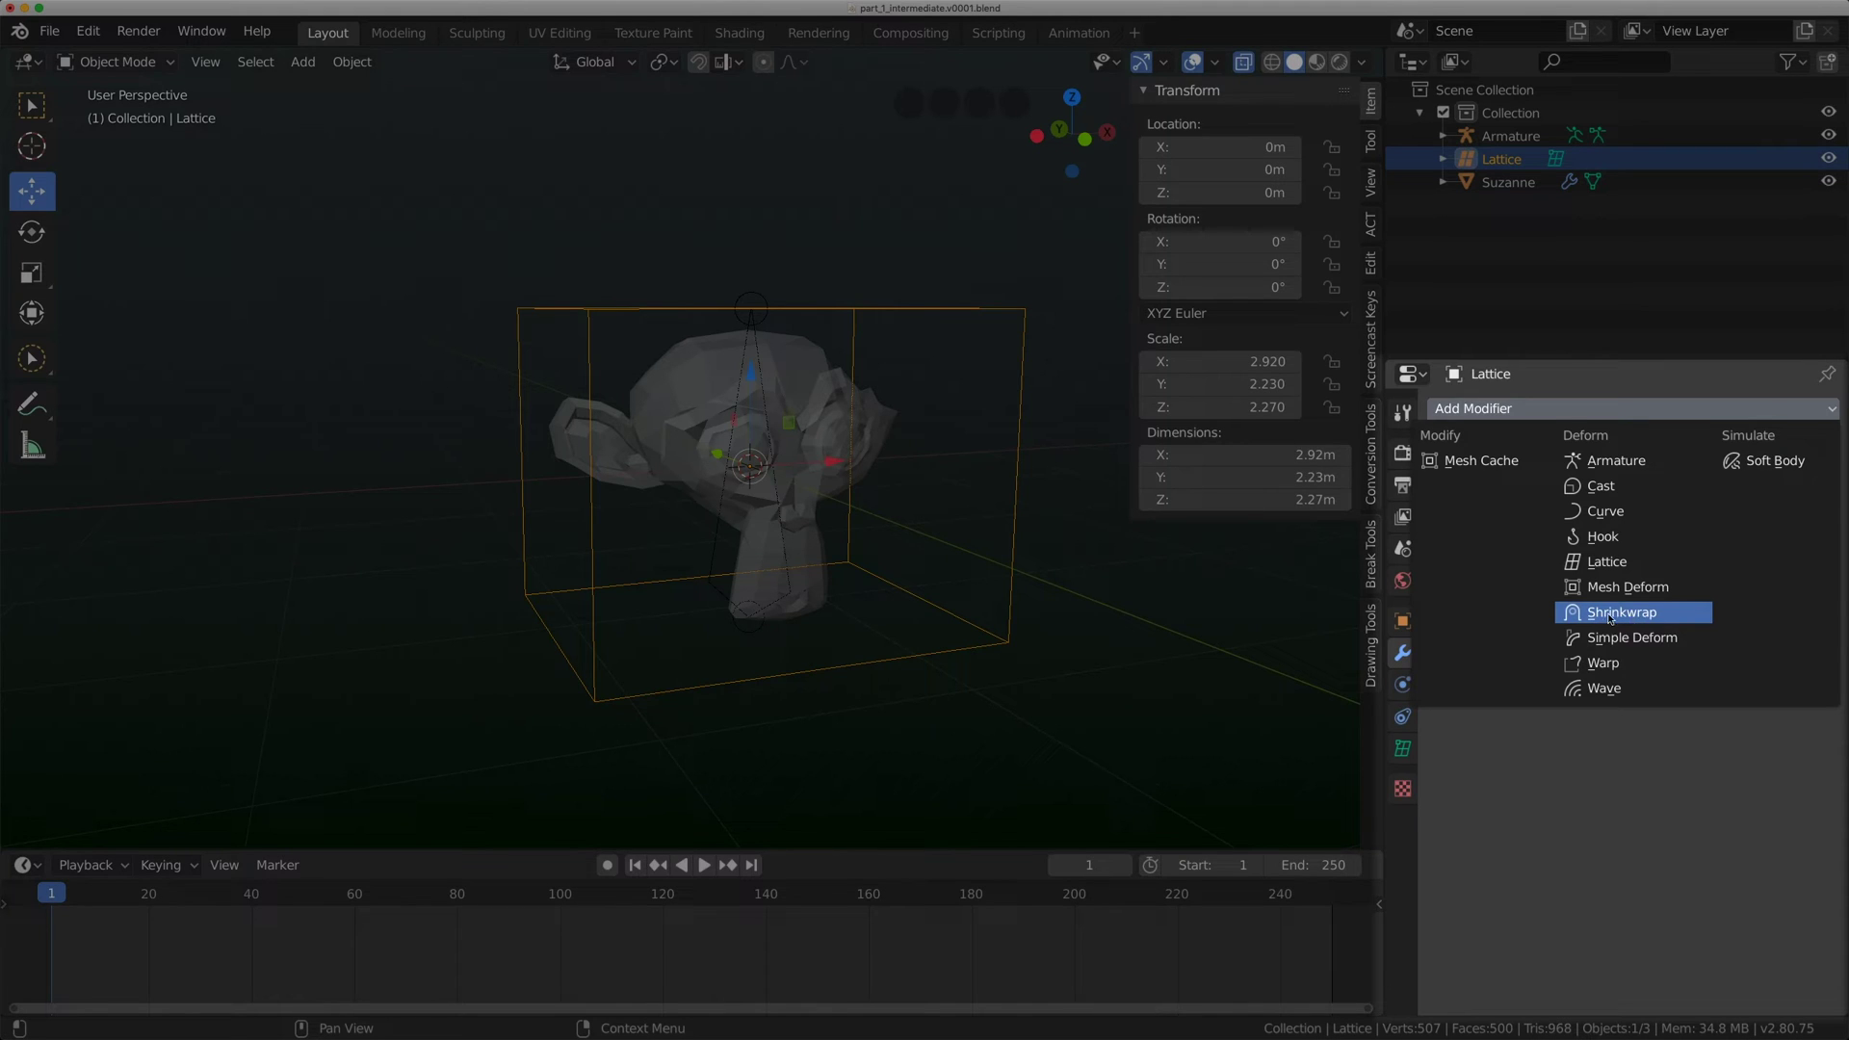
pyautogui.click(1606, 462)
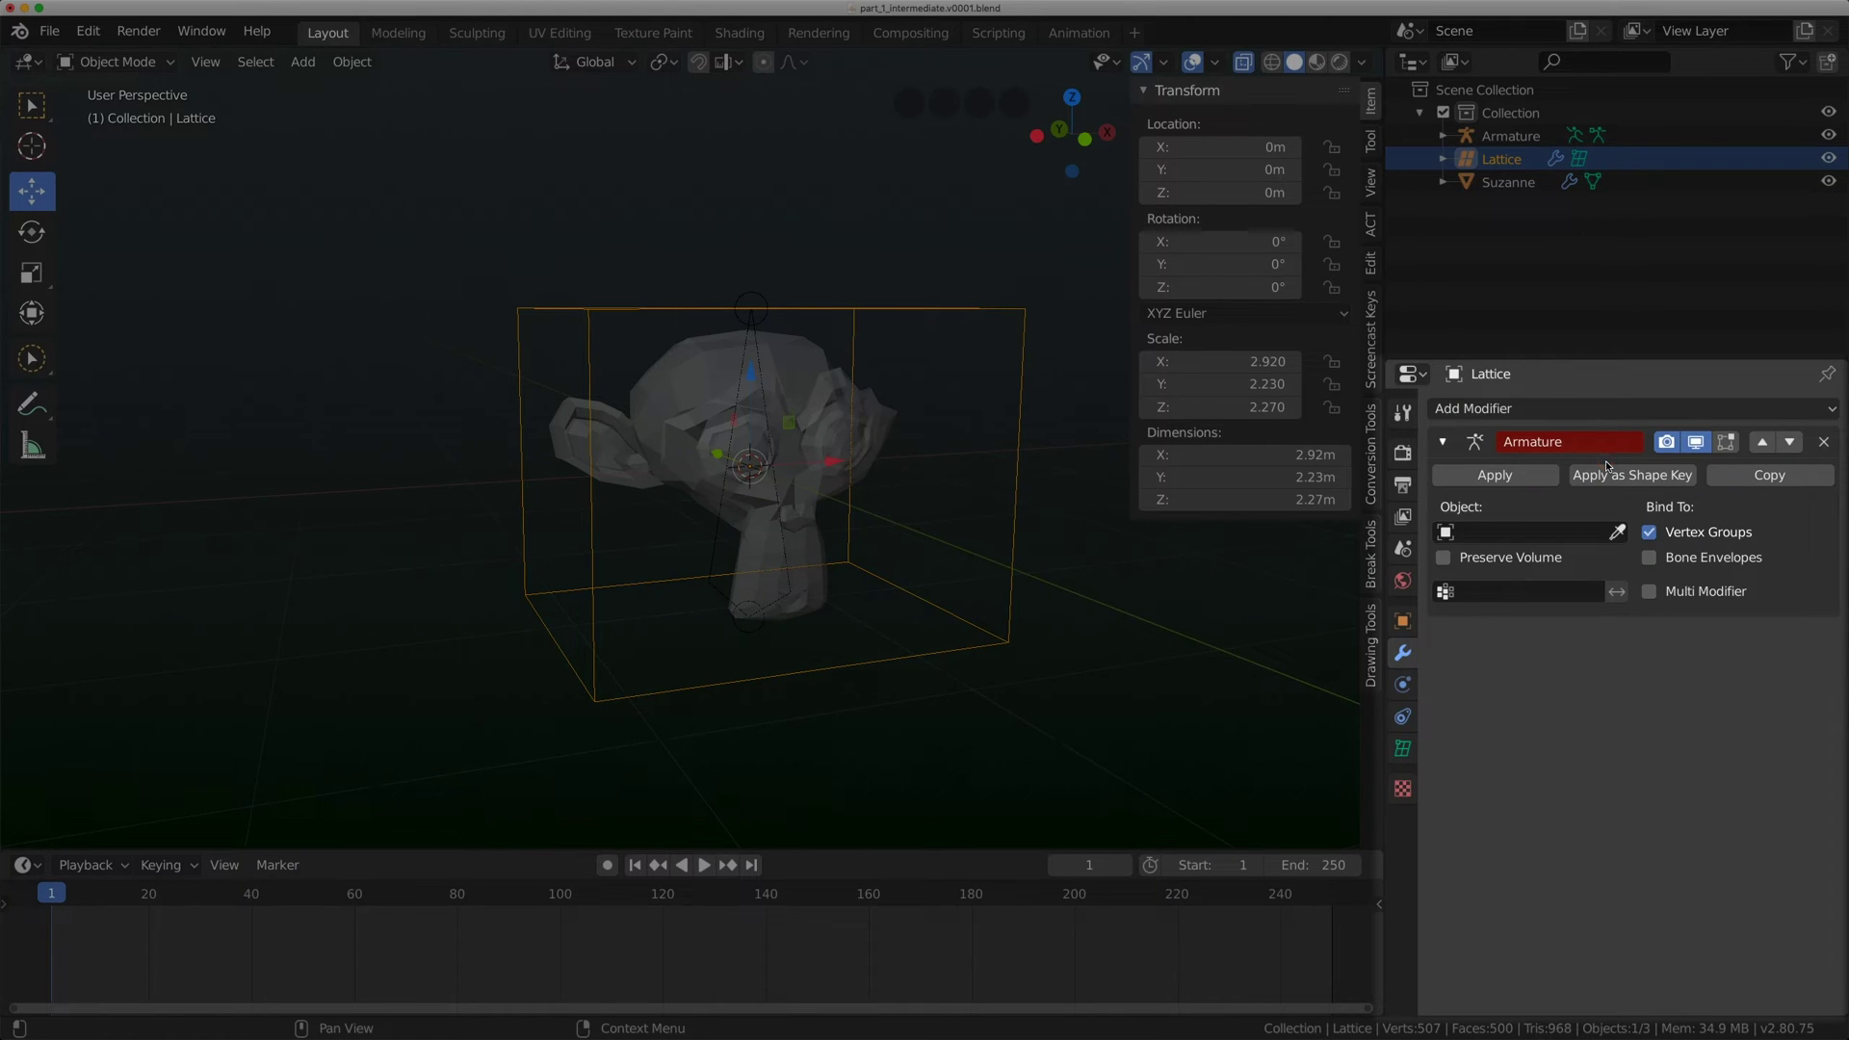
pyautogui.click(1469, 533)
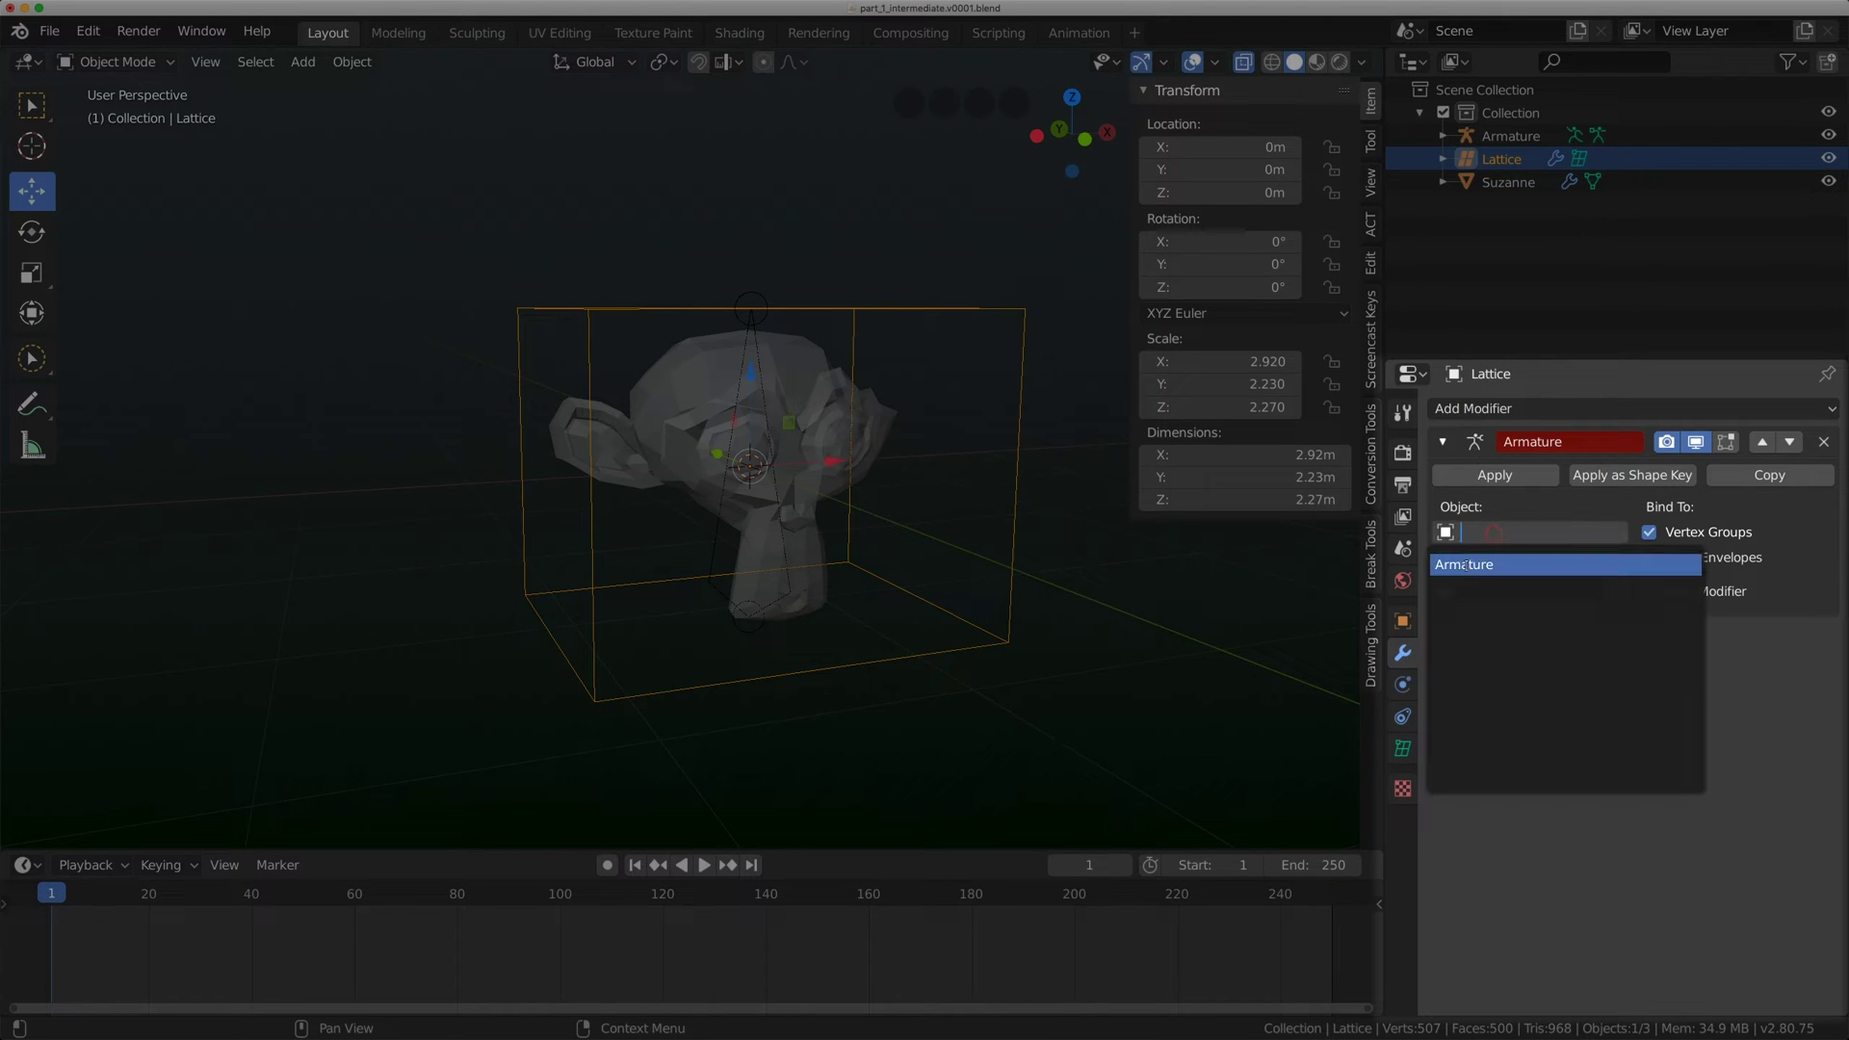
pyautogui.click(1503, 566)
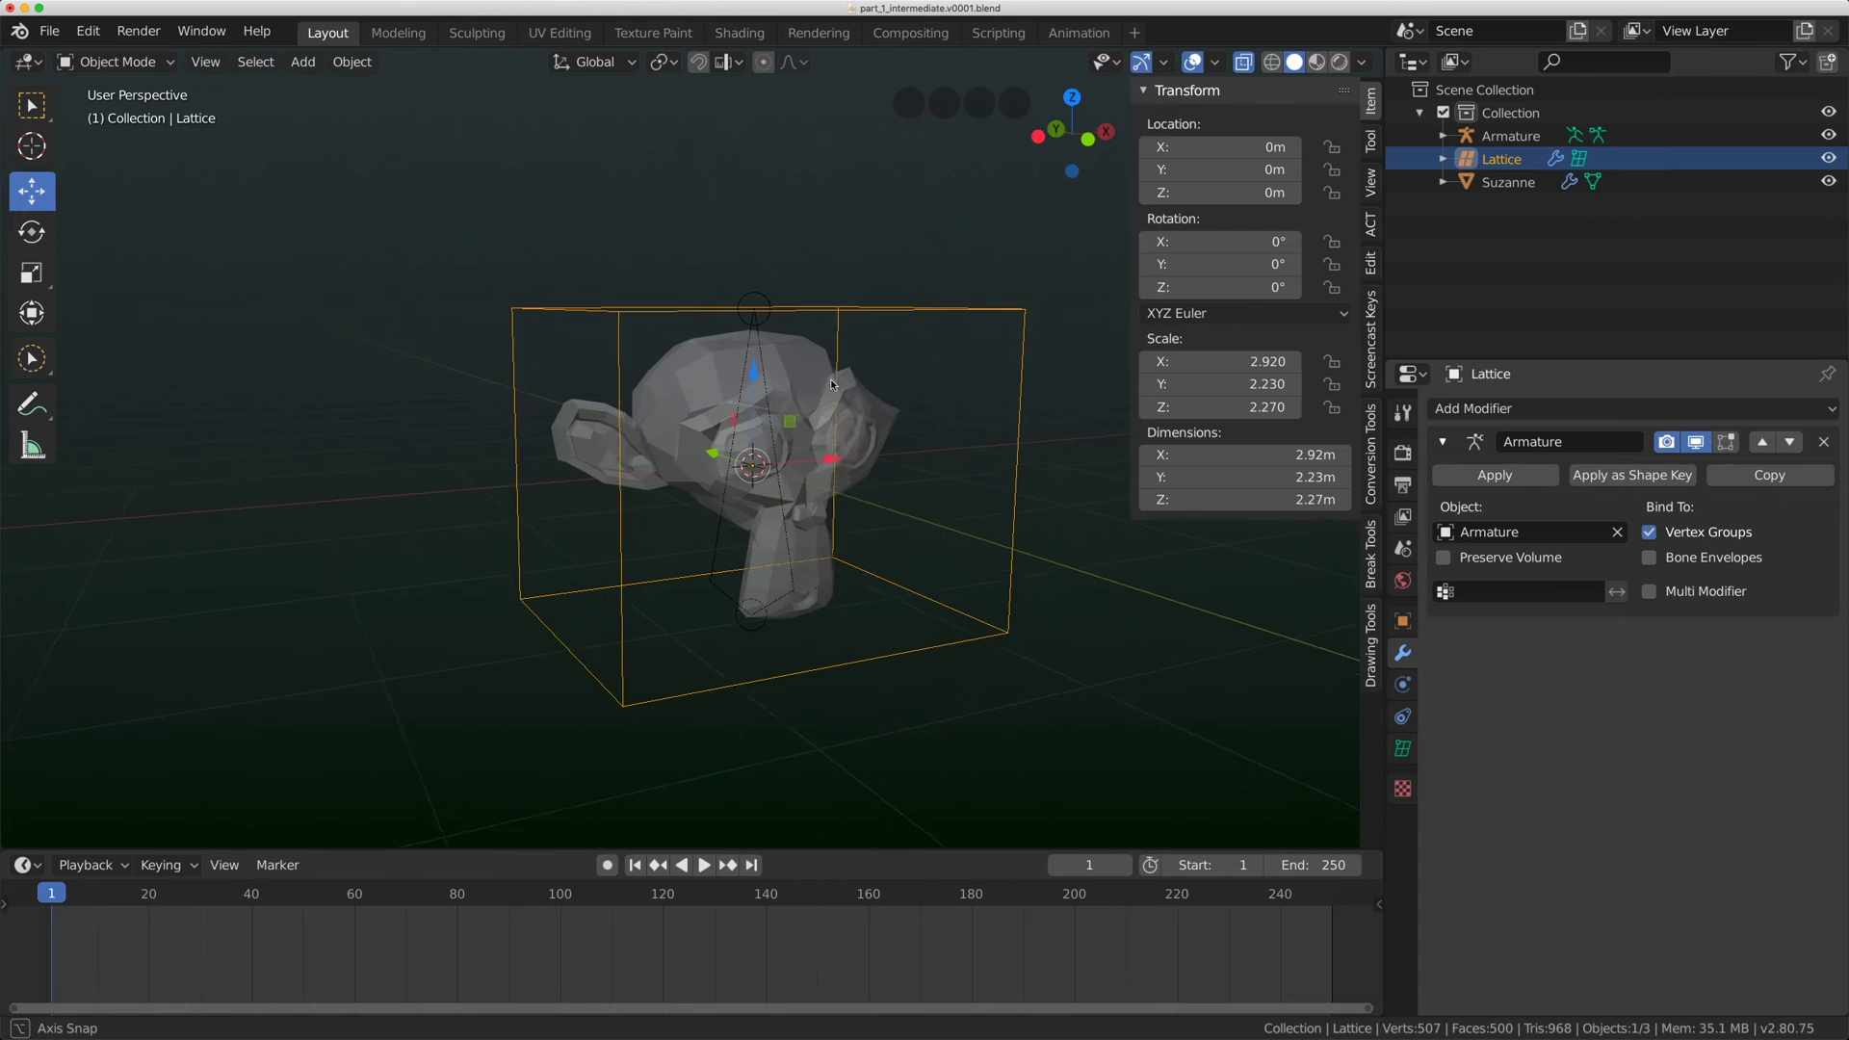
pyautogui.moveTo(828, 395); pyautogui.dragTo(852, 397, button='middle')
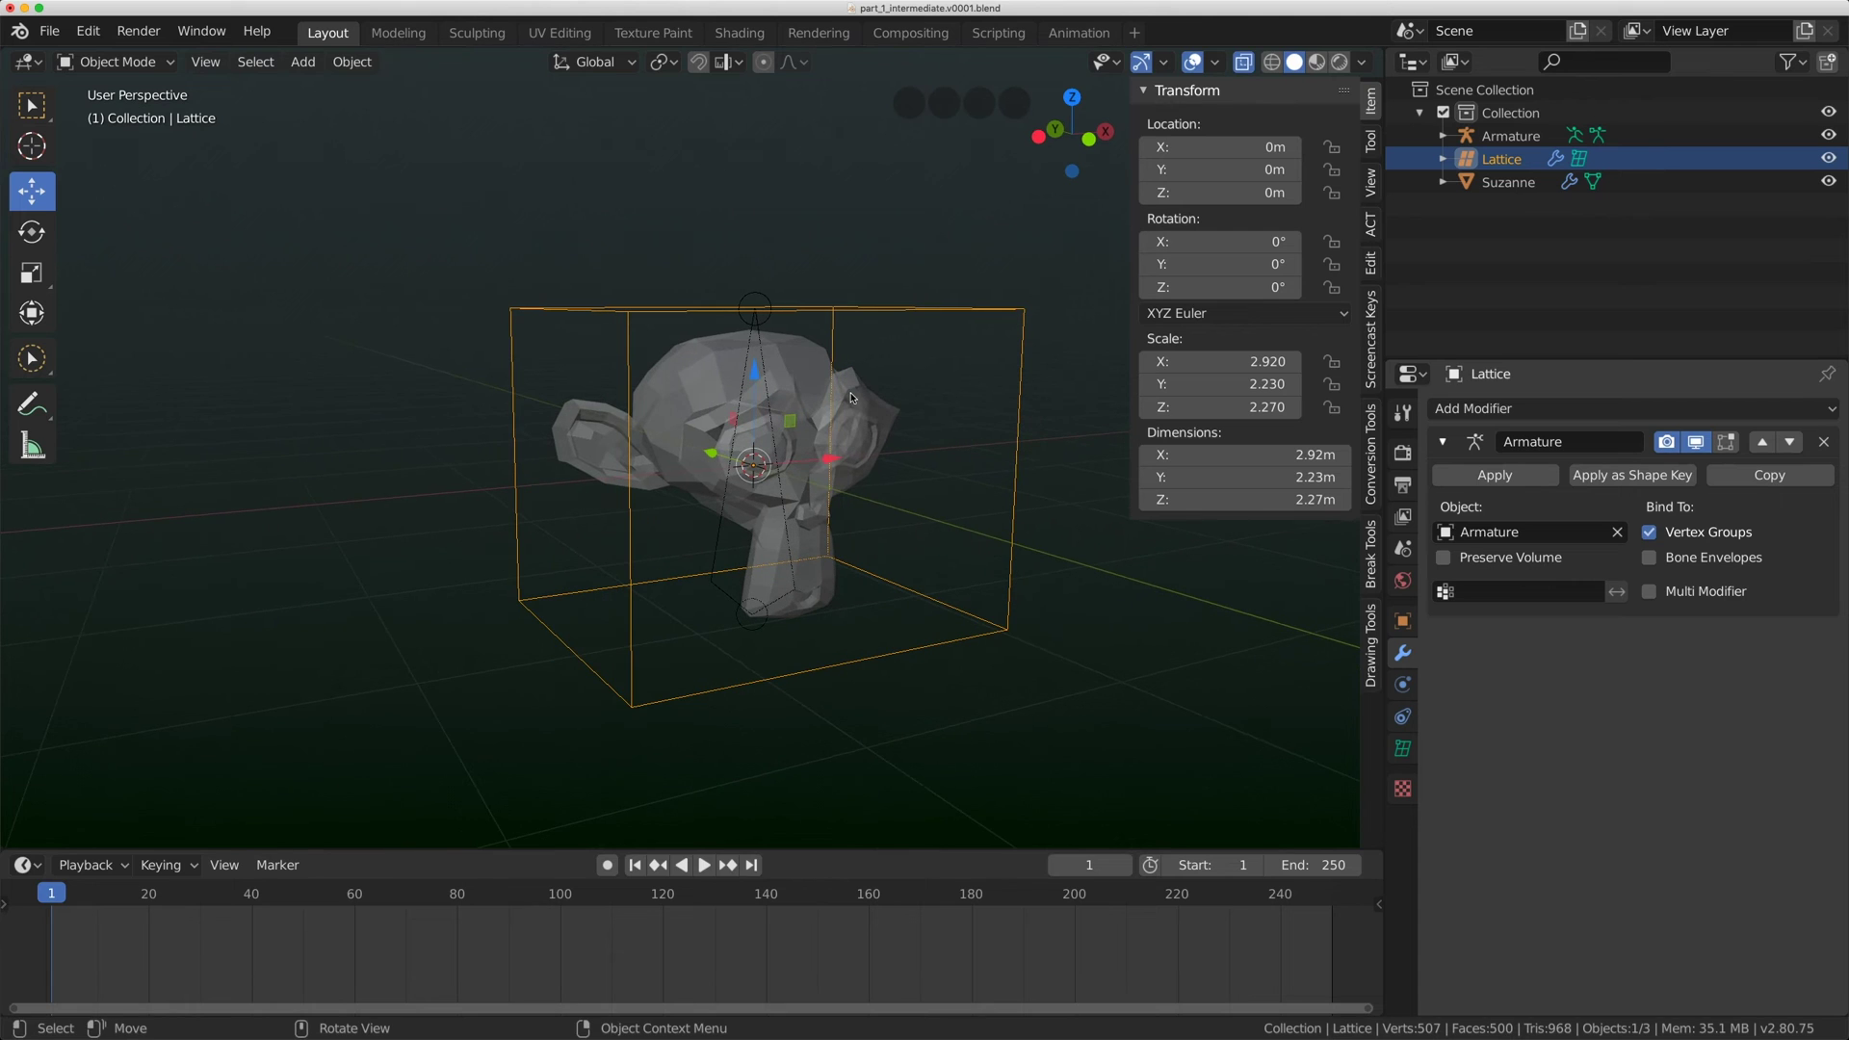
# Parent the Lattice to the Armature with Armature Deform and reselect the Lattice beneath it.
pyautogui.keyDown('ctrl'); pyautogui.click(1510, 136); pyautogui.keyUp('ctrl')
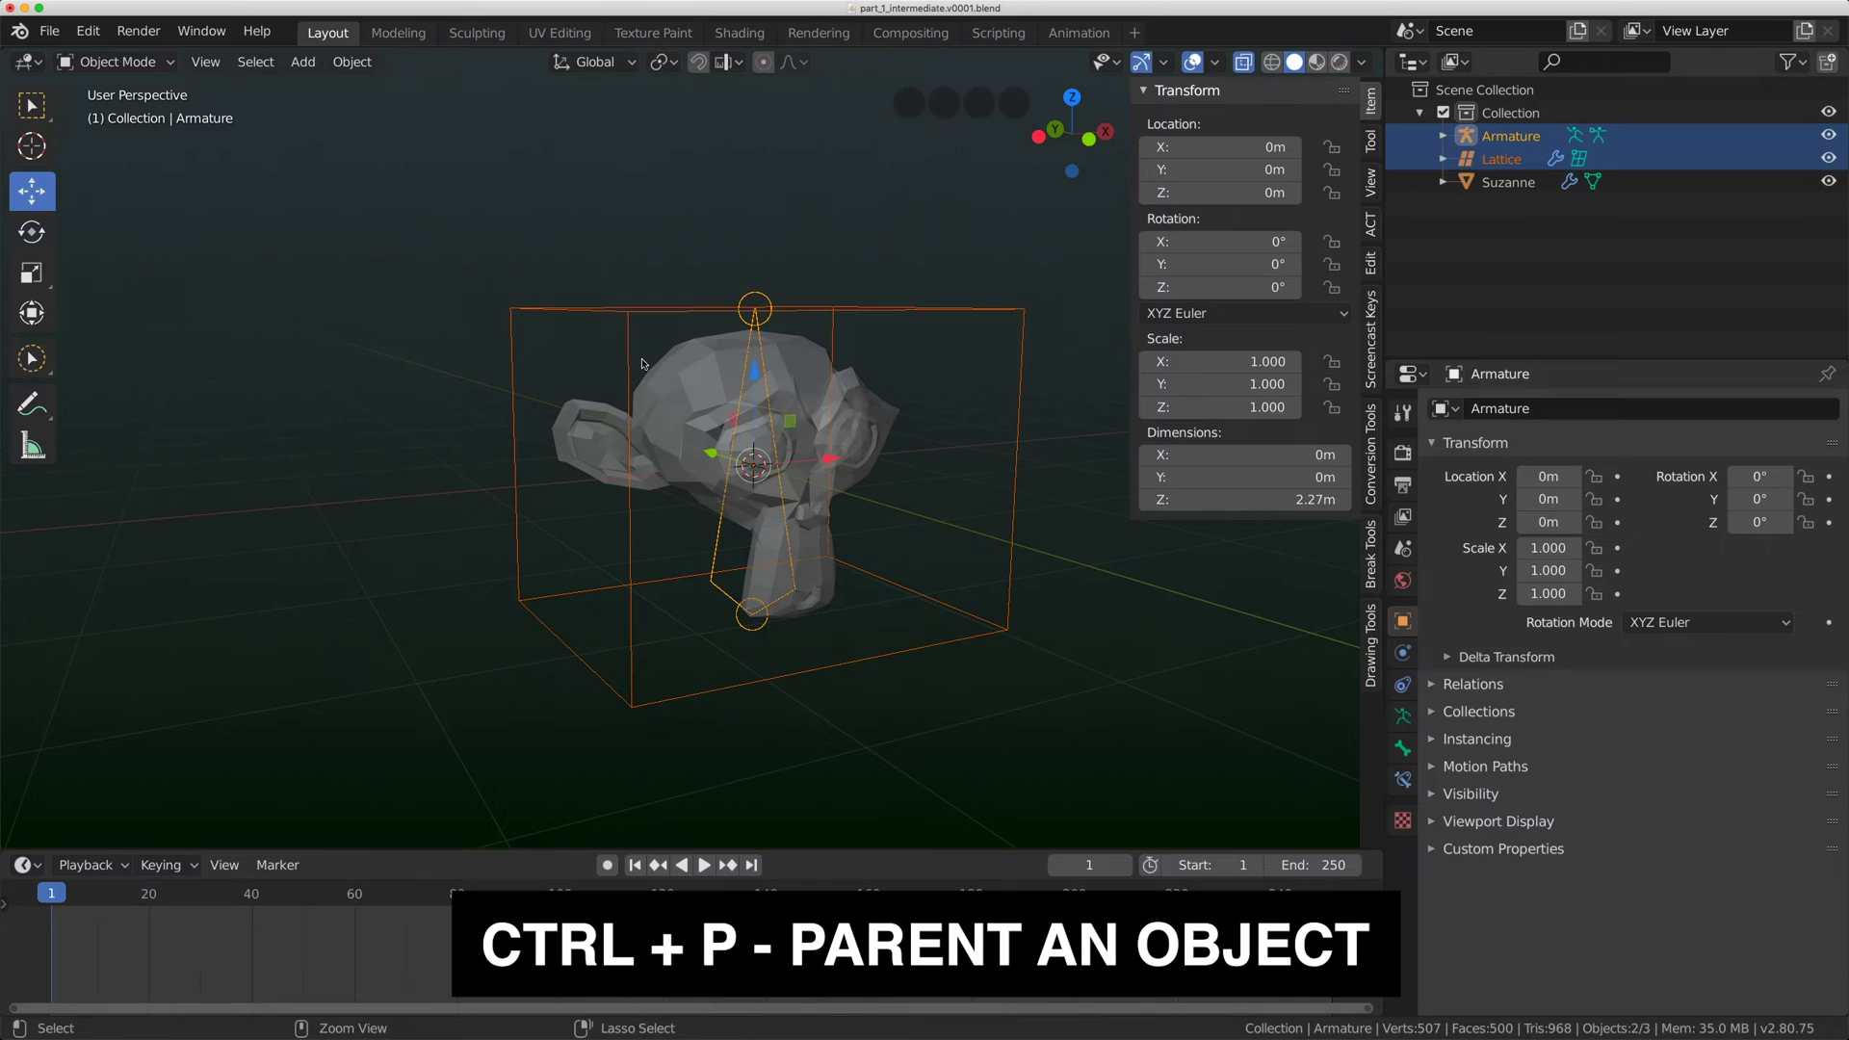
pyautogui.hotkey('ctrl', 'p')
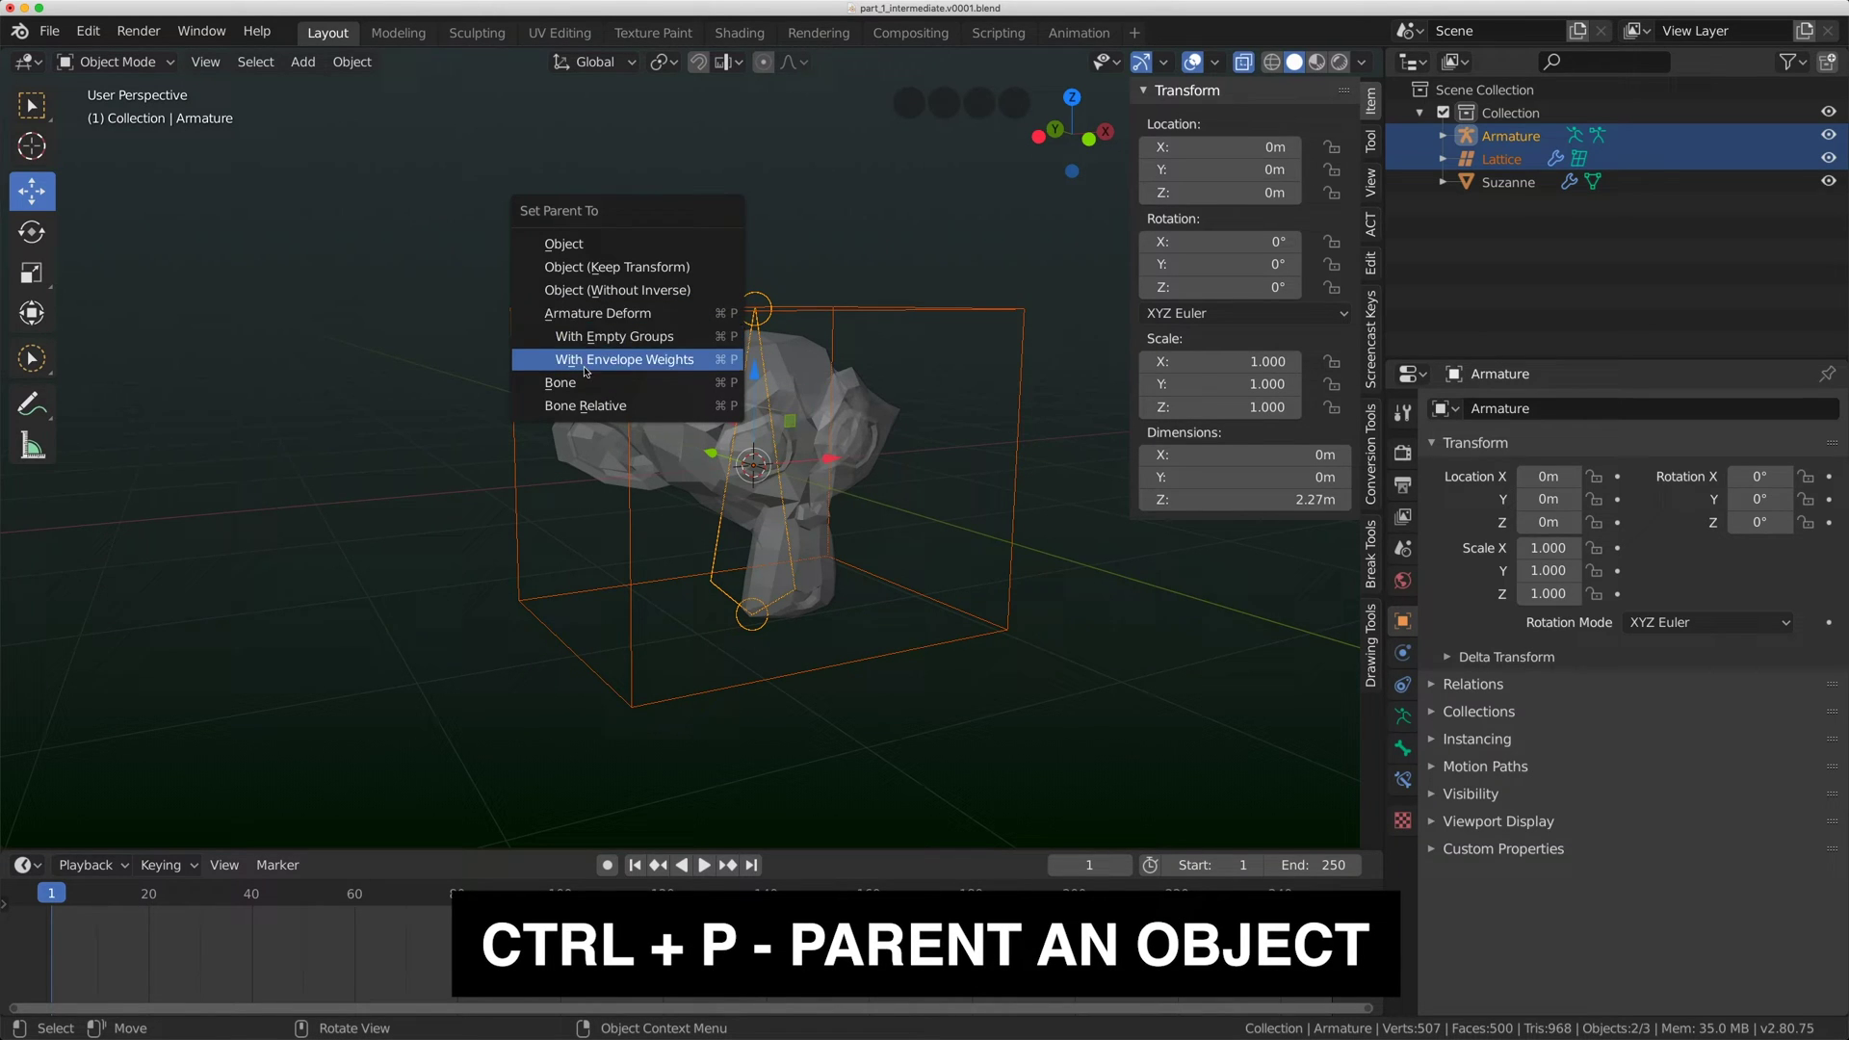
pyautogui.click(597, 318)
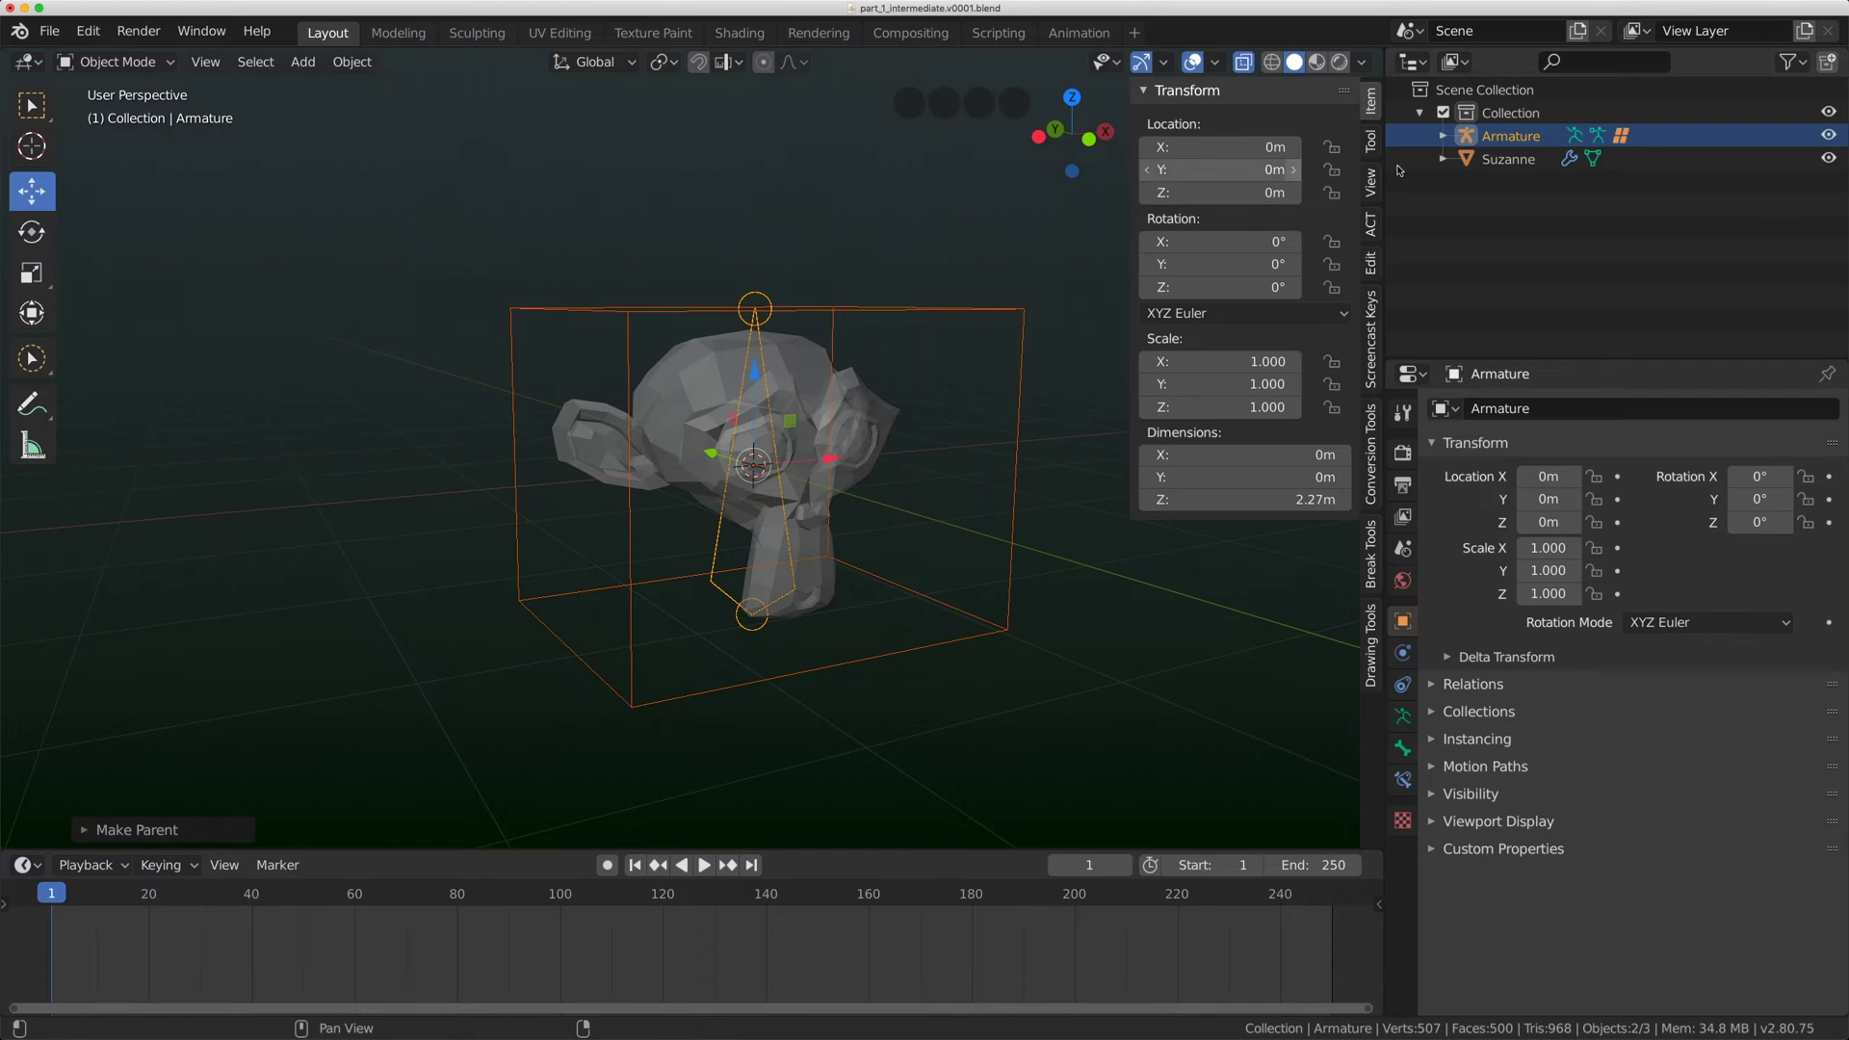
pyautogui.click(1444, 136)
pyautogui.click(1524, 205)
pyautogui.click(1402, 654)
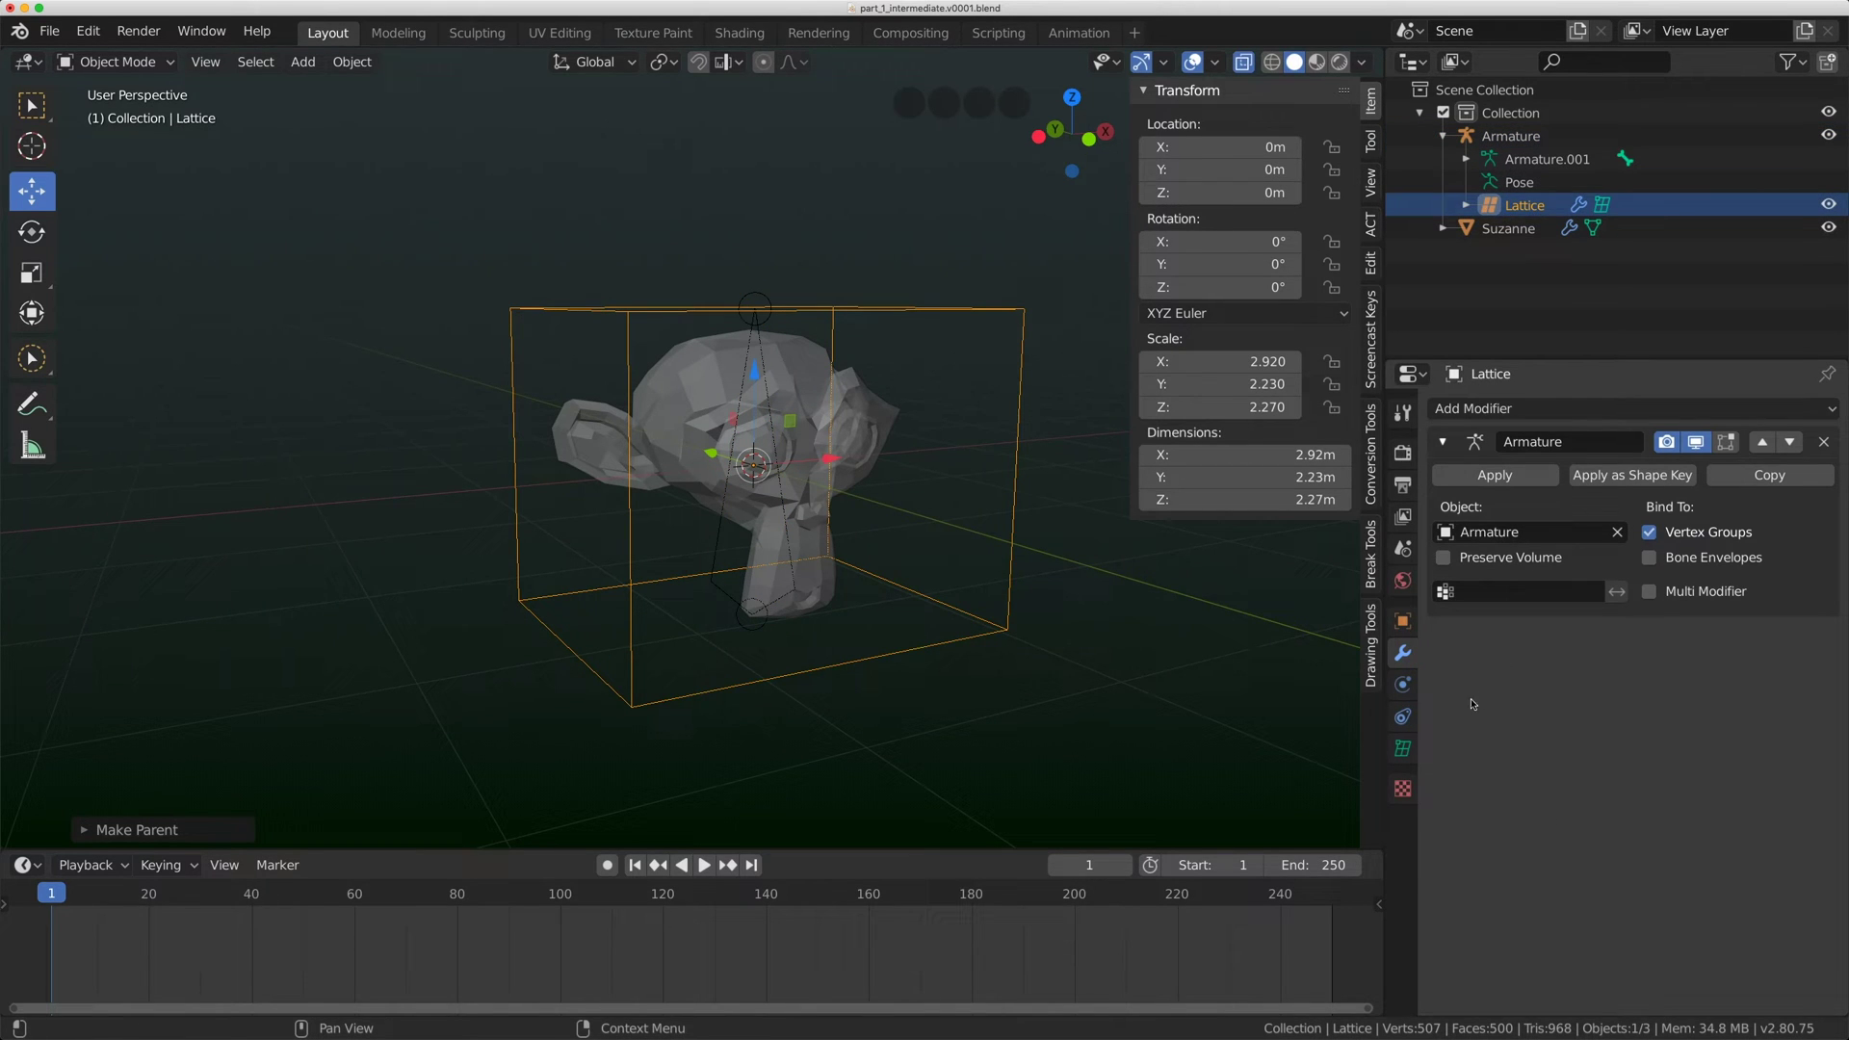
pyautogui.click(1402, 749)
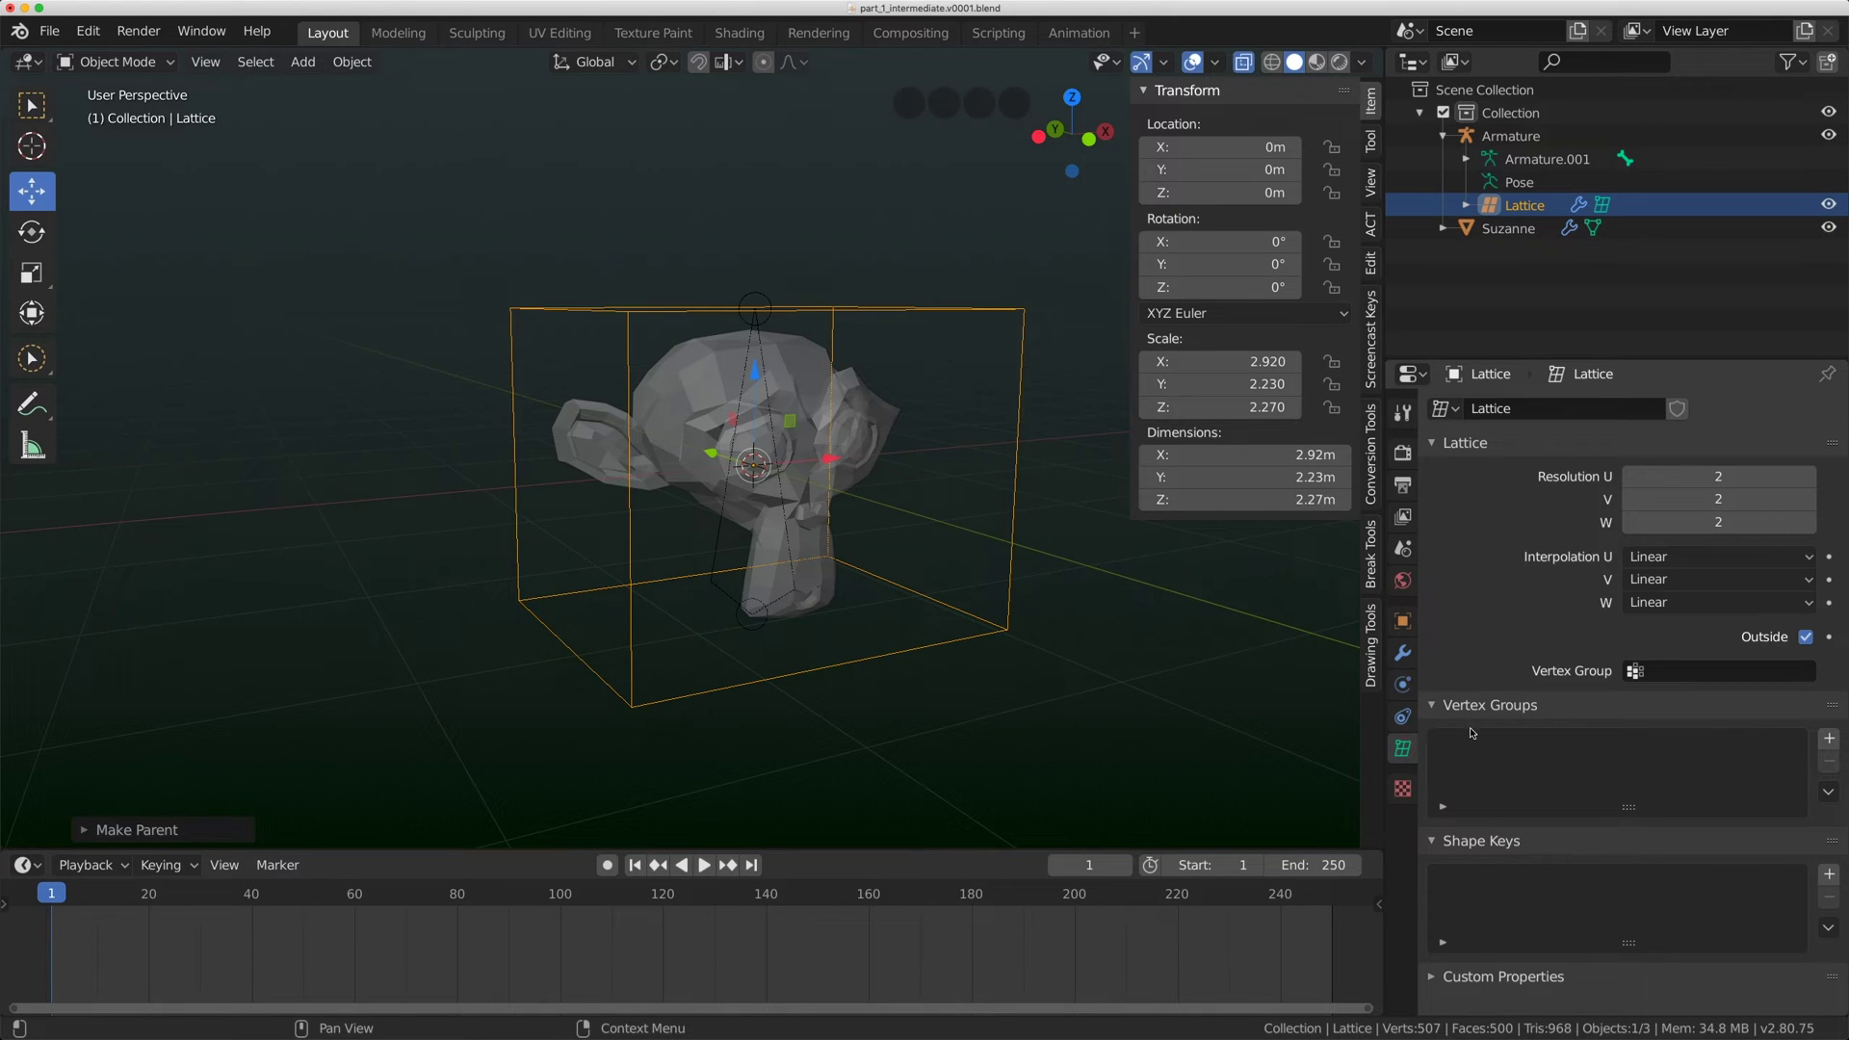
# Add a lattice vertex group and rename it lattice_deform by pasting the copied bone name.
pyautogui.moveTo(1493, 362); pyautogui.dragTo(1493, 249)
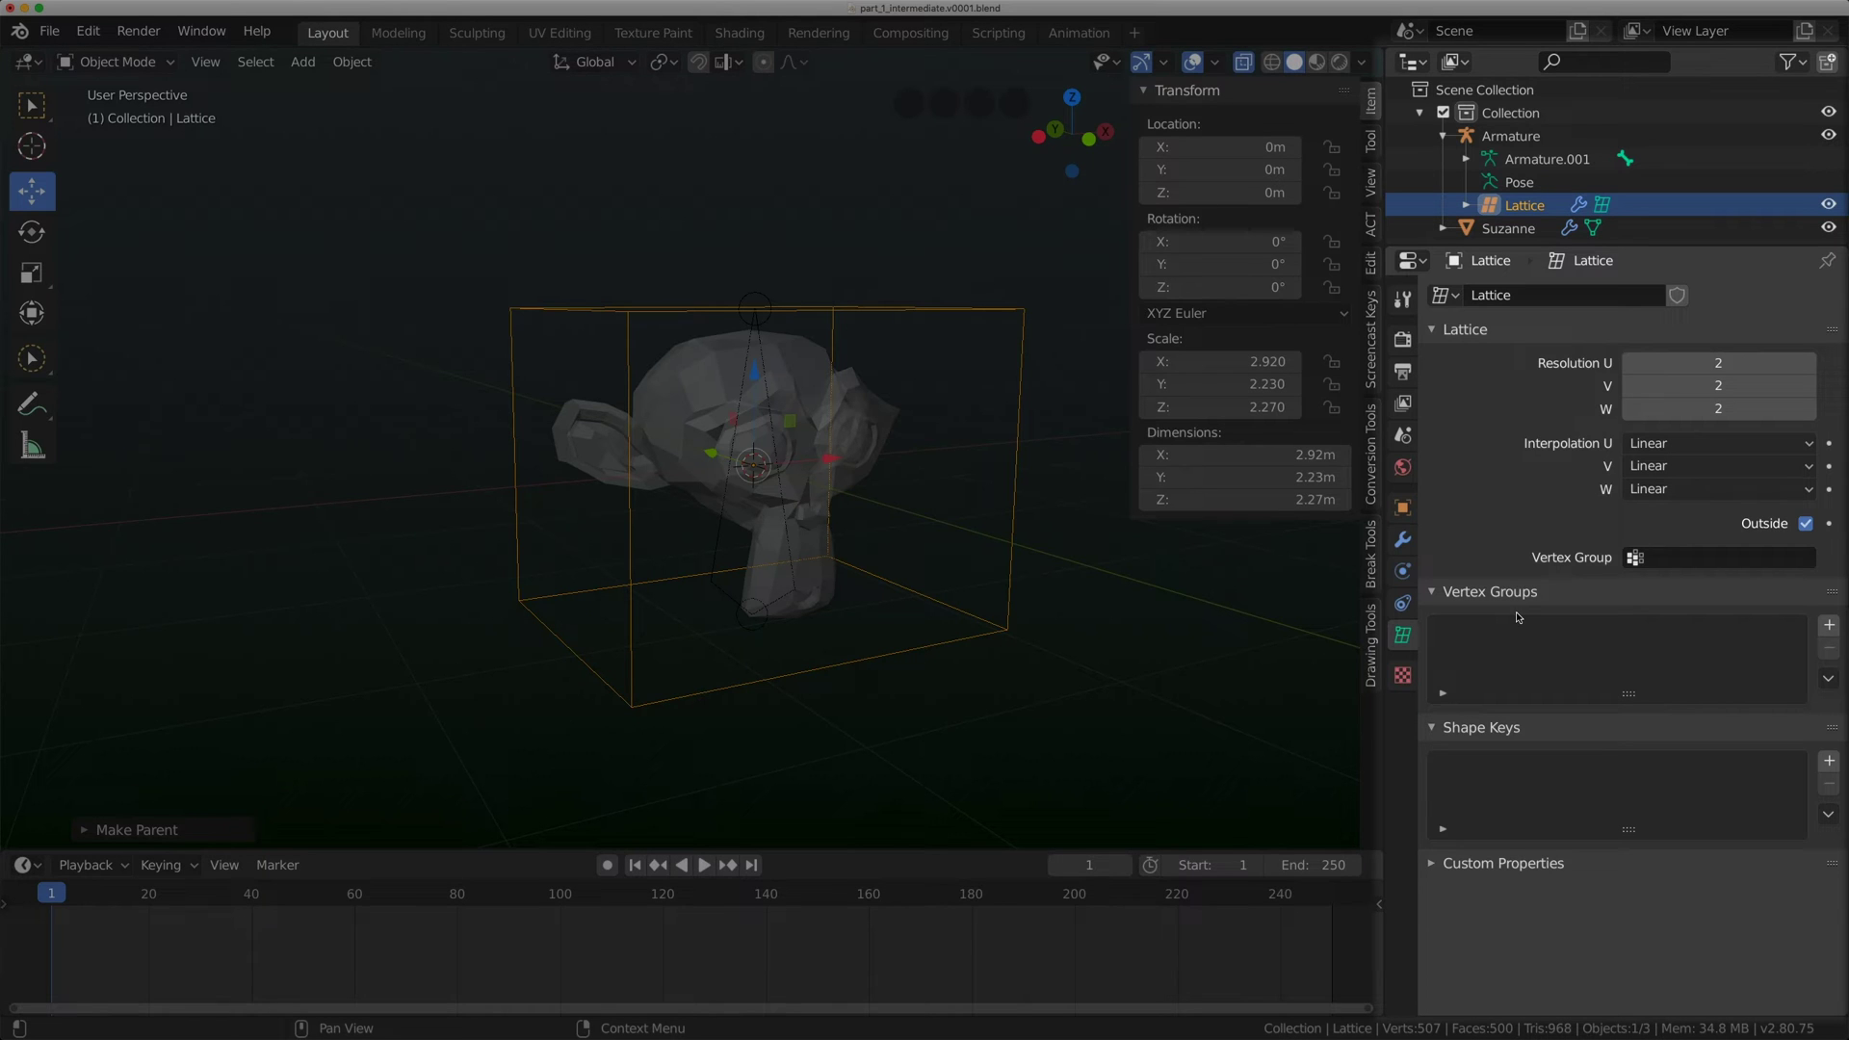
pyautogui.click(1827, 626)
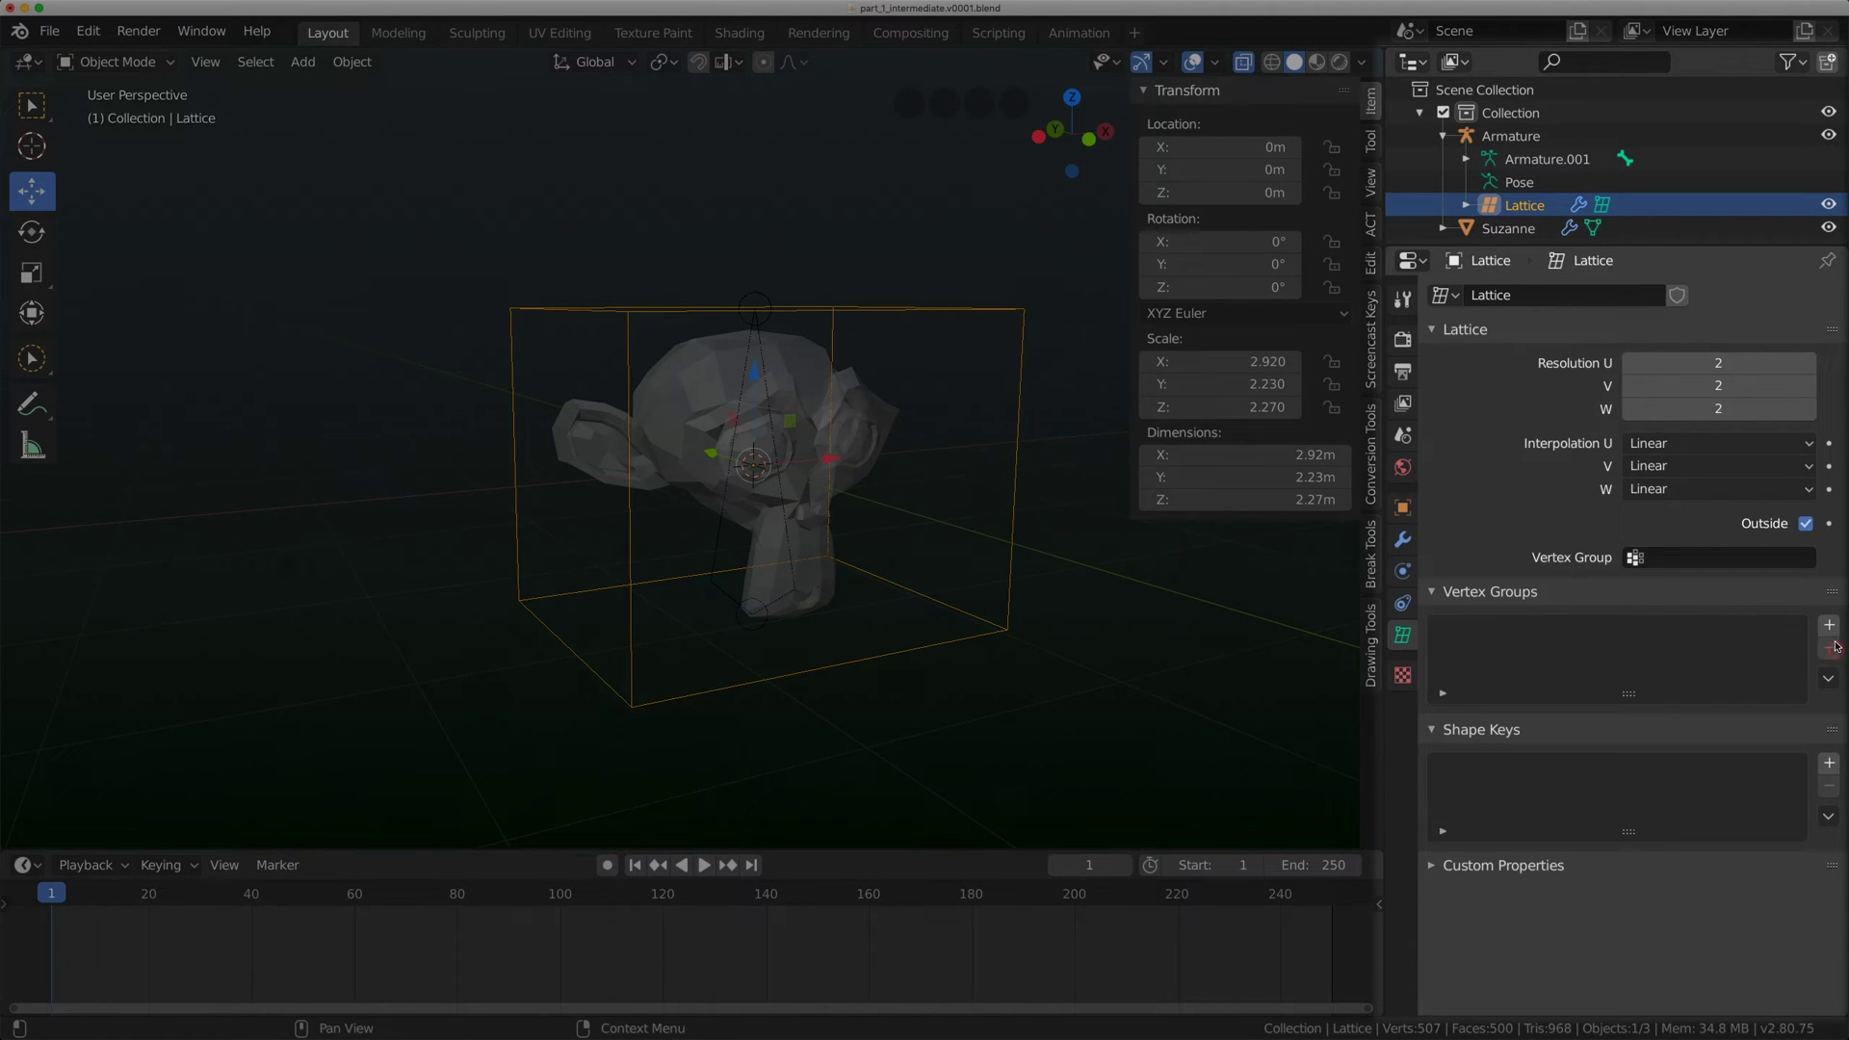
pyautogui.click(1465, 159)
pyautogui.click(1532, 185)
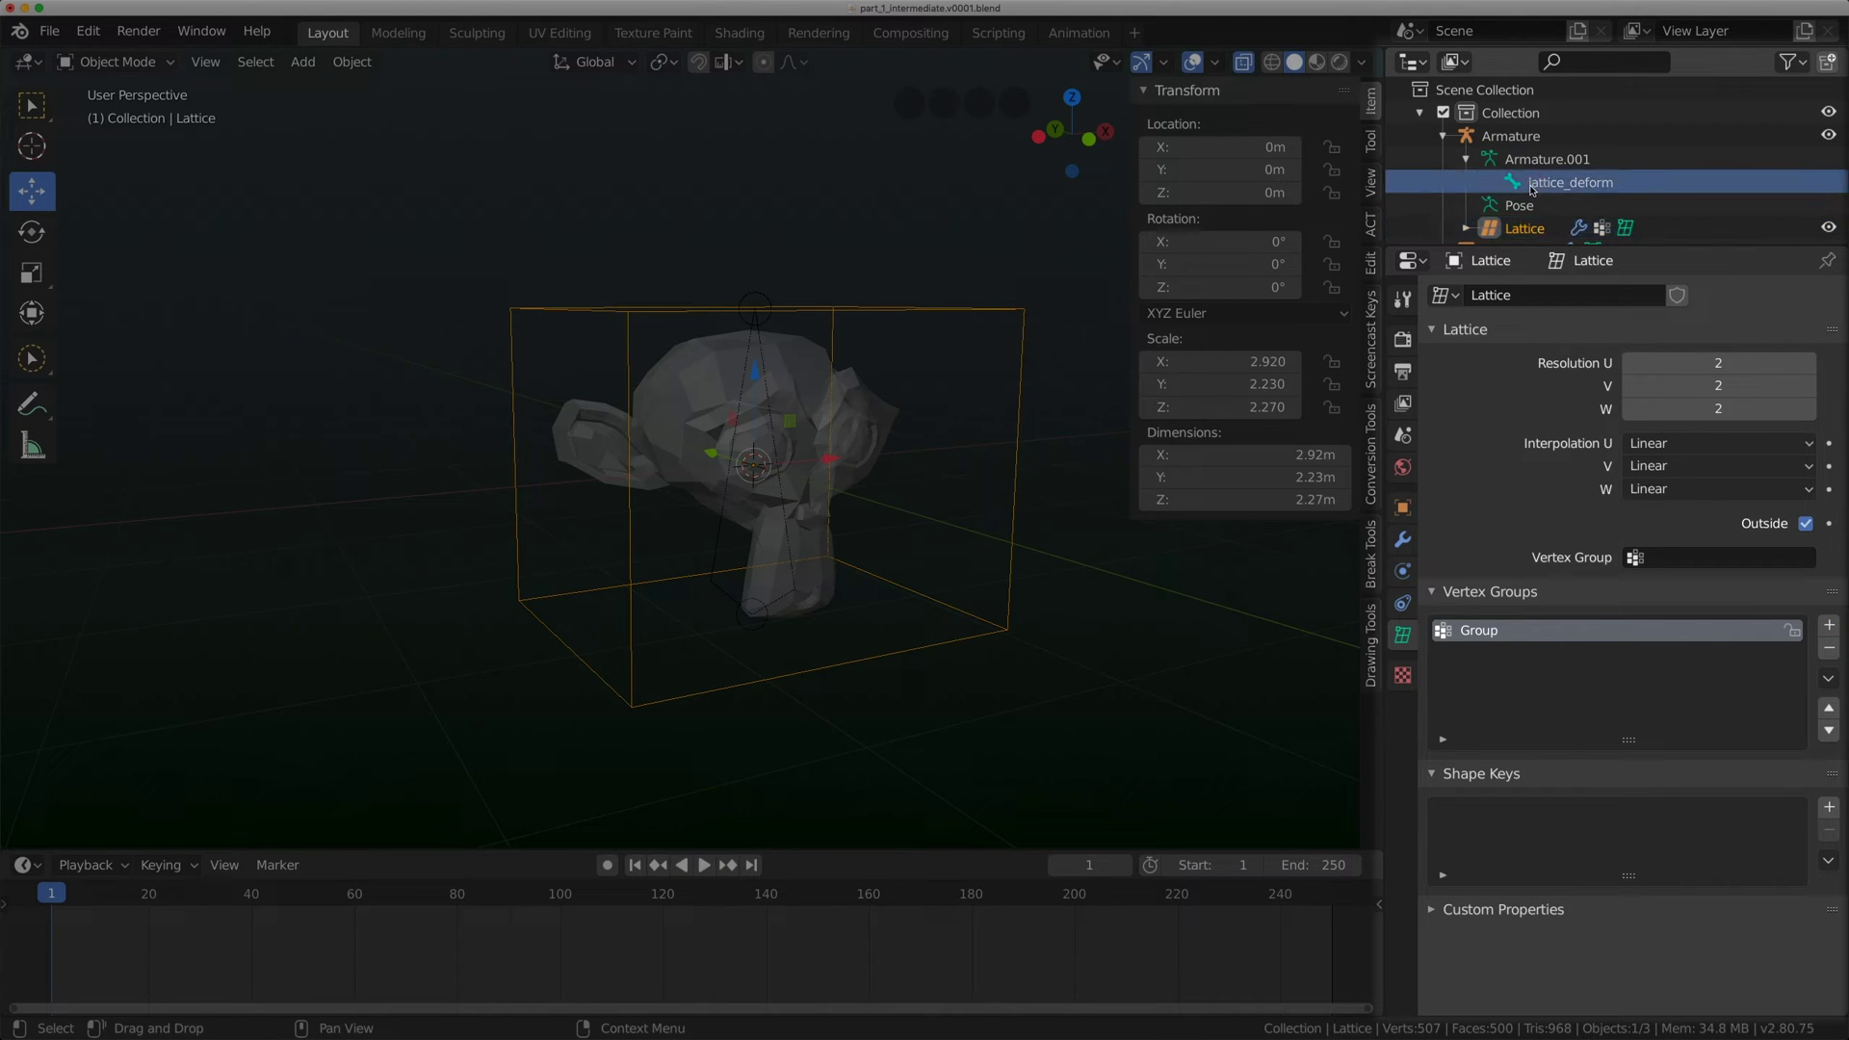
pyautogui.doubleClick(1581, 184)
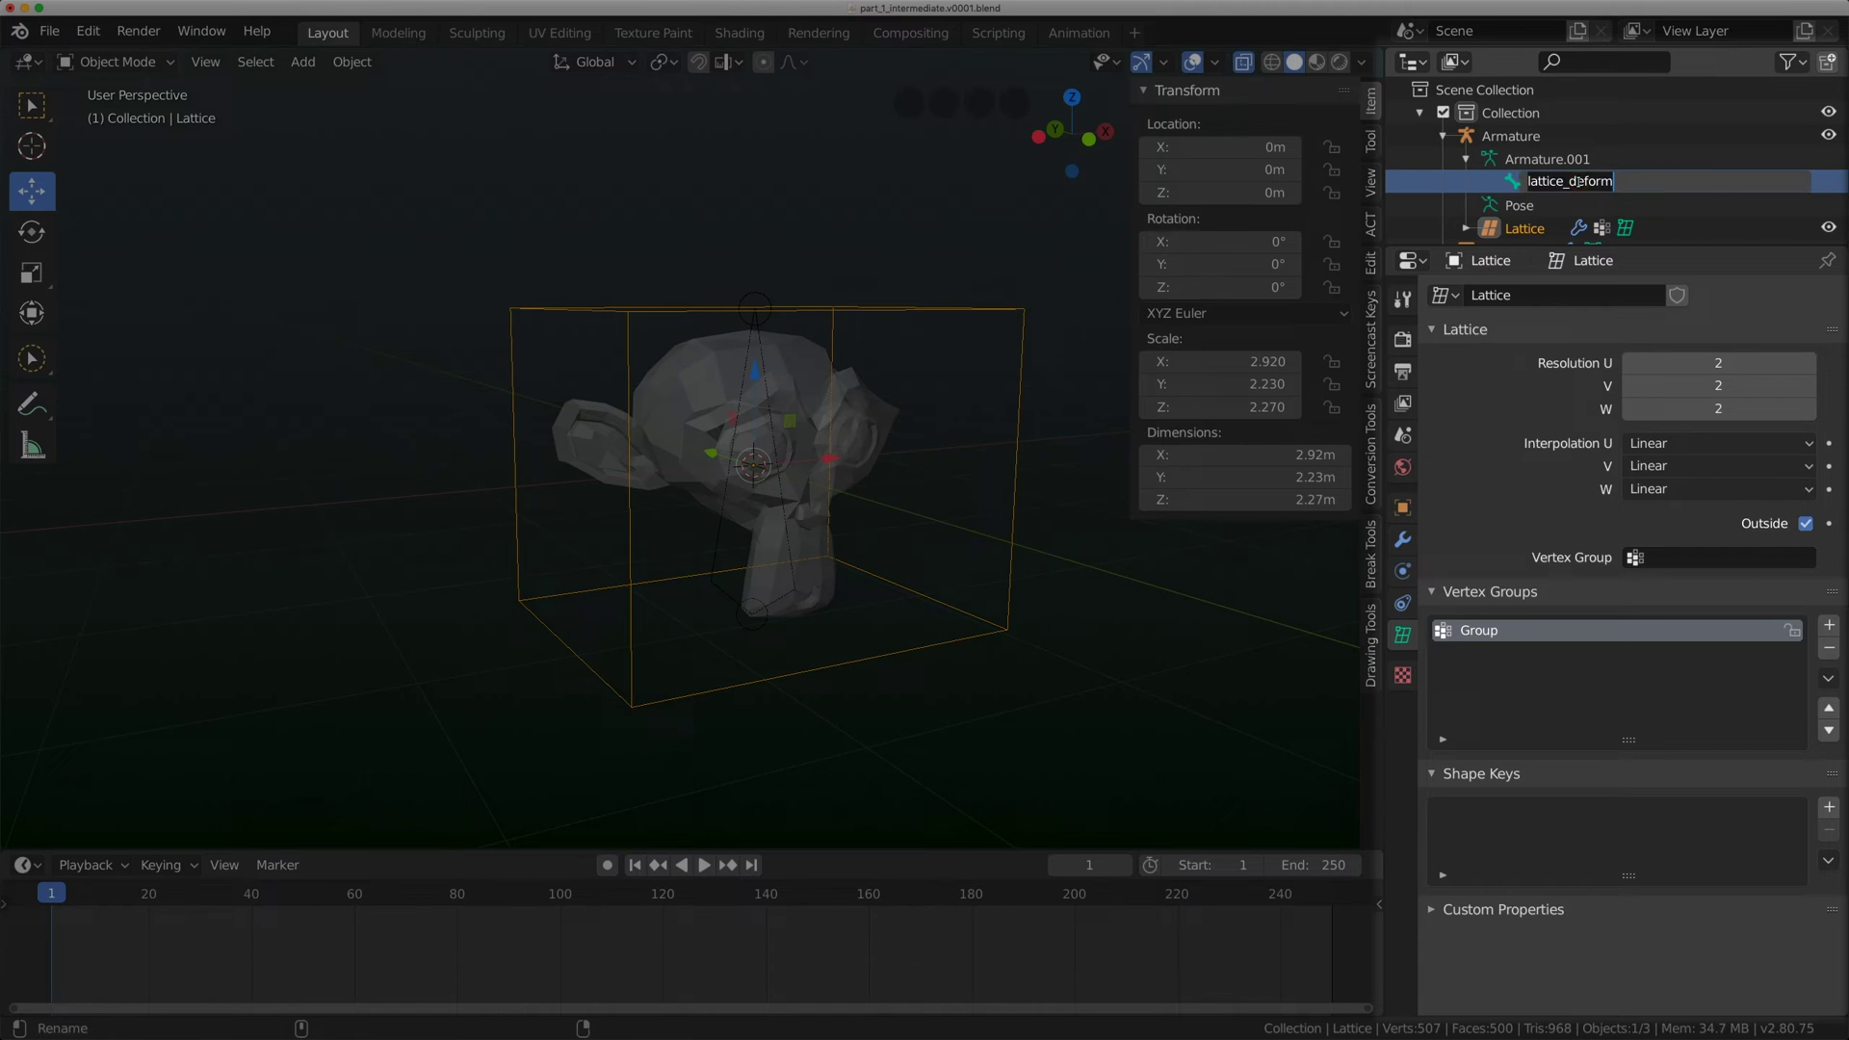
pyautogui.hotkey('ctrl', 'c')
pyautogui.press('Escape')
pyautogui.doubleClick(1481, 630)
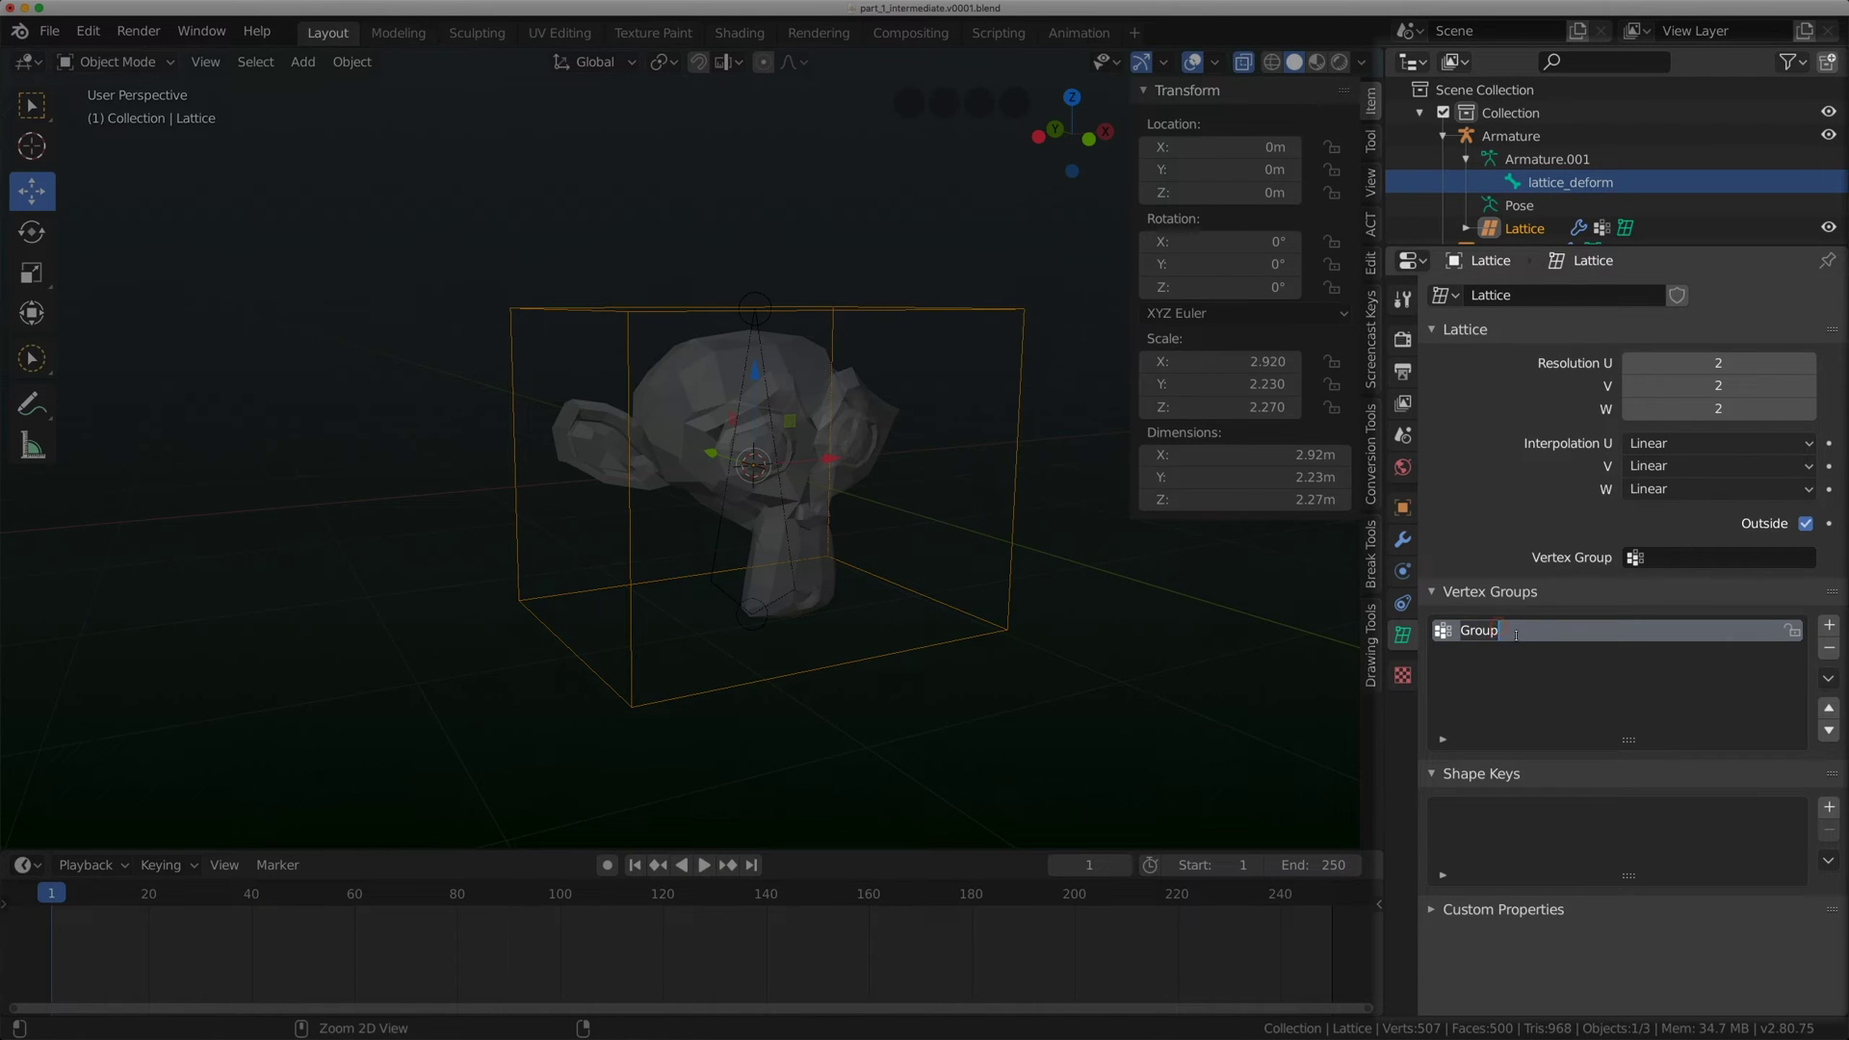
pyautogui.hotkey('ctrl', 'v')
pyautogui.press('Return')
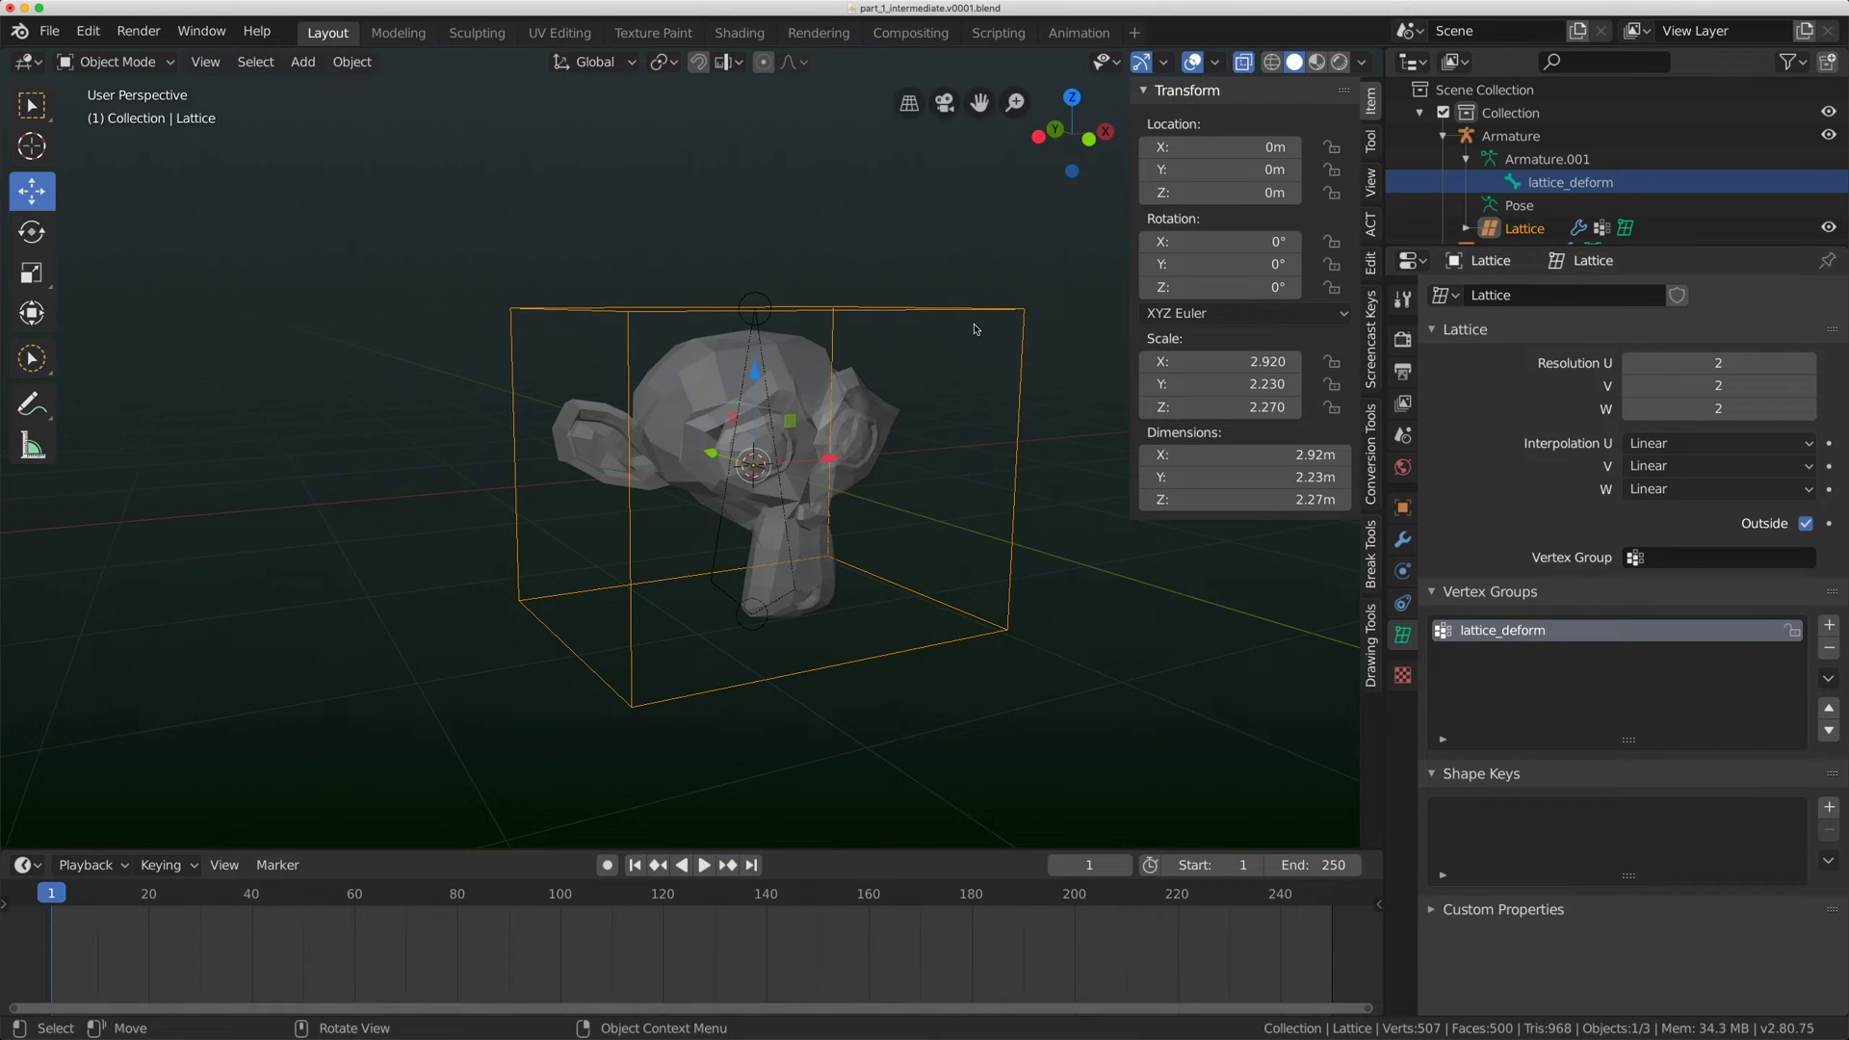
# In Edit Mode, assign all eight lattice points to lattice_deform at weight 1.000, then return to Object Mode.
pyautogui.click(135, 63)
pyautogui.click(132, 113)
pyautogui.scroll(-1, 486, 357)
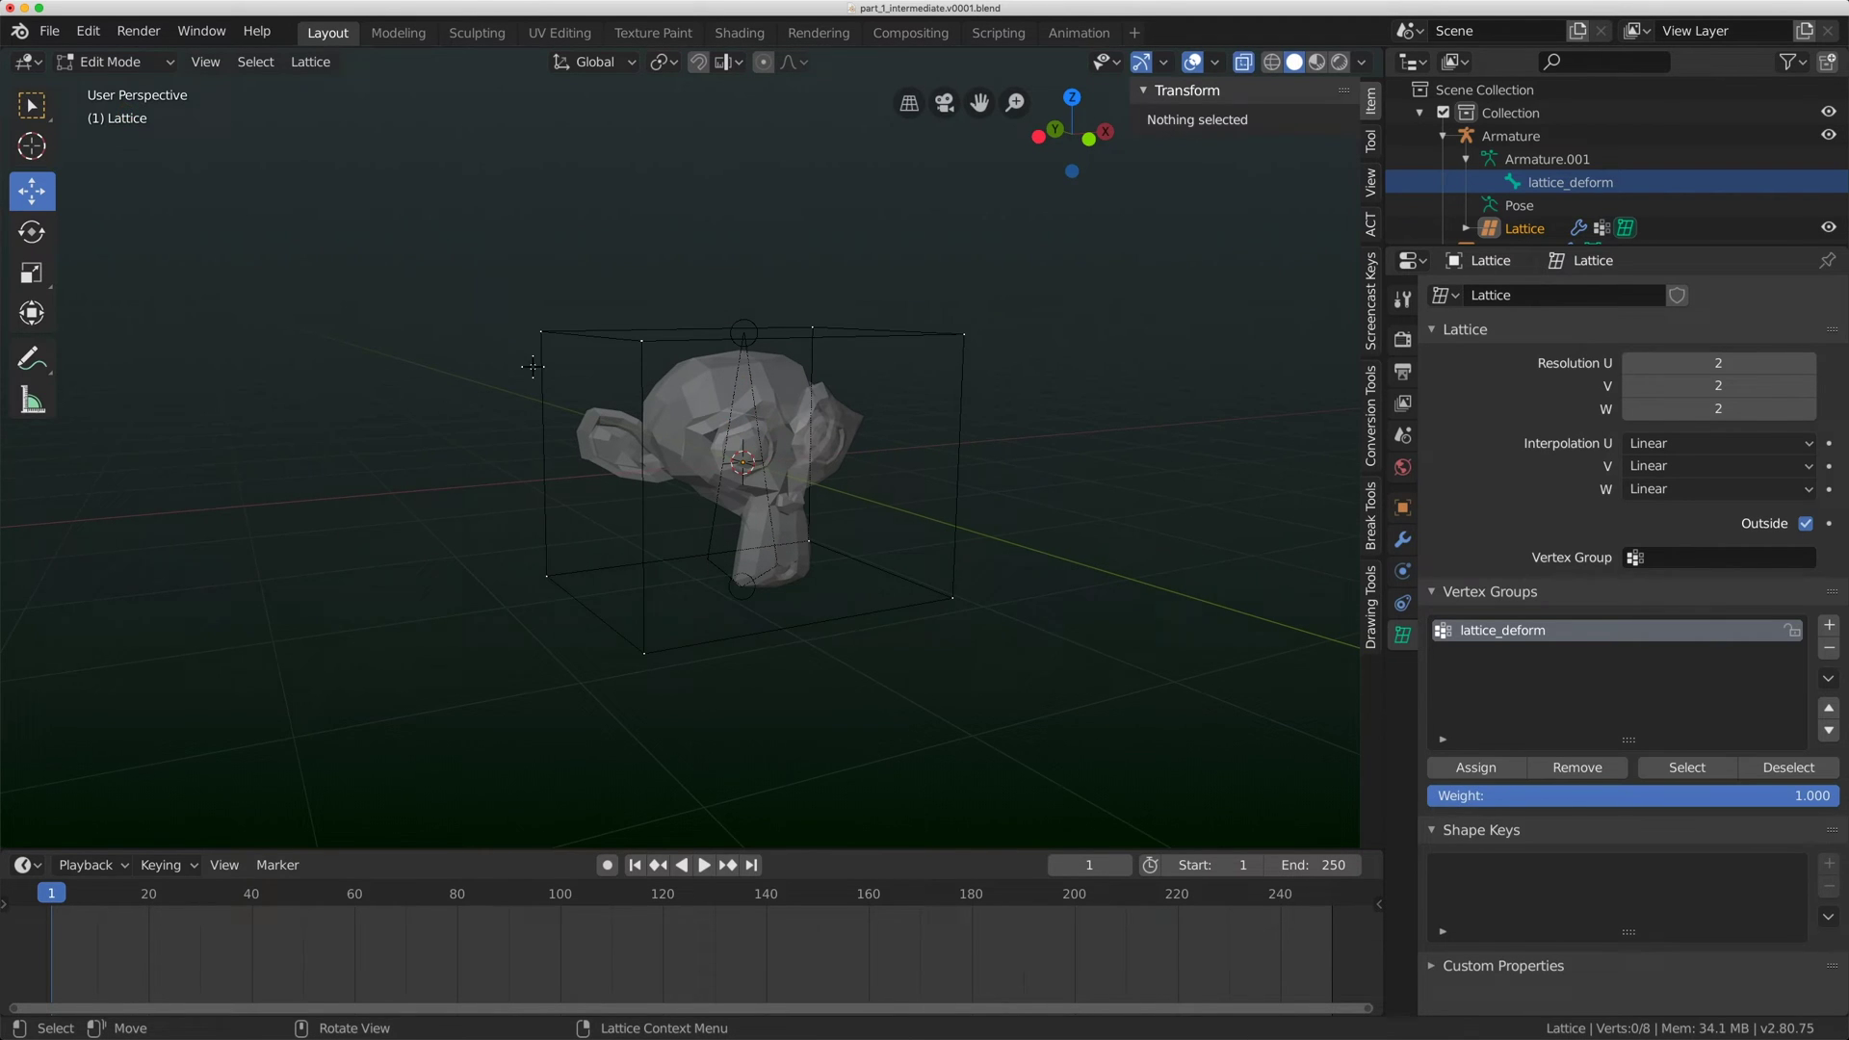
pyautogui.press('a')
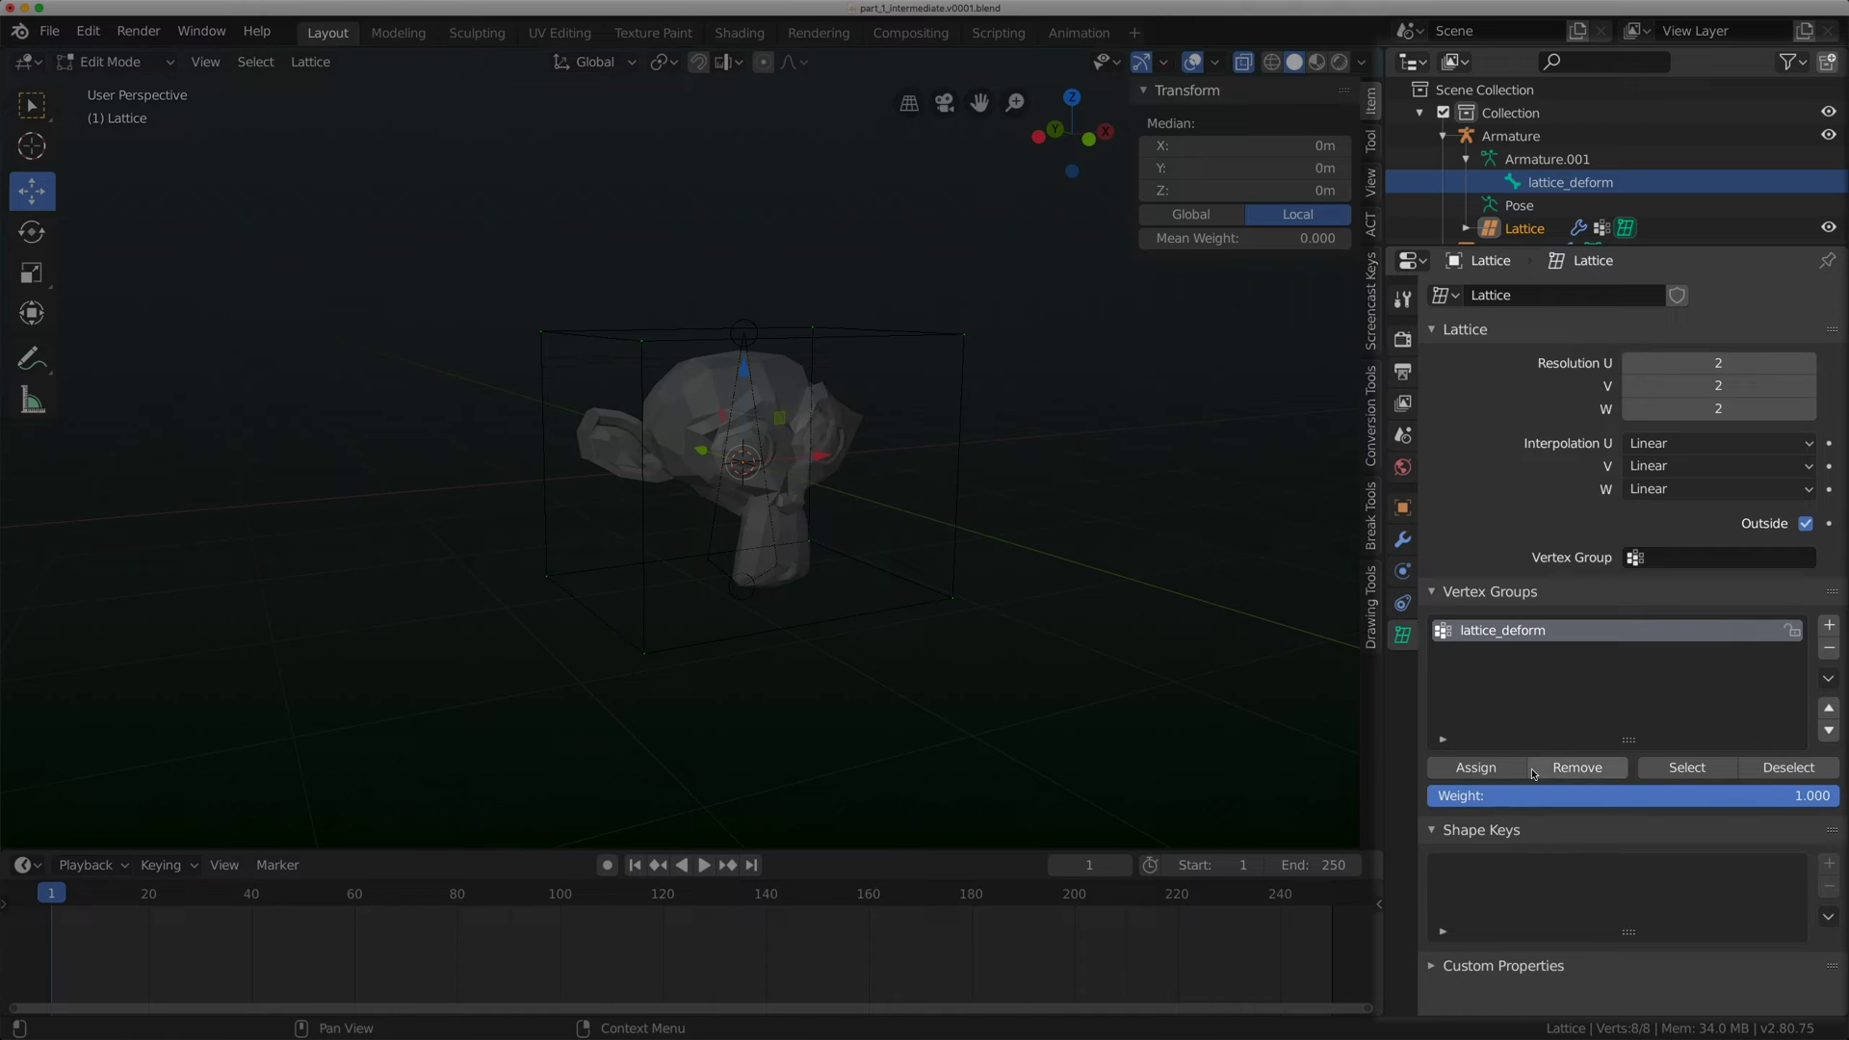
pyautogui.click(1476, 770)
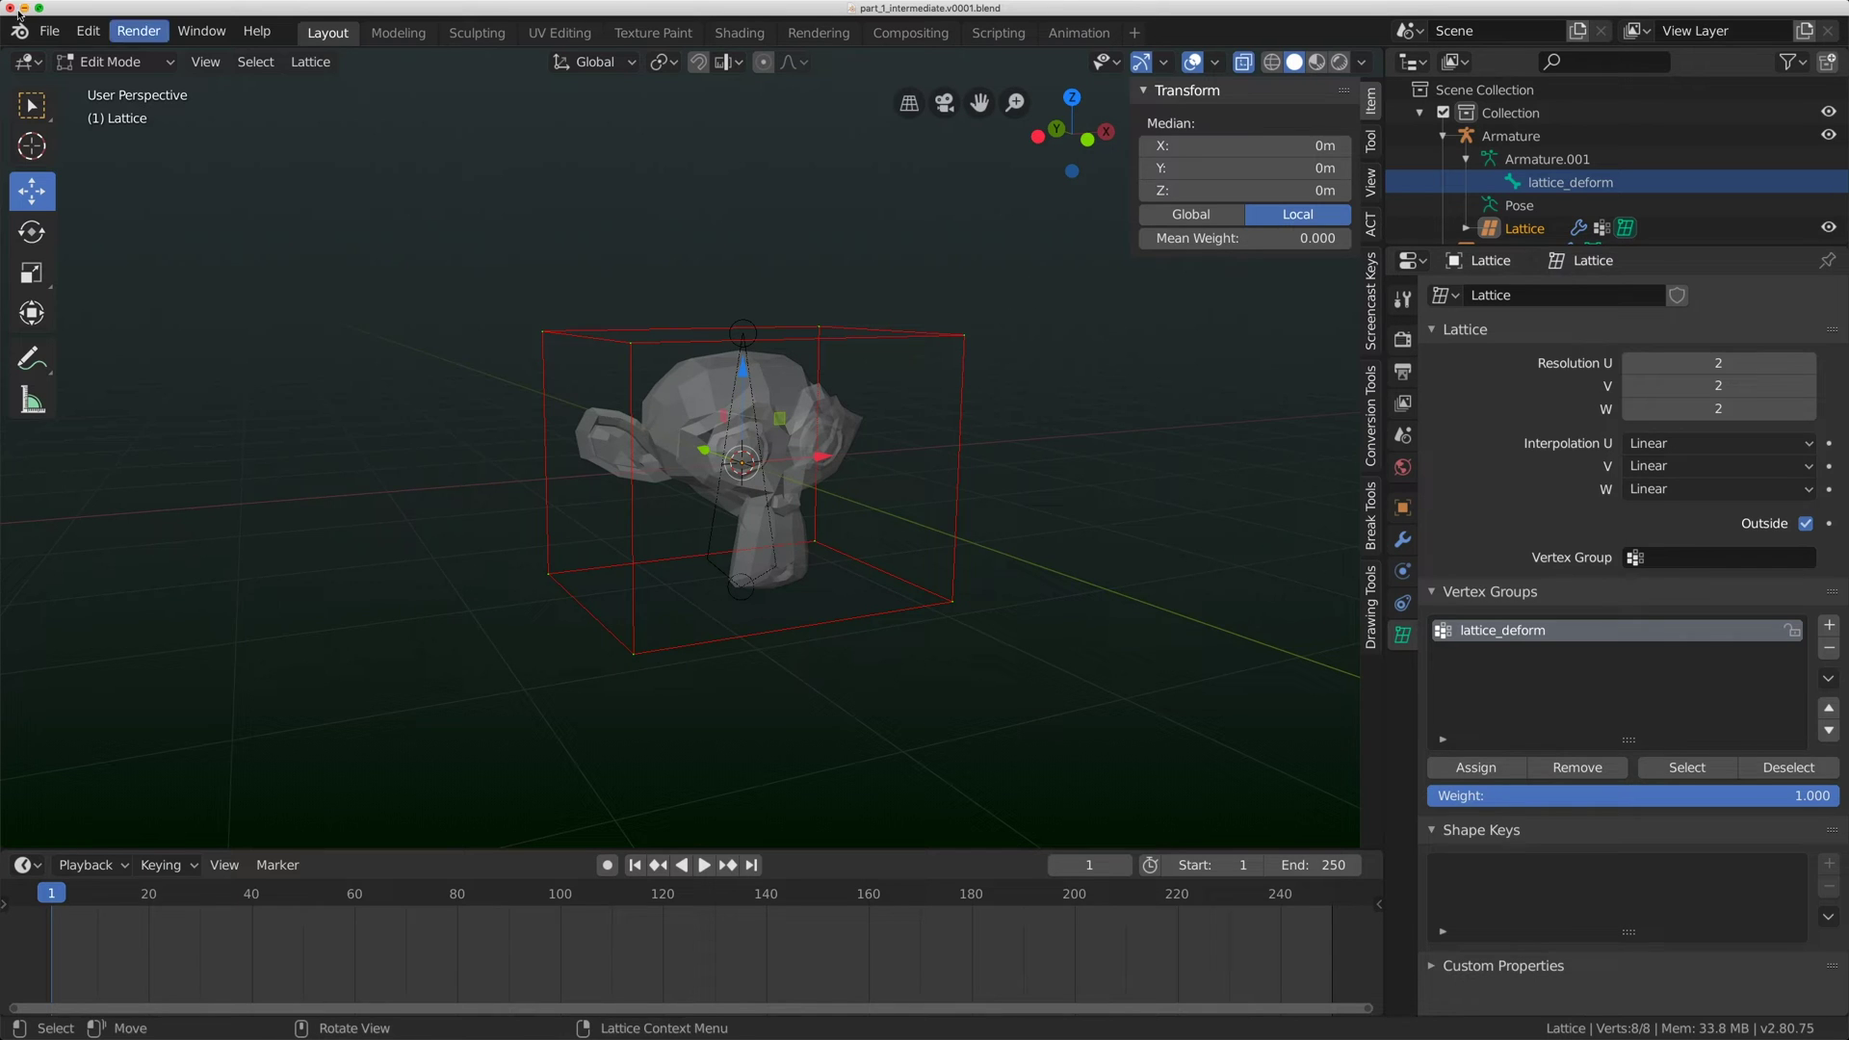
pyautogui.click(113, 61)
pyautogui.click(106, 89)
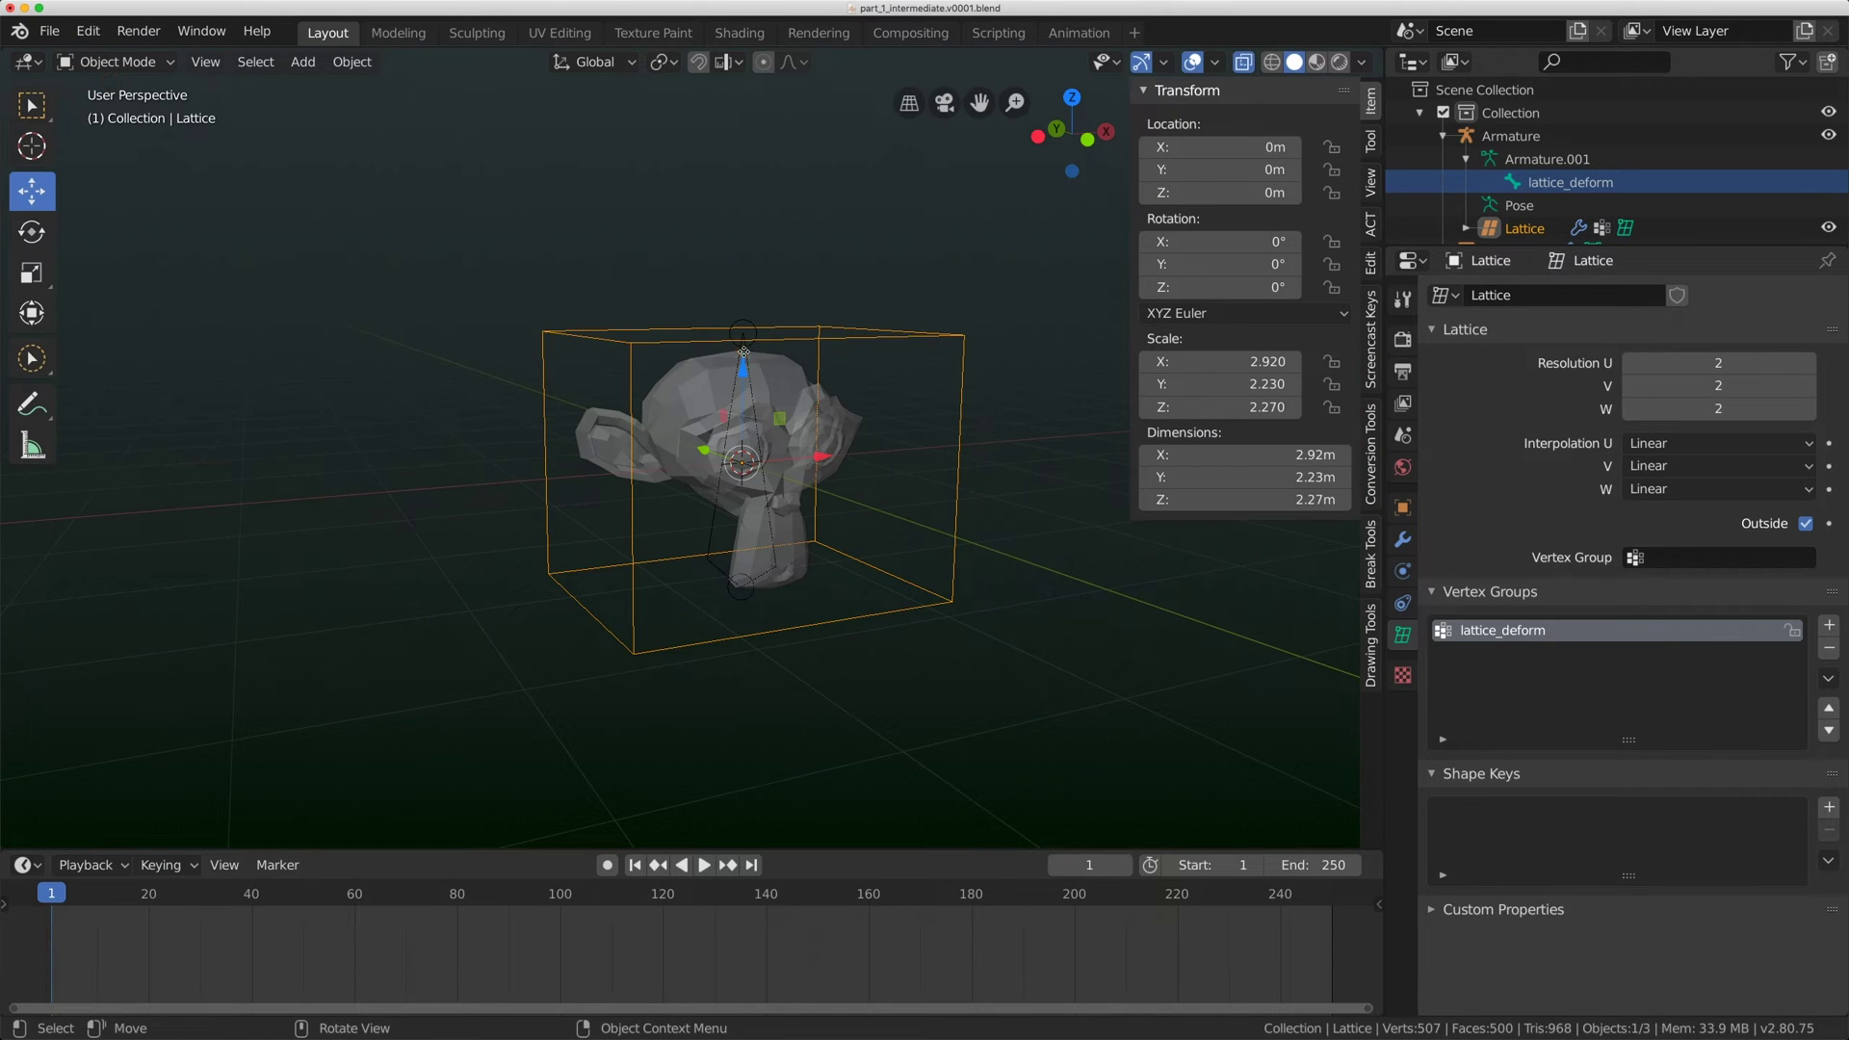
# In Pose Mode, move the lattice_deform bone up-left to check the lattice follows it.
pyautogui.click(743, 349)
pyautogui.click(113, 62)
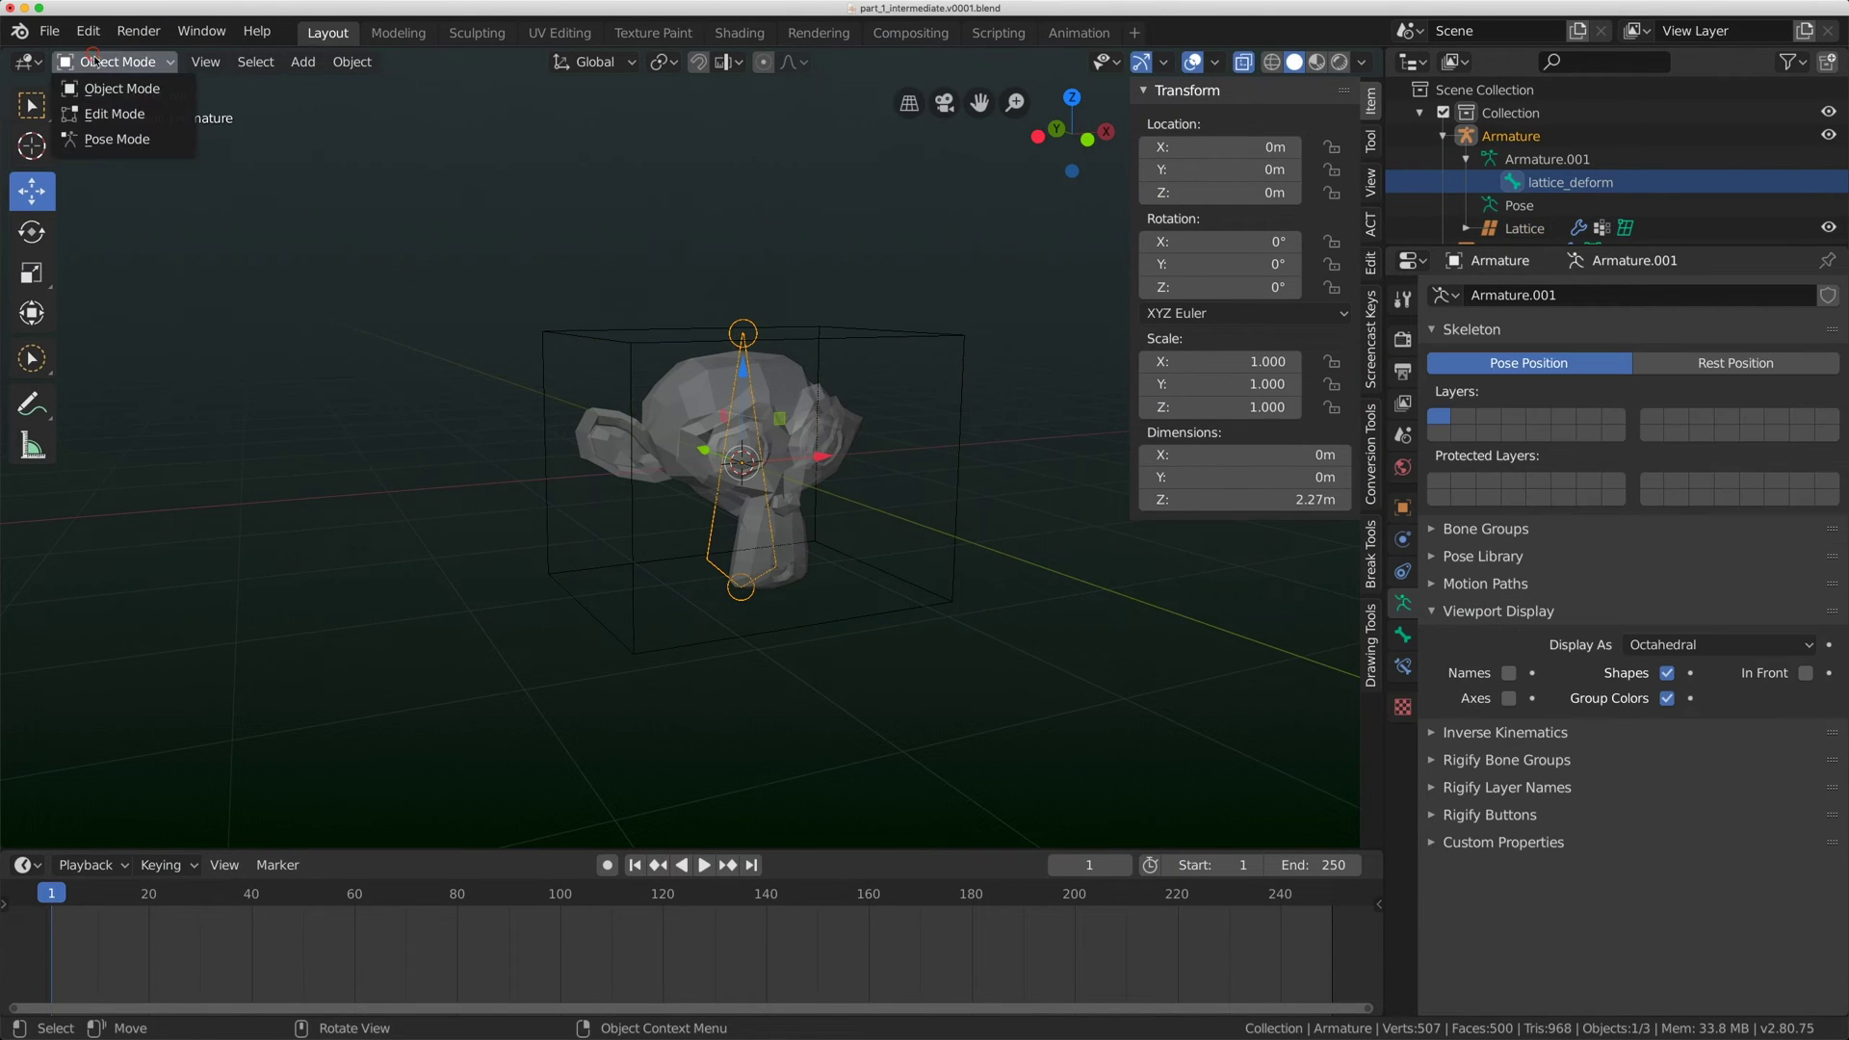
pyautogui.click(115, 137)
pyautogui.press('g')
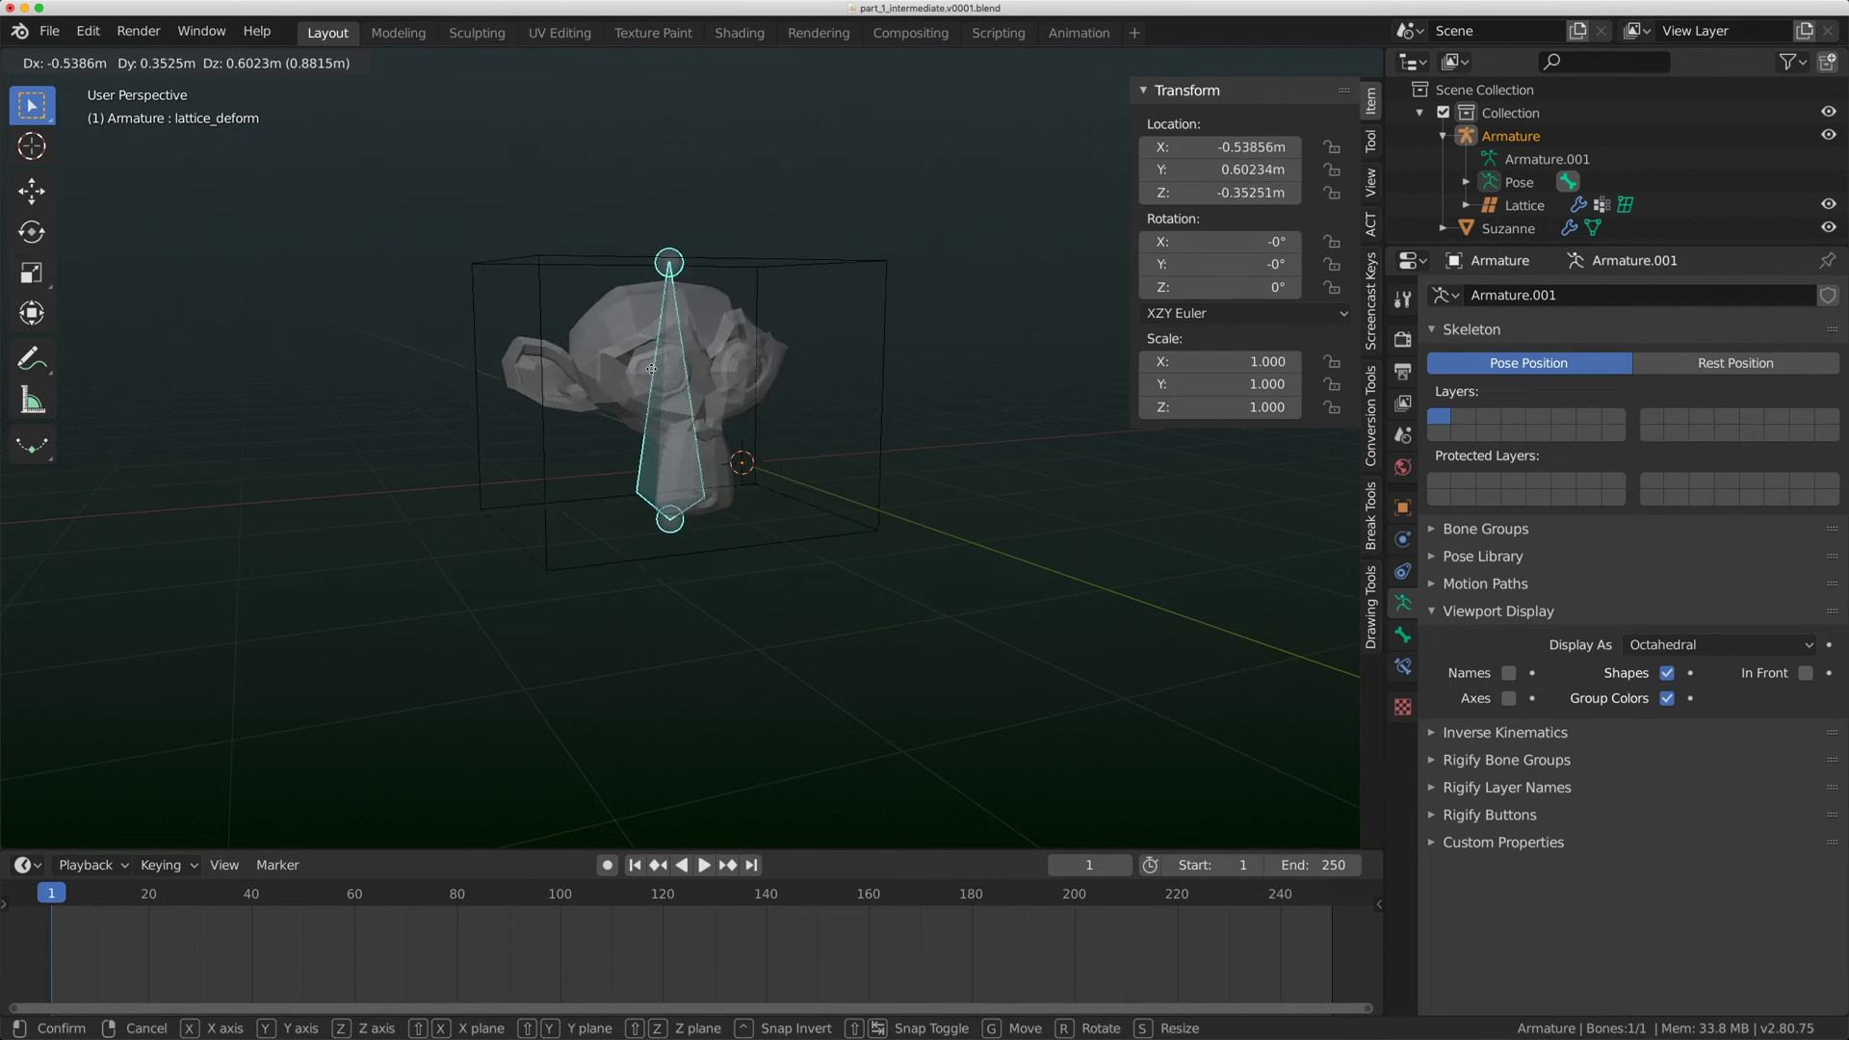
pyautogui.rightClick(771, 424)
pyautogui.moveTo(770, 423); pyautogui.dragTo(777, 474, button='middle')
pyautogui.press('g')
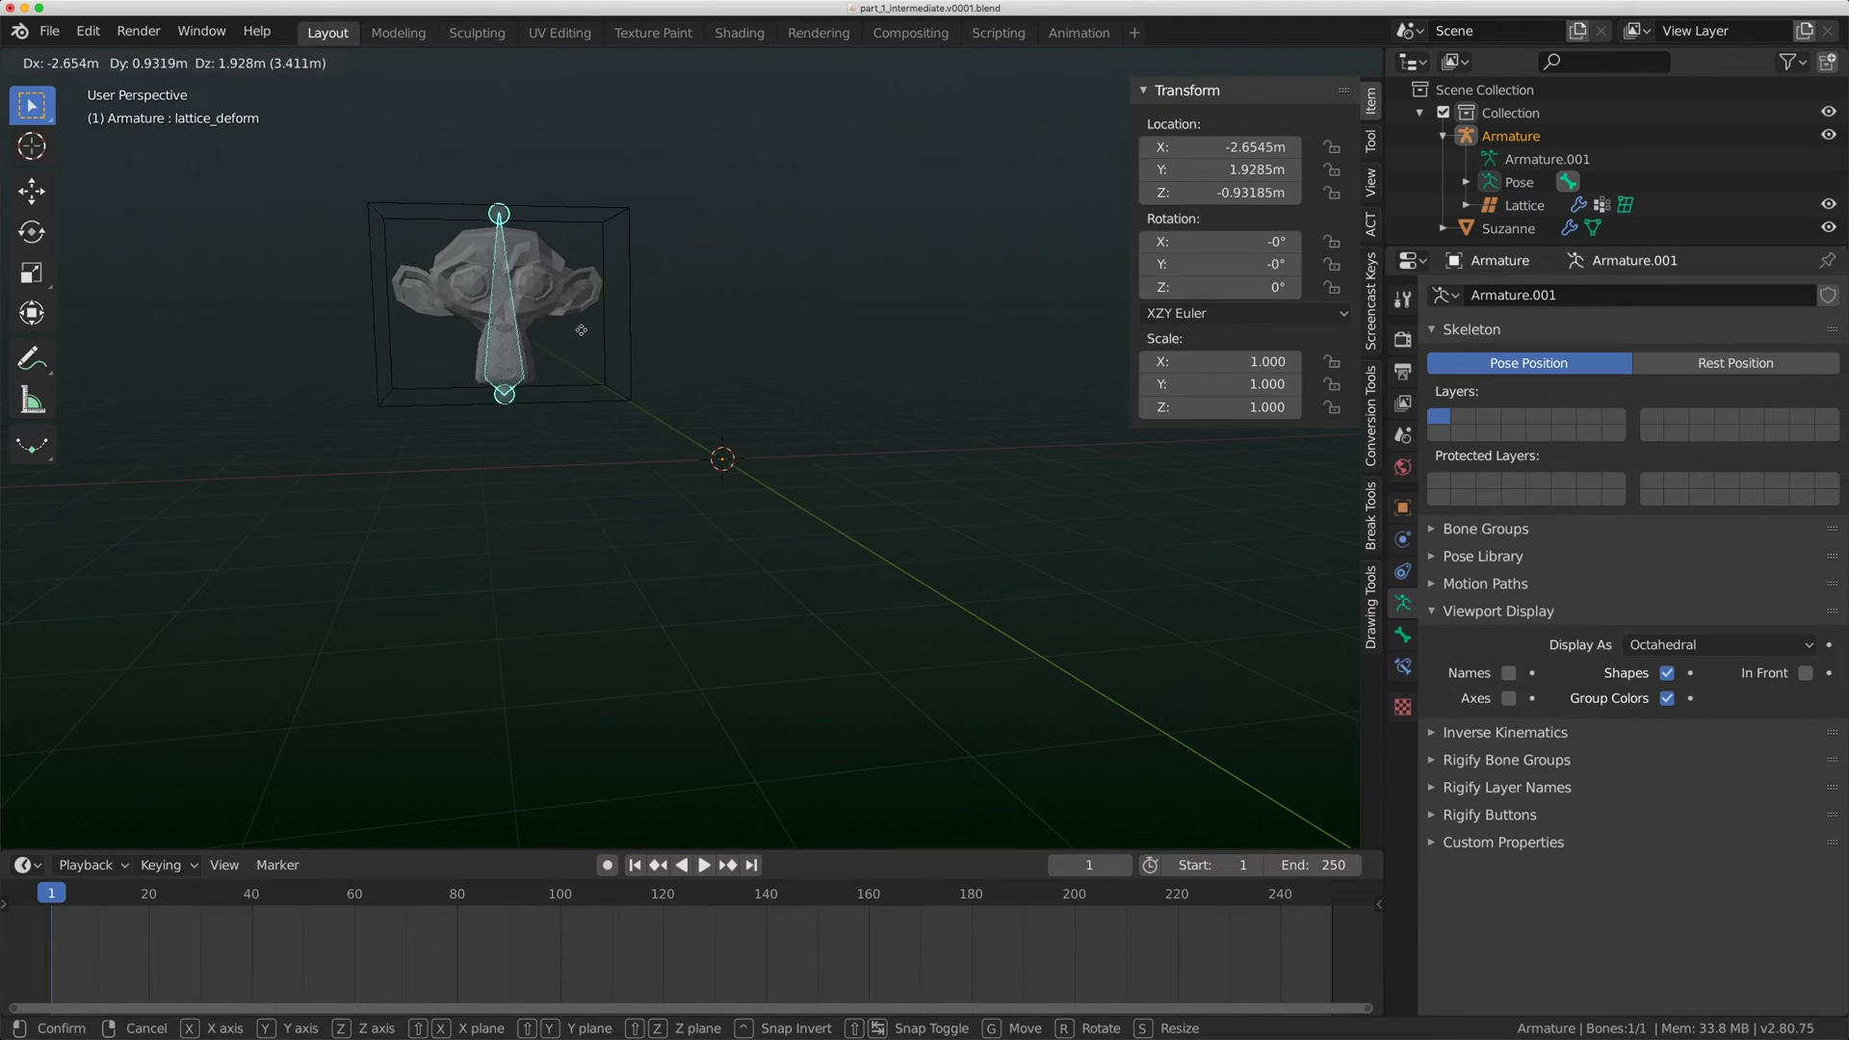
pyautogui.click(536, 324)
# Back in Object Mode, test-move the Lattice and cancel, then select the armature.
pyautogui.click(1525, 205)
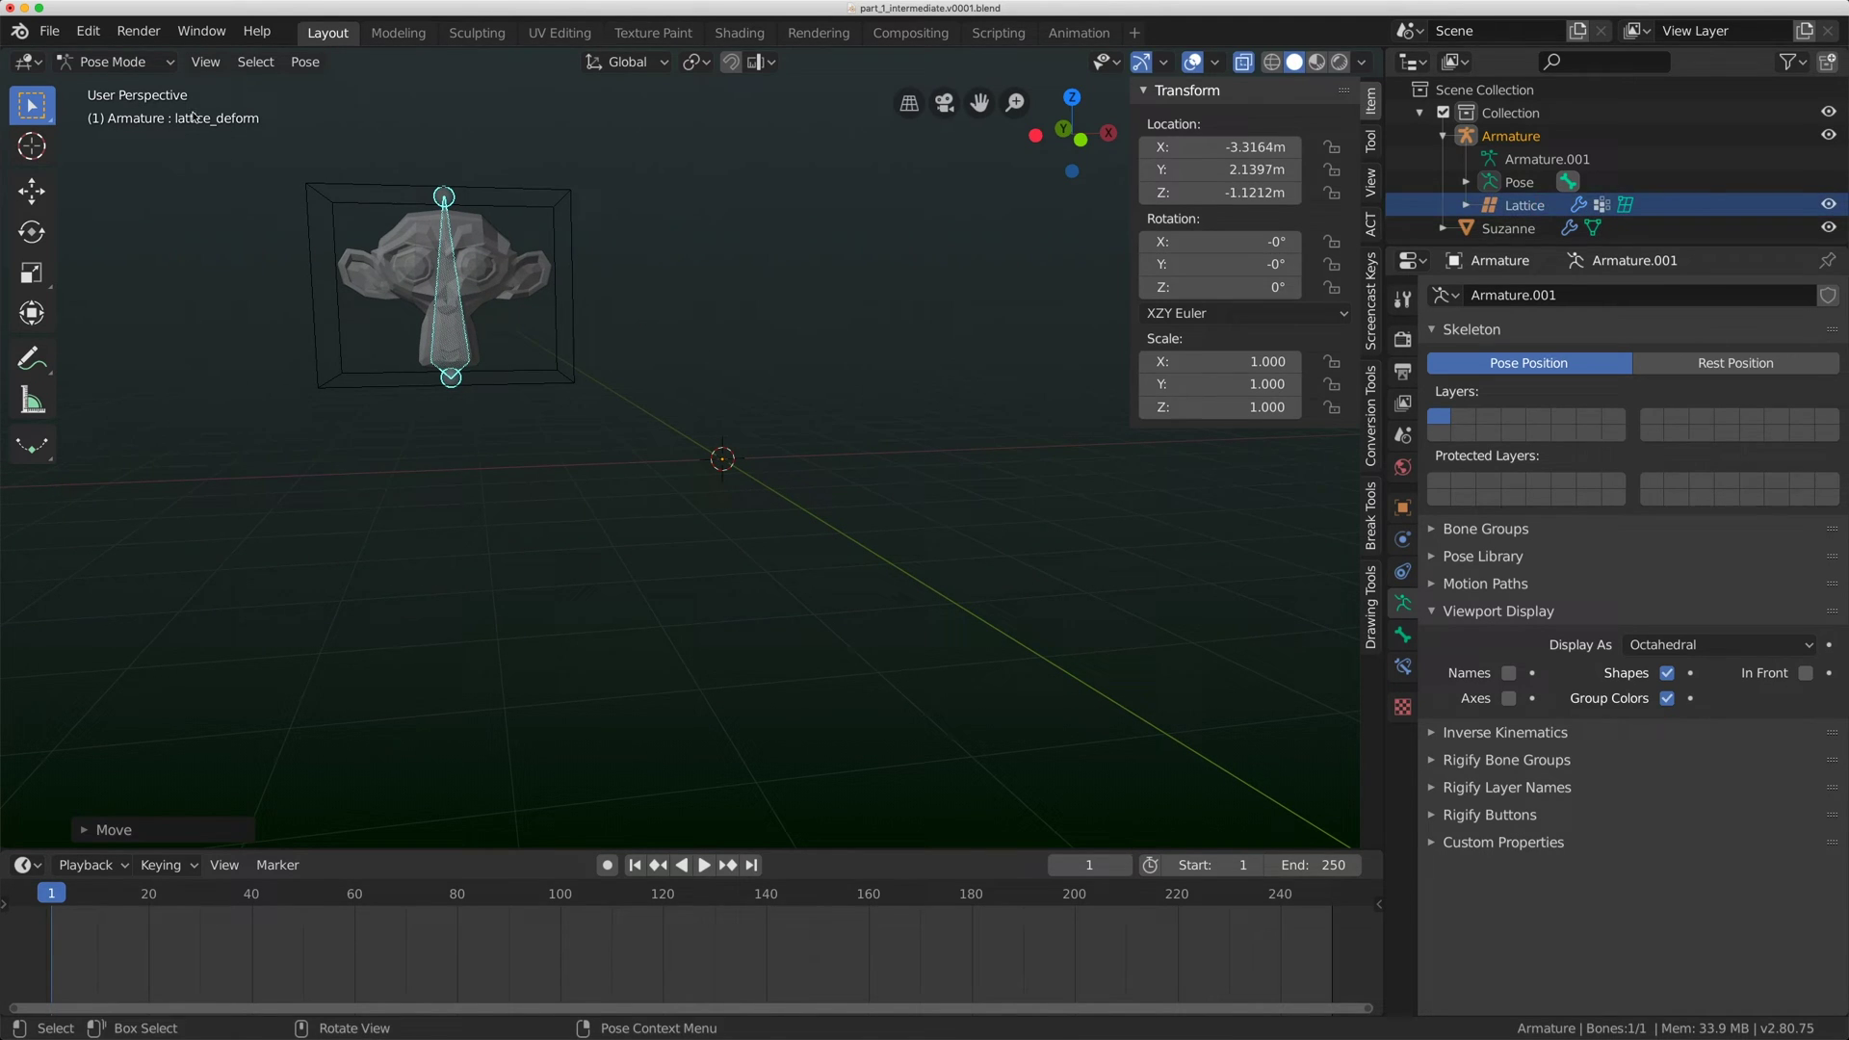
pyautogui.click(113, 61)
pyautogui.click(106, 81)
pyautogui.click(532, 189)
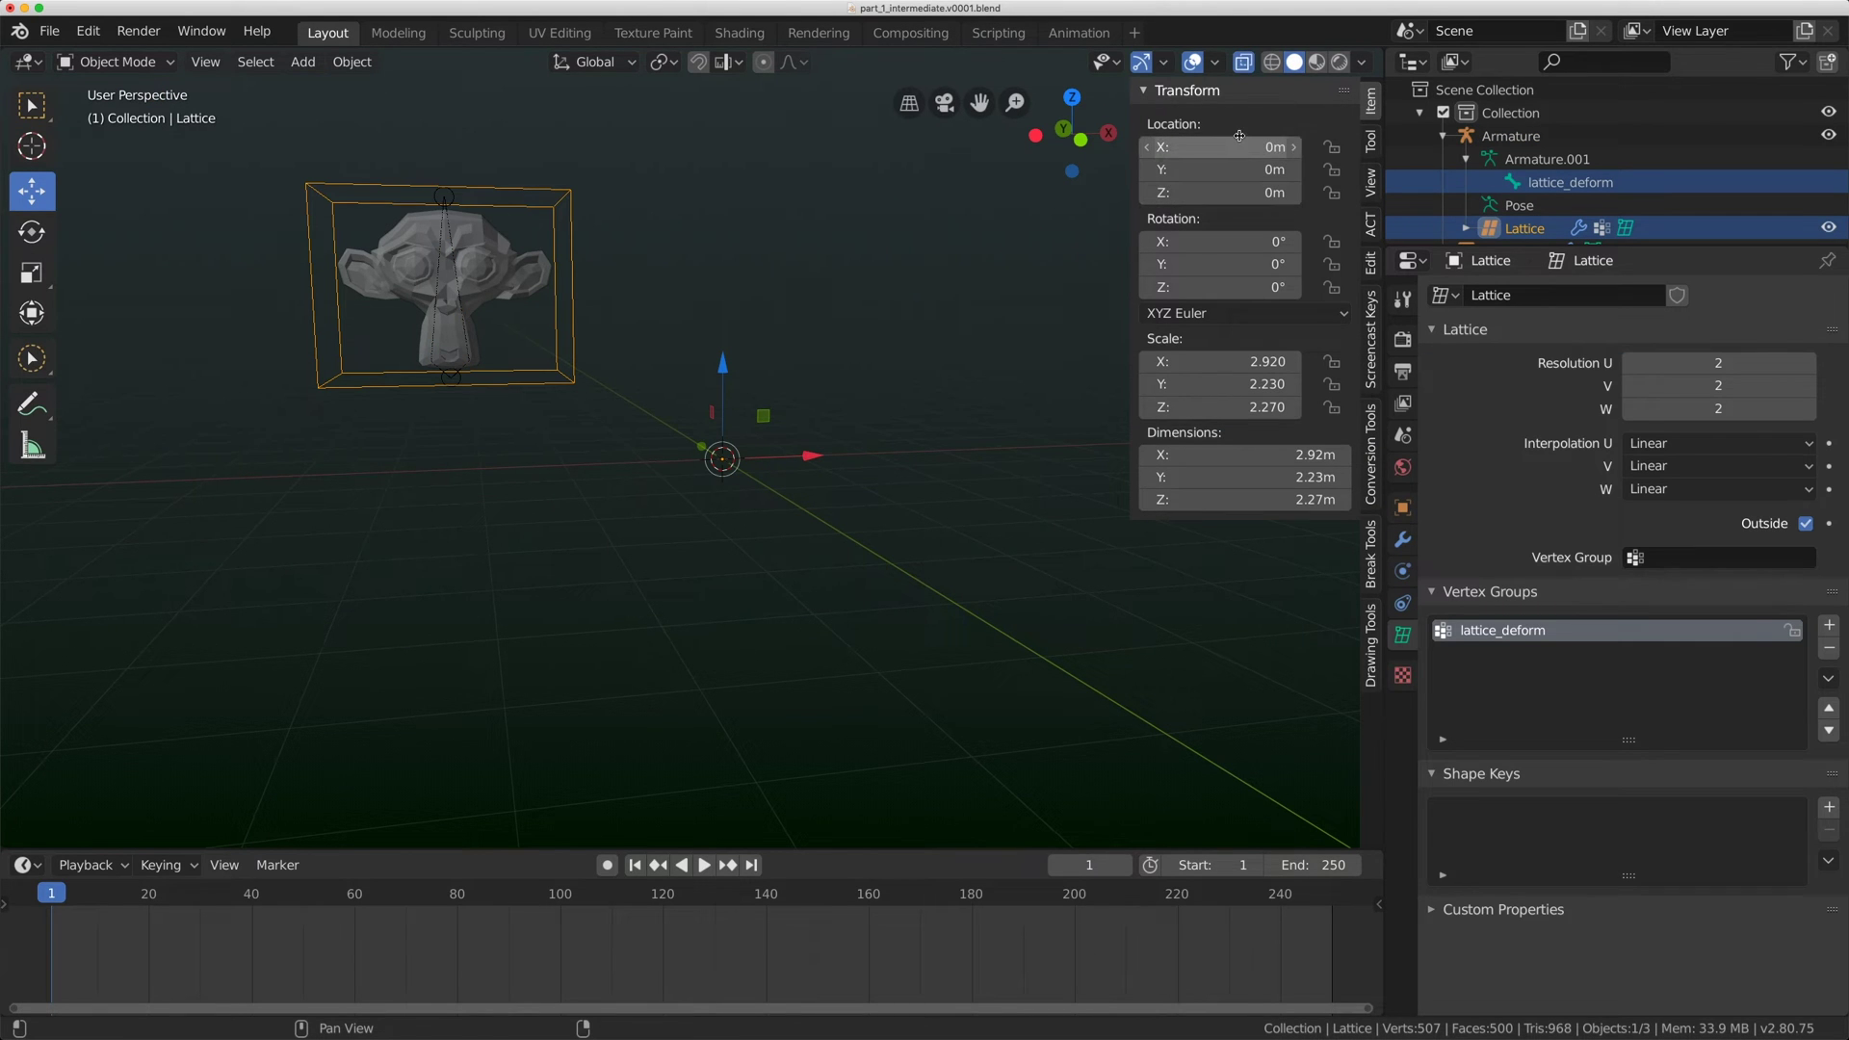
pyautogui.moveTo(655, 327); pyautogui.dragTo(680, 337, button='middle')
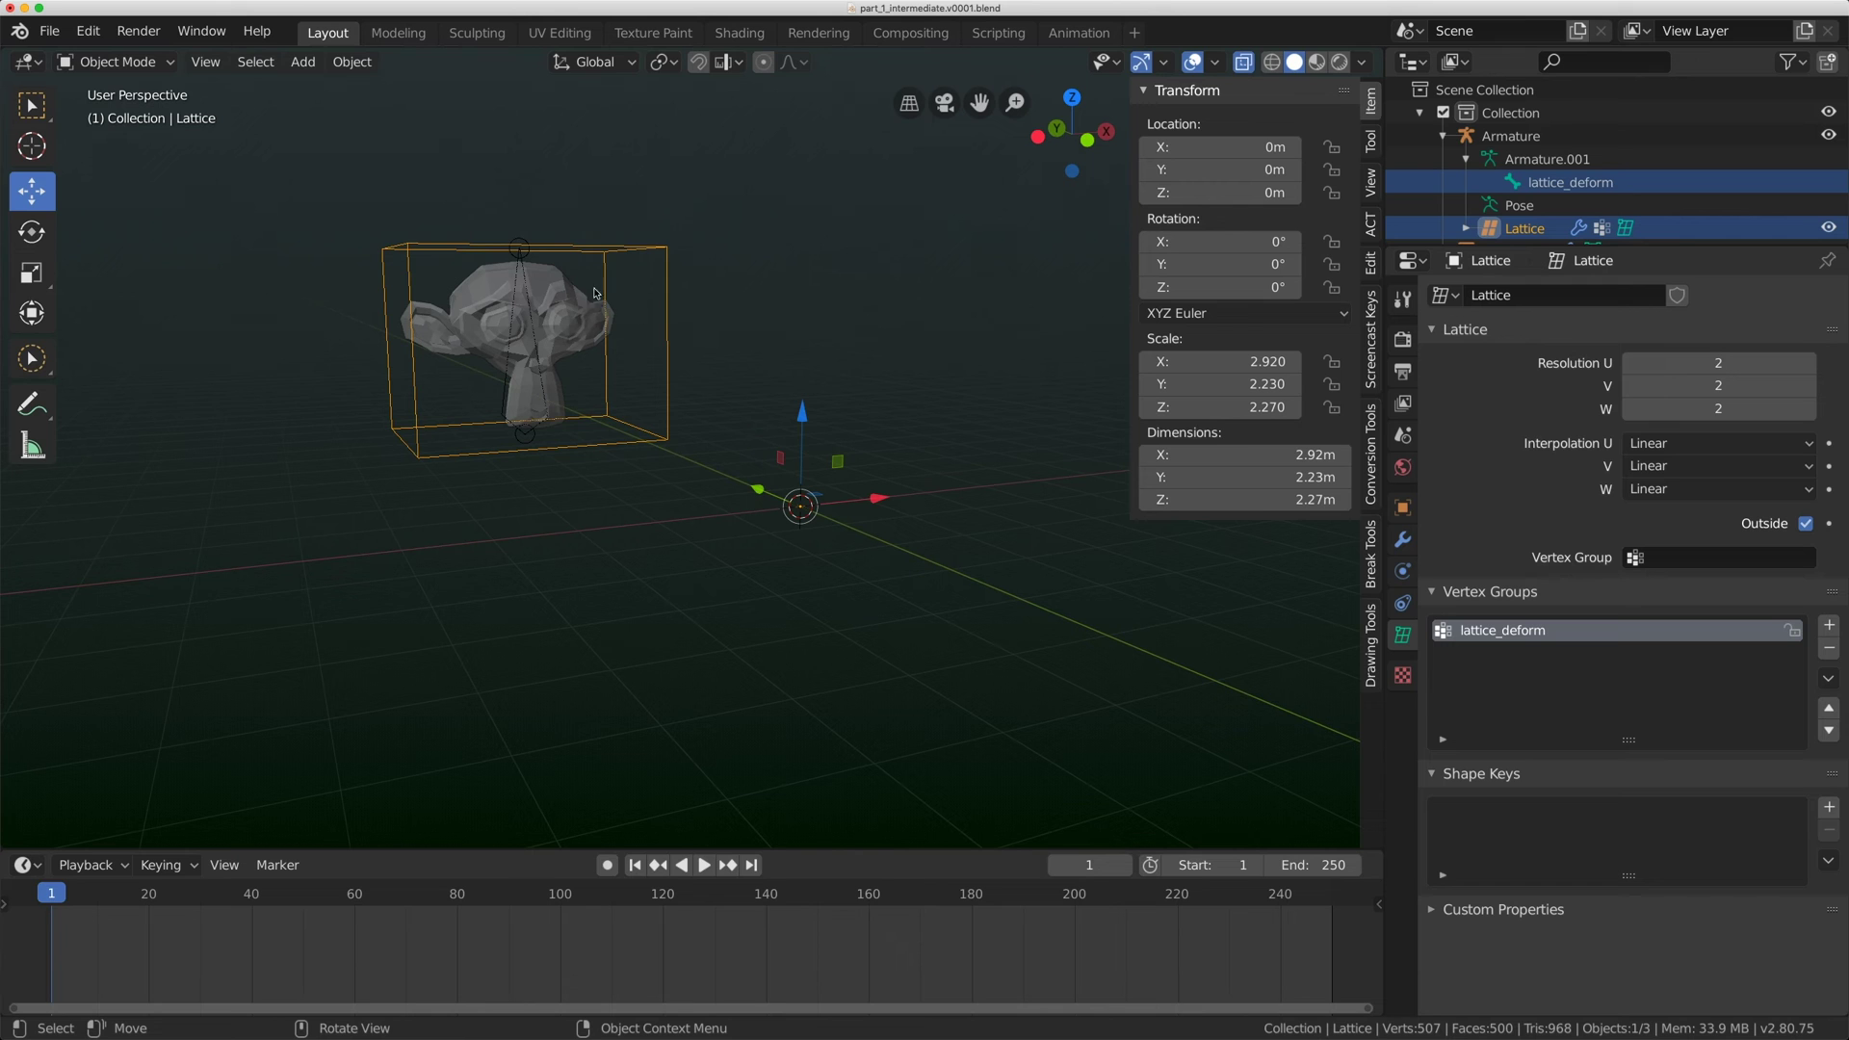
pyautogui.press('g')
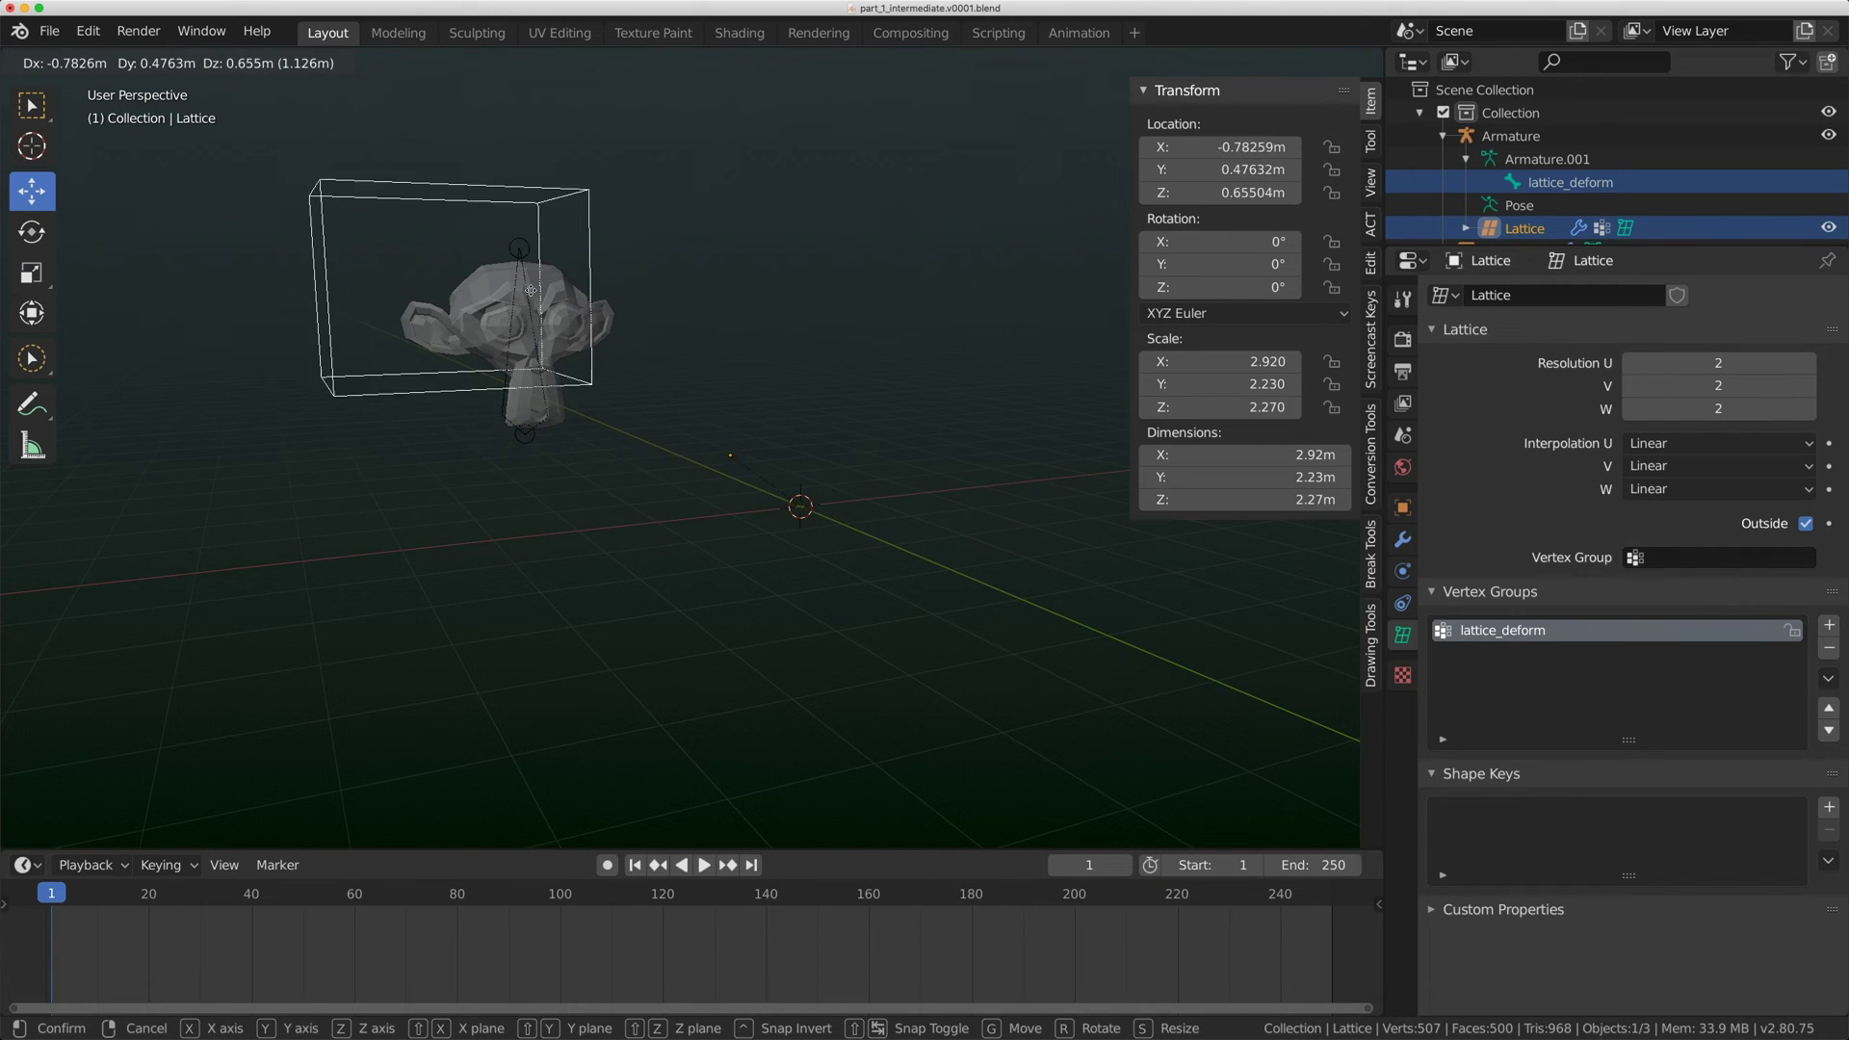
pyautogui.press('Escape')
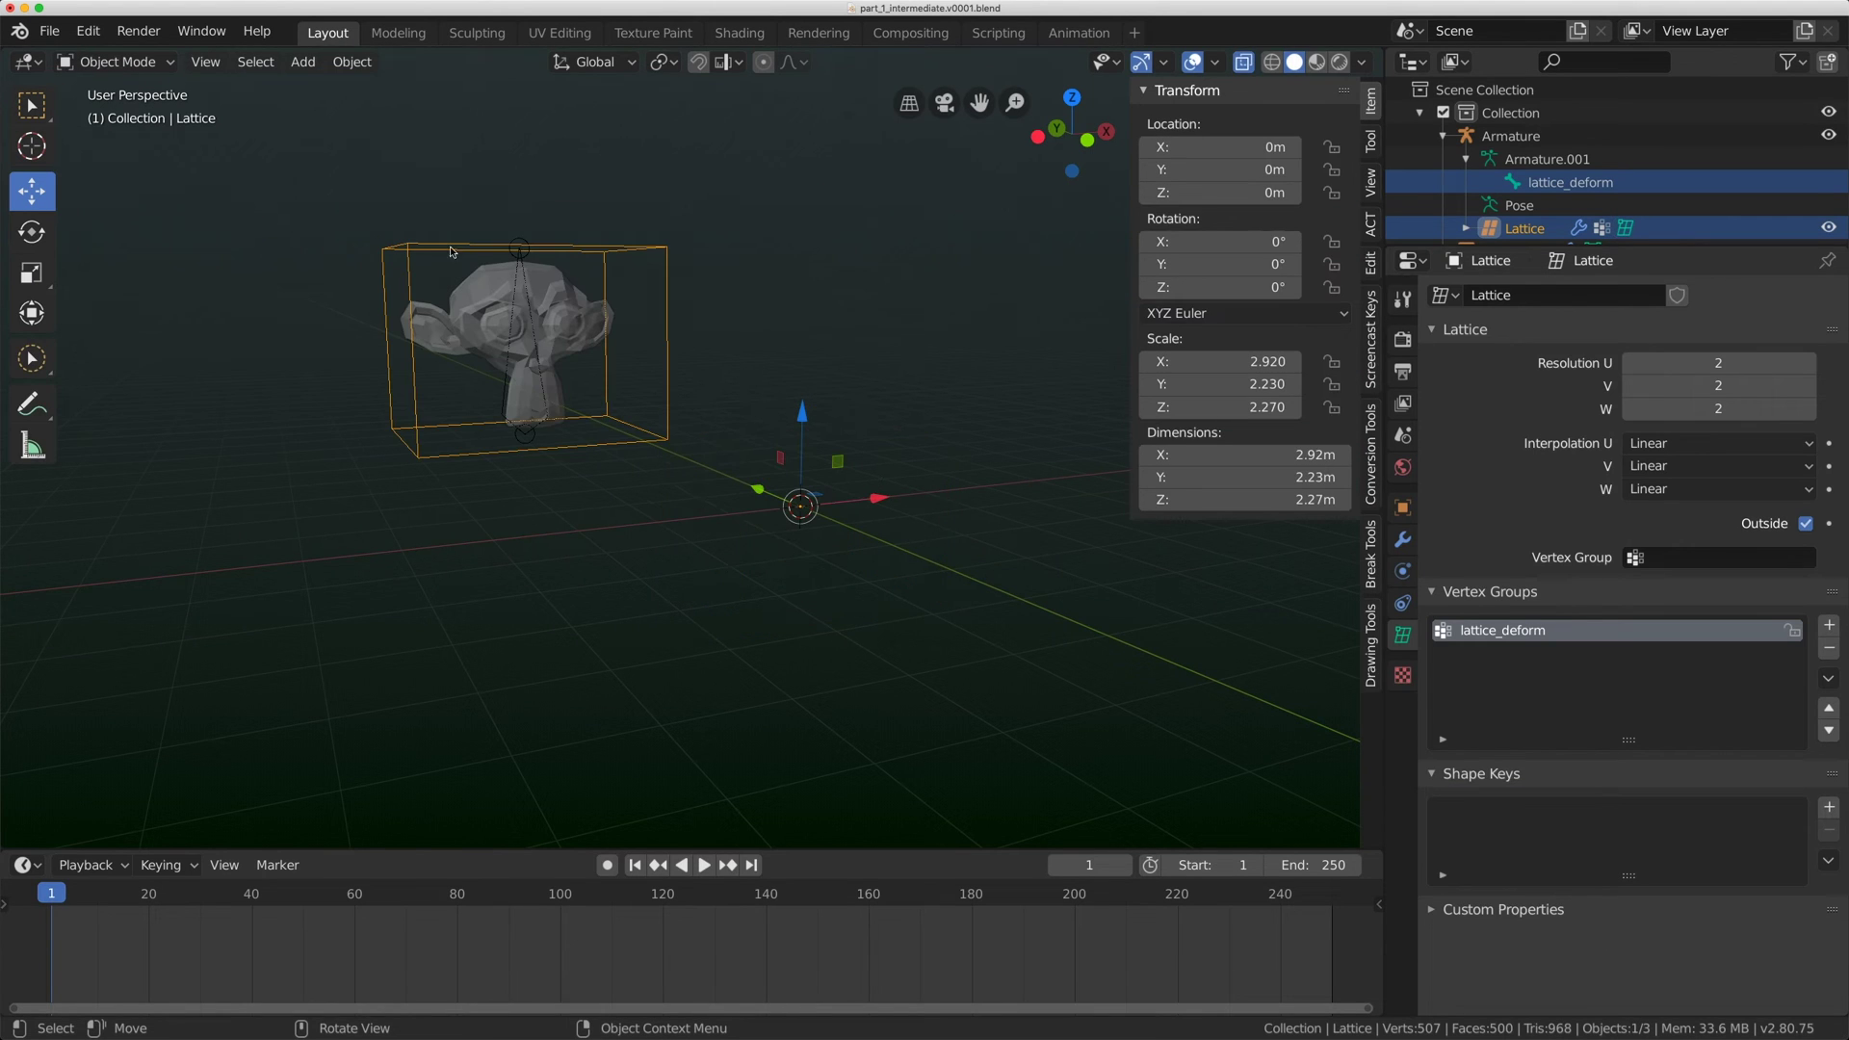
pyautogui.click(525, 256)
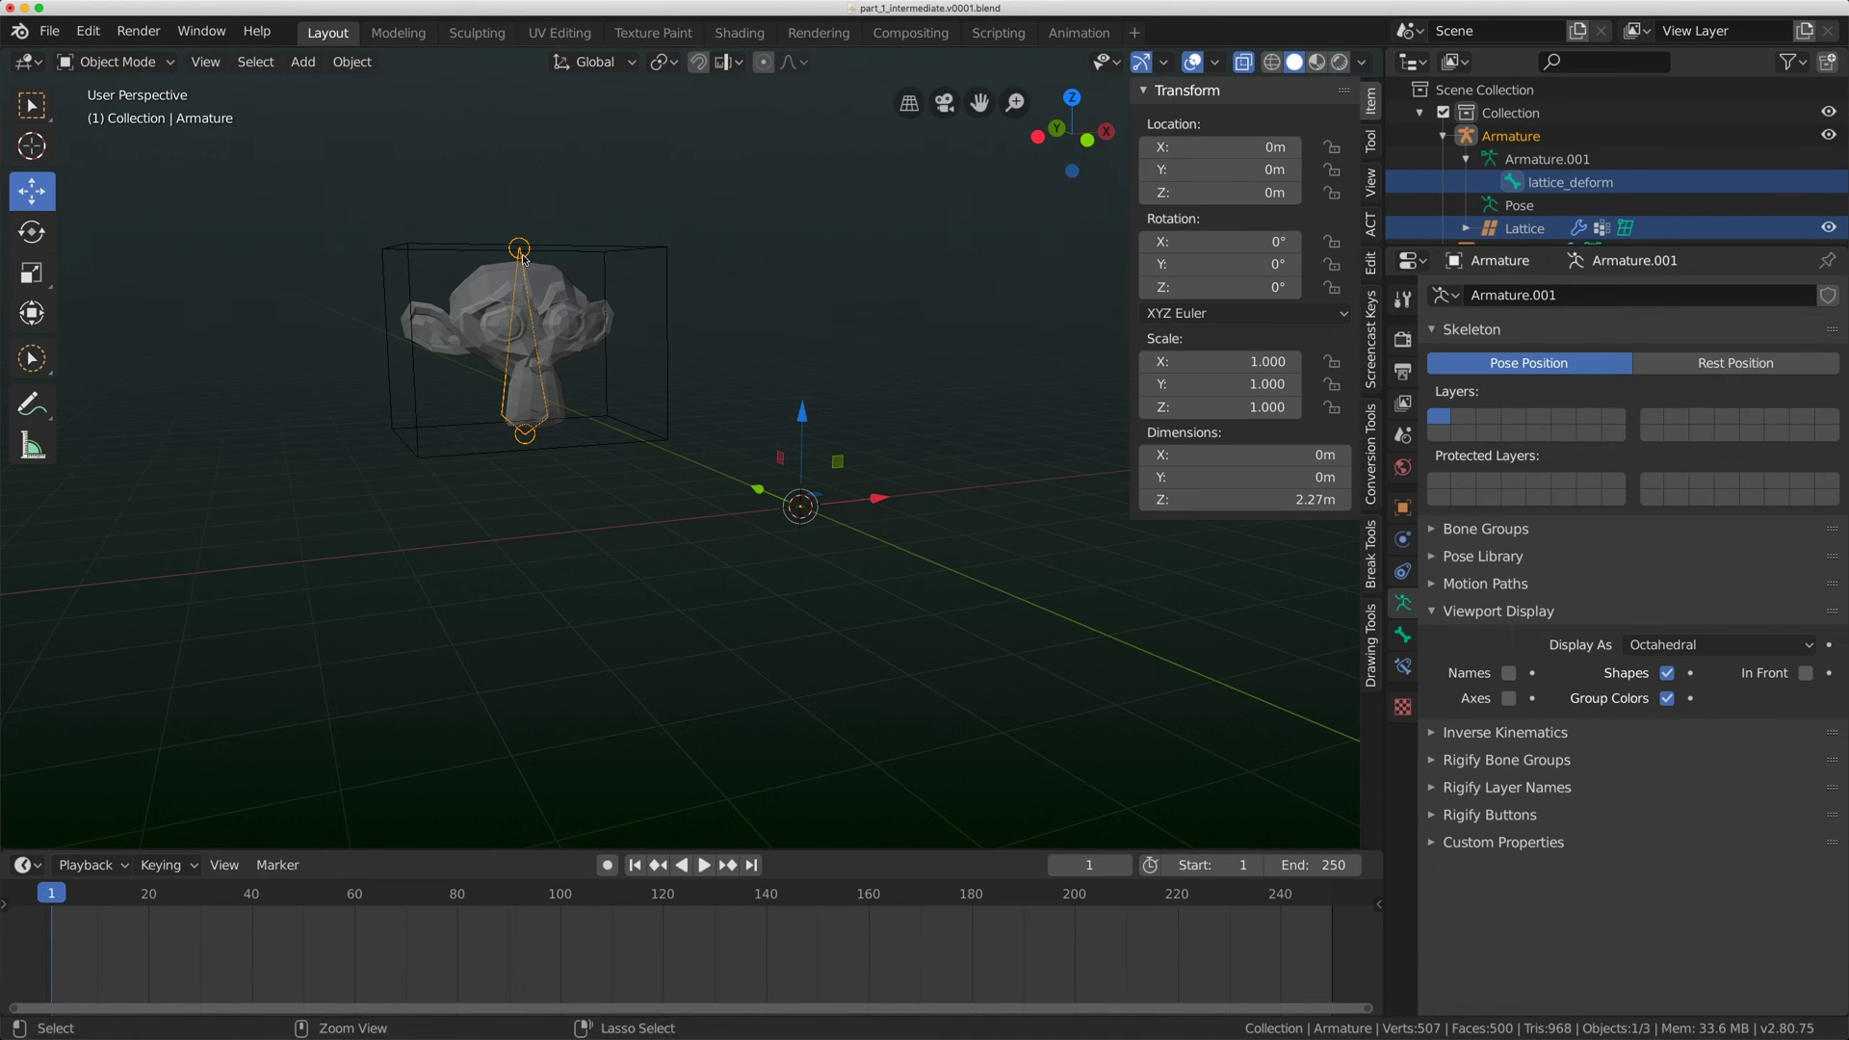
# Enter Pose Mode and test-move the bone from side and front views, cancelling each move.
pyautogui.hotkey('ctrl', 'Tab')
pyautogui.press('g')
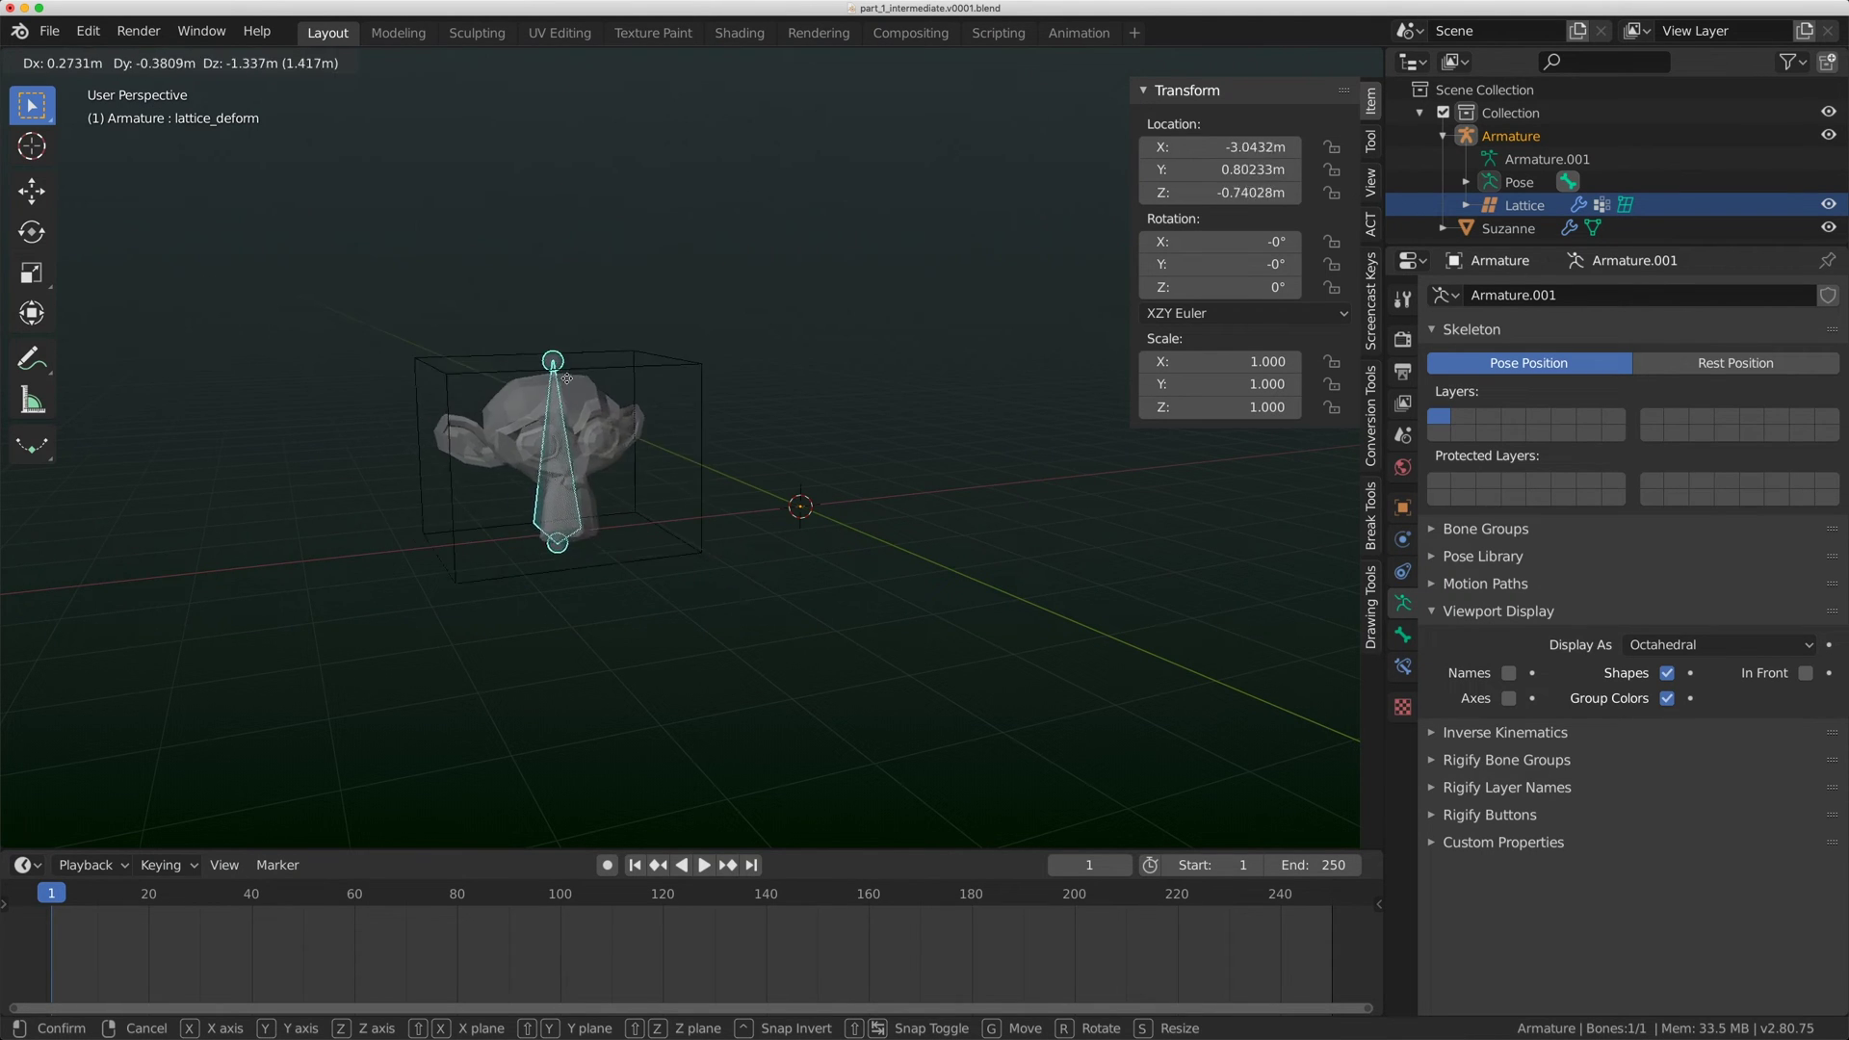
pyautogui.press('Escape')
pyautogui.press('KP_3')
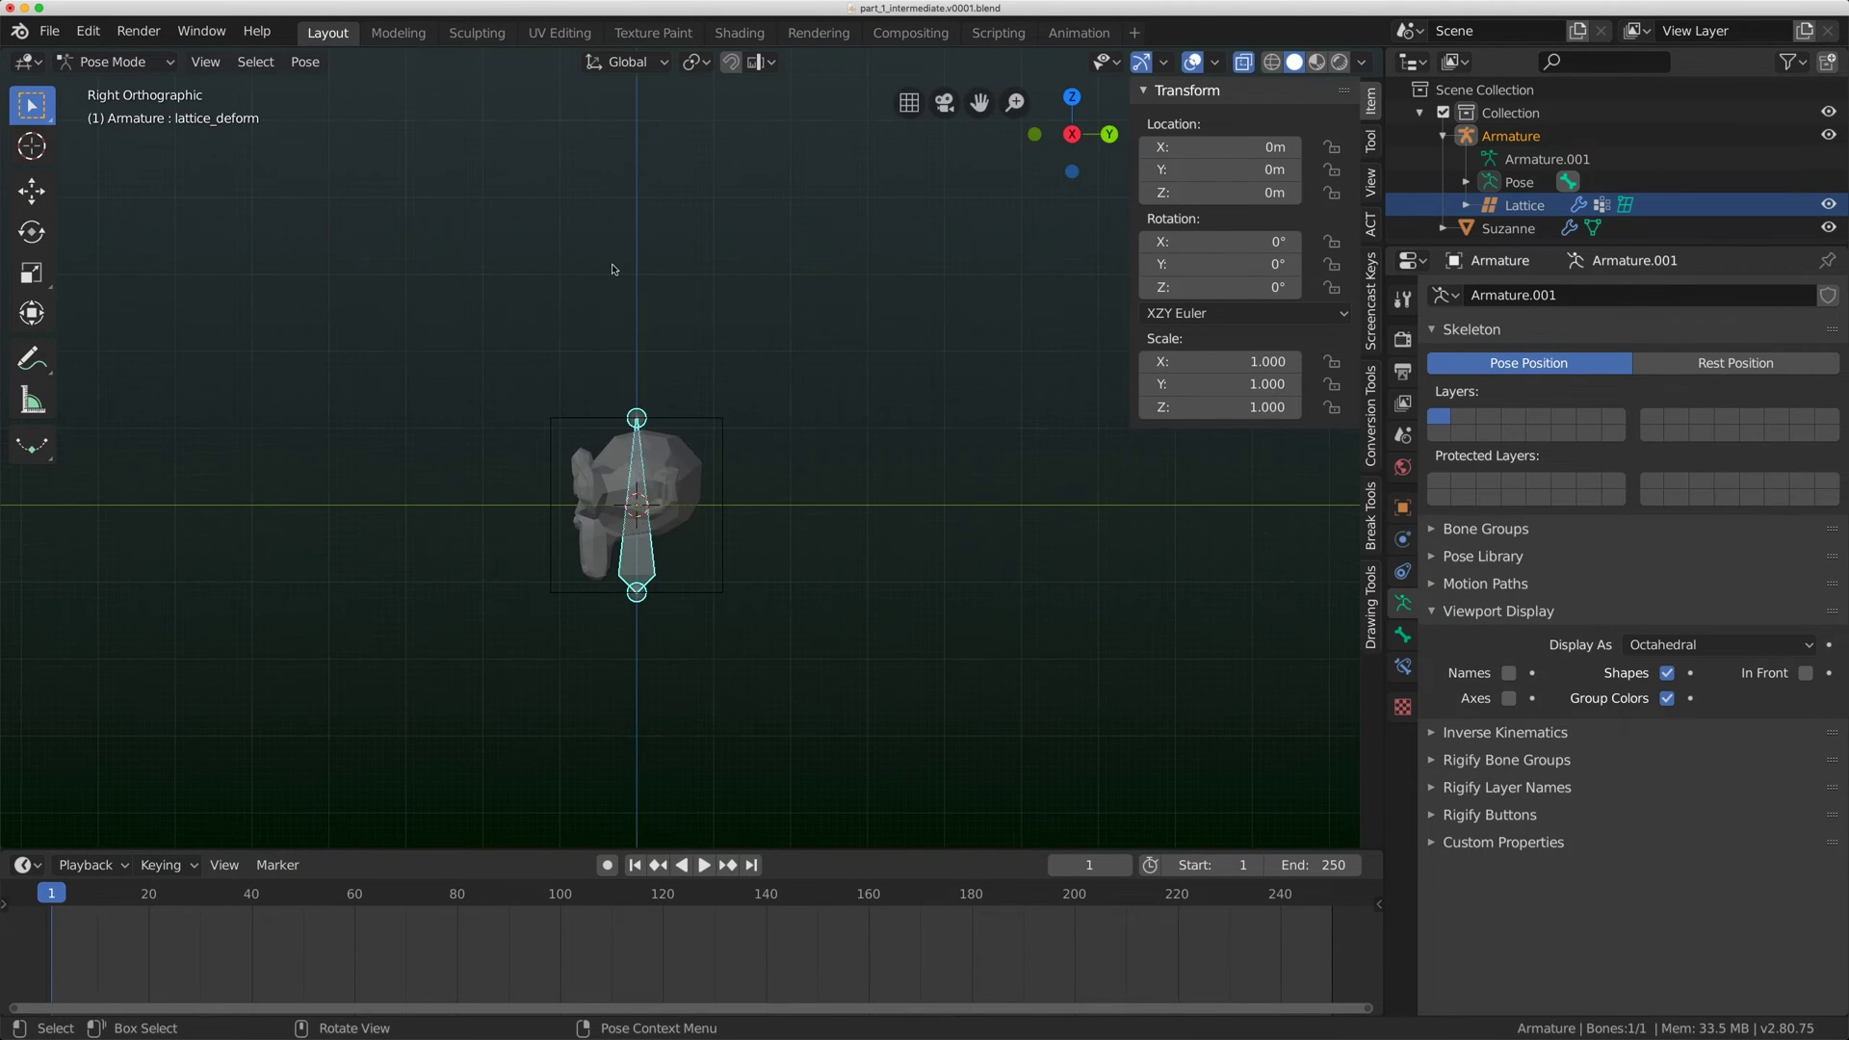
pyautogui.press('KP_1')
pyautogui.scroll(3, 769, 416)
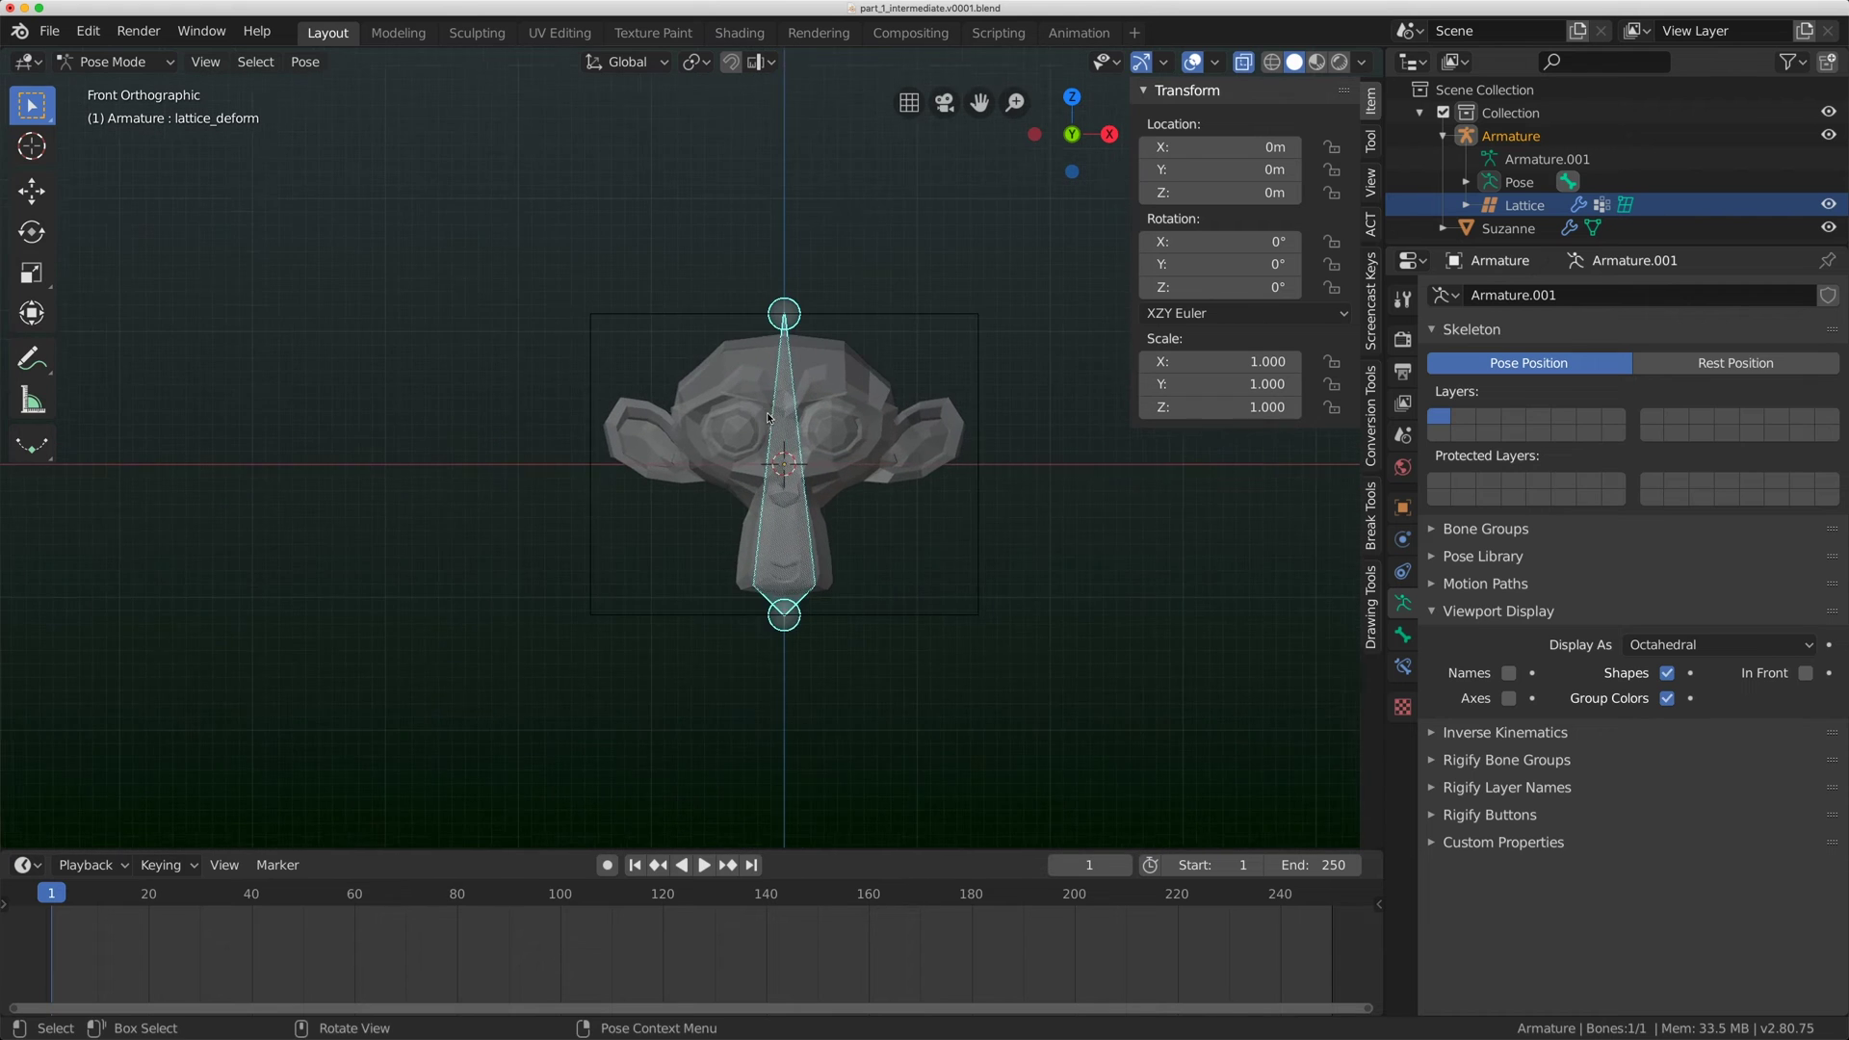
pyautogui.press('g')
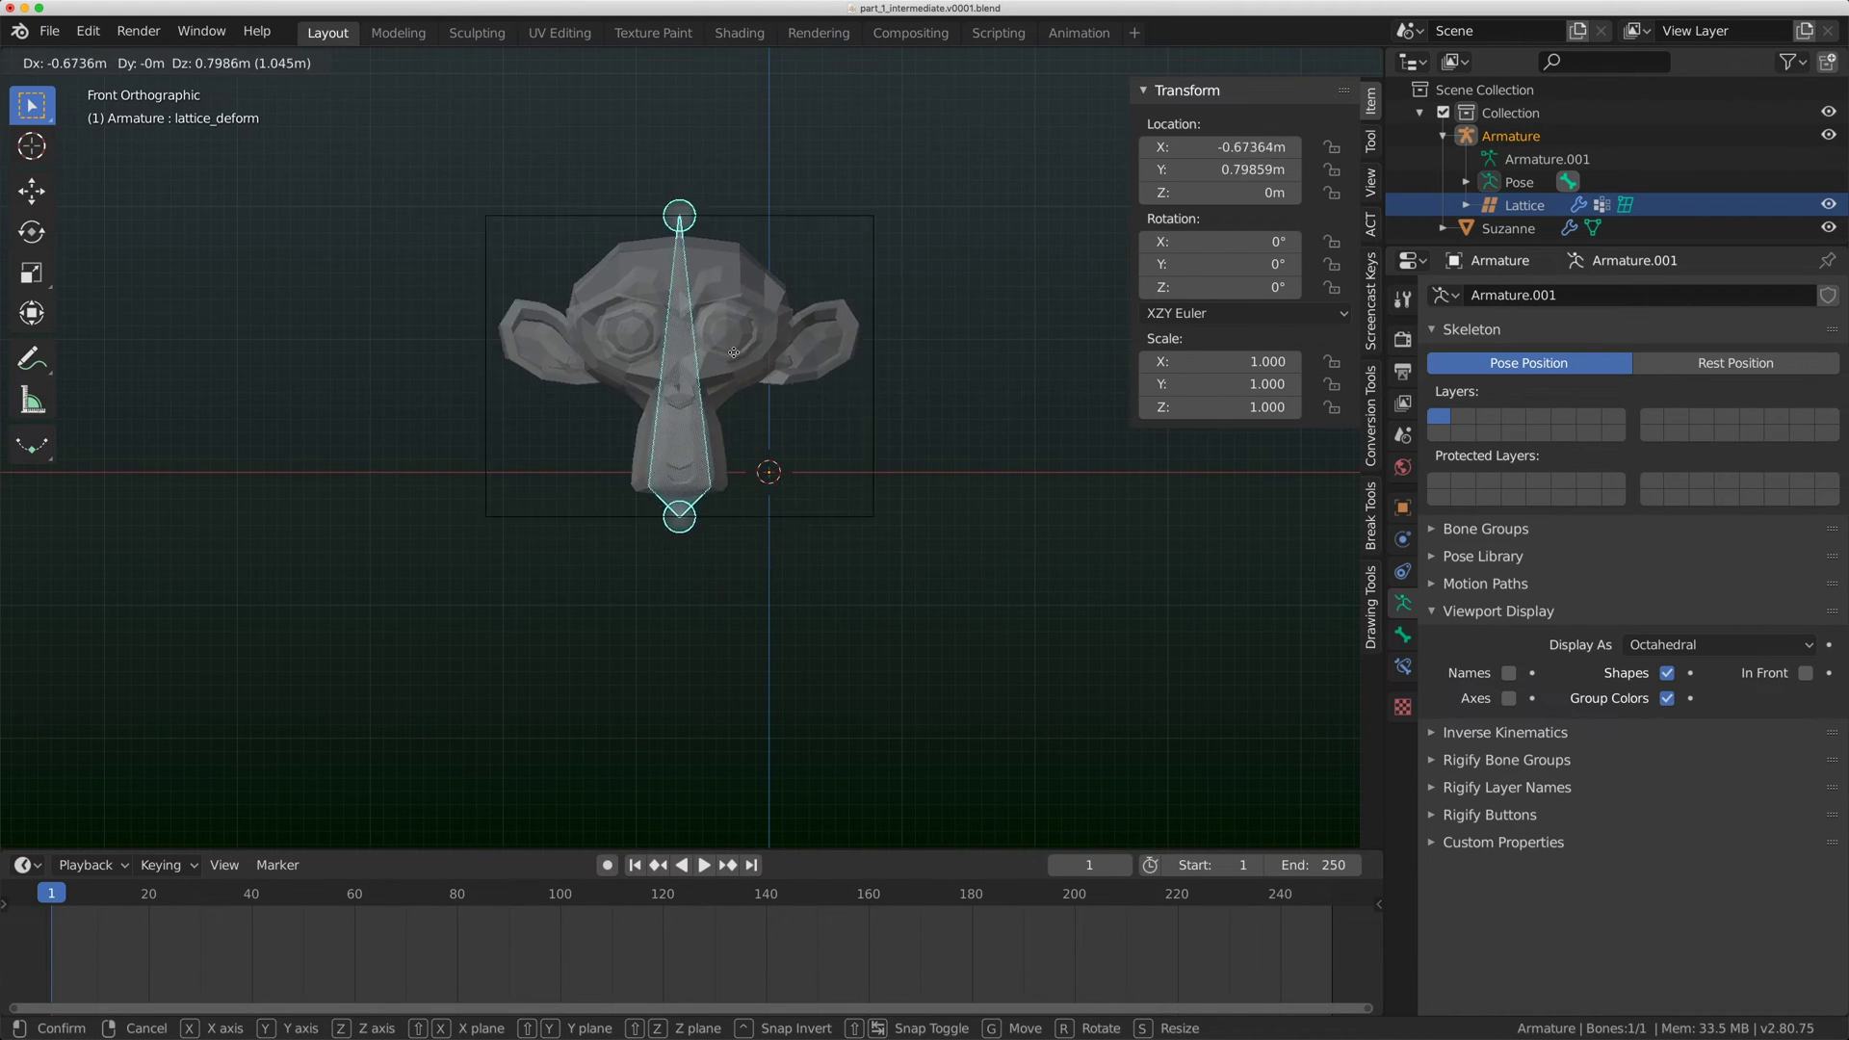
pyautogui.press('Escape')
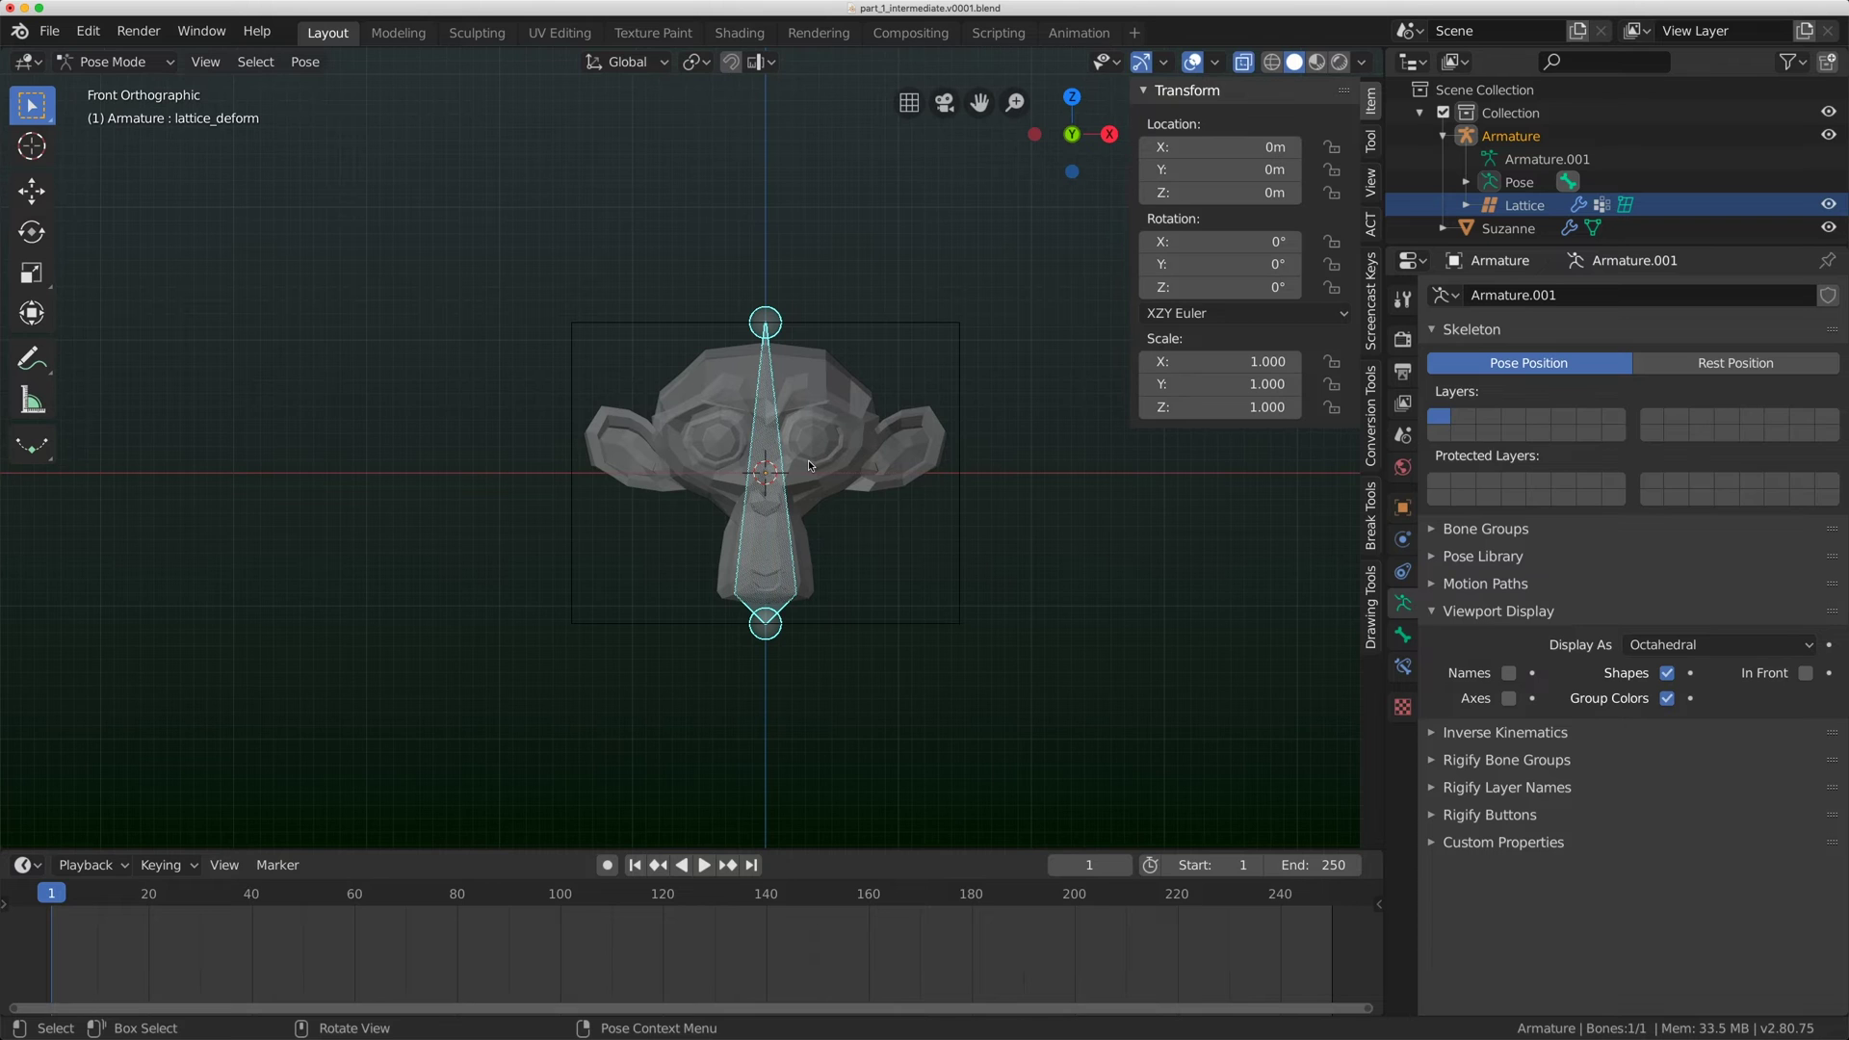
# Reselect the bone and test-scale it, then return to Object Mode in front view.
pyautogui.click(868, 327)
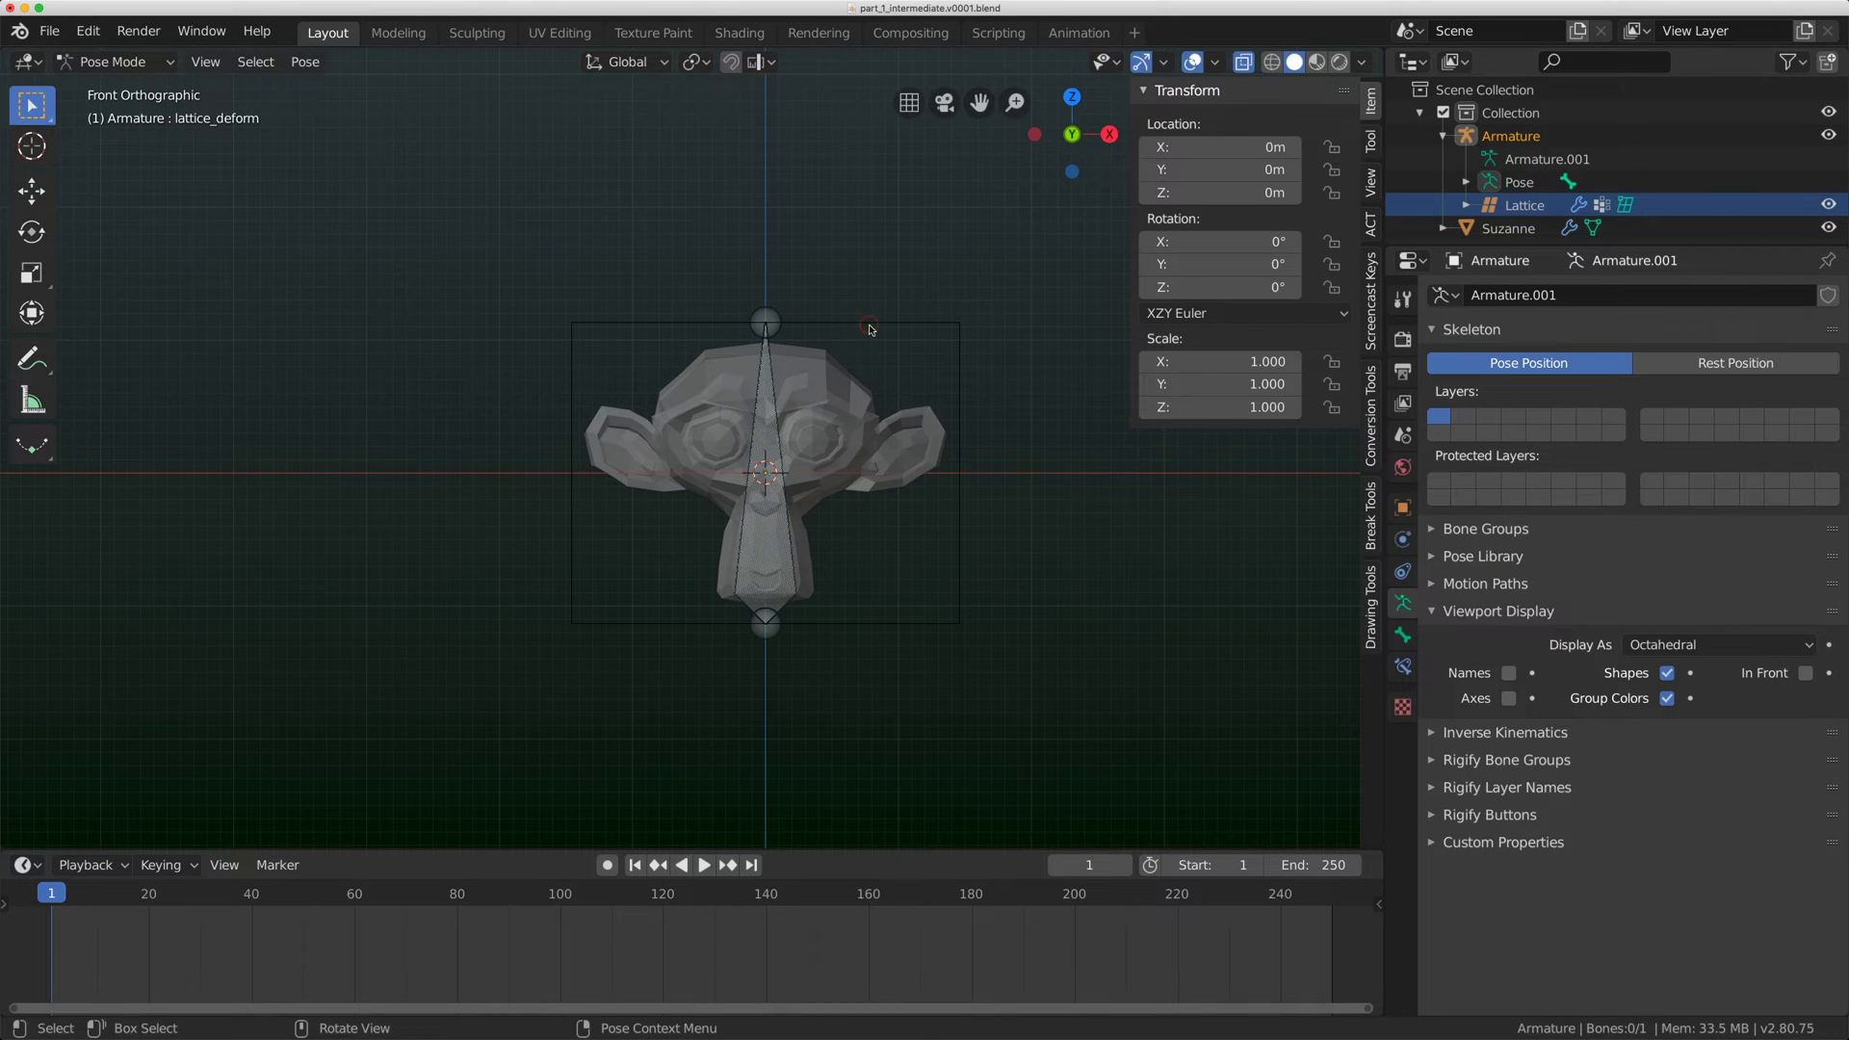
pyautogui.click(773, 342)
pyautogui.press('s')
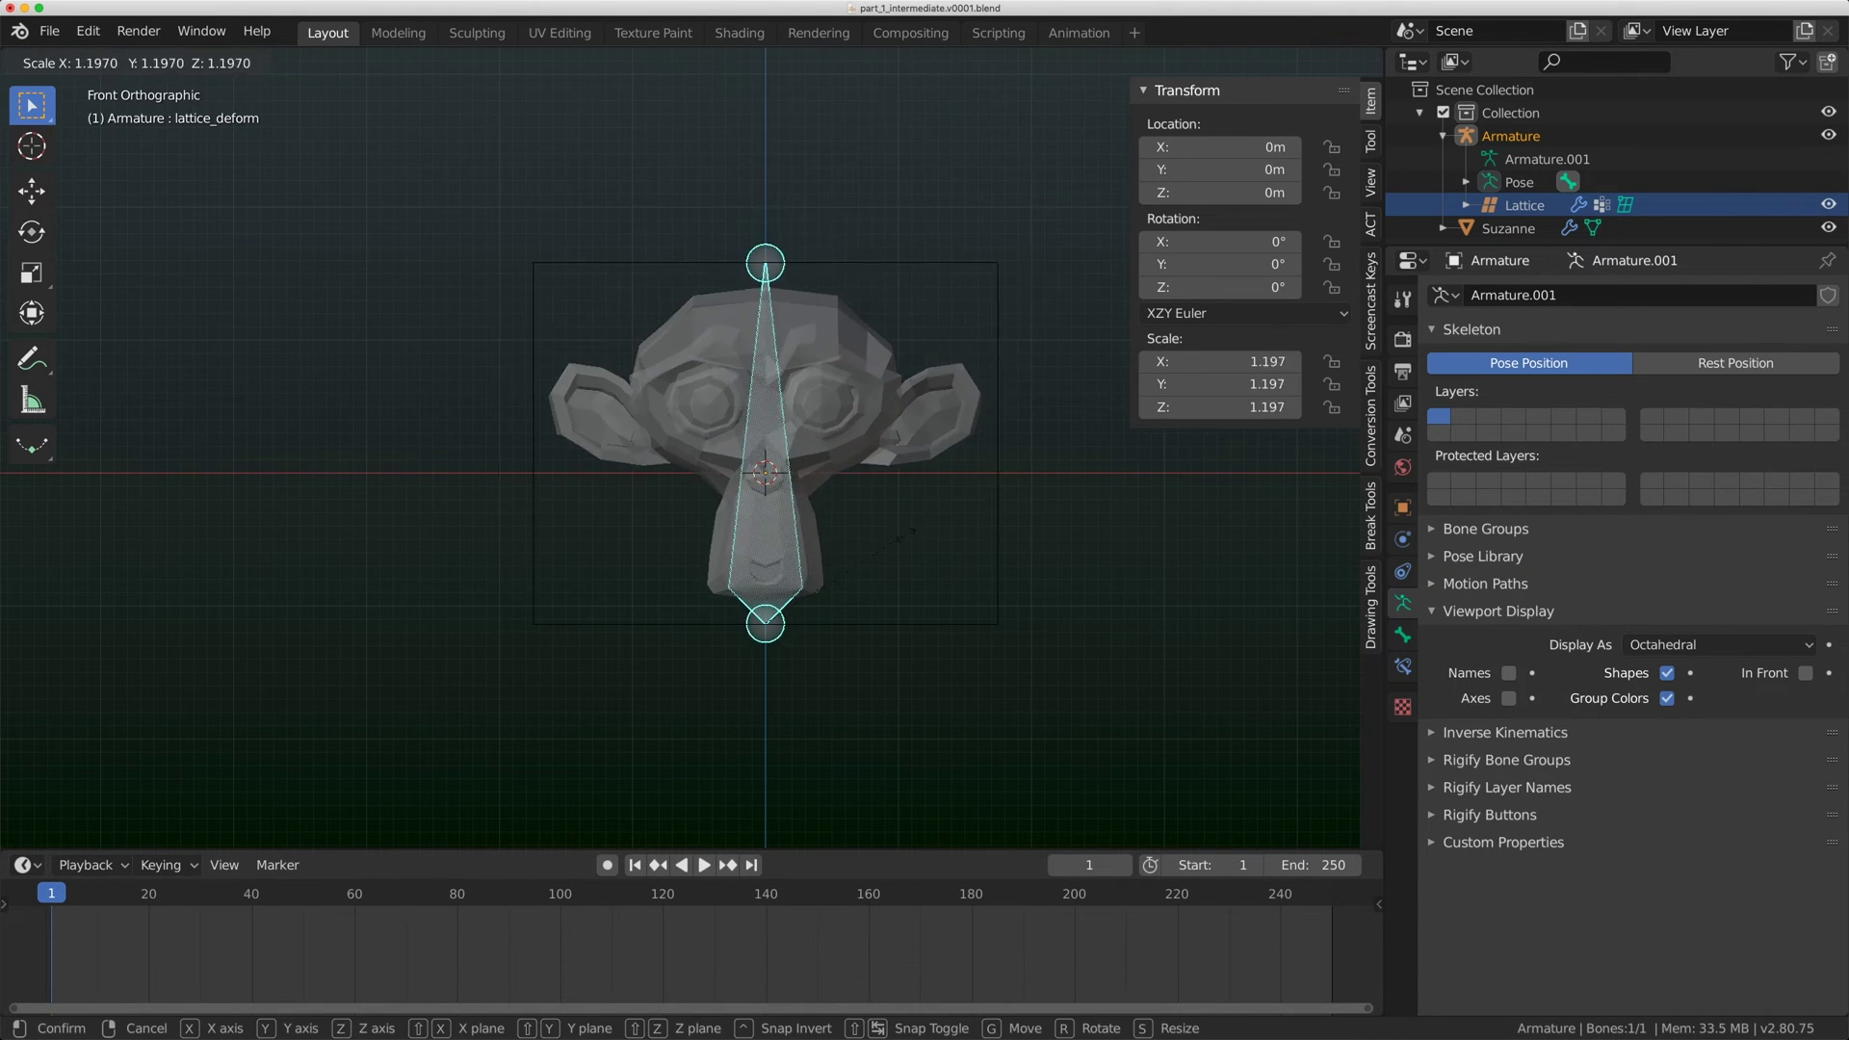
pyautogui.press('Escape')
pyautogui.press('s')
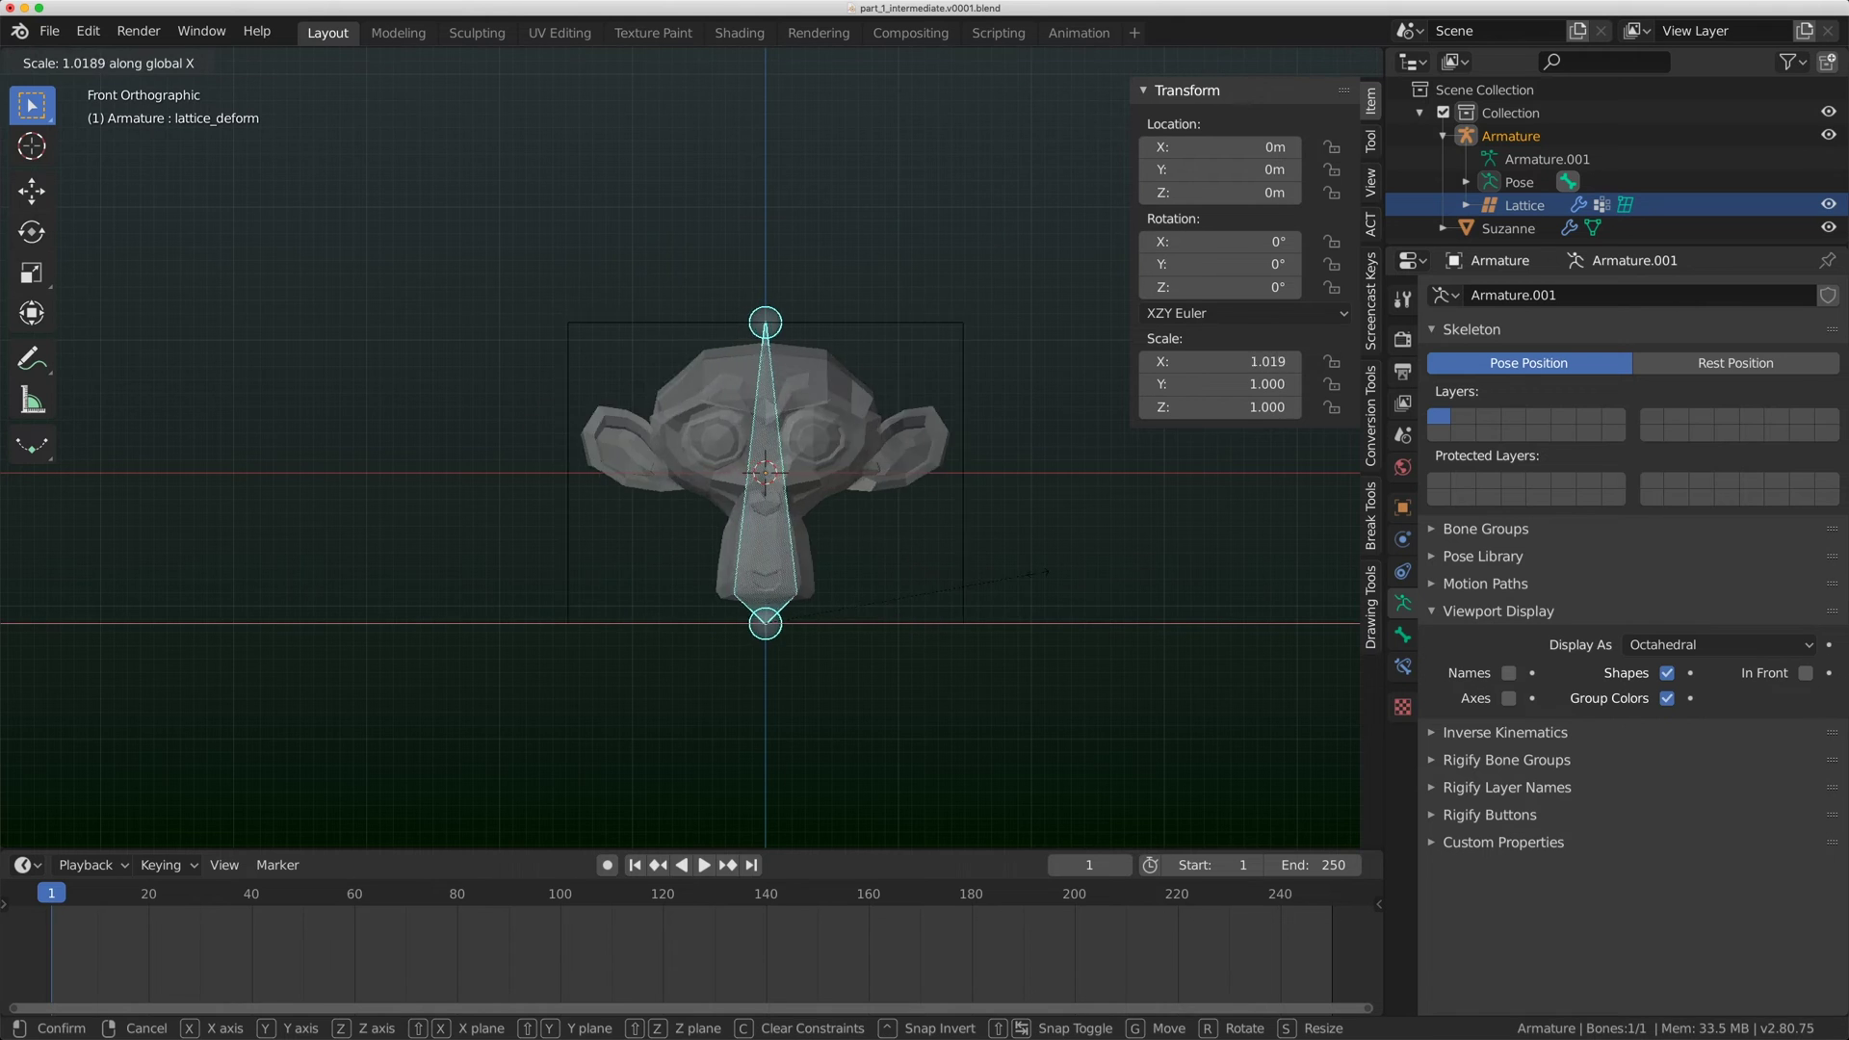
pyautogui.press('Escape')
pyautogui.moveTo(884, 715); pyautogui.dragTo(902, 524, button='middle')
pyautogui.press('s')
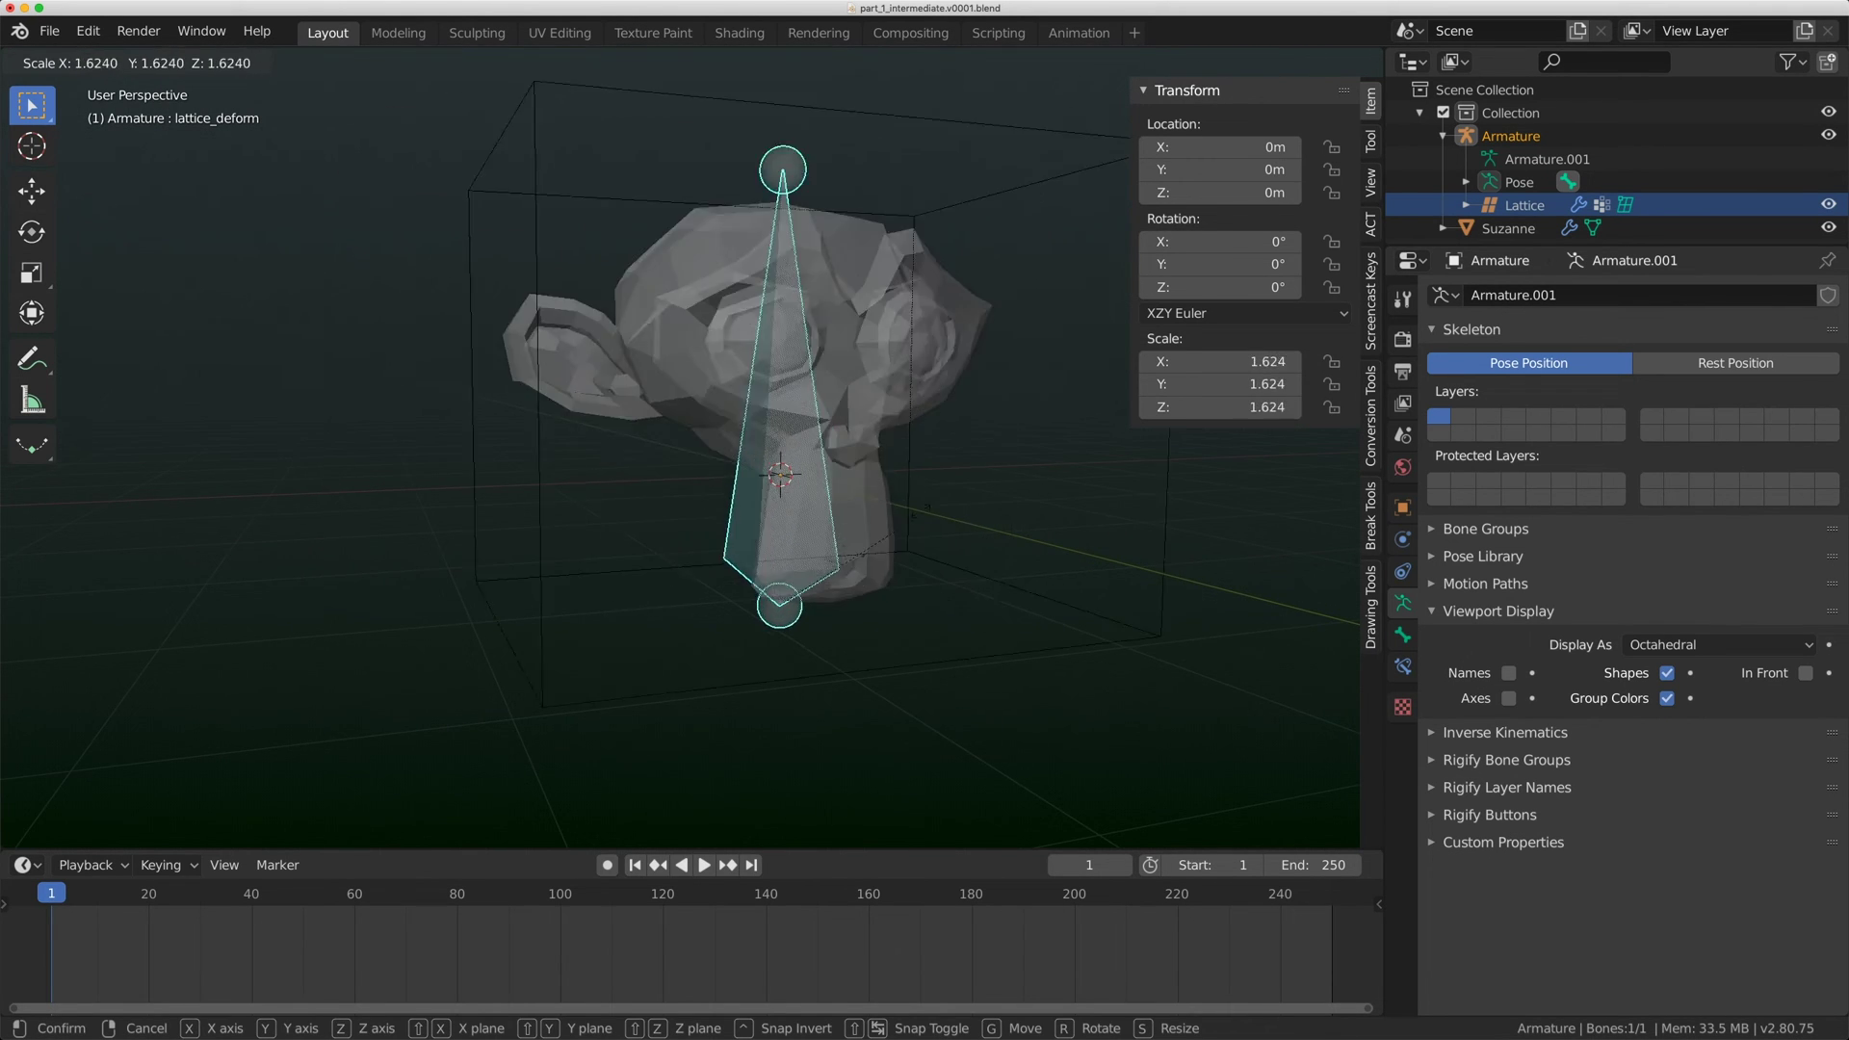
pyautogui.press('Escape')
pyautogui.hotkey('ctrl', 'Tab')
pyautogui.press('KP_1')
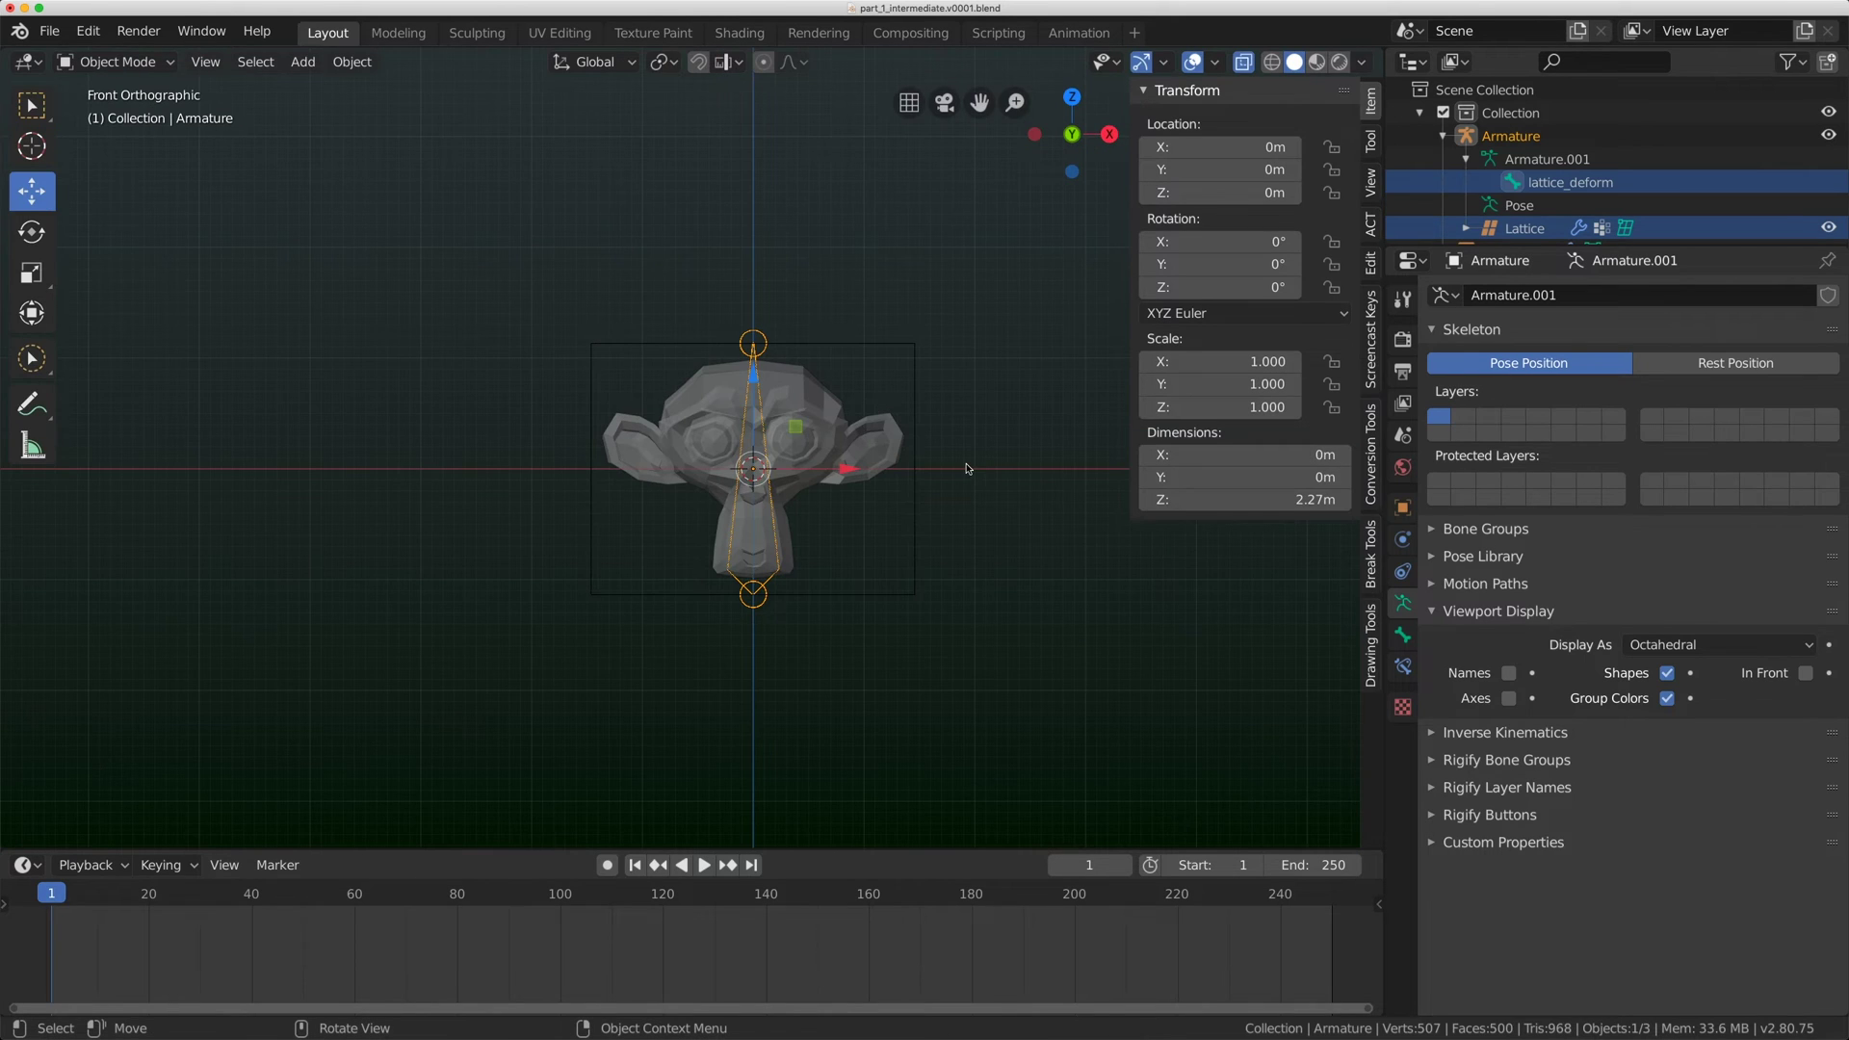
# Set the armature's Display As to B-Bone and show lattice_deform's Bendy Bones panel.
pyautogui.click(1402, 635)
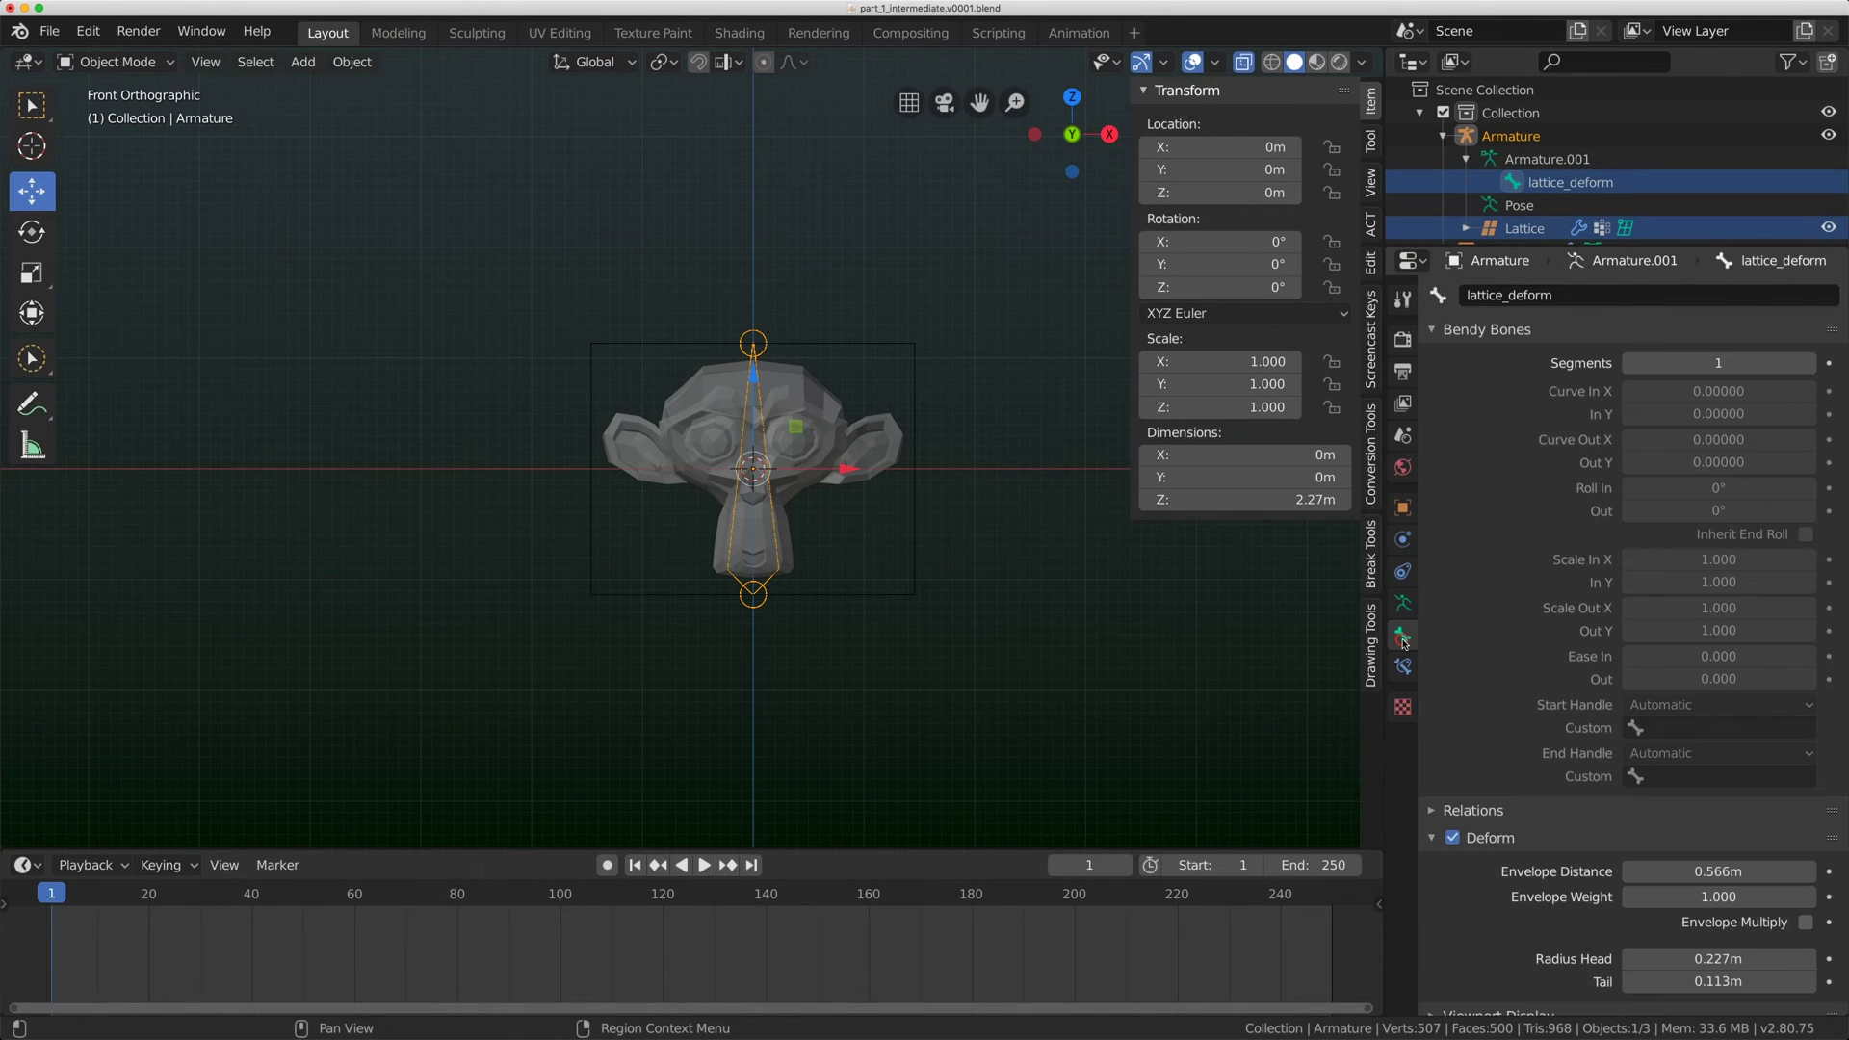
pyautogui.click(1404, 604)
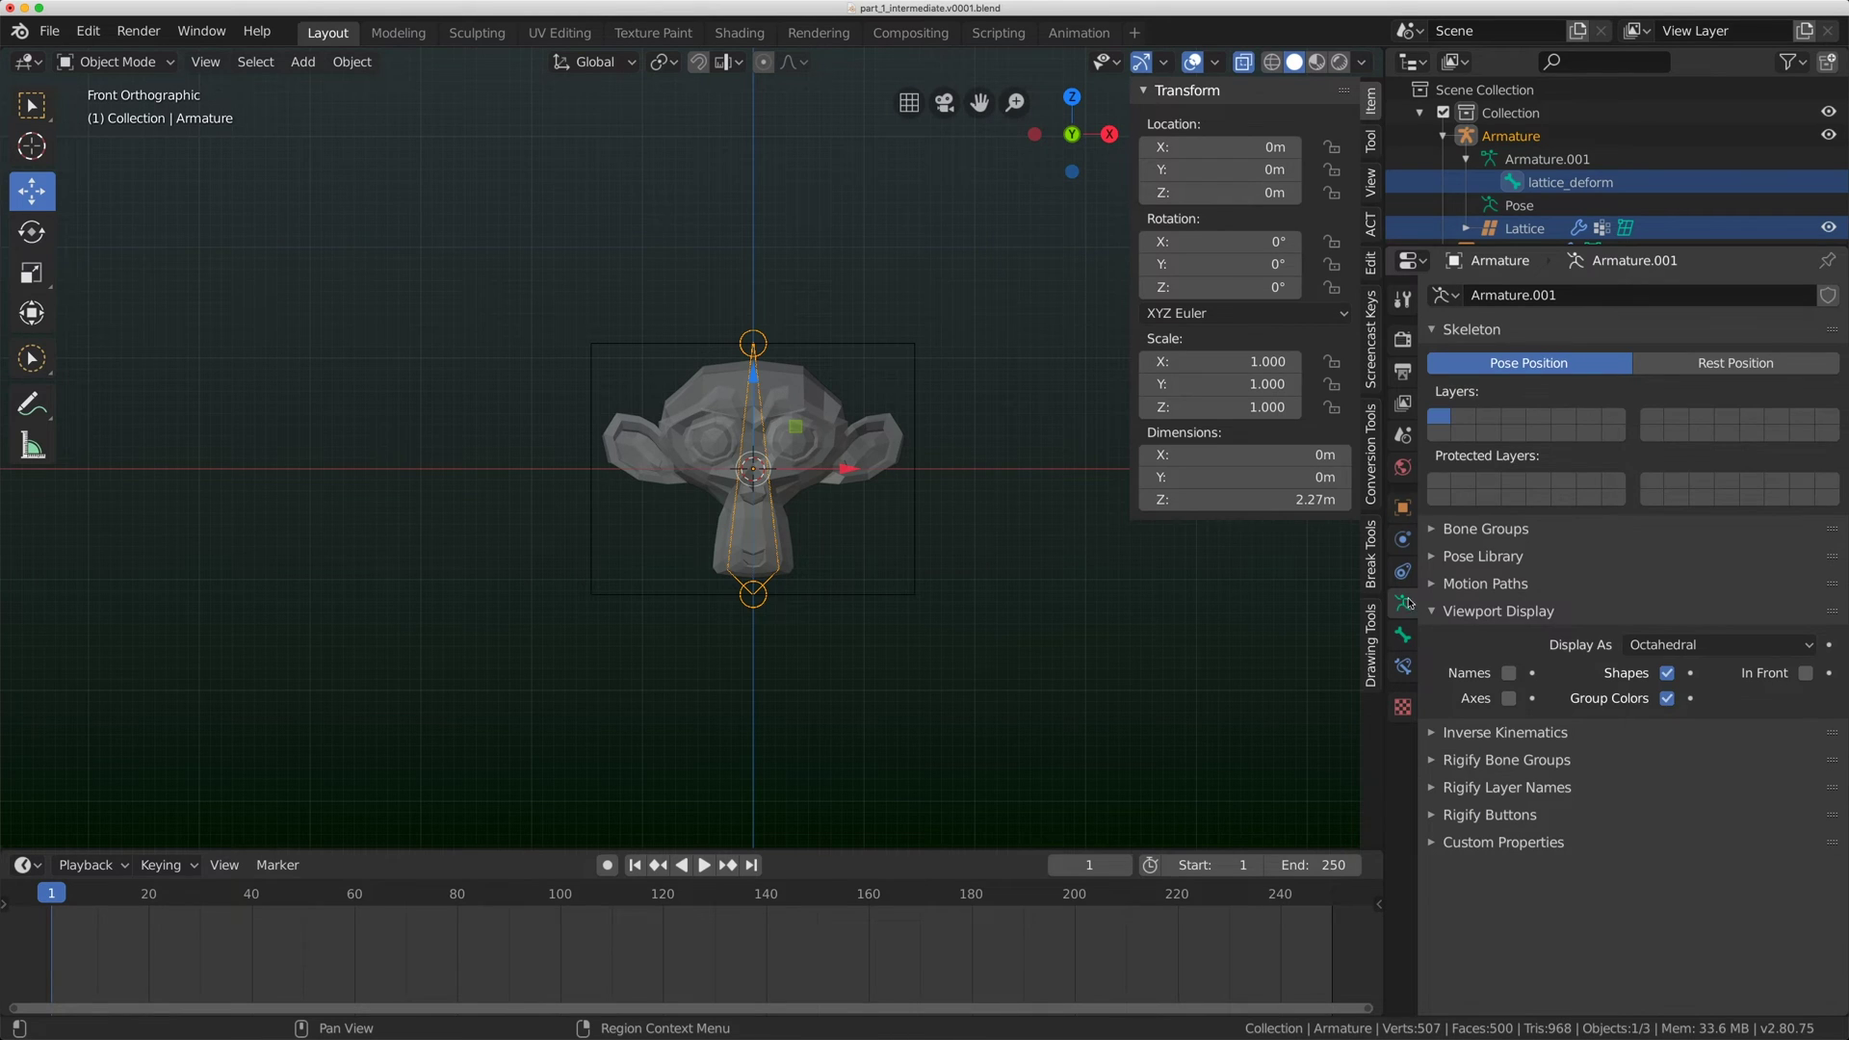
pyautogui.click(1661, 647)
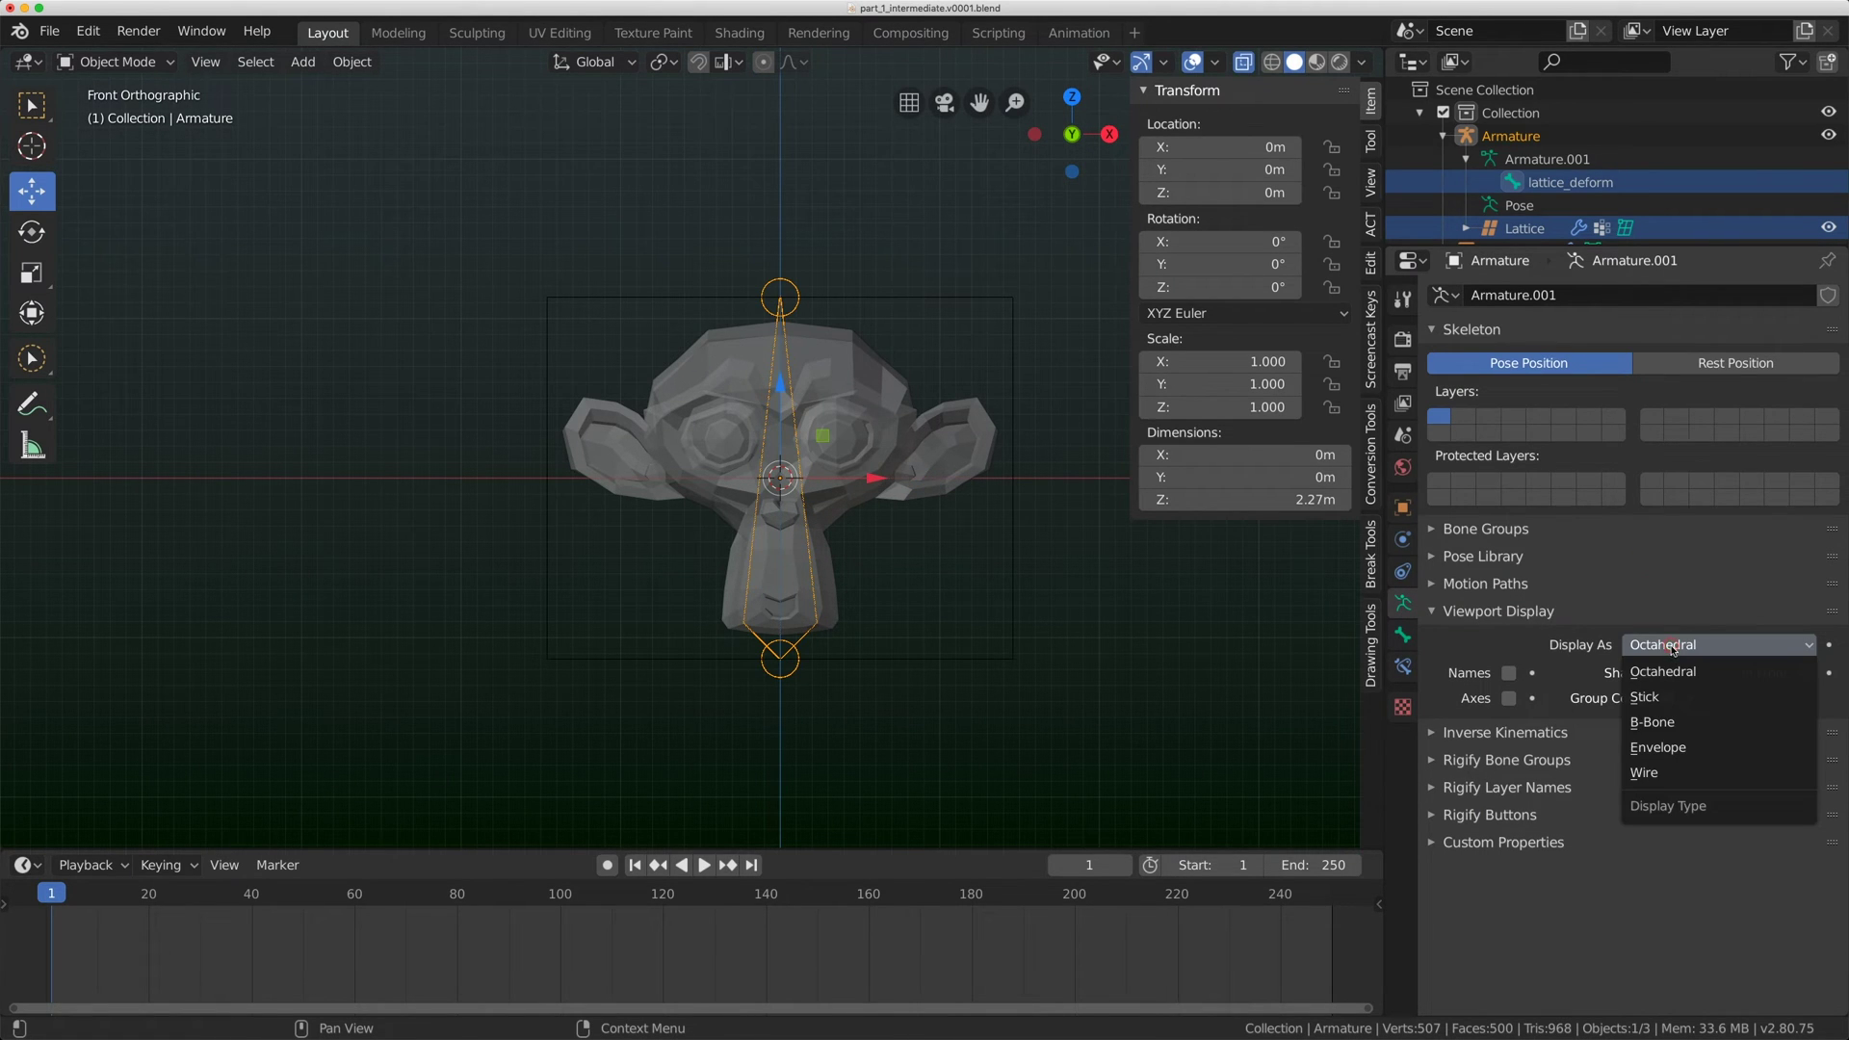
pyautogui.click(1674, 723)
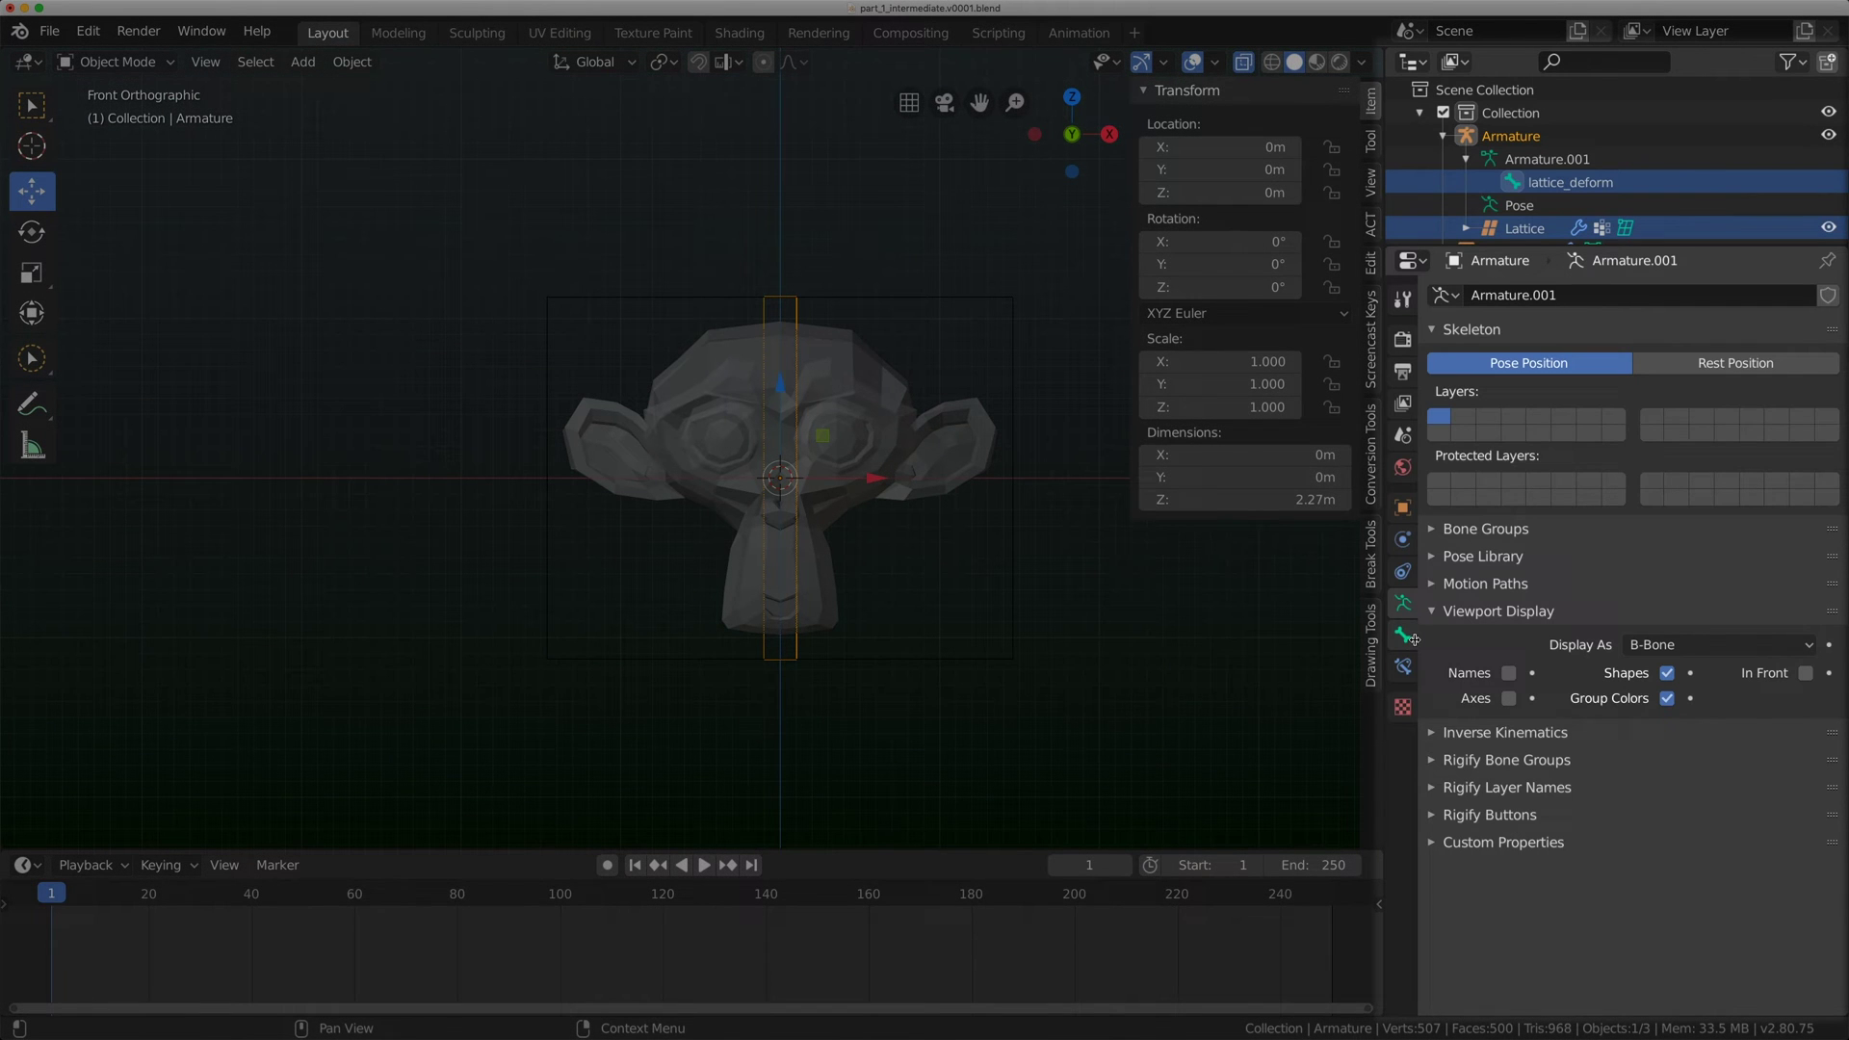
pyautogui.click(1403, 637)
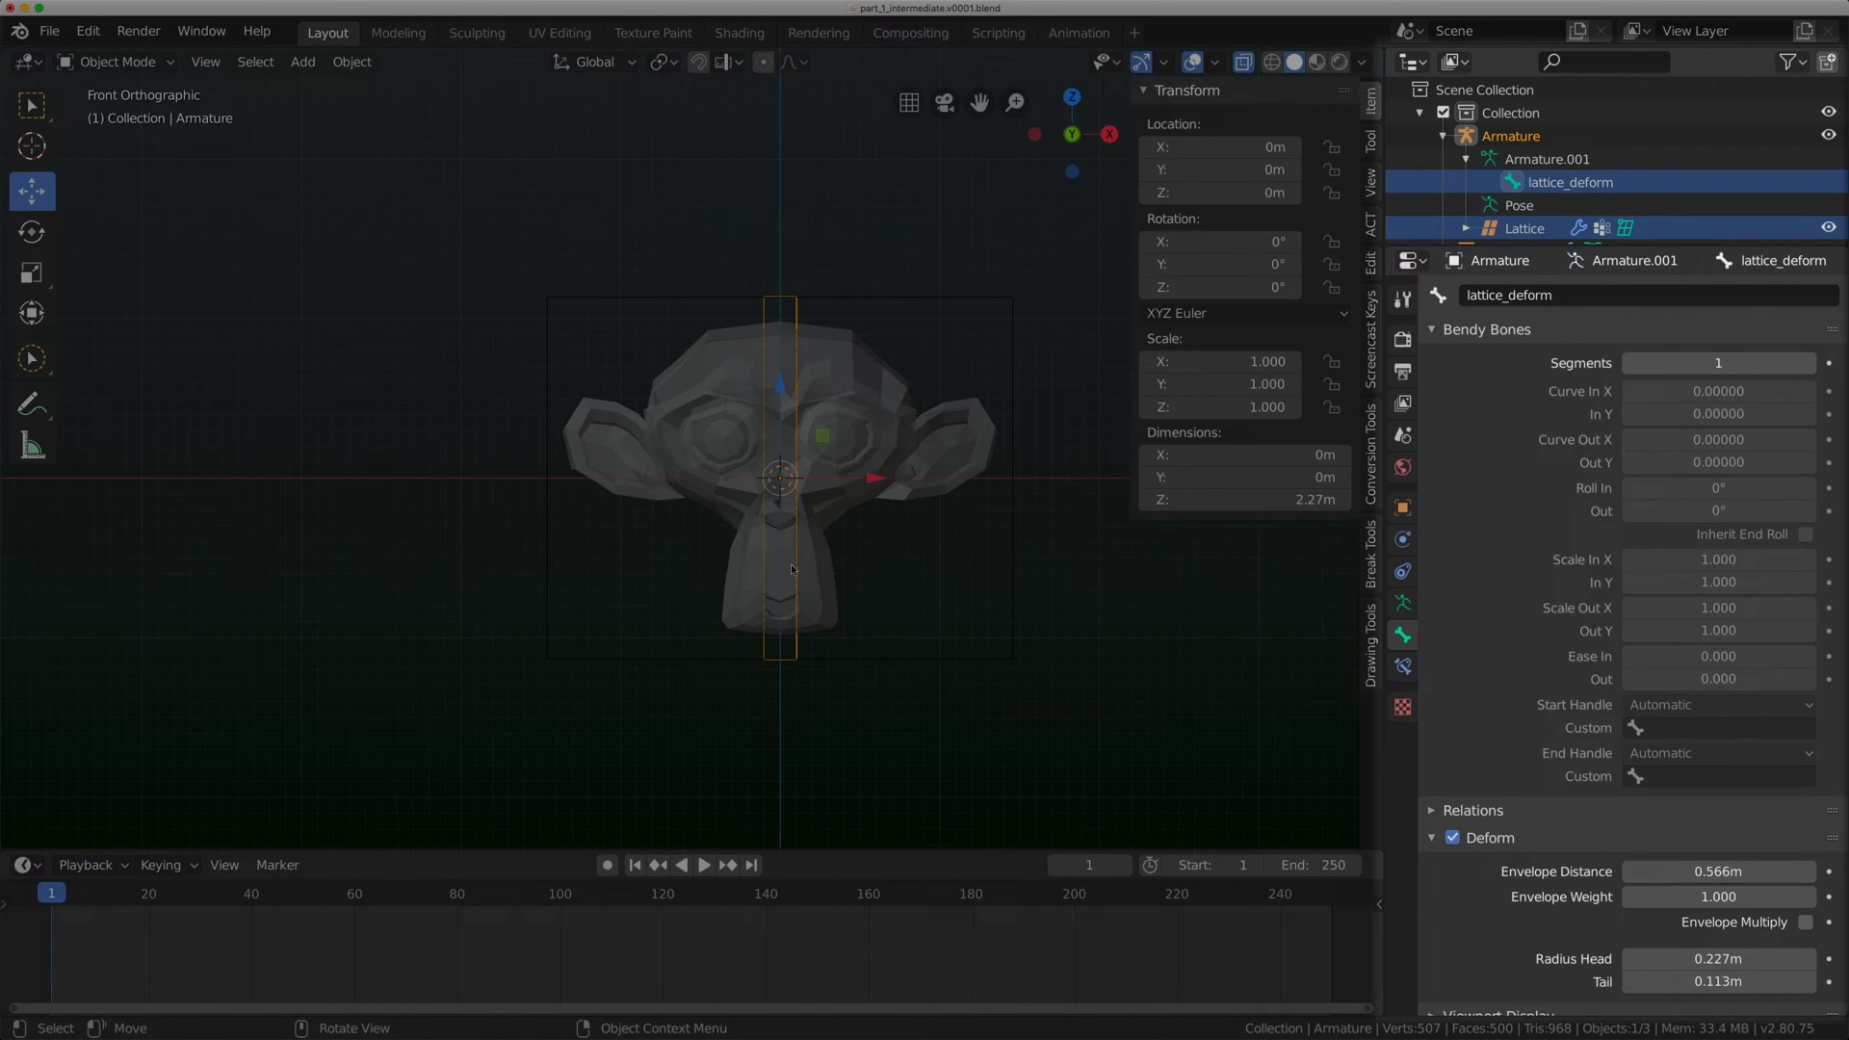
# Raise the lattice_deform bone's Bendy Bones Segments to 18.
pyautogui.click(1688, 364)
pyautogui.moveTo(1688, 364)
pyautogui.mouseDown()
pyautogui.moveTo(1709, 364)
pyautogui.moveTo(1690, 364)
pyautogui.mouseUp()
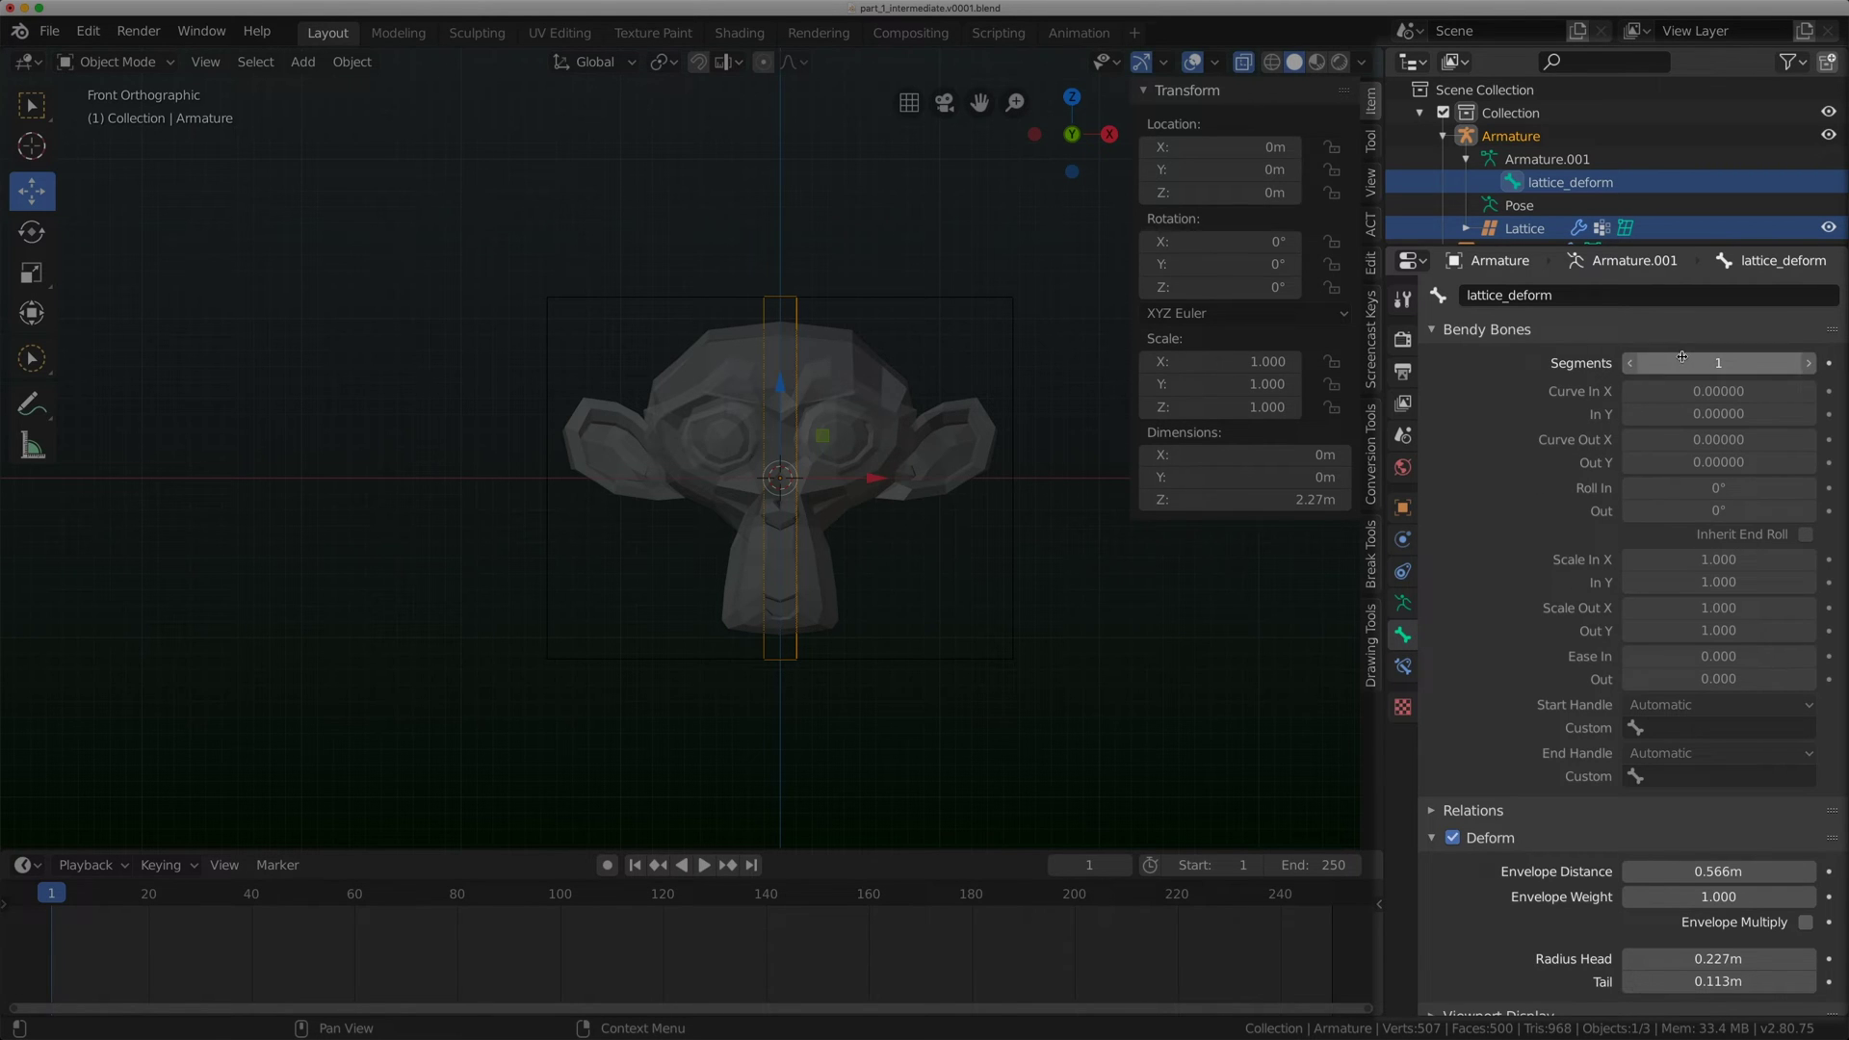
pyautogui.click(1810, 363)
pyautogui.click(1810, 363)
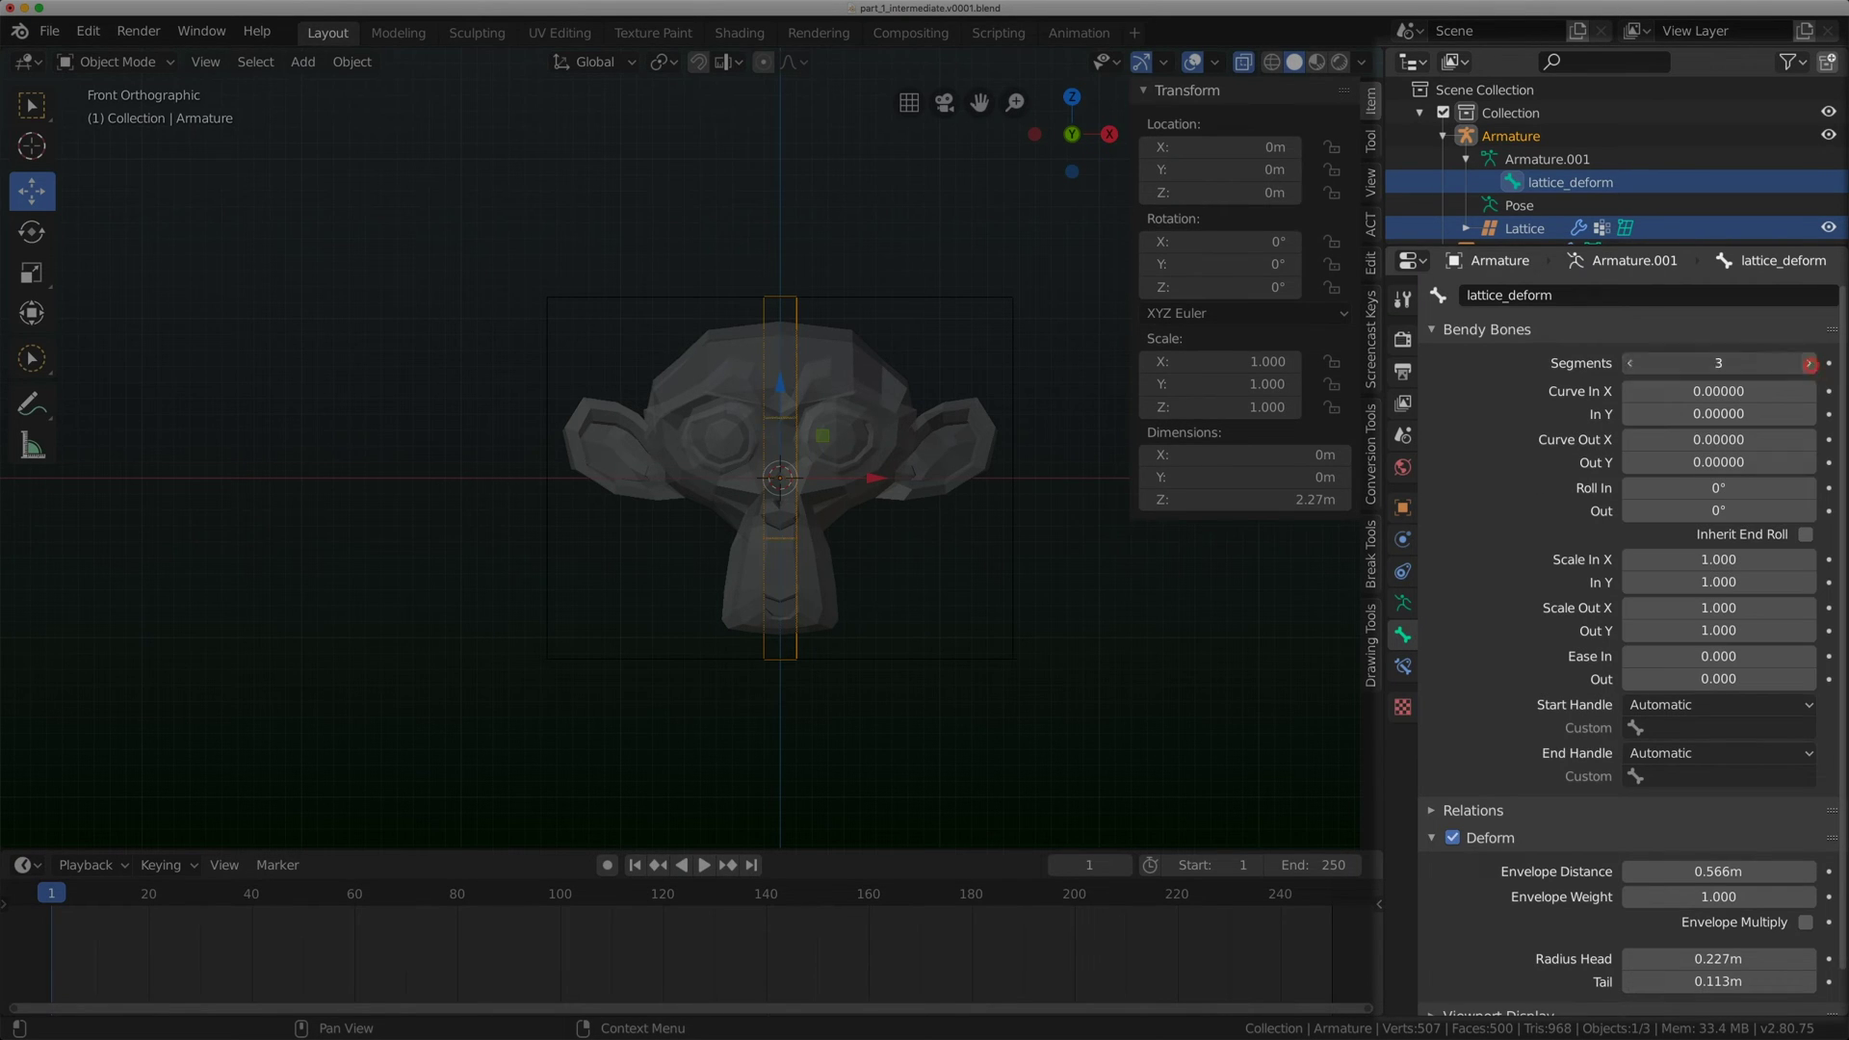
pyautogui.click(1809, 363)
pyautogui.click(1810, 363)
pyautogui.click(1809, 363)
pyautogui.click(1809, 364)
pyautogui.click(1810, 363)
pyautogui.click(1809, 363)
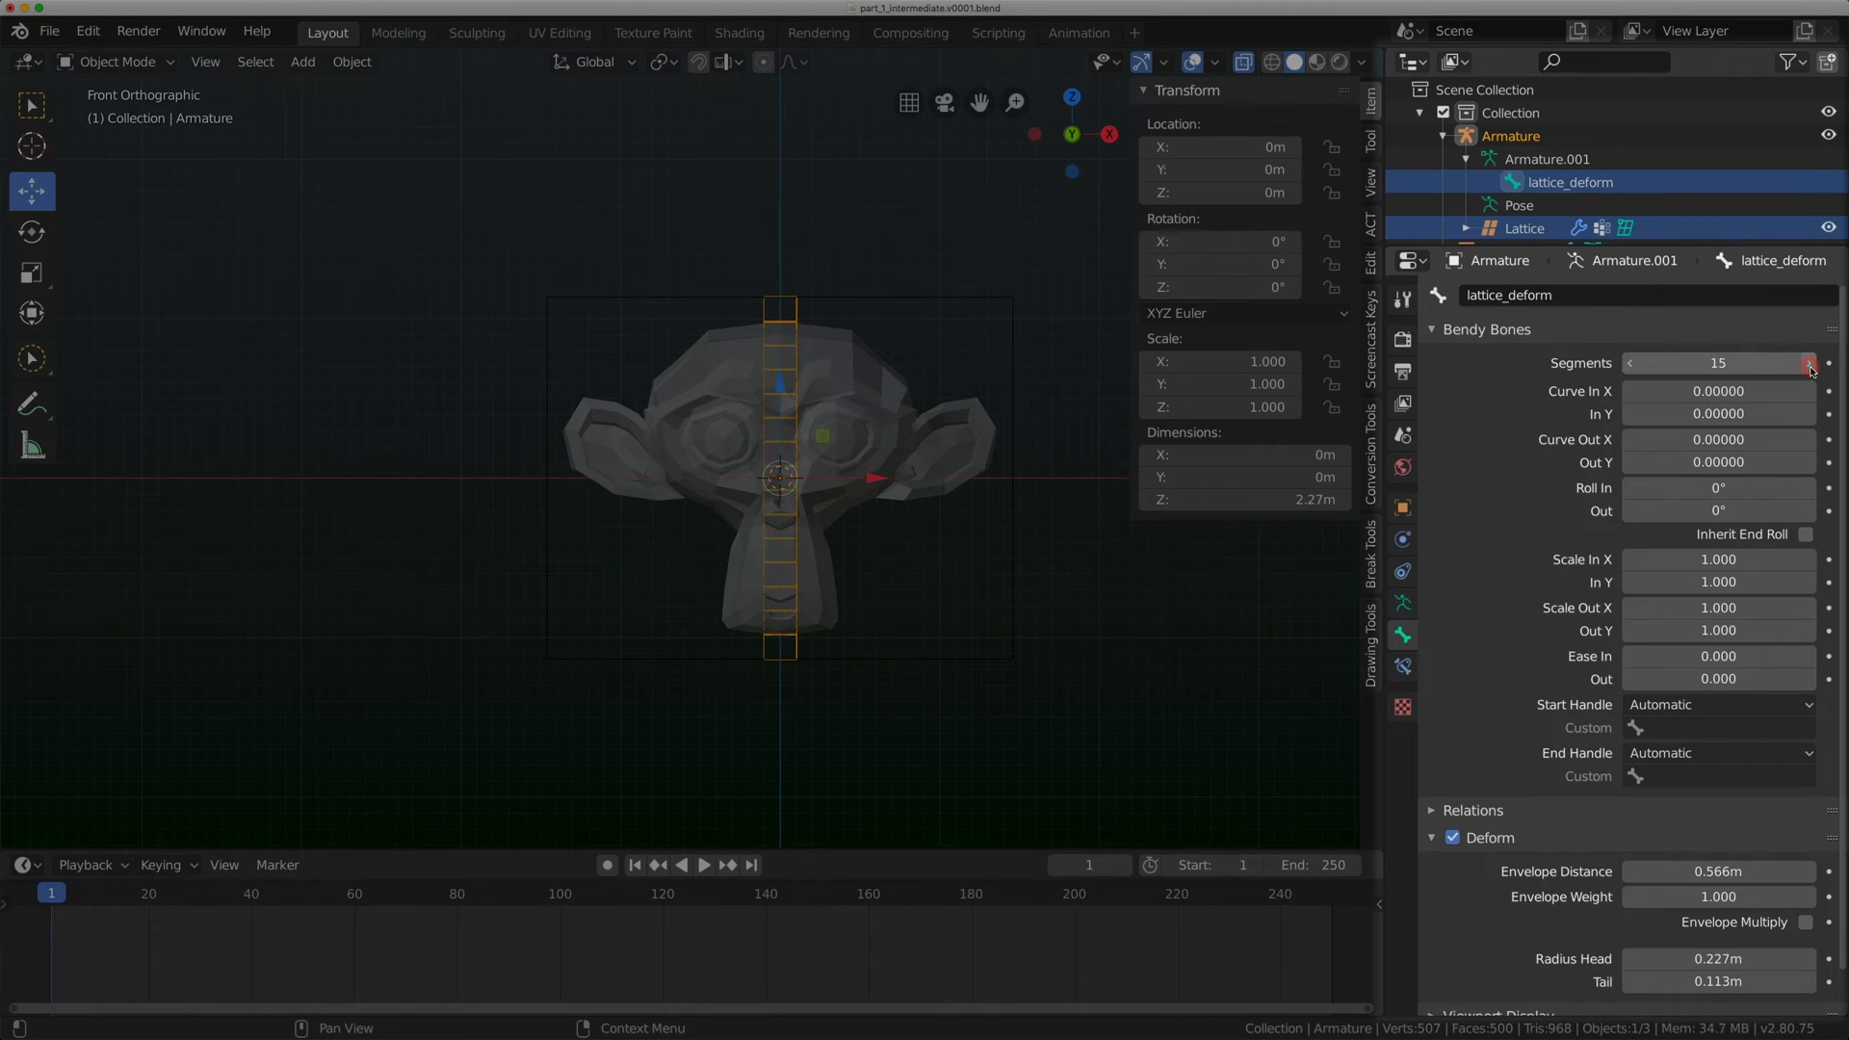
pyautogui.click(1810, 363)
pyautogui.click(1809, 363)
pyautogui.click(1810, 363)
pyautogui.click(1809, 363)
# Test Curve In X at 0.25 and lower, then reset it to 0.
pyautogui.scroll(2, 702, 411)
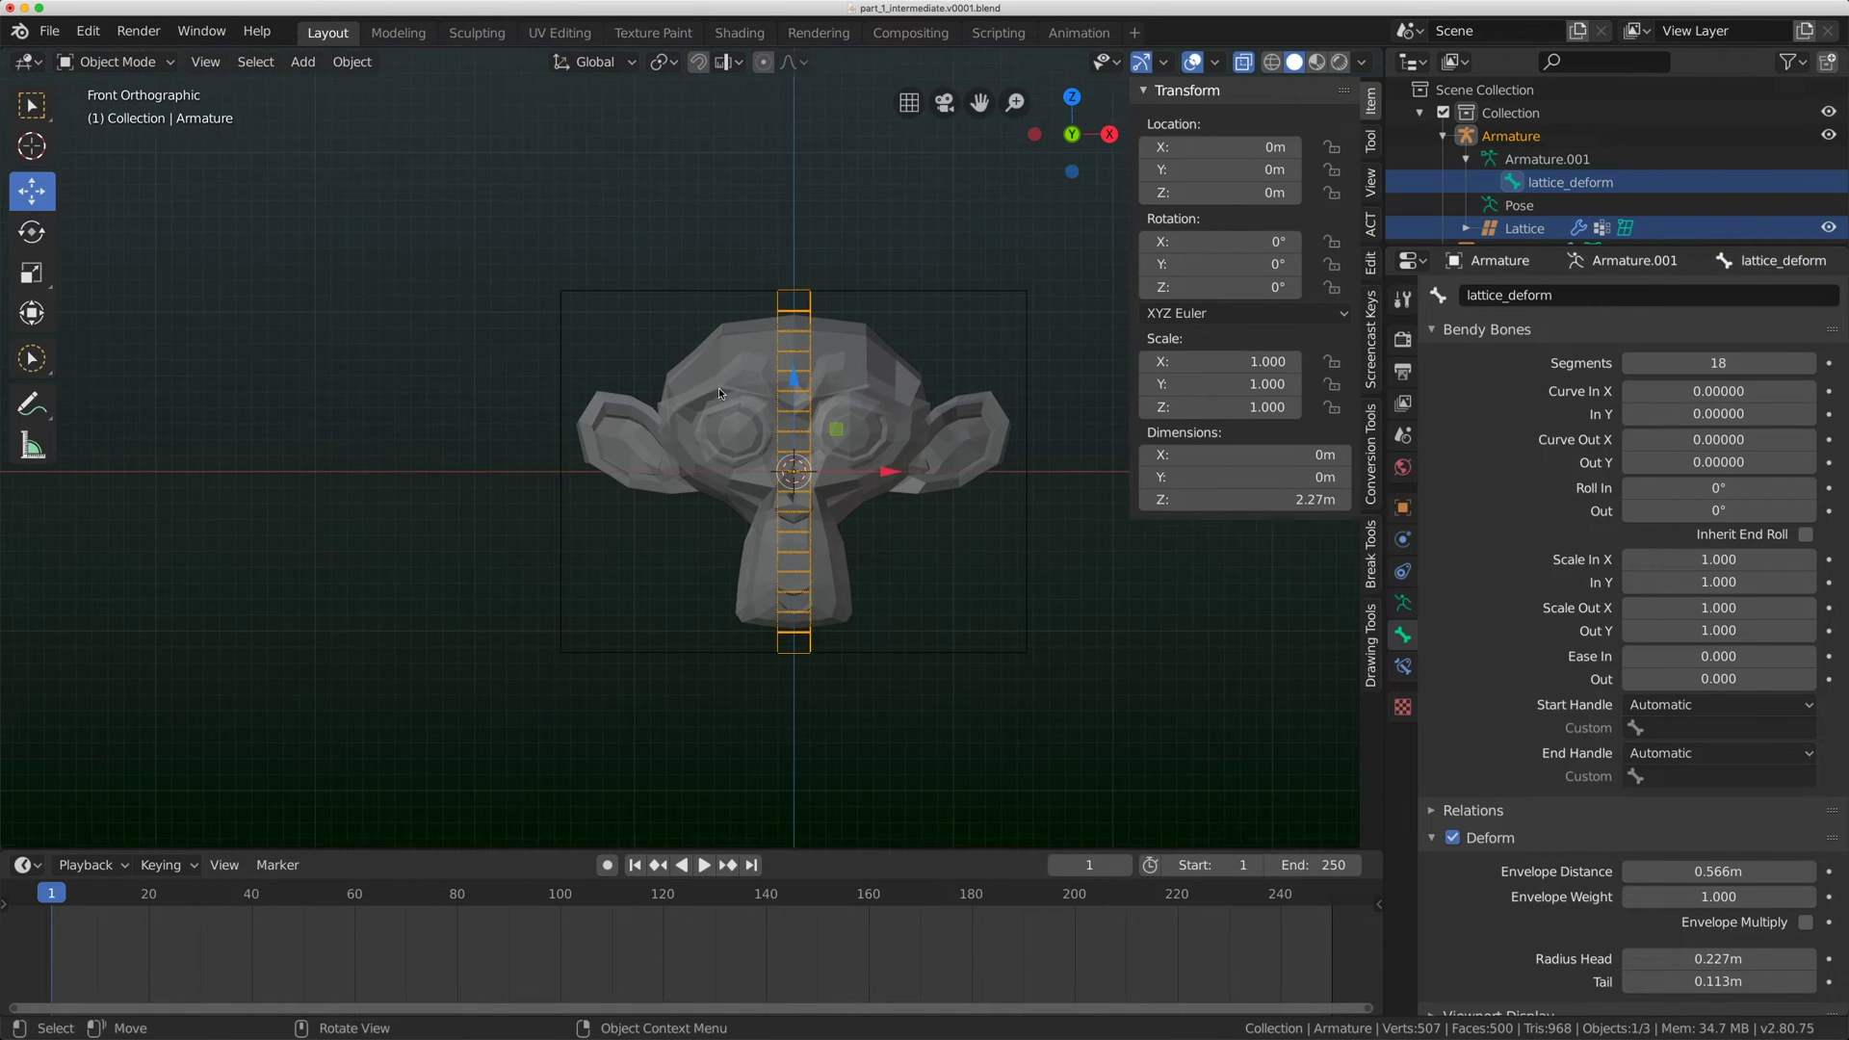
pyautogui.click(1718, 391)
pyautogui.write('0.25')
pyautogui.press('Return')
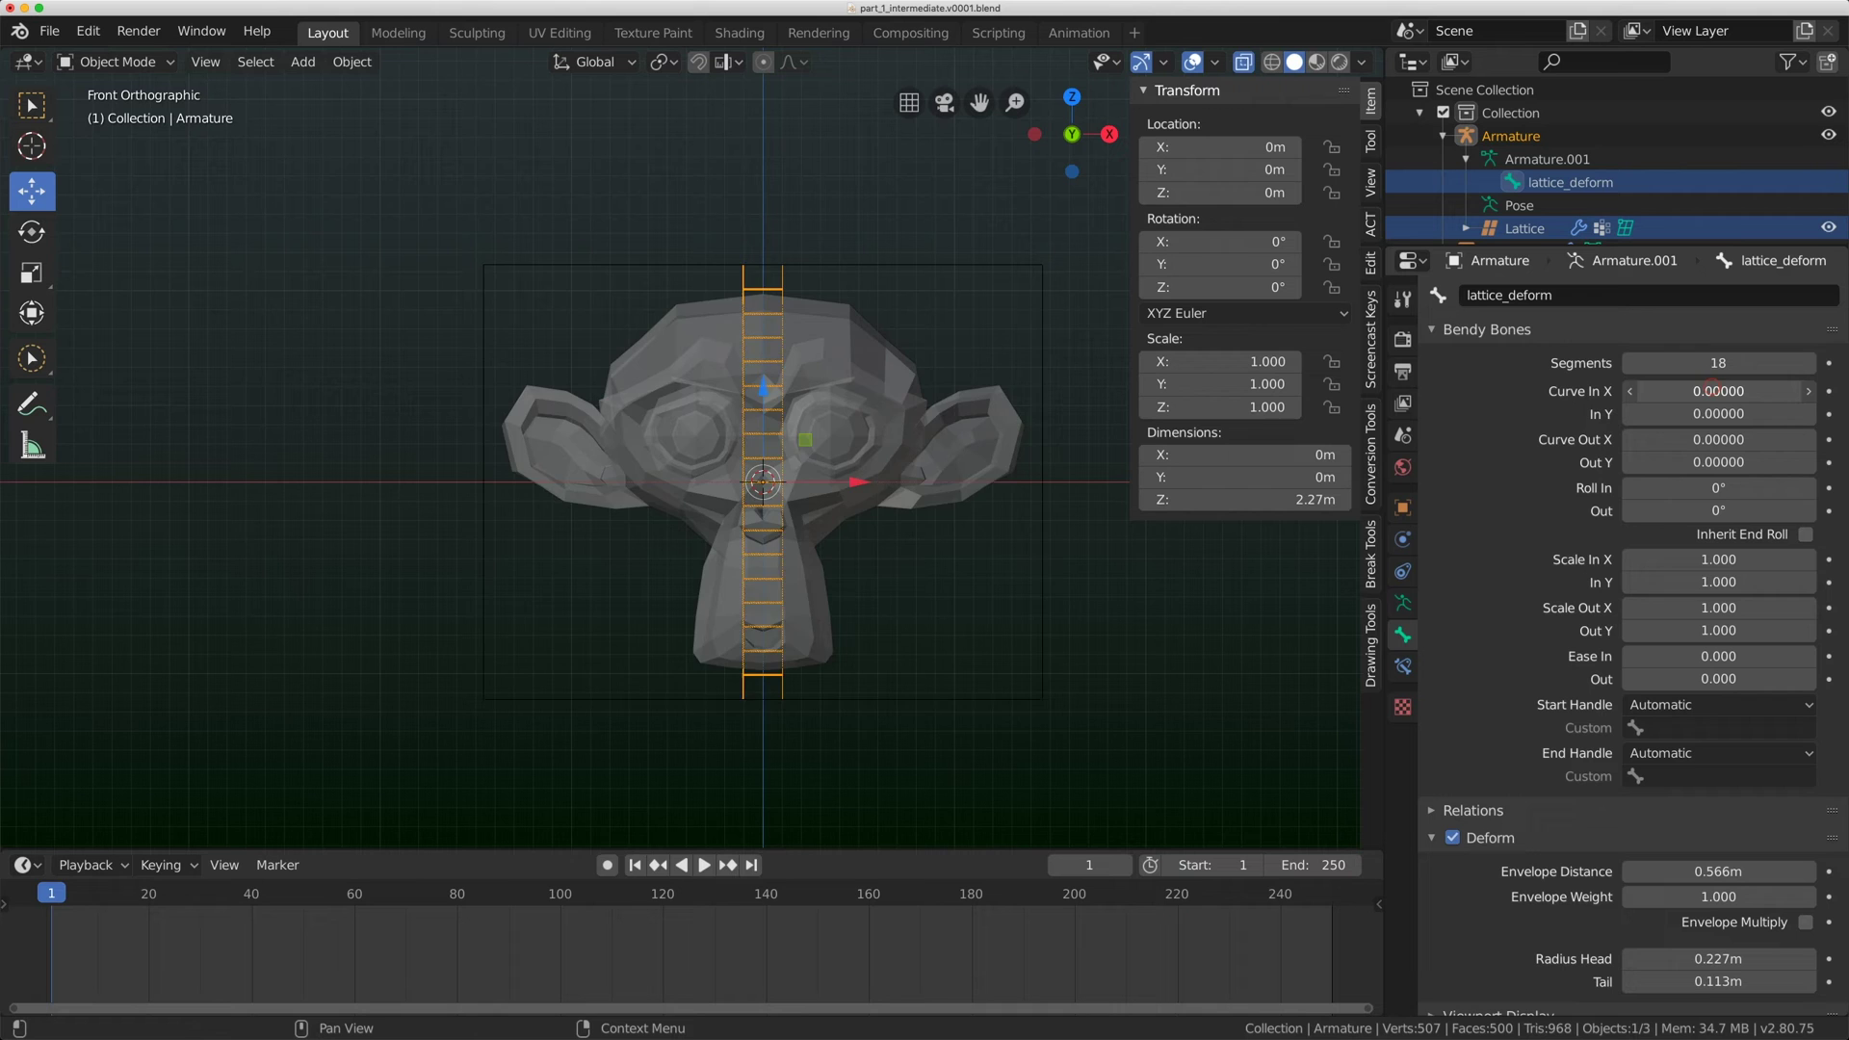
pyautogui.moveTo(1718, 391)
pyautogui.mouseDown()
pyautogui.moveTo(1695, 391)
pyautogui.moveTo(1738, 391)
pyautogui.moveTo(1711, 391)
pyautogui.mouseUp()
pyautogui.click(1711, 391)
pyautogui.write('0.09')
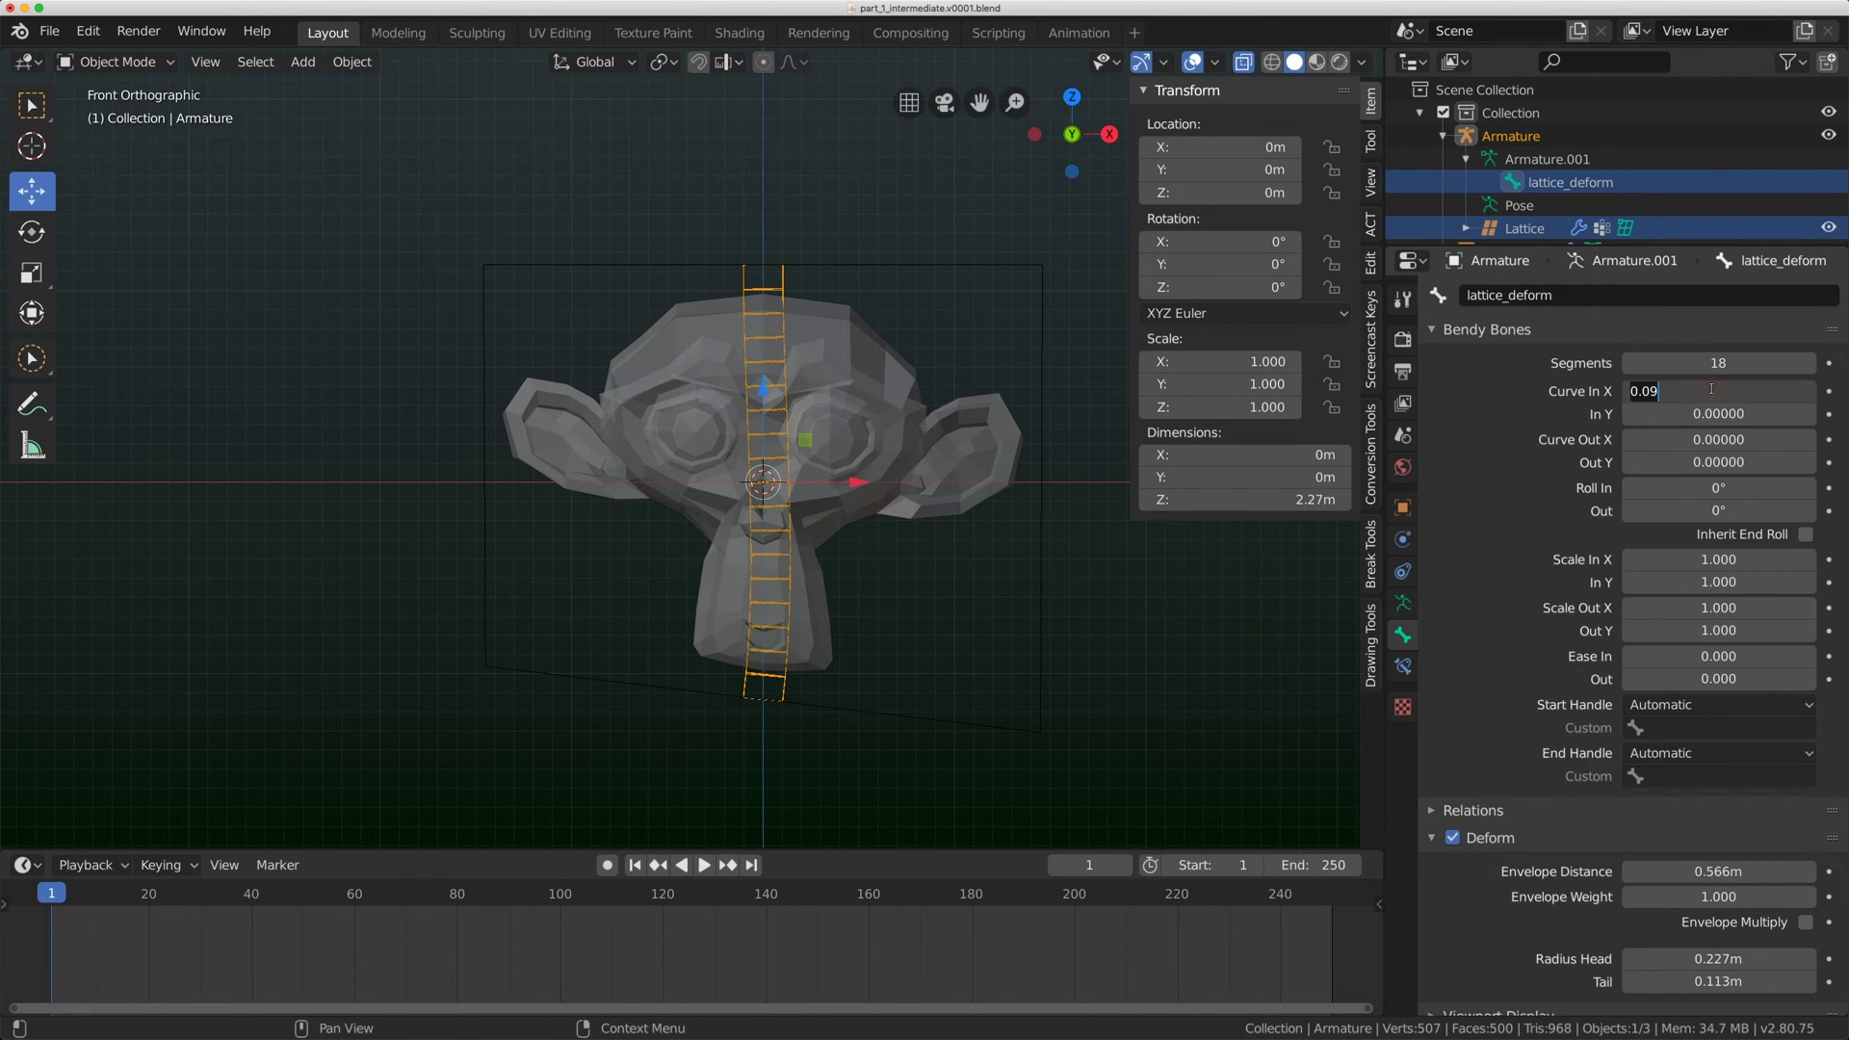
pyautogui.press('BackSpace')
pyautogui.press('BackSpace')
pyautogui.press('Return')
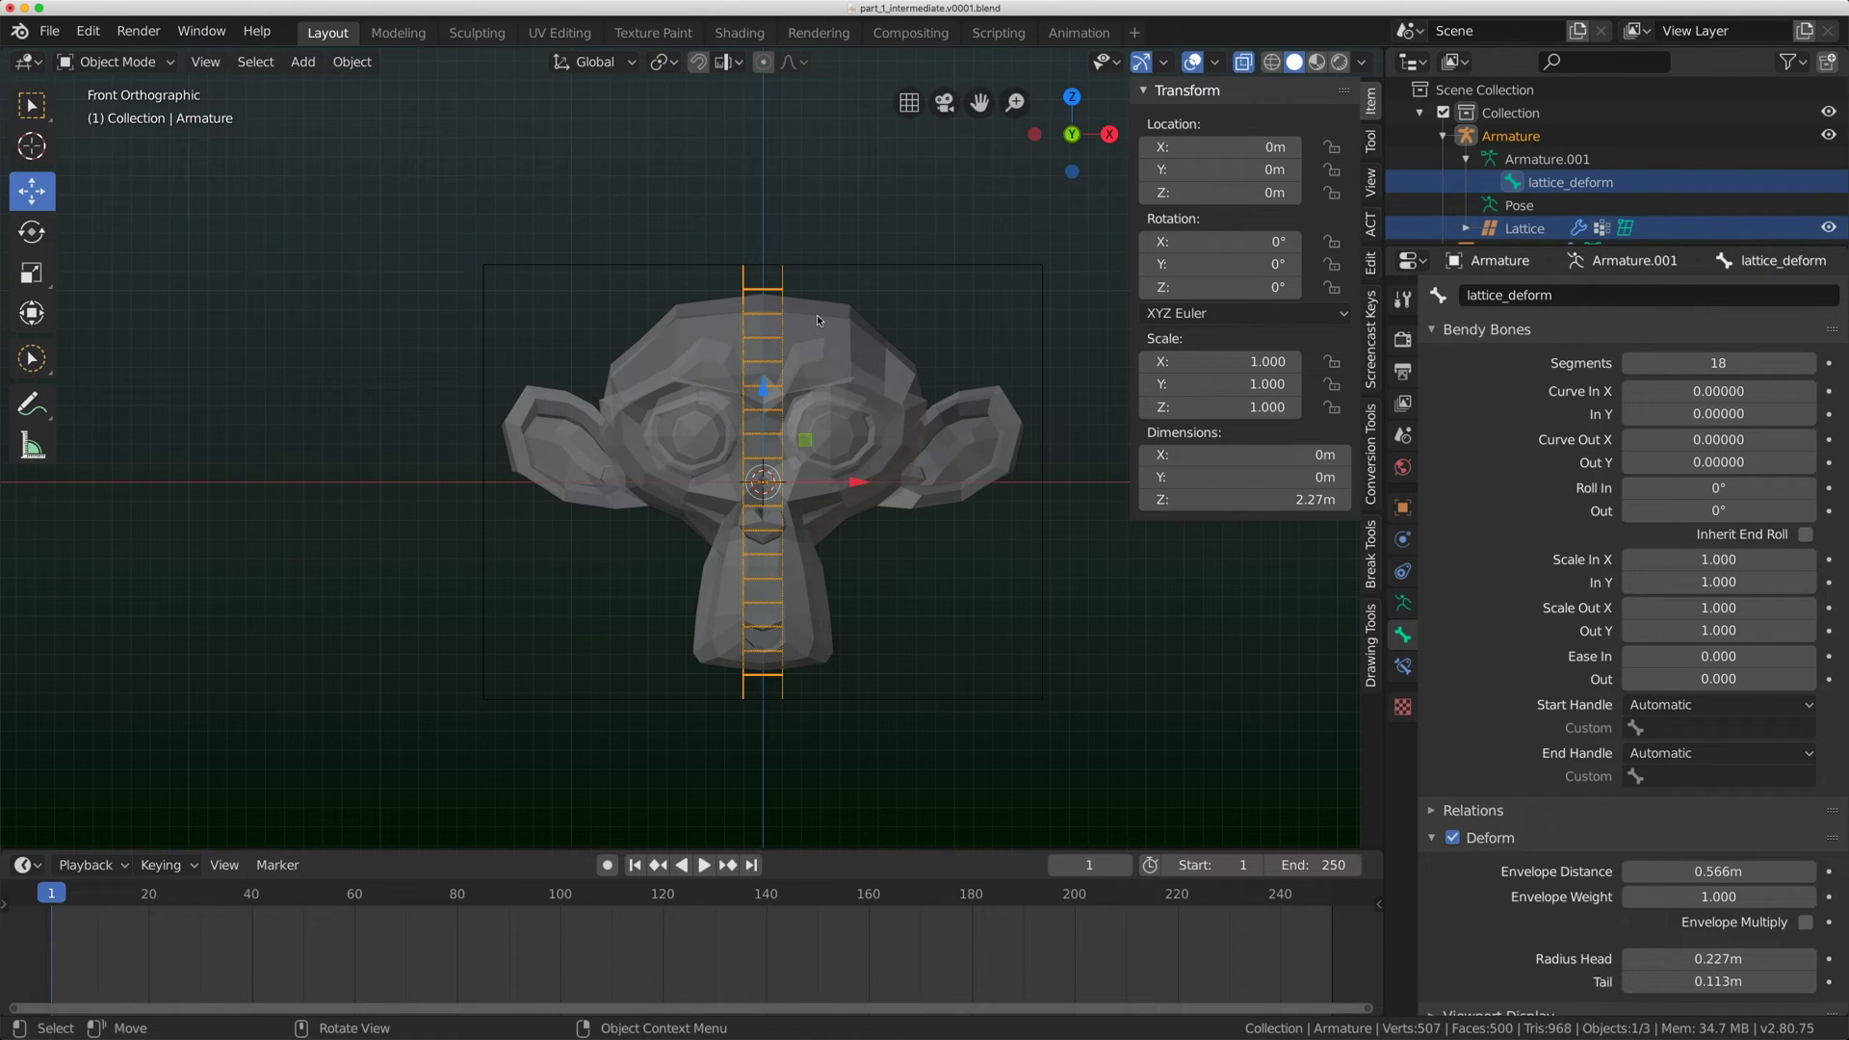
# Select the lattice, enter its Edit Mode and set Resolution W to 15.
pyautogui.click(928, 268)
pyautogui.moveTo(928, 277); pyautogui.dragTo(865, 361, button='middle')
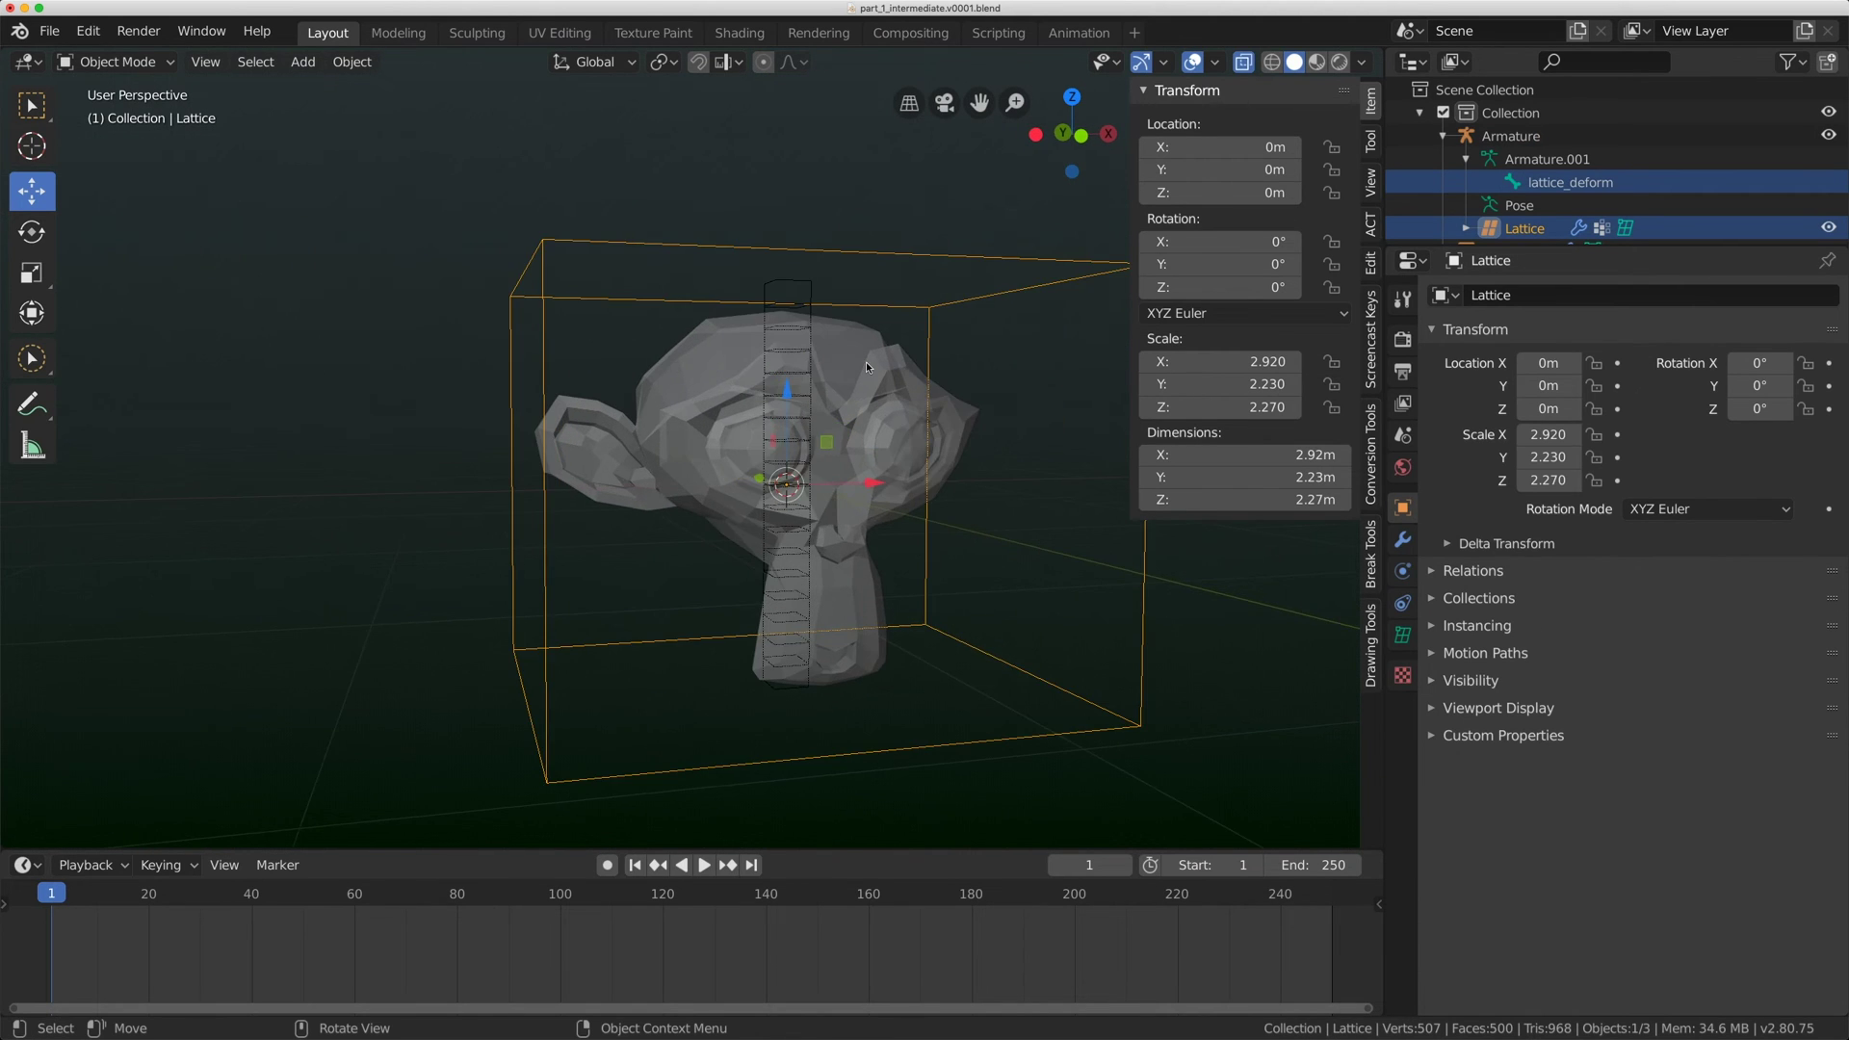
pyautogui.press('KP_1')
pyautogui.press('Tab')
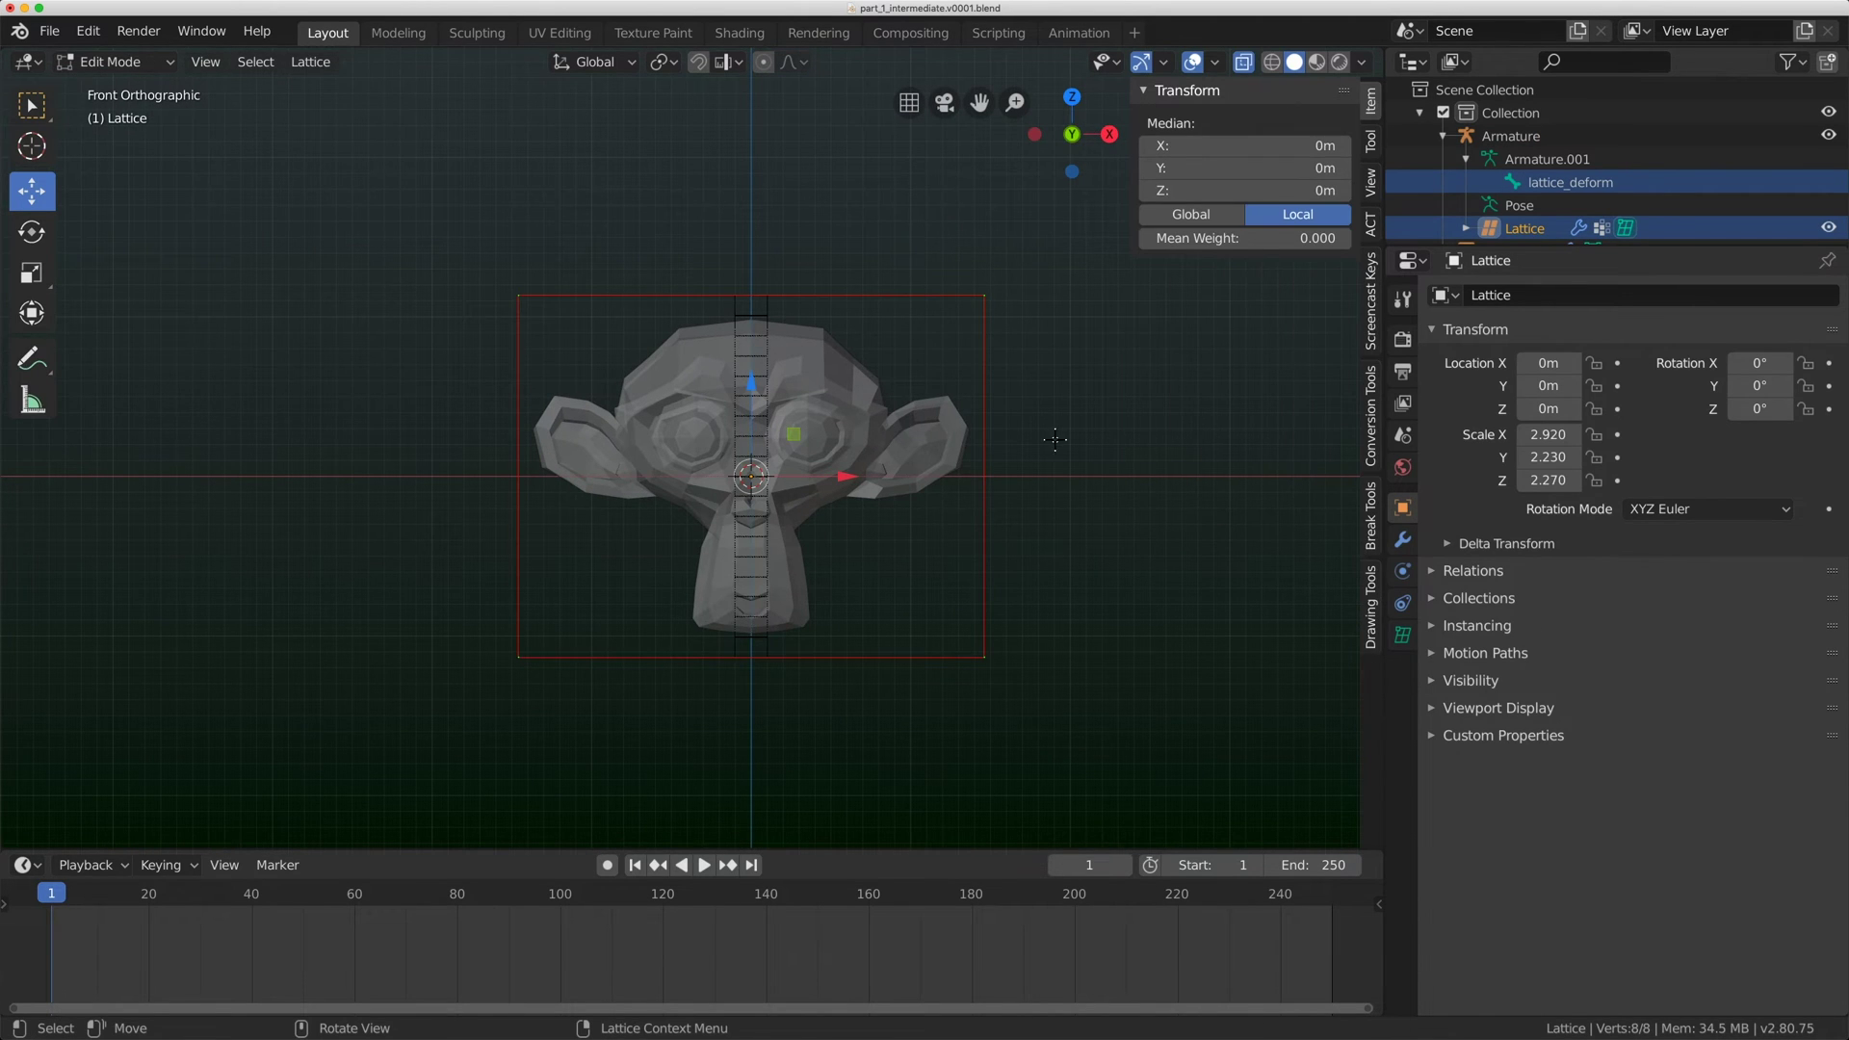
pyautogui.click(1402, 634)
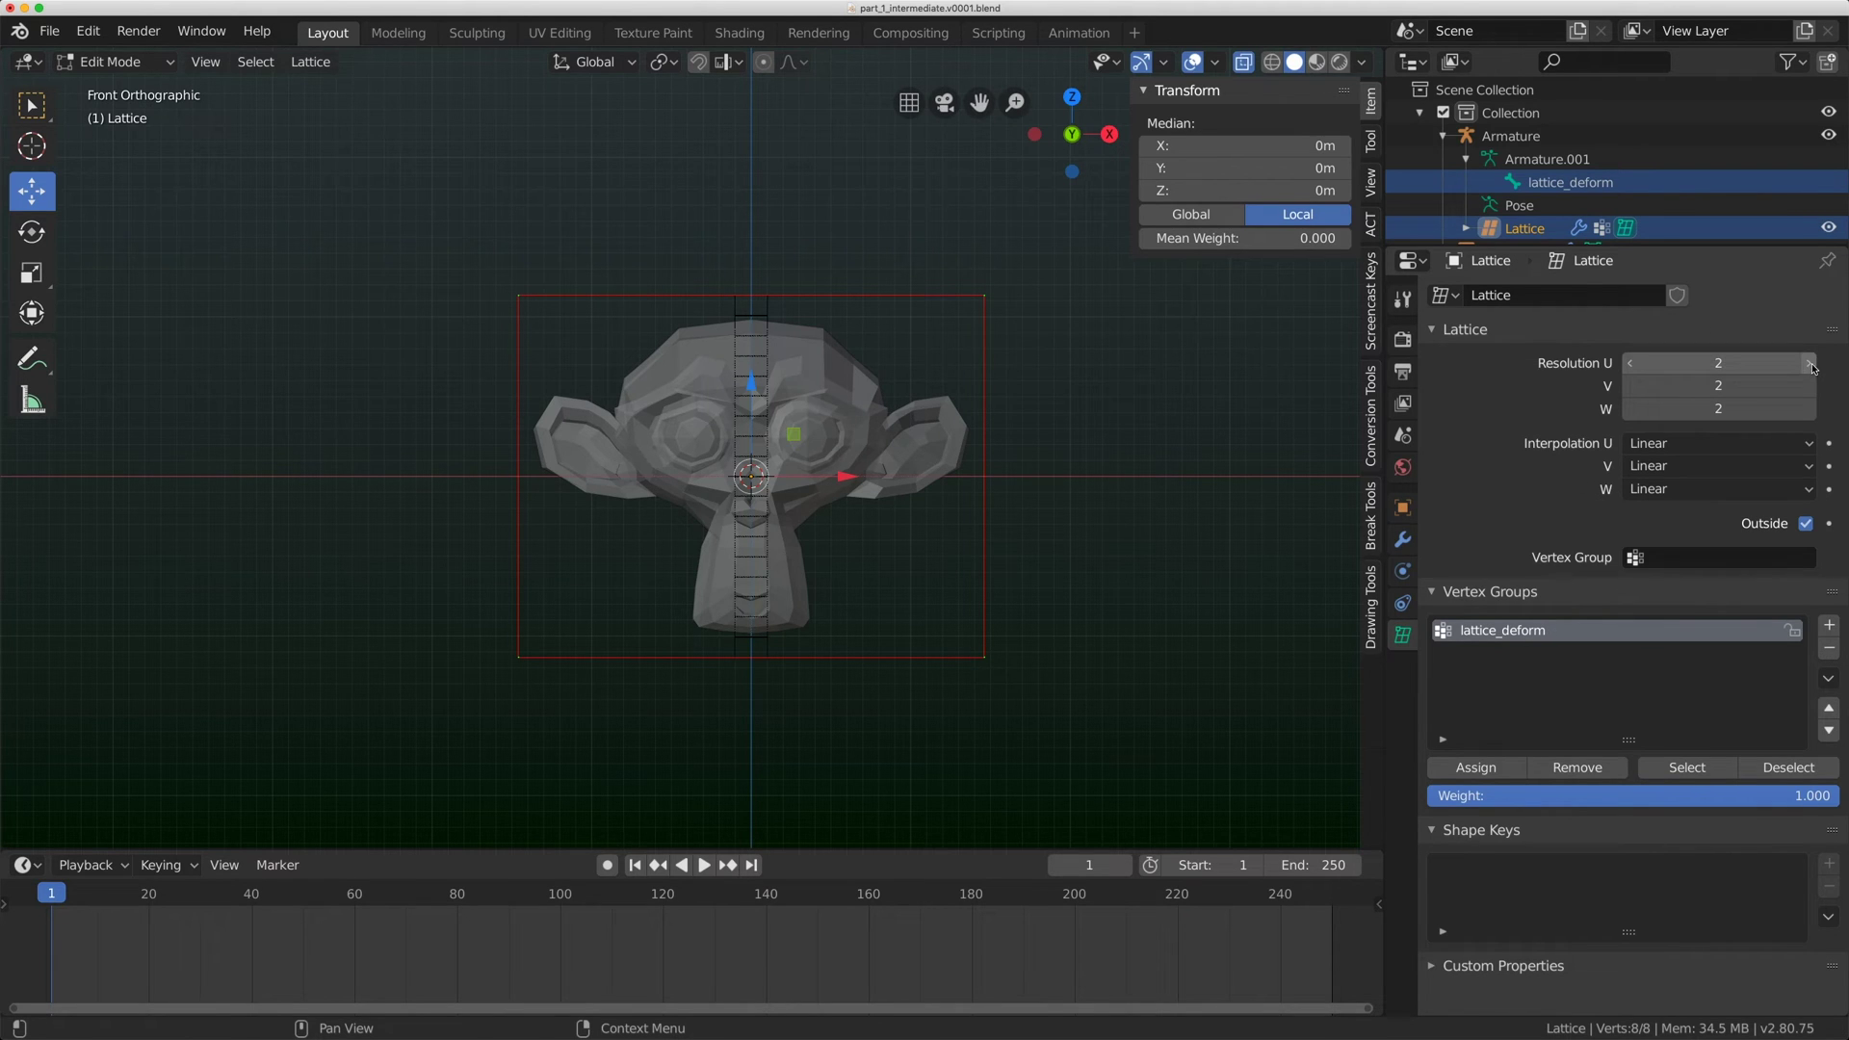
pyautogui.hotkey('alt', 'a')
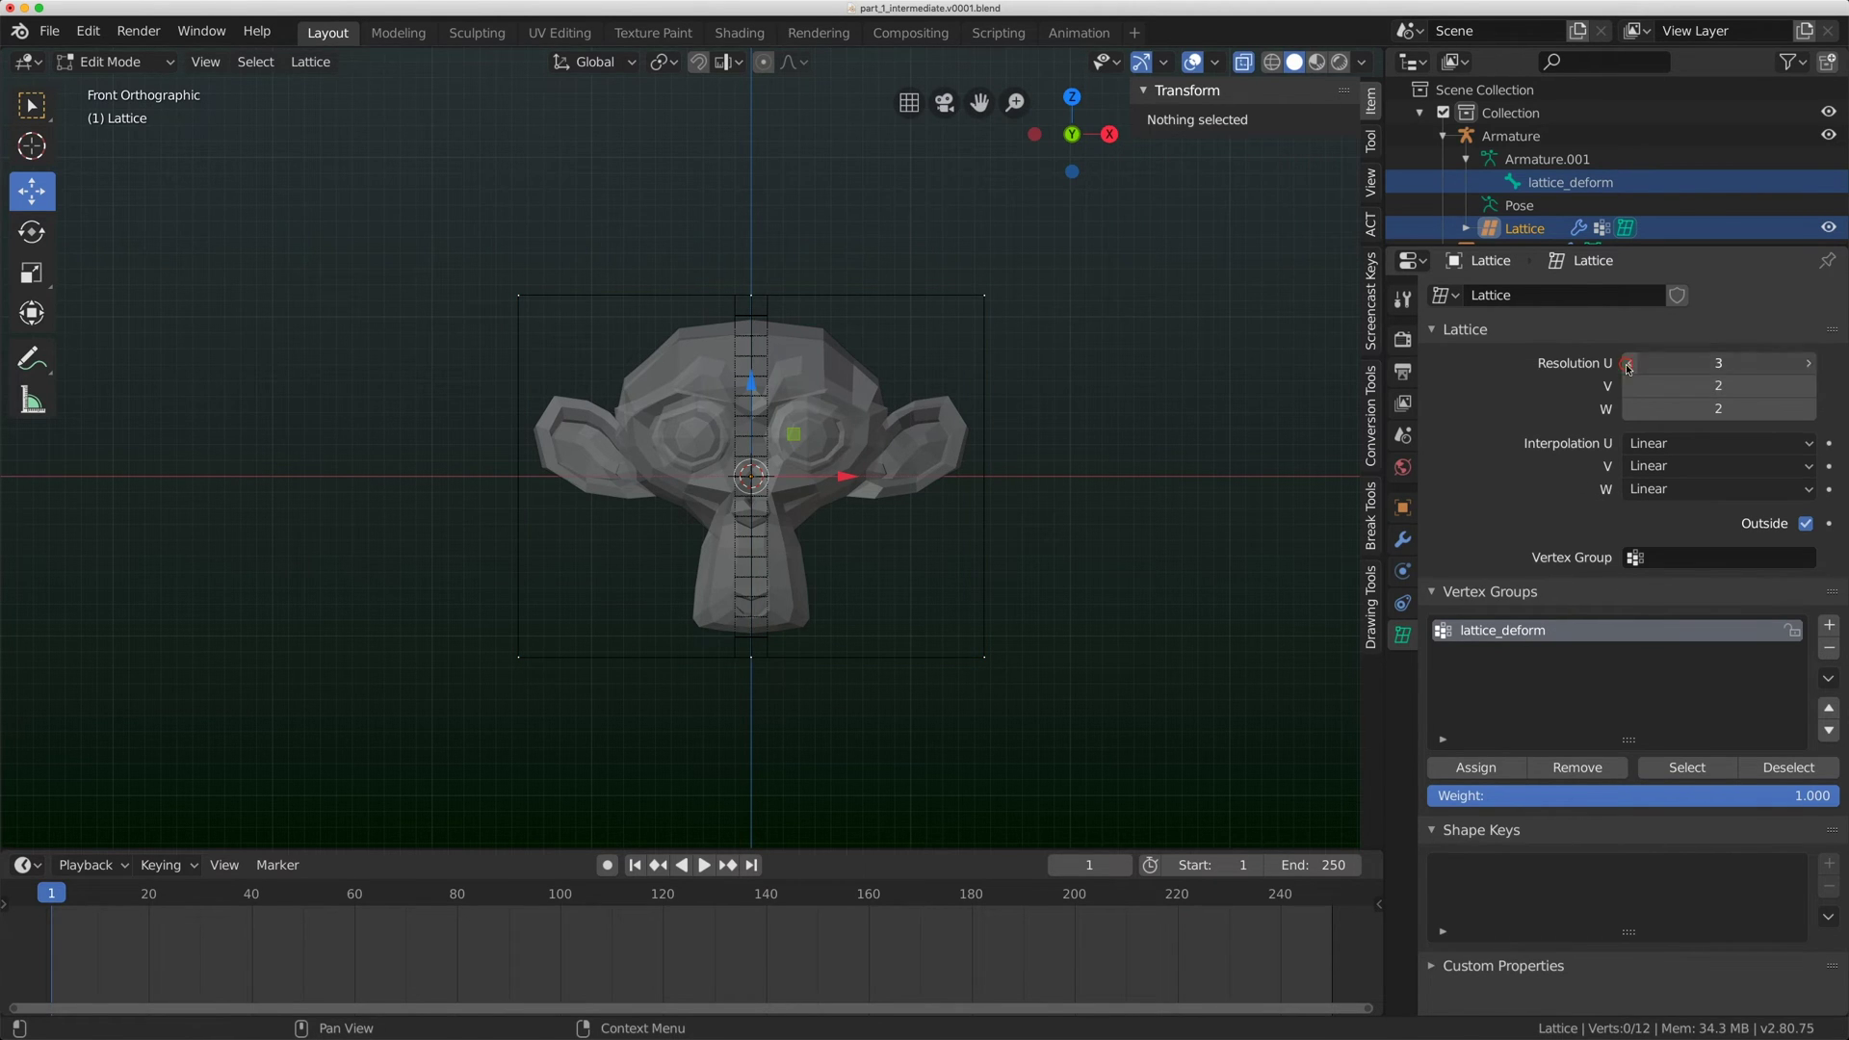
pyautogui.moveTo(1078, 405); pyautogui.dragTo(1011, 424, button='middle')
pyautogui.keyDown('ctrl'); pyautogui.scroll(1, 1621, 388); pyautogui.keyUp('ctrl')
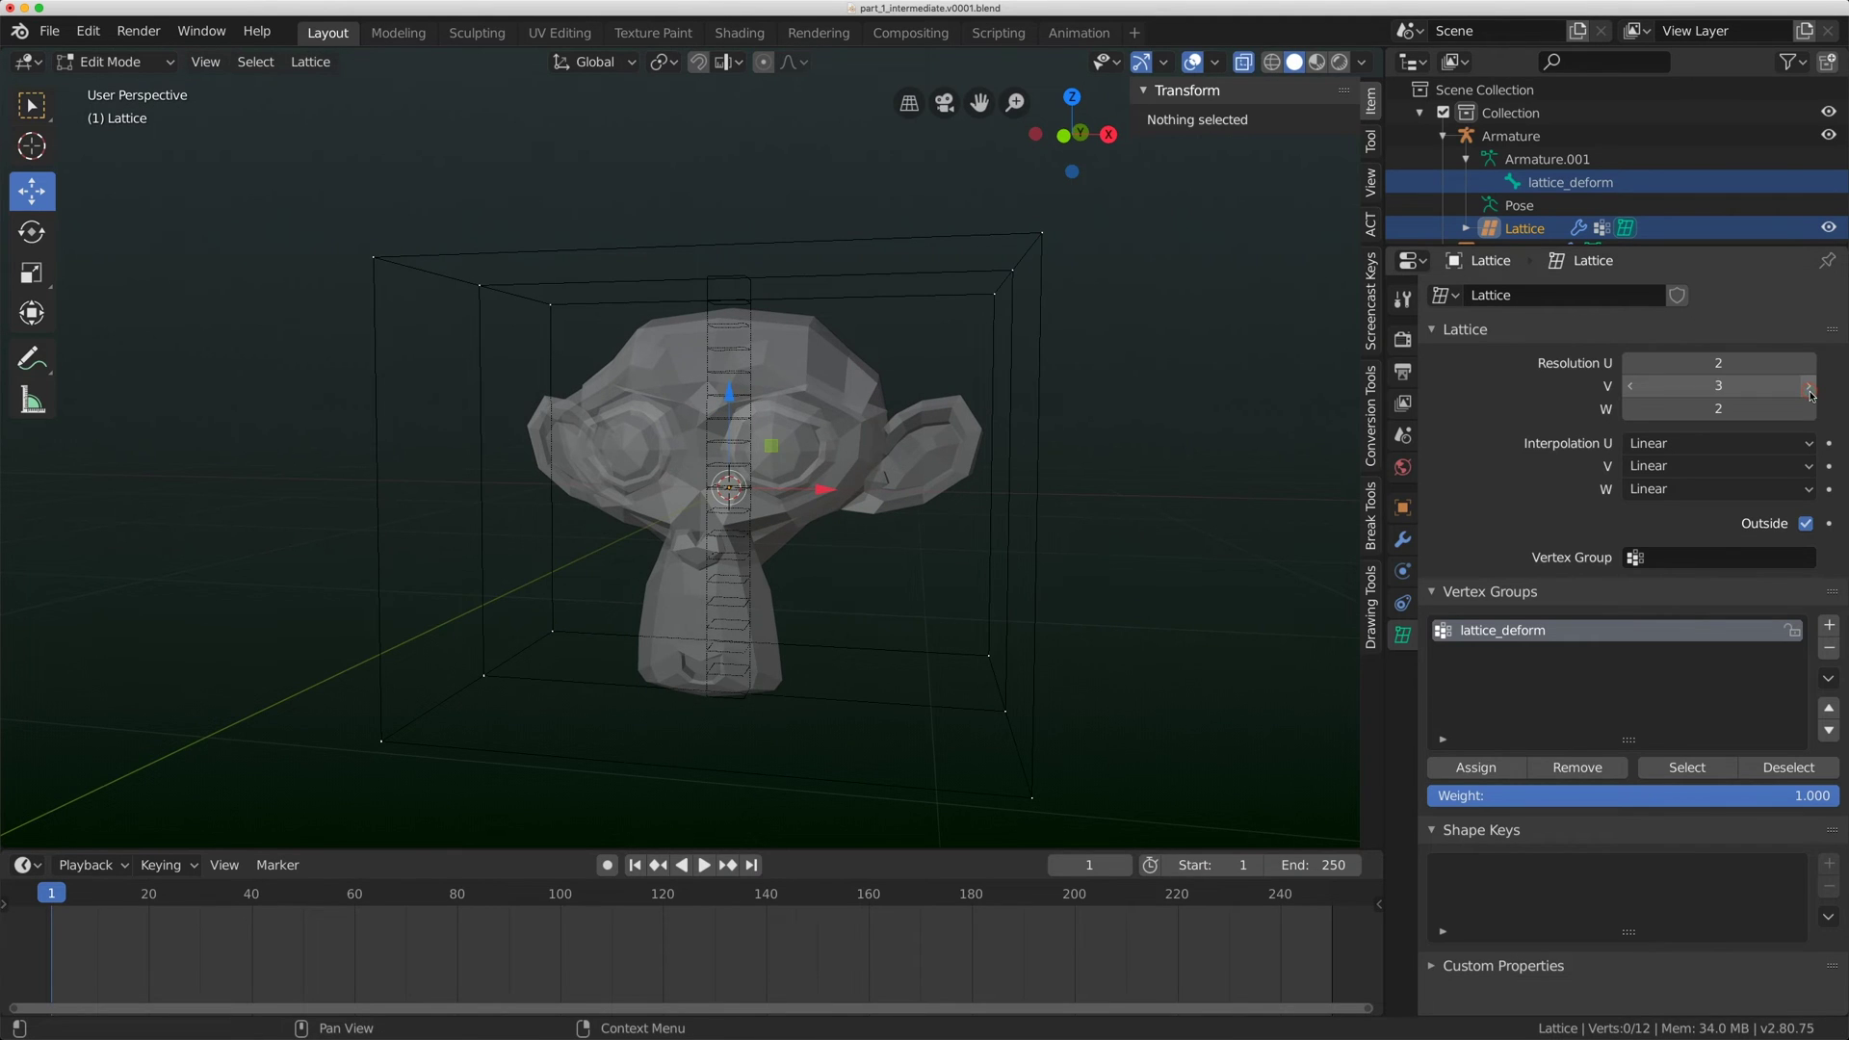
pyautogui.keyDown('ctrl'); pyautogui.scroll(-1, 1621, 388); pyautogui.keyUp('ctrl')
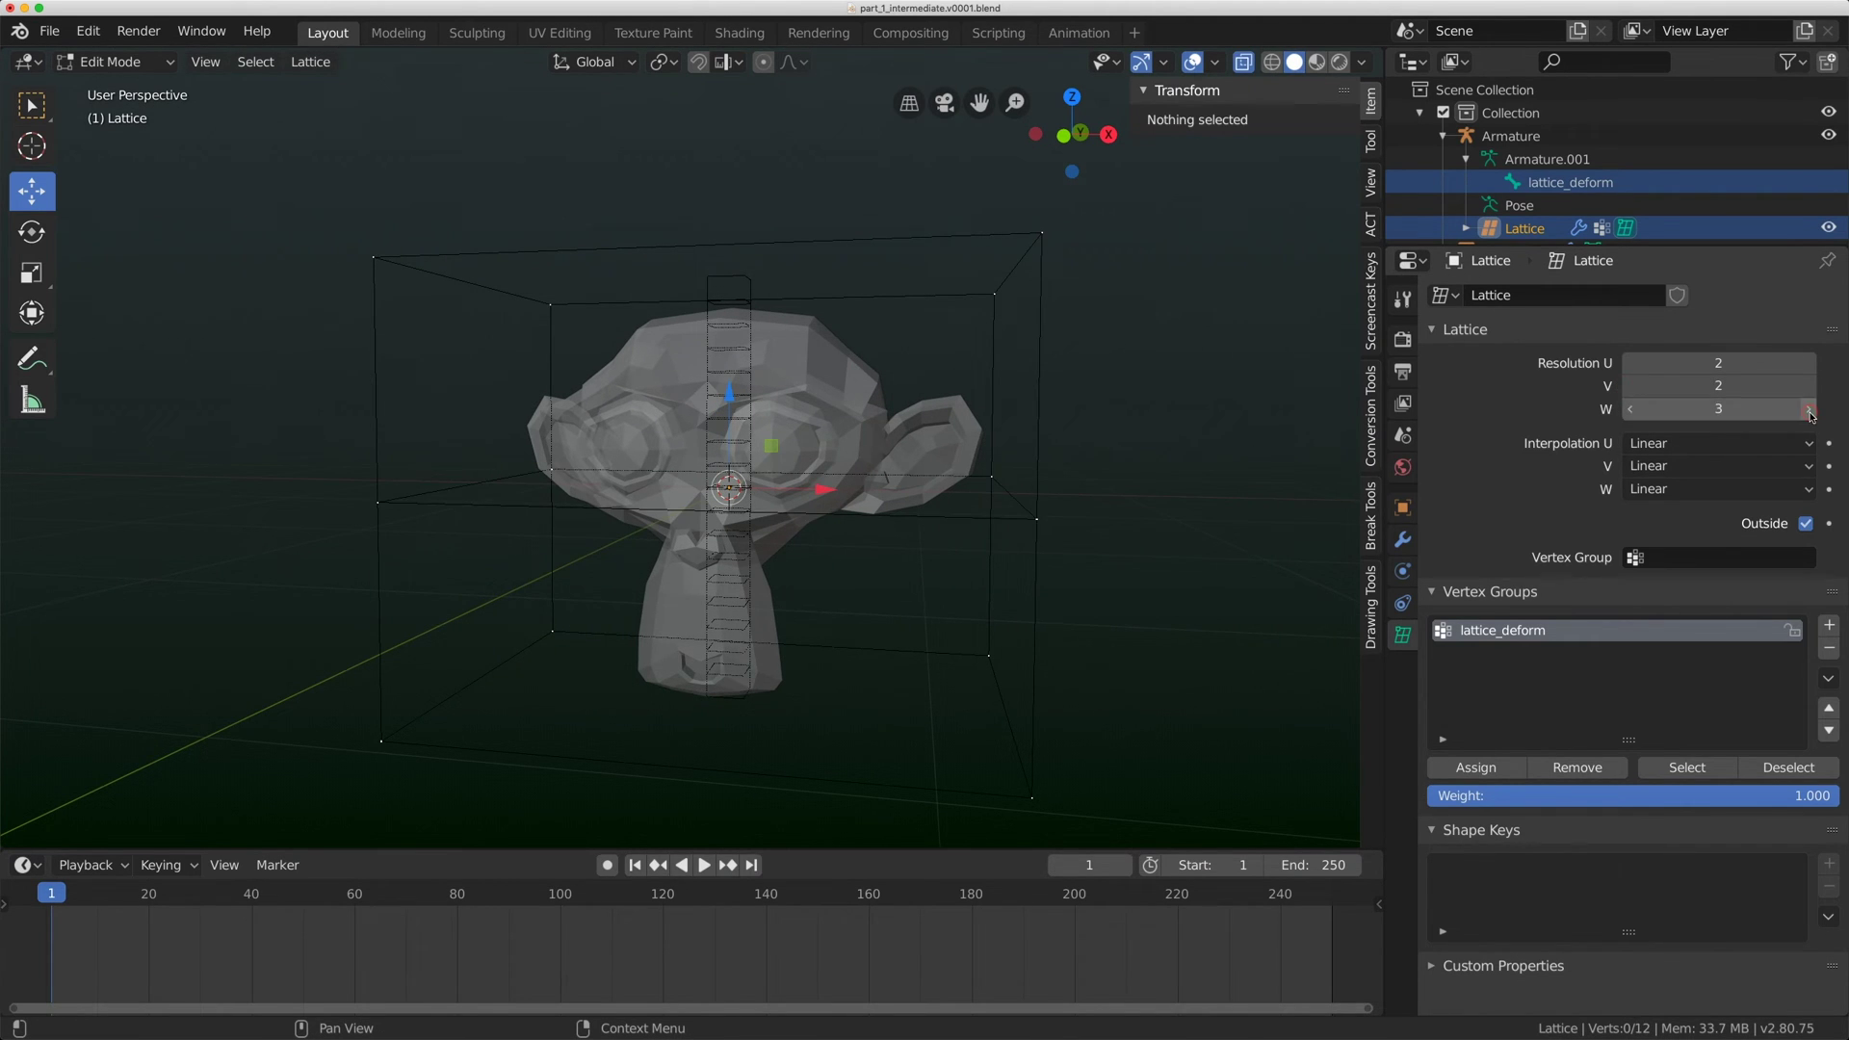
pyautogui.keyDown('ctrl'); pyautogui.scroll(11, 1810, 414); pyautogui.keyUp('ctrl')
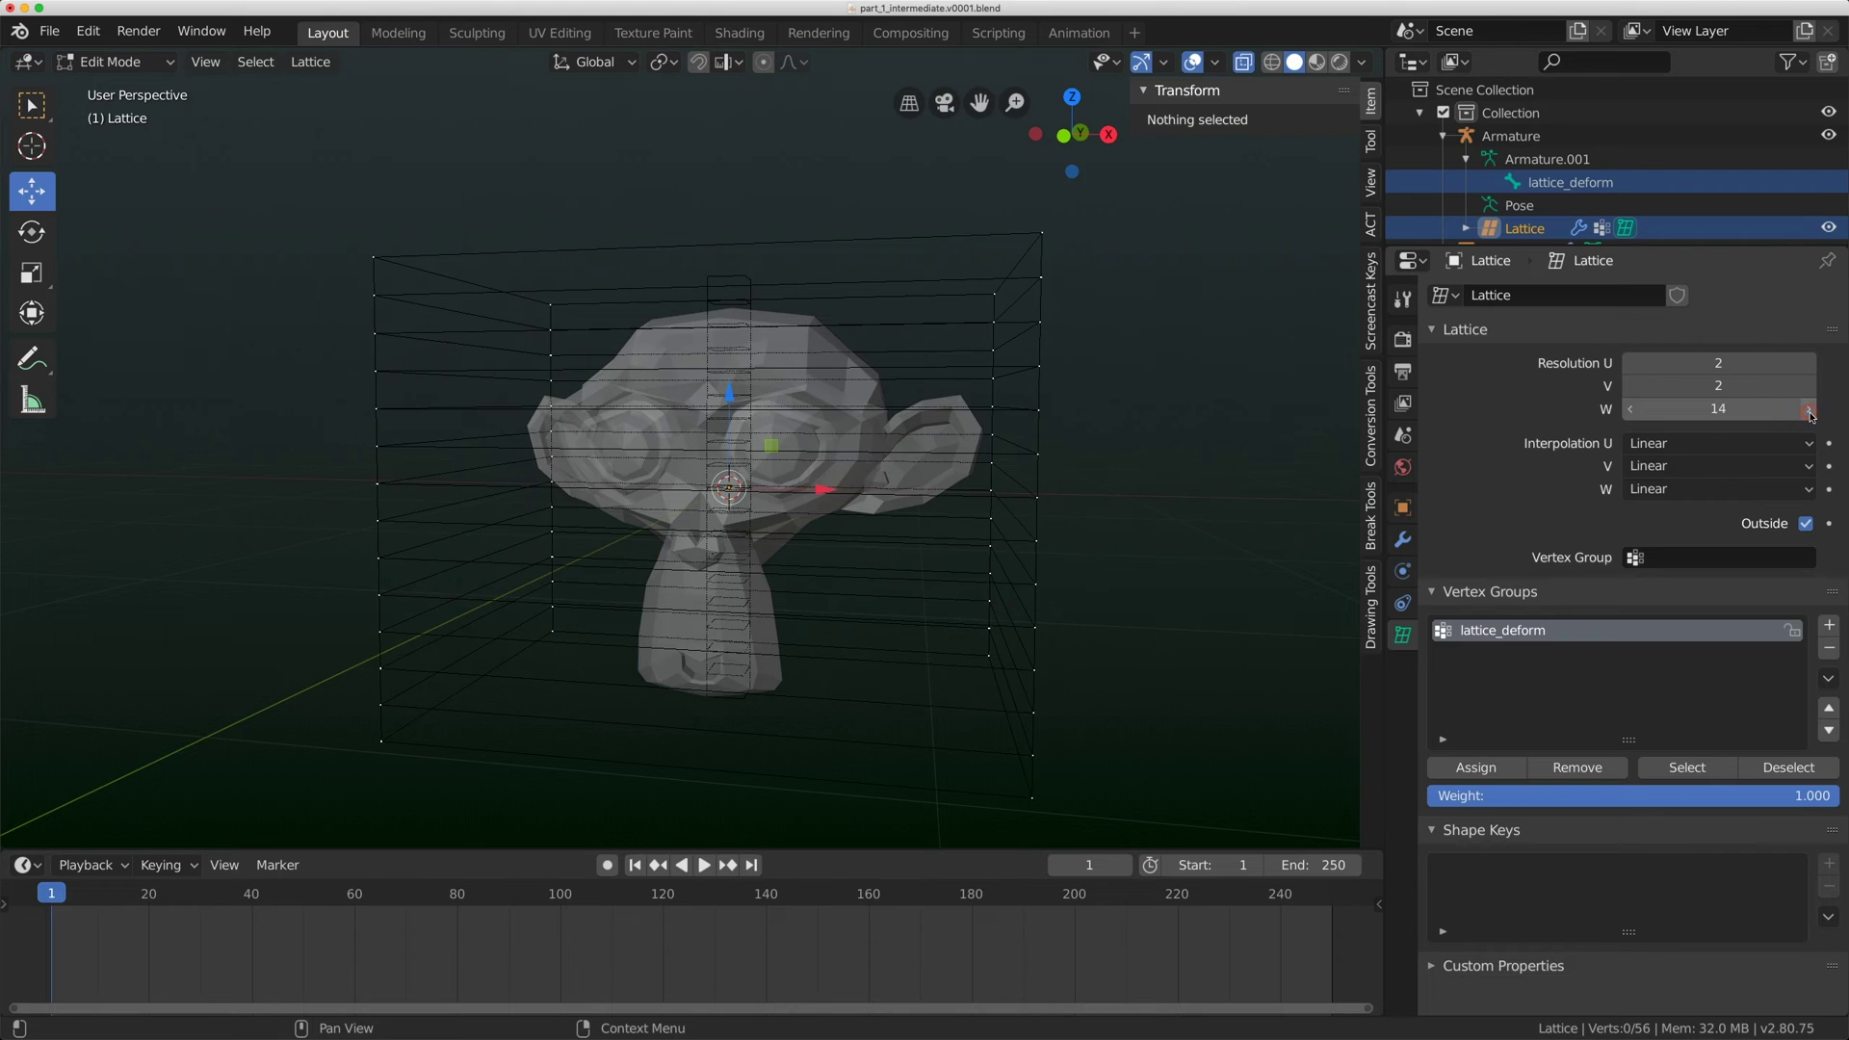
pyautogui.keyDown('ctrl'); pyautogui.scroll(1, 1810, 414); pyautogui.keyUp('ctrl')
pyautogui.press('KP_1')
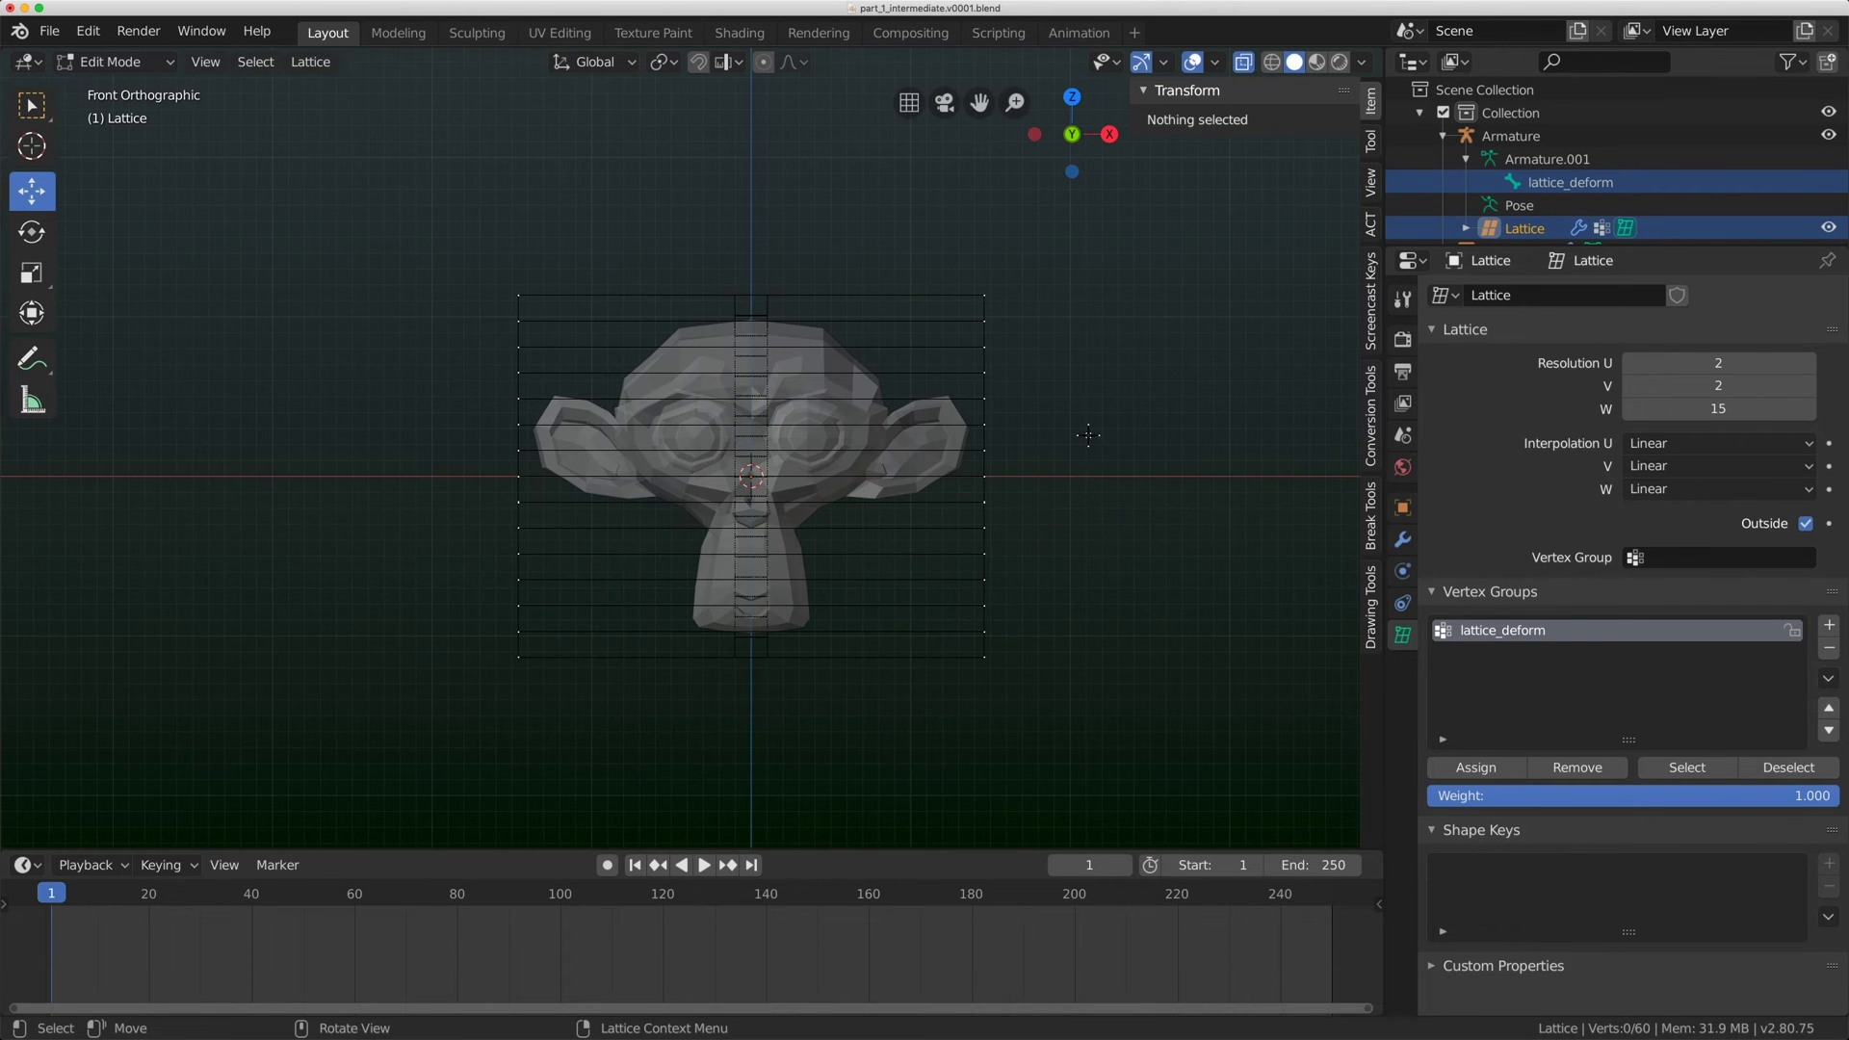
pyautogui.moveTo(732, 479); pyautogui.dragTo(848, 511, button='middle')
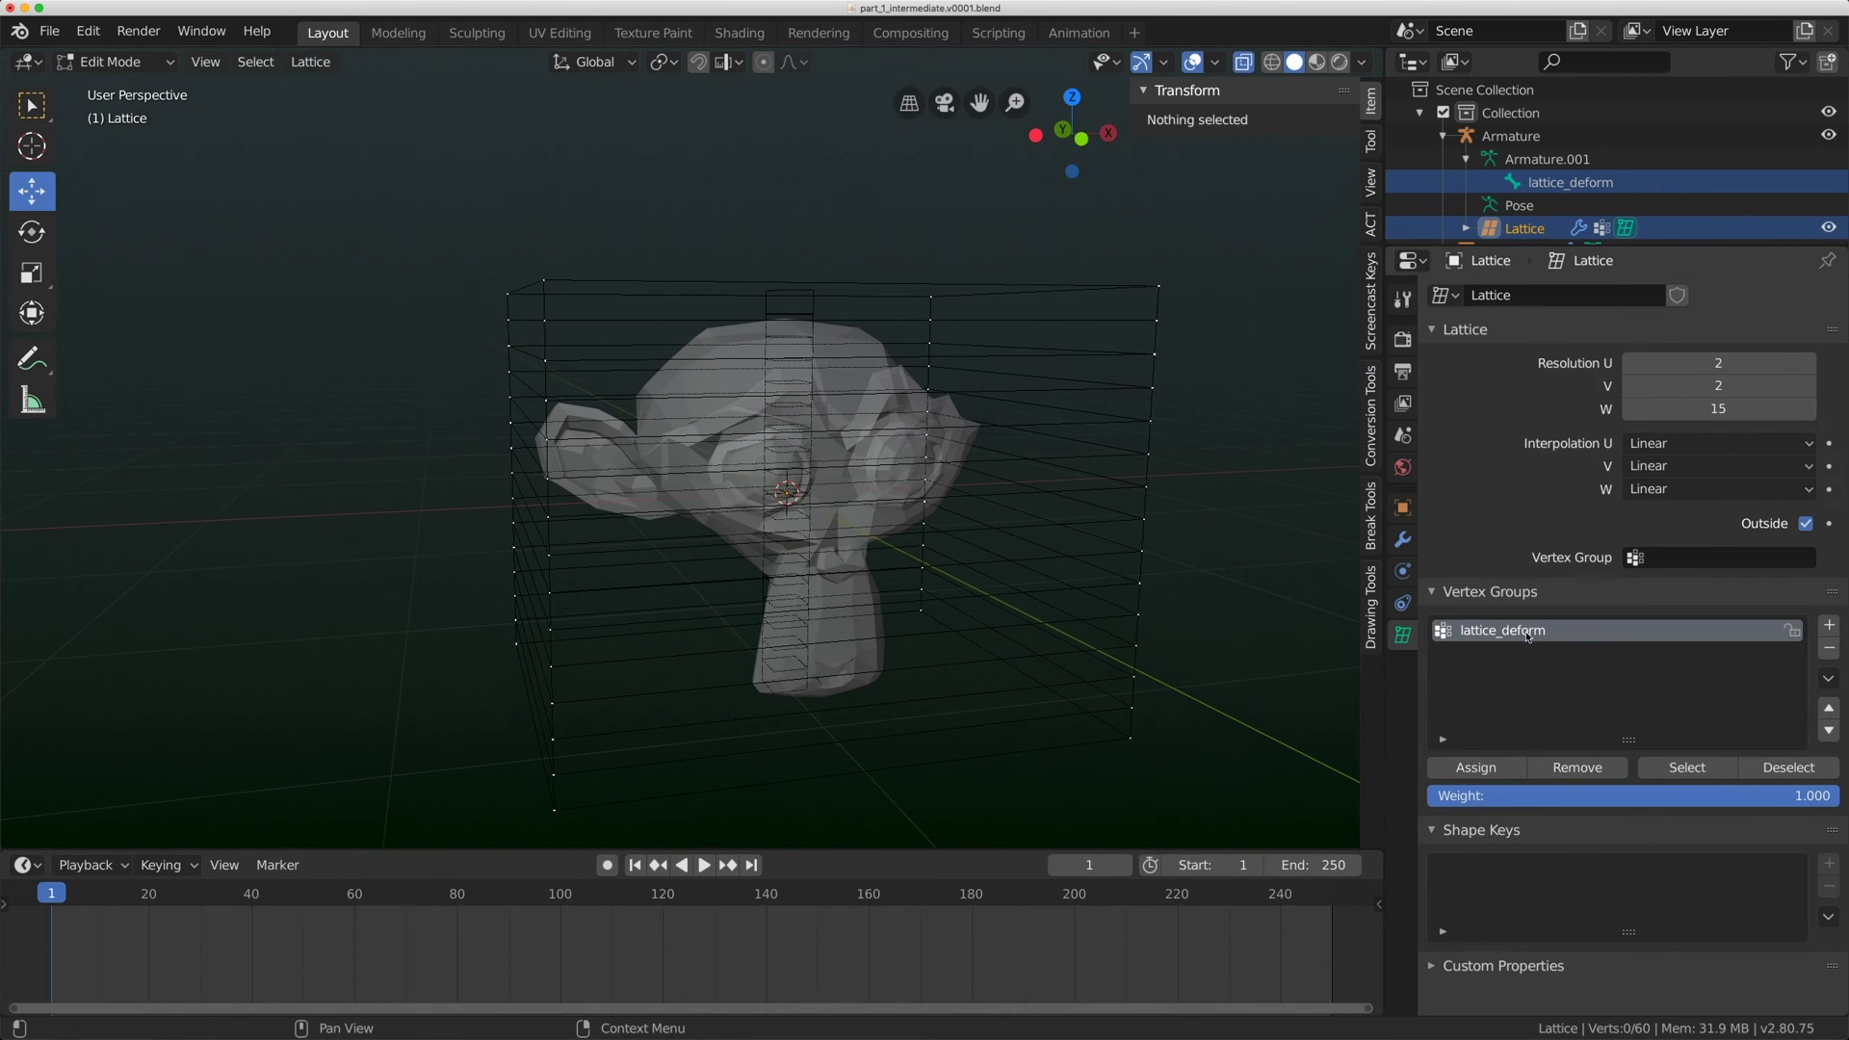
pyautogui.scroll(-2, 902, 433)
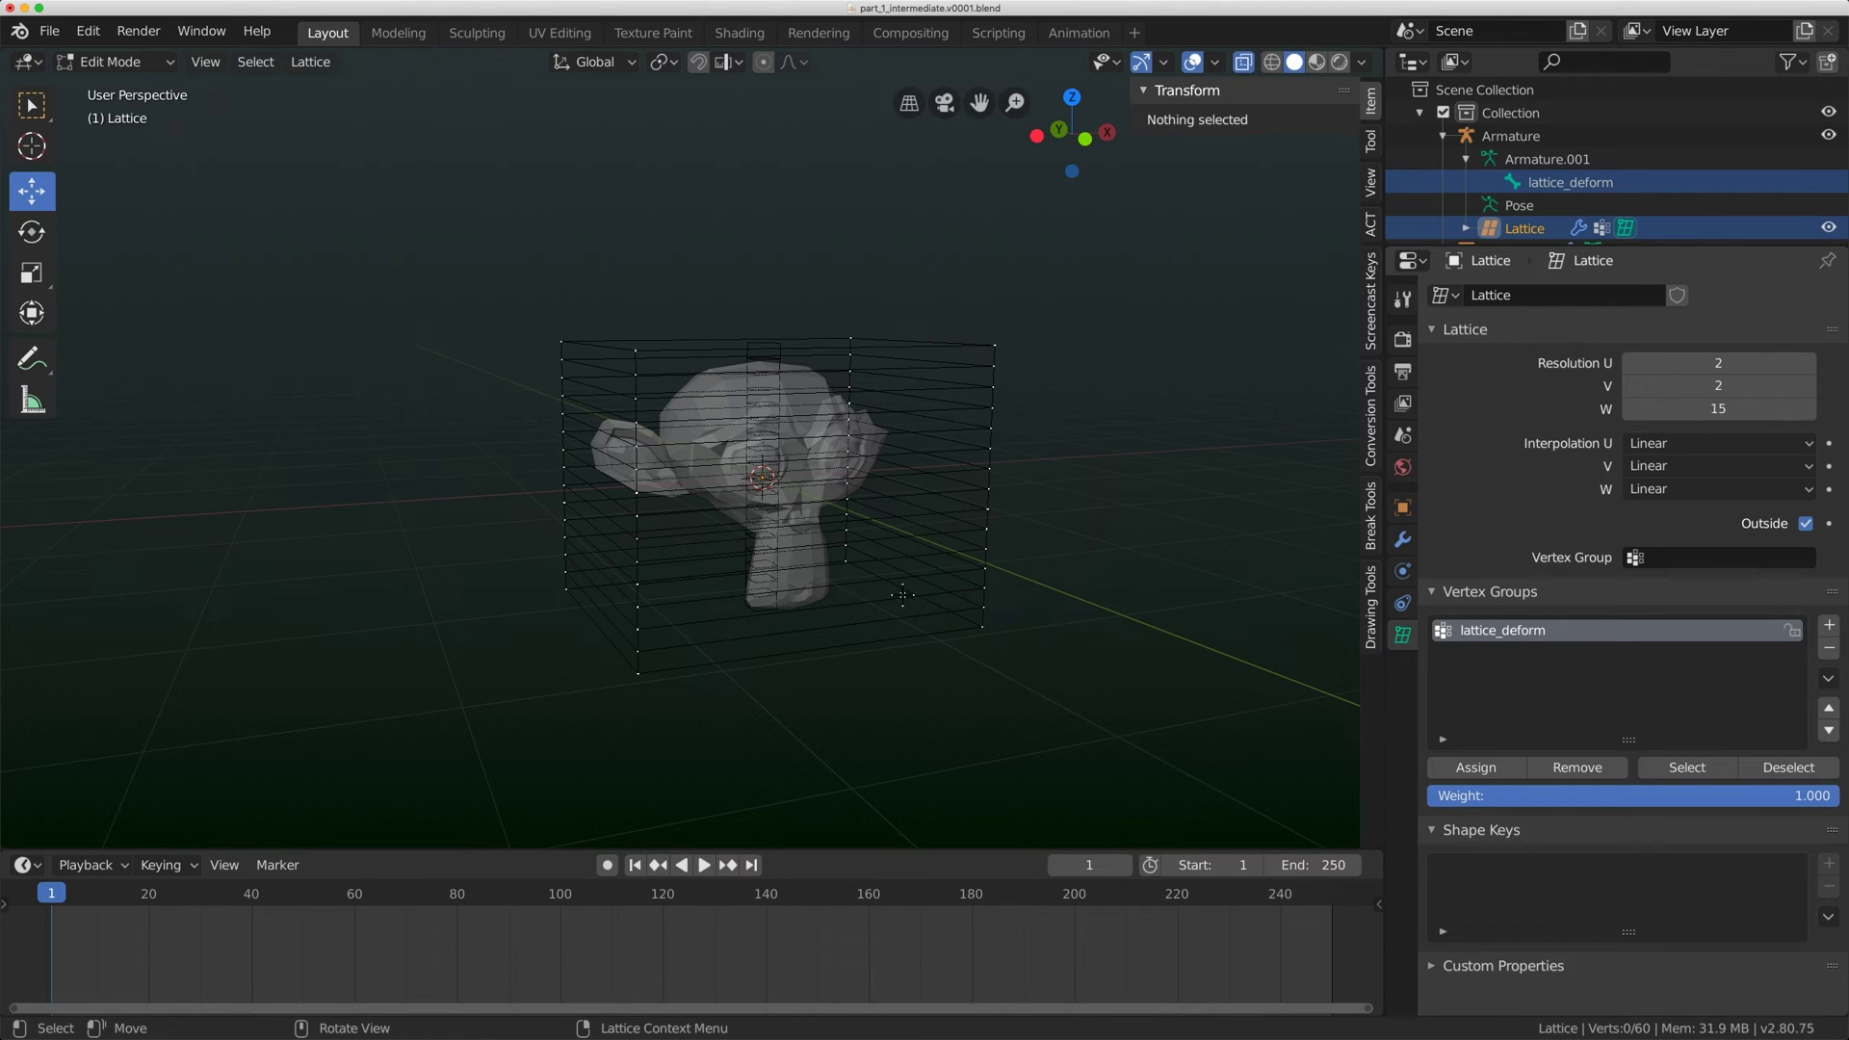
# Select all lattice points and assign them to the lattice_deform vertex group.
pyautogui.press('a')
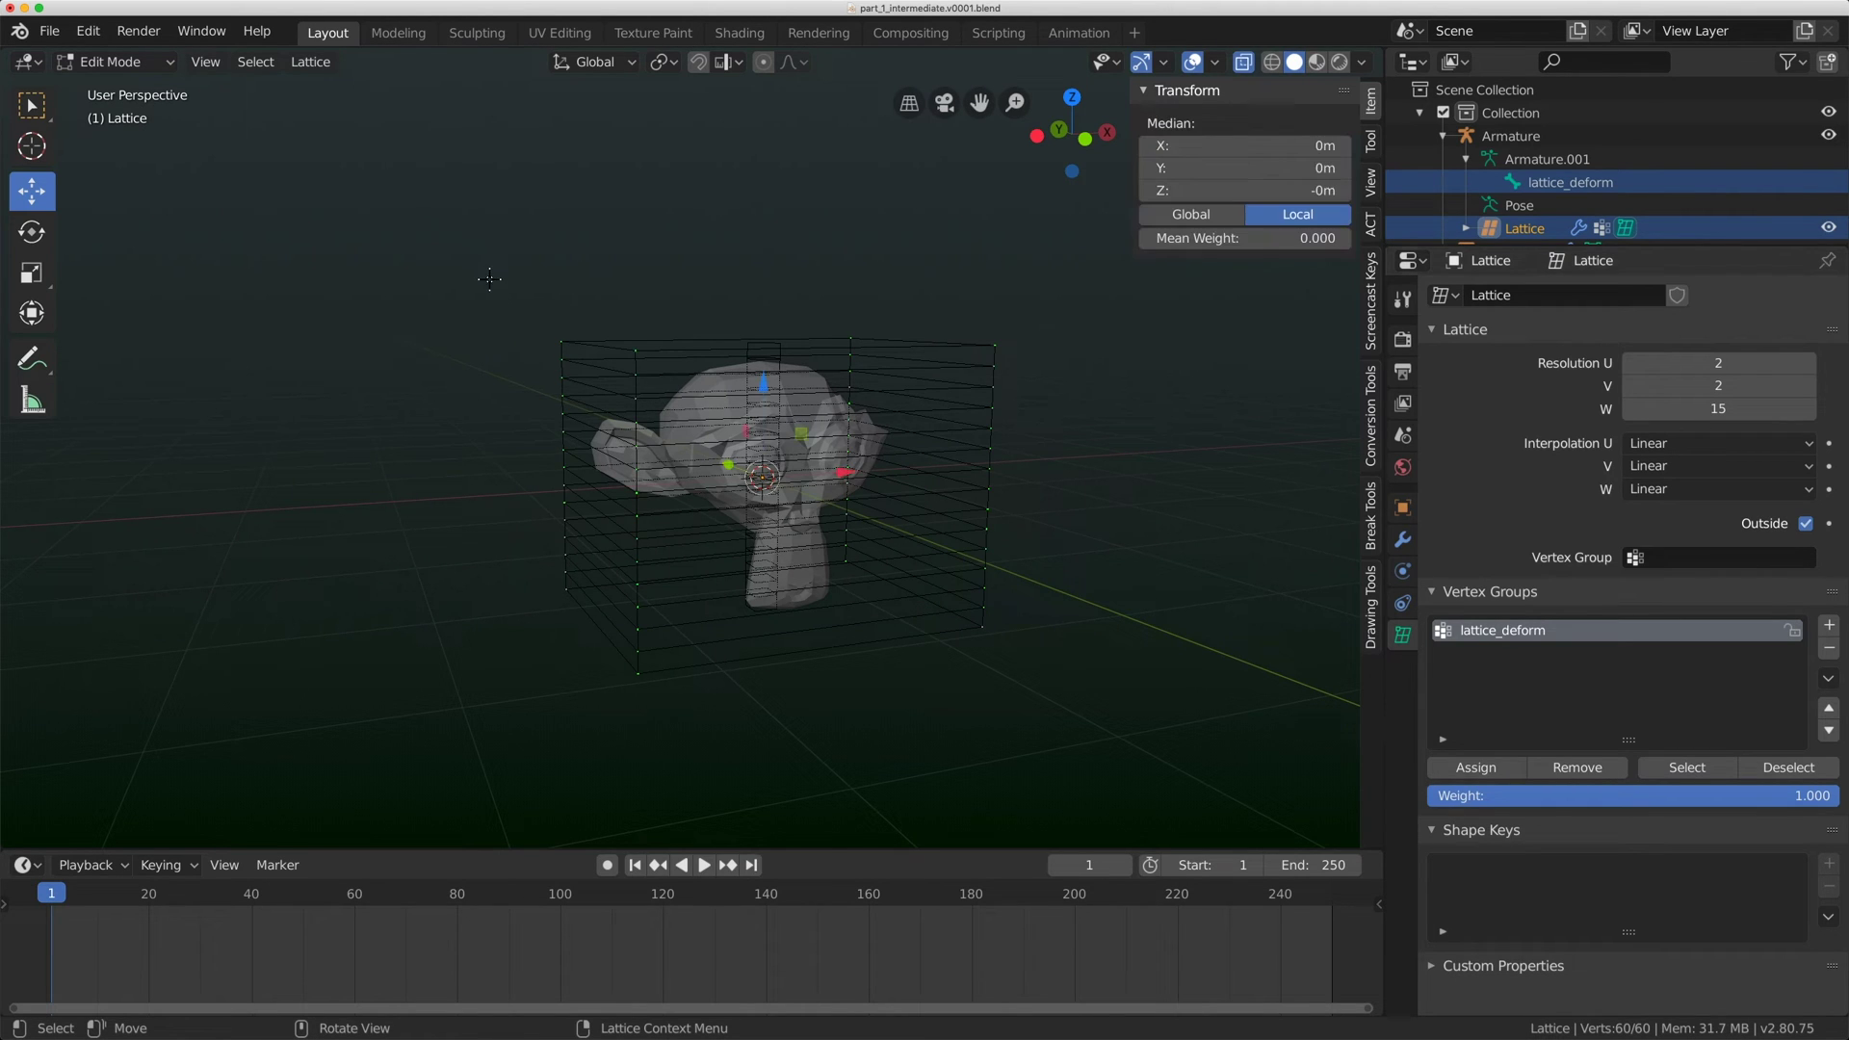
pyautogui.click(1485, 770)
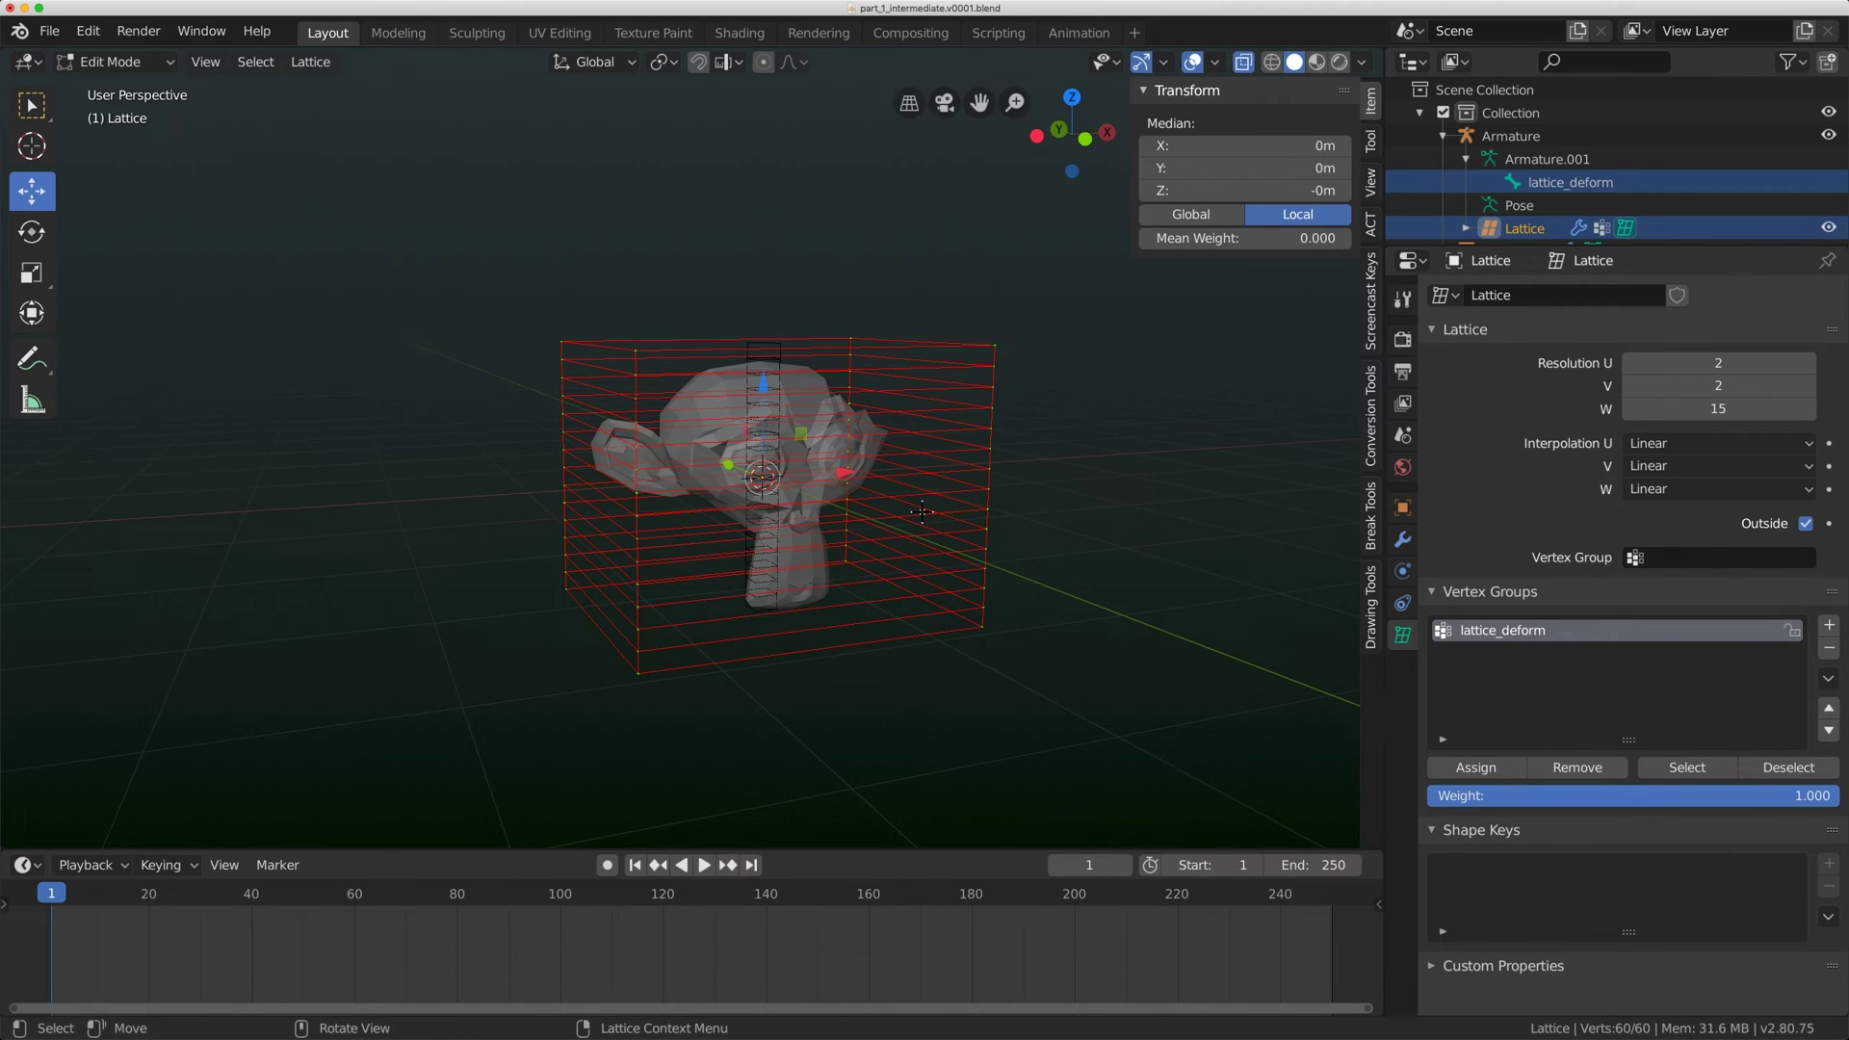
pyautogui.press('KP_1')
pyautogui.scroll(2, 750, 543)
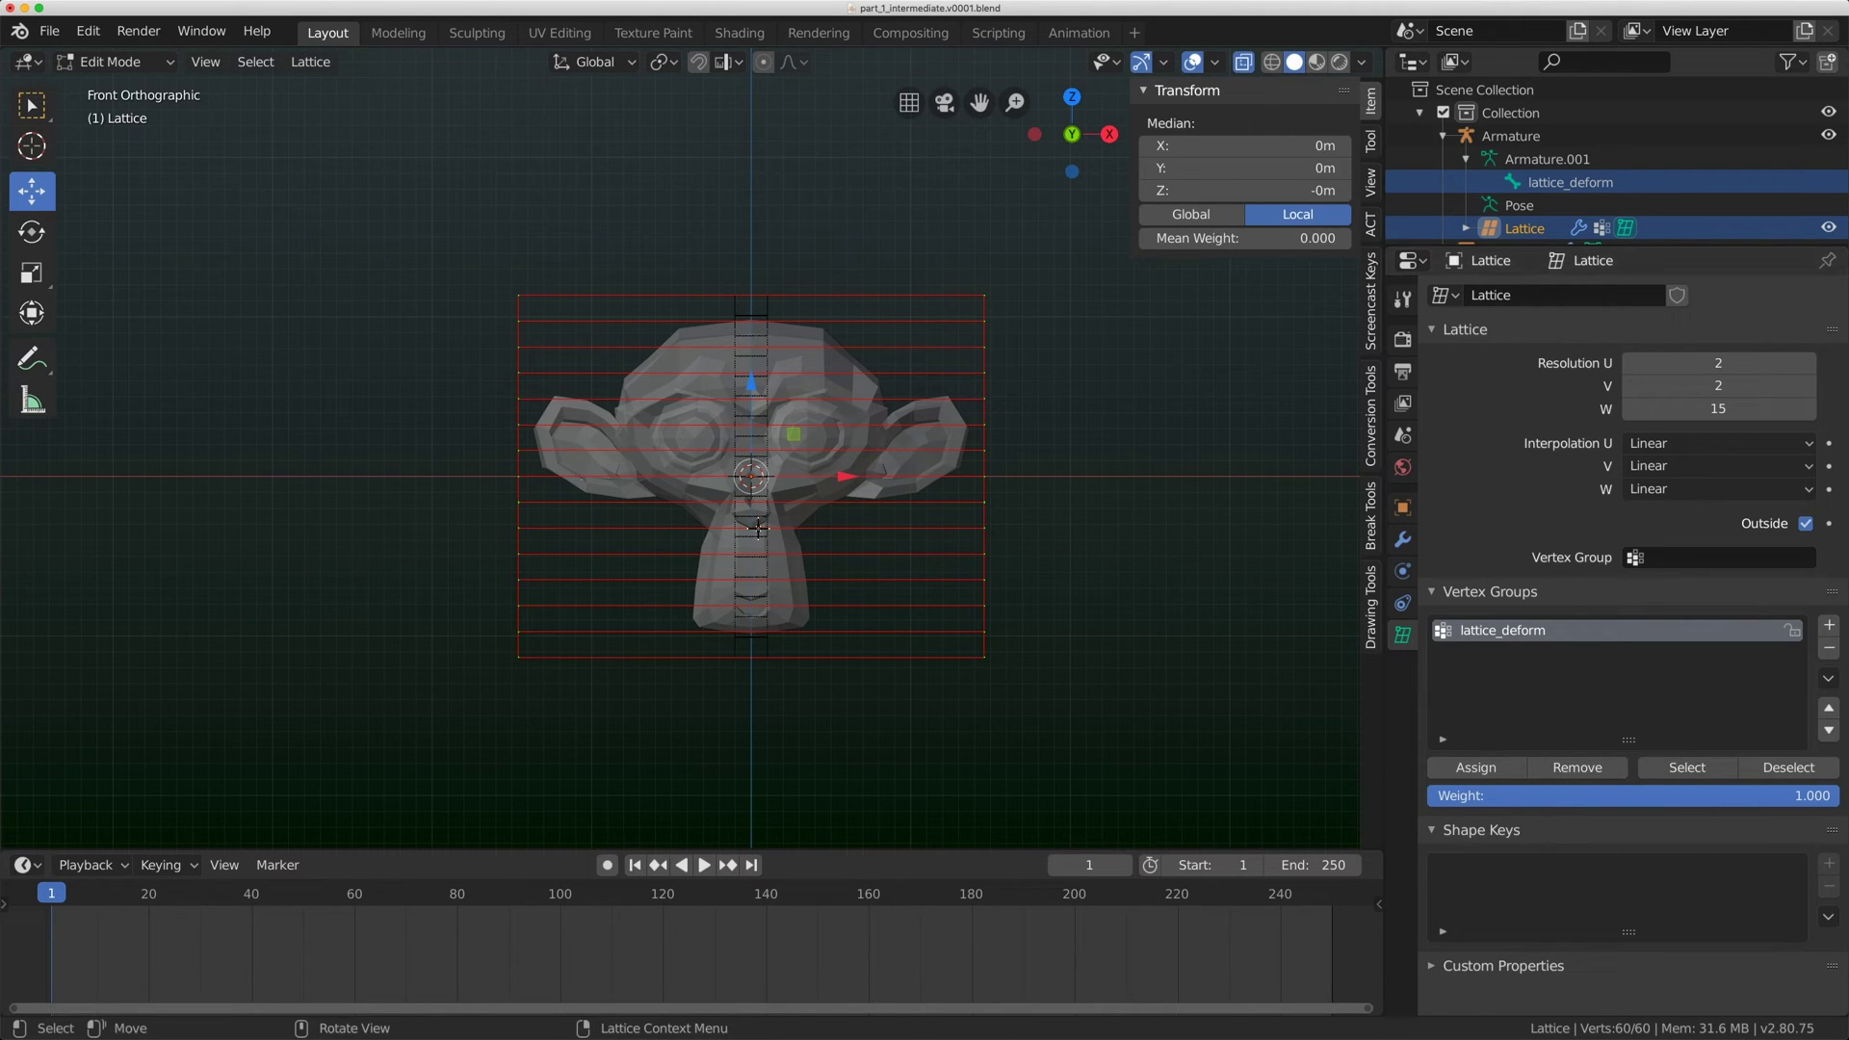
# Return the lattice to Object Mode and put the armature into Pose Mode.
pyautogui.click(110, 62)
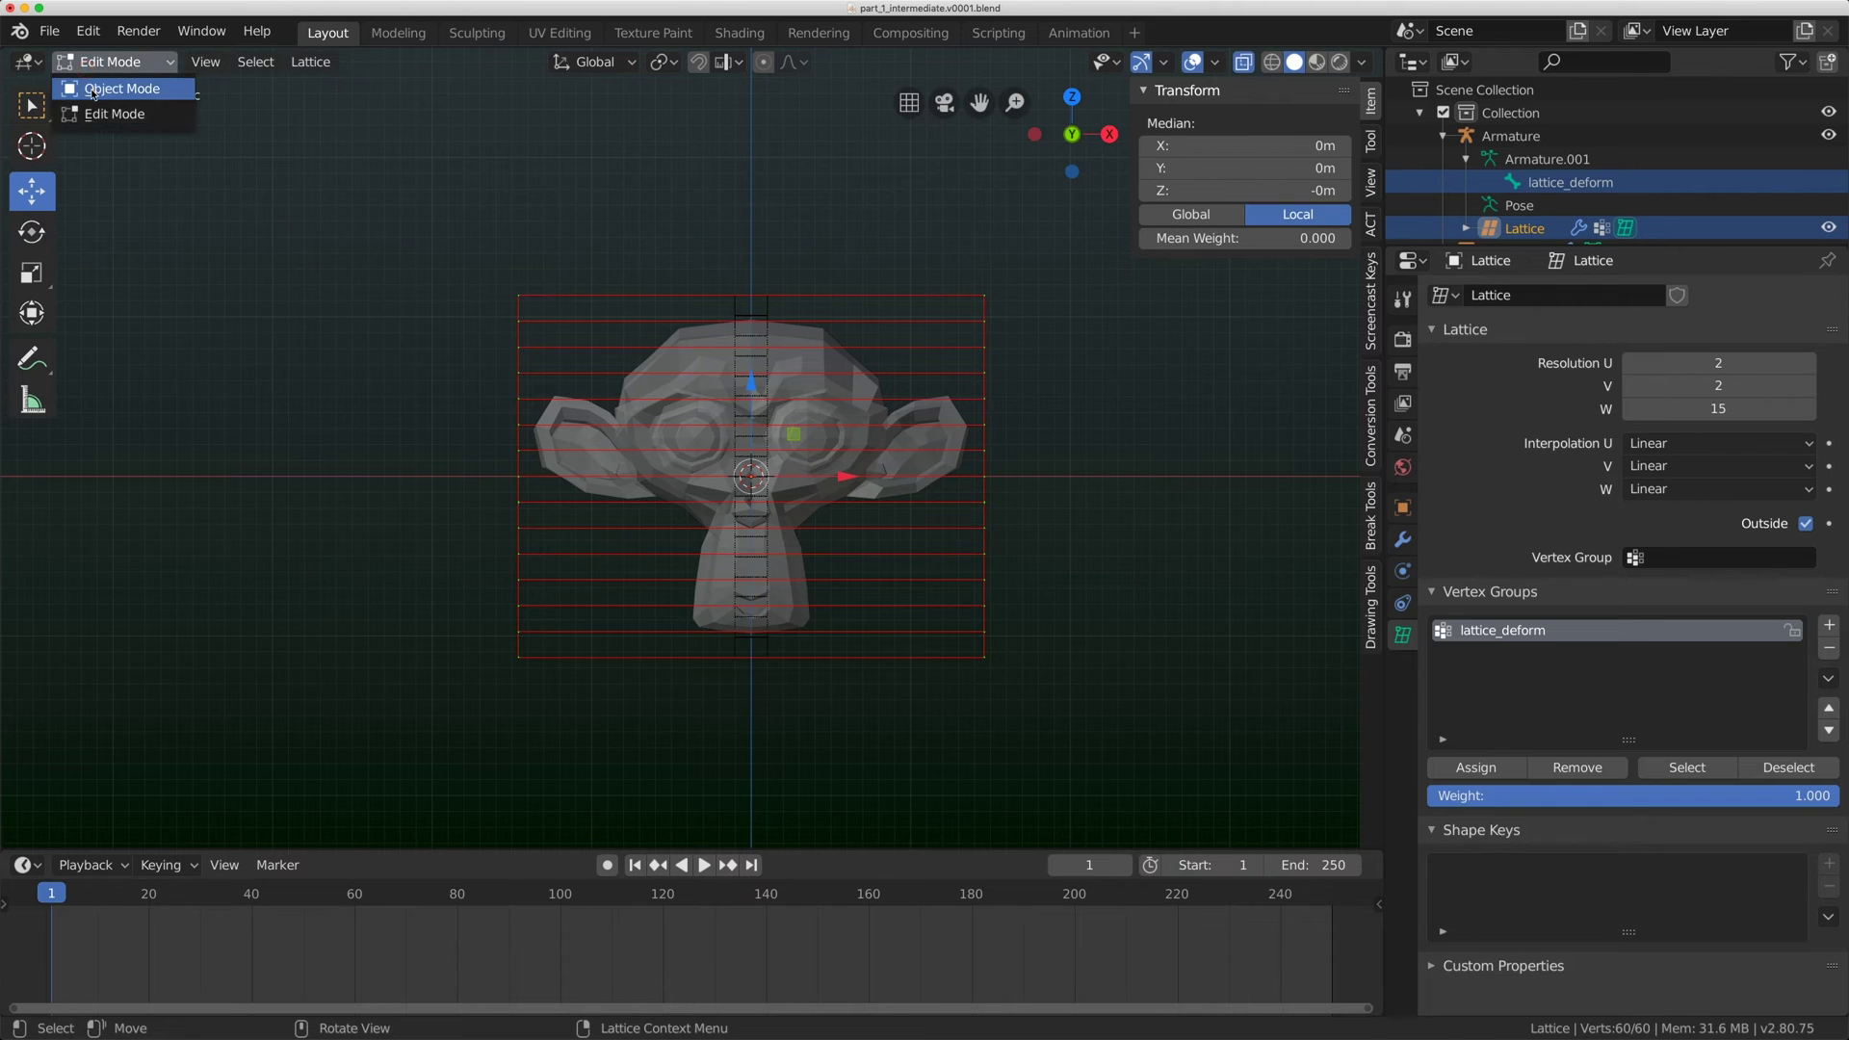
pyautogui.click(97, 85)
pyautogui.click(768, 314)
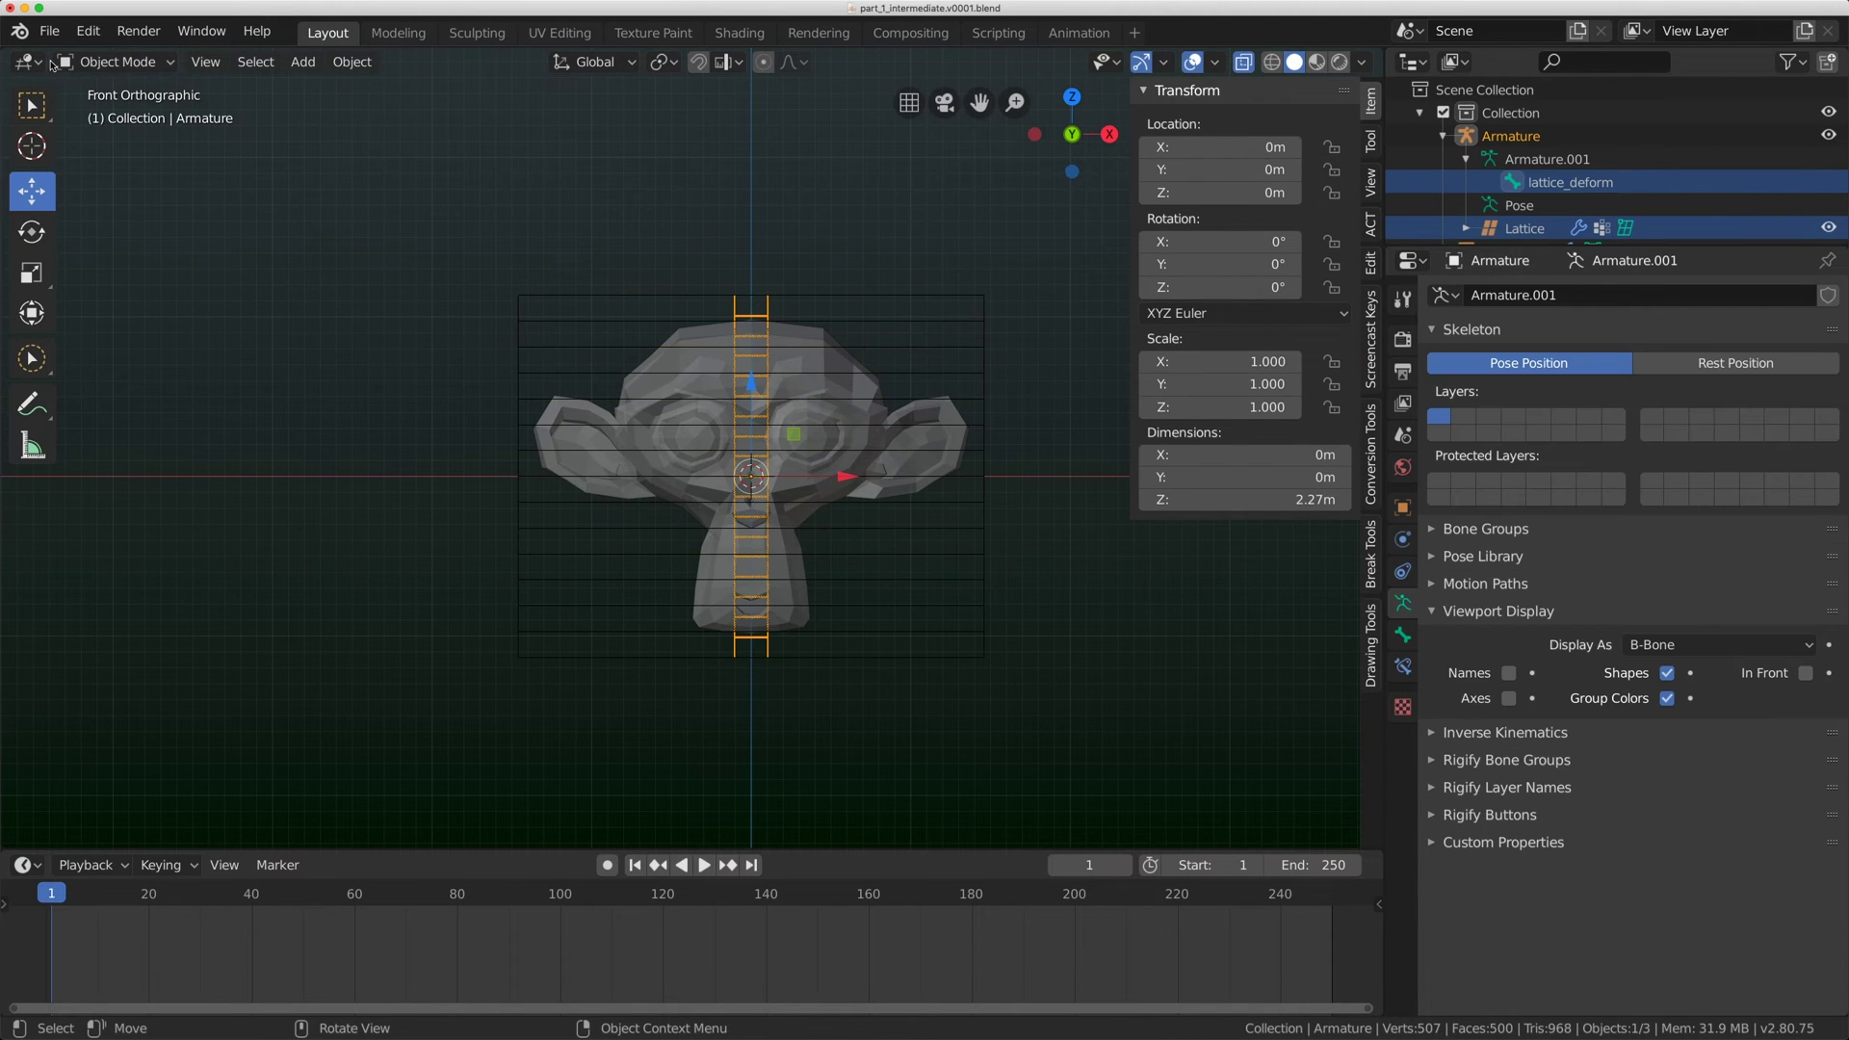
pyautogui.click(54, 63)
pyautogui.click(96, 127)
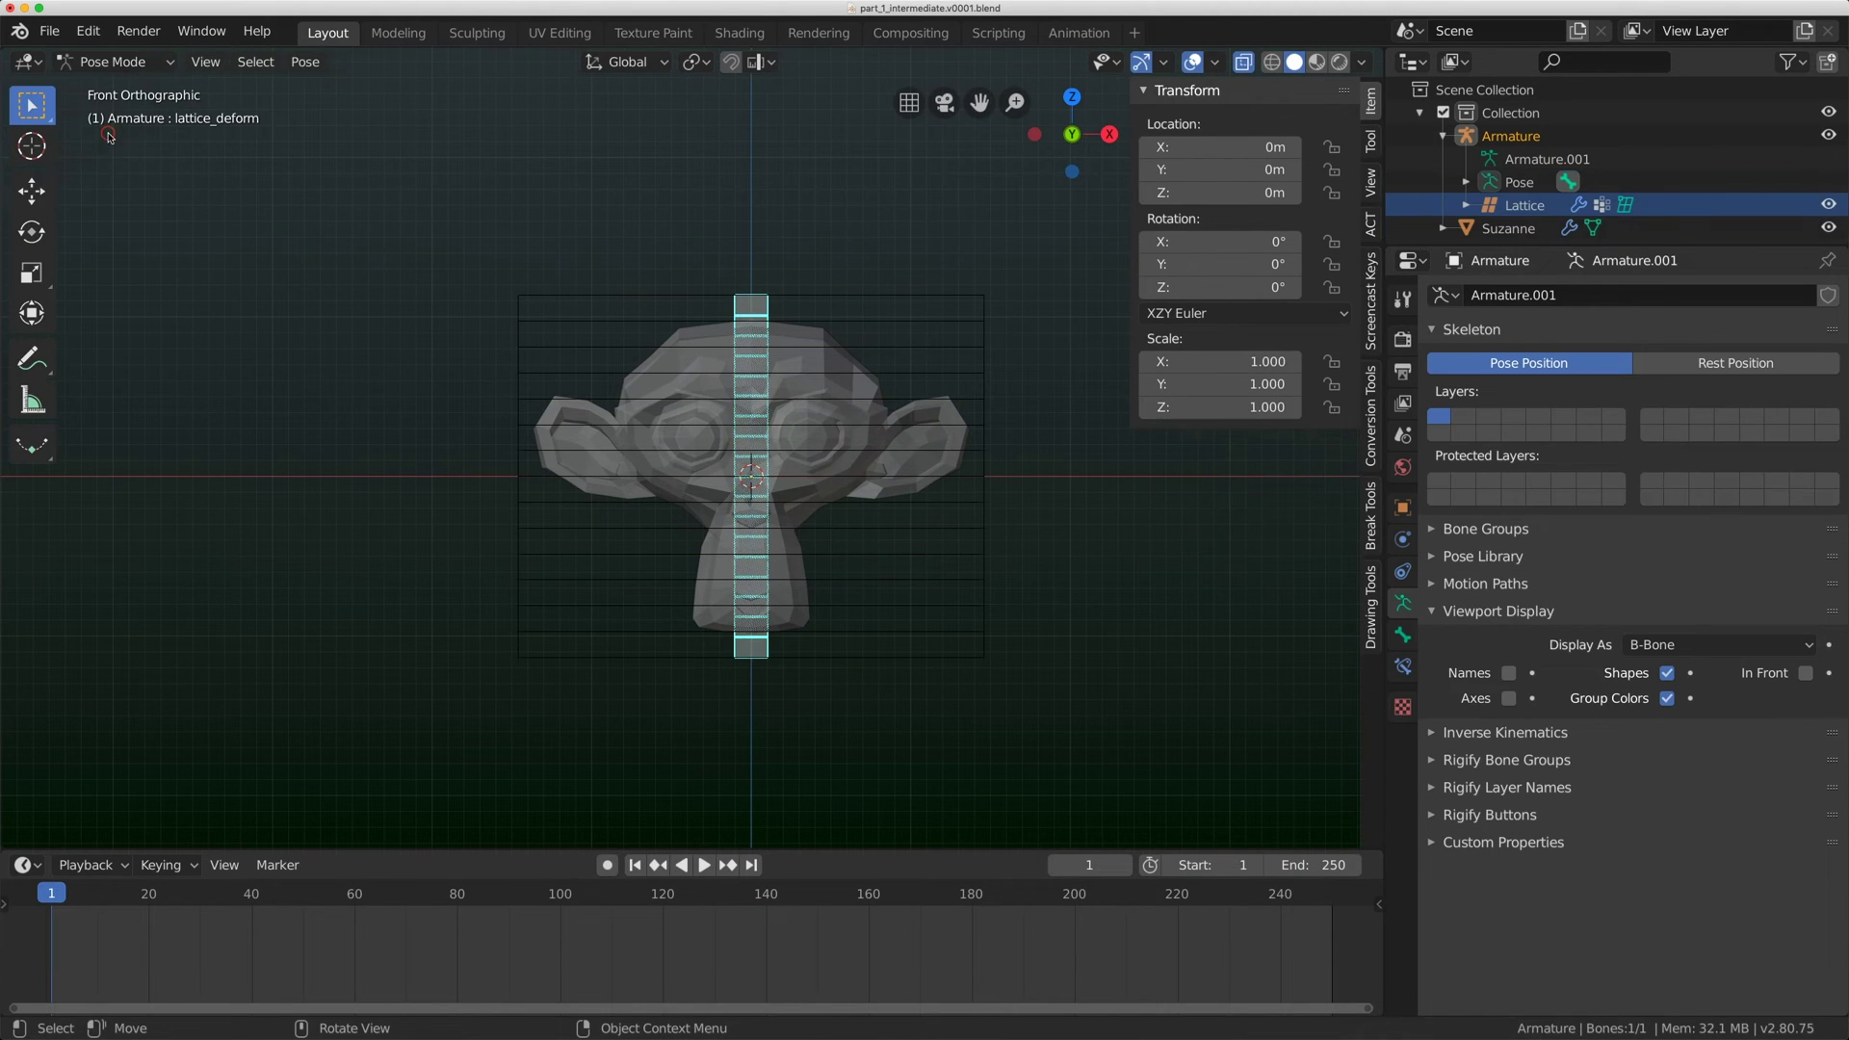
pyautogui.click(1404, 636)
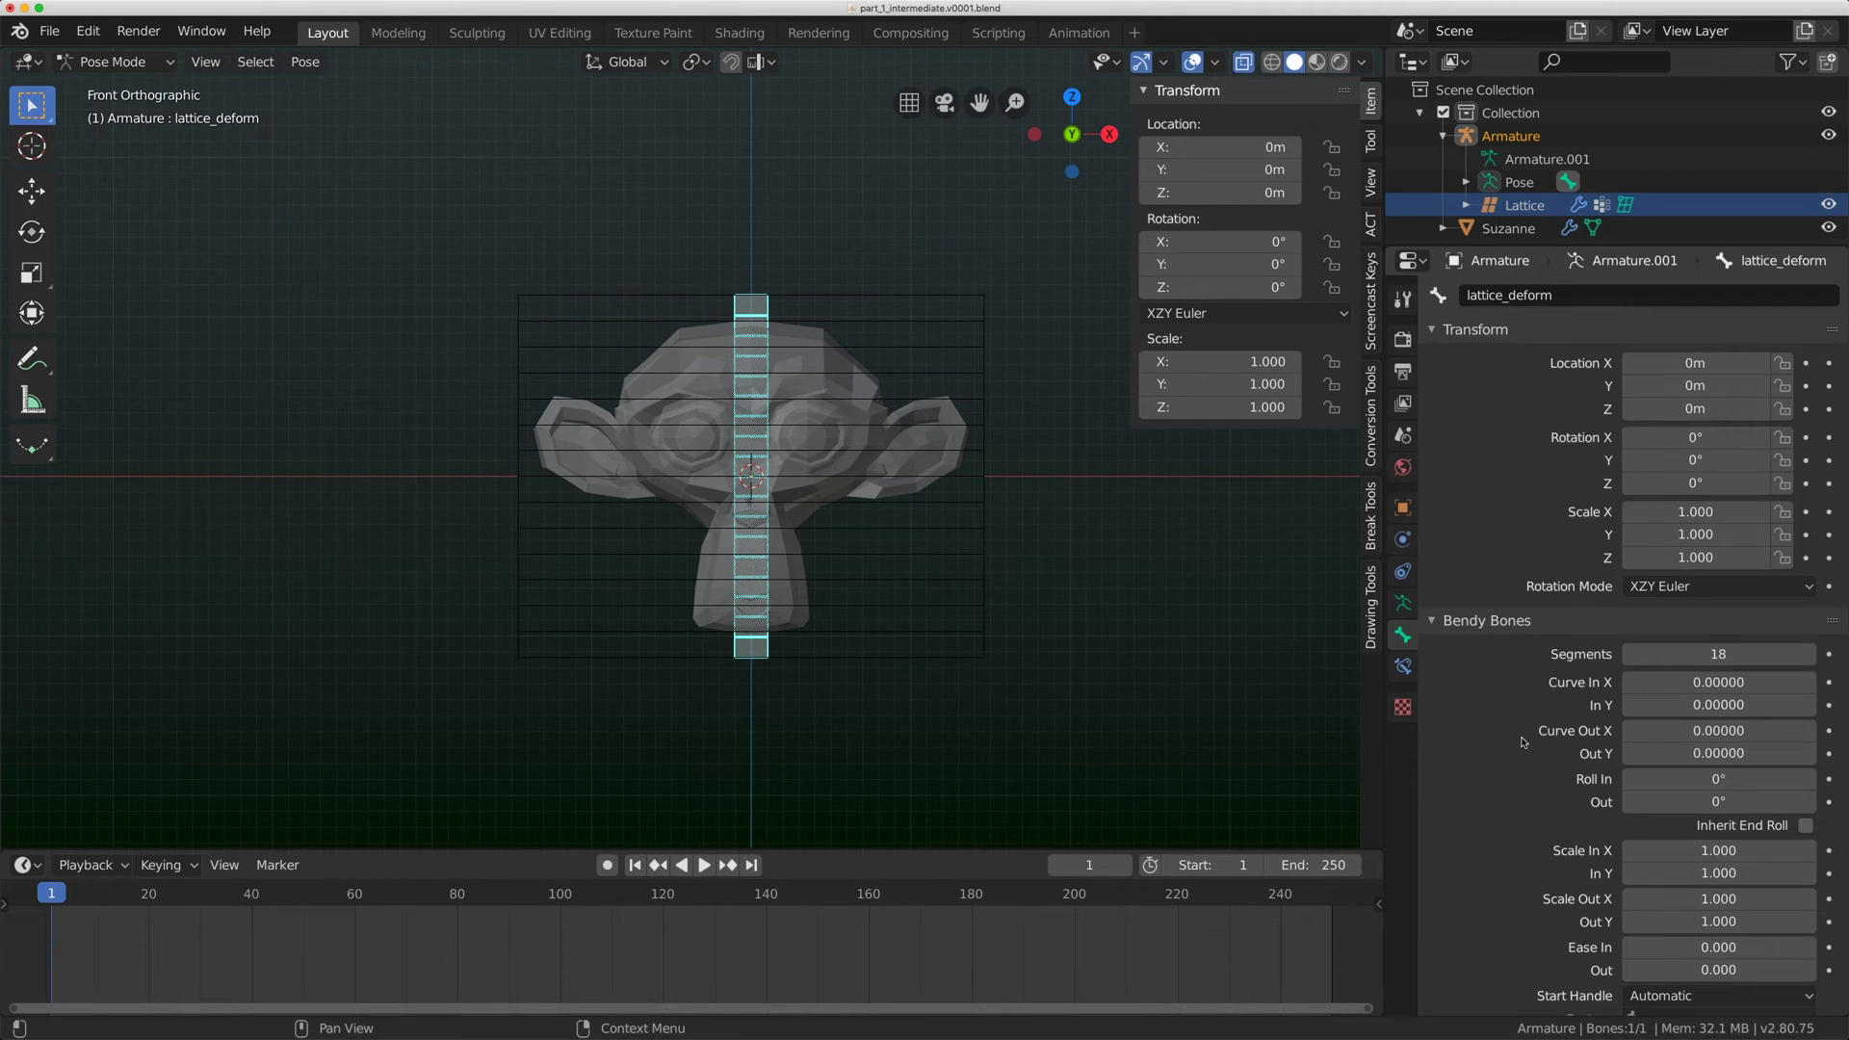
# Test-bend the bone via Curve In X, In Y and Curve Out X with X-ray off.
pyautogui.scroll(-5, 1524, 742)
pyautogui.moveTo(1718, 537)
pyautogui.mouseDown()
pyautogui.moveTo(1811, 537)
pyautogui.moveTo(1704, 537)
pyautogui.mouseUp()
pyautogui.moveTo(770, 481); pyautogui.dragTo(674, 453, button='middle')
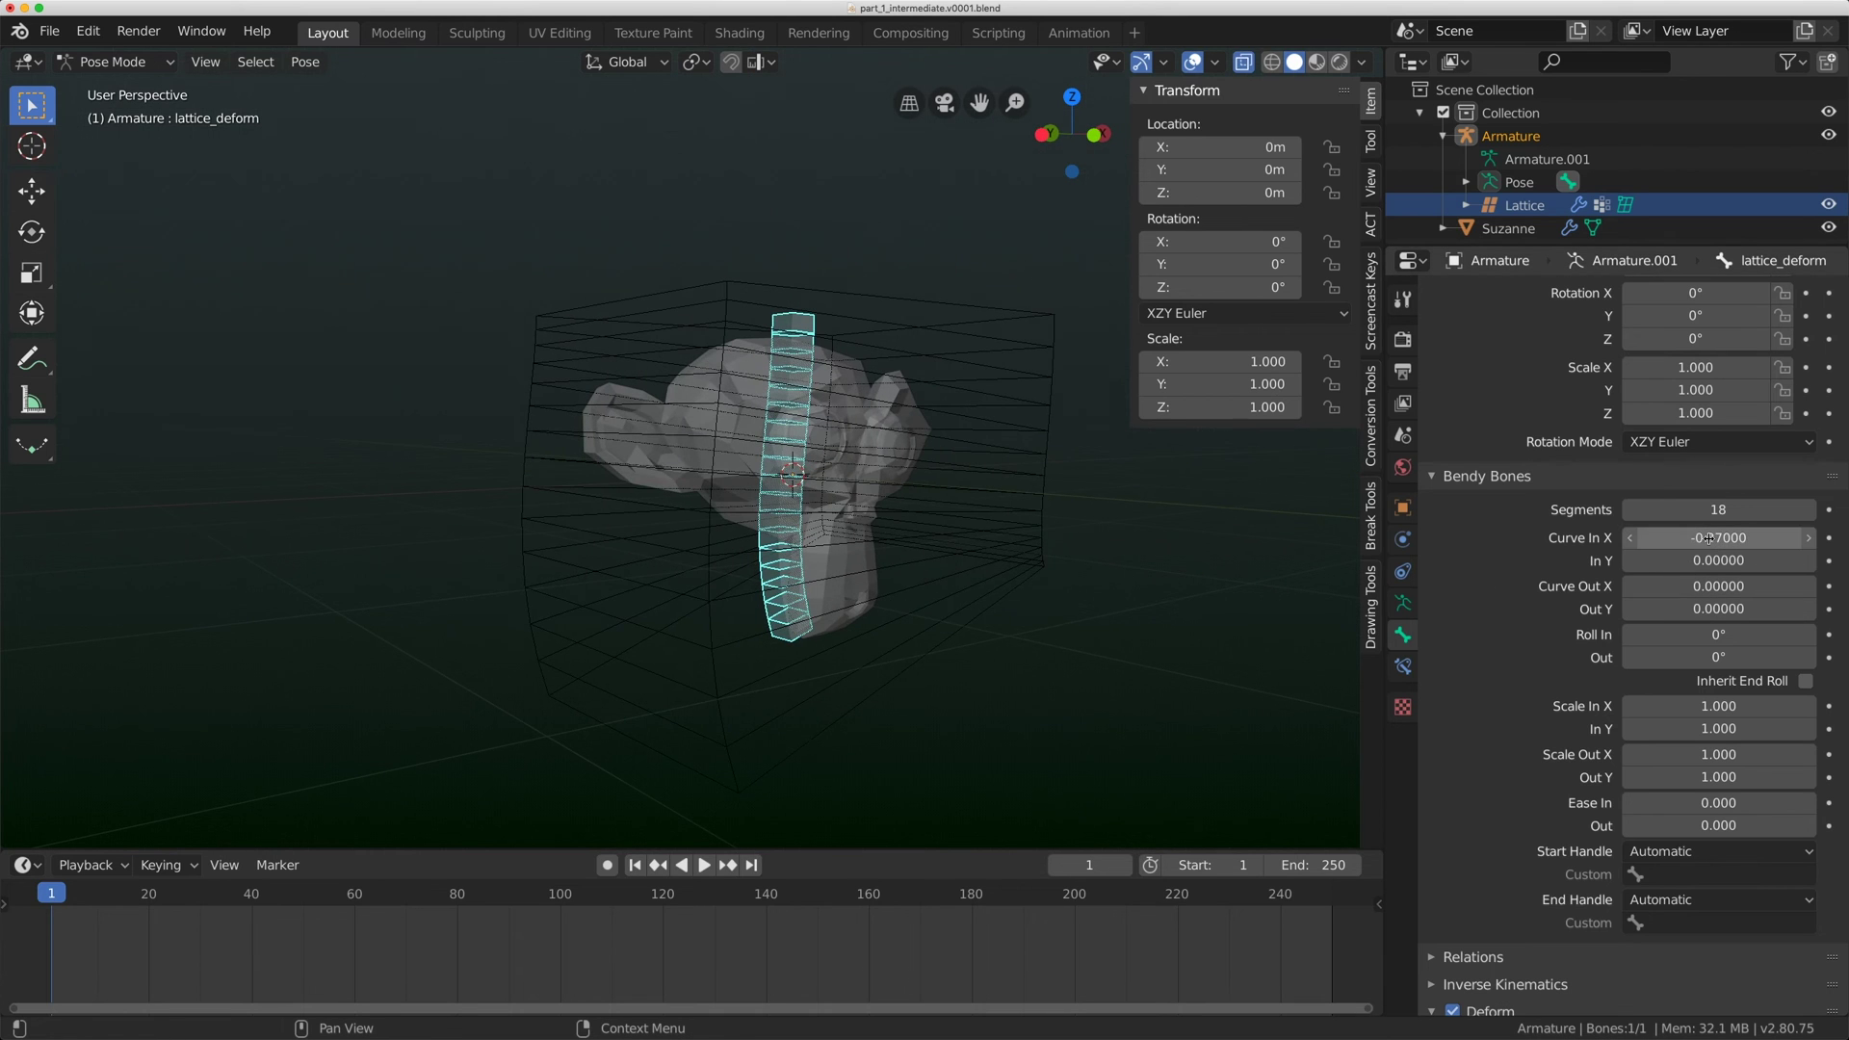
pyautogui.moveTo(1709, 537); pyautogui.dragTo(1720, 537)
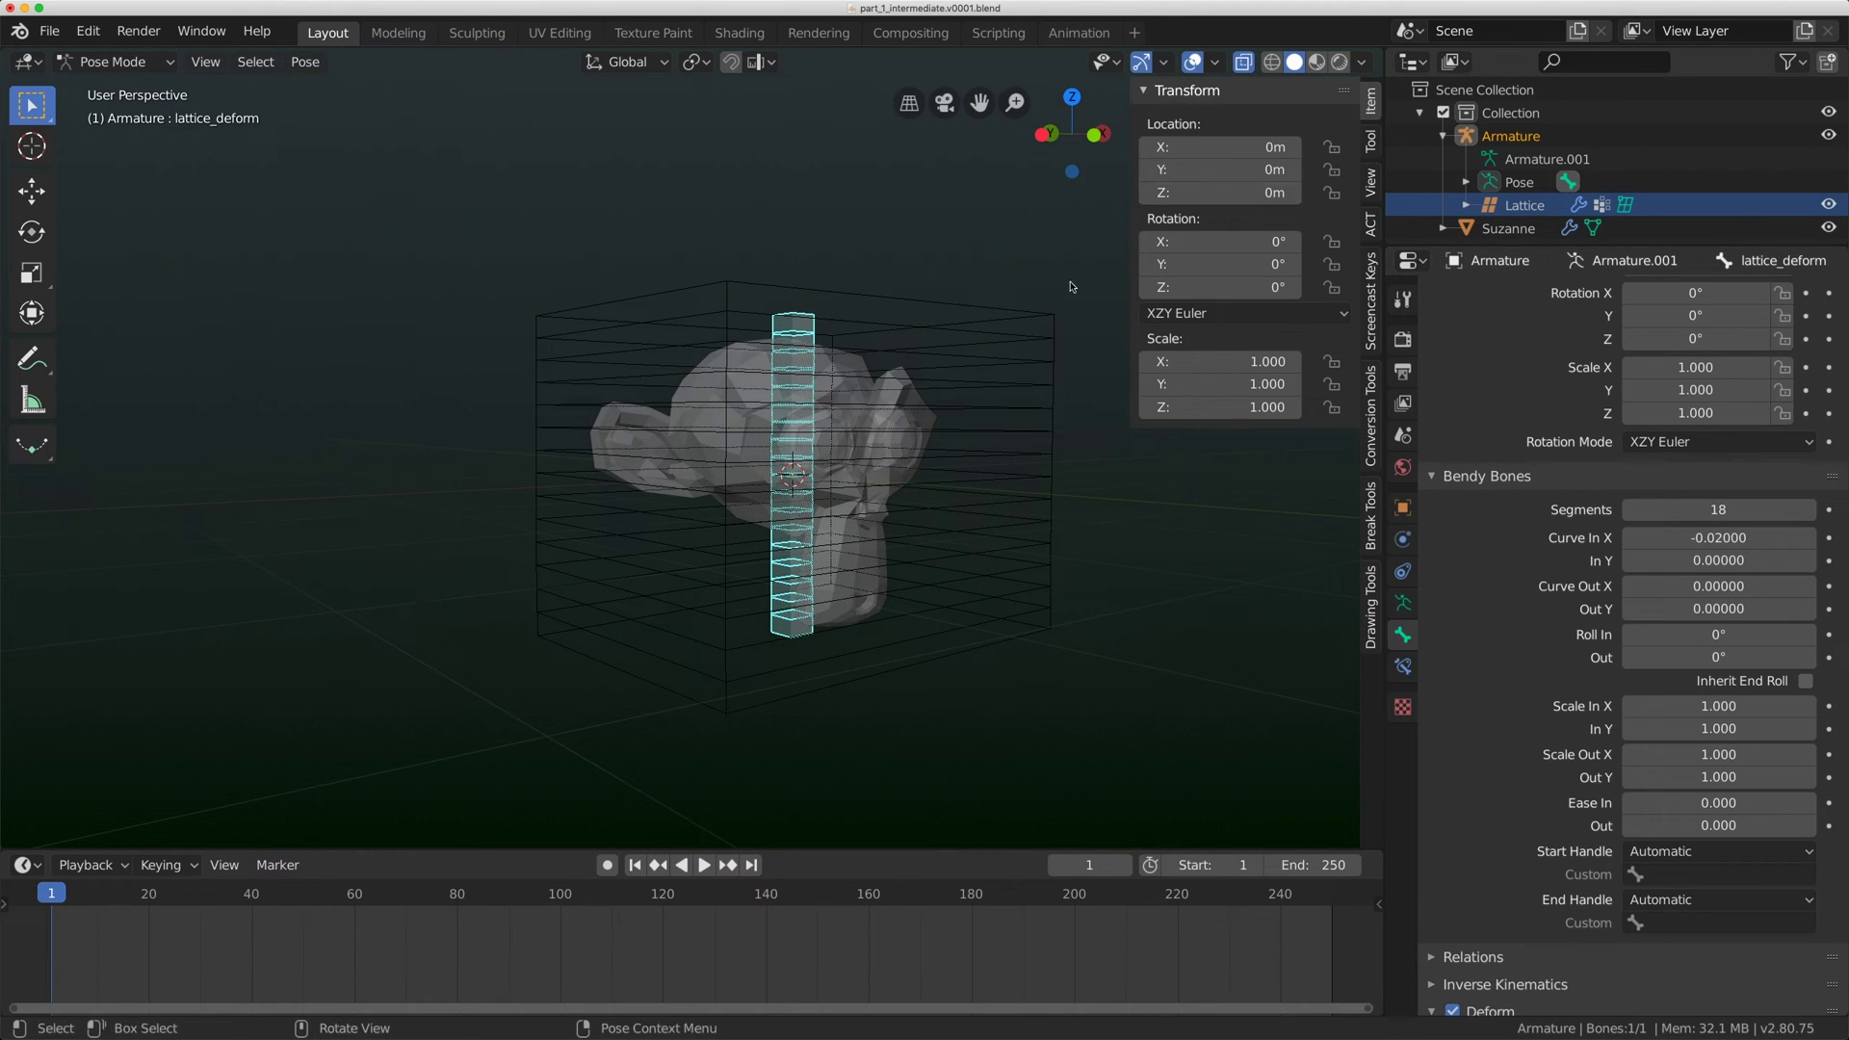
pyautogui.click(1243, 62)
pyautogui.moveTo(867, 433); pyautogui.dragTo(1011, 424, button='middle')
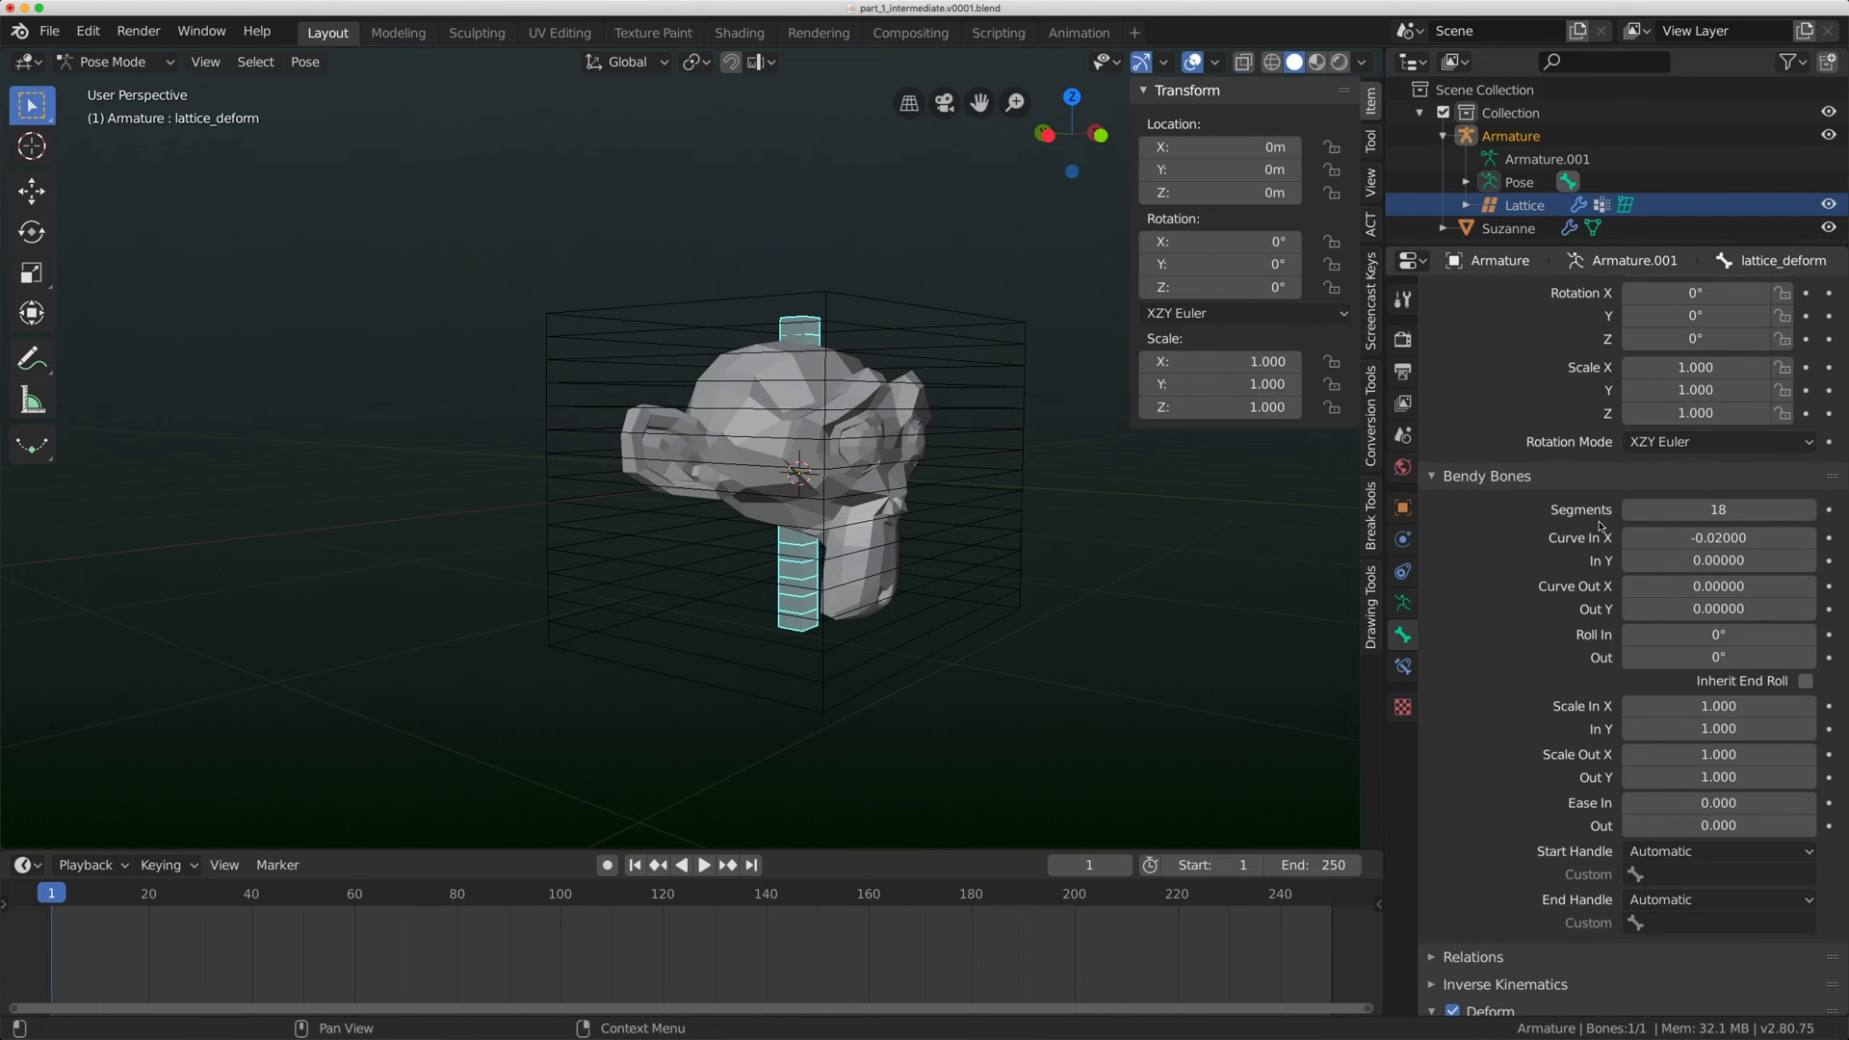
pyautogui.moveTo(1673, 541); pyautogui.dragTo(1726, 537)
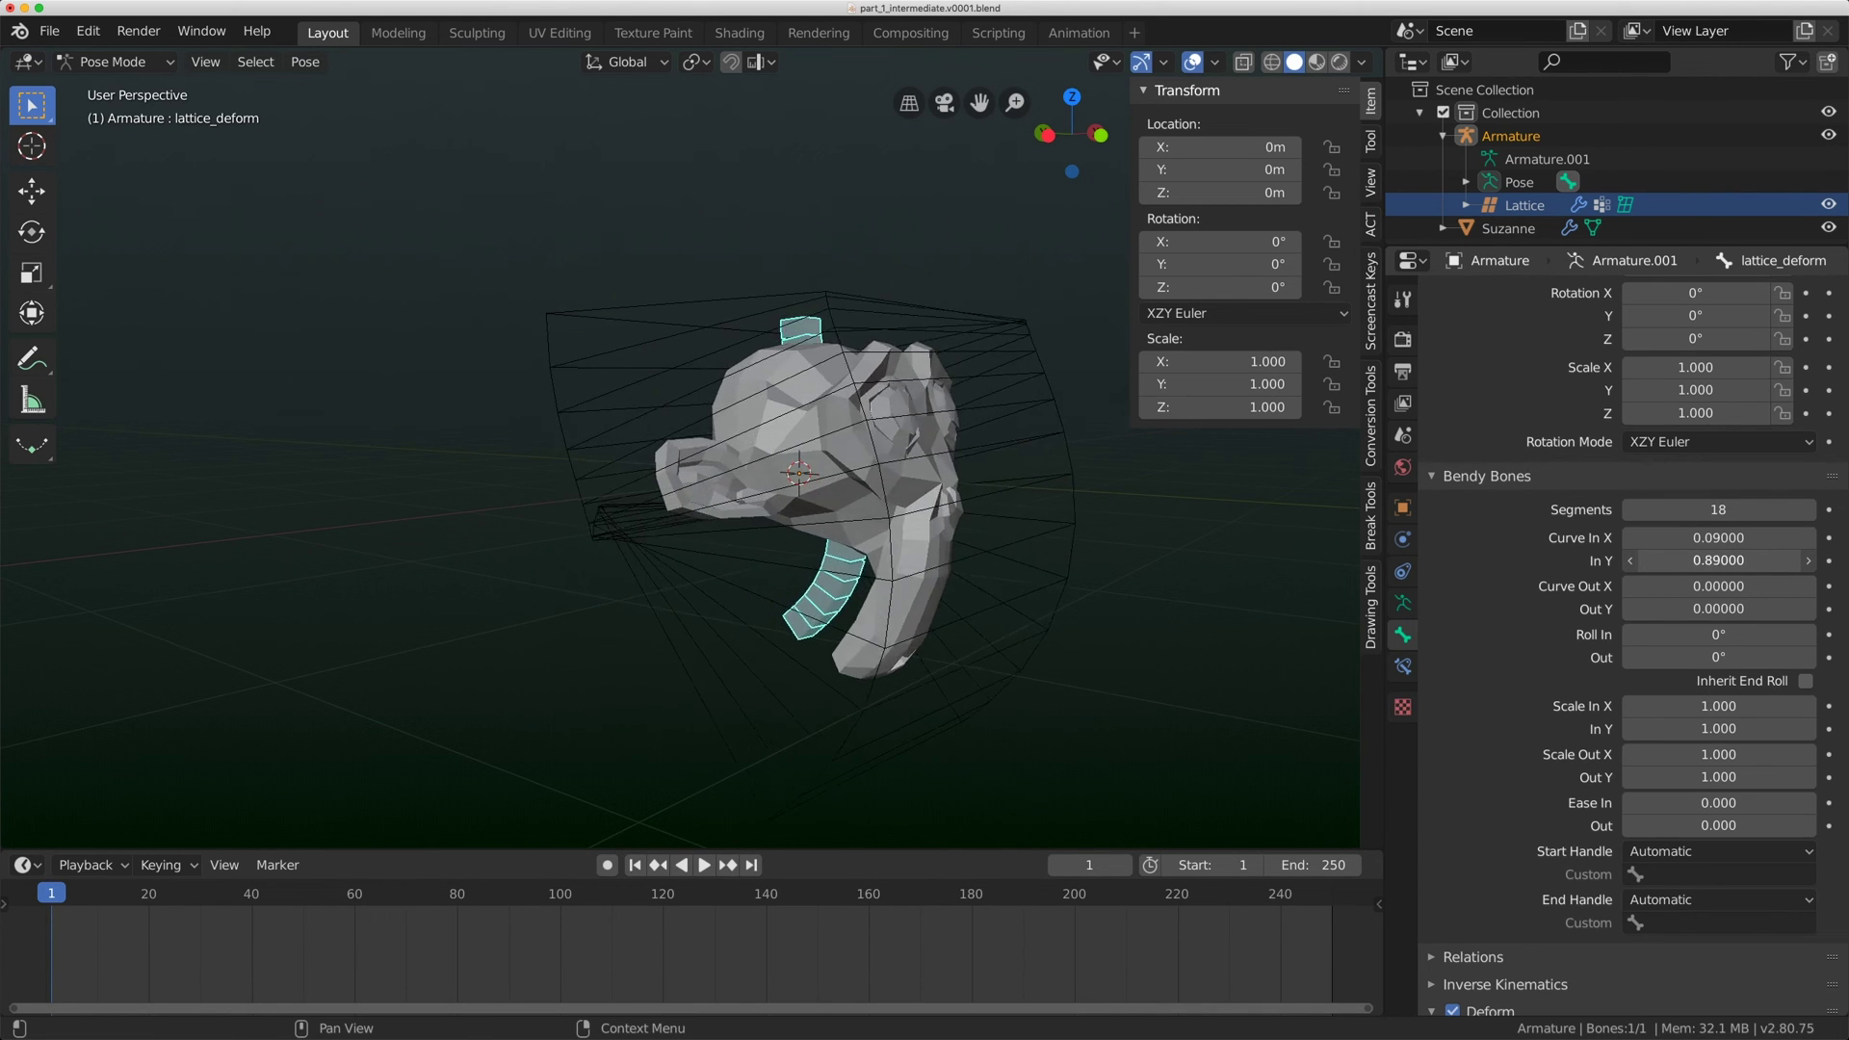
pyautogui.moveTo(1719, 561)
pyautogui.mouseDown()
pyautogui.moveTo(1676, 561)
pyautogui.moveTo(1713, 585)
pyautogui.moveTo(1713, 538)
pyautogui.mouseUp()
# Reset all bendy curve values to 0 and test-move the bone, cancelling the move.
pyautogui.write('0')
pyautogui.press('Return')
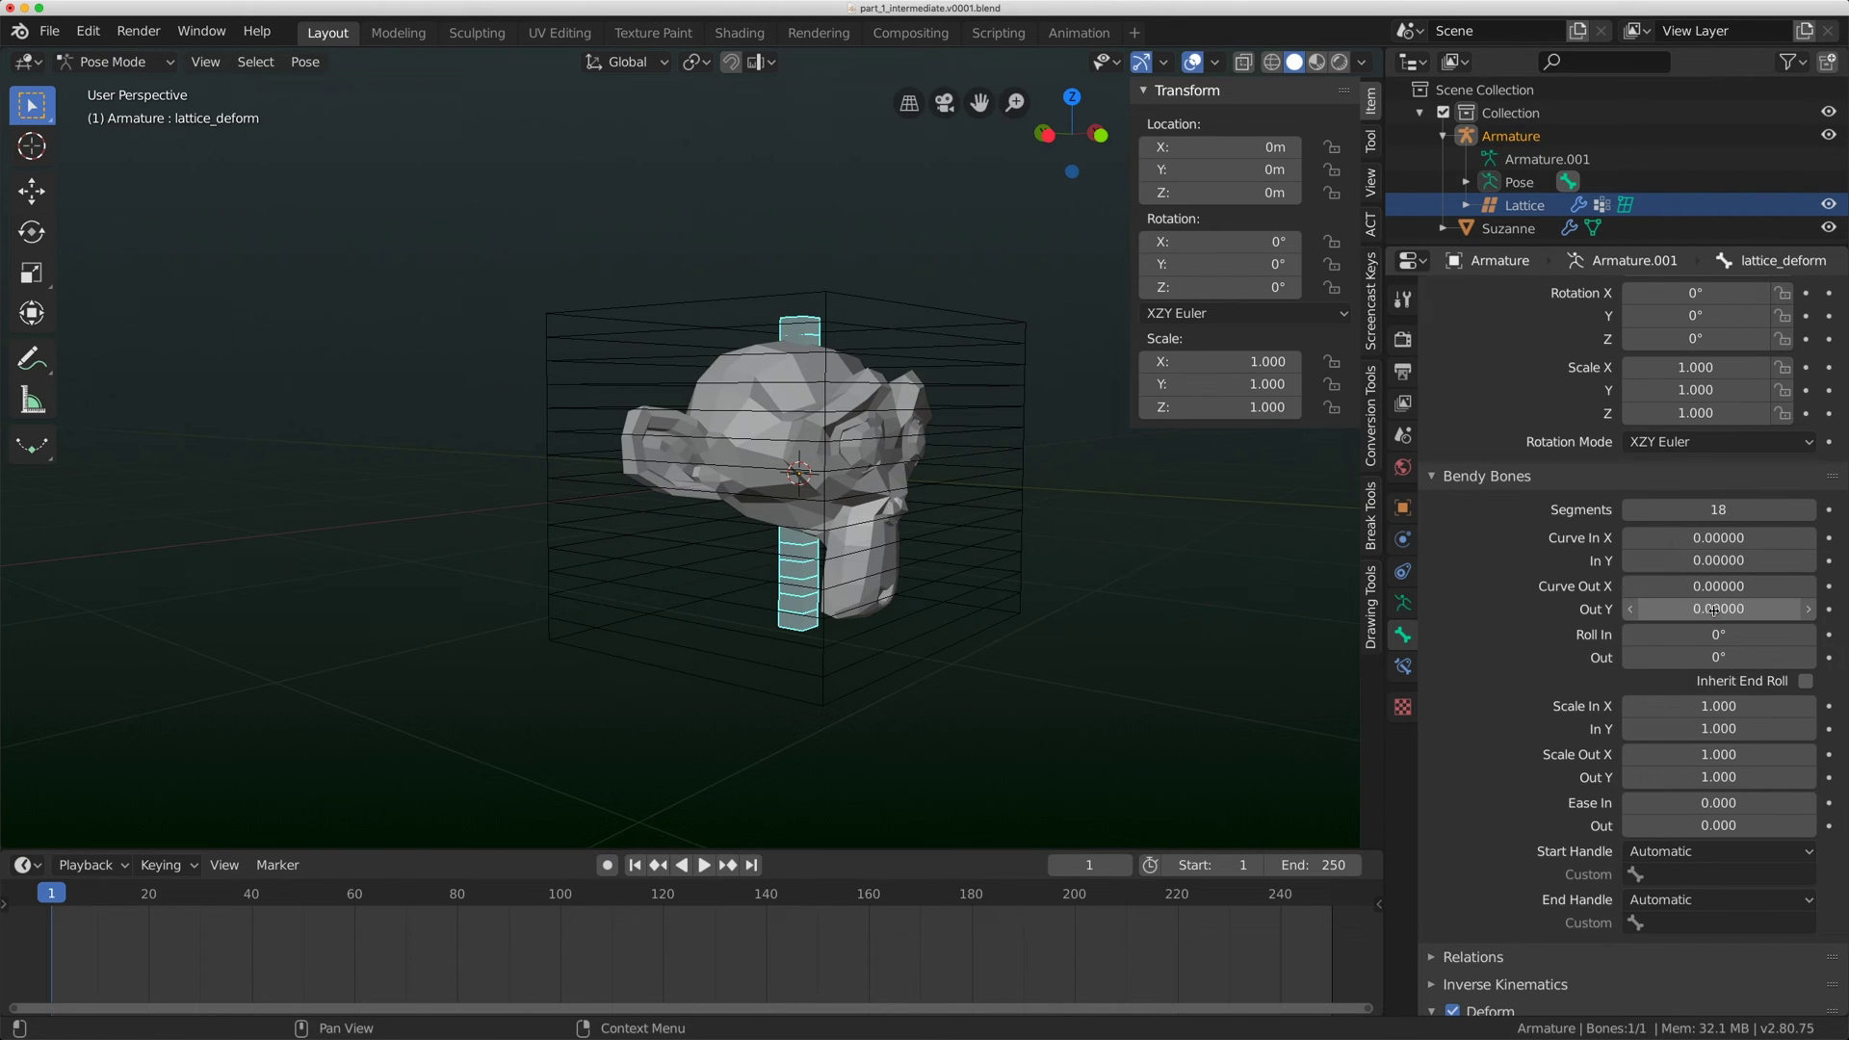
pyautogui.press('KP_1')
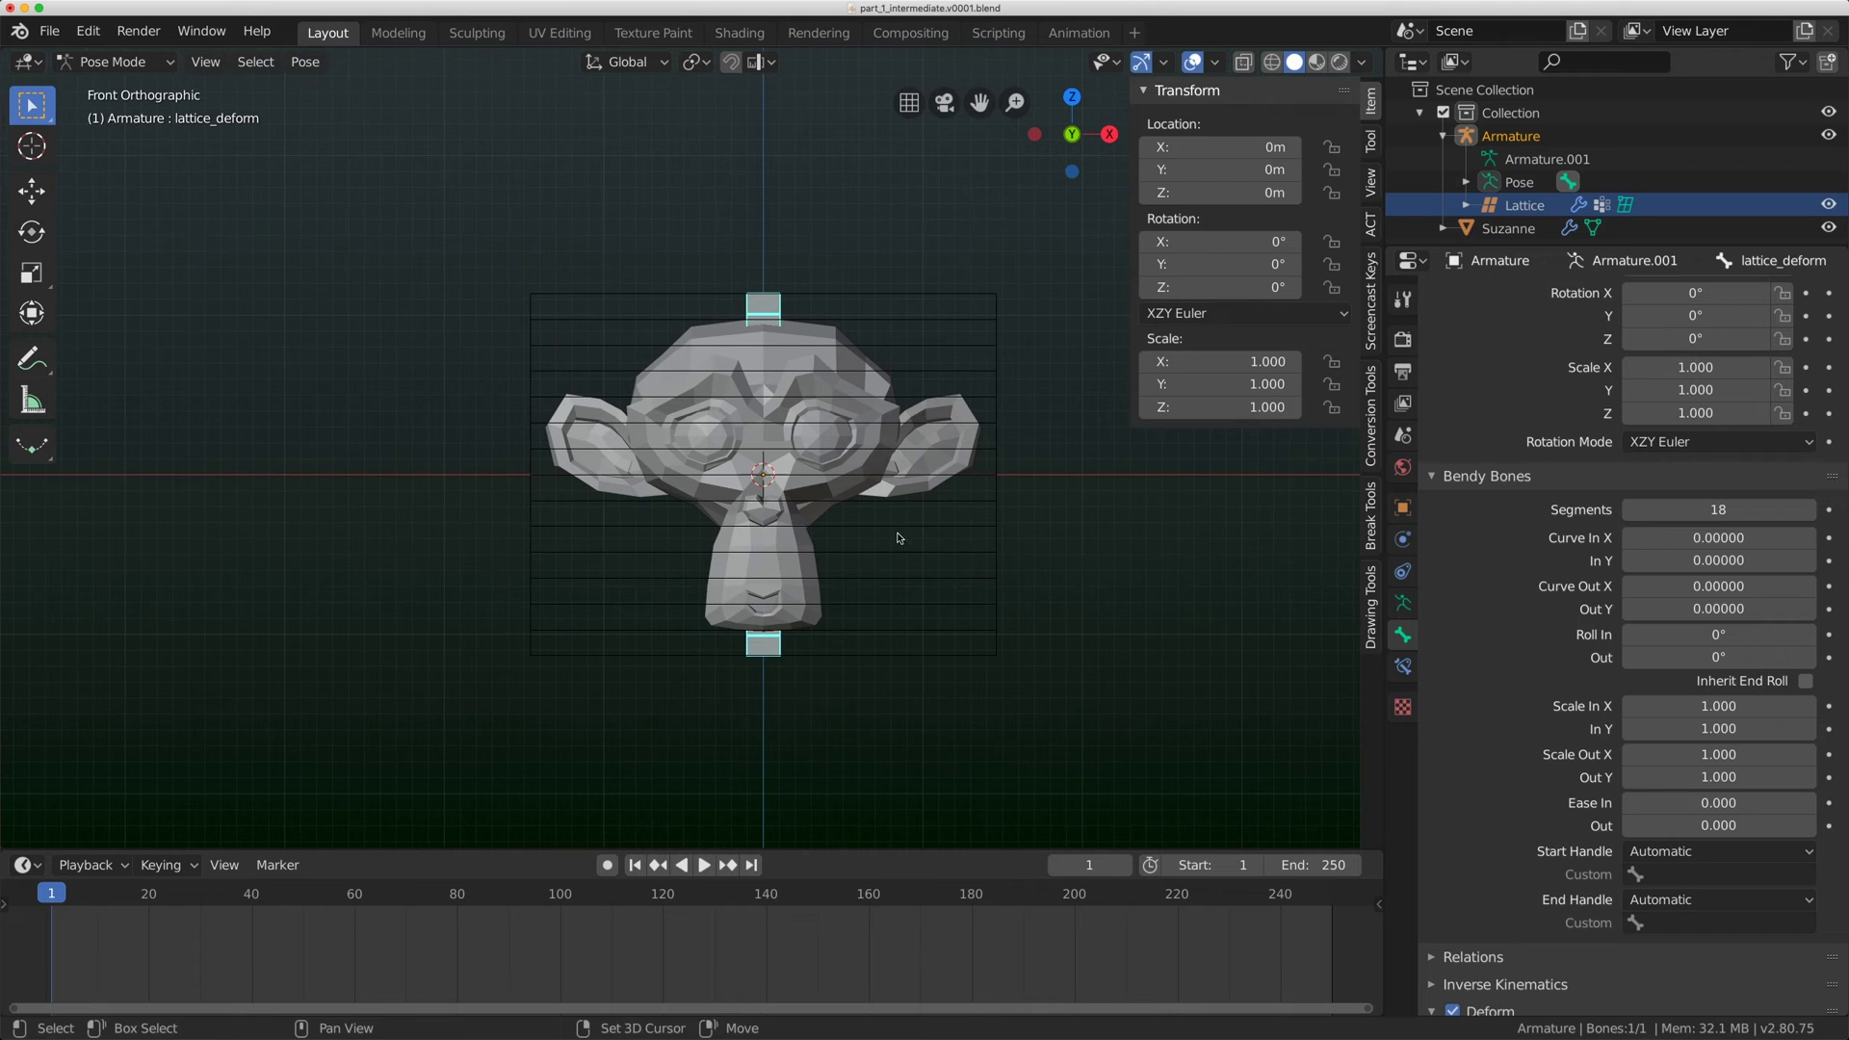
pyautogui.scroll(-2, 899, 537)
pyautogui.scroll(2, 898, 537)
pyautogui.keyDown('shift'); pyautogui.moveTo(769, 313); pyautogui.dragTo(828, 337, button='middle'); pyautogui.keyUp('shift')
pyautogui.press('g')
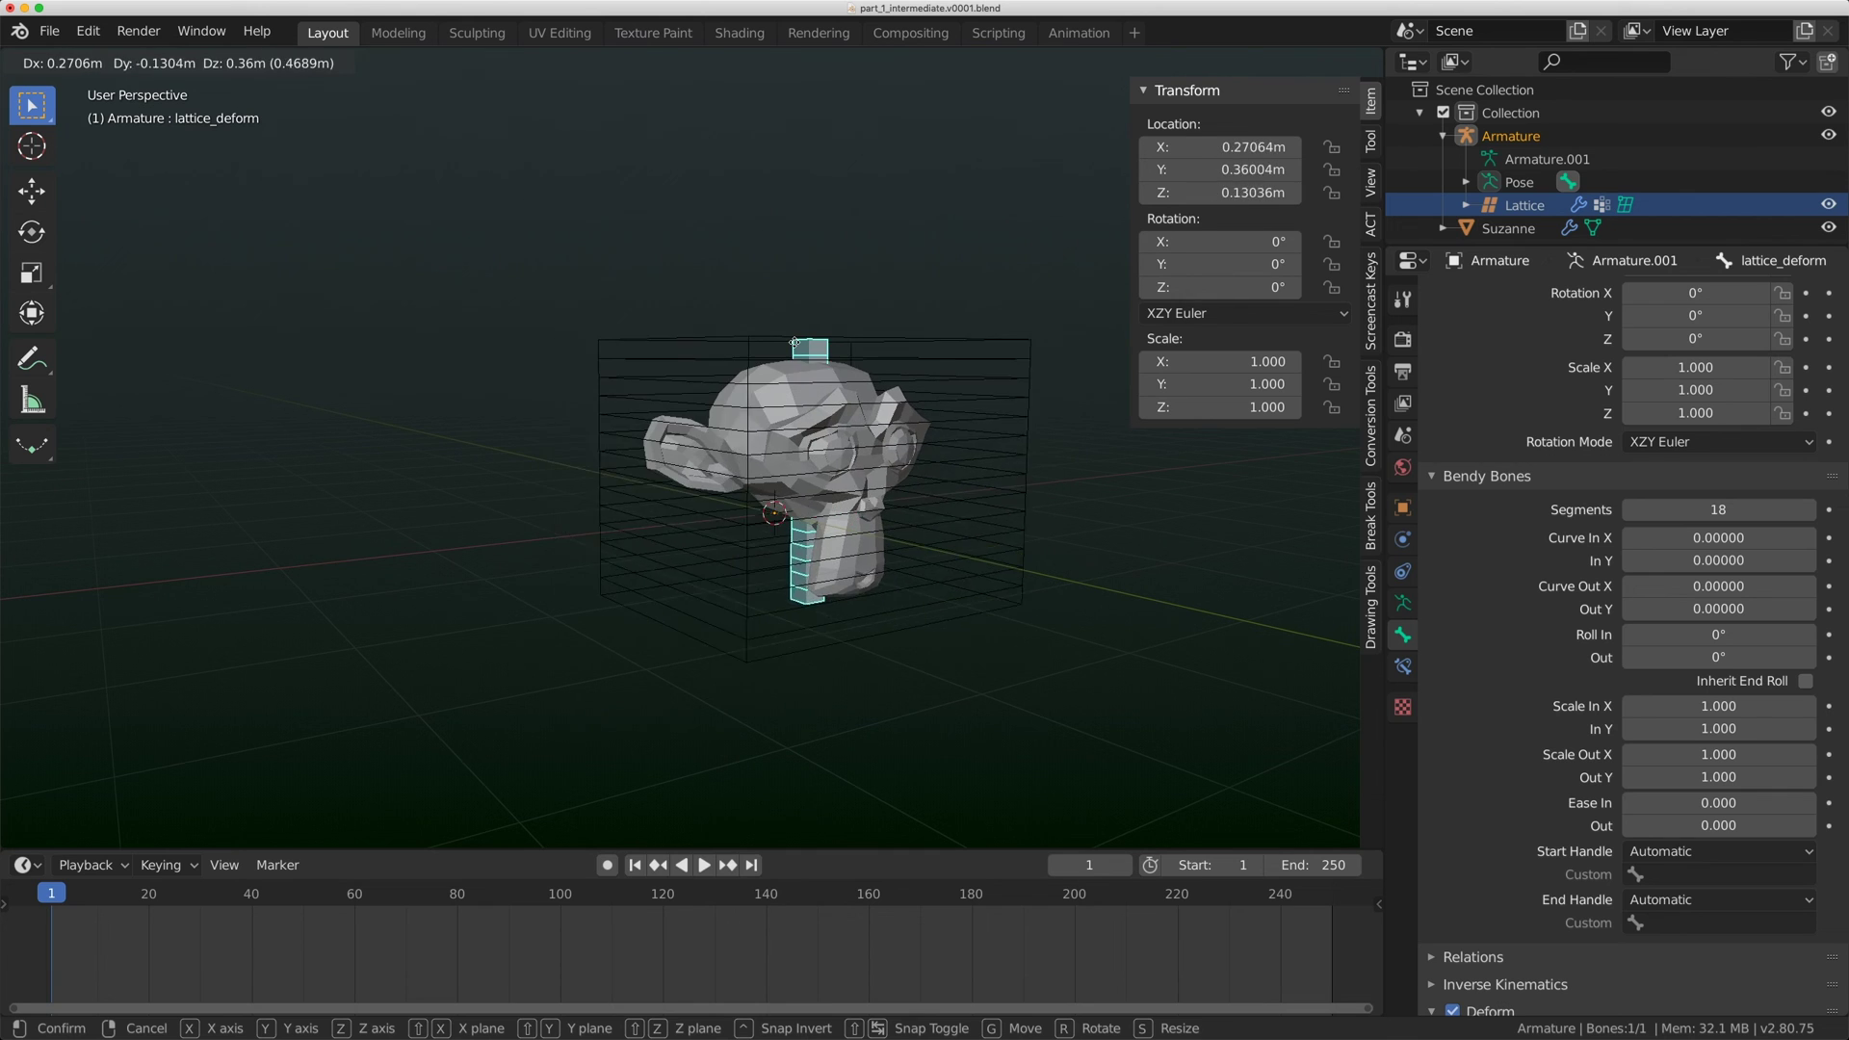
pyautogui.rightClick(795, 347)
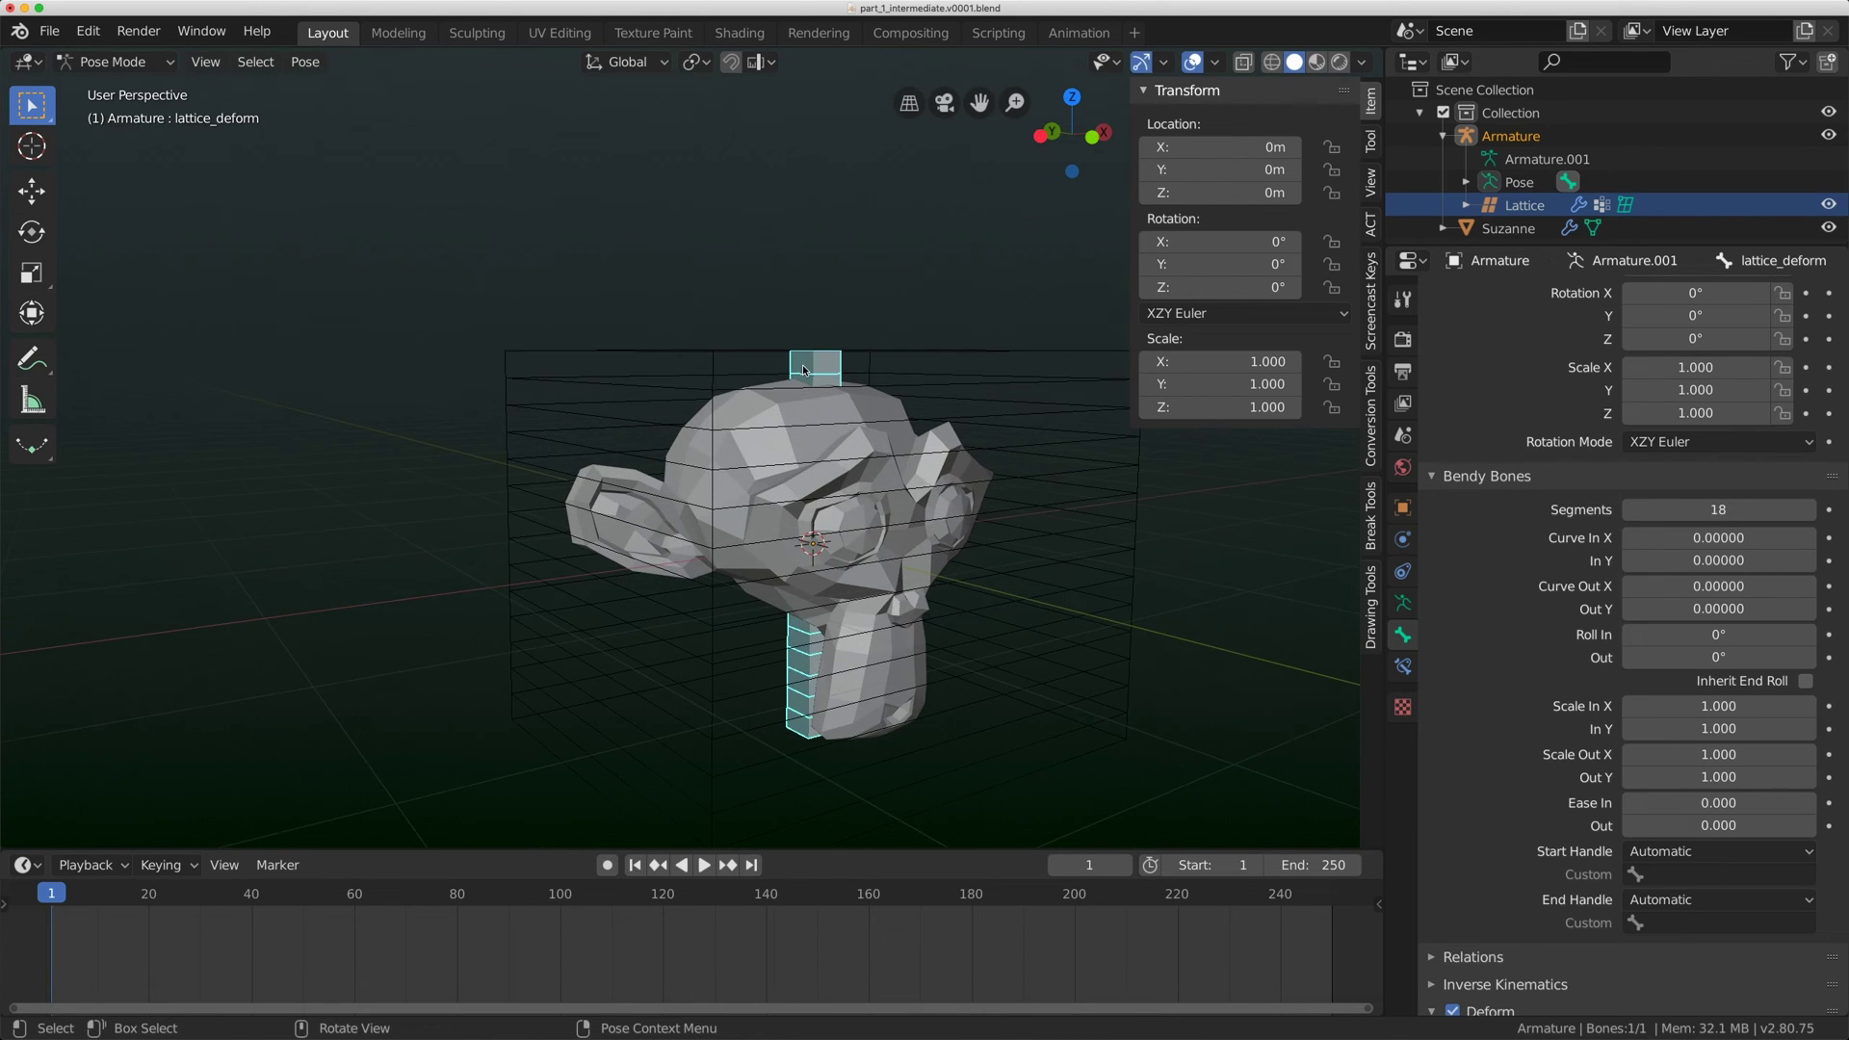
pyautogui.scroll(2, 790, 376)
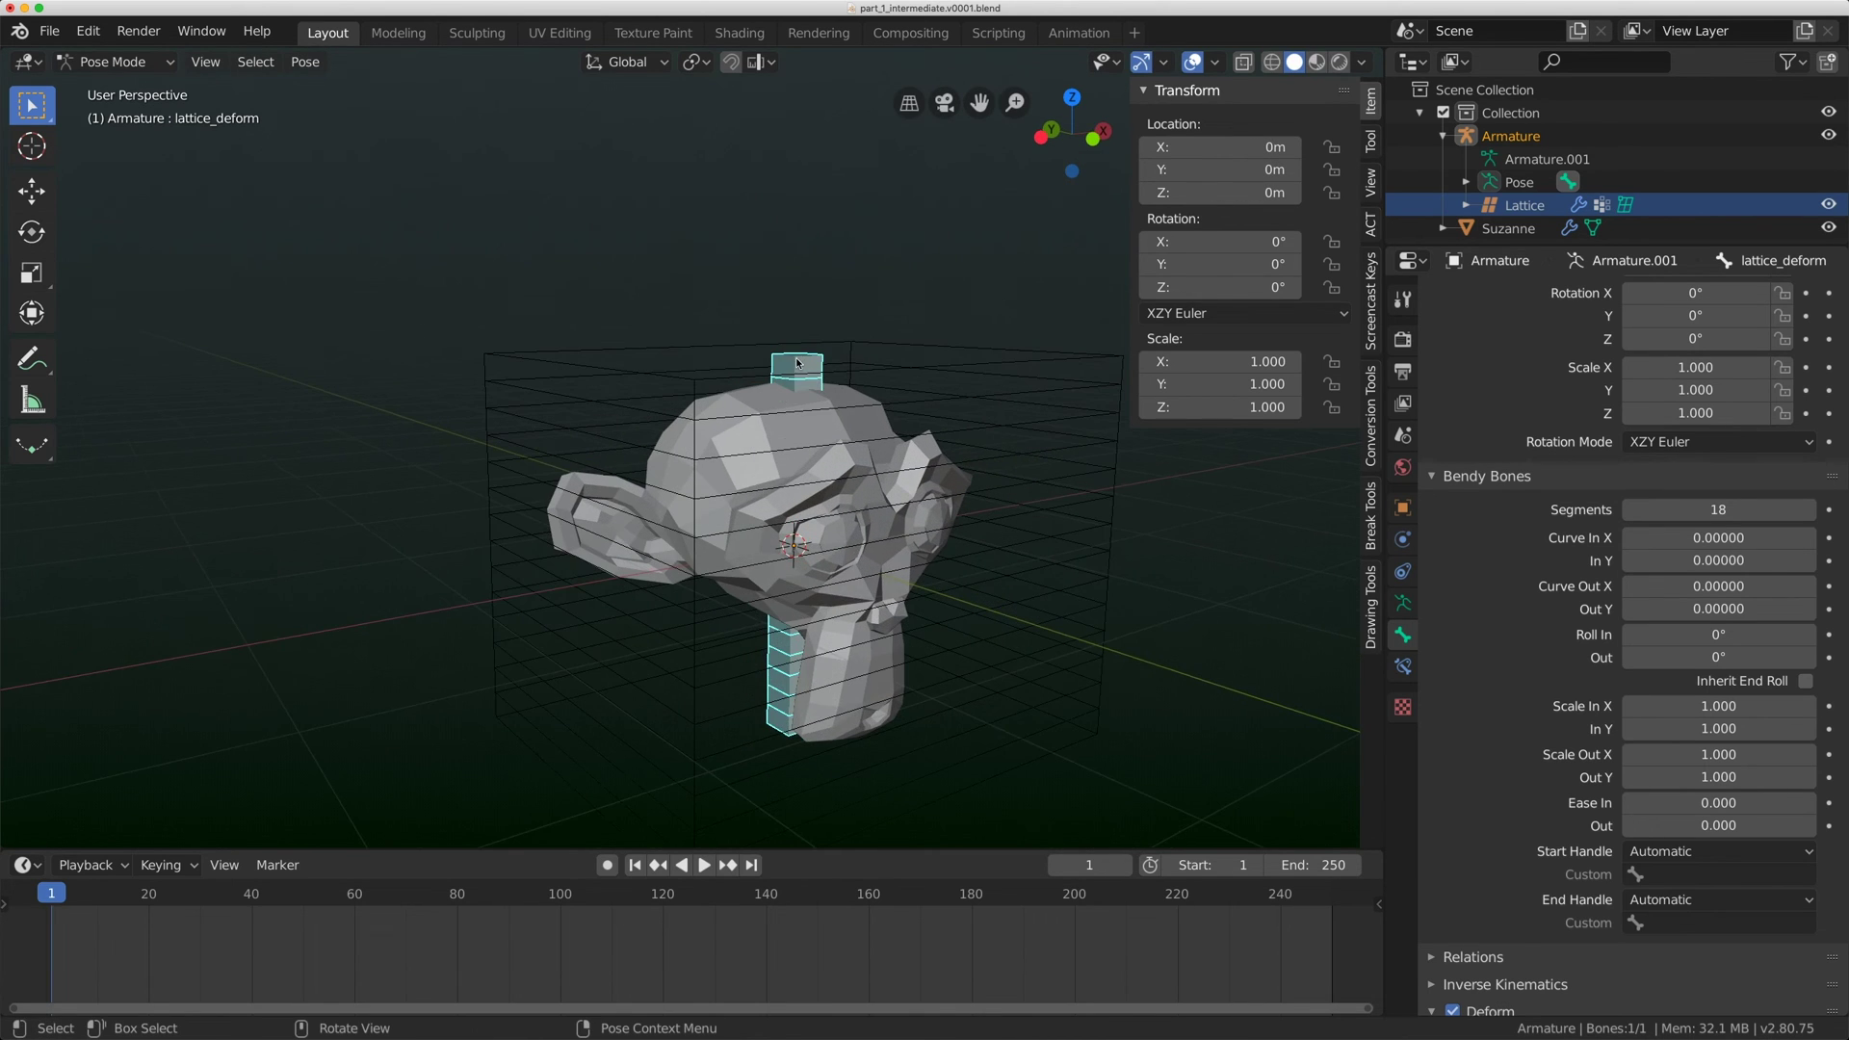
# In Edit Mode, extrude a new bone from lattice_deform's tip locked to global Z.
pyautogui.click(140, 63)
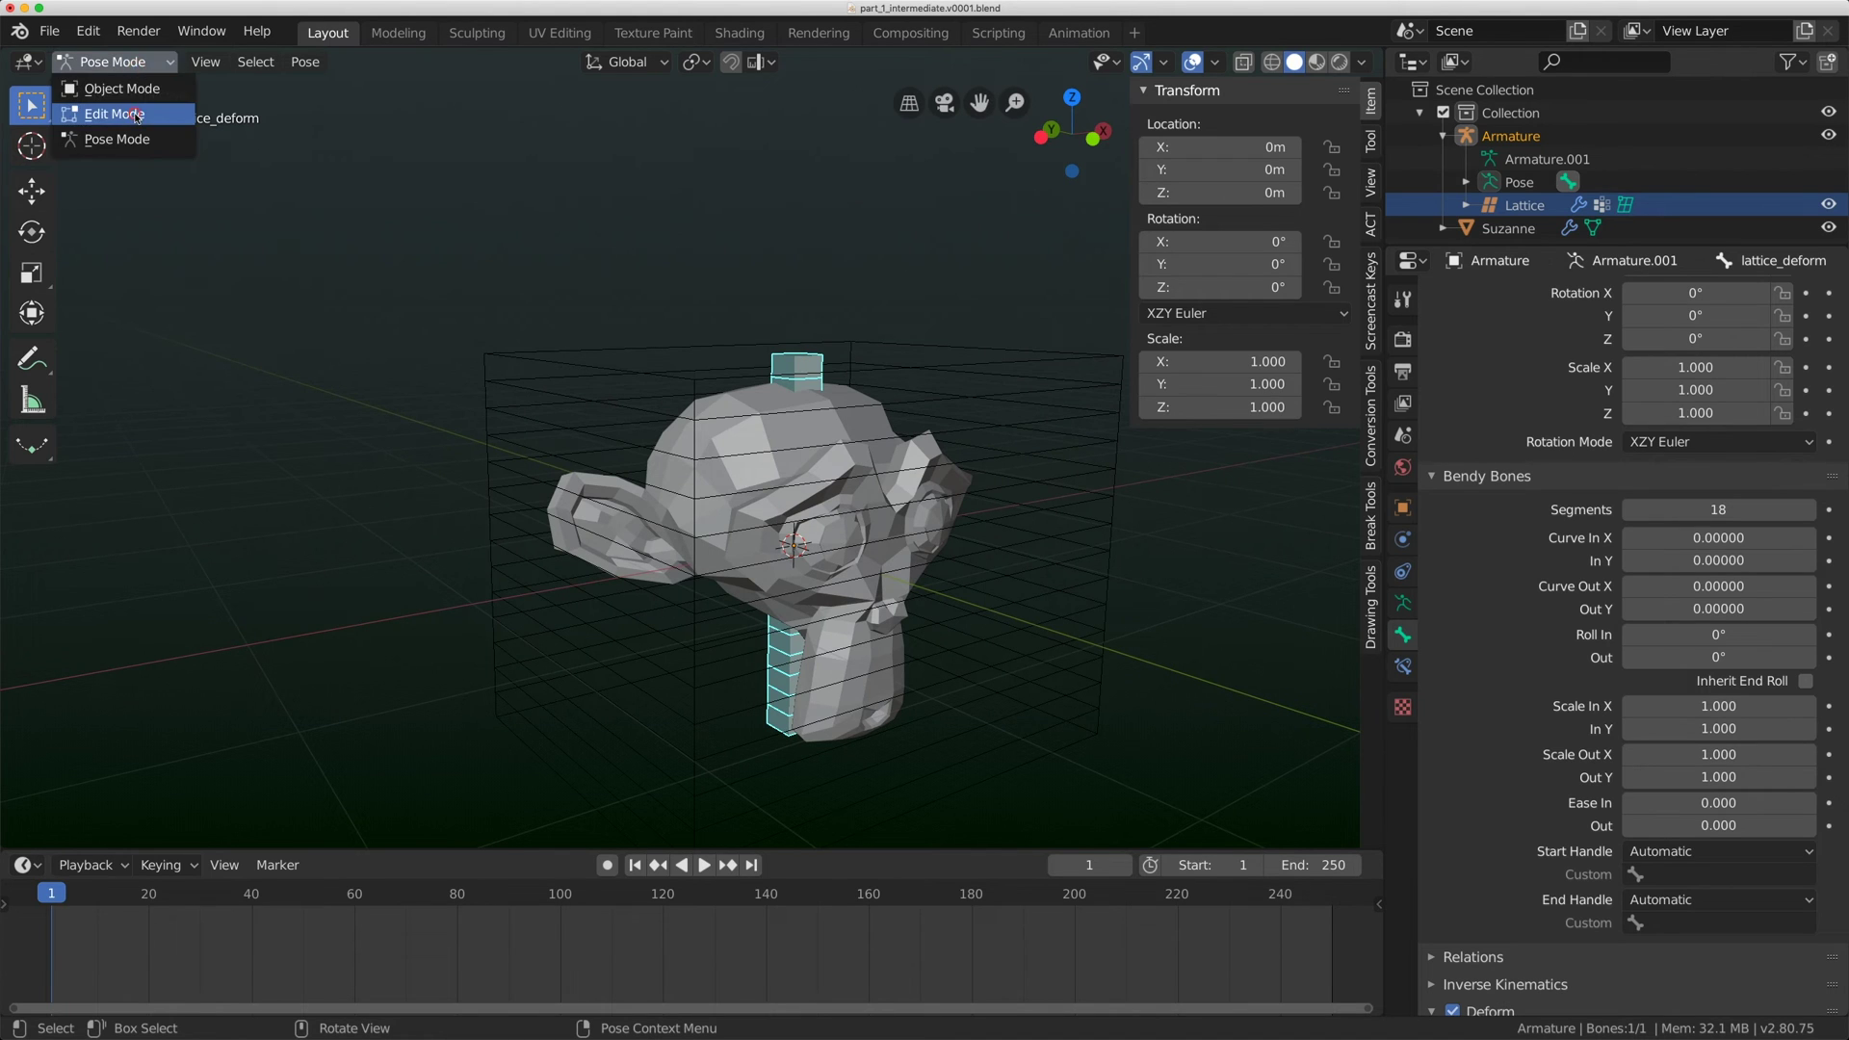
pyautogui.click(96, 114)
pyautogui.click(796, 342)
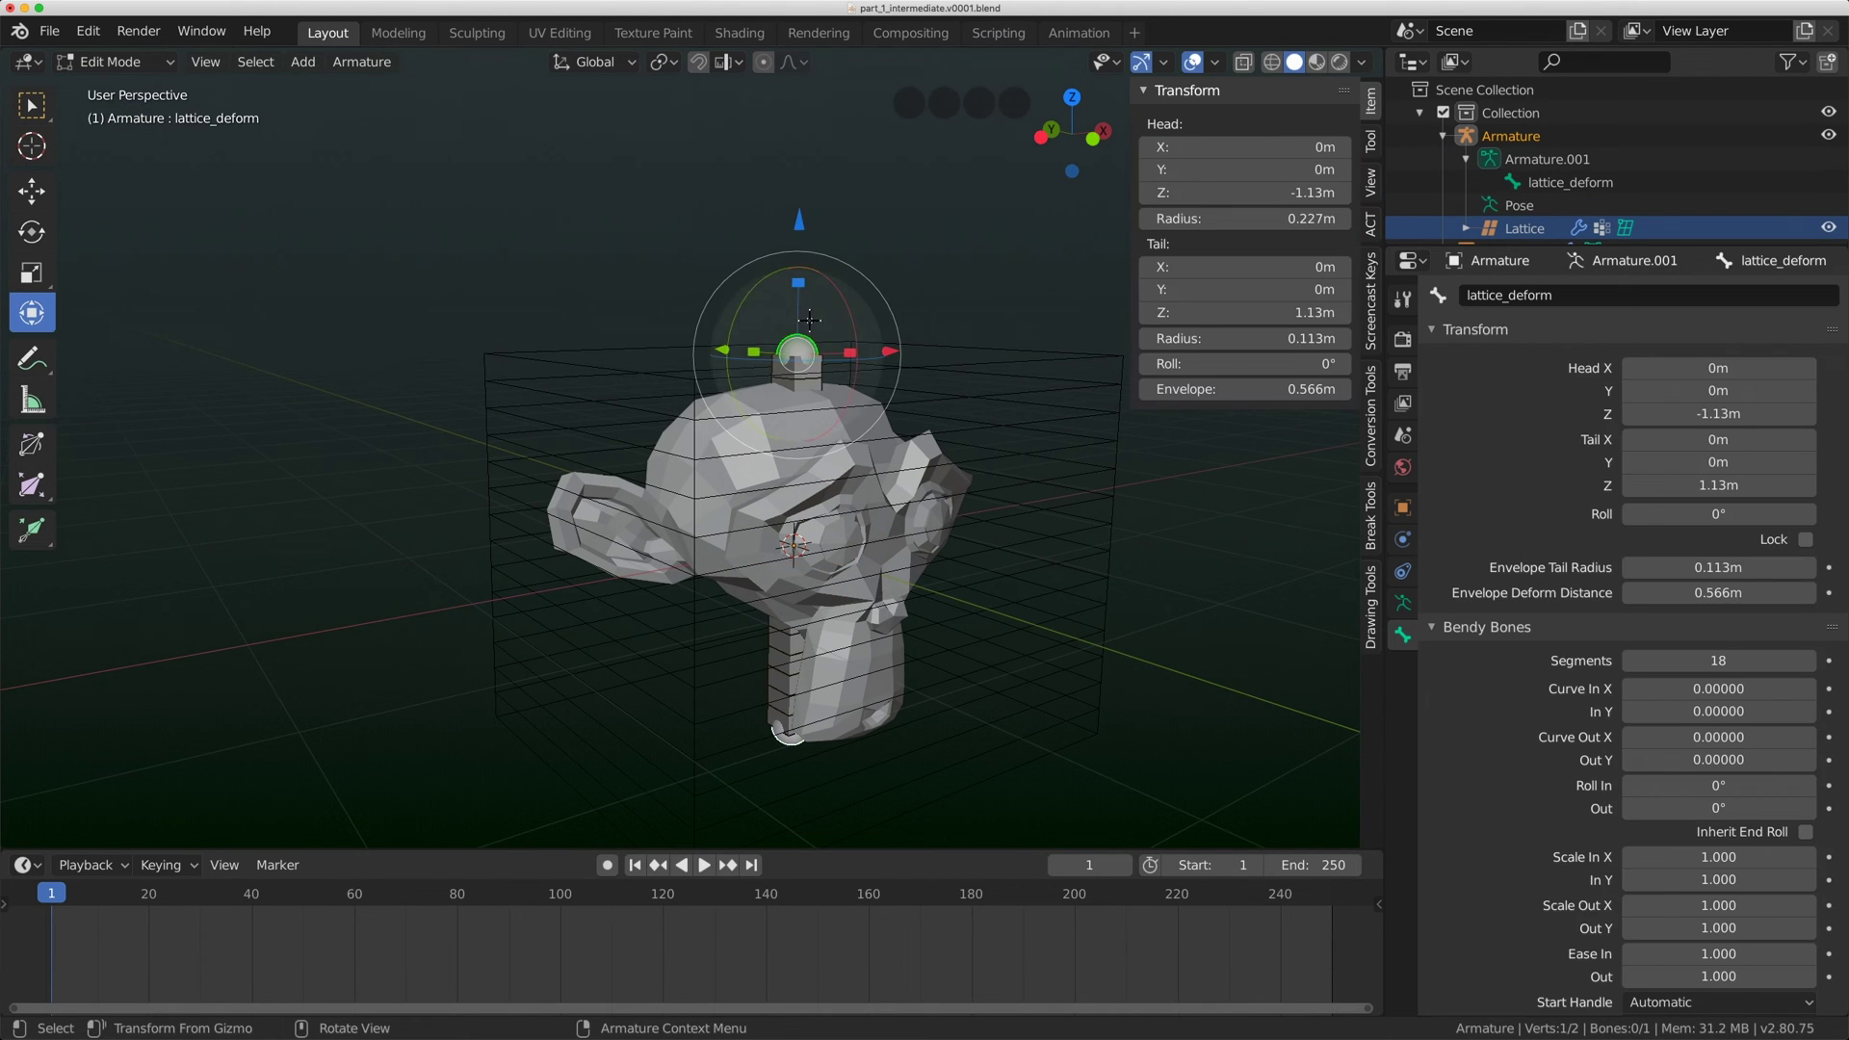
pyautogui.click(364, 63)
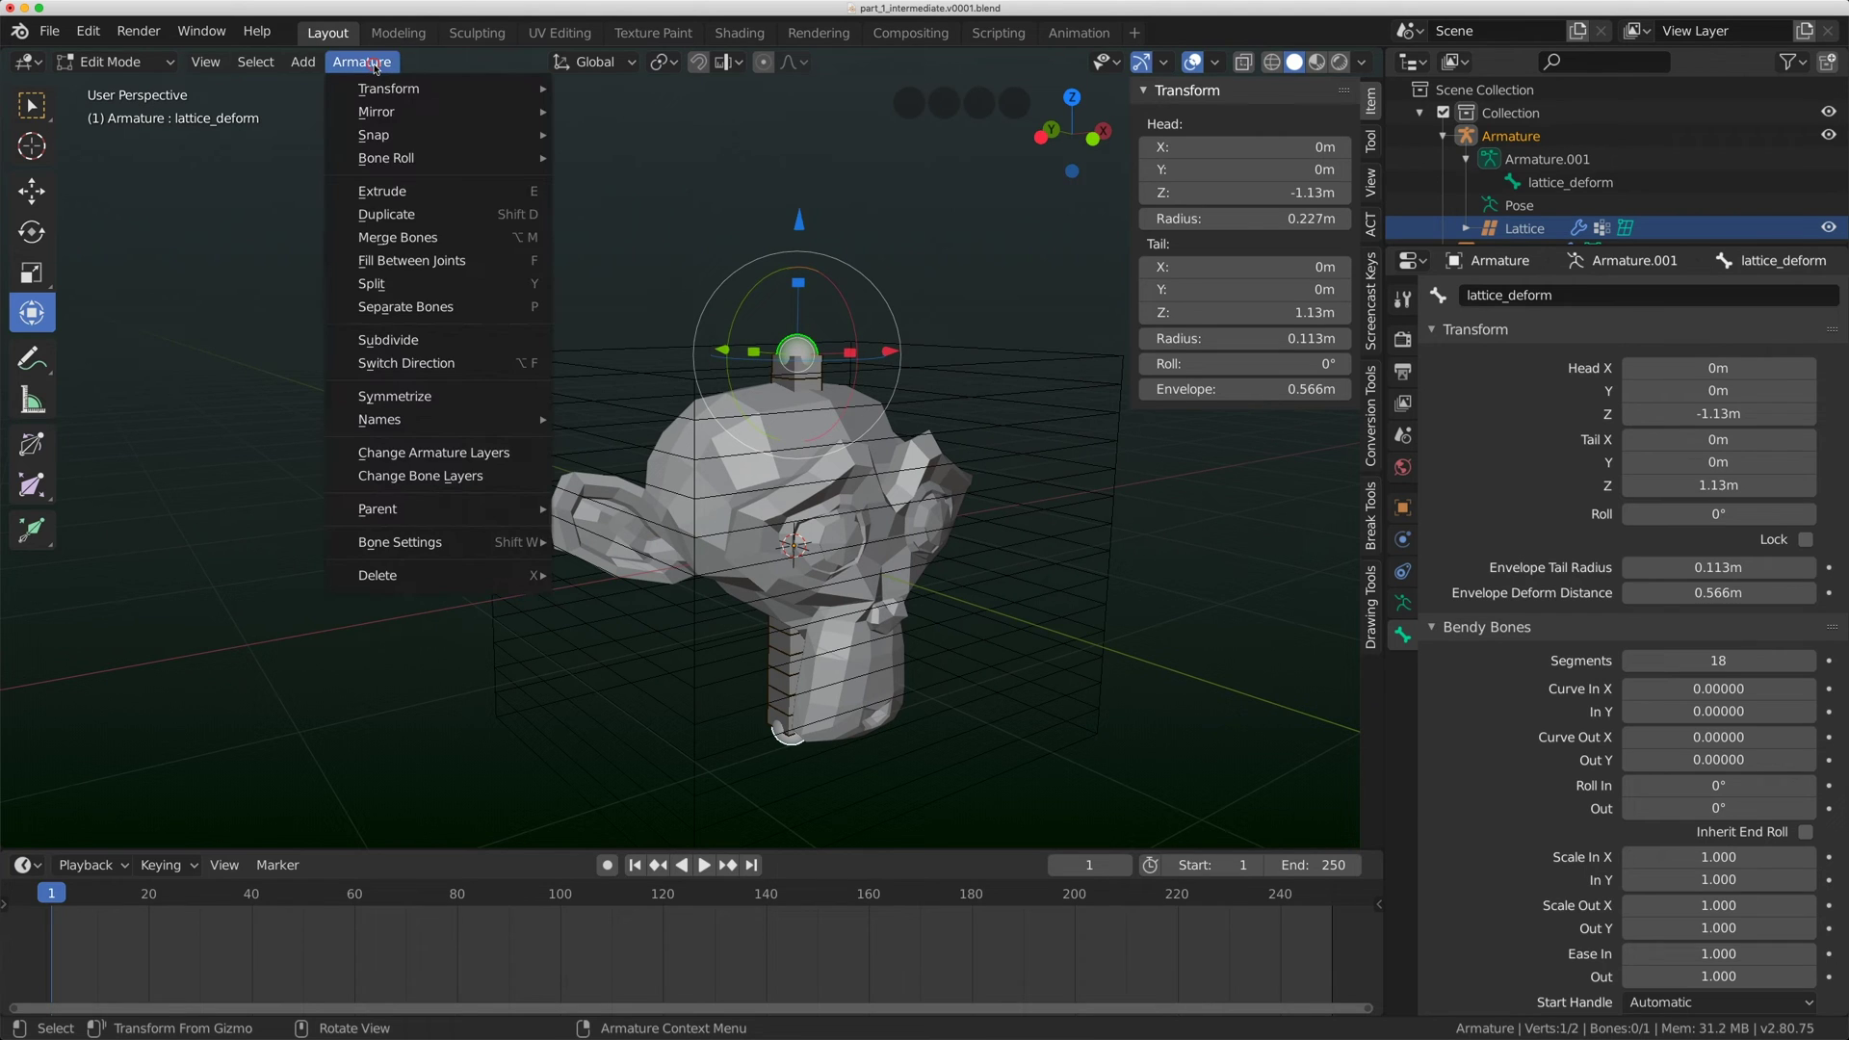
pyautogui.click(419, 191)
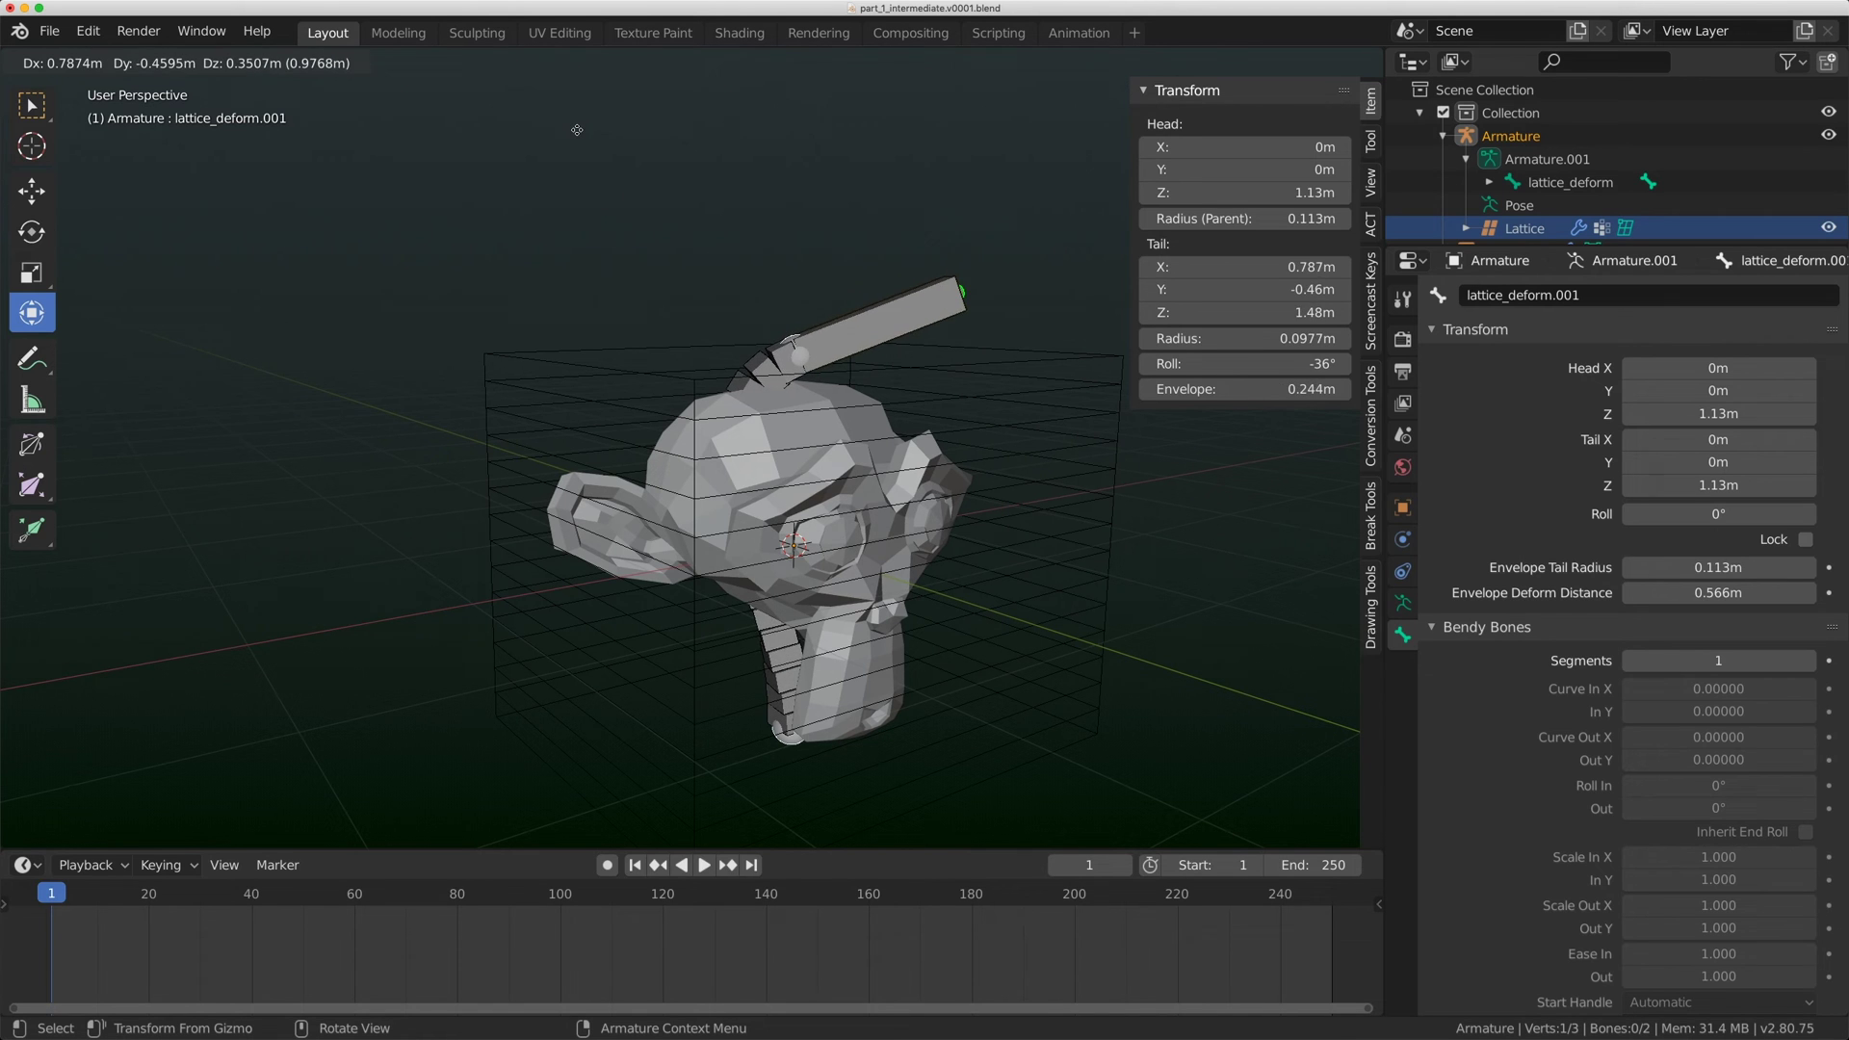
pyautogui.press('z')
pyautogui.click(561, 798)
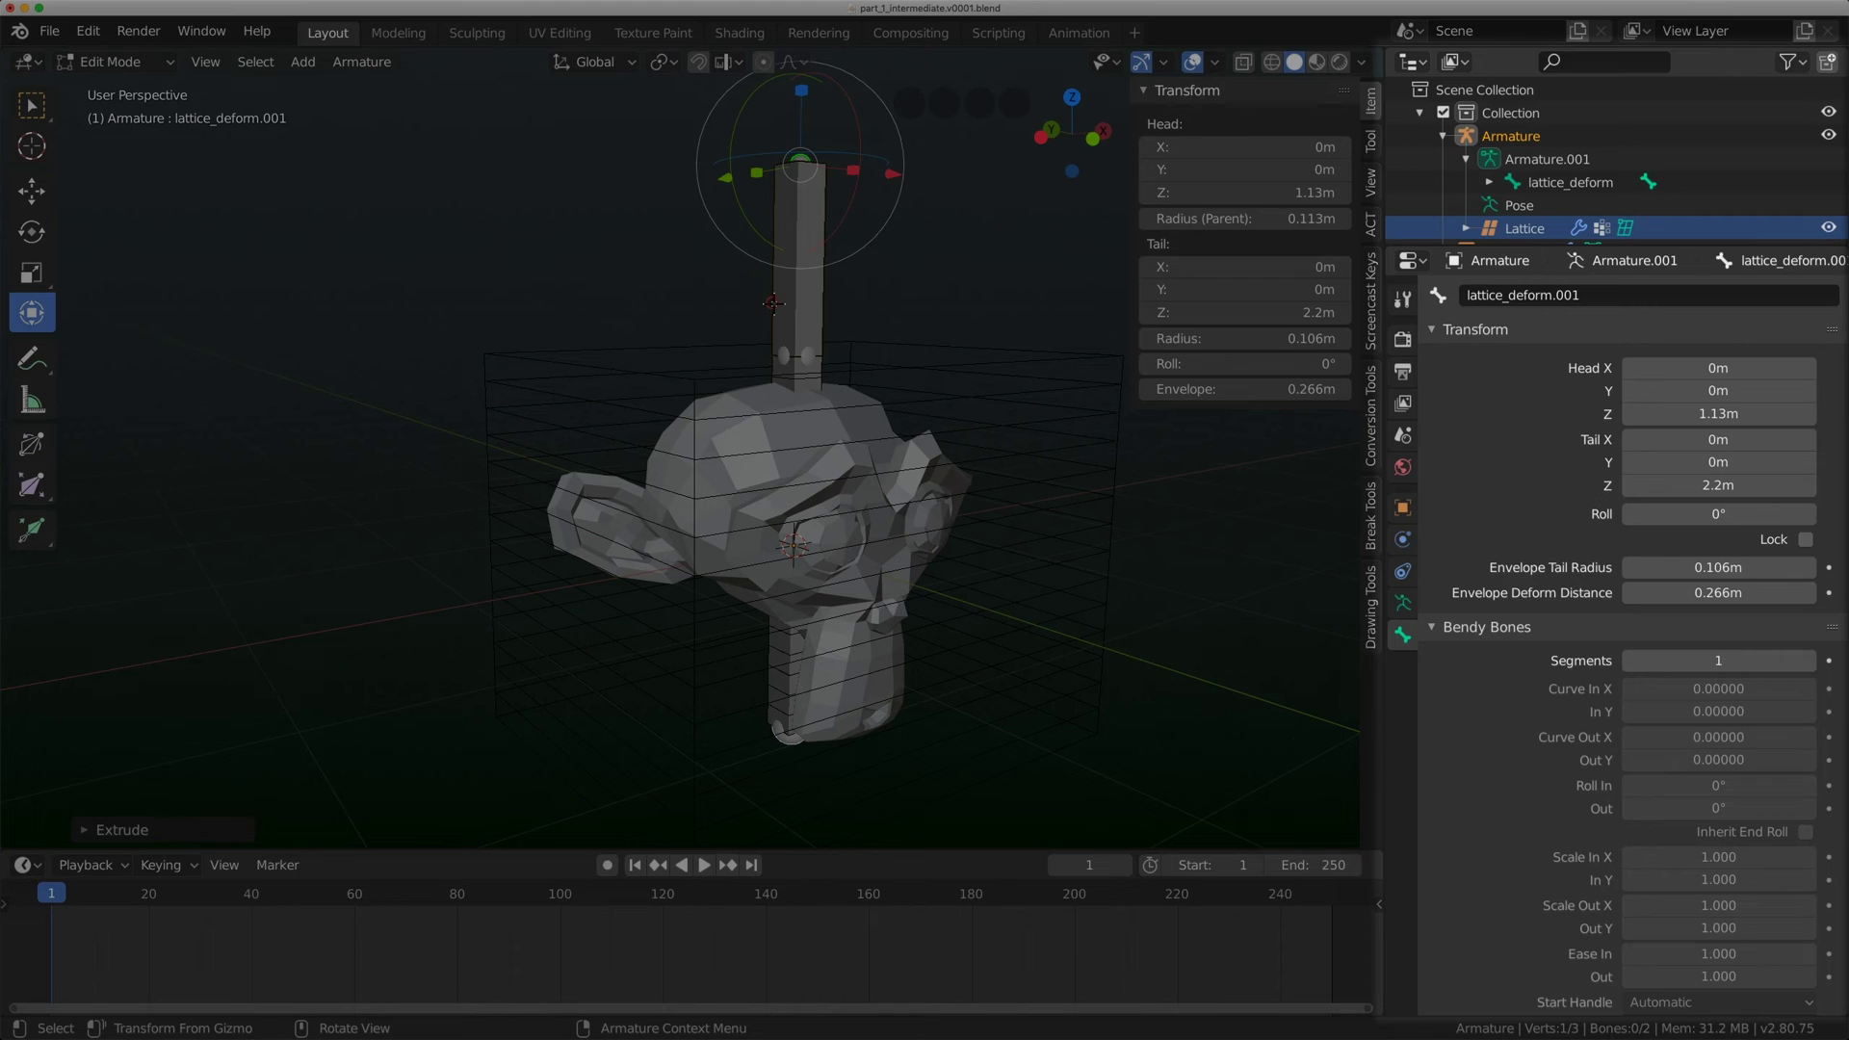
# Select lattice_deform.001 and check its parent in the Relations panel.
pyautogui.click(772, 304)
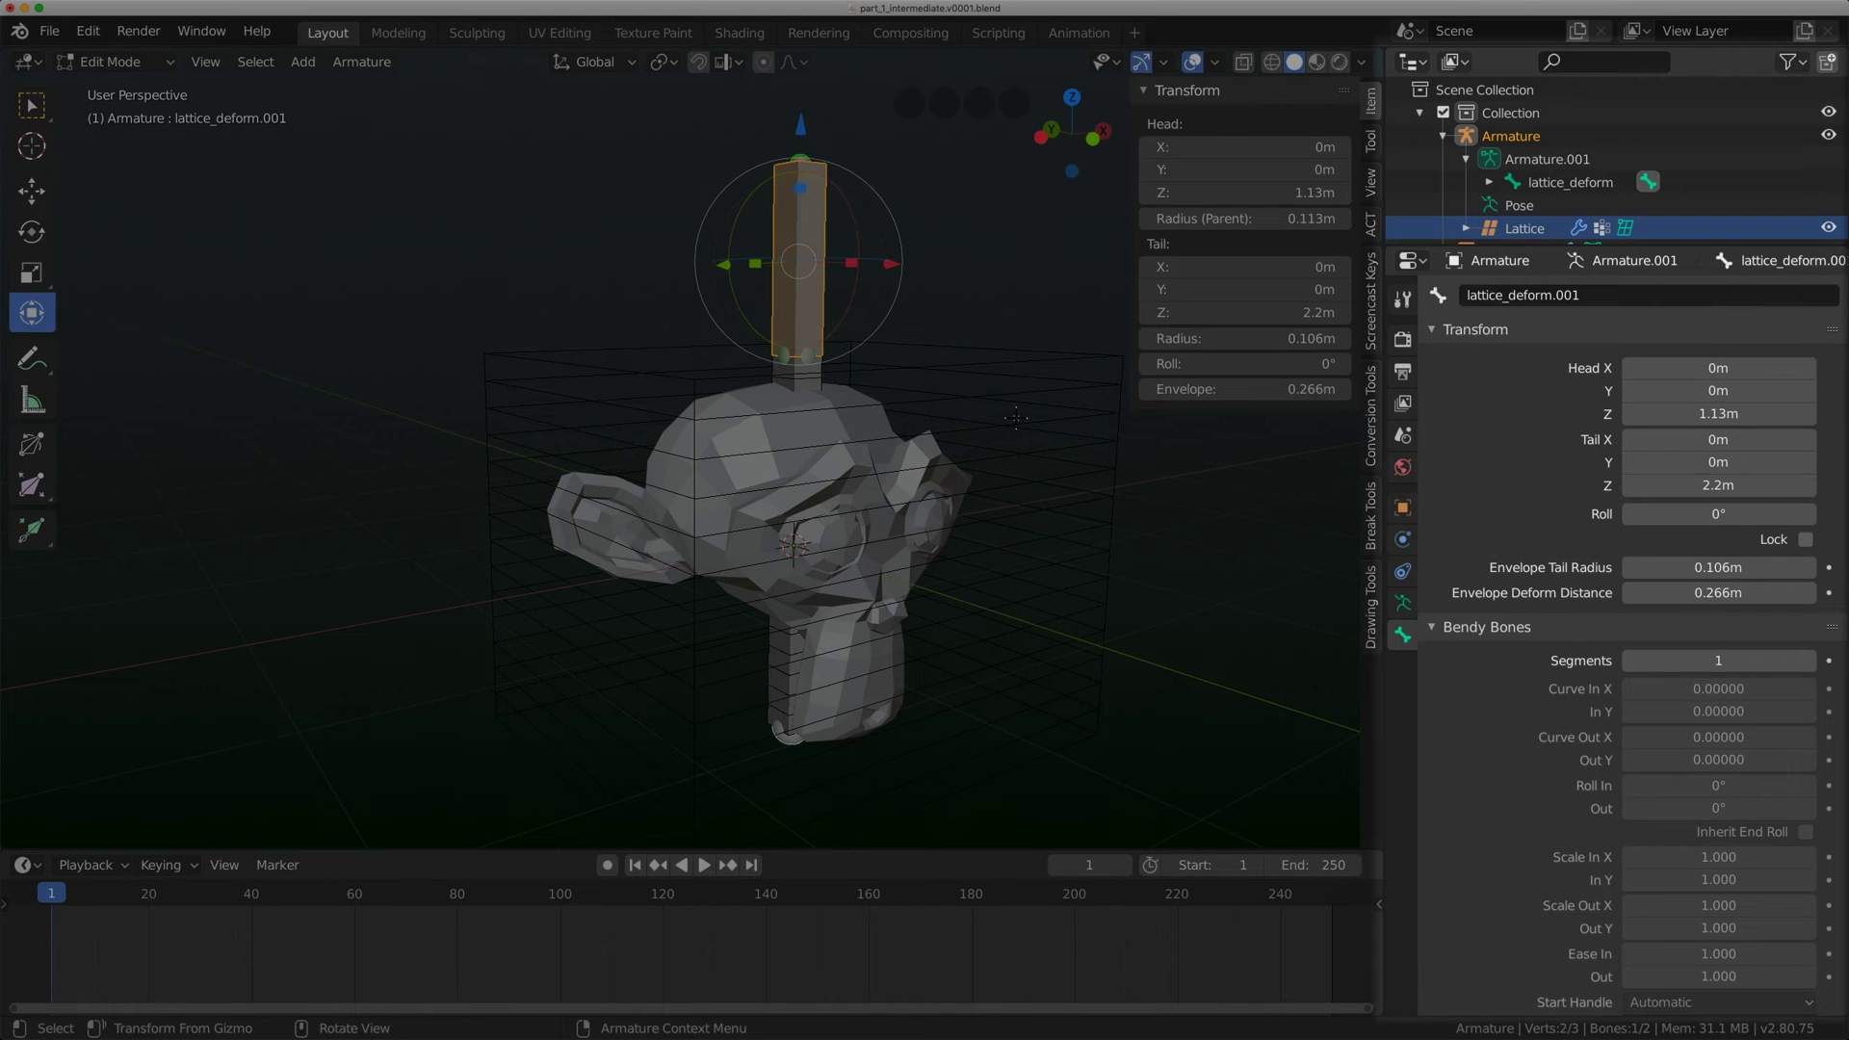
pyautogui.click(1460, 628)
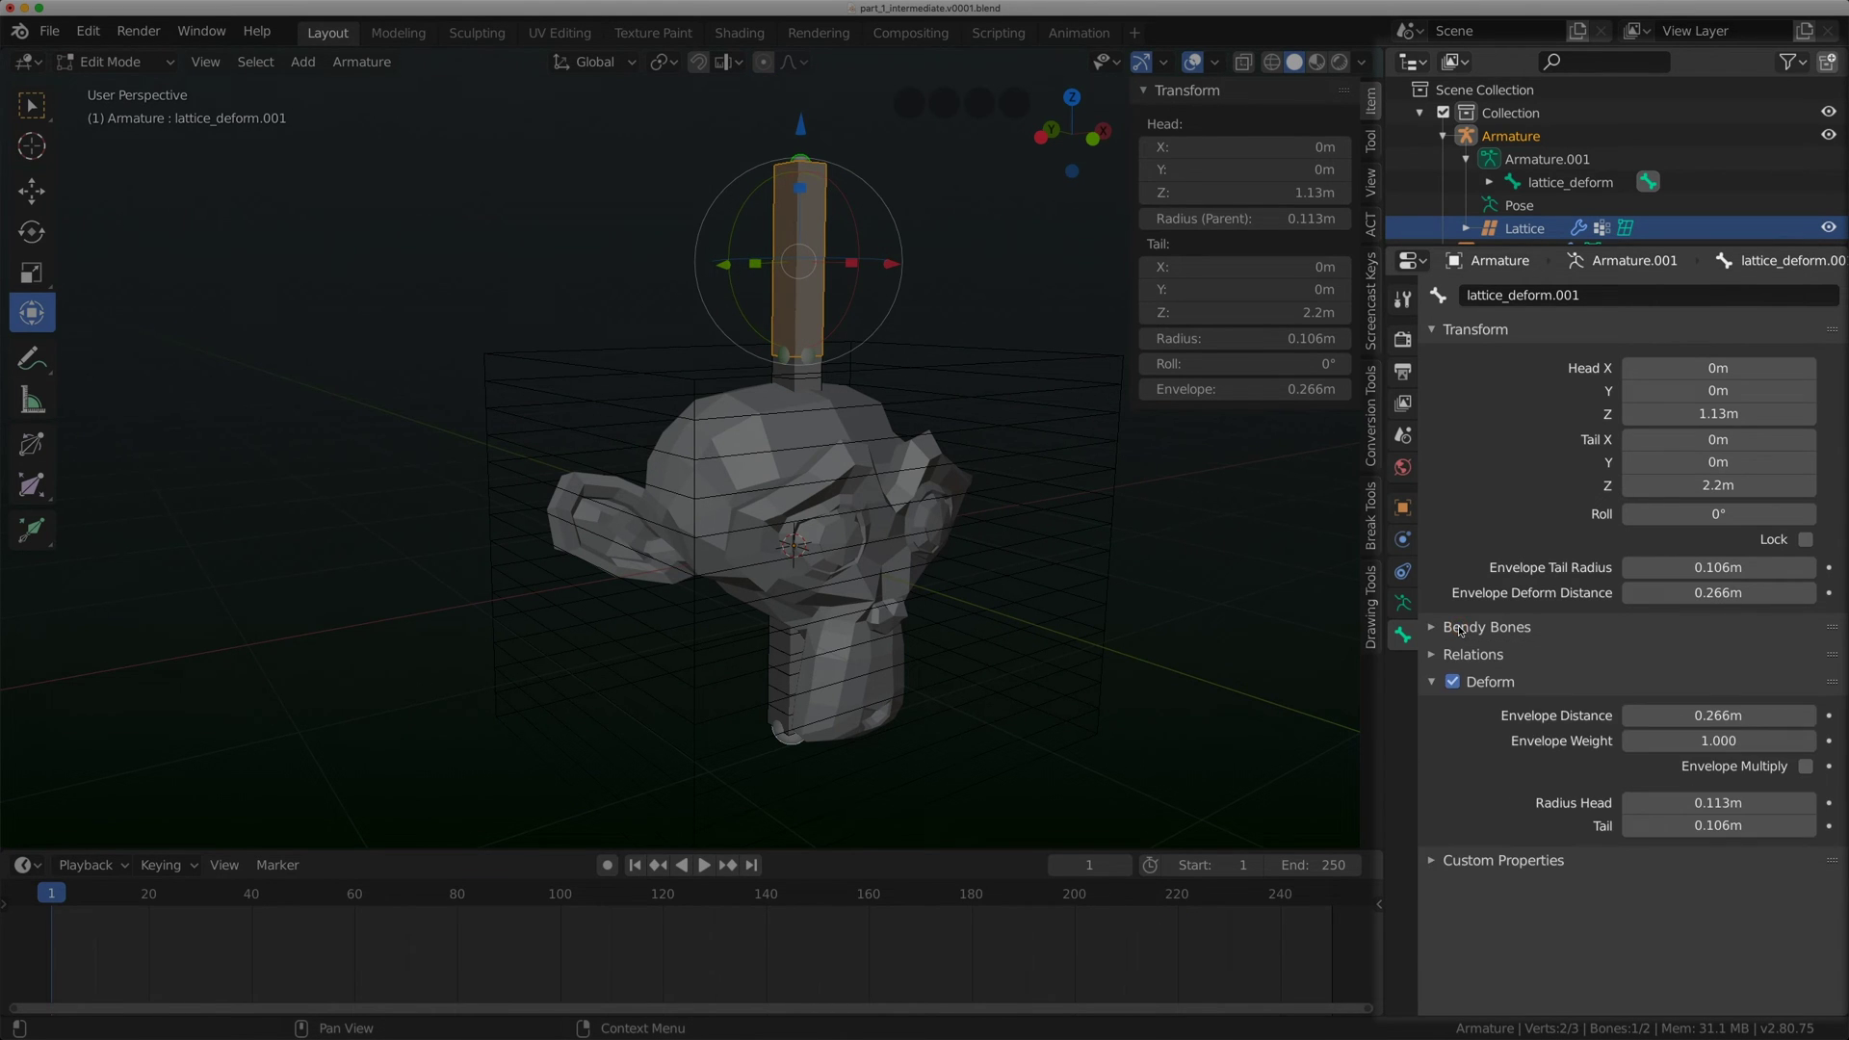
pyautogui.click(1460, 628)
pyautogui.click(1460, 628)
pyautogui.click(1466, 654)
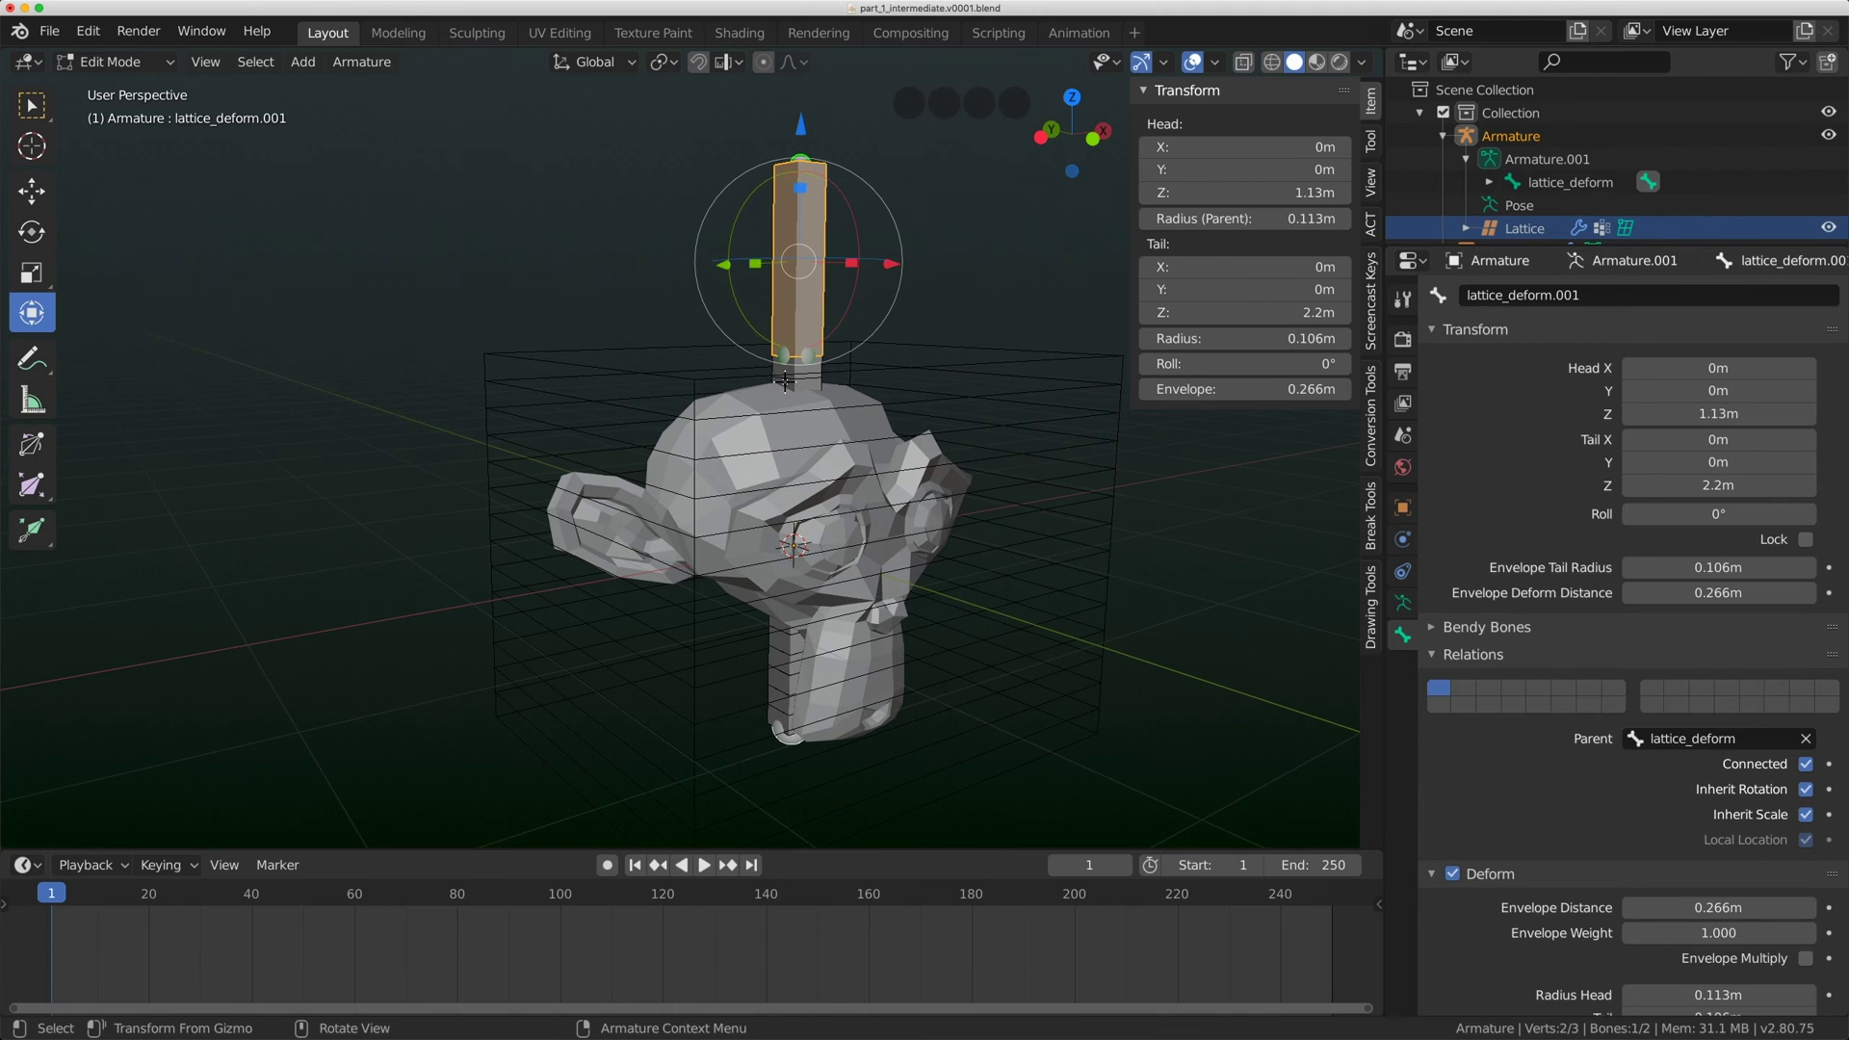
pyautogui.press('KP_1')
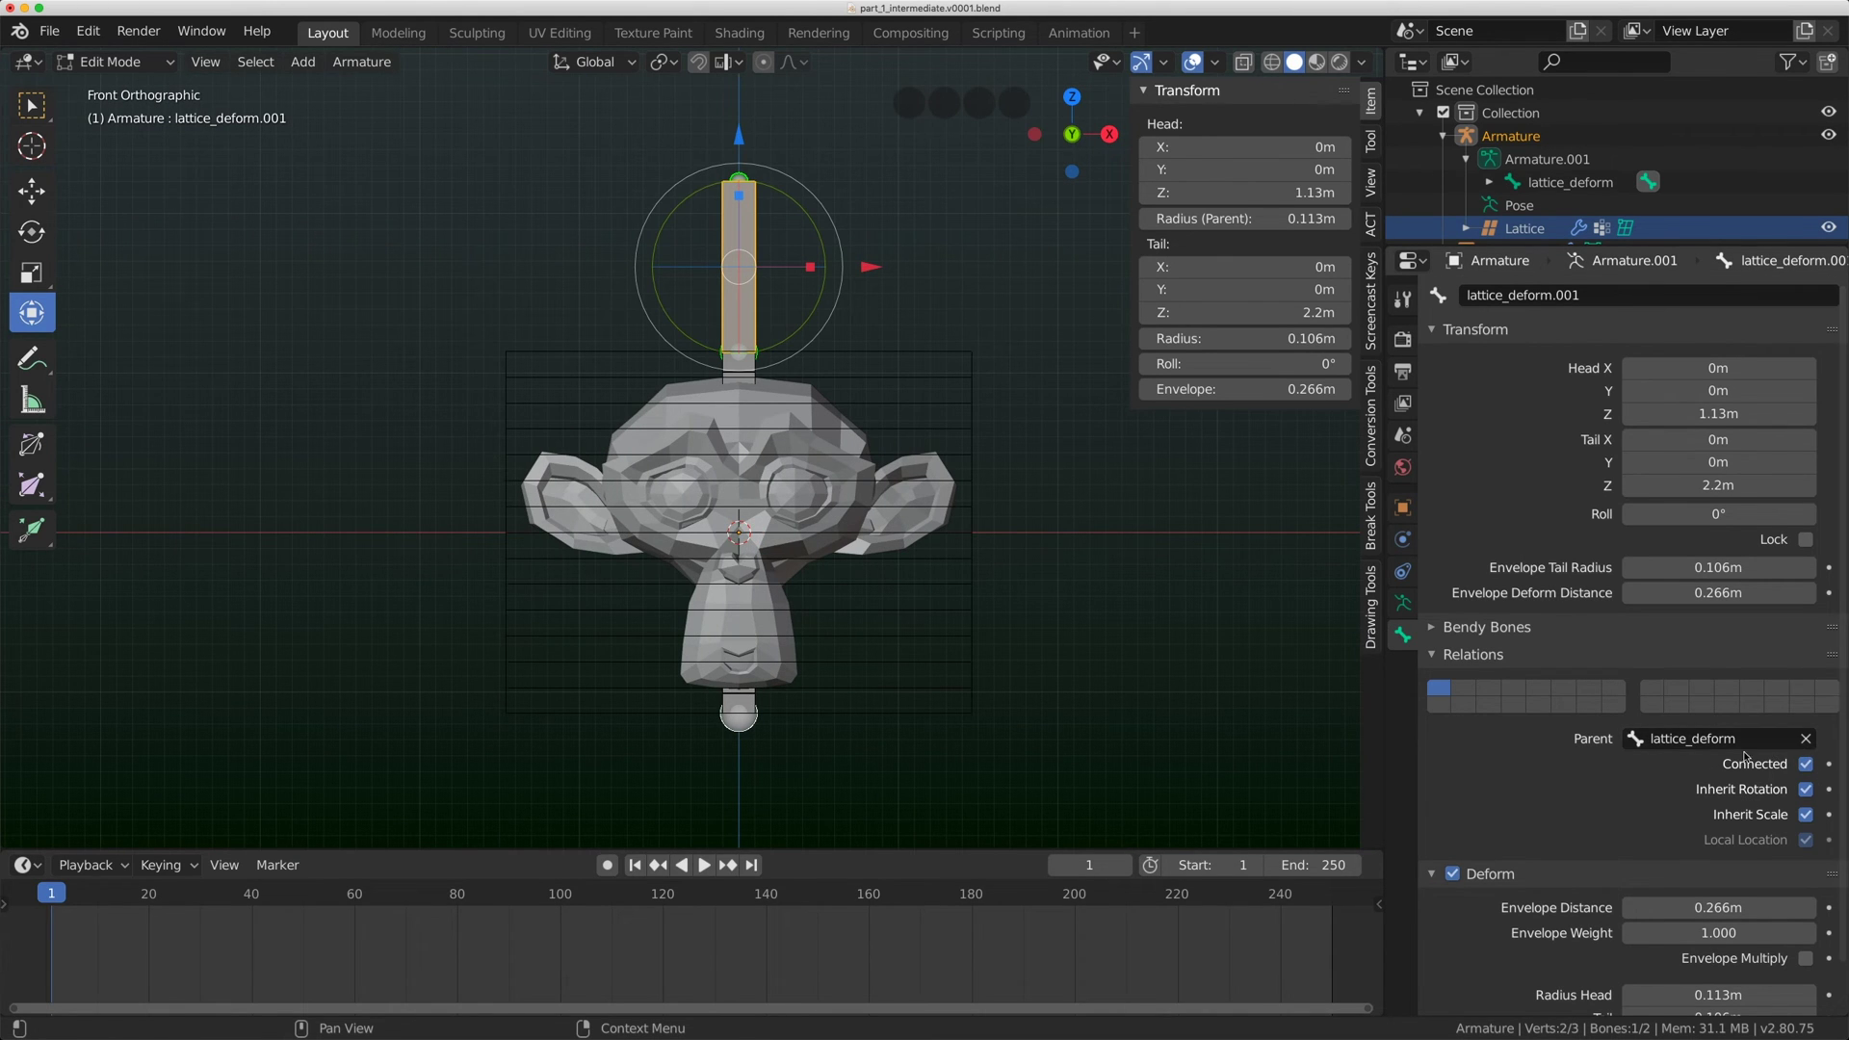
# In Pose Mode, test-rotate lattice_deform.001 and cancel to leave it upright.
pyautogui.click(115, 62)
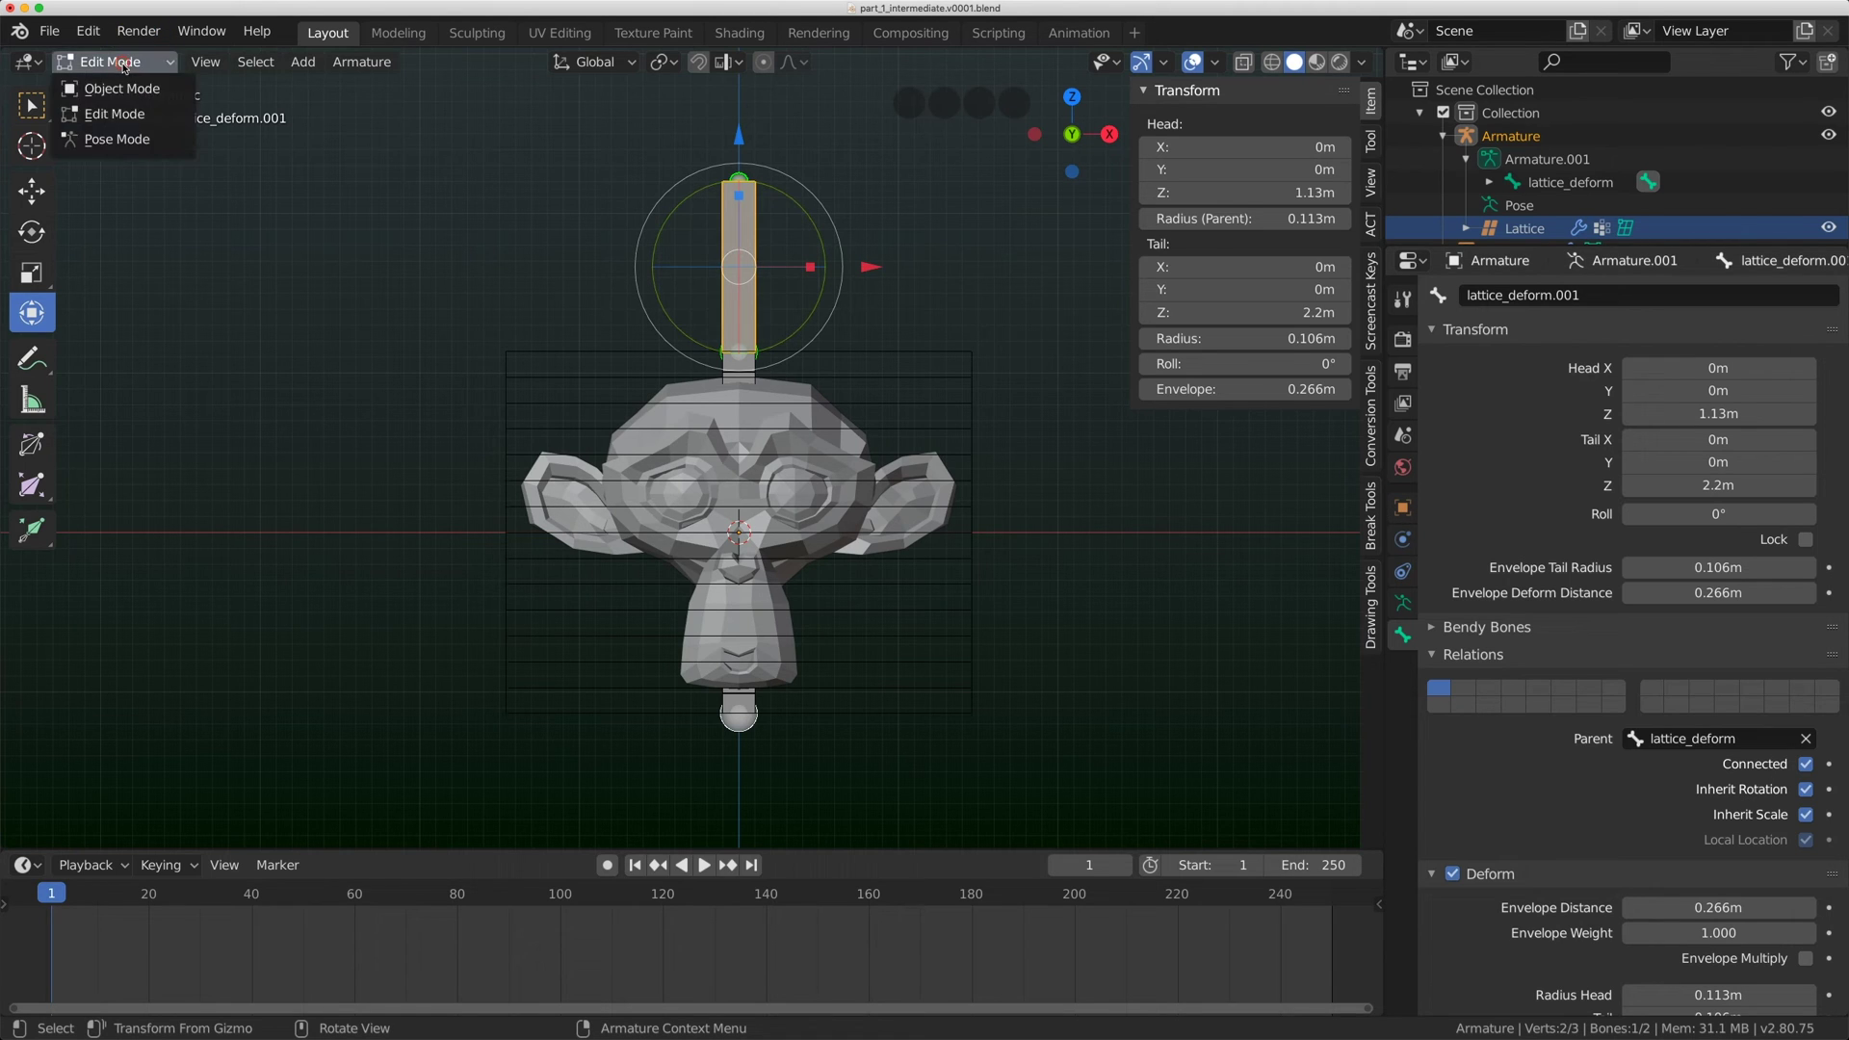
pyautogui.click(124, 139)
pyautogui.scroll(1, 838, 307)
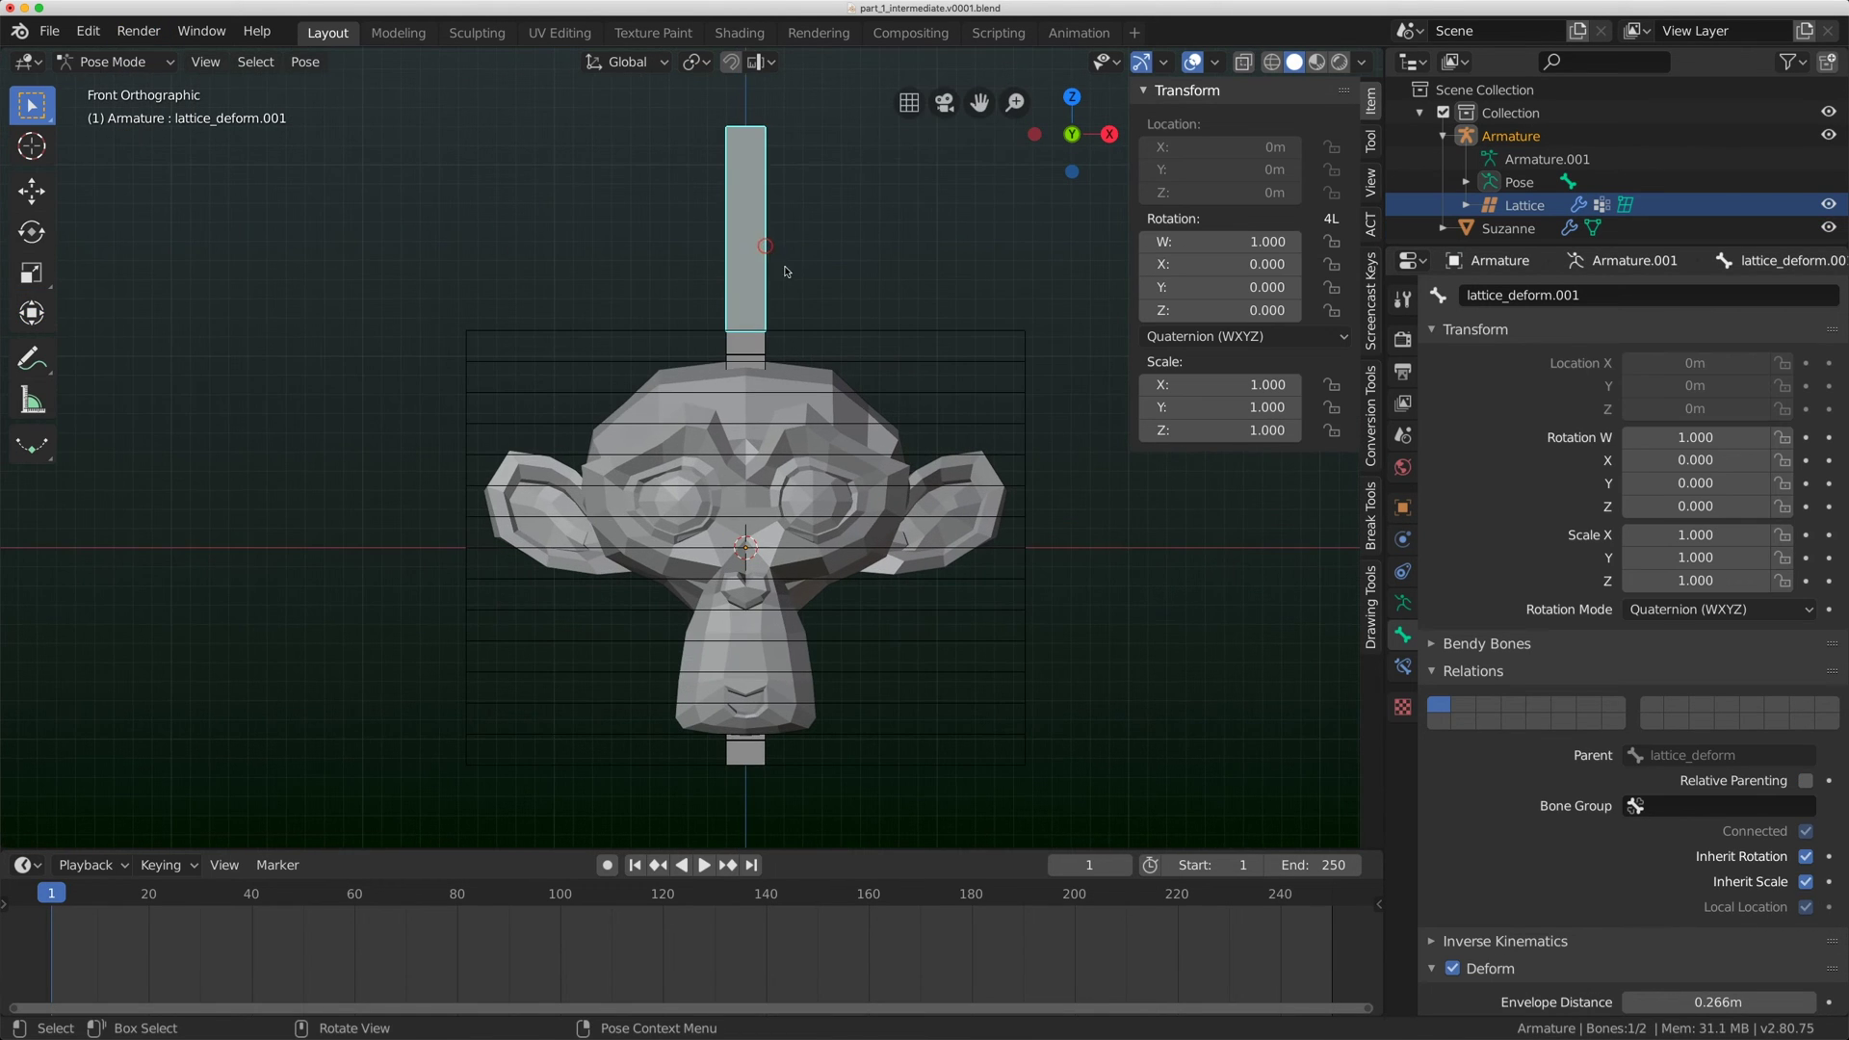
pyautogui.hscroll(2, 784, 272)
pyautogui.click(740, 346)
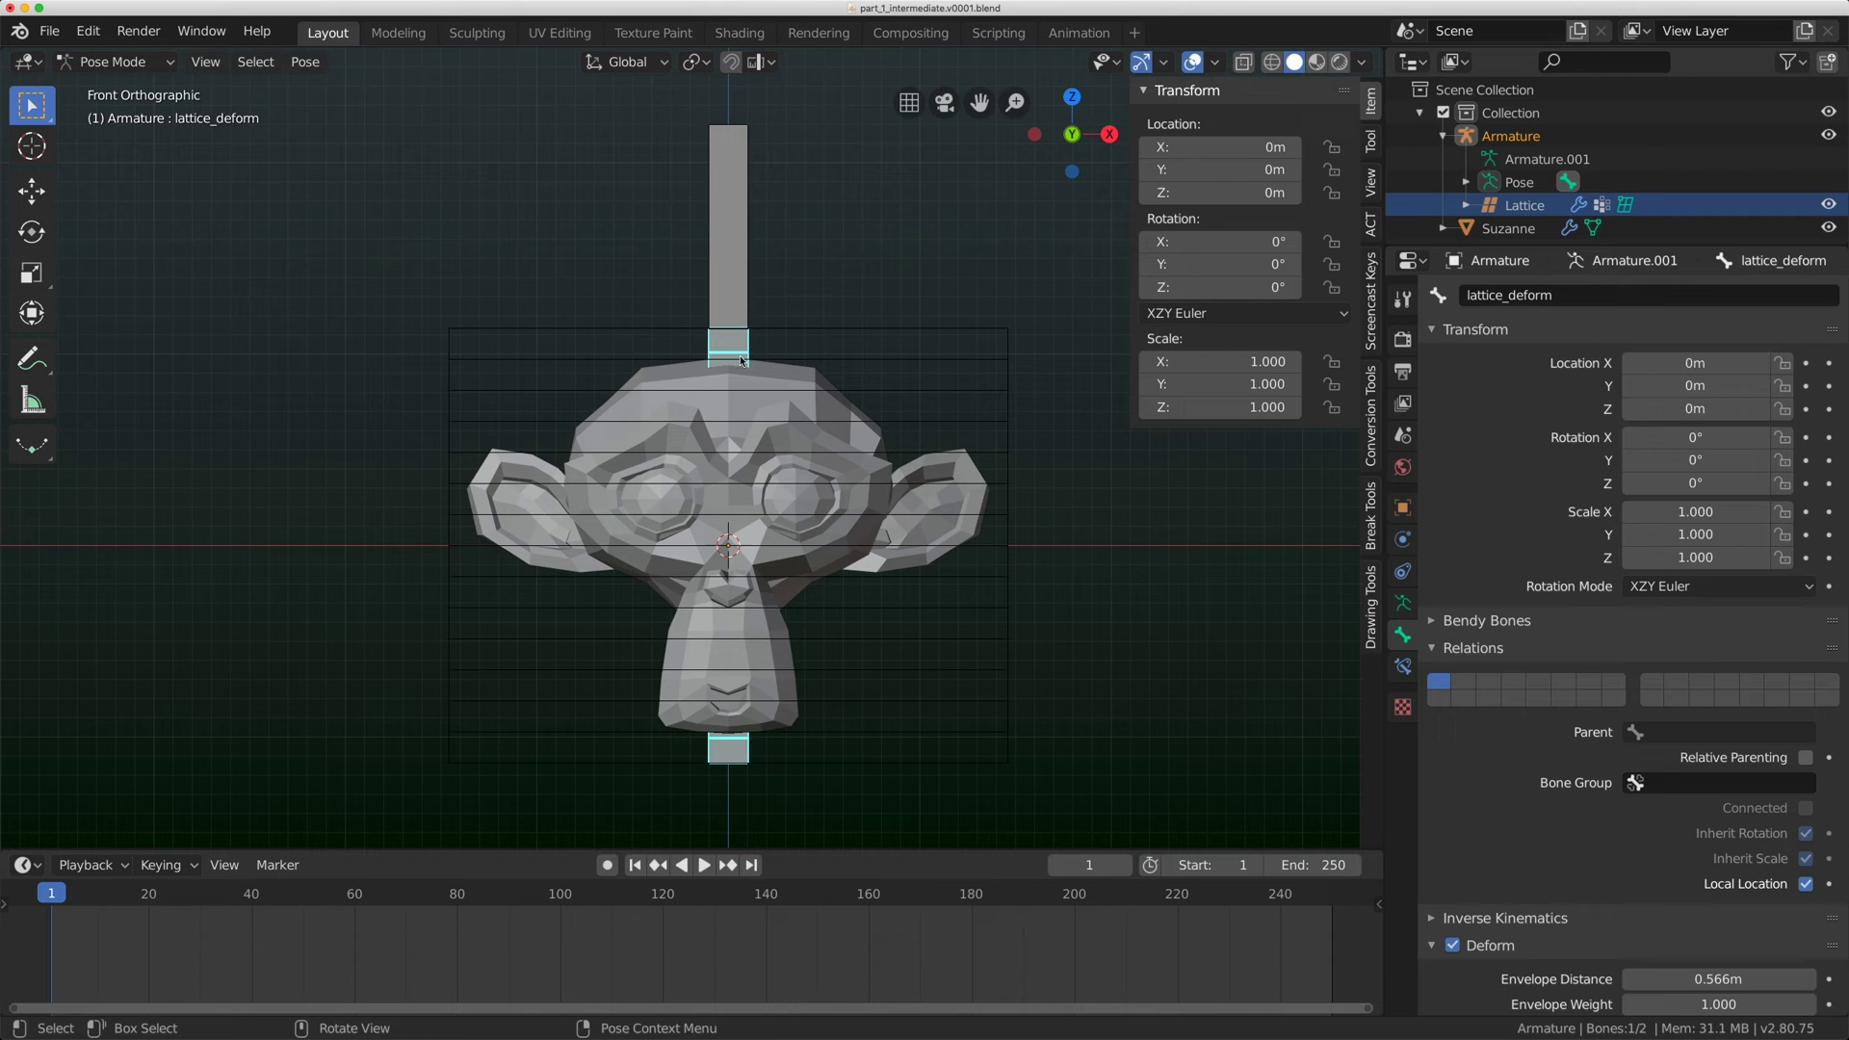
pyautogui.click(727, 259)
pyautogui.scroll(-1, 742, 287)
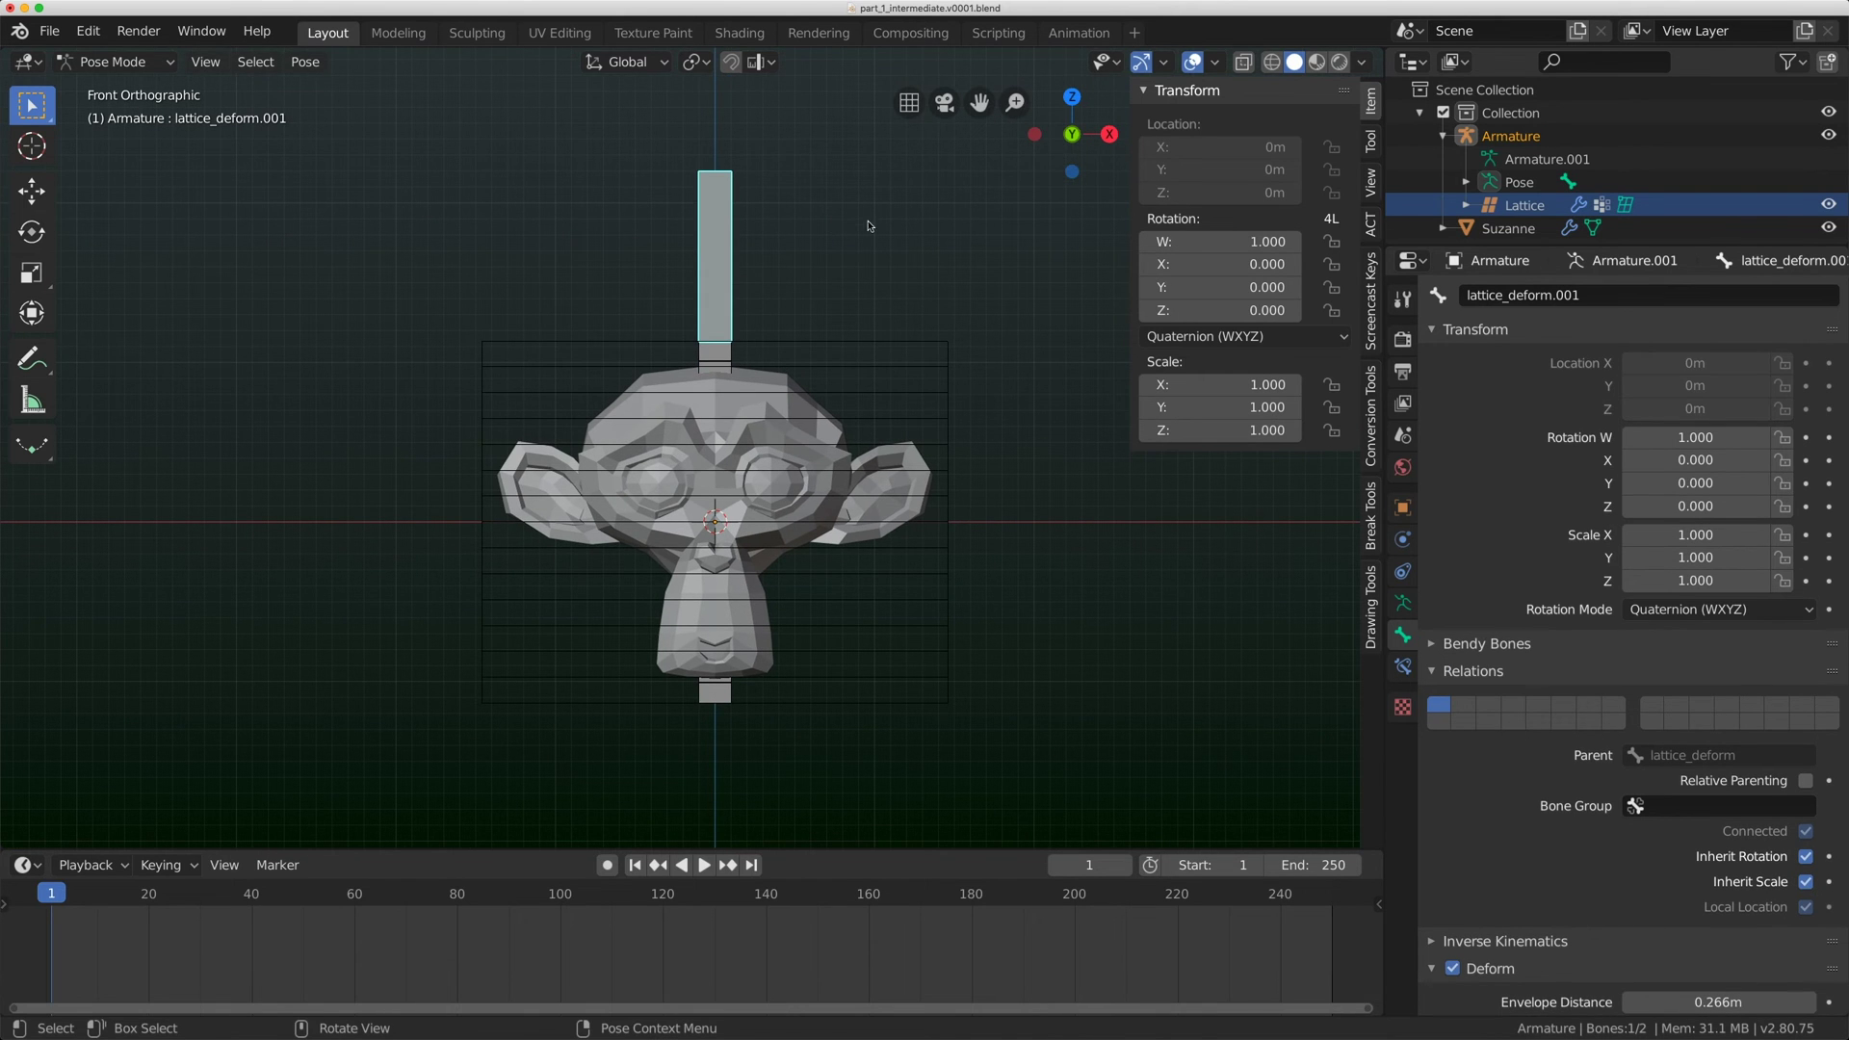
pyautogui.press('r')
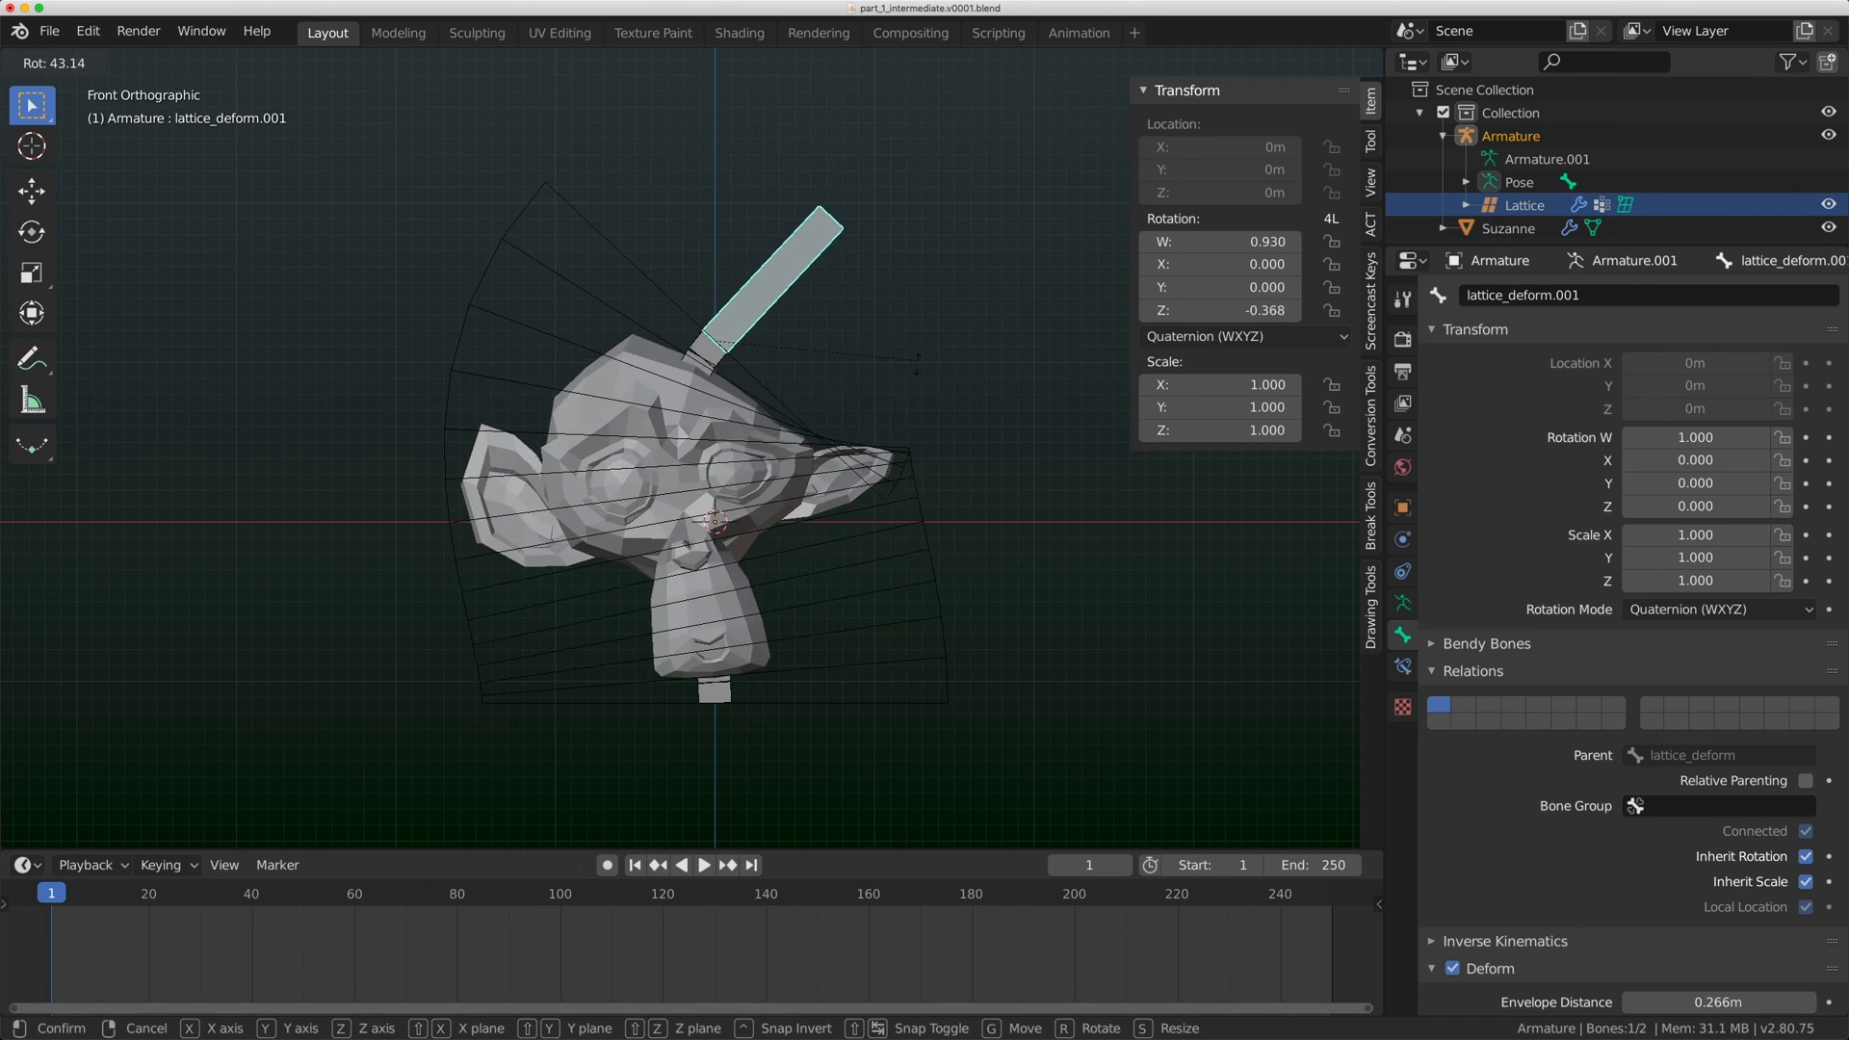
pyautogui.rightClick(821, 547)
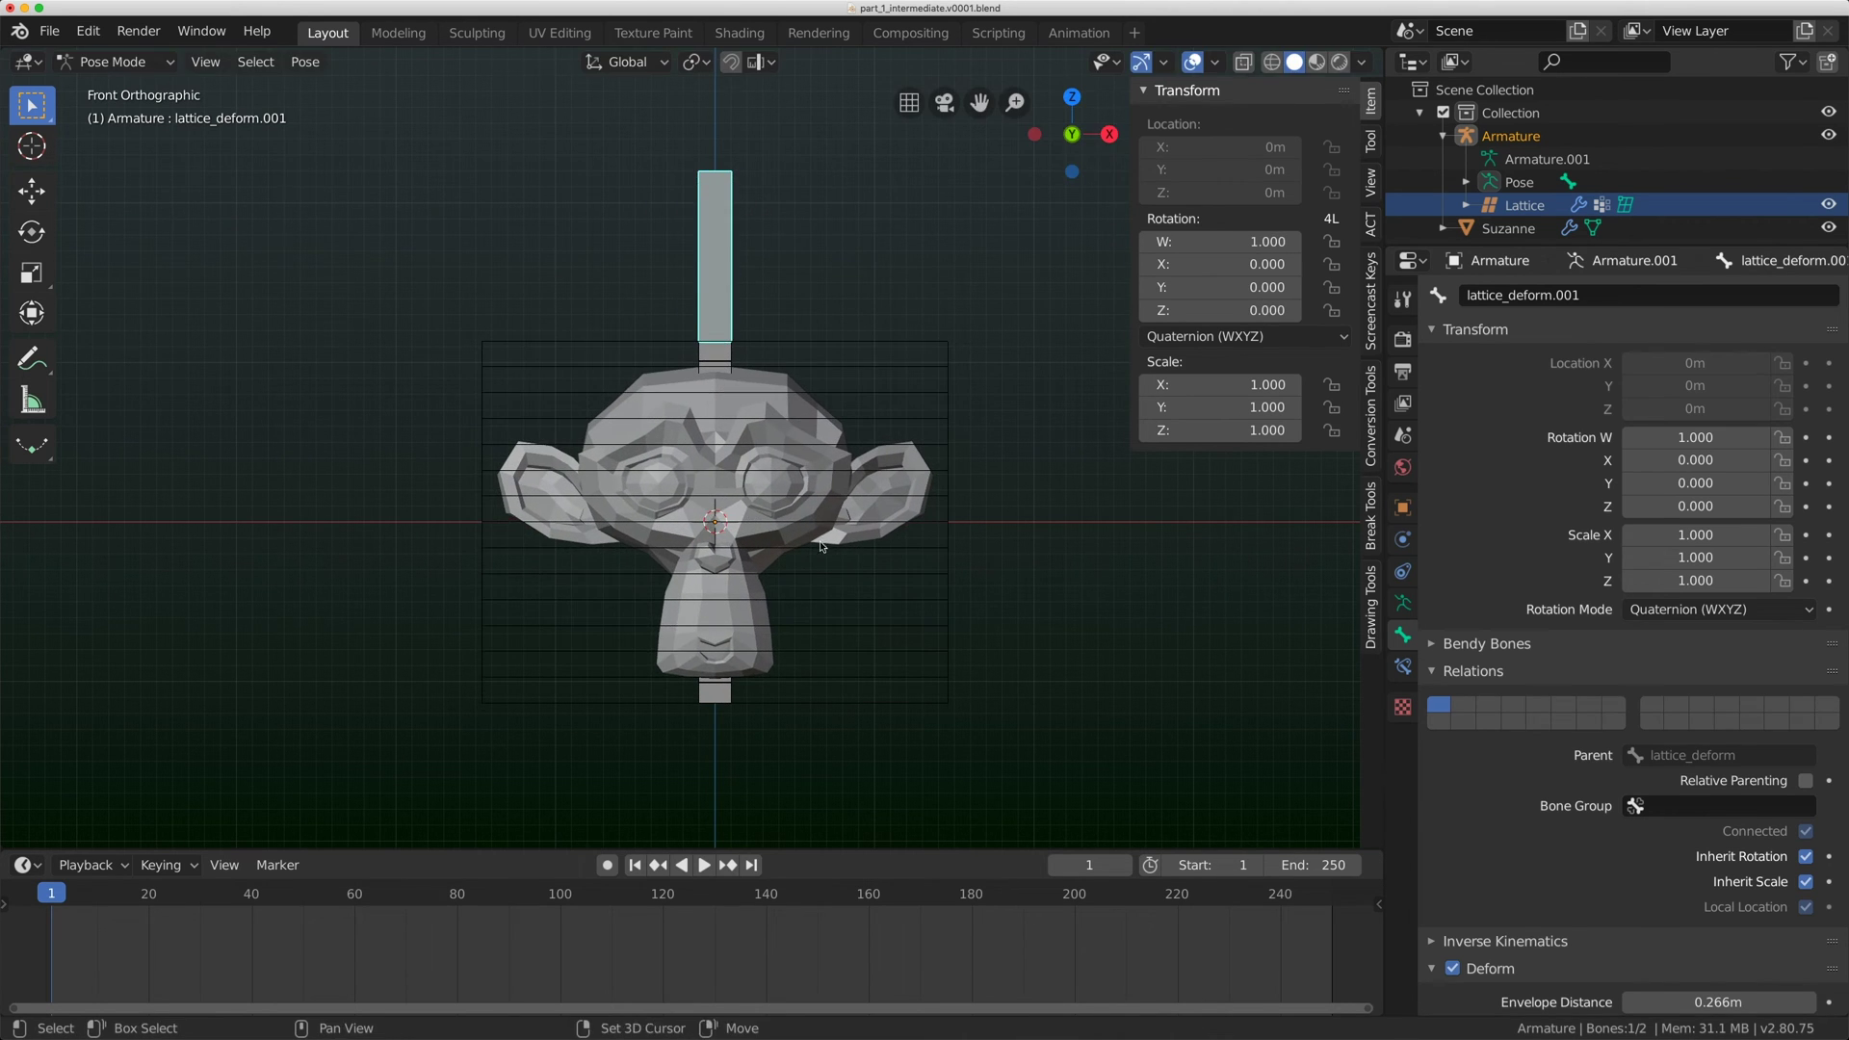
pyautogui.scroll(-2, 841, 424)
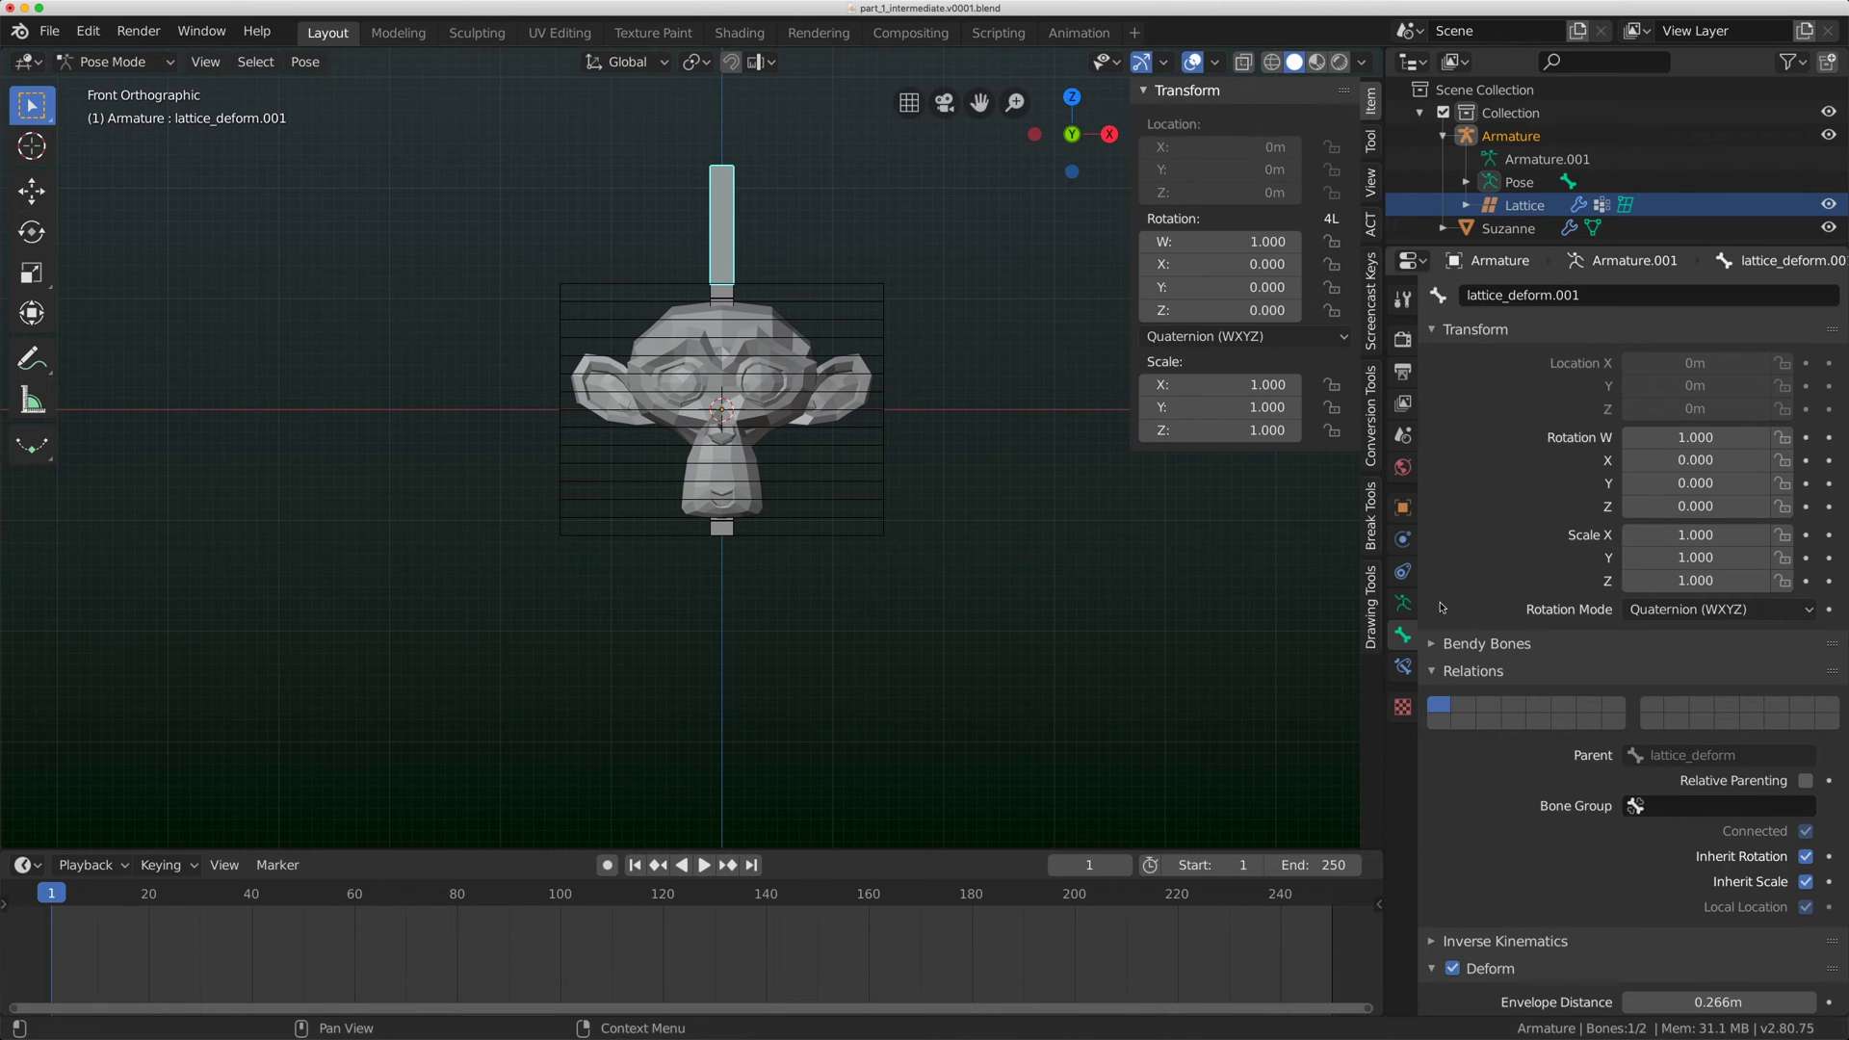
# Switch the armature's bone display to Octahedral.
pyautogui.click(1403, 604)
pyautogui.click(1690, 645)
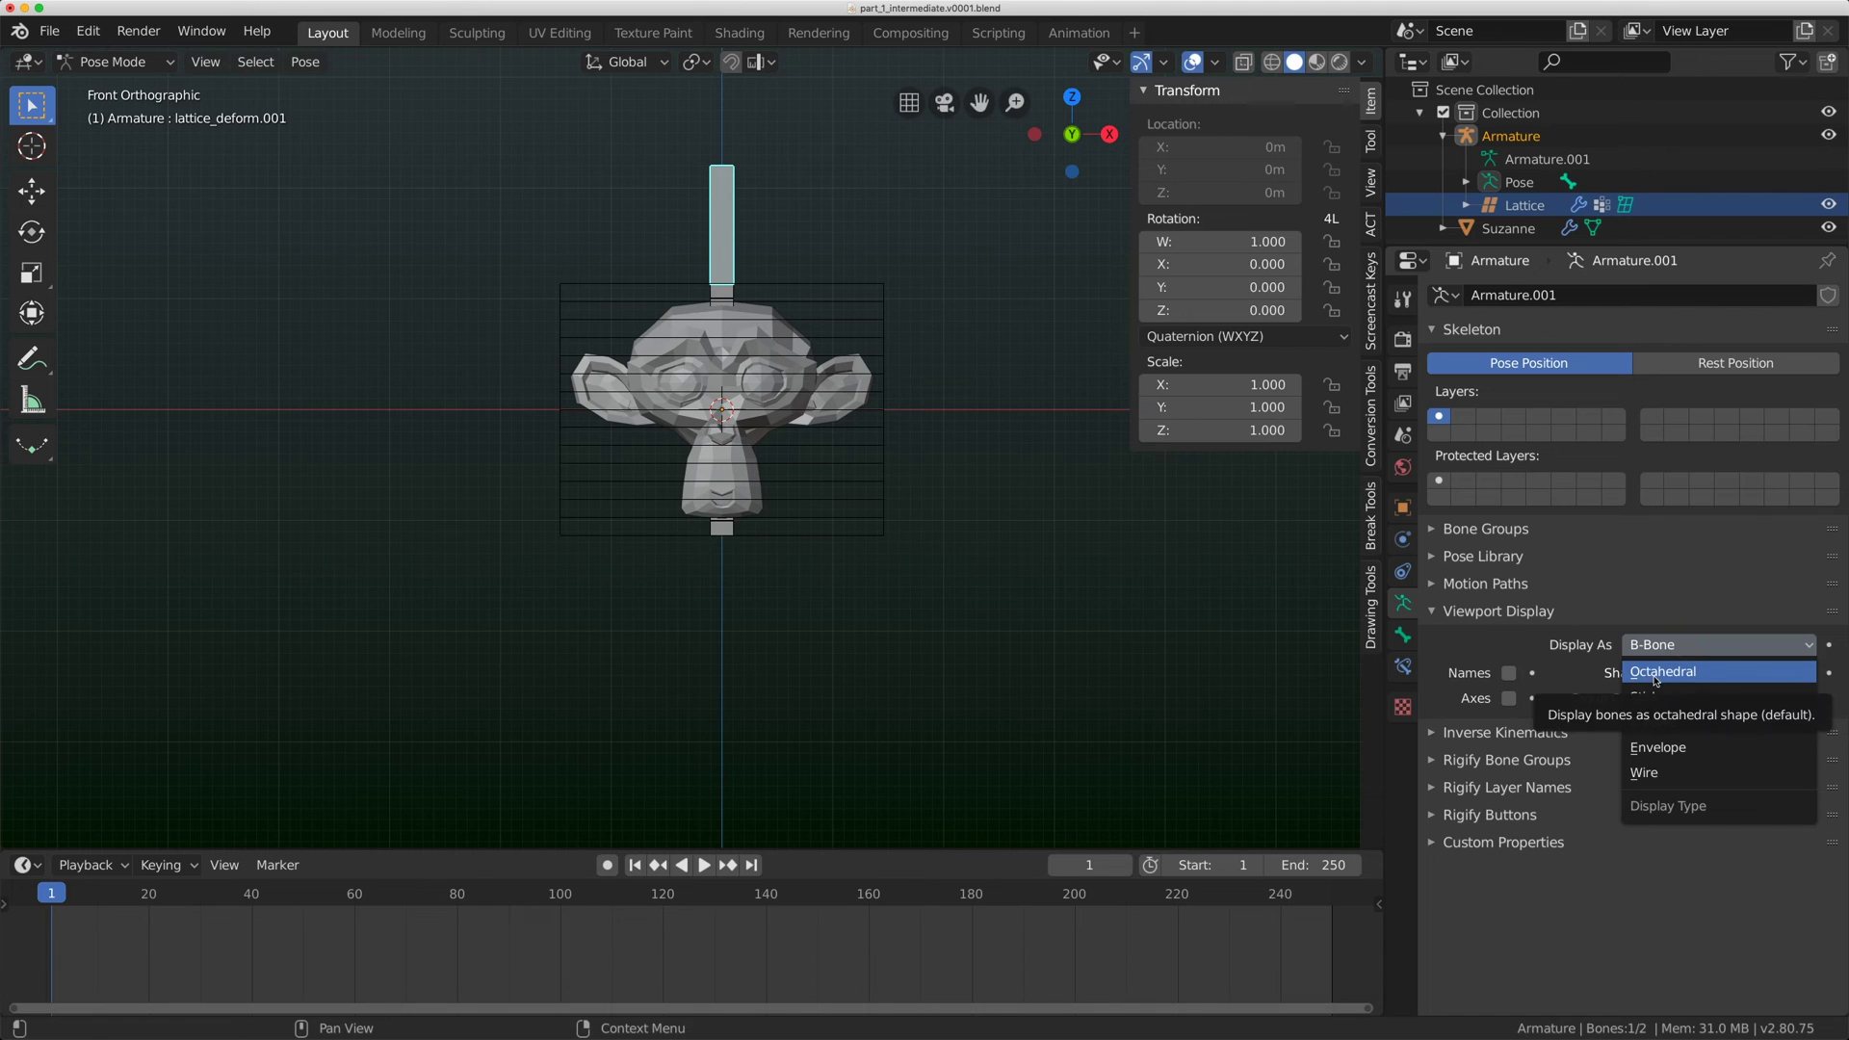
pyautogui.click(1649, 679)
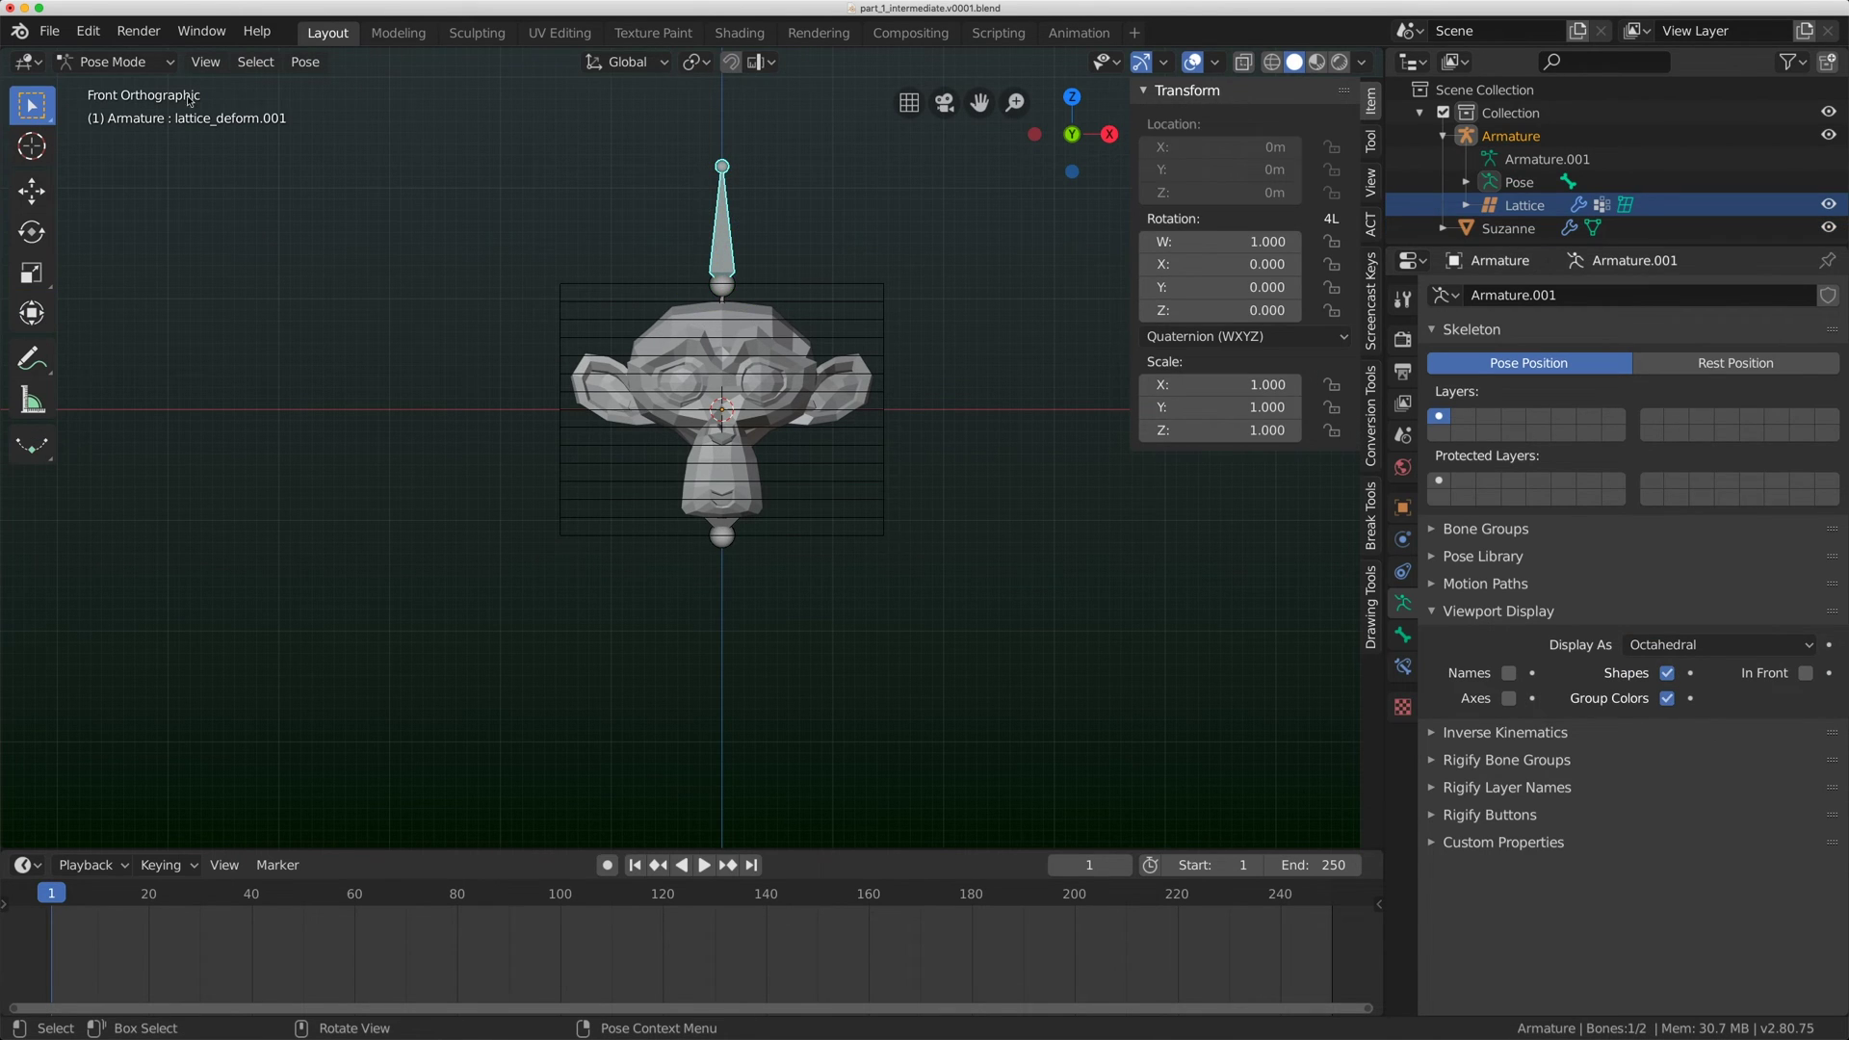
# In Edit Mode, duplicate the bone and move it along Z below Suzanne's head.
pyautogui.click(113, 61)
pyautogui.click(96, 124)
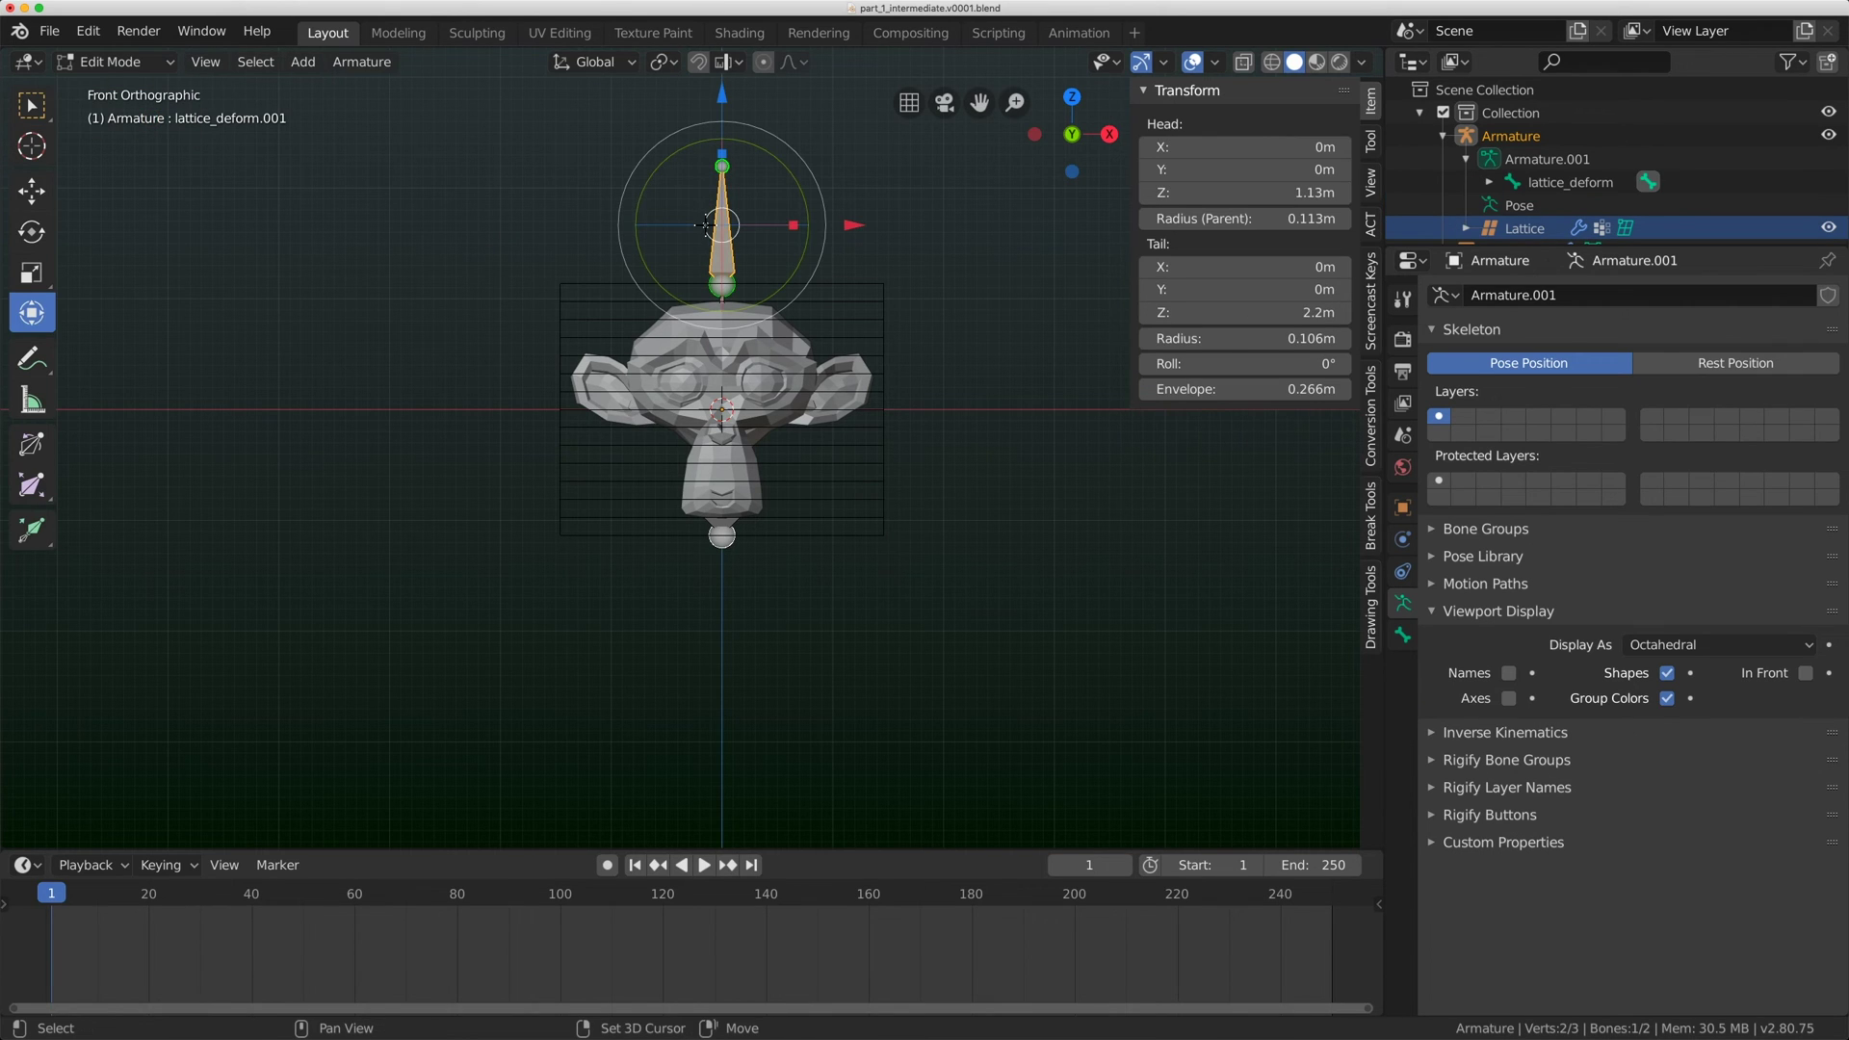
pyautogui.click(362, 62)
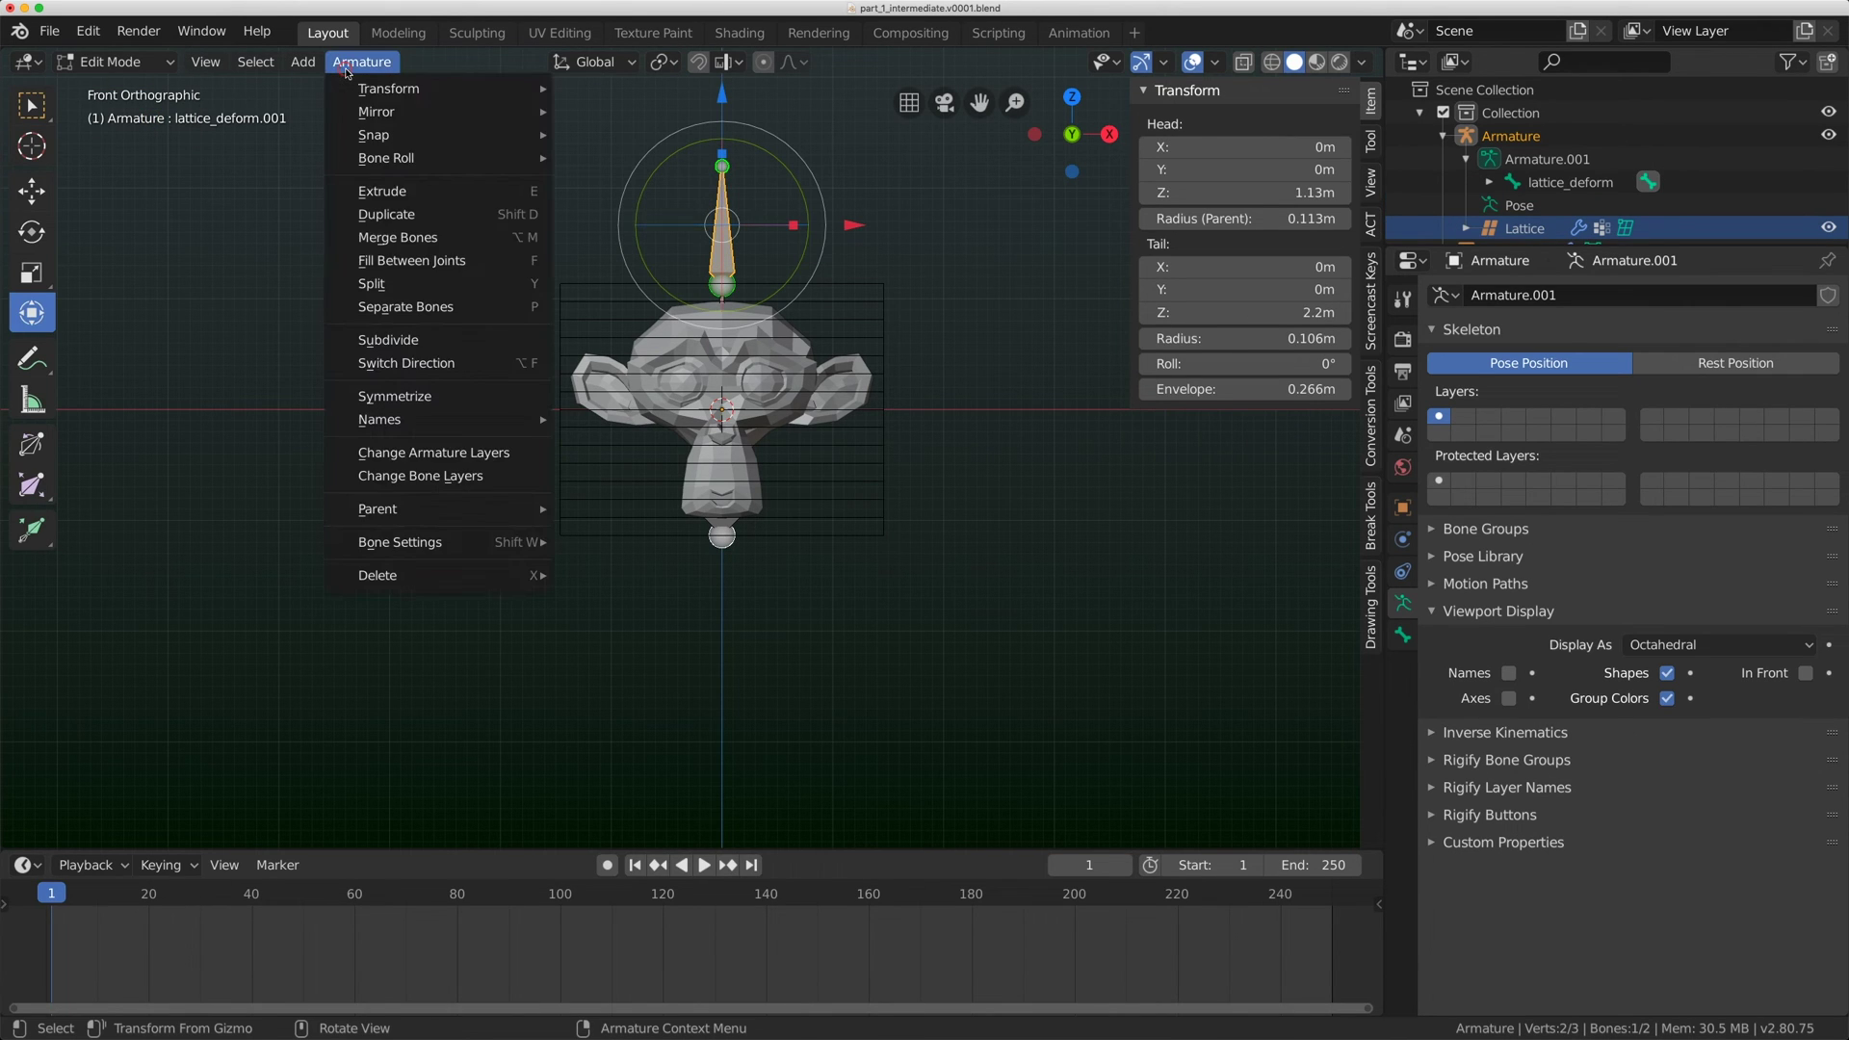
pyautogui.click(407, 219)
pyautogui.press('z')
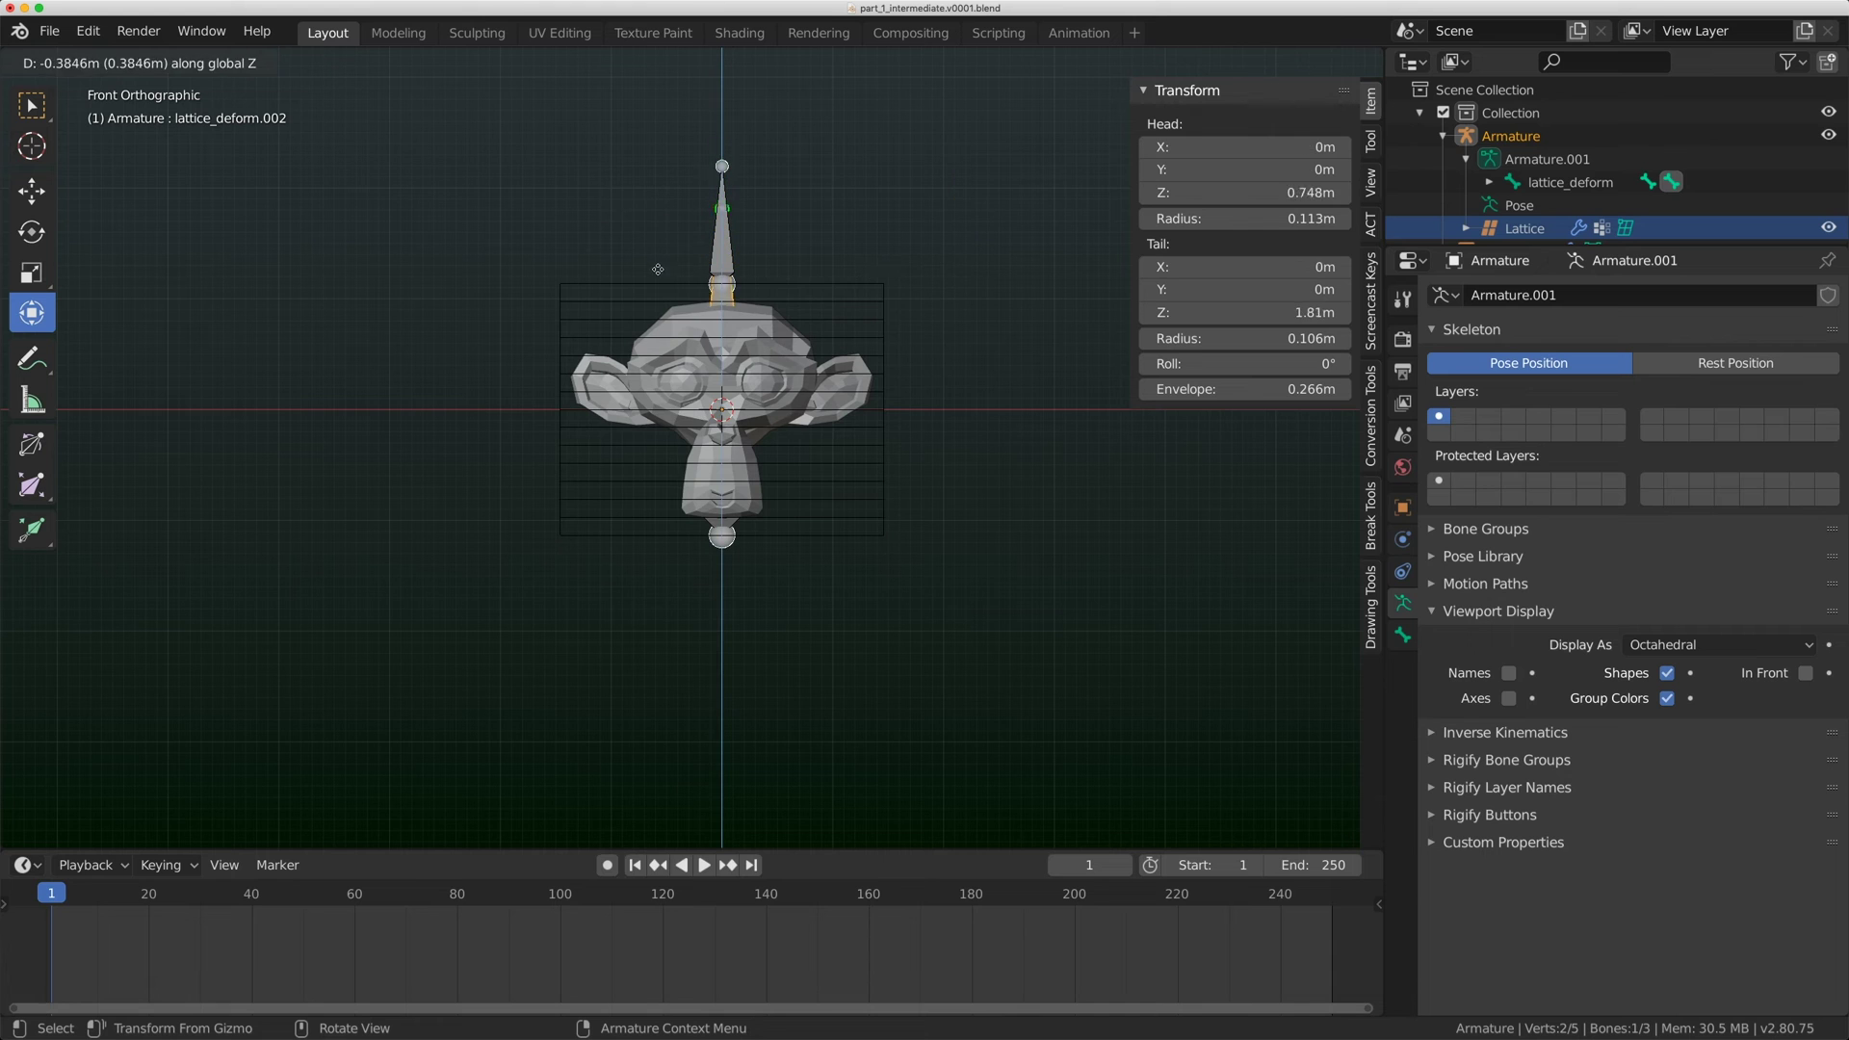
pyautogui.click(724, 641)
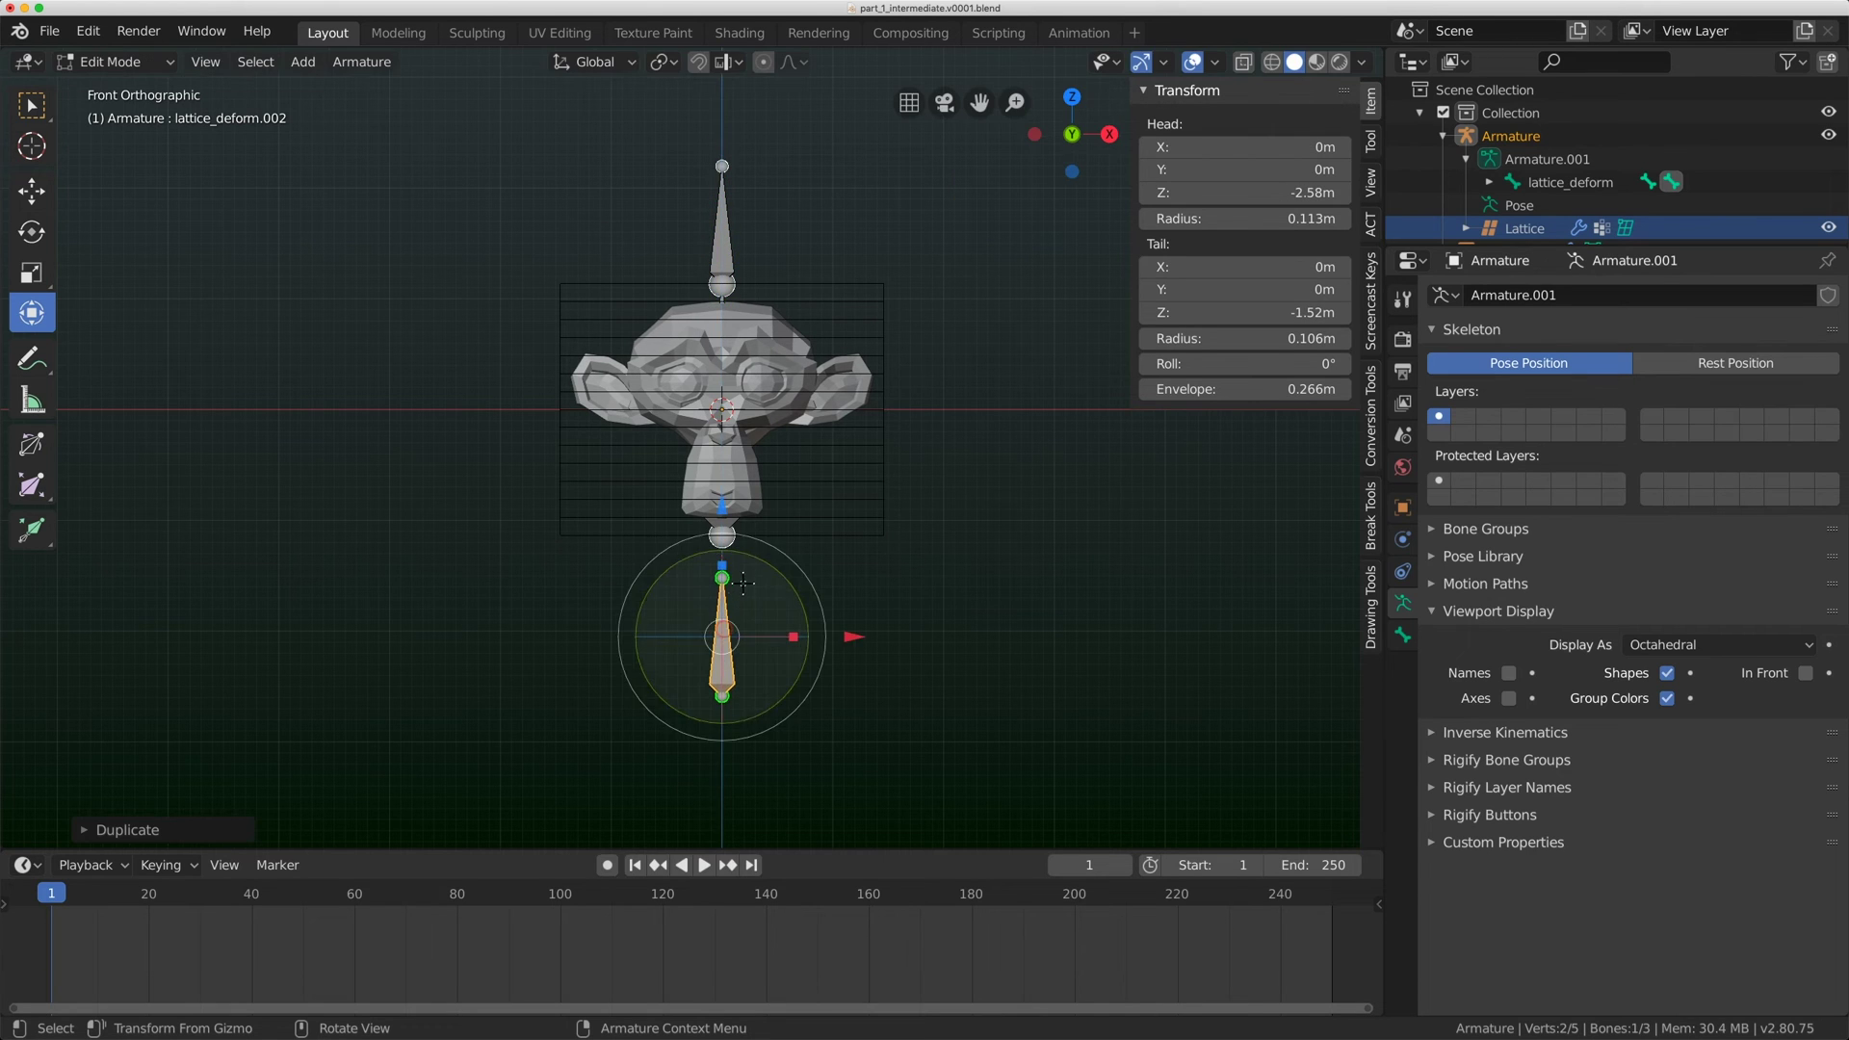
pyautogui.scroll(3, 662, 469)
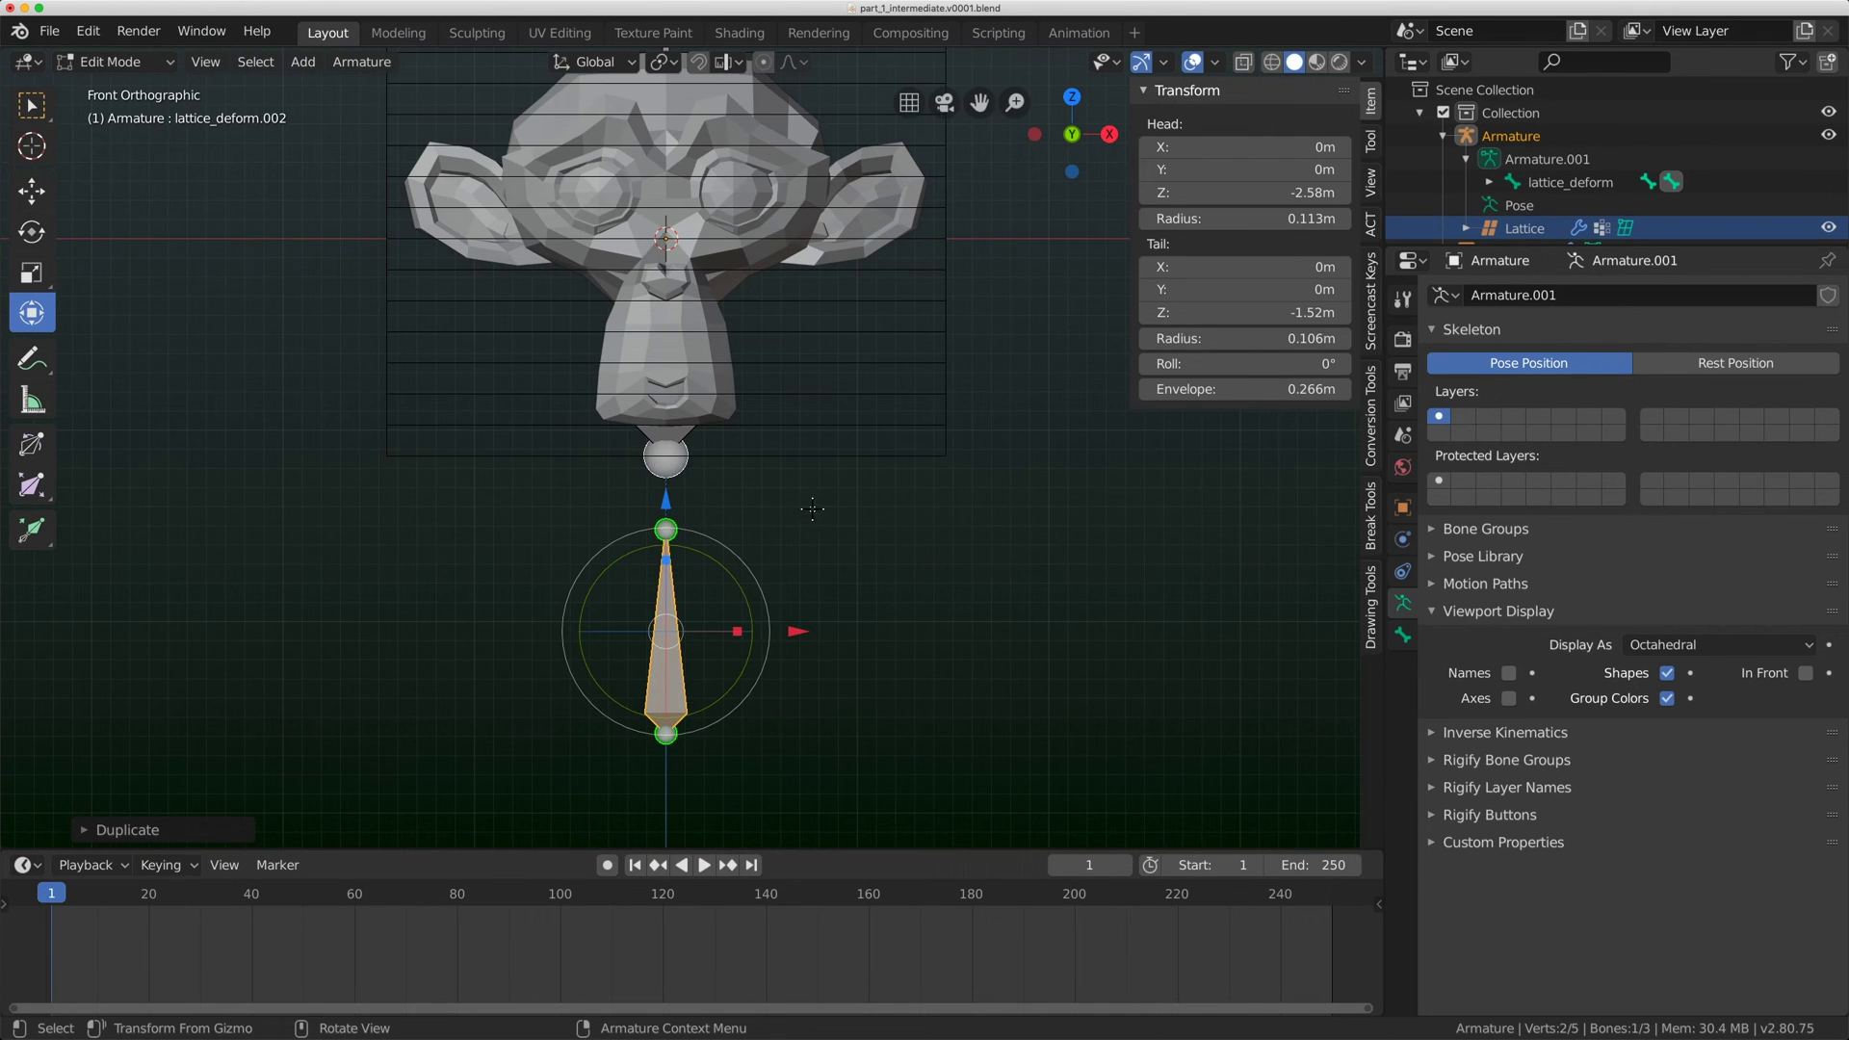
# Snap the new bone's upper joint to the middle bone's base via the 3D cursor.
pyautogui.click(813, 508)
pyautogui.click(659, 462)
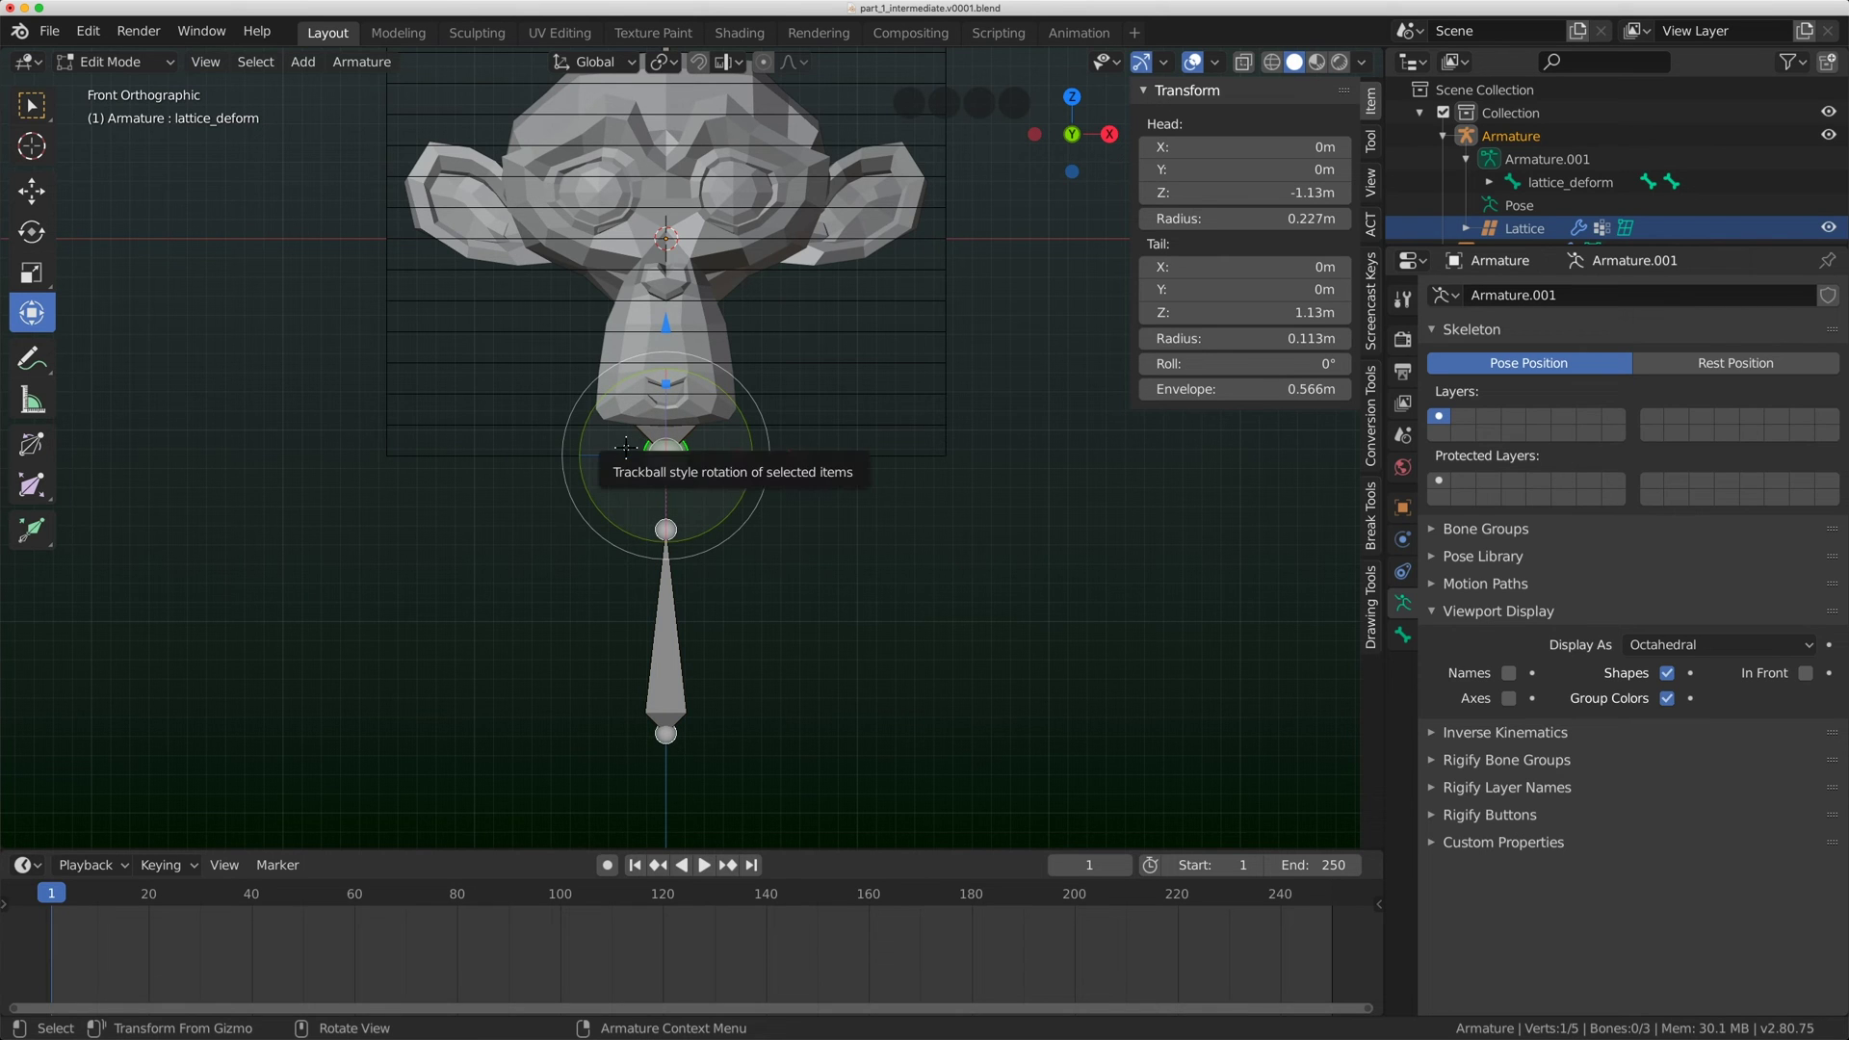
pyautogui.hotkey('shift', 's')
pyautogui.click(596, 590)
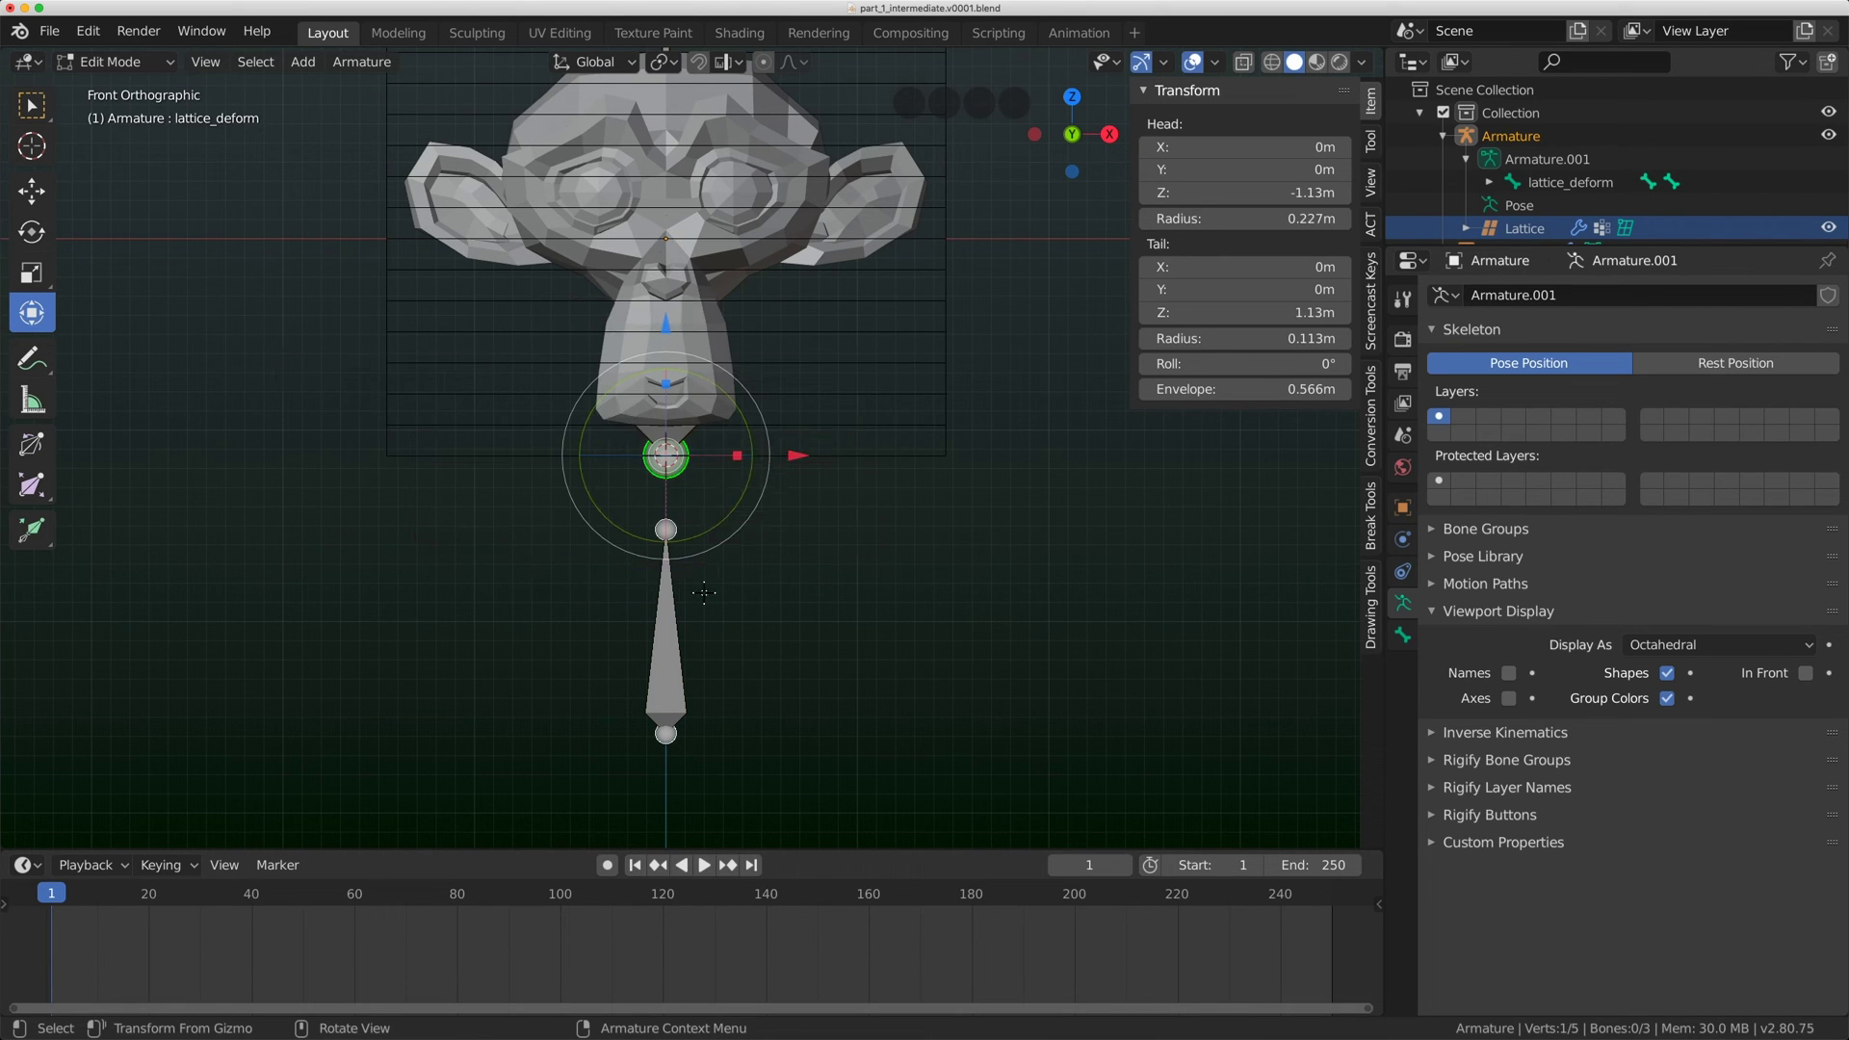
pyautogui.click(665, 528)
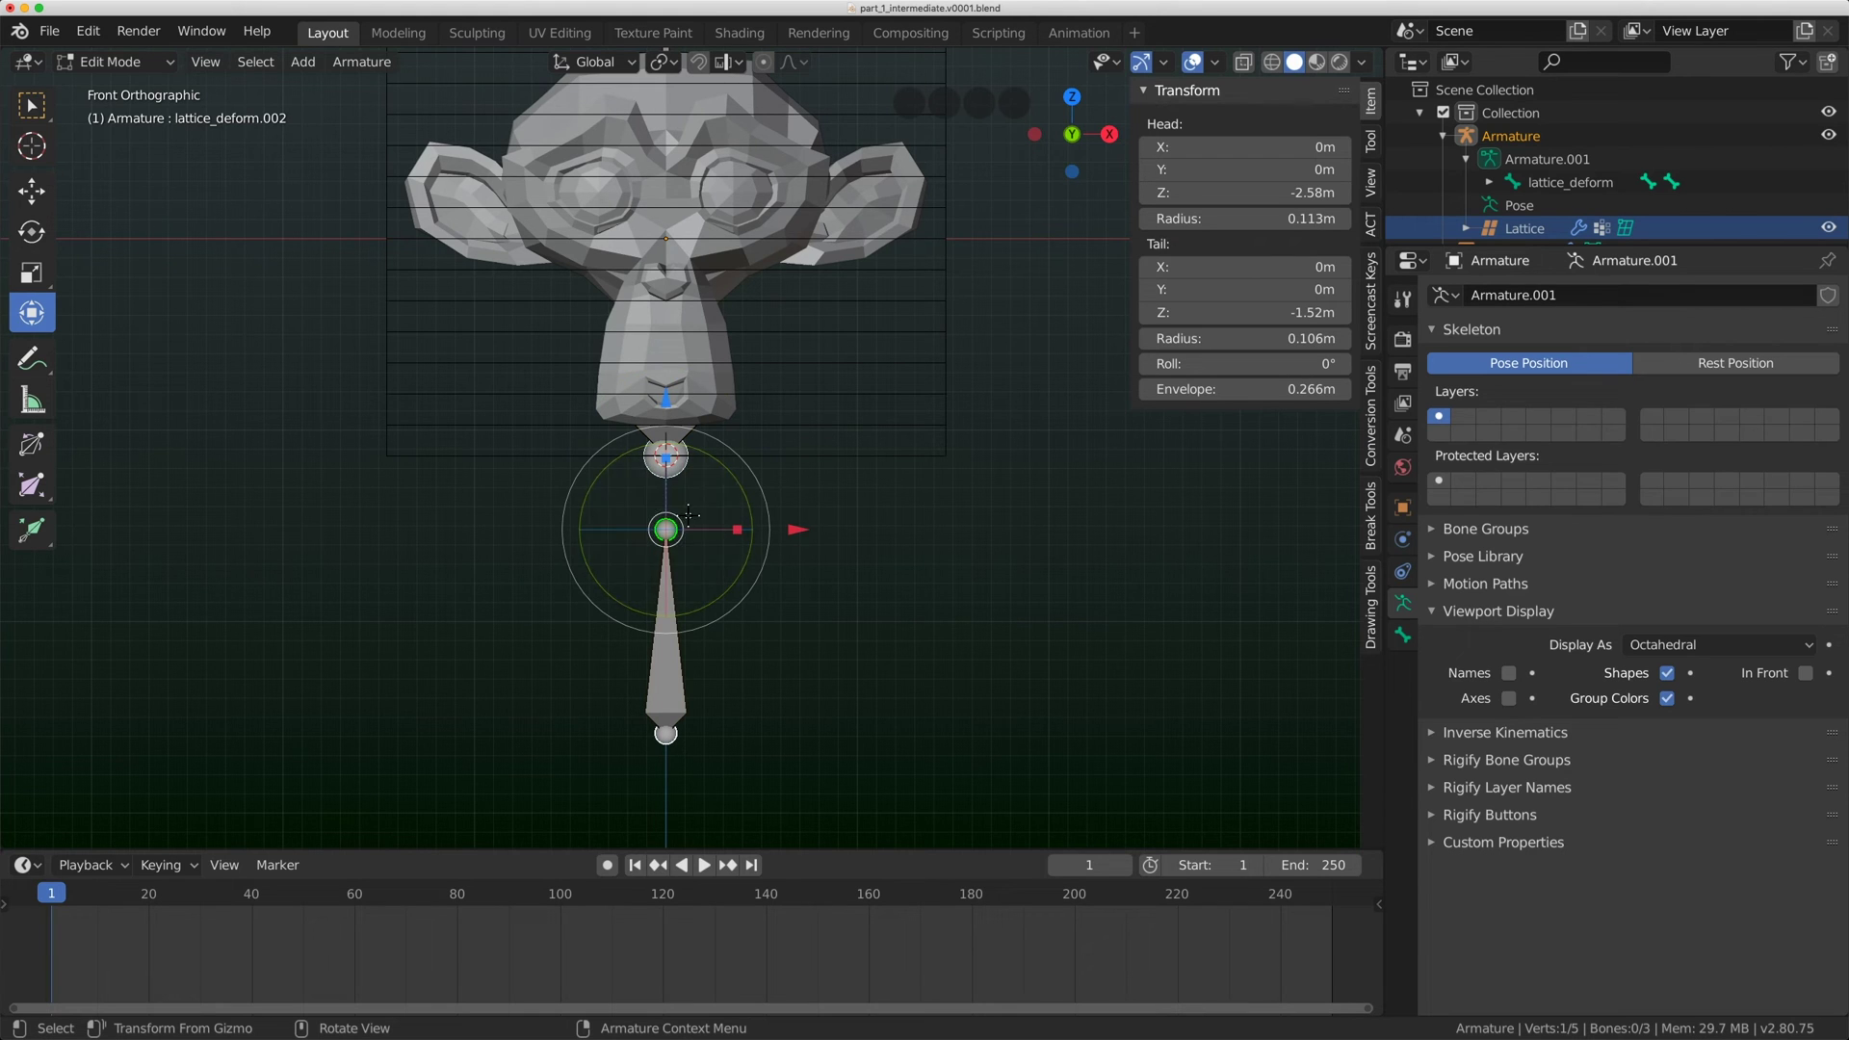
pyautogui.hotkey('shift', 's')
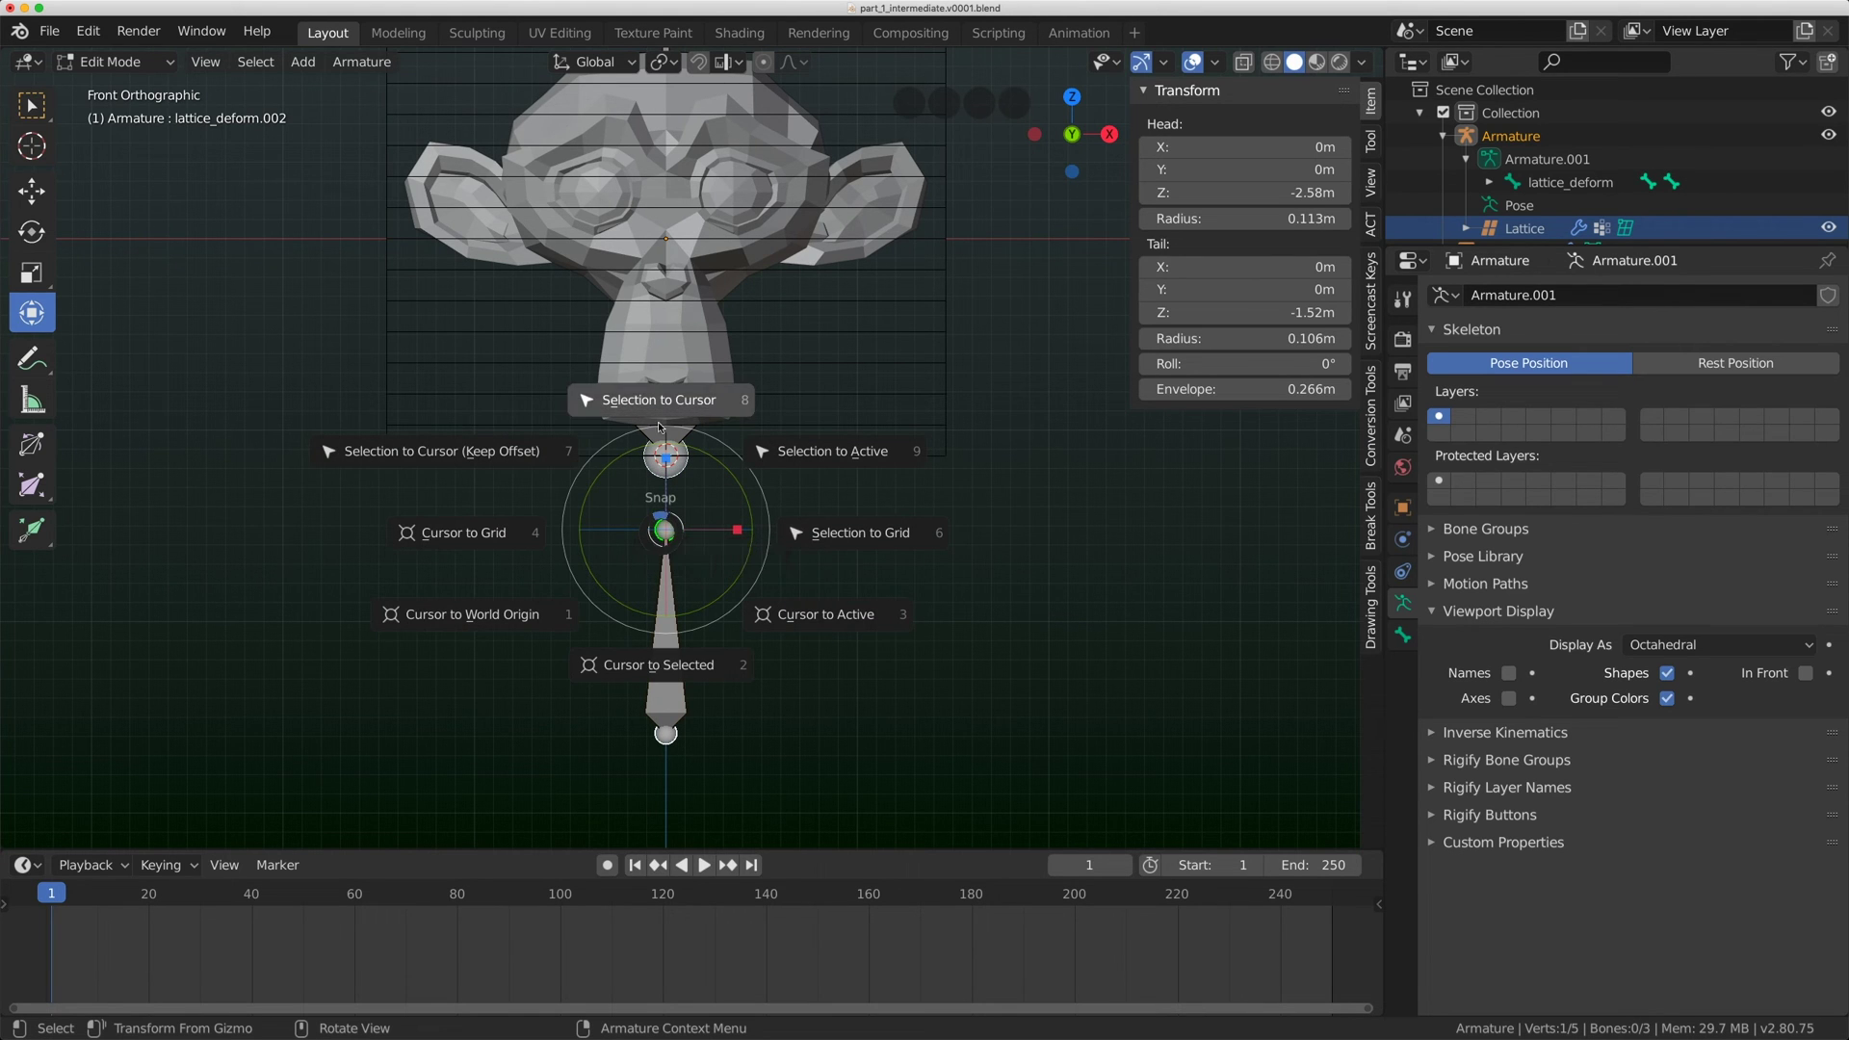
pyautogui.click(627, 401)
pyautogui.scroll(5, 686, 398)
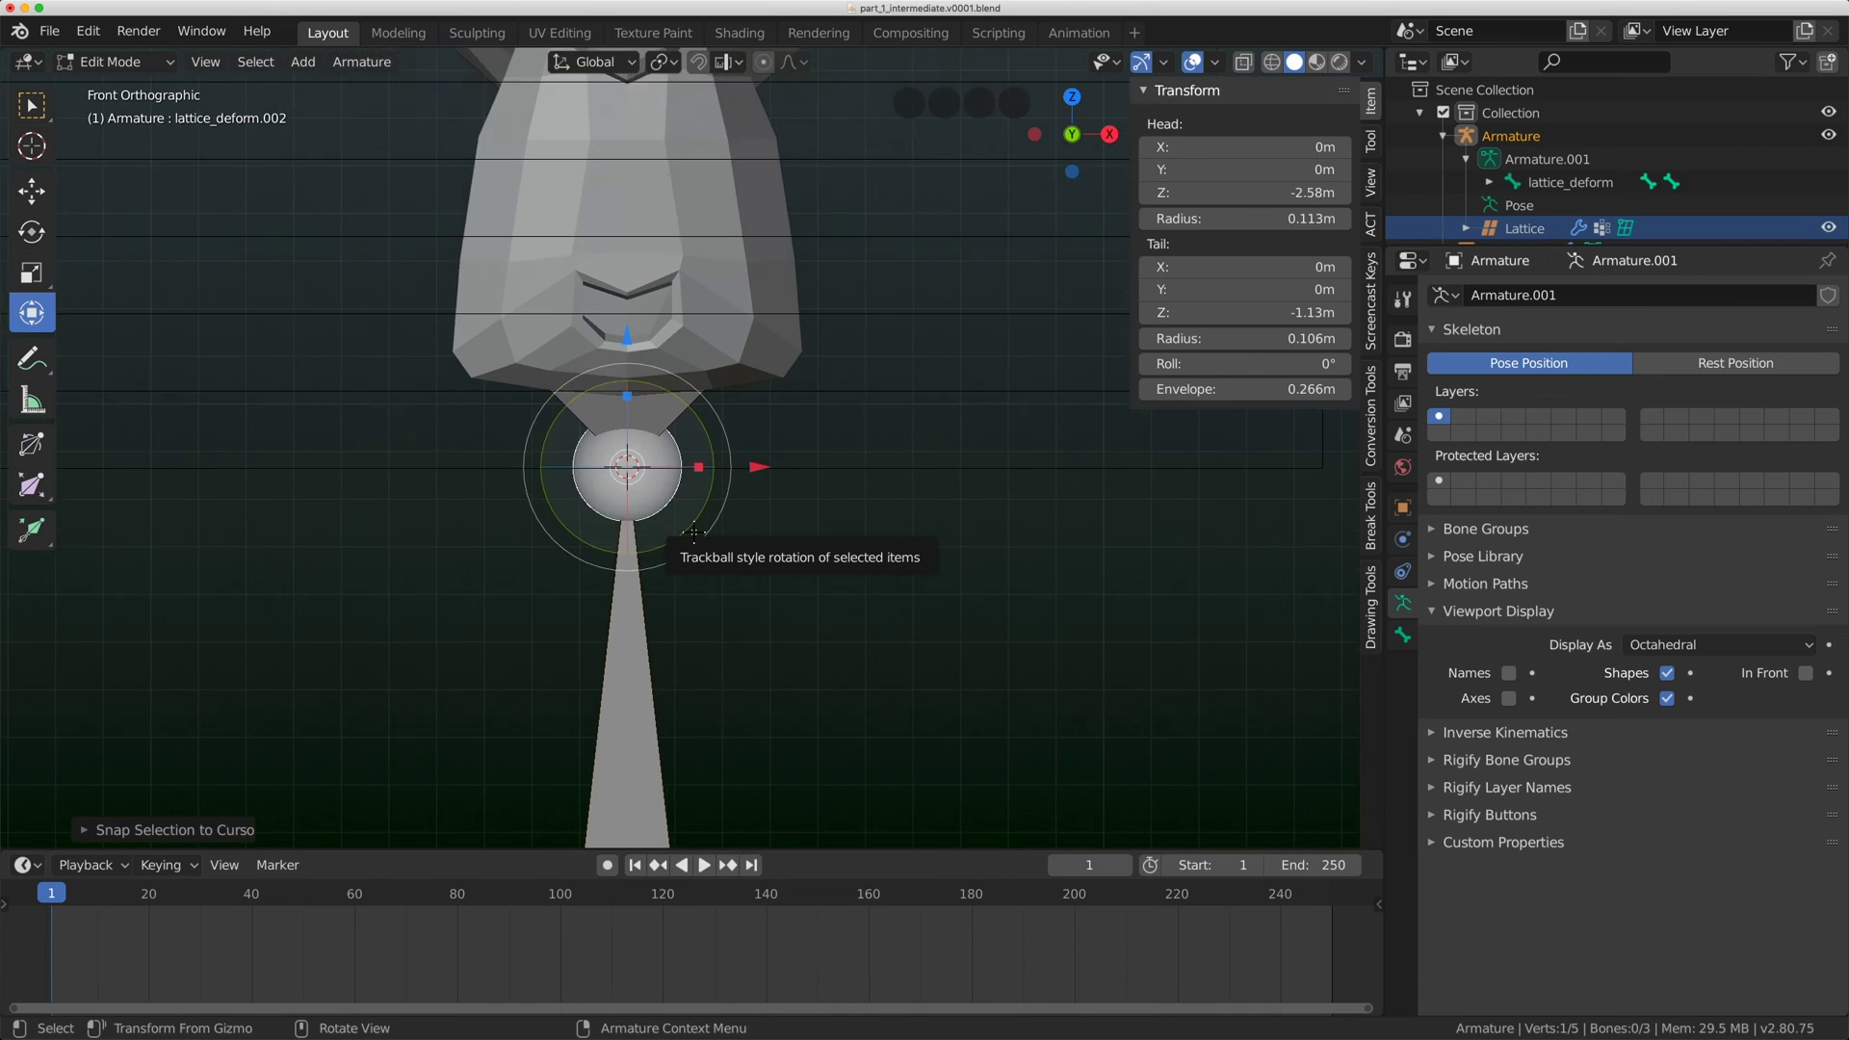
# With X-ray on, select the lower and middle bones and start Ctrl+P parenting.
pyautogui.click(685, 383)
pyautogui.scroll(-7, 674, 424)
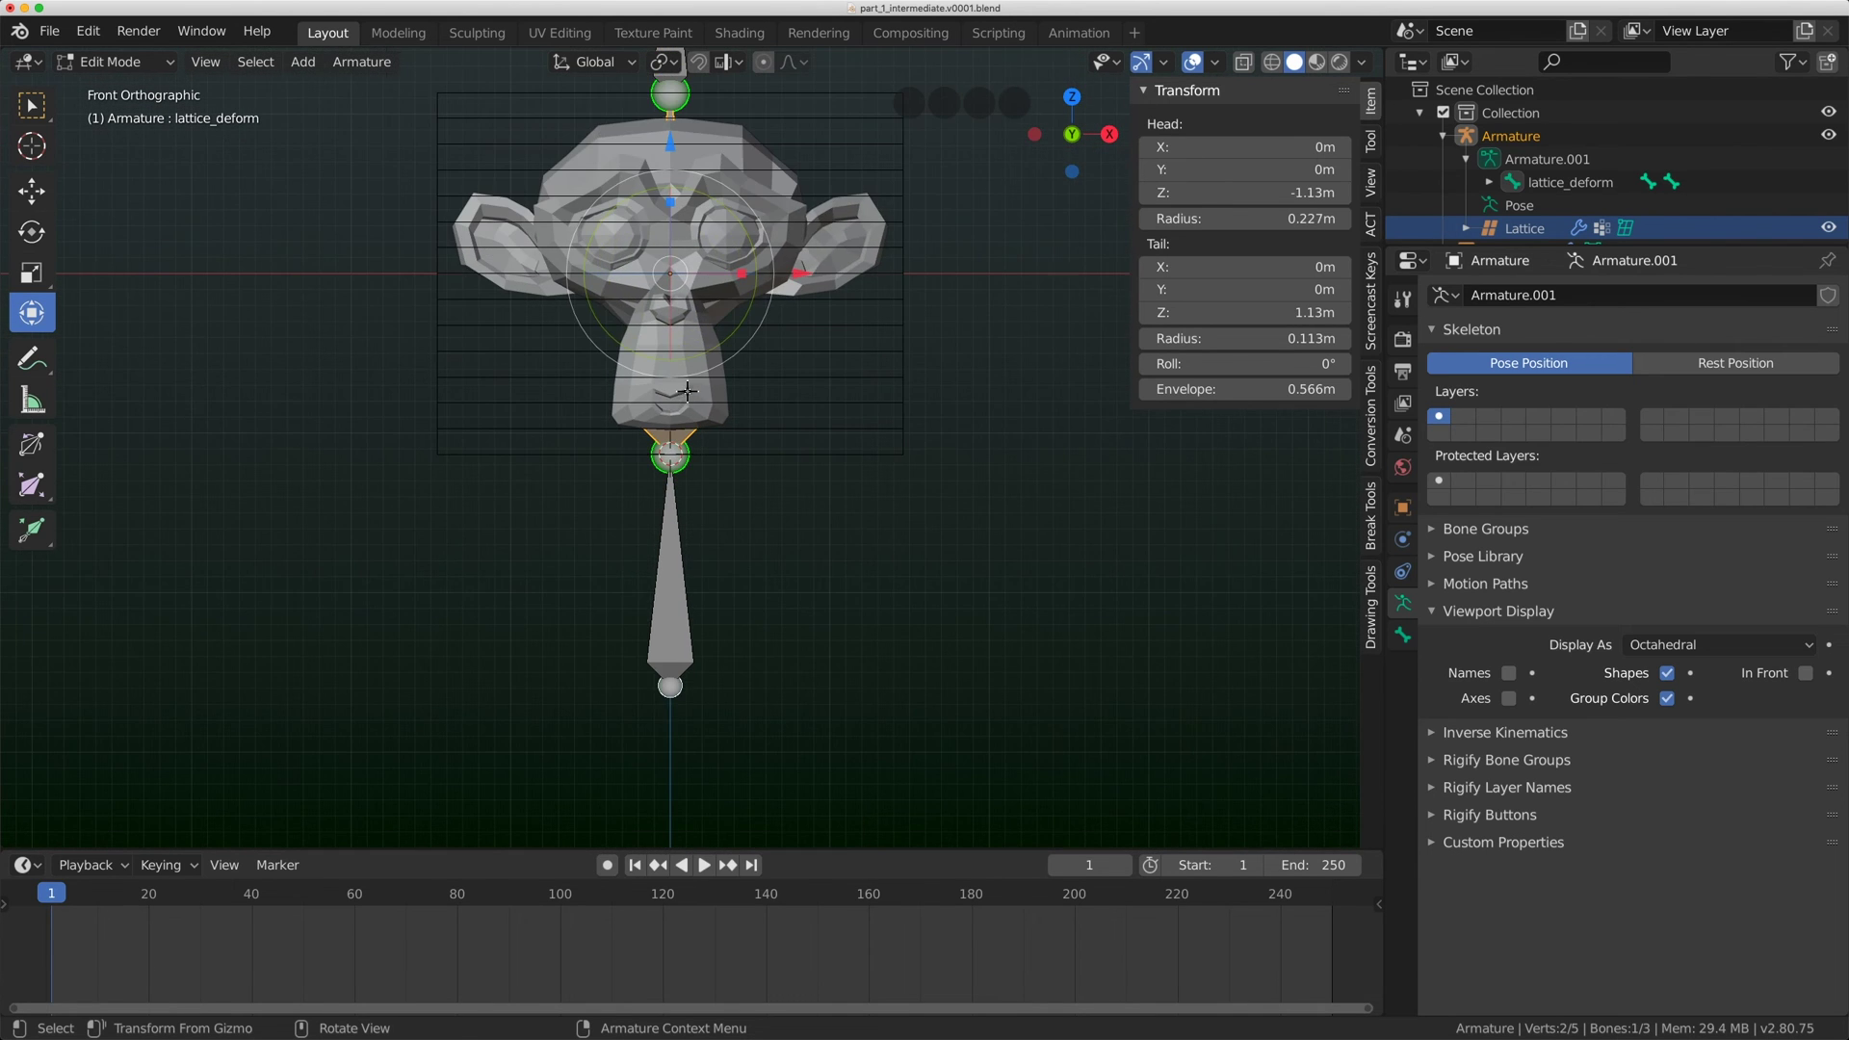
pyautogui.scroll(-2, 667, 443)
pyautogui.click(1243, 62)
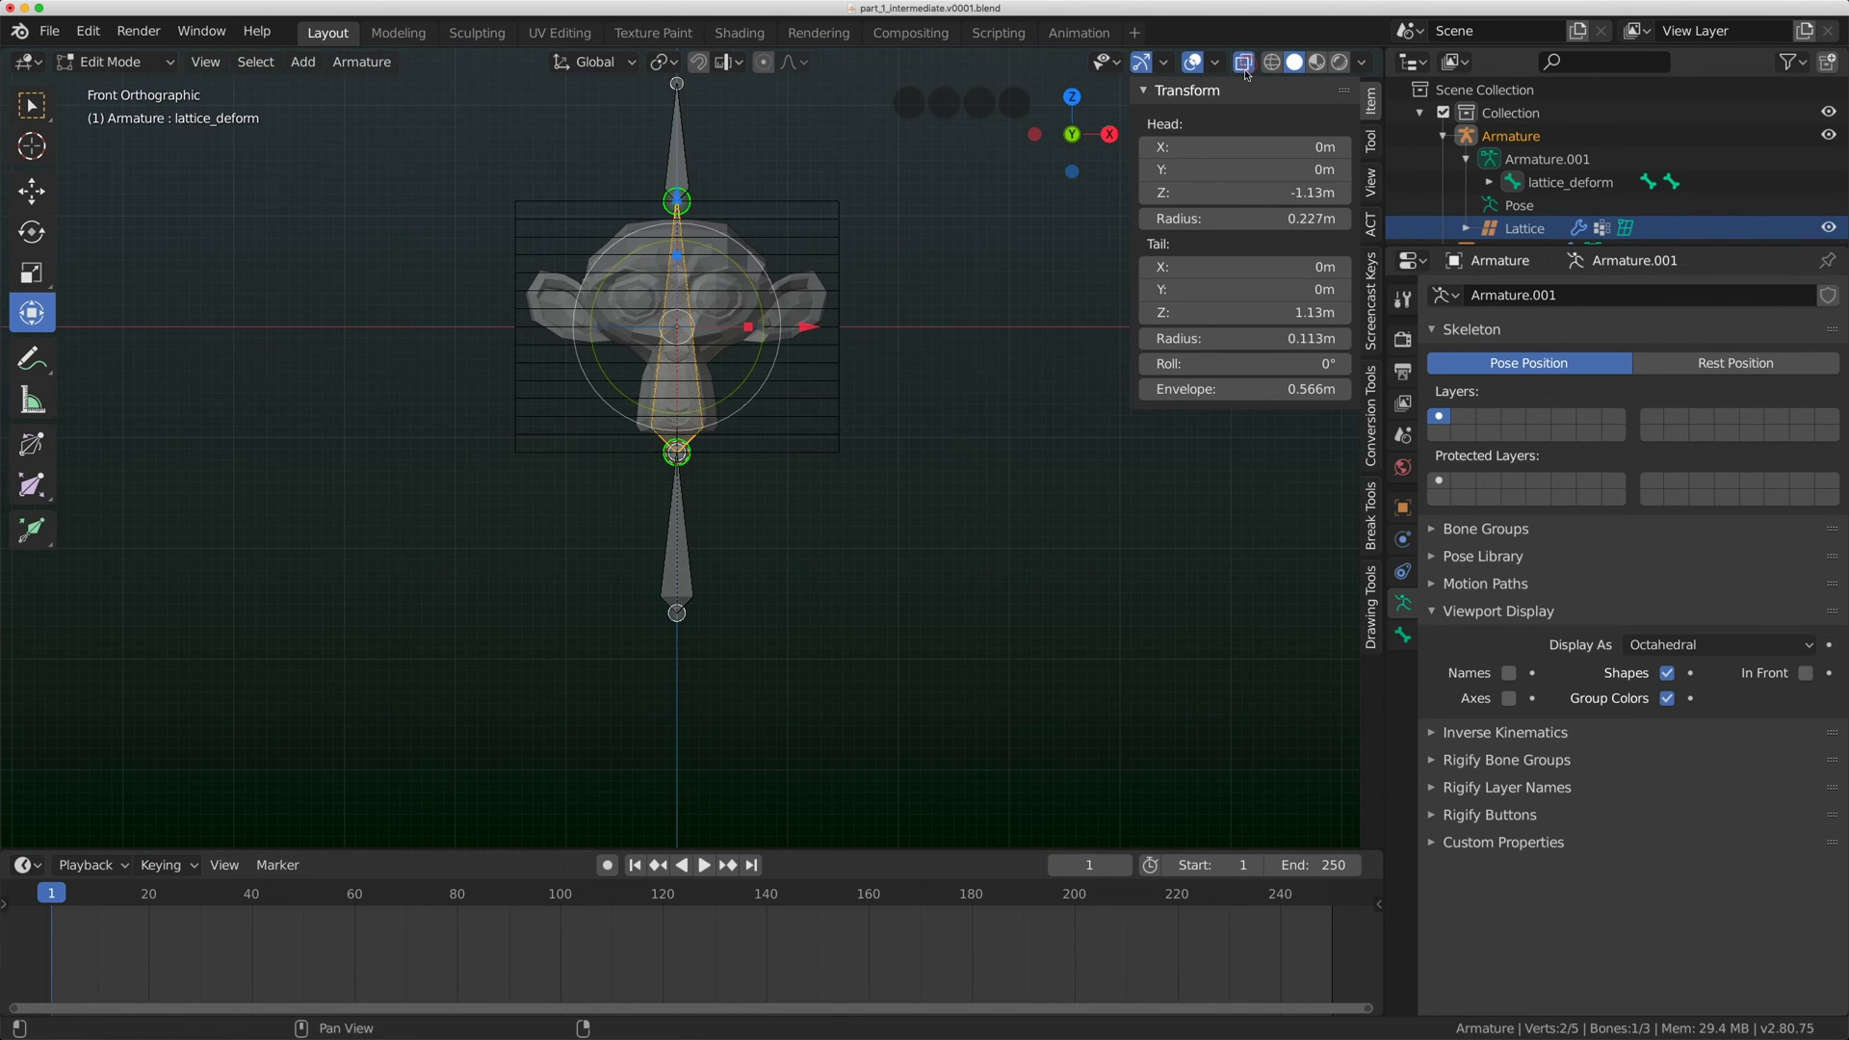
pyautogui.click(672, 561)
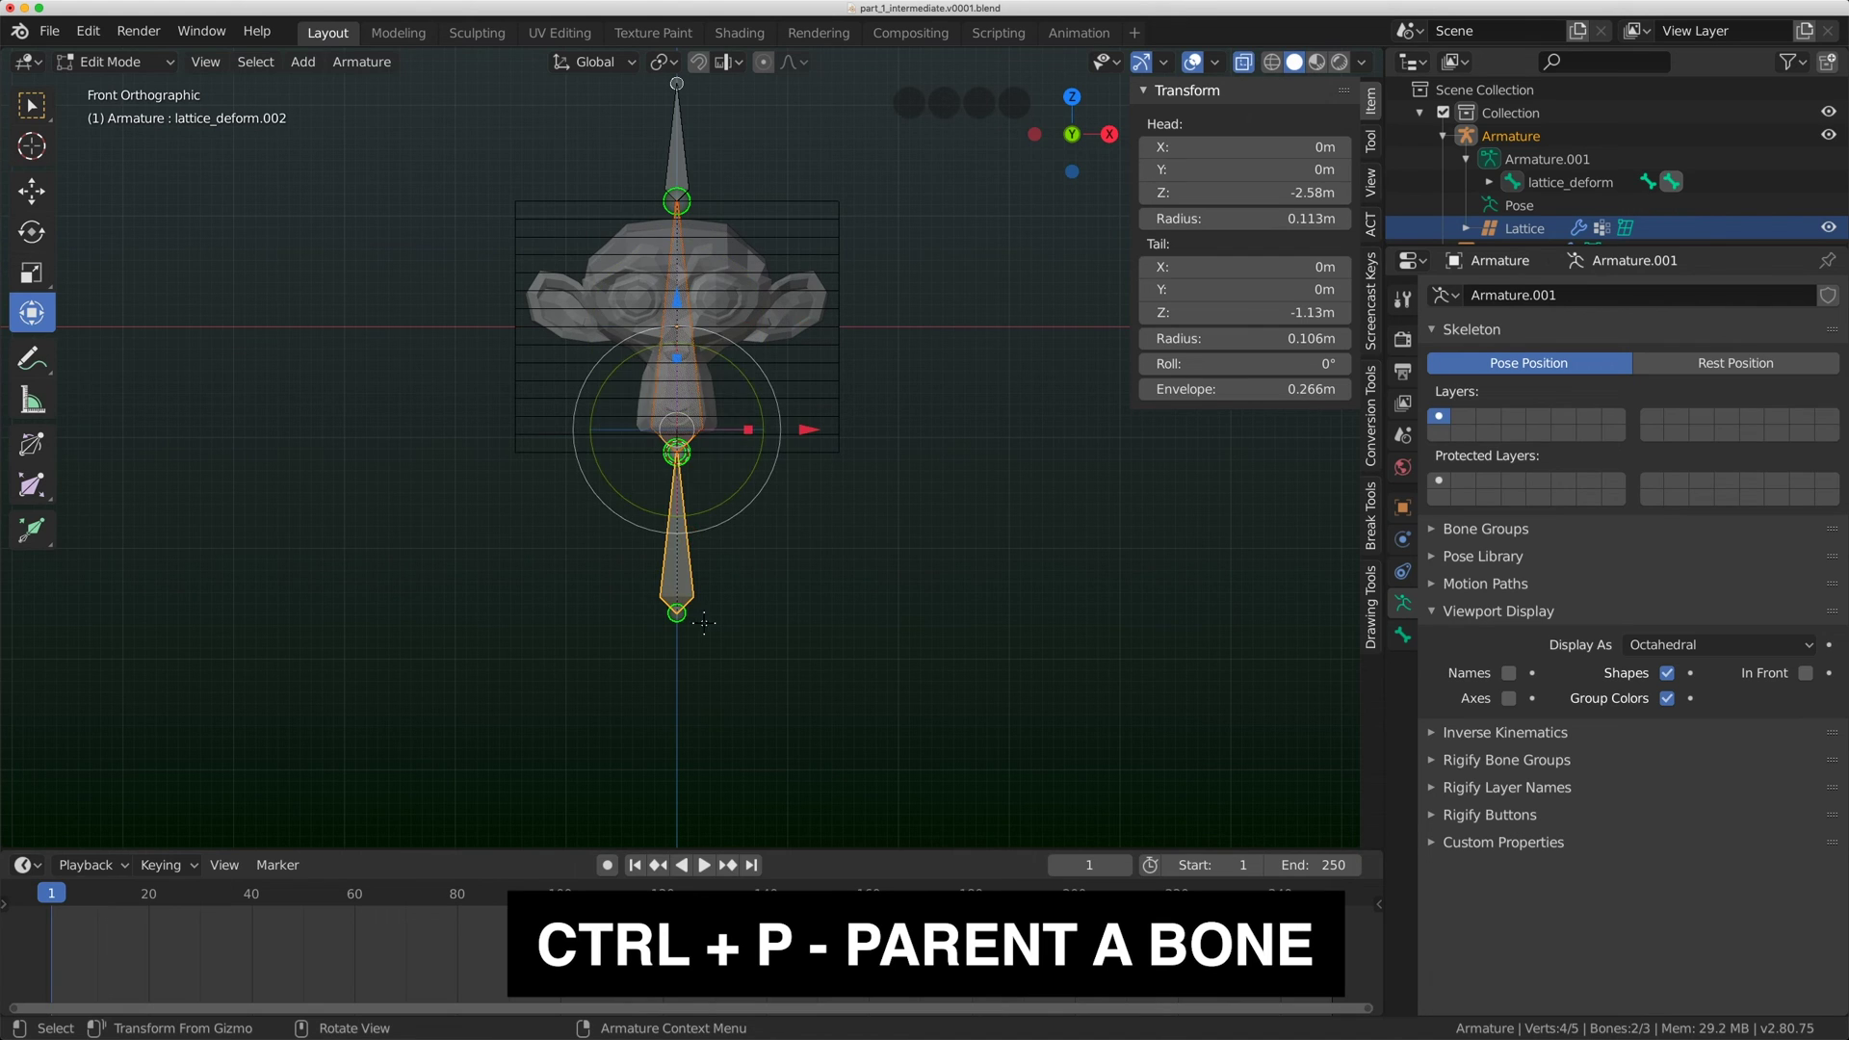
pyautogui.hotkey('ctrl', 'p')
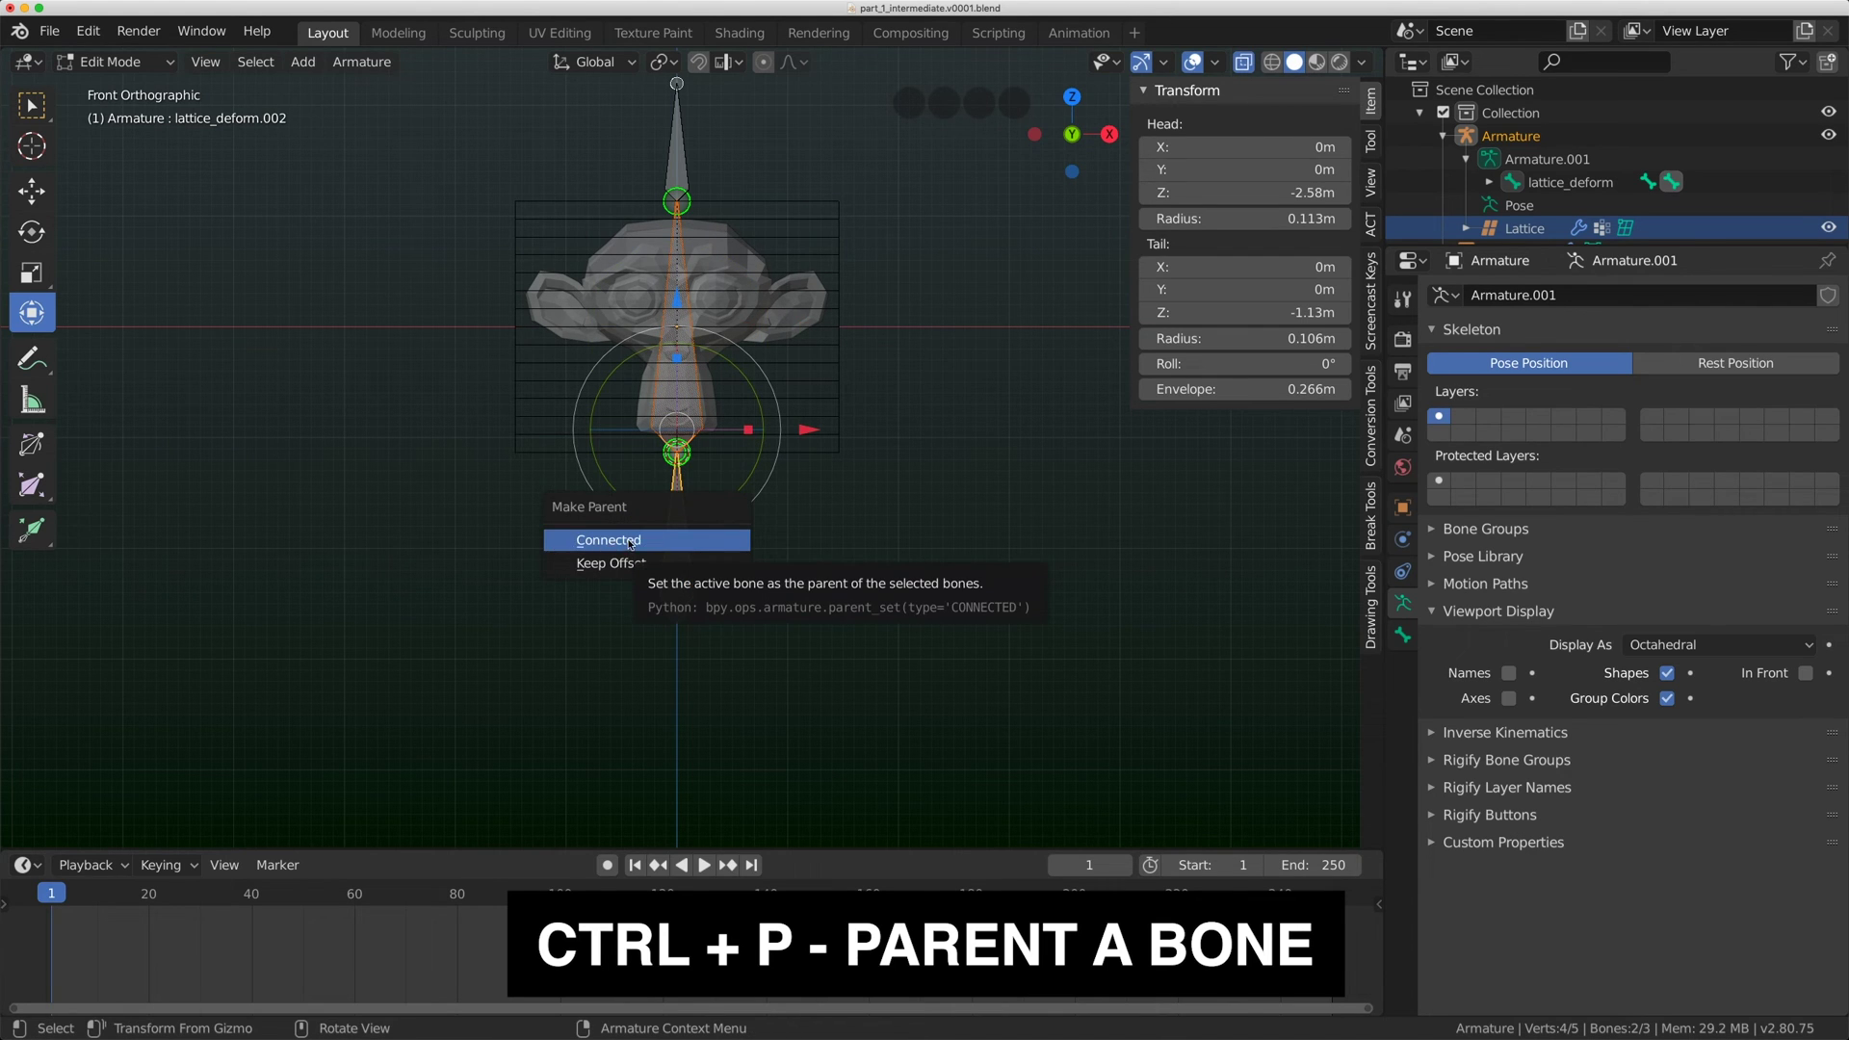
# In Pose Mode, rotate the upper bone and the middle bone (30.2°) to bend Suzanne.
pyautogui.click(637, 540)
pyautogui.click(113, 62)
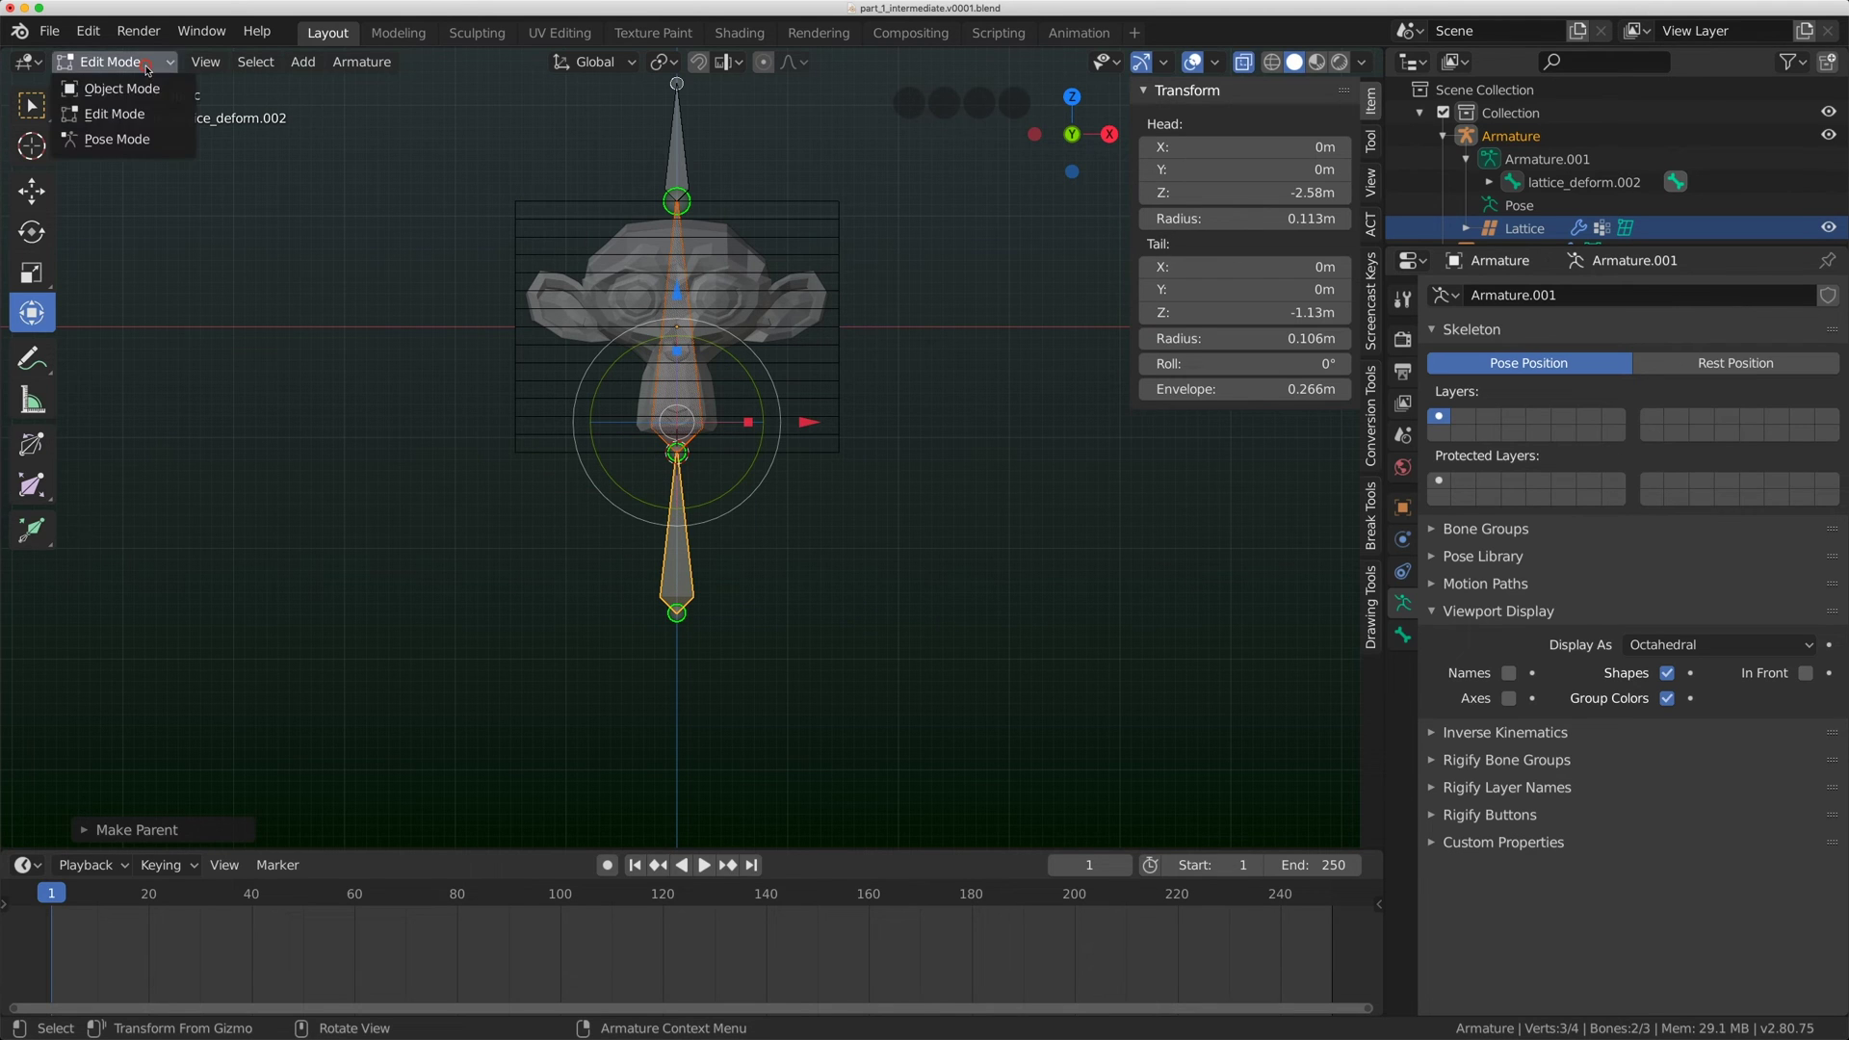
pyautogui.click(136, 136)
pyautogui.click(676, 145)
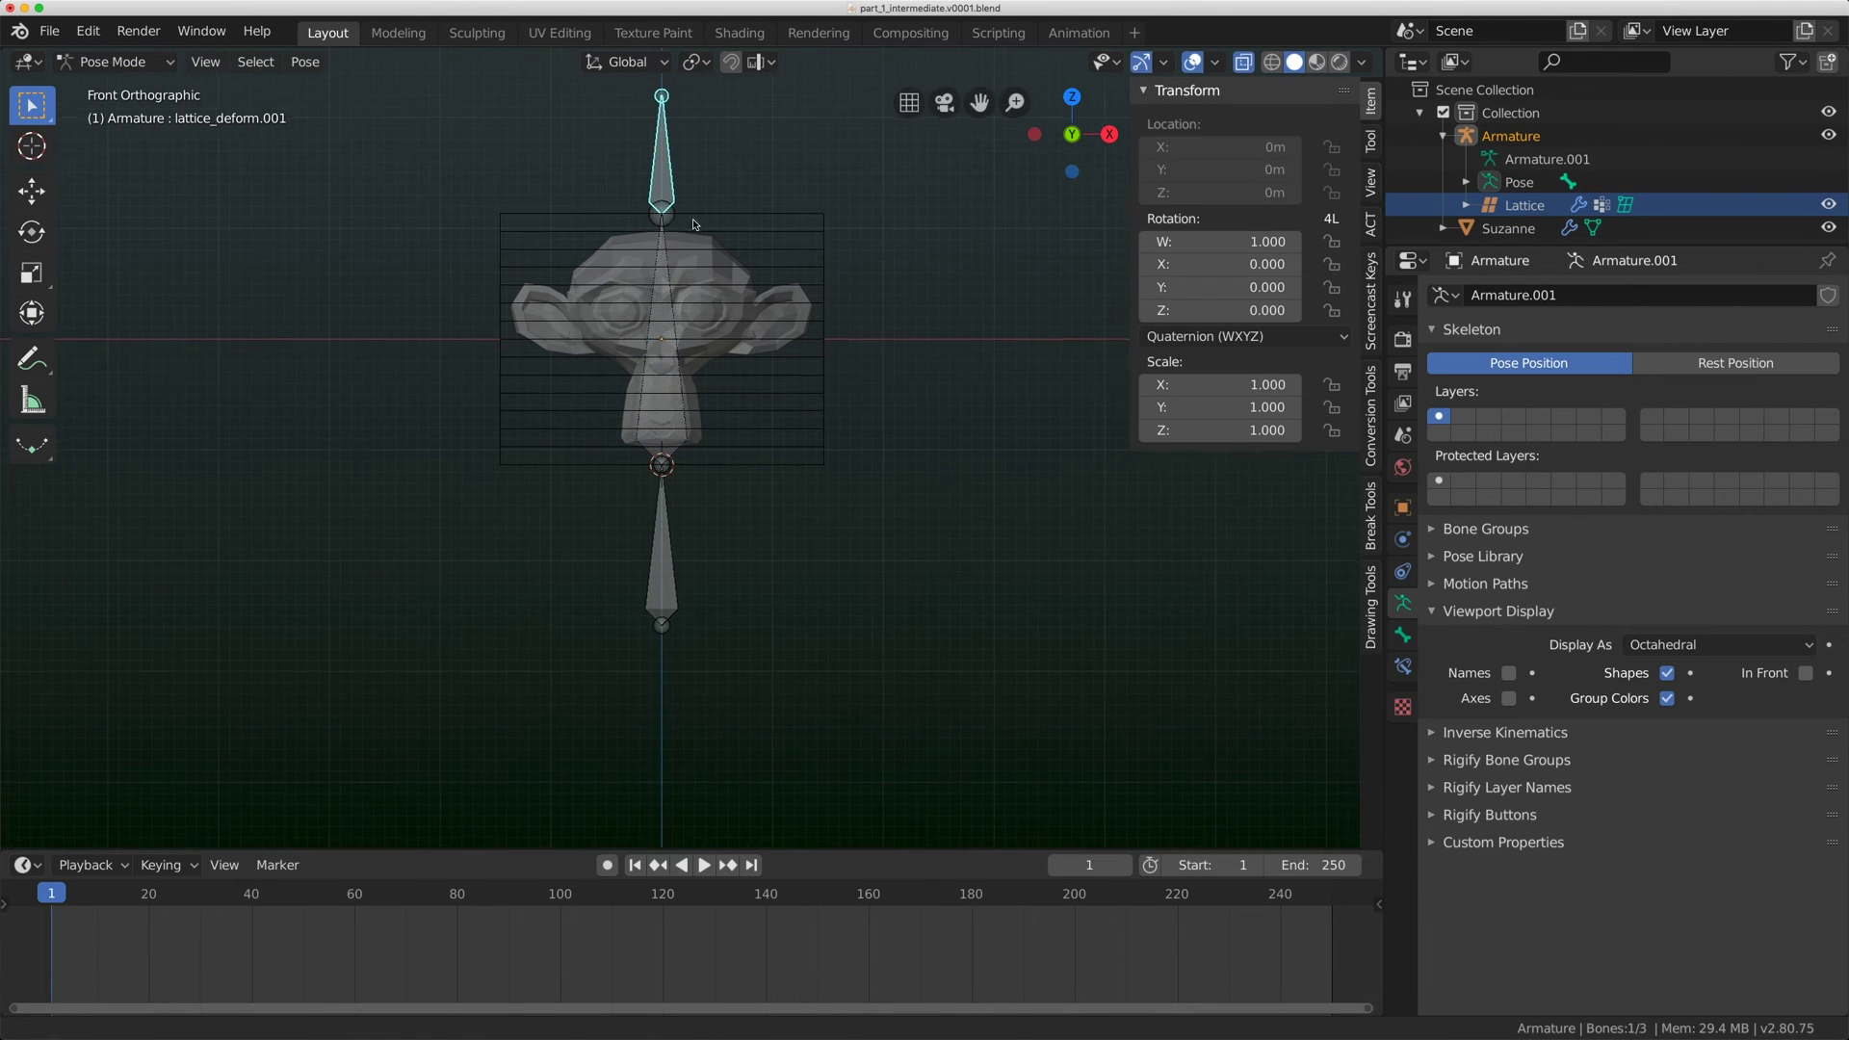
pyautogui.press('r')
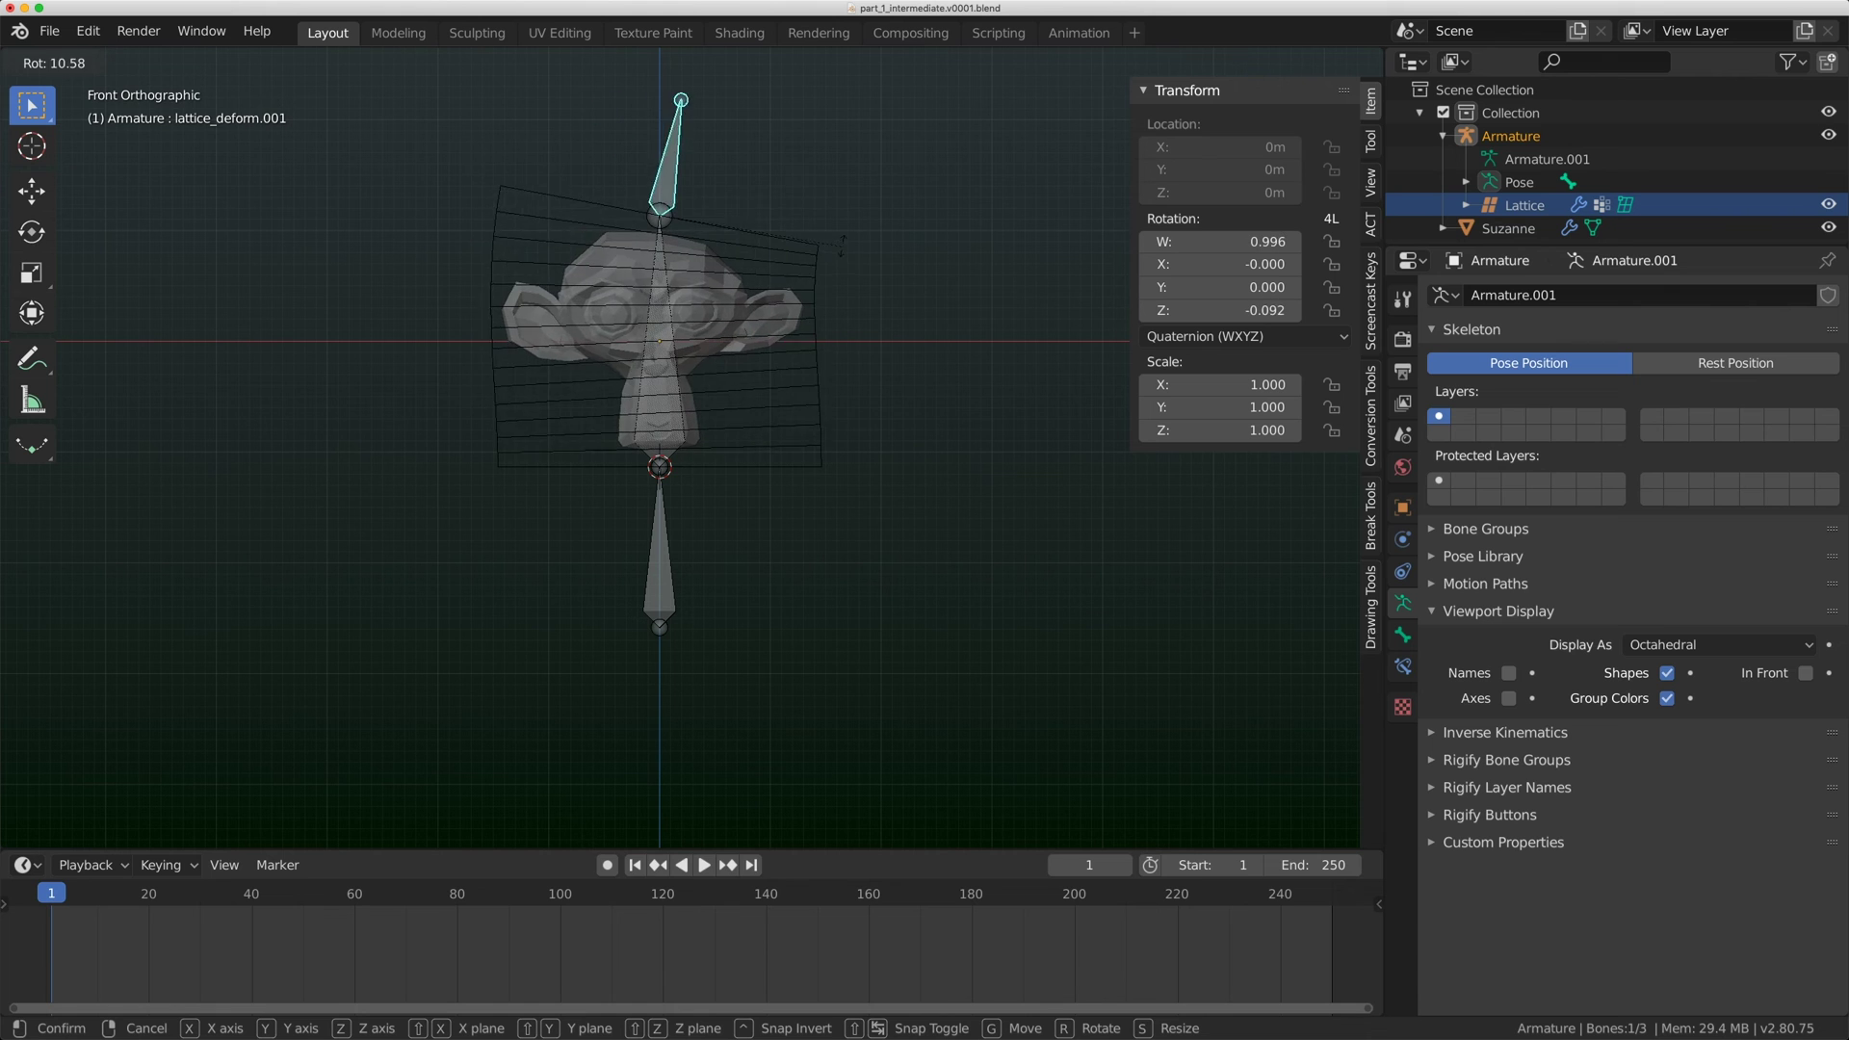
pyautogui.click(757, 217)
pyautogui.click(662, 260)
pyautogui.press('r')
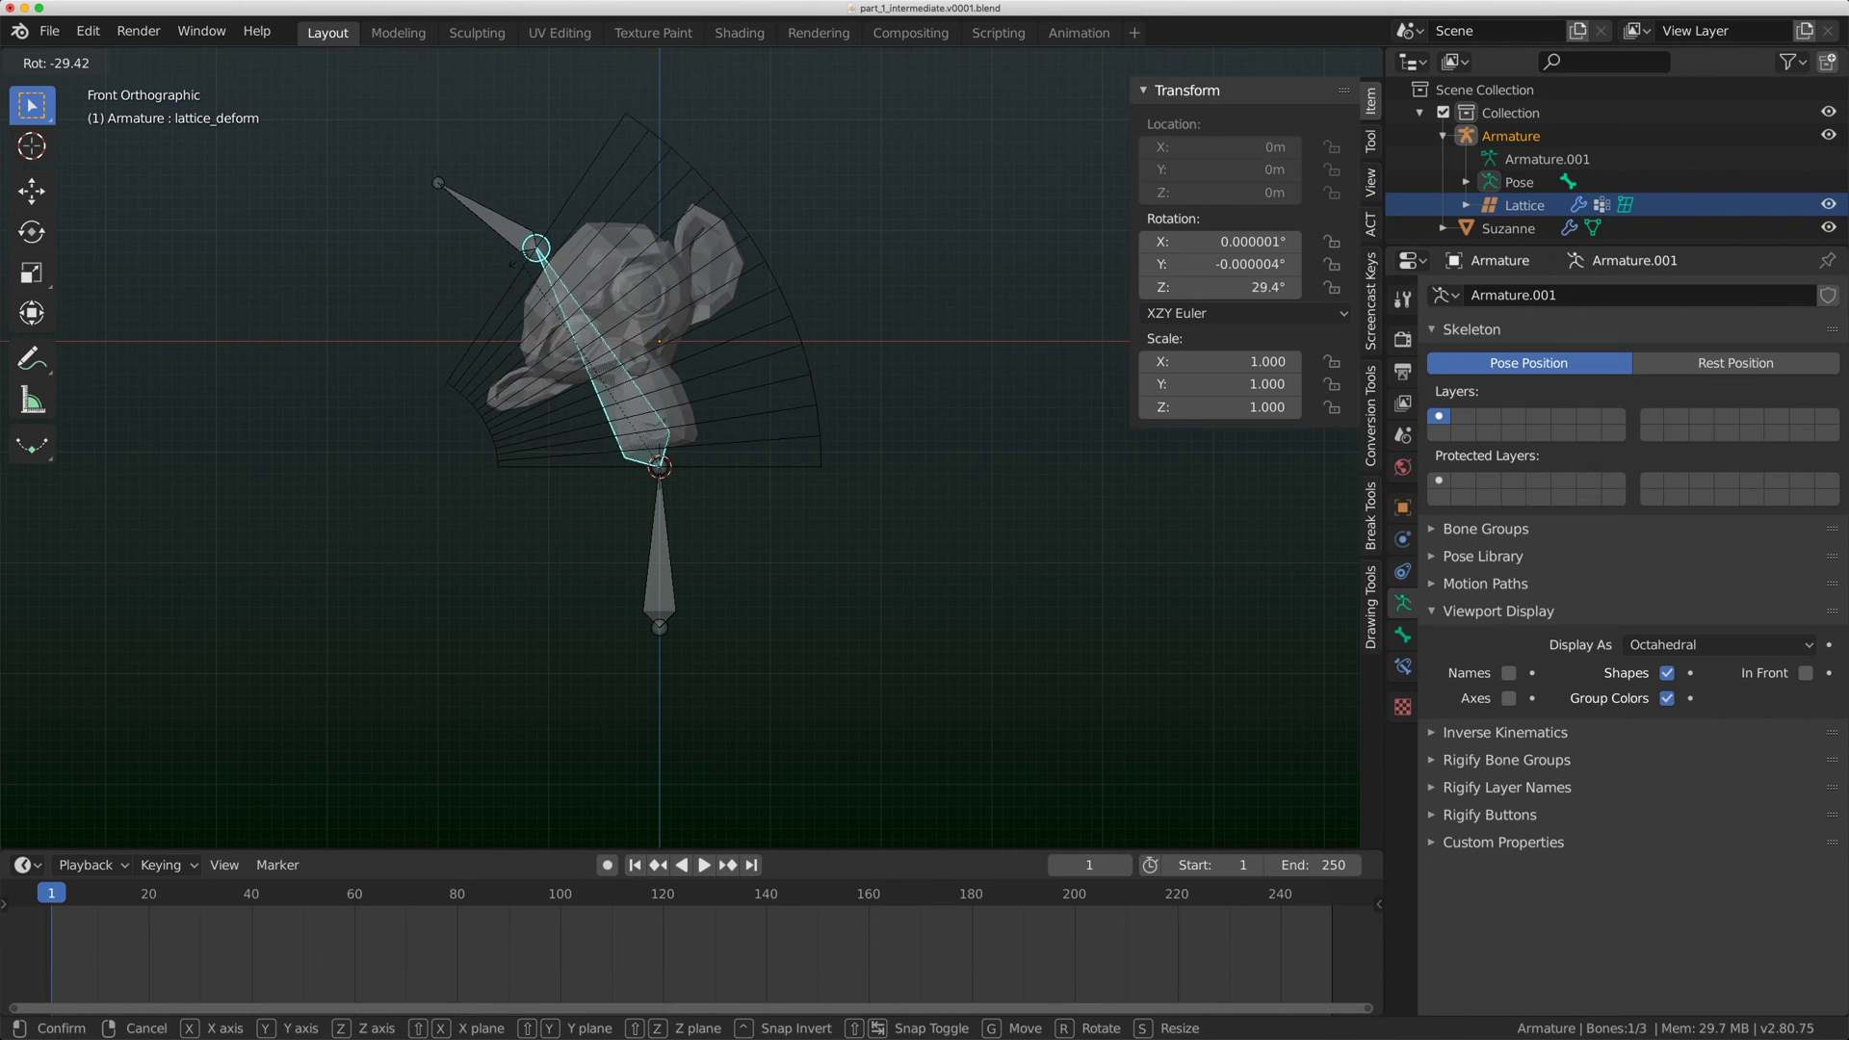
pyautogui.click(597, 207)
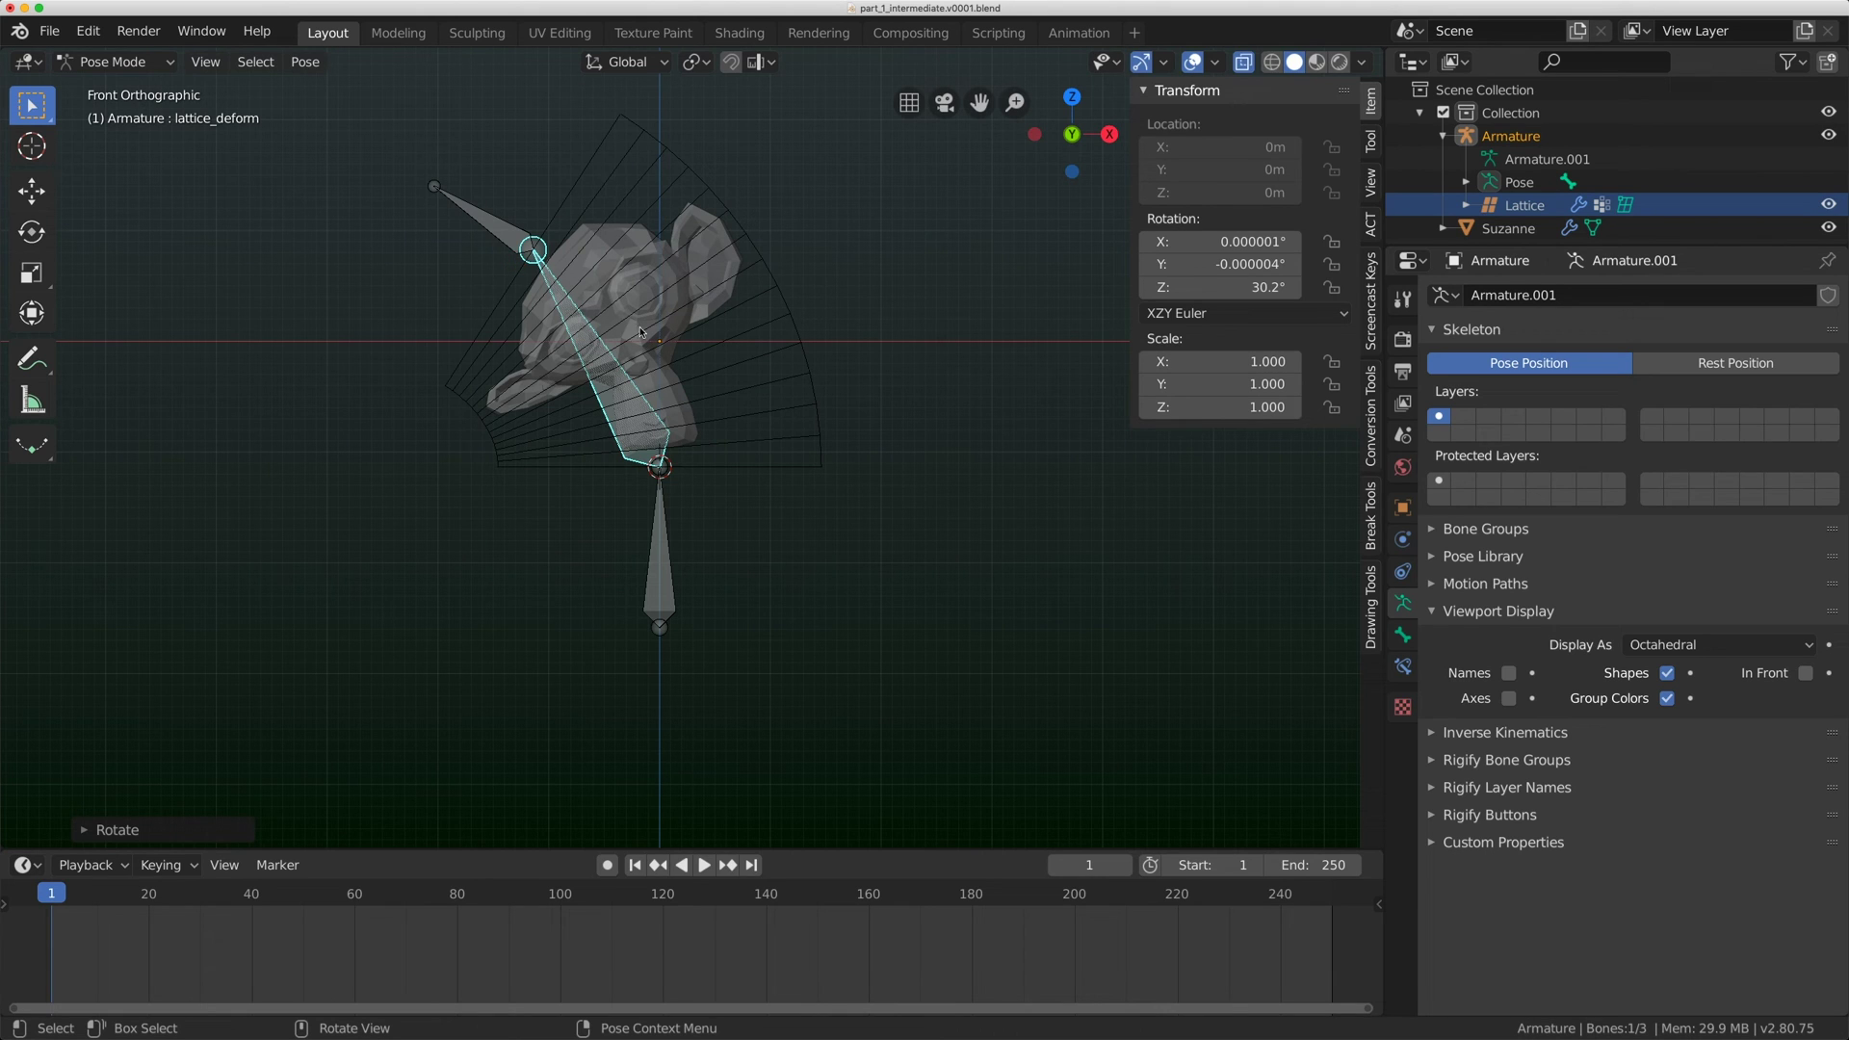
# Display the bones as B-Bones and test-rotate the upper bone, tilting it right.
pyautogui.click(1685, 647)
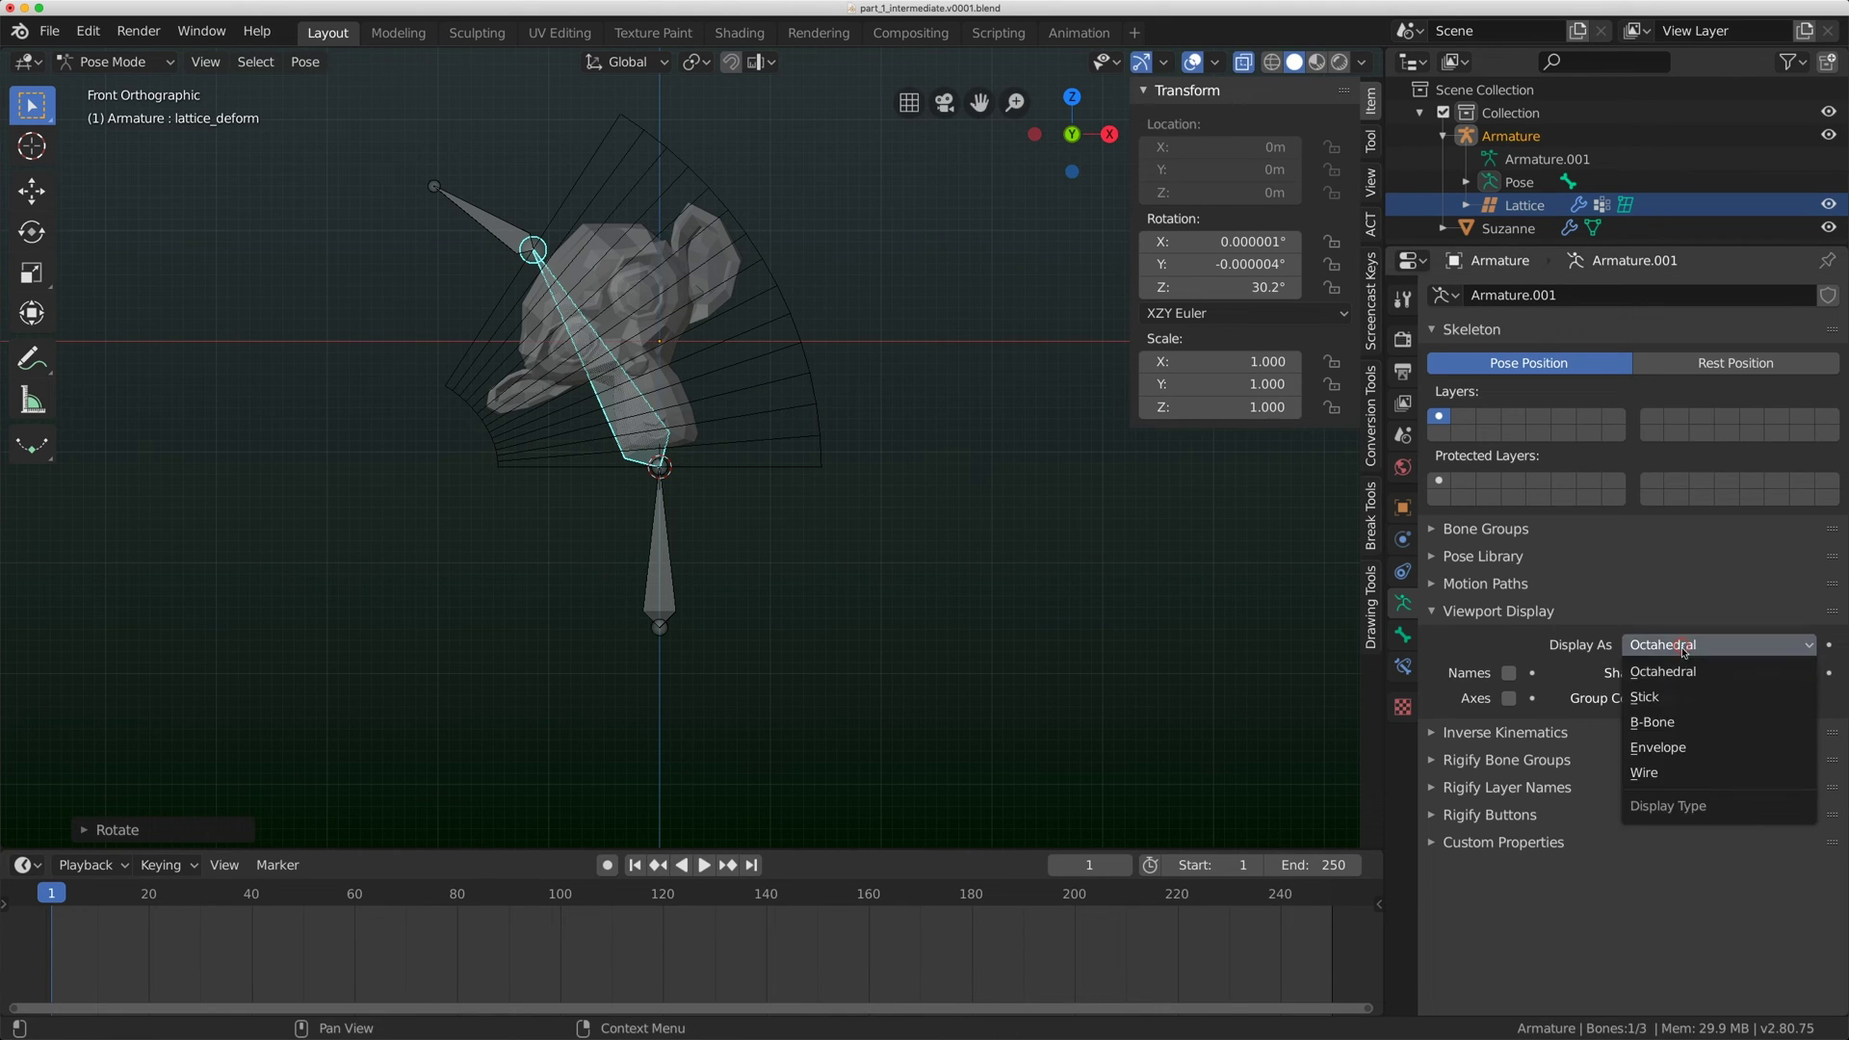
pyautogui.click(1680, 725)
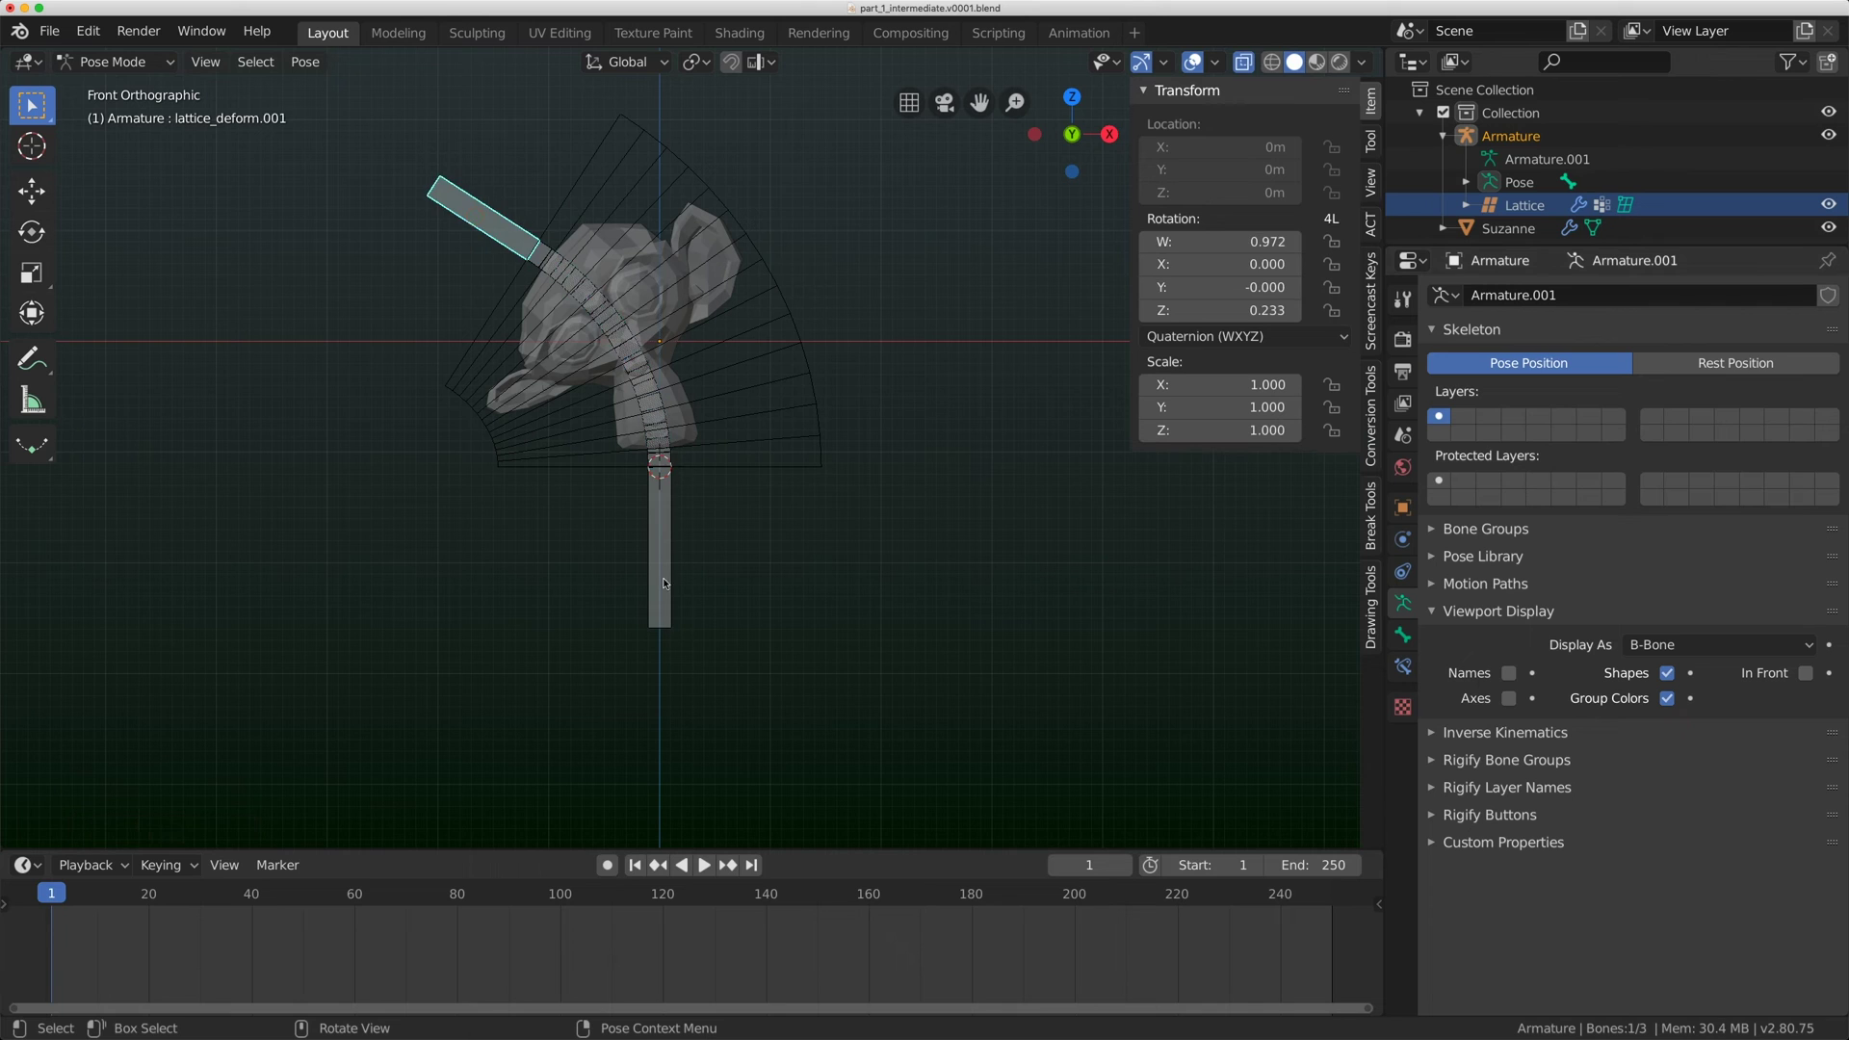
pyautogui.click(659, 540)
pyautogui.click(662, 408)
pyautogui.press('r')
pyautogui.click(937, 500)
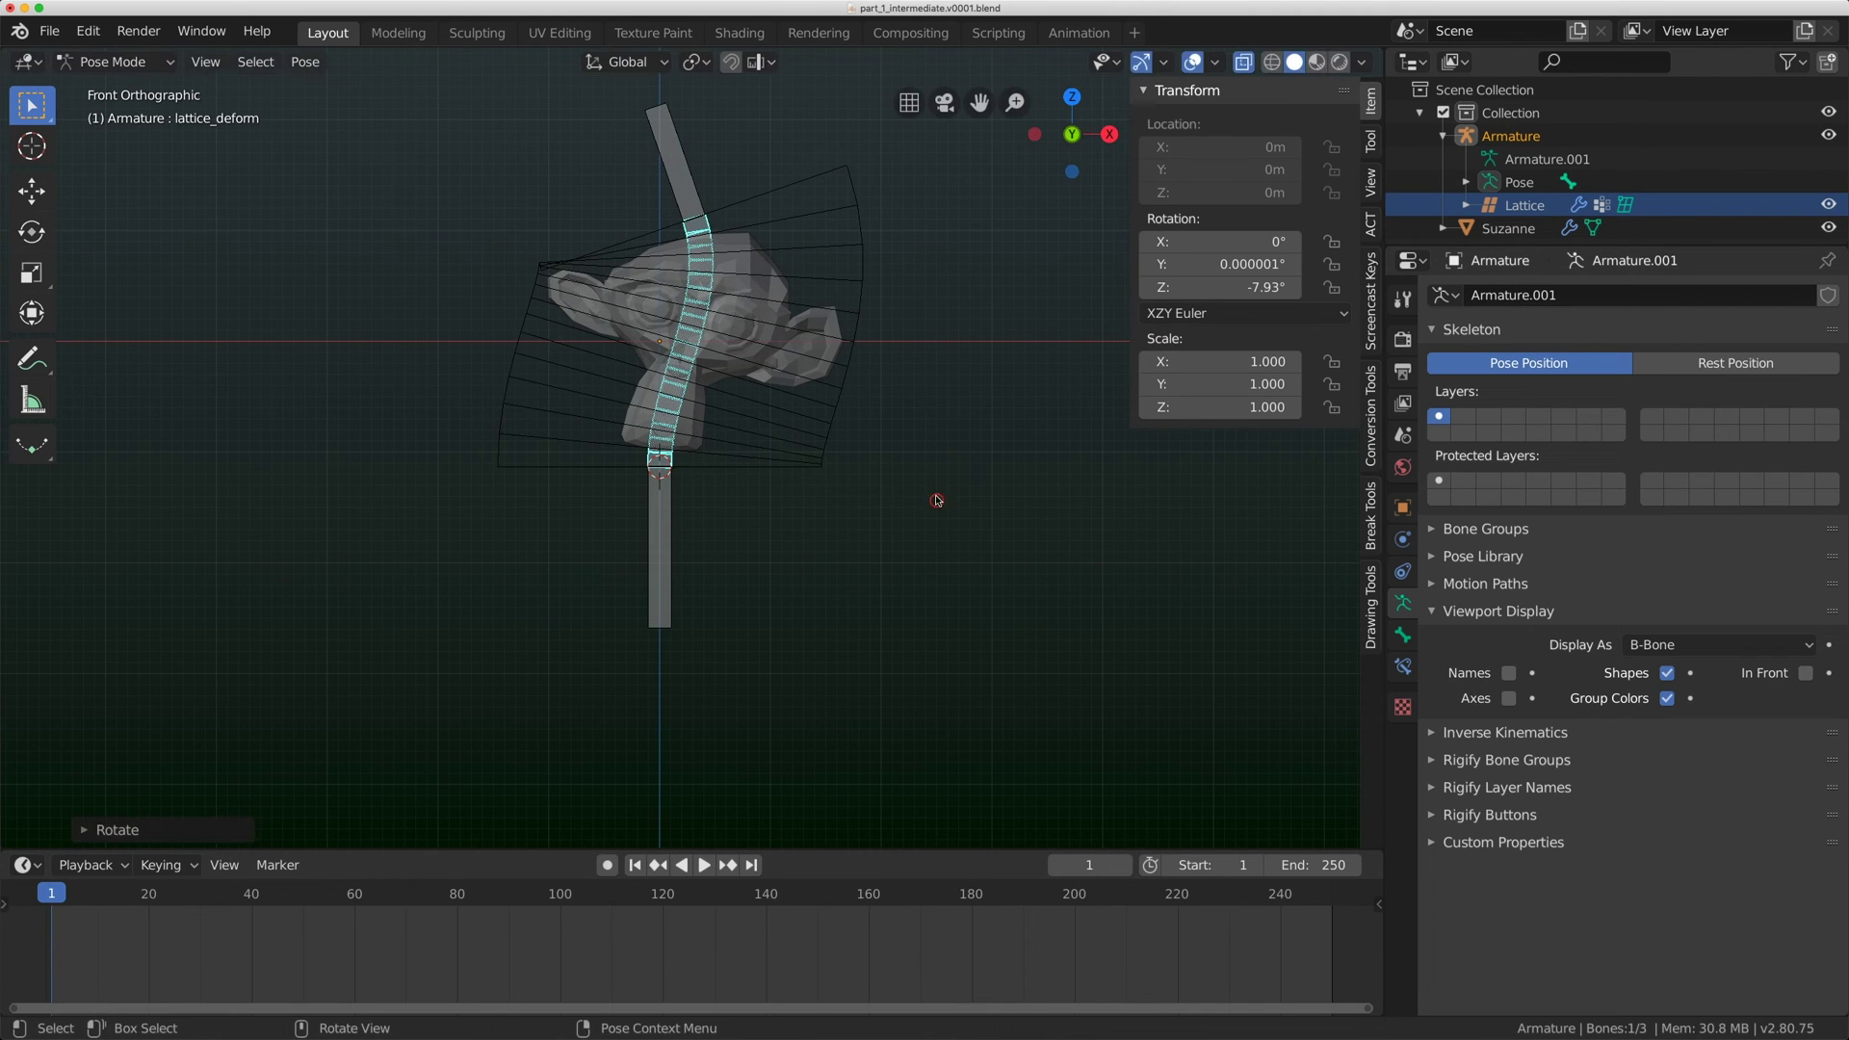
pyautogui.hotkey('ctrl', 'z')
pyautogui.click(698, 173)
pyautogui.press('r')
pyautogui.click(852, 321)
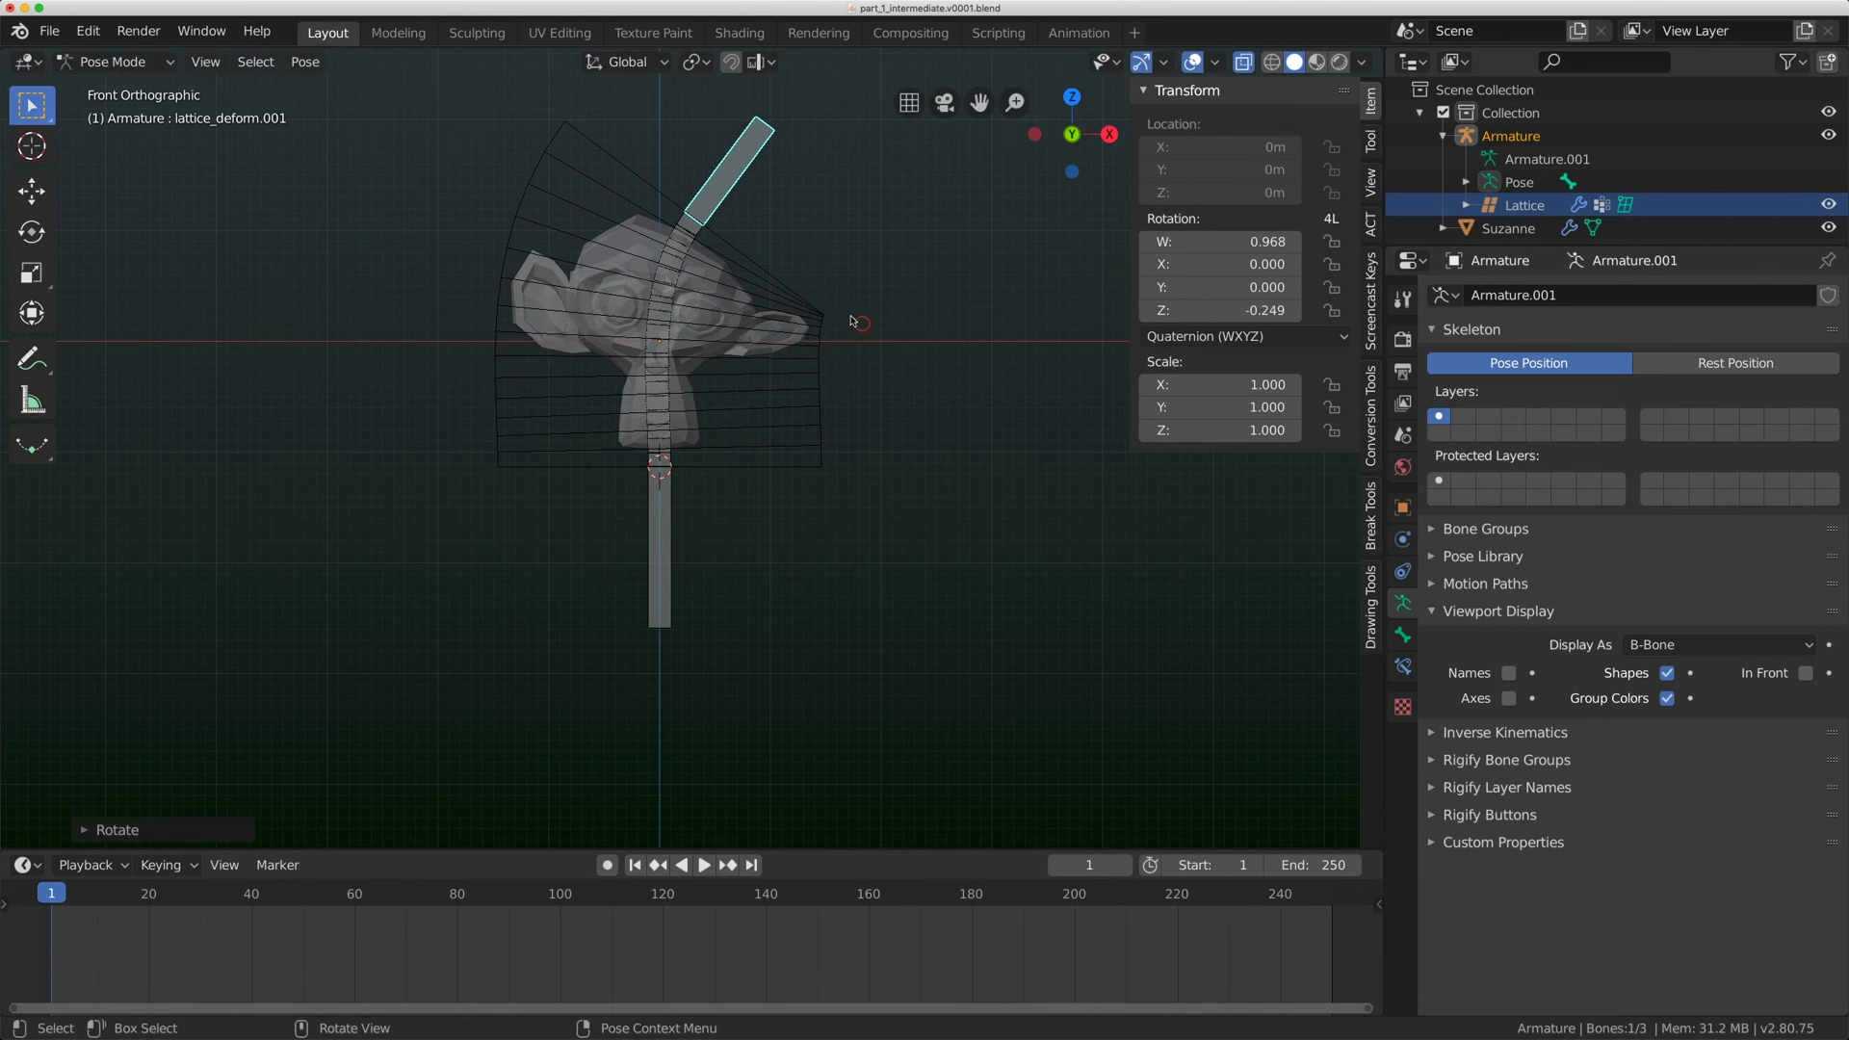
# Select all bones and clear their rotations with Alt+R, then select the upper bone.
pyautogui.press('a')
pyautogui.hotkey('alt', 'r')
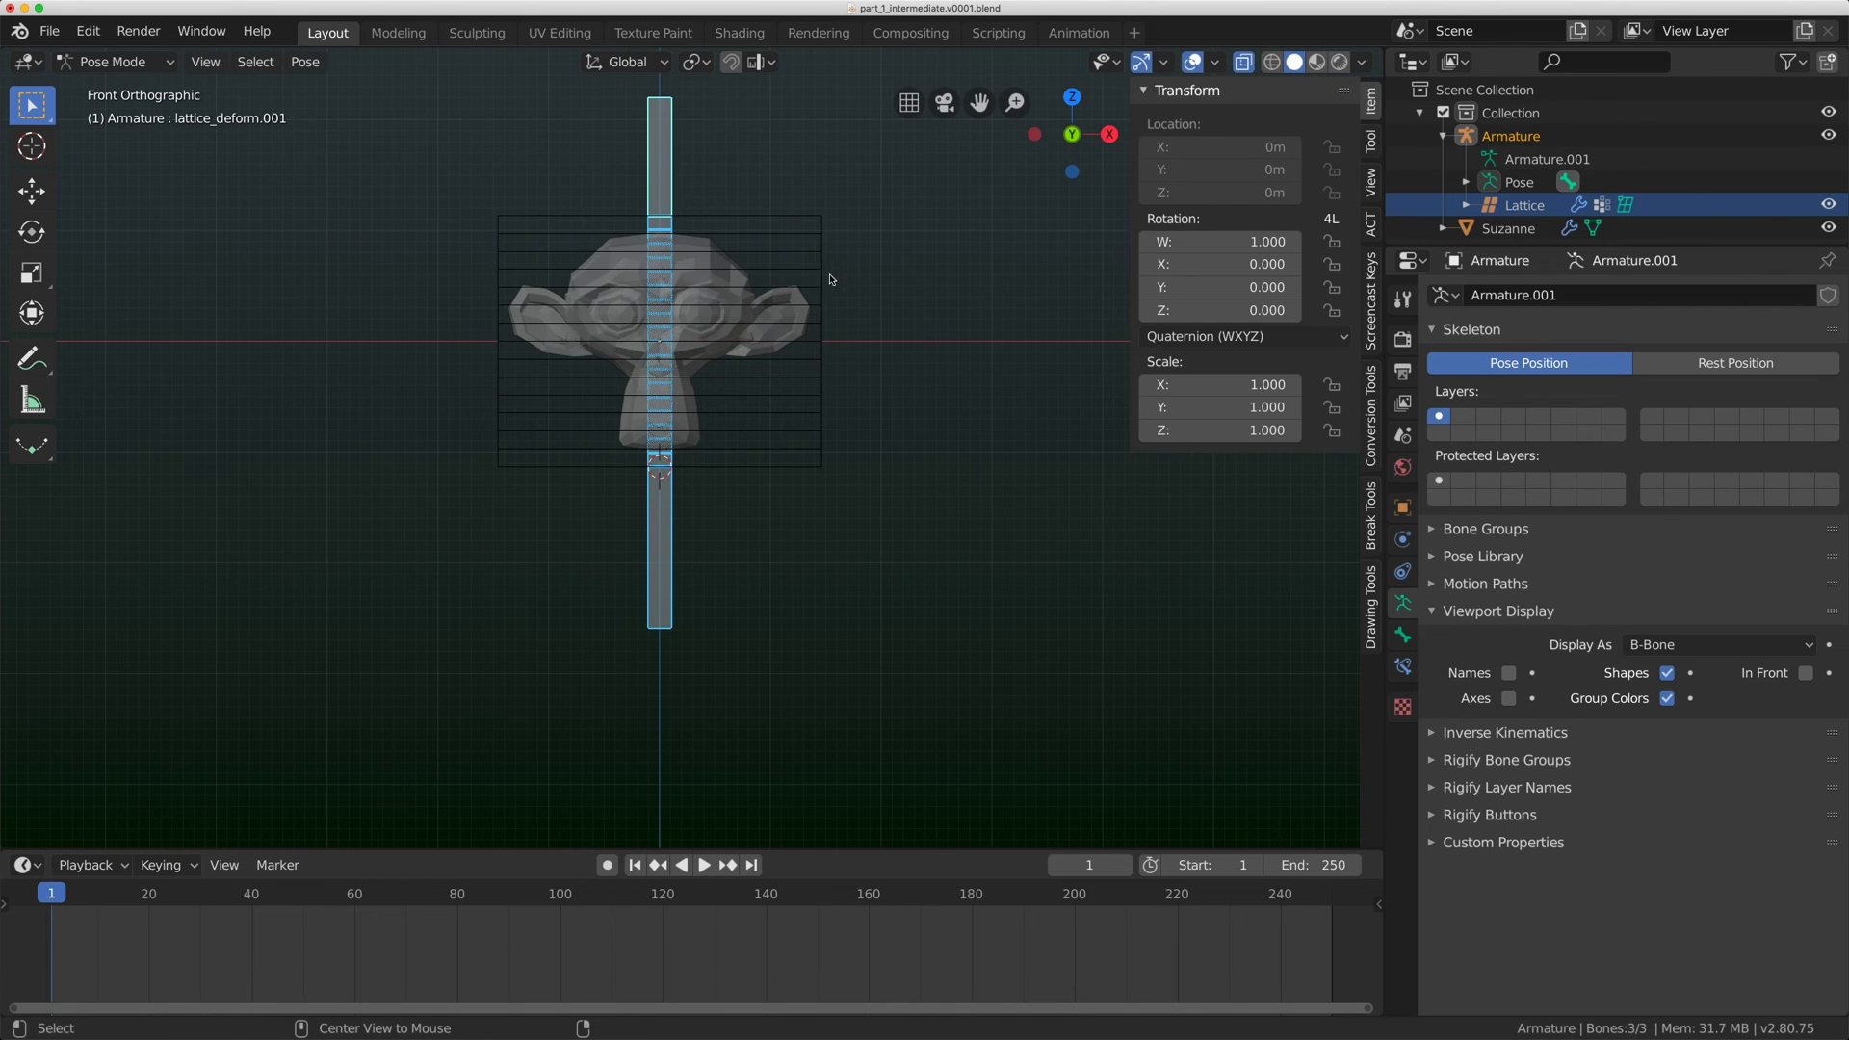
pyautogui.moveTo(825, 280); pyautogui.dragTo(716, 263, button='middle')
pyautogui.click(717, 263)
# In Edit Mode, duplicate the upper bone in place, creating lattice_deform.003.
pyautogui.click(730, 255)
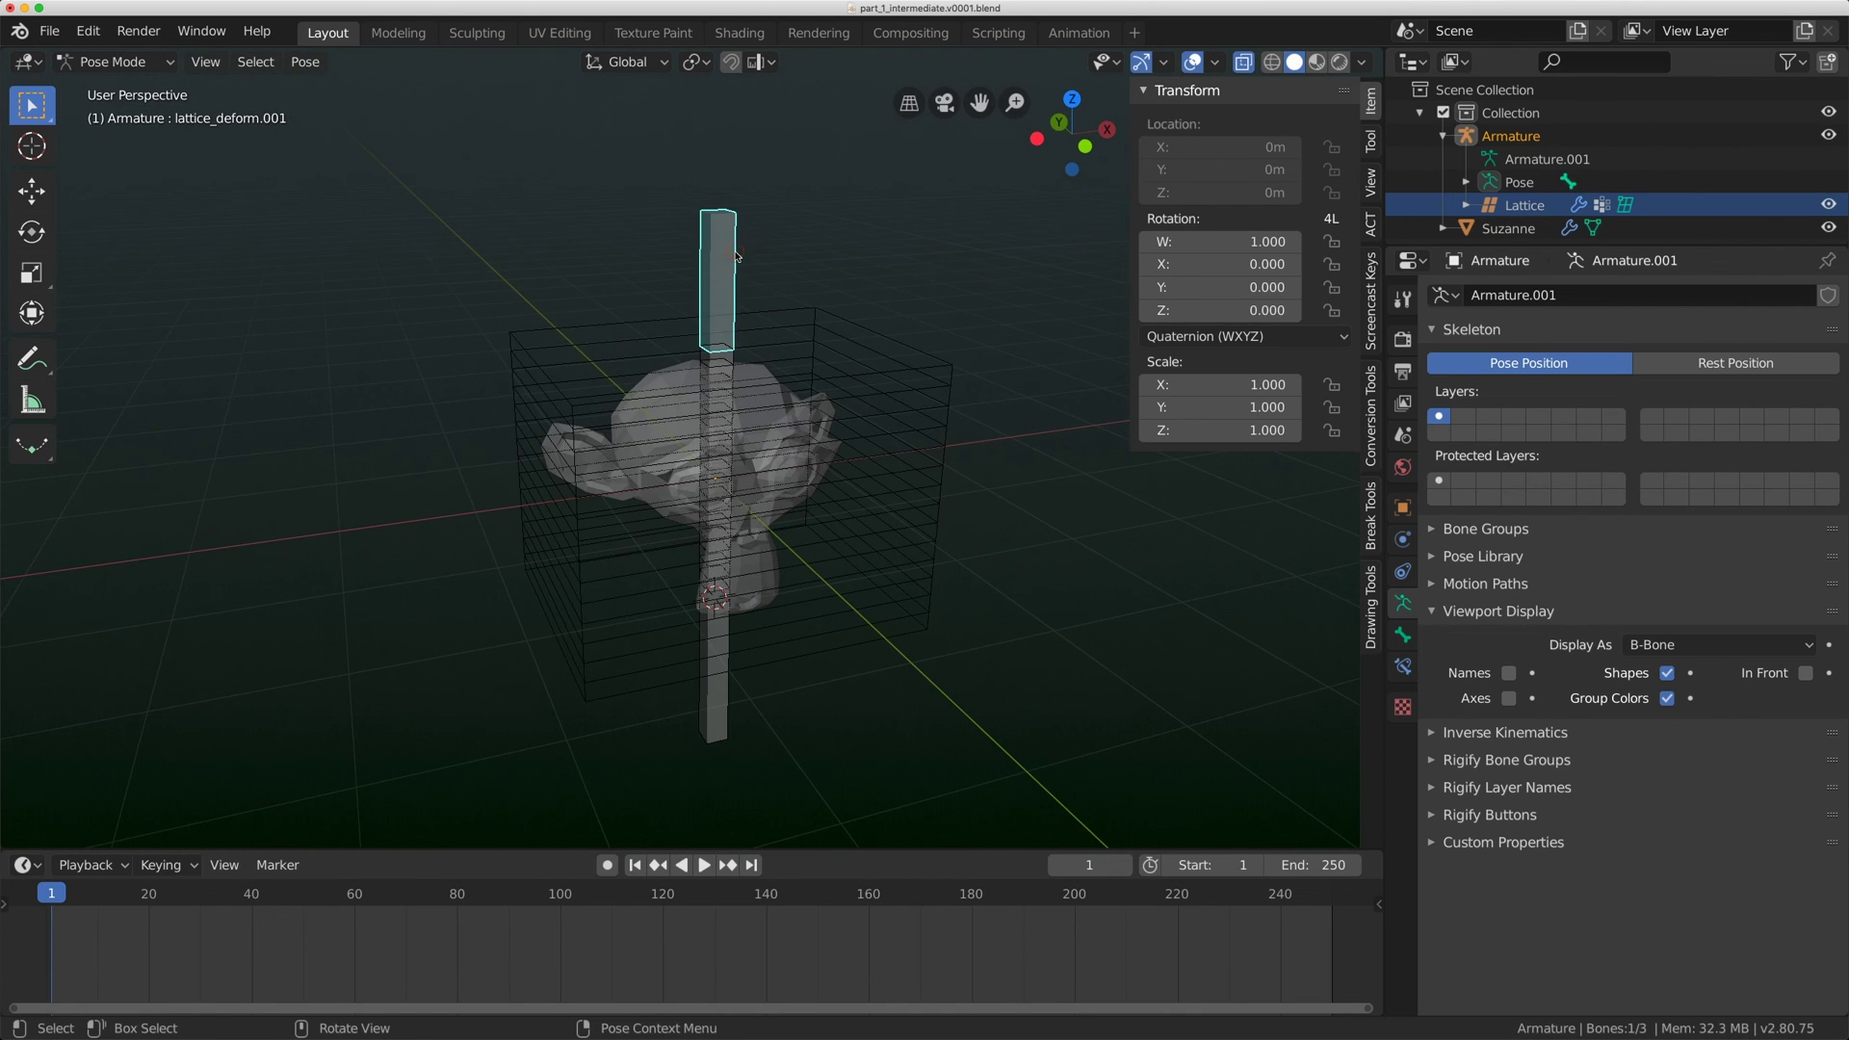
pyautogui.press('Tab')
pyautogui.press('Tab')
pyautogui.click(115, 62)
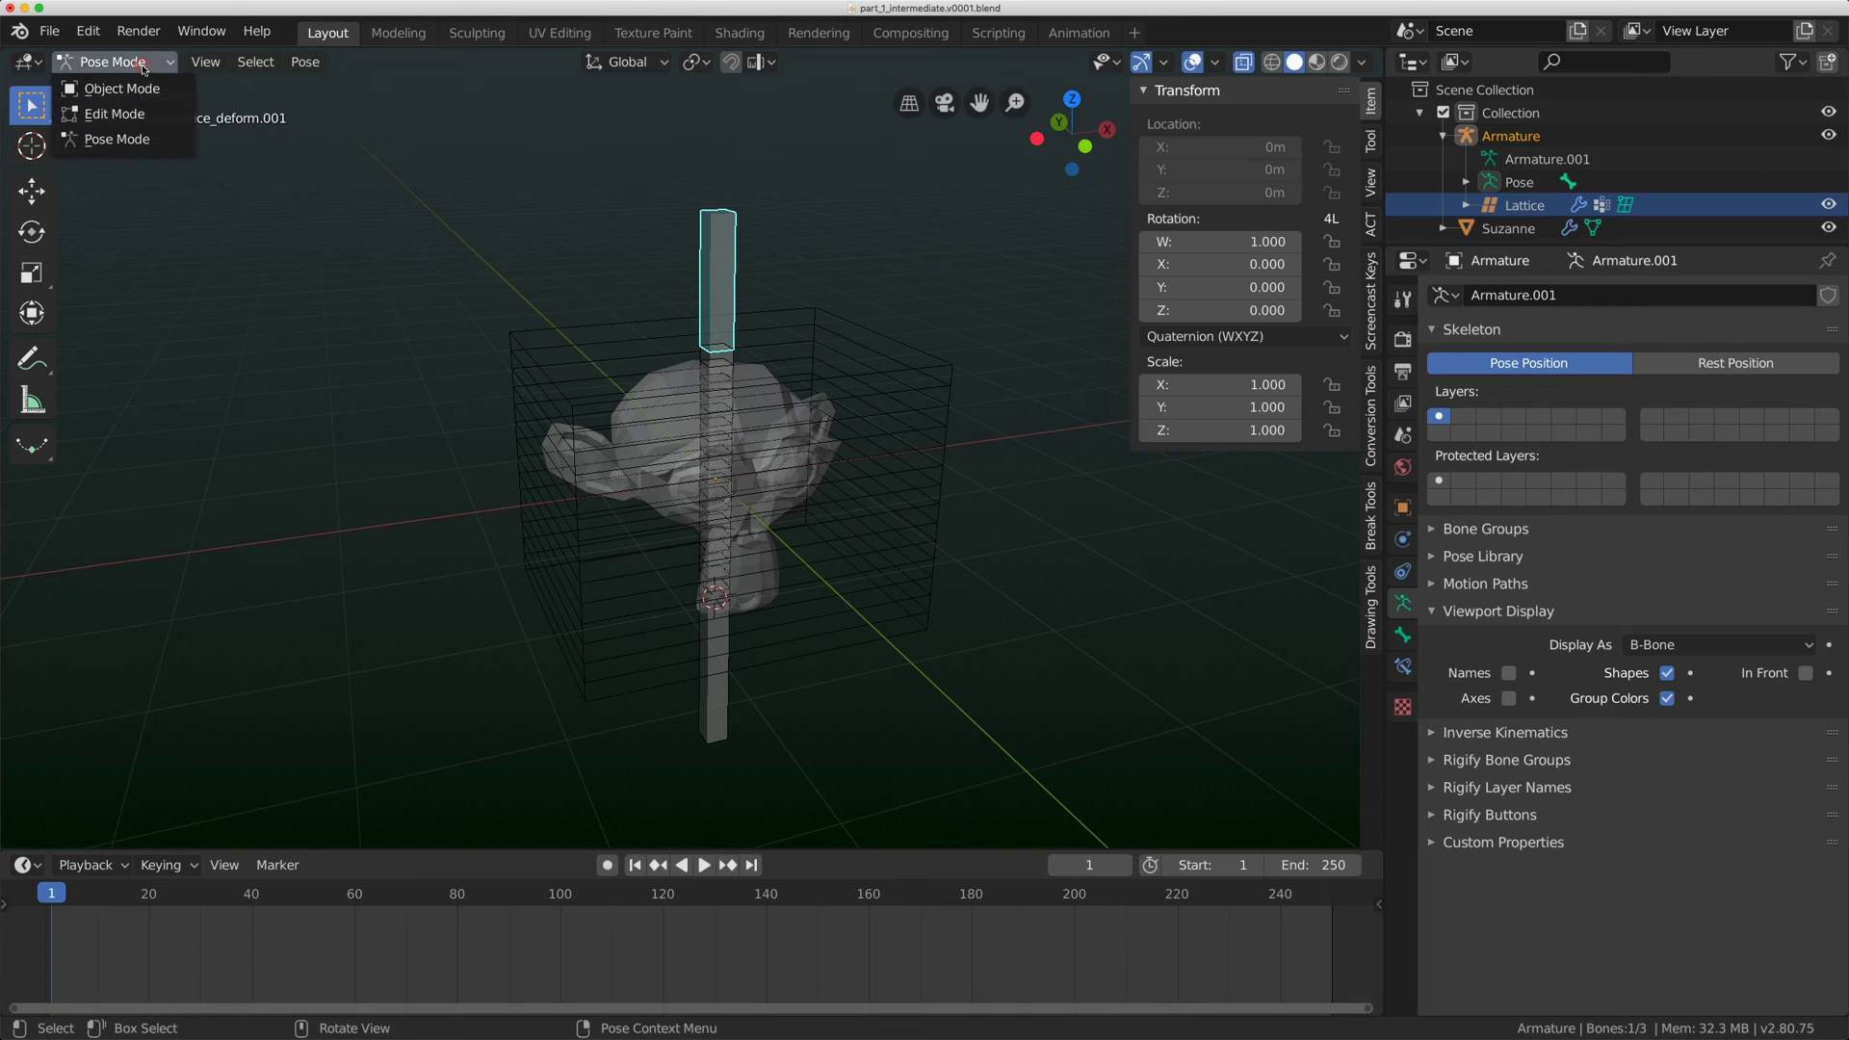
pyautogui.click(149, 121)
pyautogui.click(362, 62)
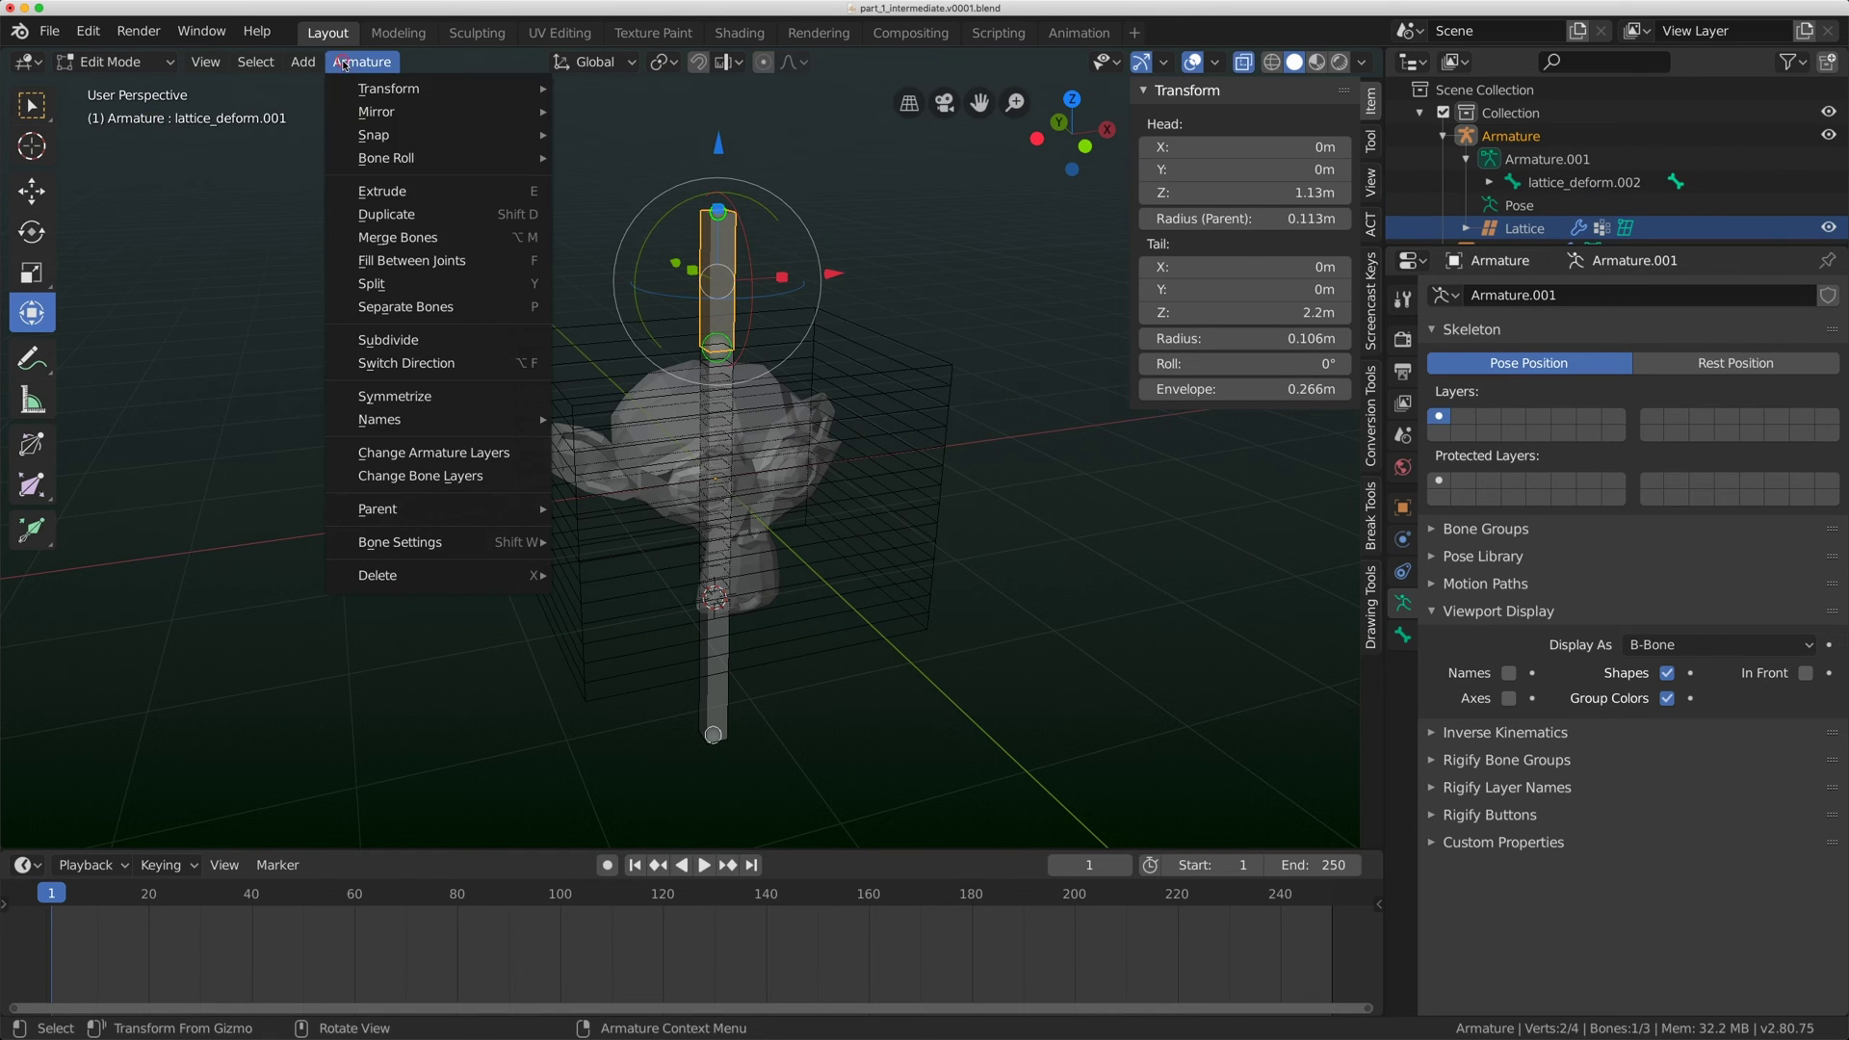
pyautogui.click(405, 213)
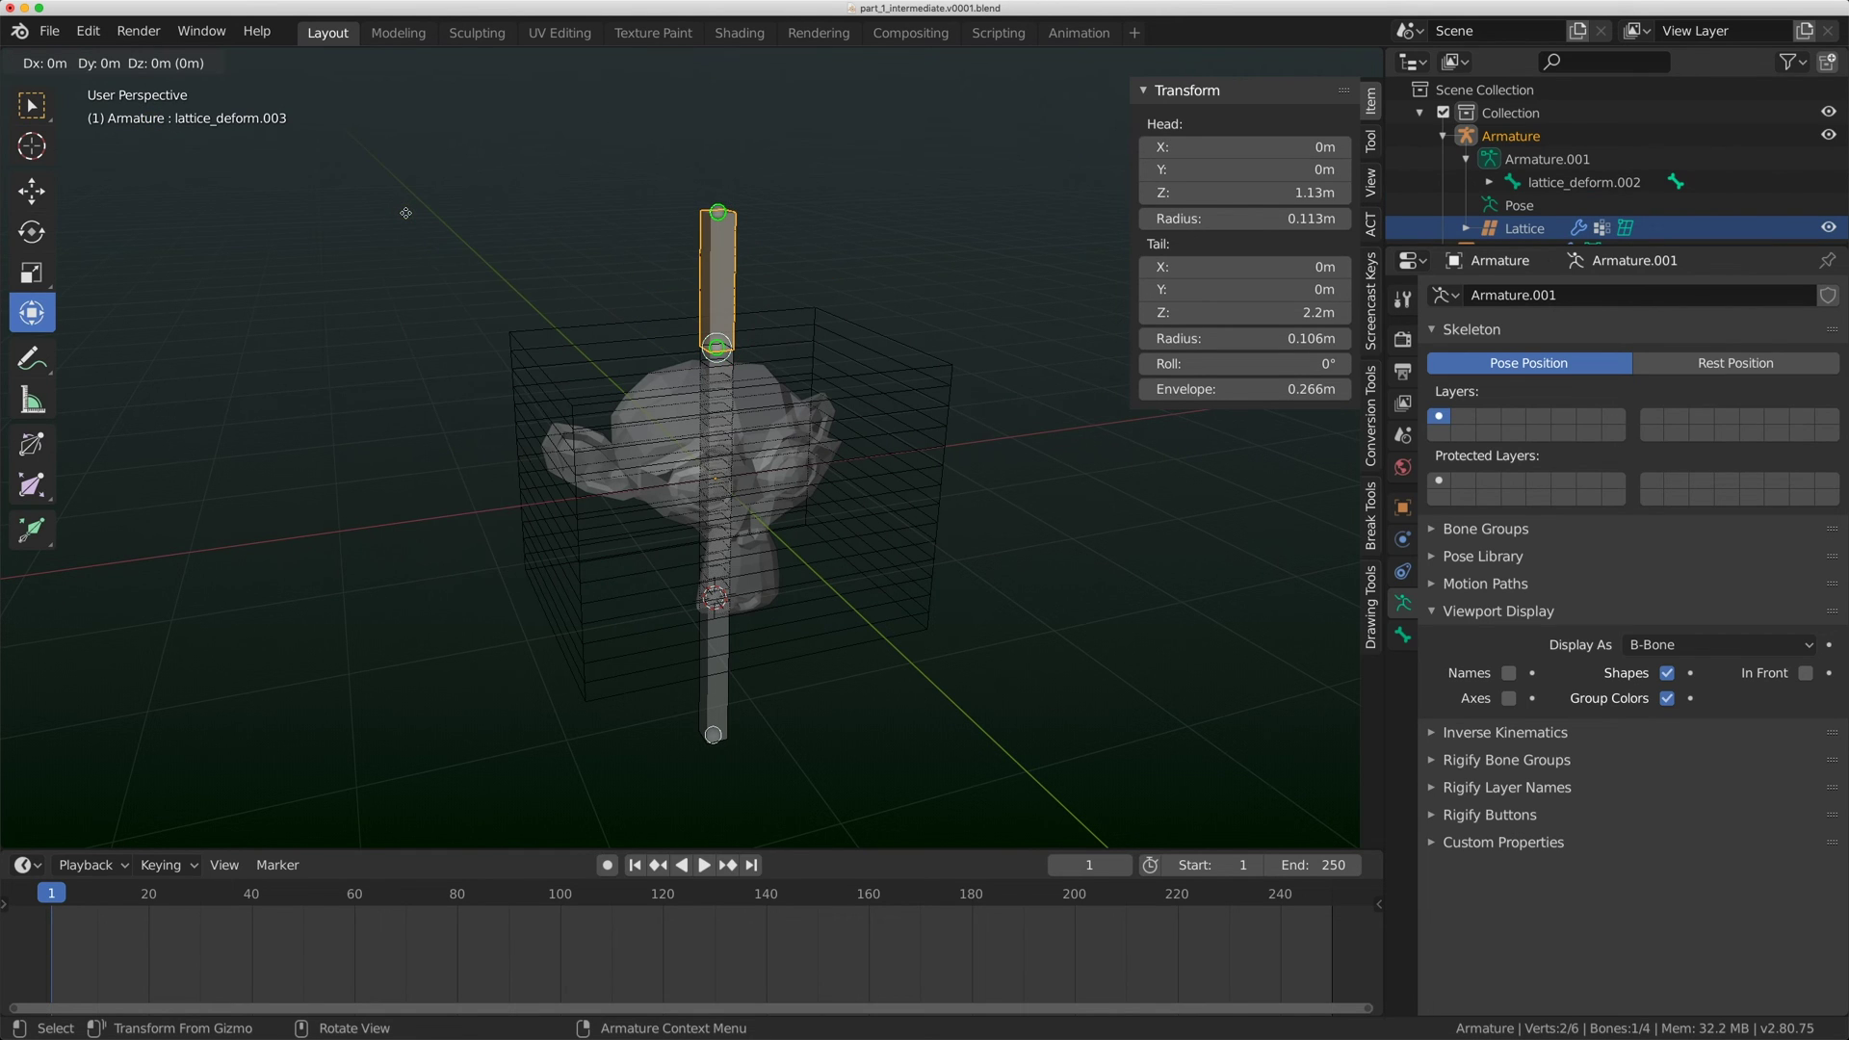
pyautogui.click(406, 213)
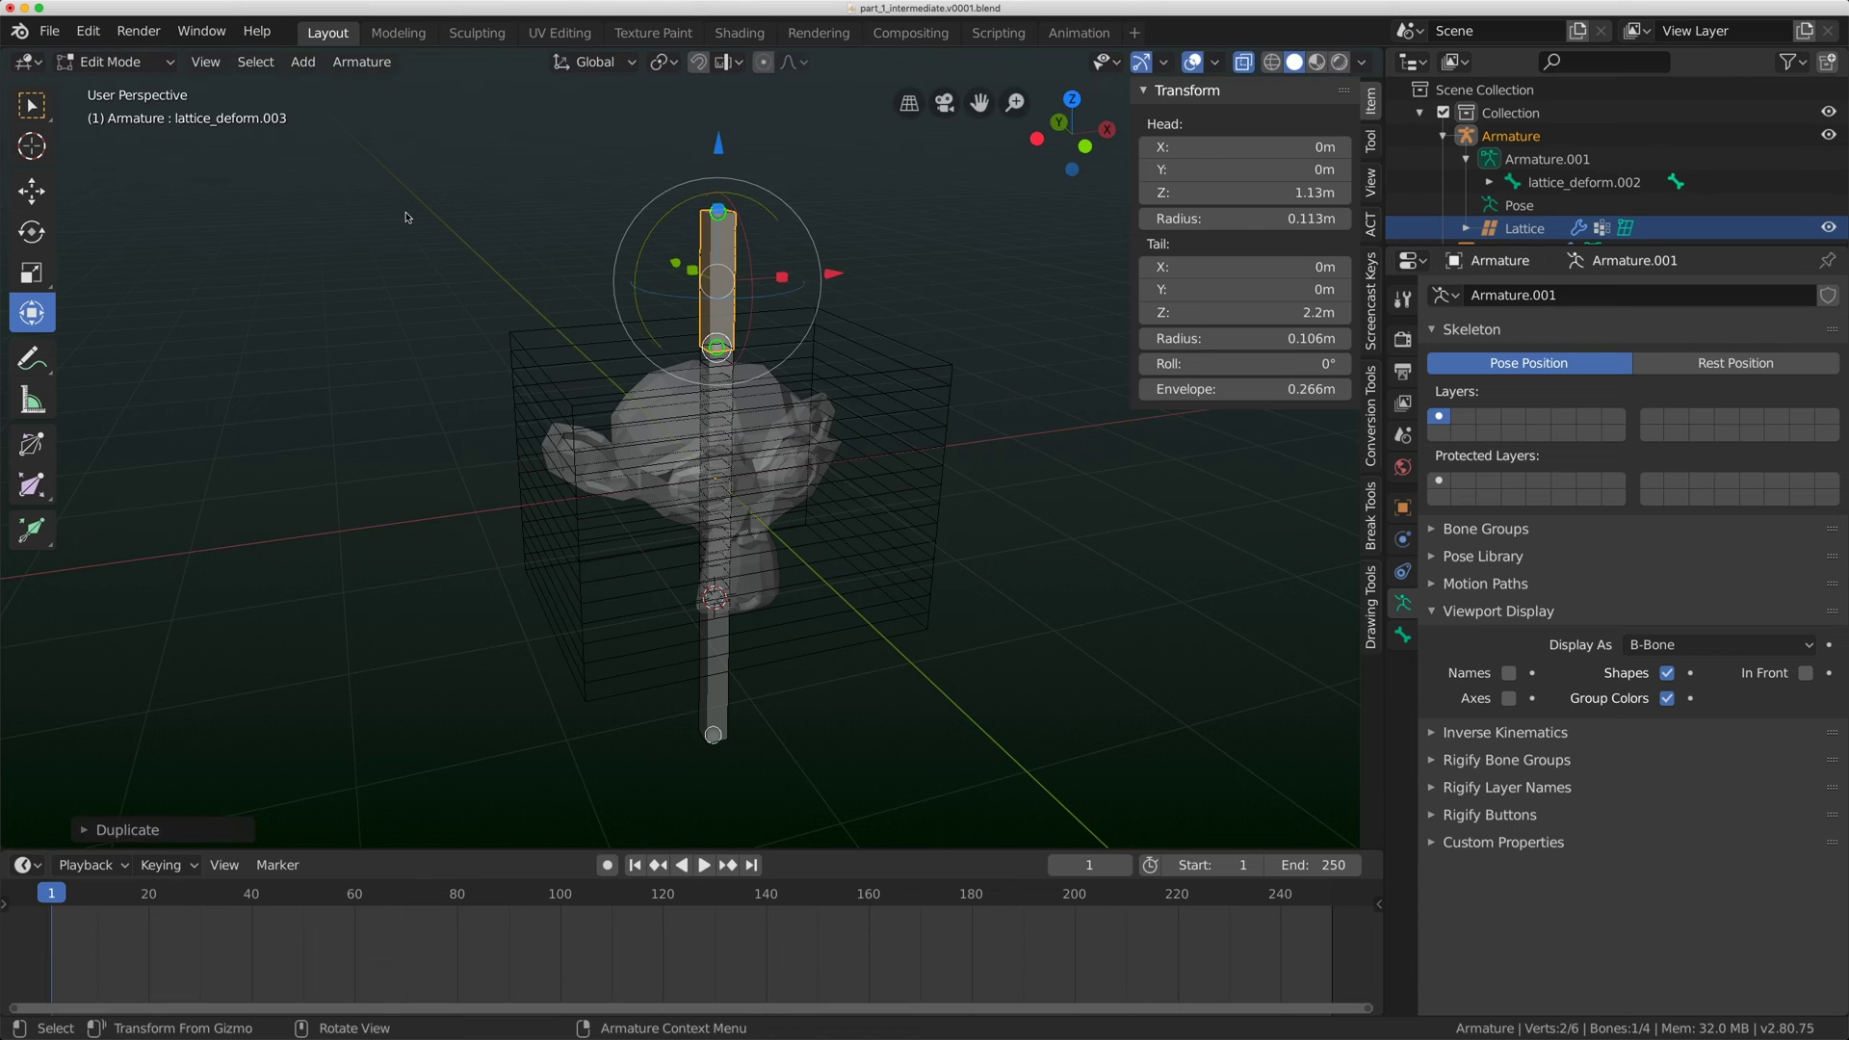
# Clear the parent of lattice_deform.003 so it stands free.
pyautogui.click(372, 64)
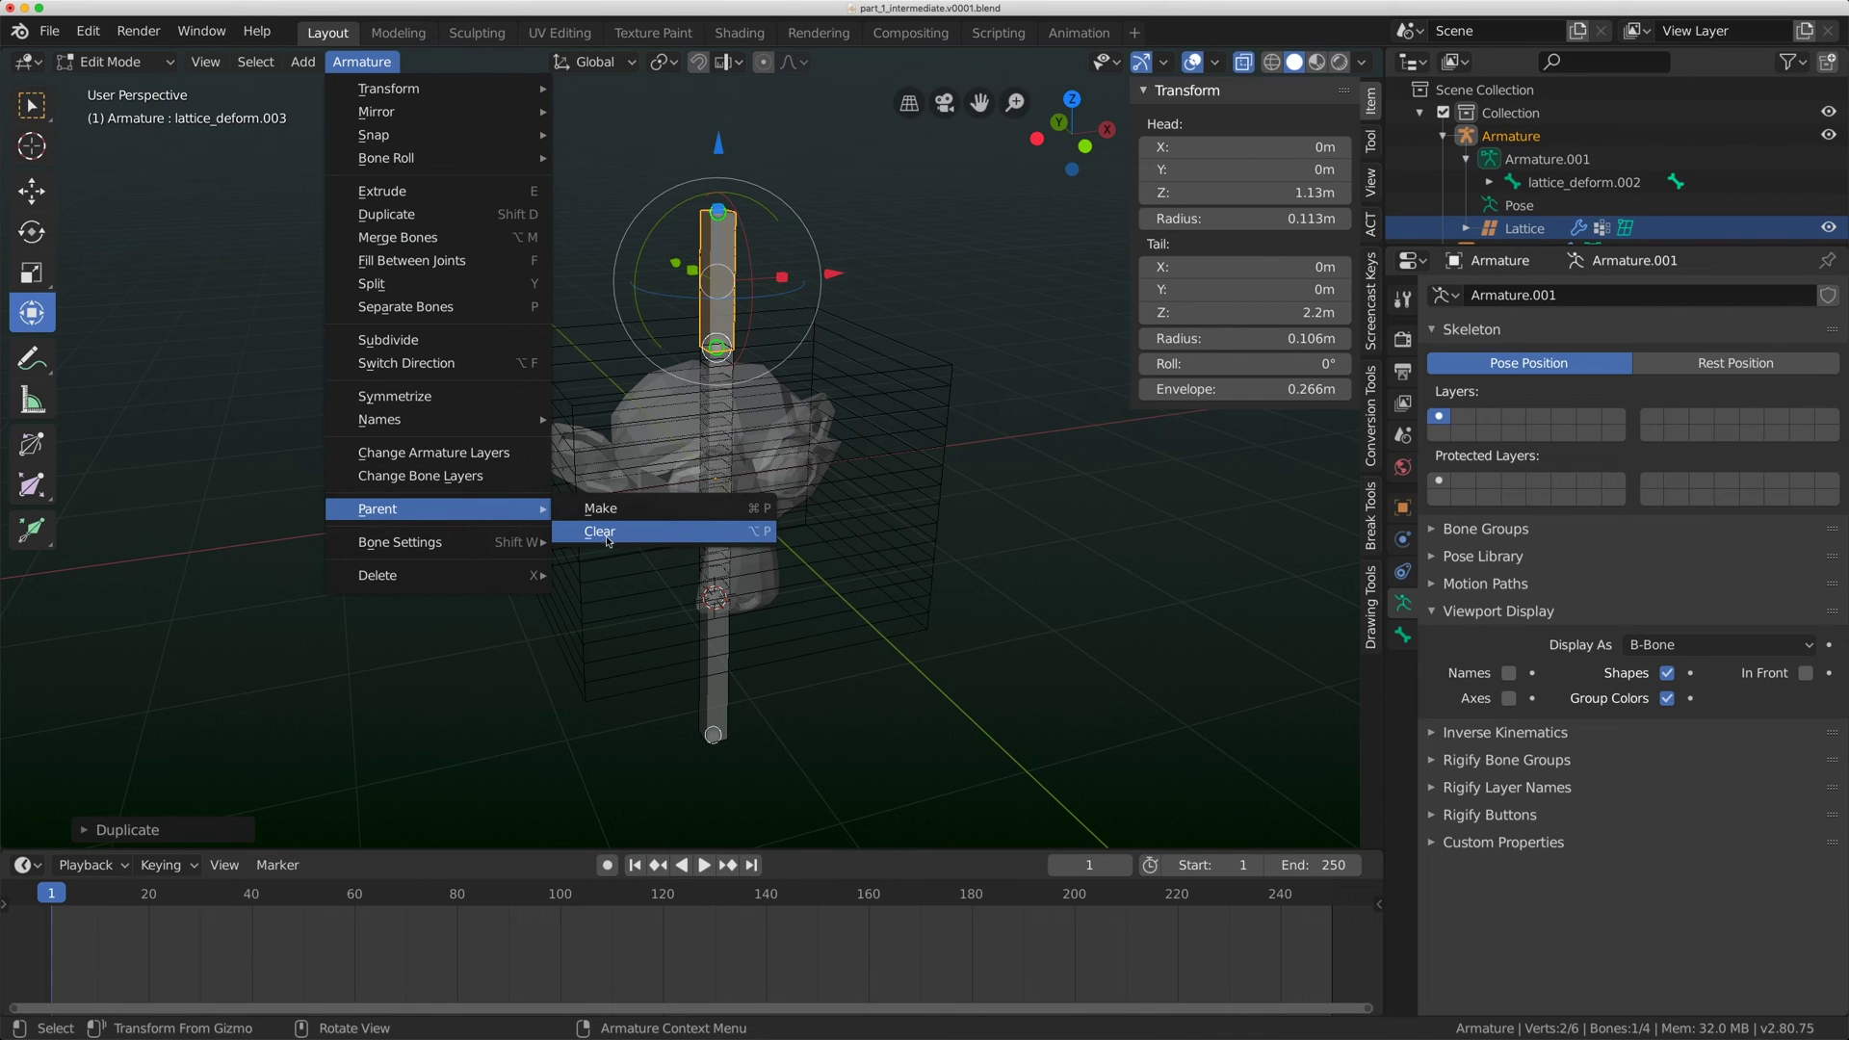
pyautogui.click(609, 540)
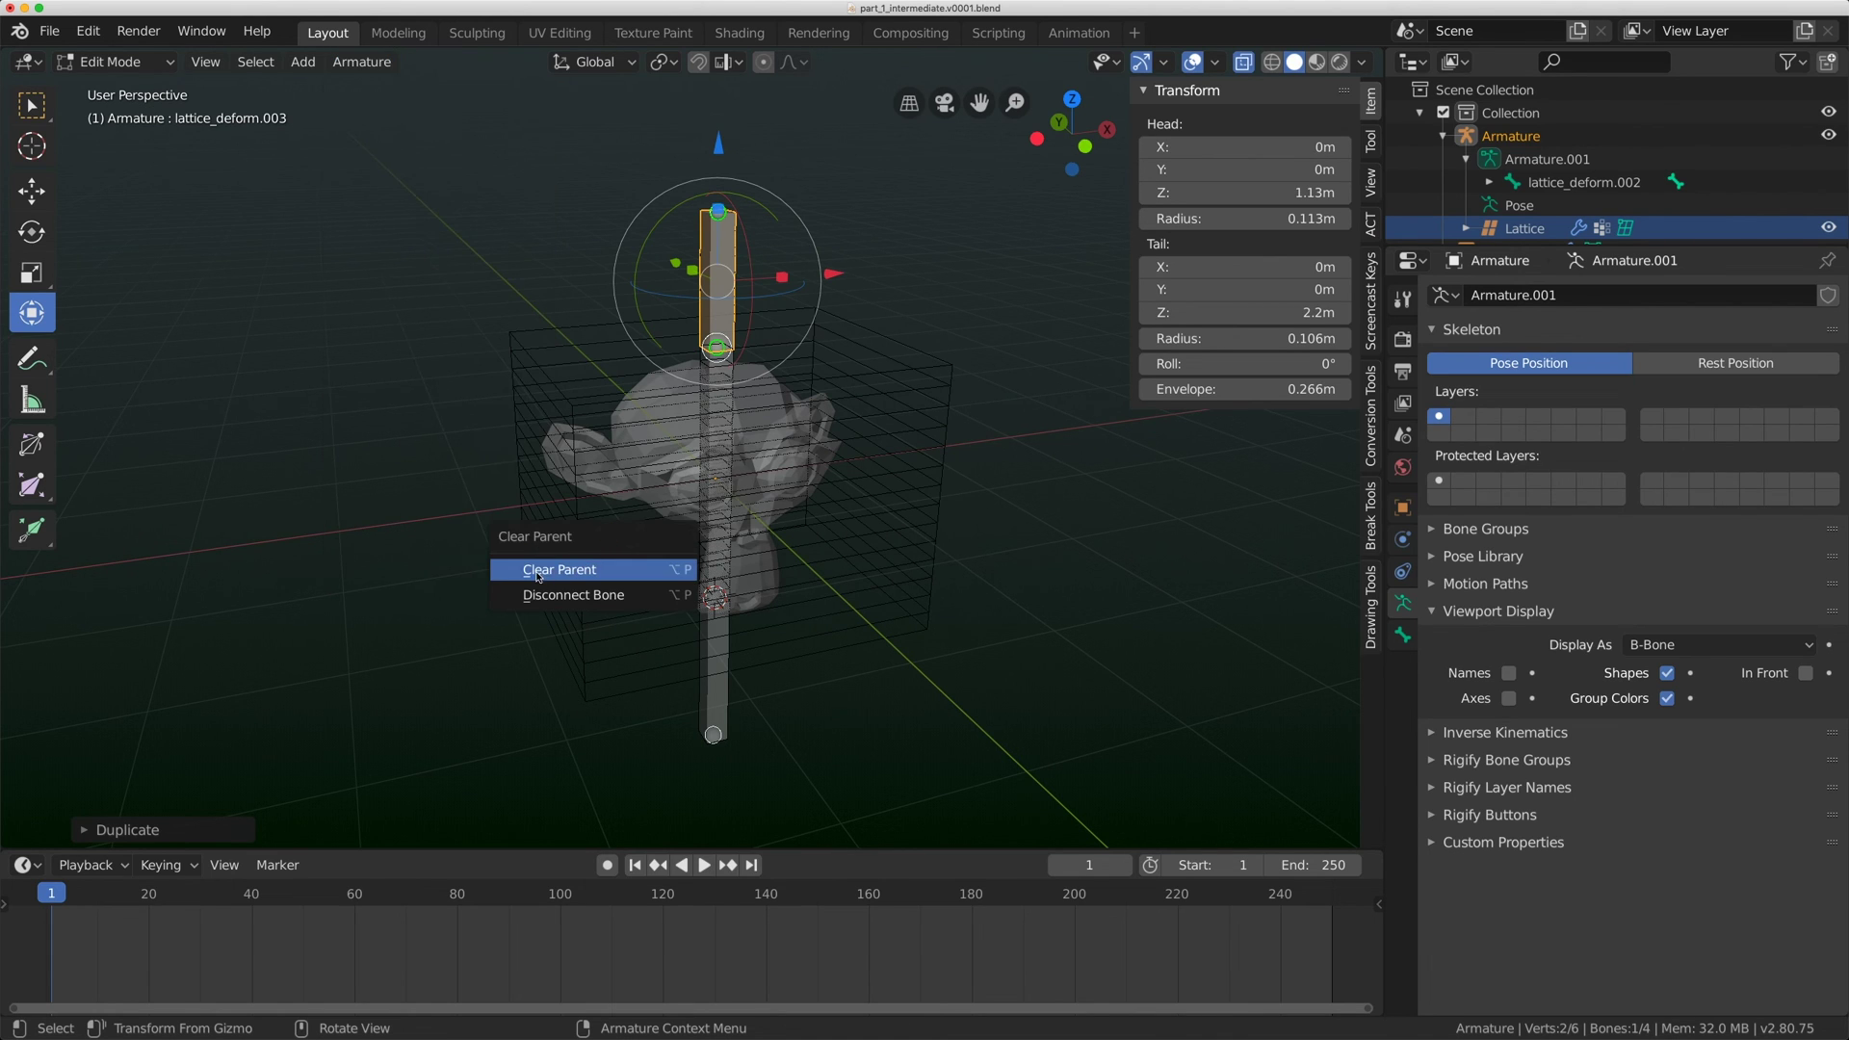
pyautogui.click(590, 571)
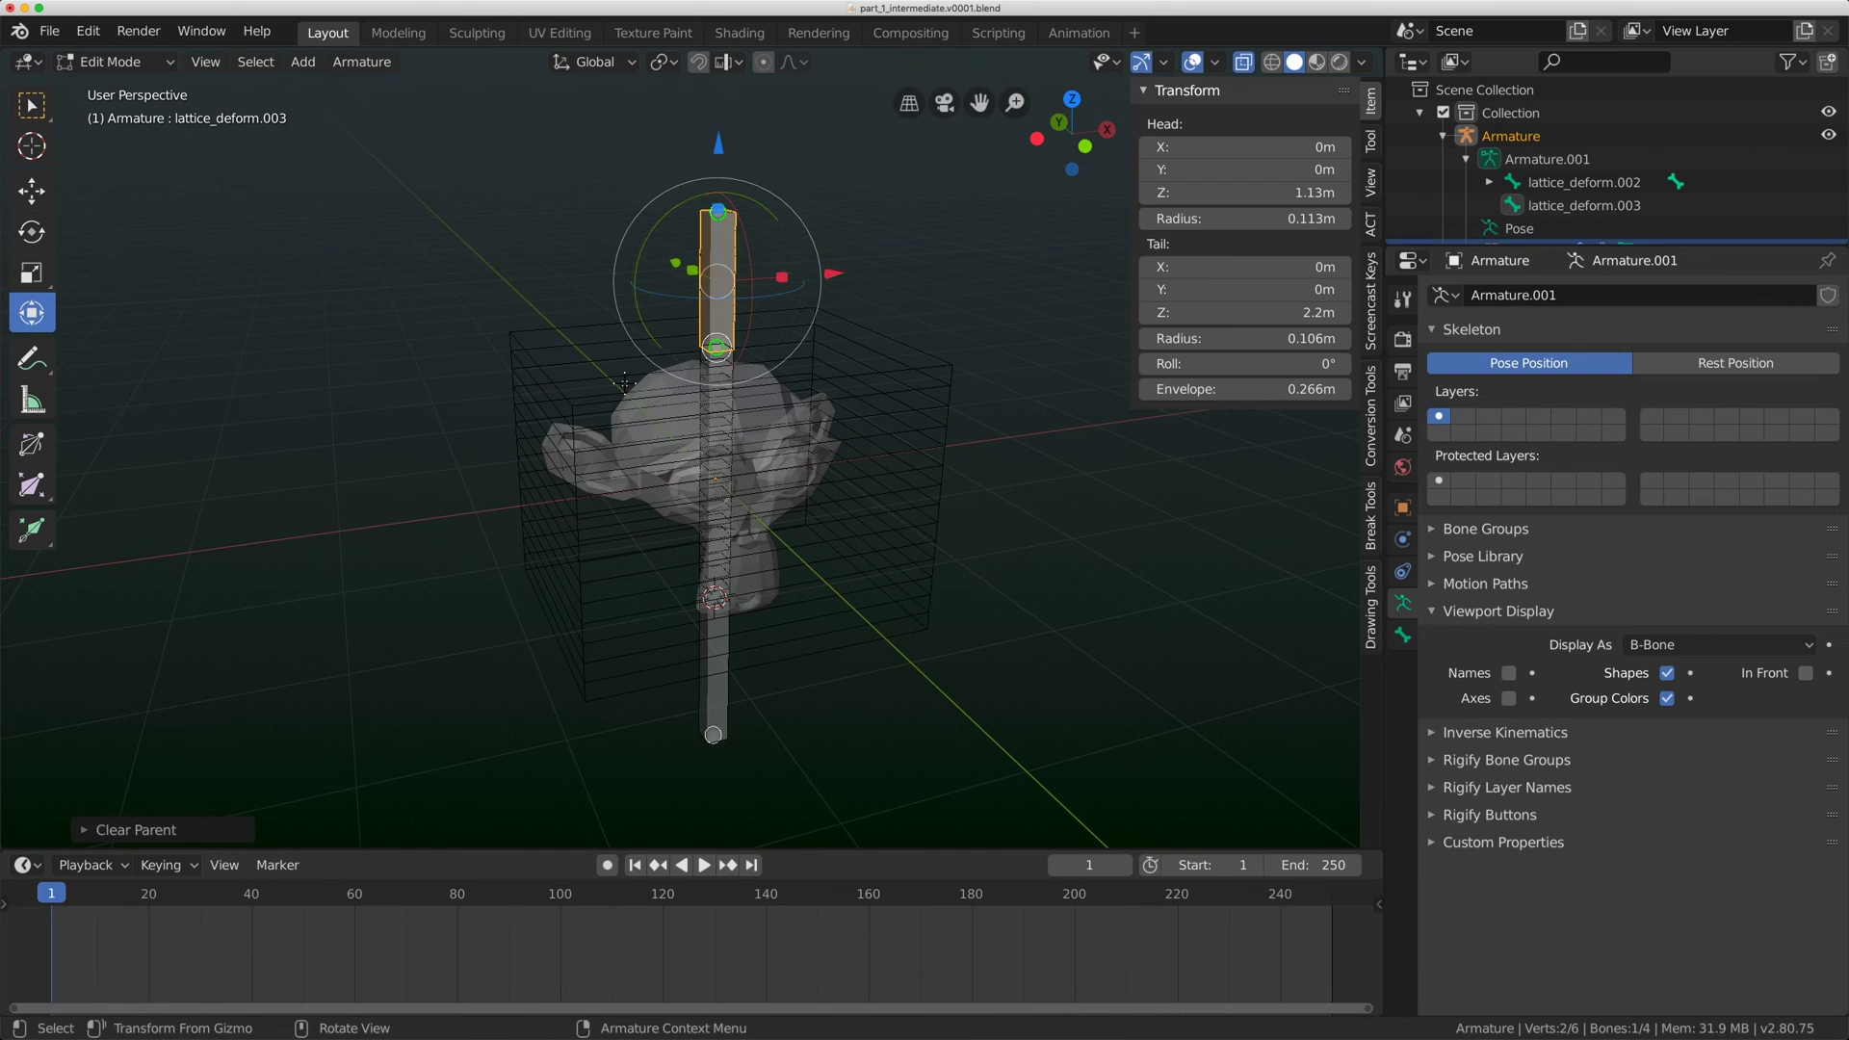
pyautogui.click(114, 62)
# In Pose Mode, scale lattice_deform.003's B-Bone display size up to about 3.17 with Ctrl+Alt+S.
pyautogui.click(102, 132)
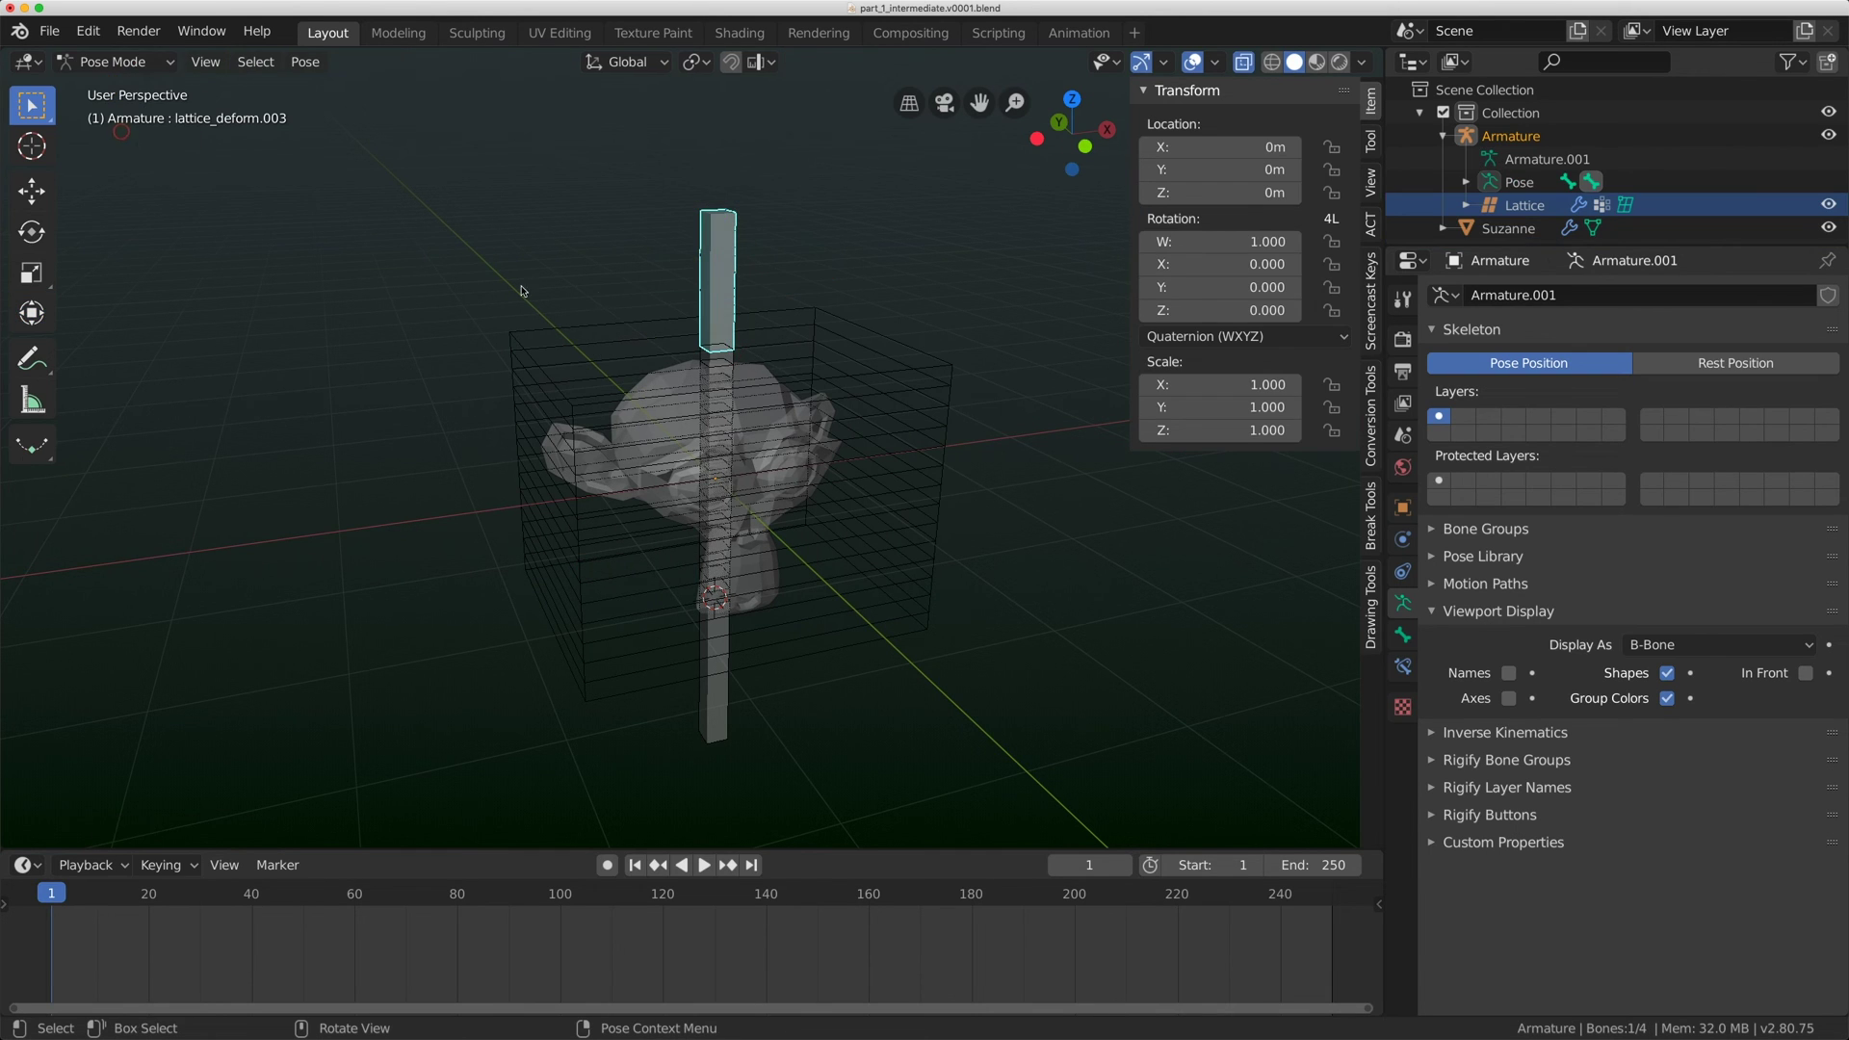
pyautogui.press('g')
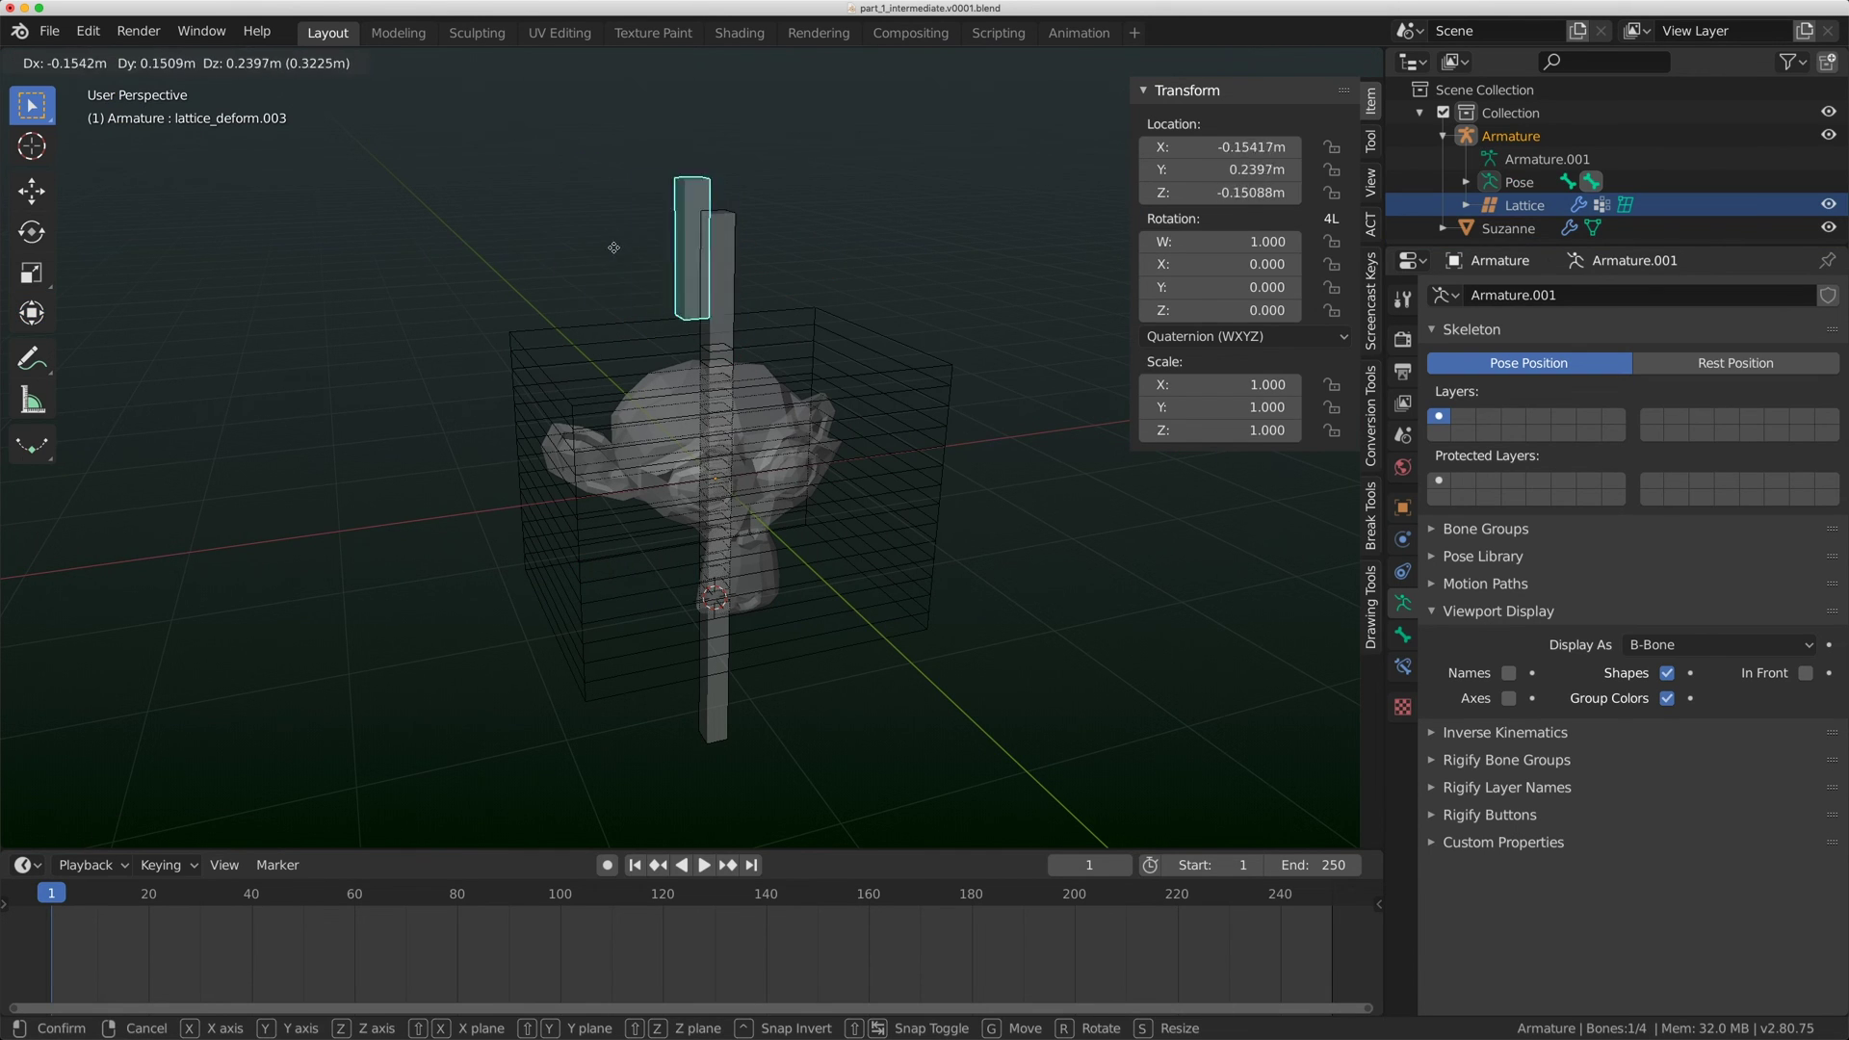
pyautogui.press('Escape')
pyautogui.scroll(3, 671, 344)
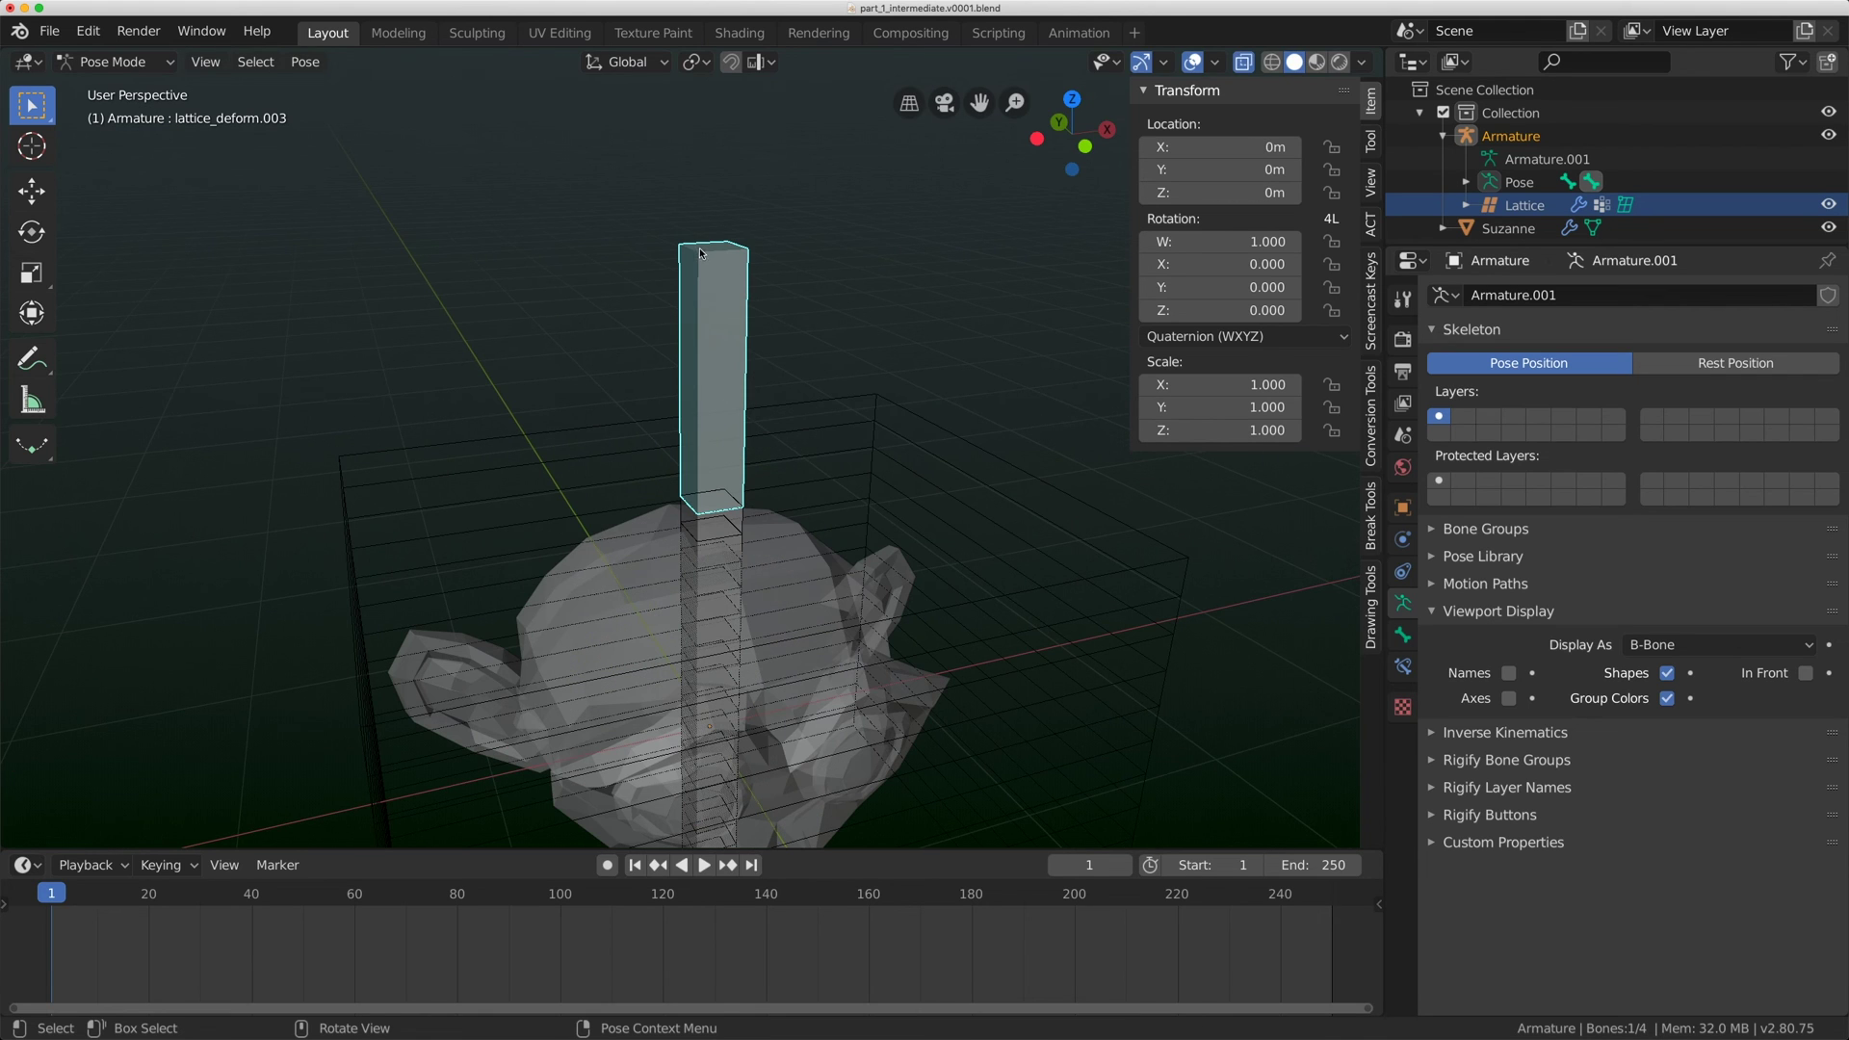
pyautogui.moveTo(723, 334); pyautogui.dragTo(708, 311, button='middle')
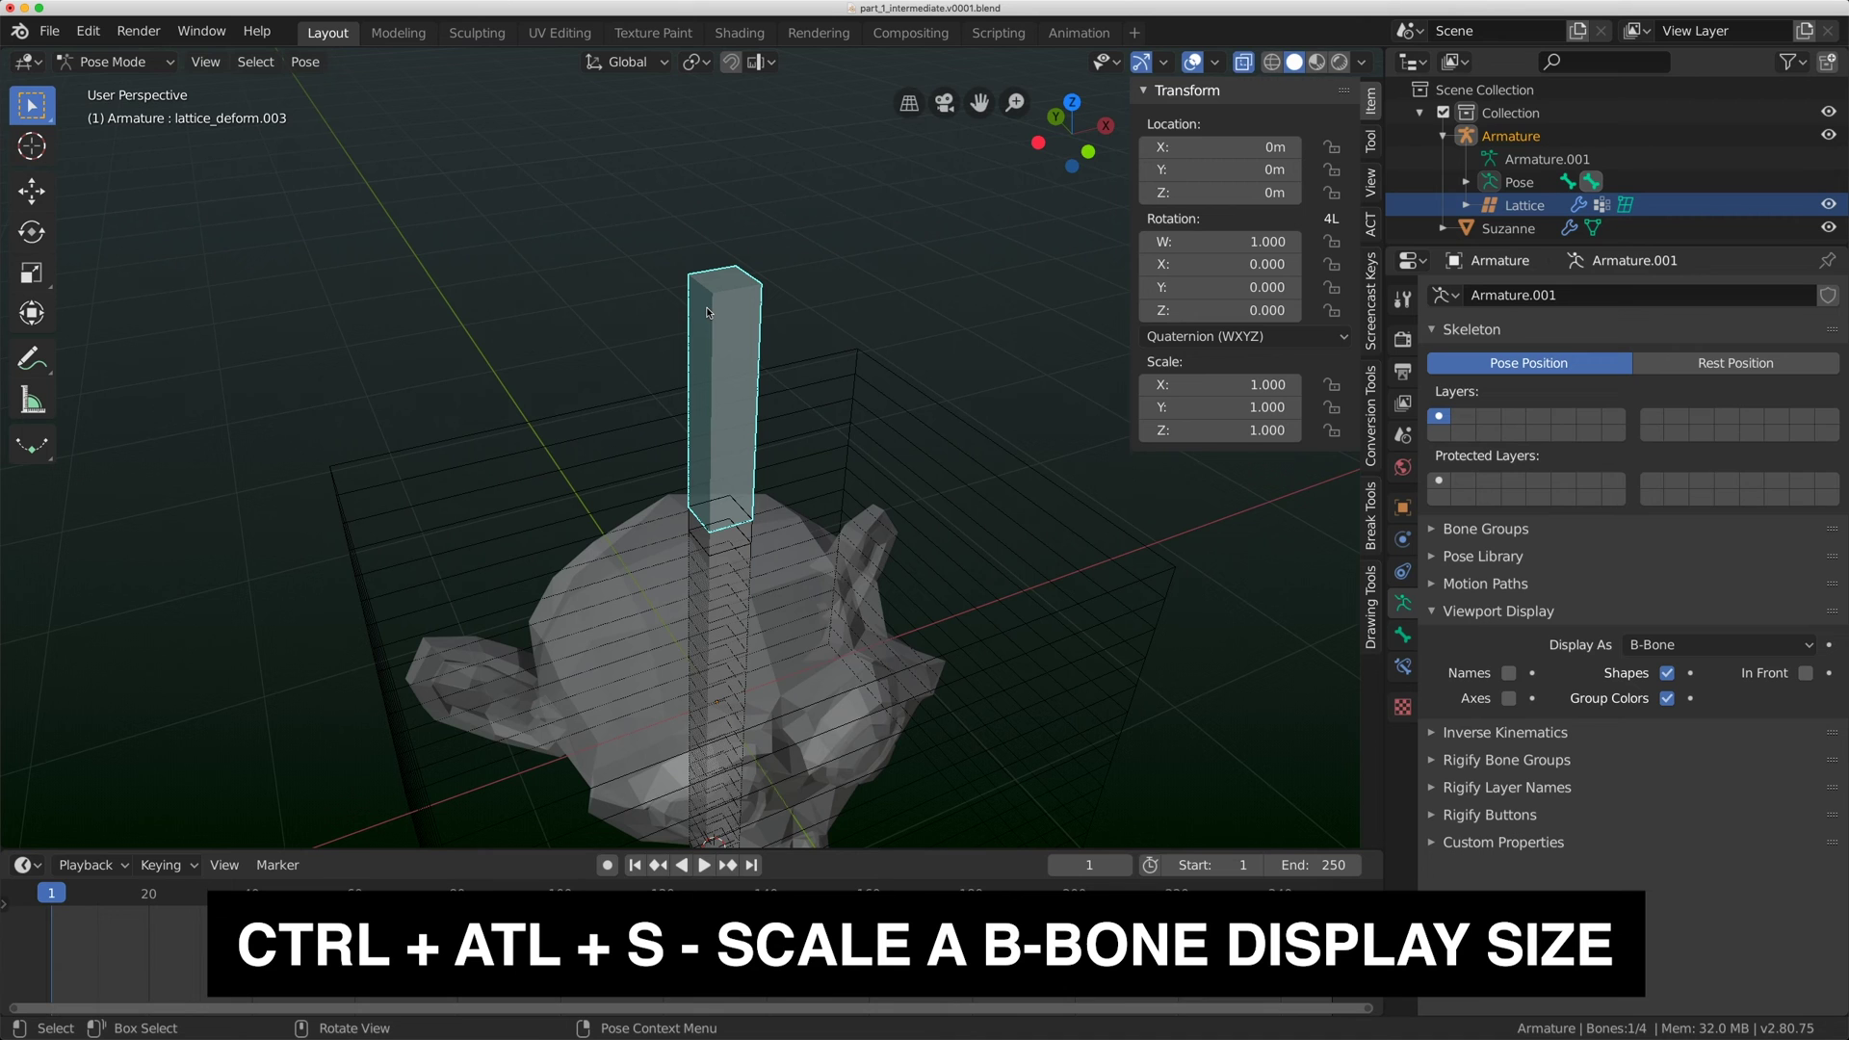
pyautogui.hotkey('ctrl', 'alt', 's')
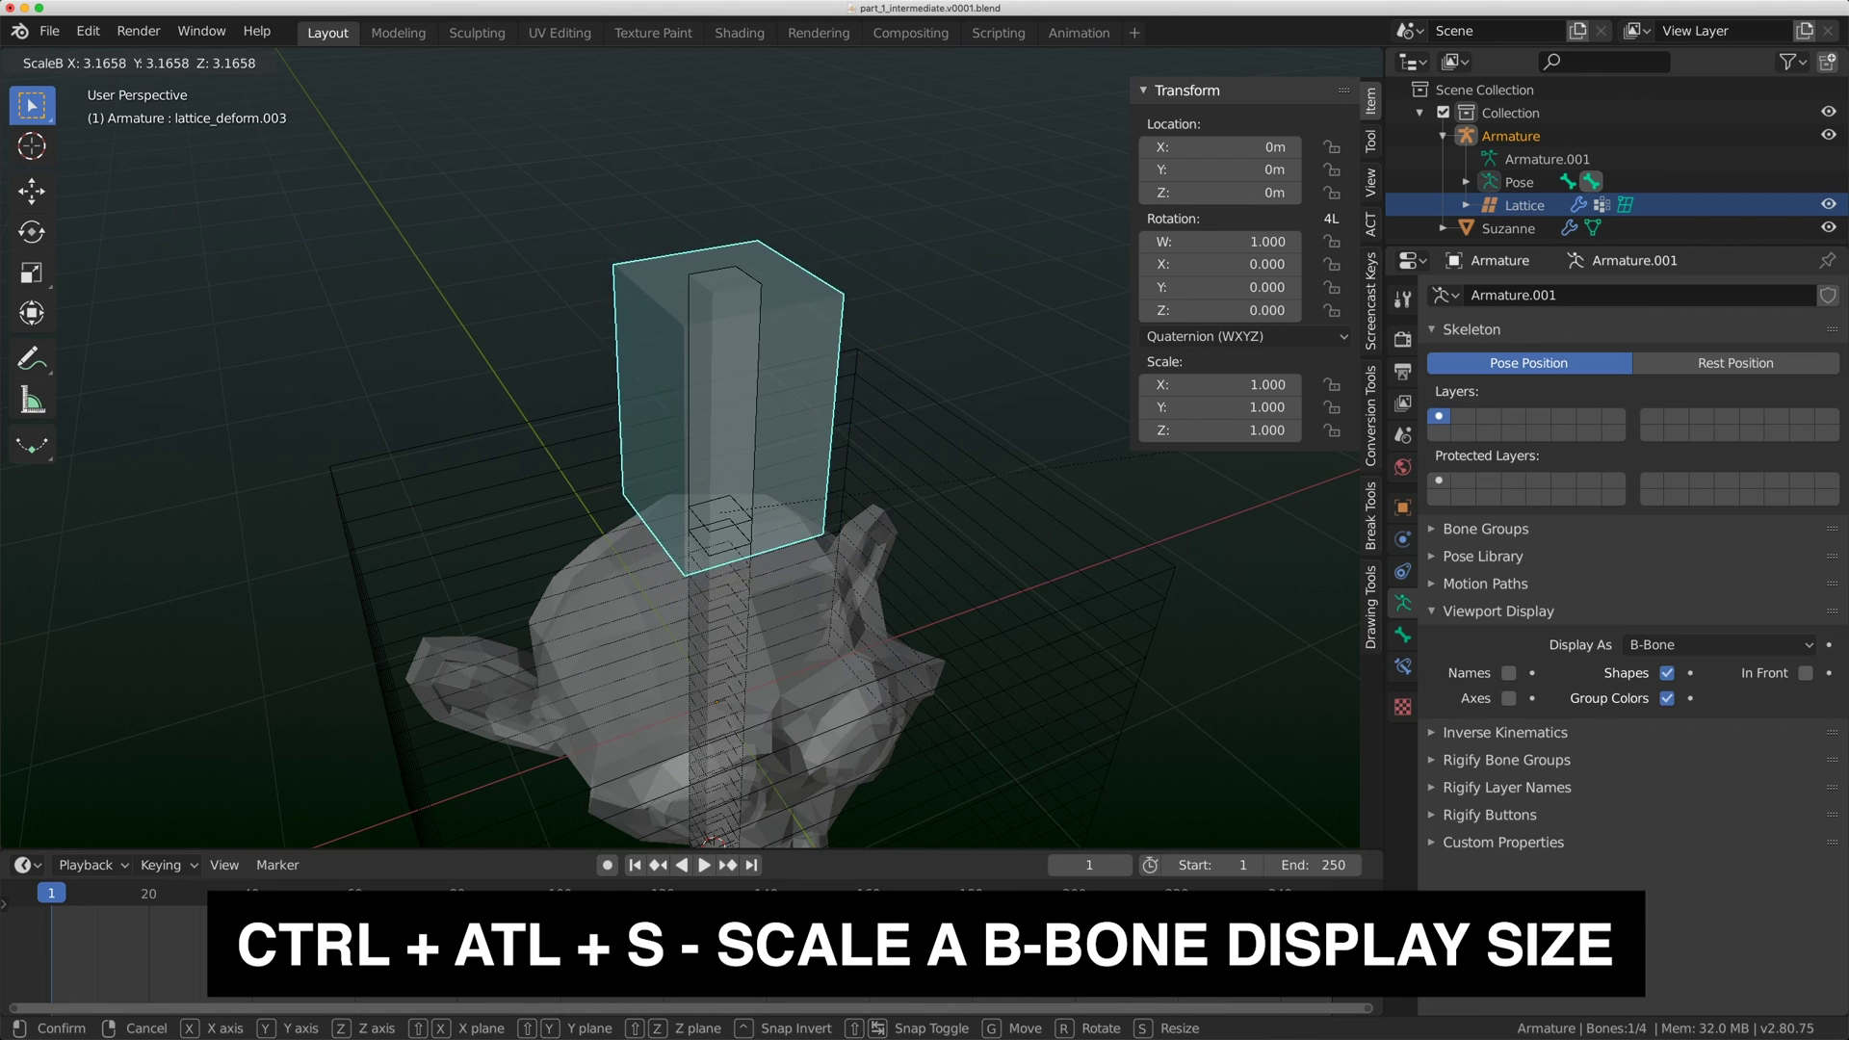
pyautogui.click(184, 413)
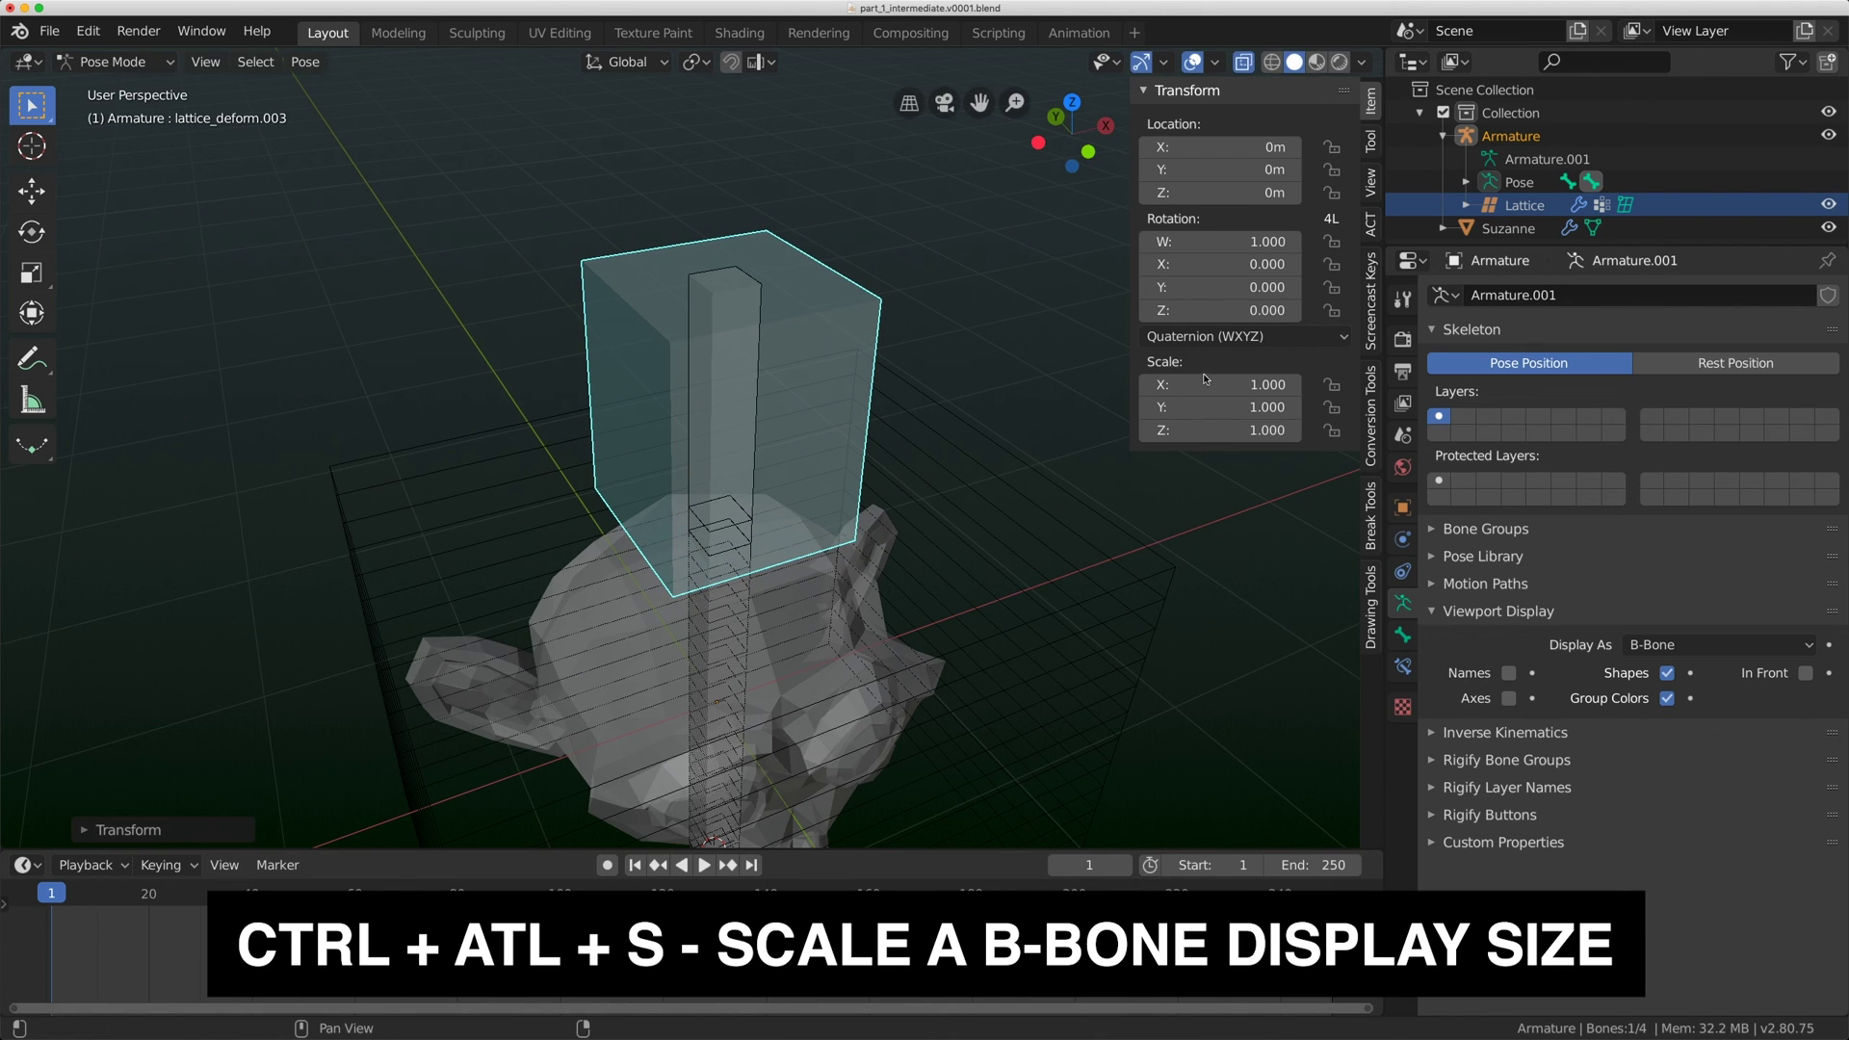
pyautogui.moveTo(616, 390); pyautogui.dragTo(634, 383, button='middle')
# In Edit Mode, shrink lattice_deform.003's box to about 0.53 with the Bone Size tool, then return to Pose Mode.
pyautogui.click(112, 62)
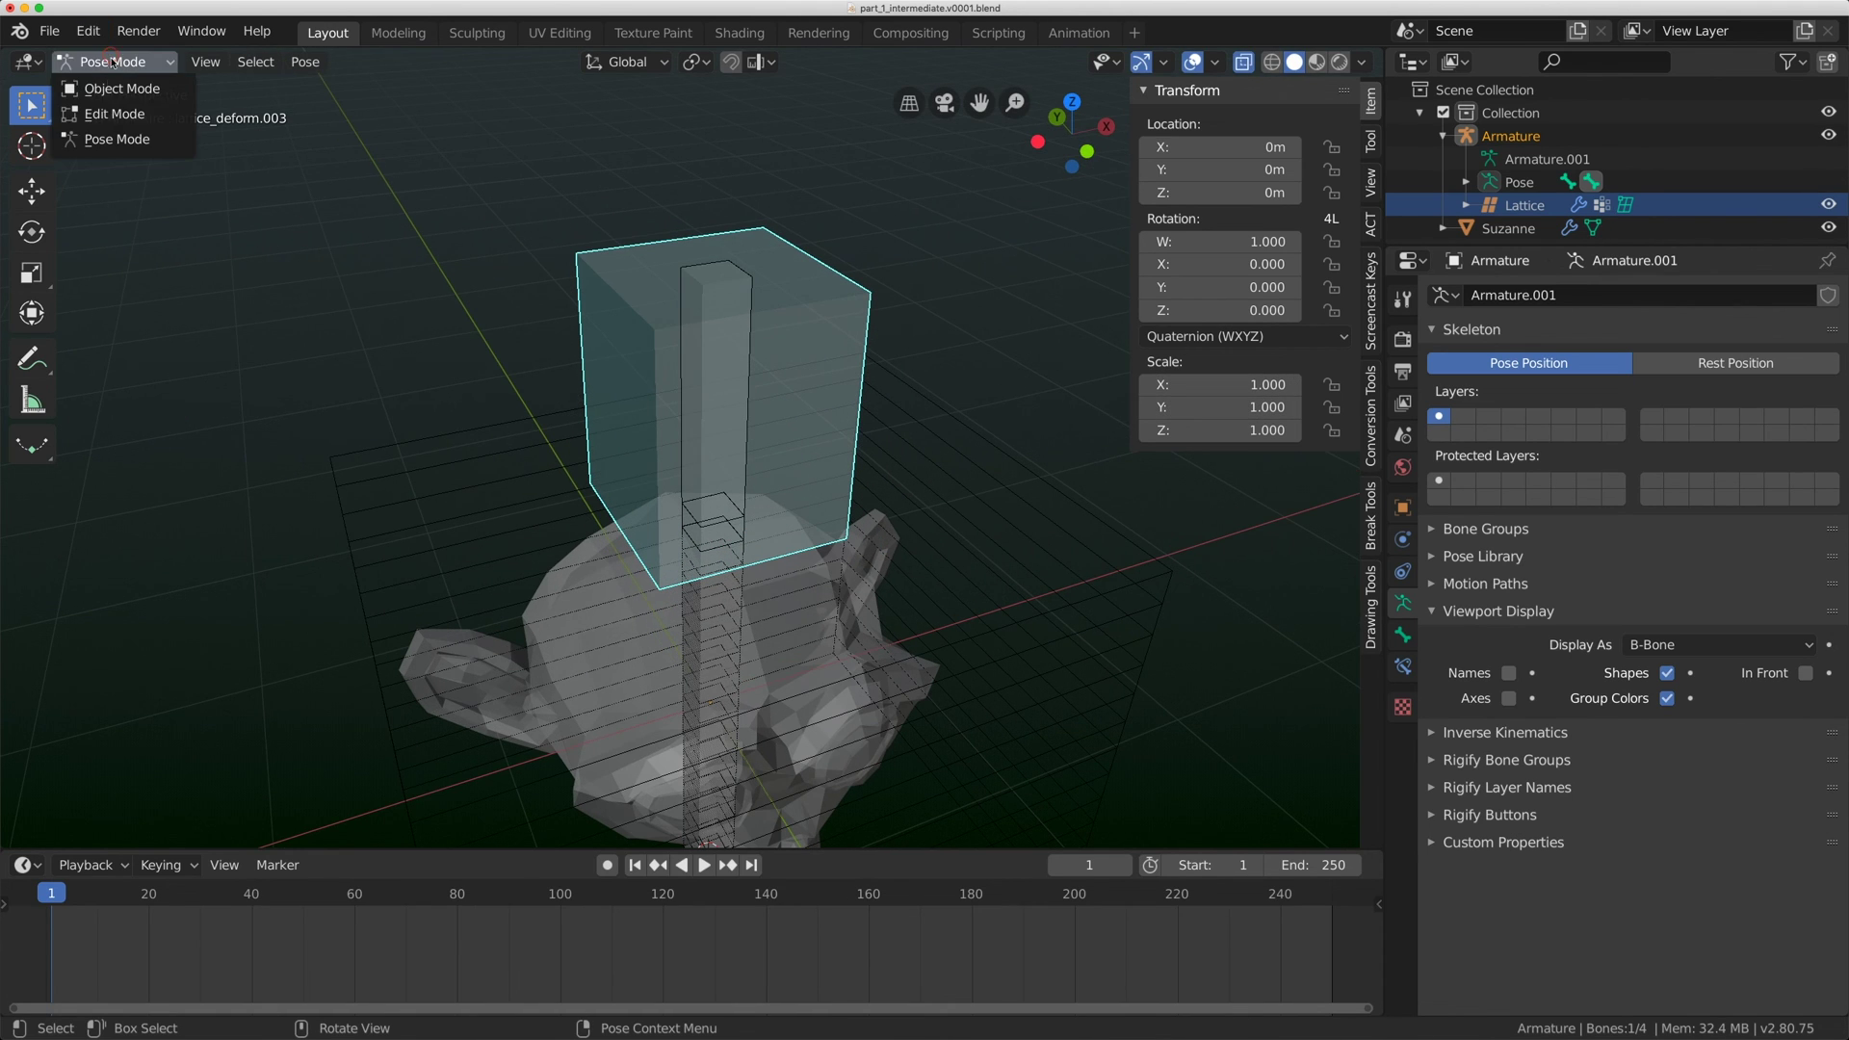
pyautogui.click(107, 114)
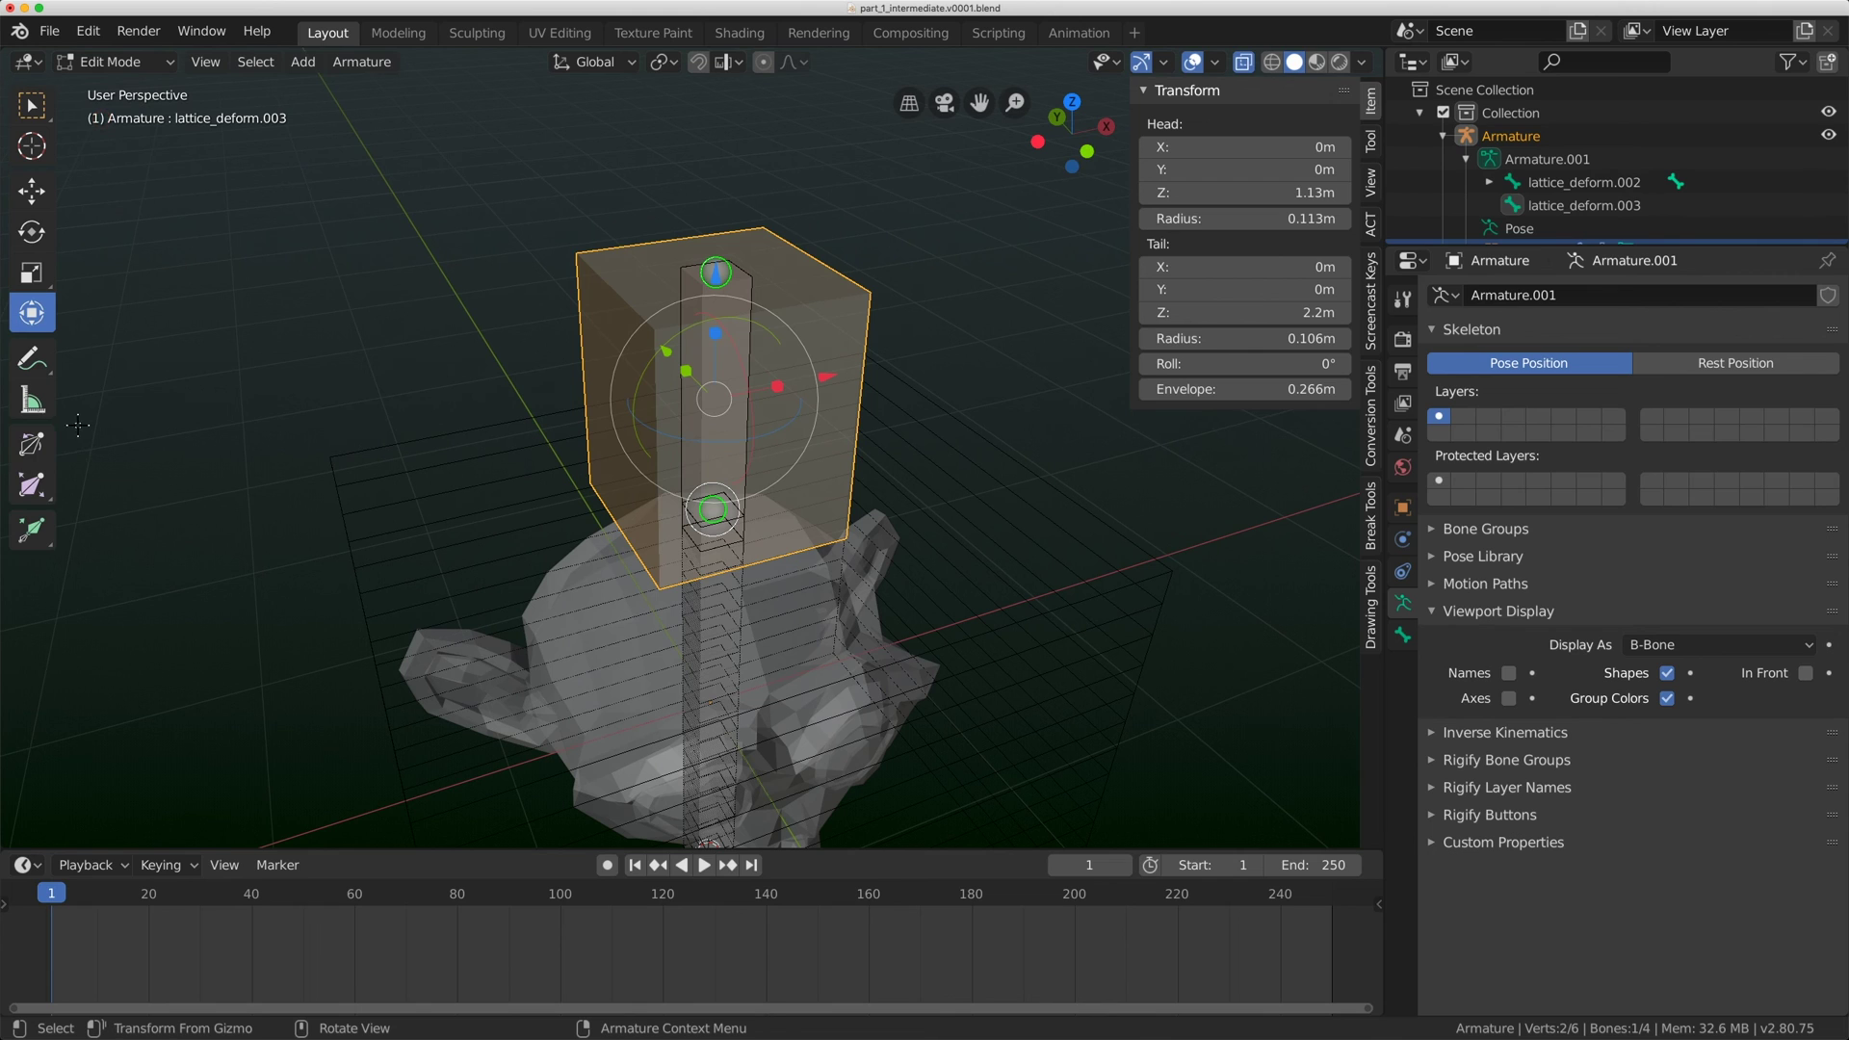
pyautogui.click(34, 489)
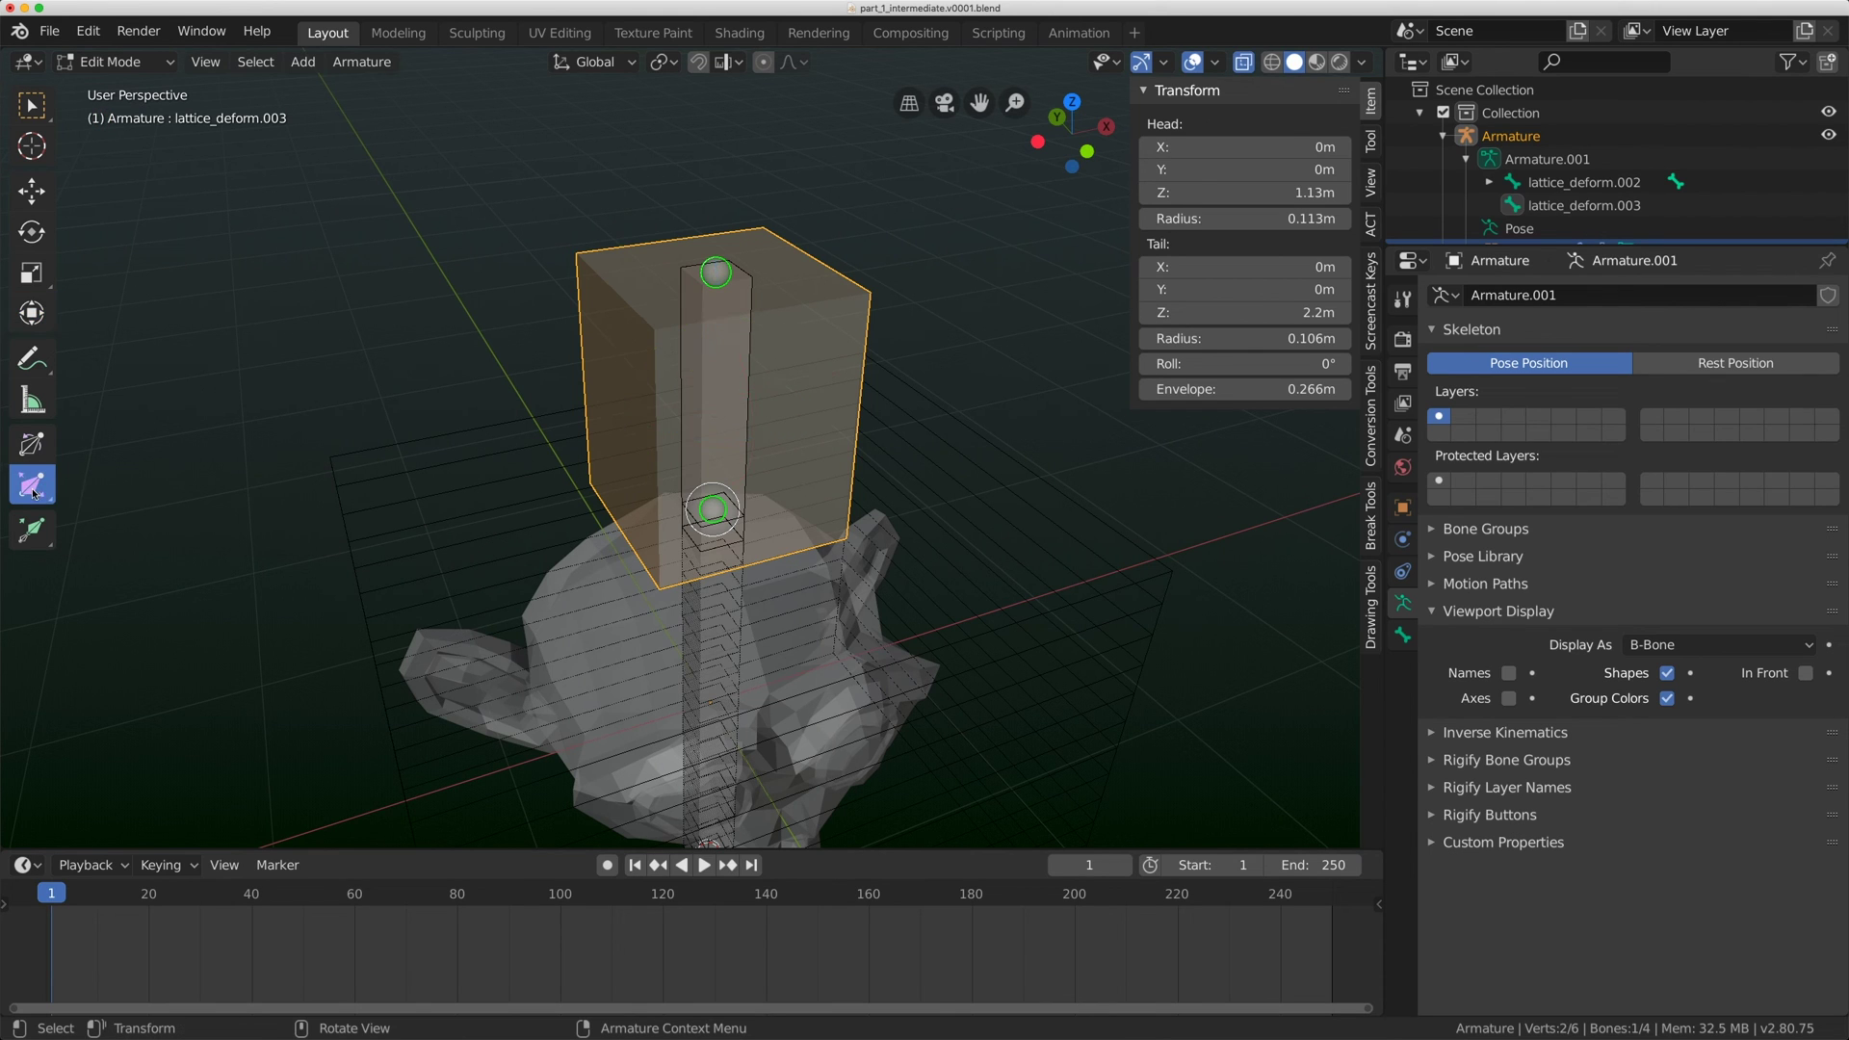
pyautogui.moveTo(690, 297); pyautogui.dragTo(605, 316)
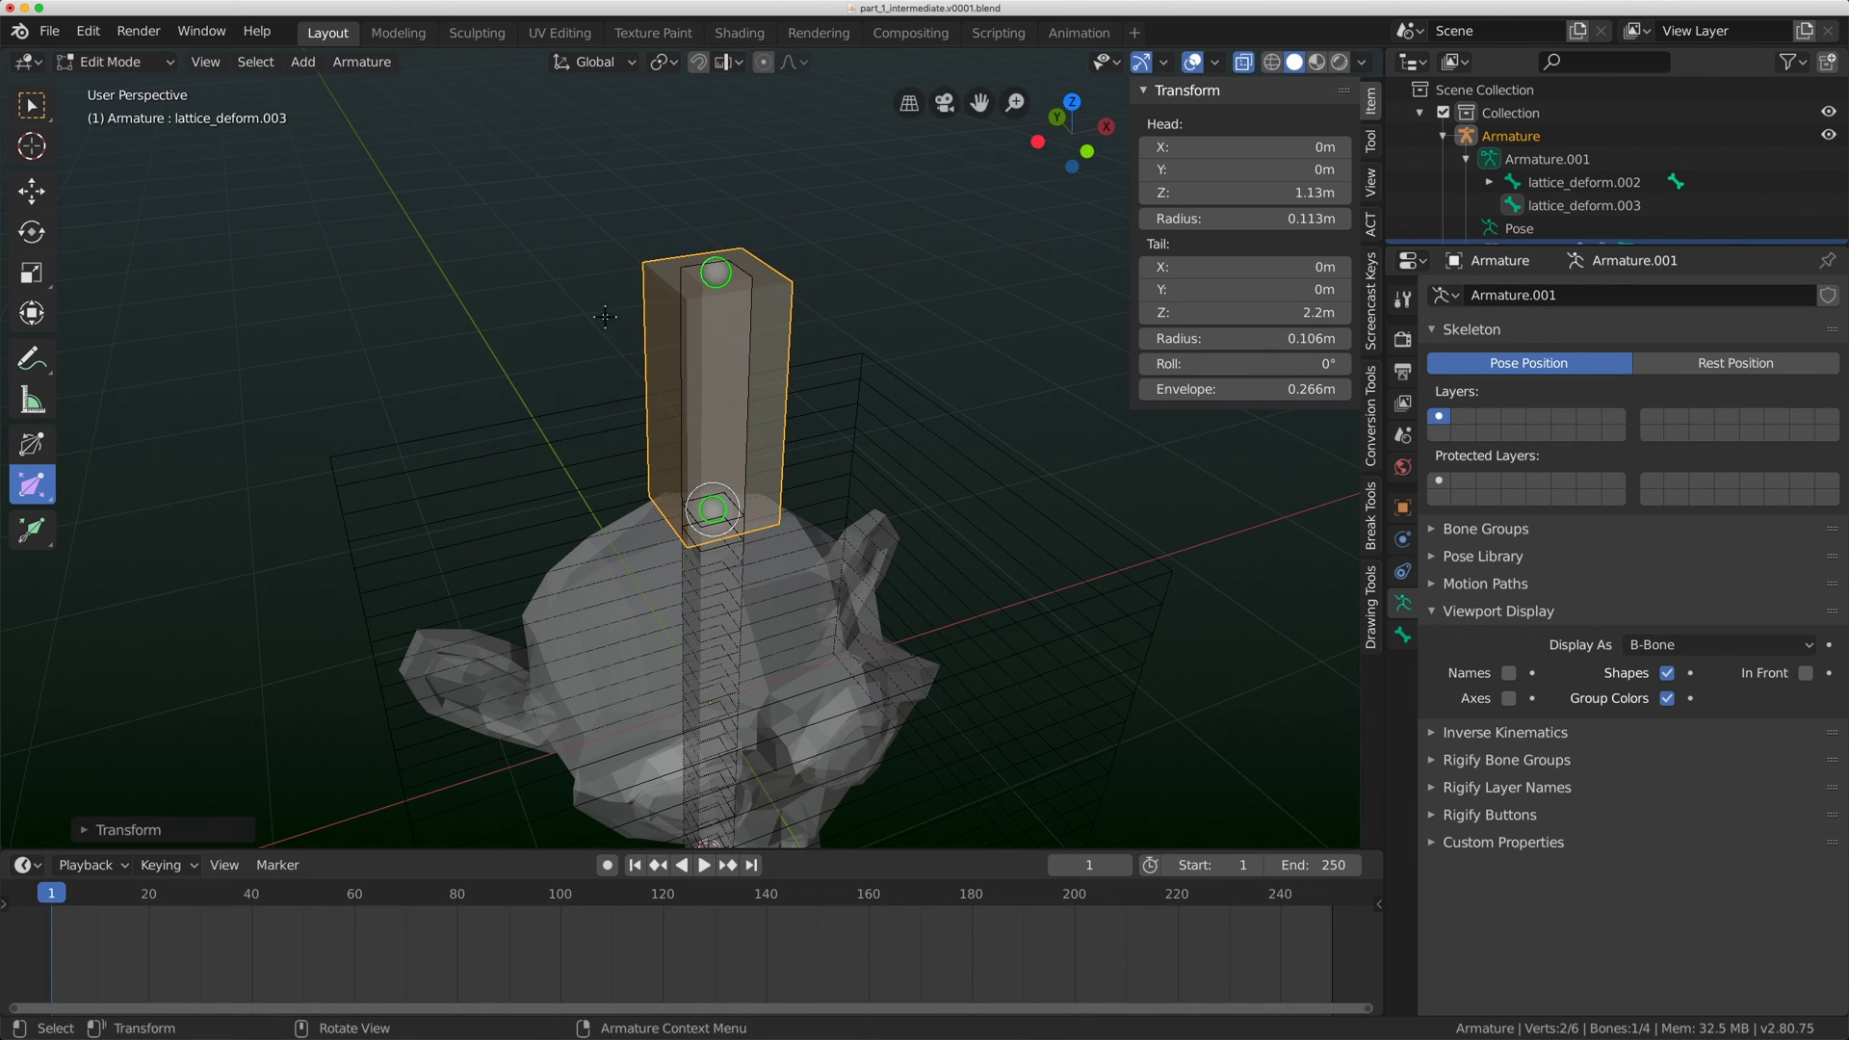
pyautogui.click(180, 64)
pyautogui.click(106, 147)
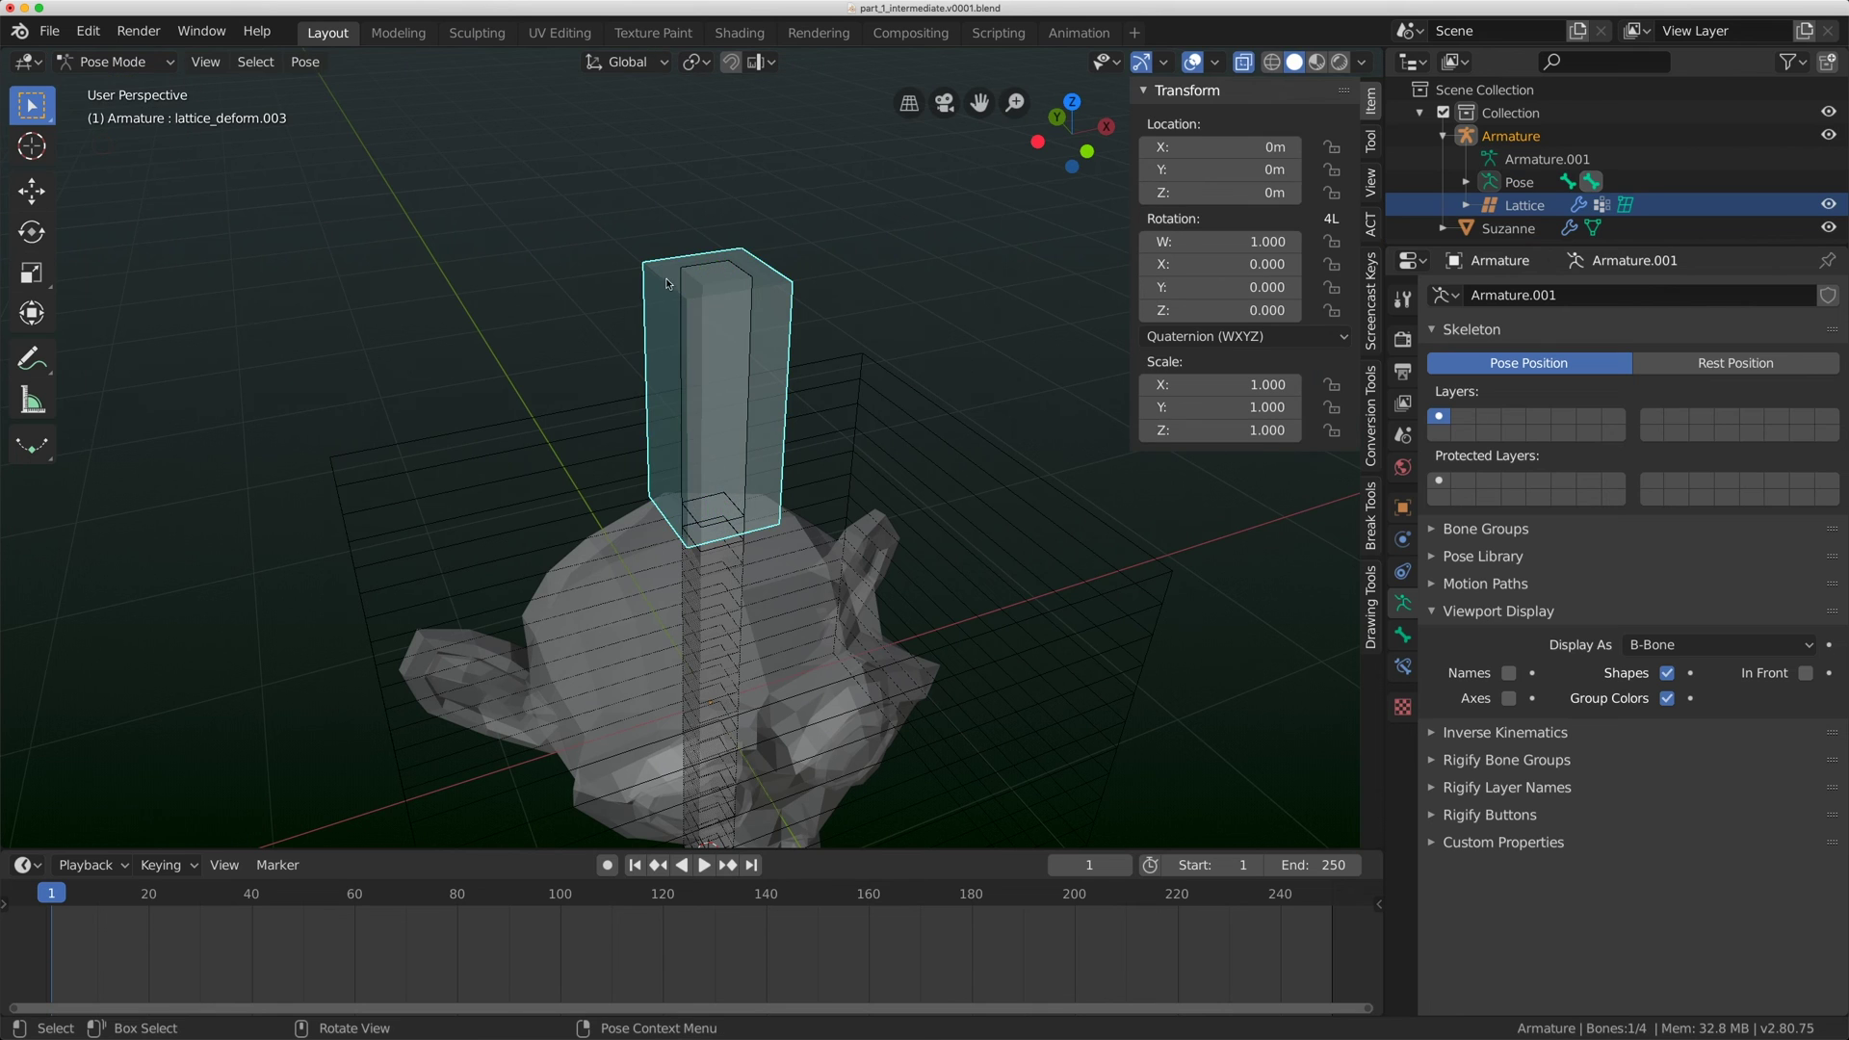
# Add a Copy Transforms constraint to lattice_deform.001 targeting the Armature.
pyautogui.moveTo(709, 279); pyautogui.dragTo(747, 308, button='middle')
pyautogui.click(674, 268)
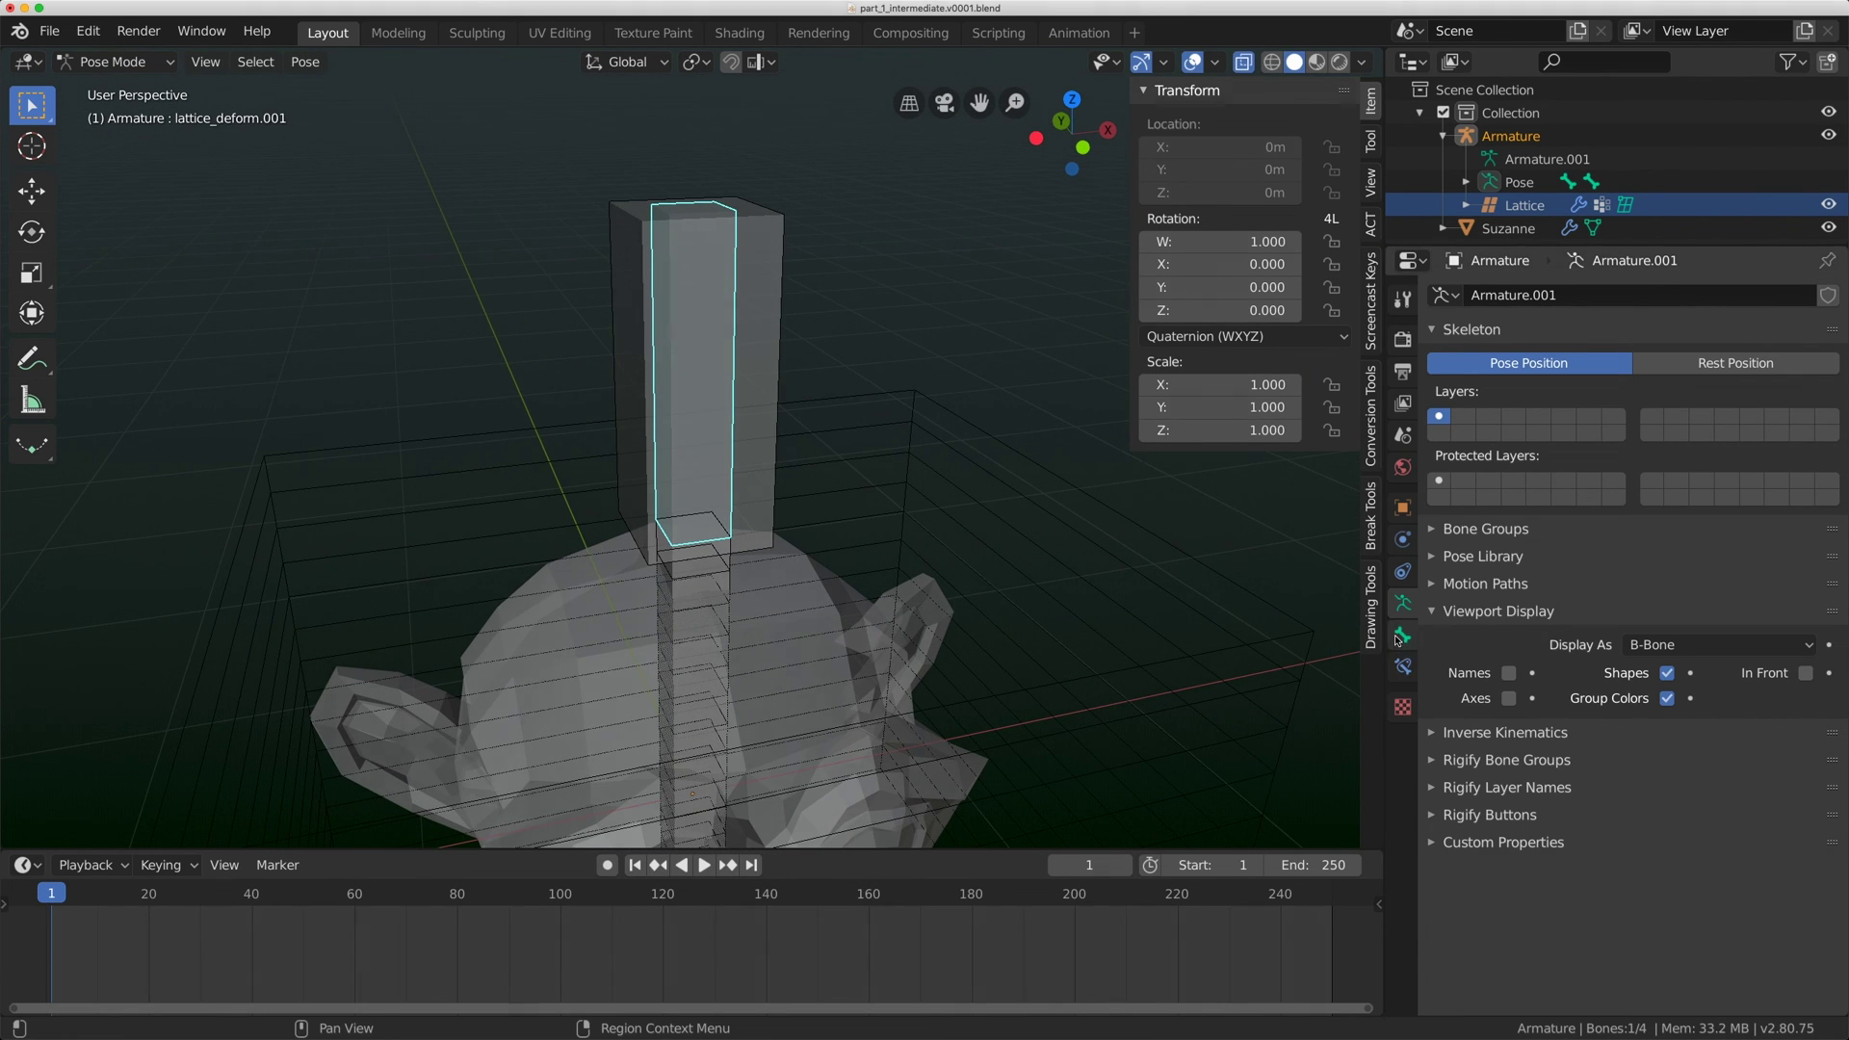
pyautogui.click(1403, 667)
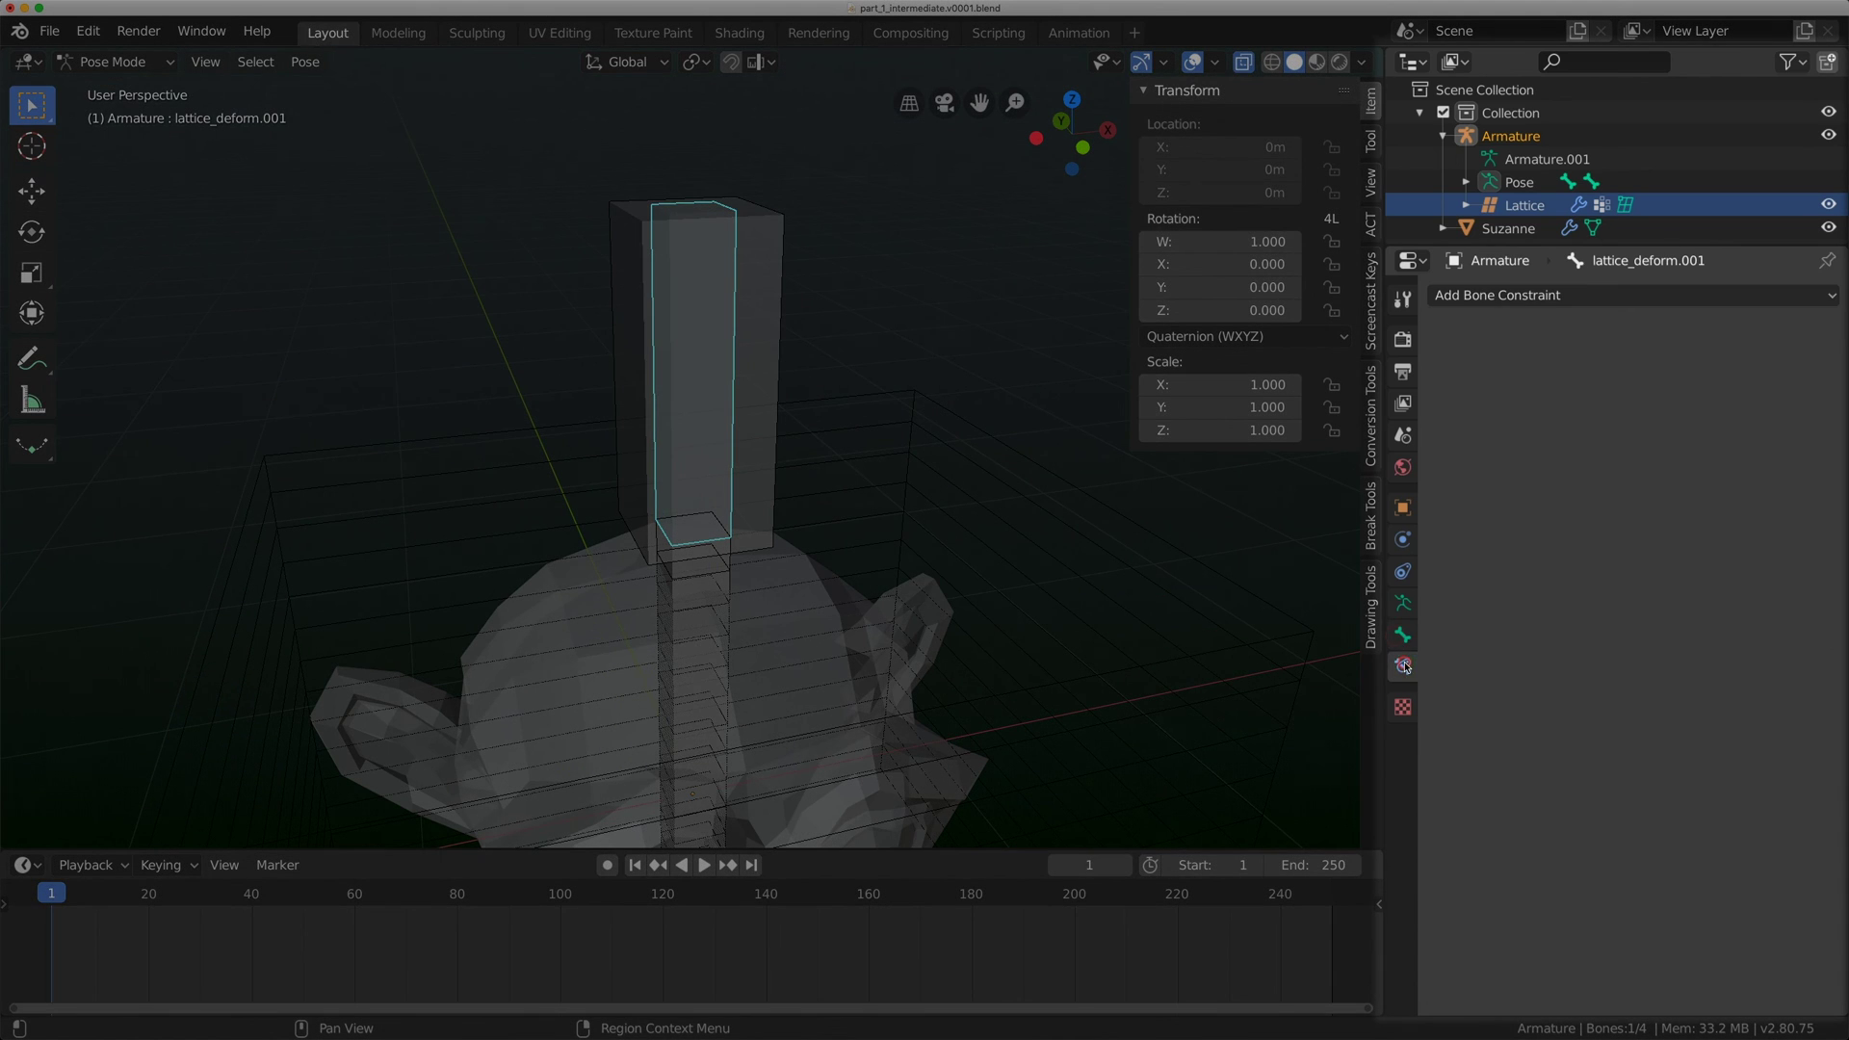
pyautogui.click(1507, 298)
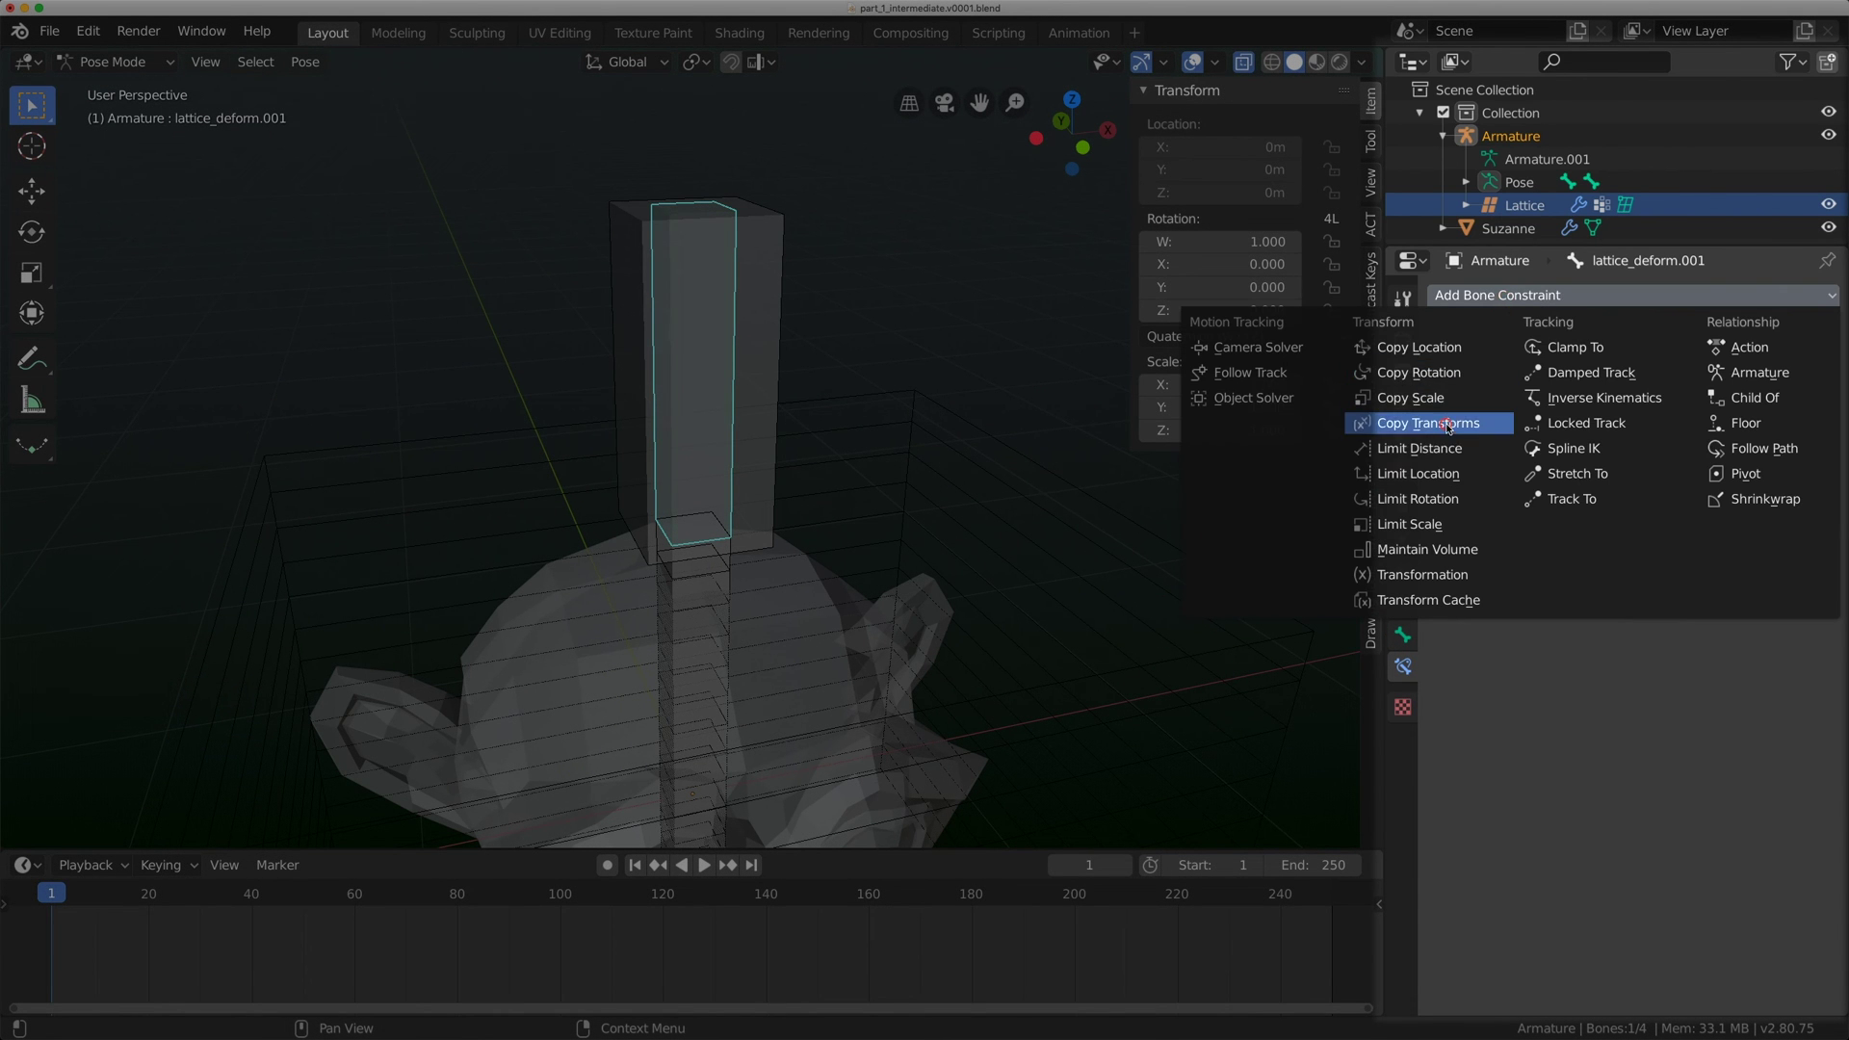
pyautogui.click(1488, 424)
pyautogui.click(1570, 371)
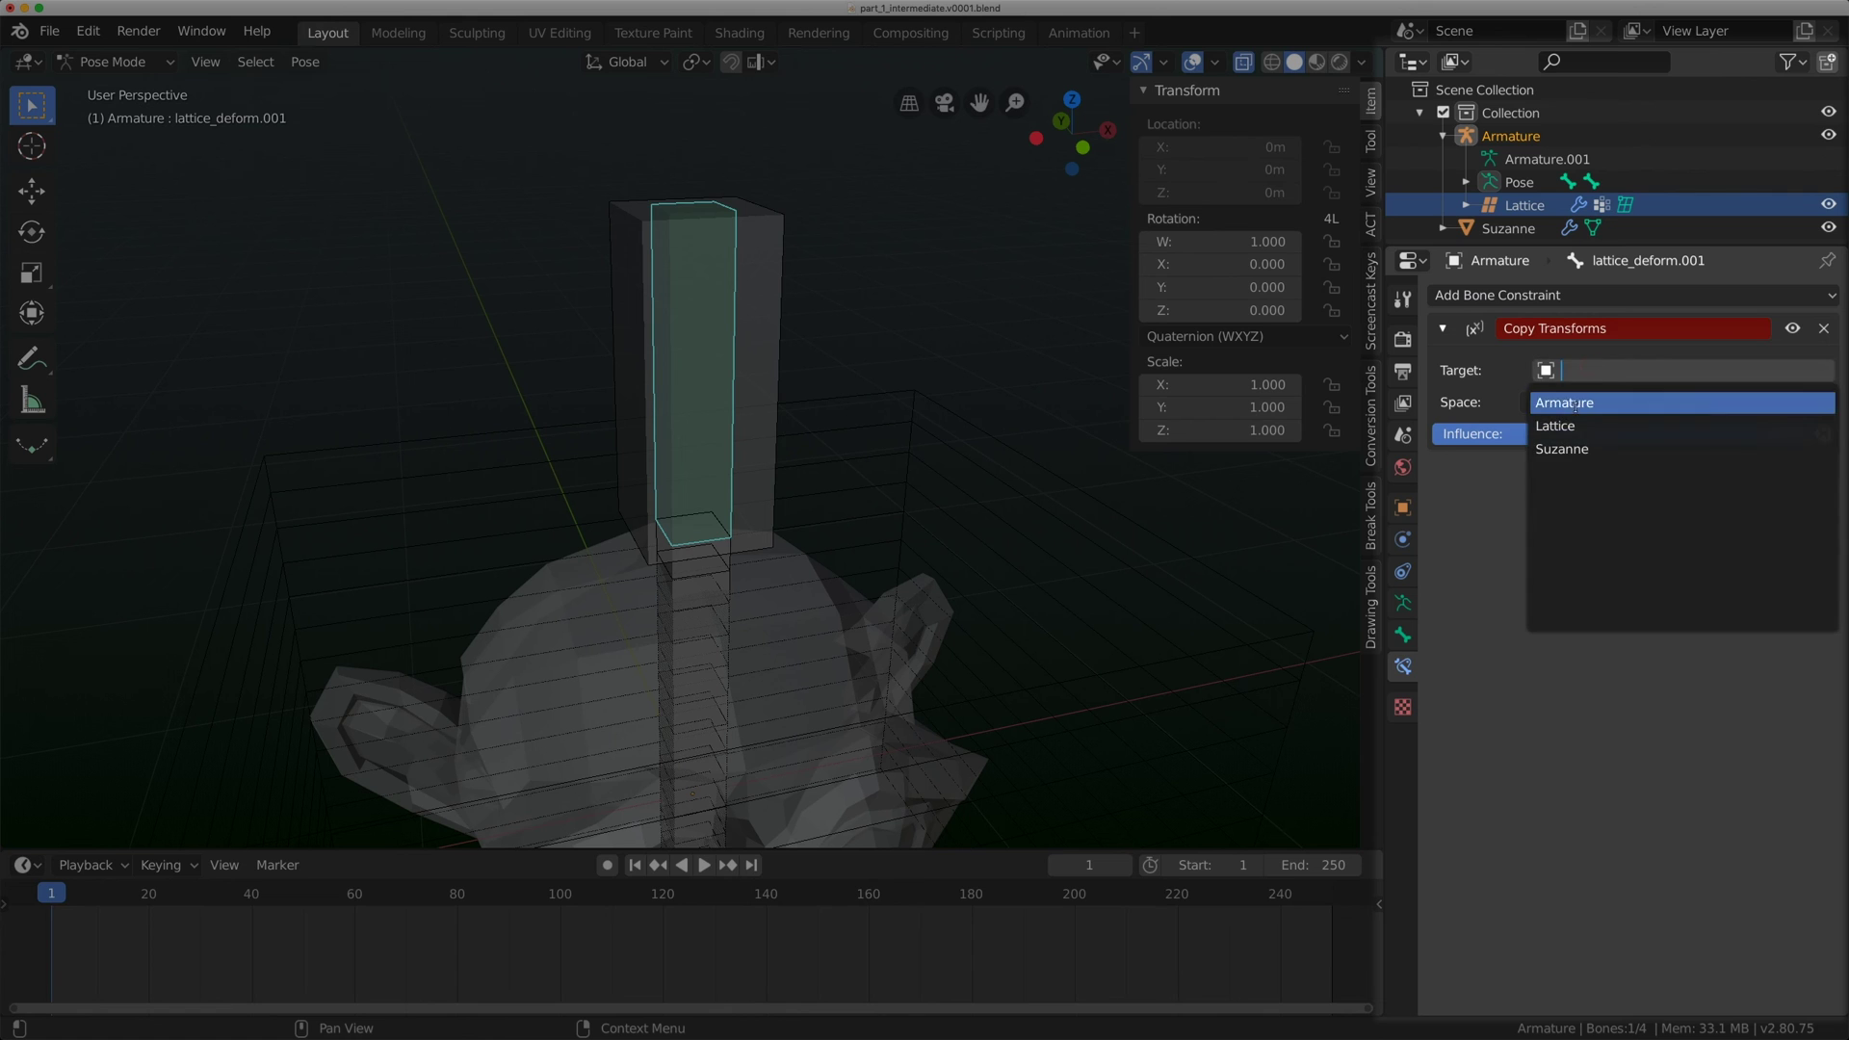
pyautogui.click(1570, 404)
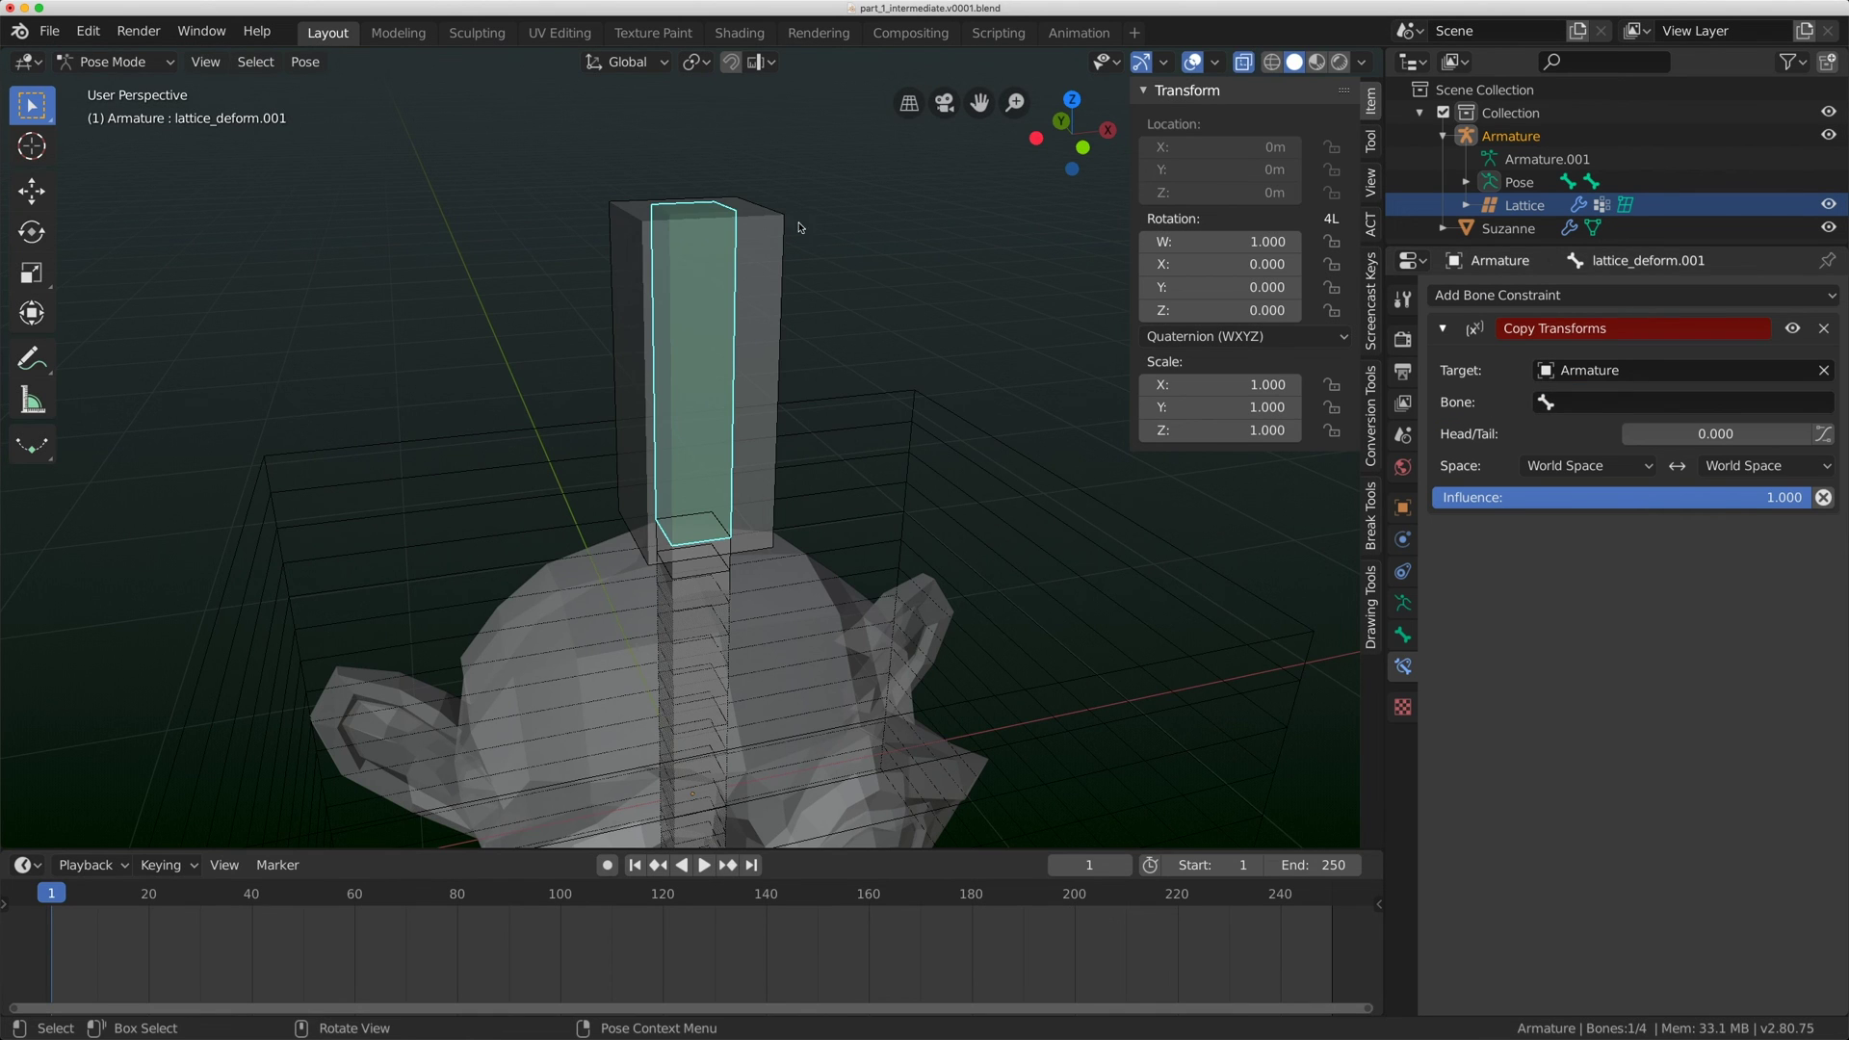
# Rename the lattice_deform.003 bone to 'control'.
pyautogui.click(770, 223)
pyautogui.click(1403, 635)
pyautogui.doubleClick(1547, 296)
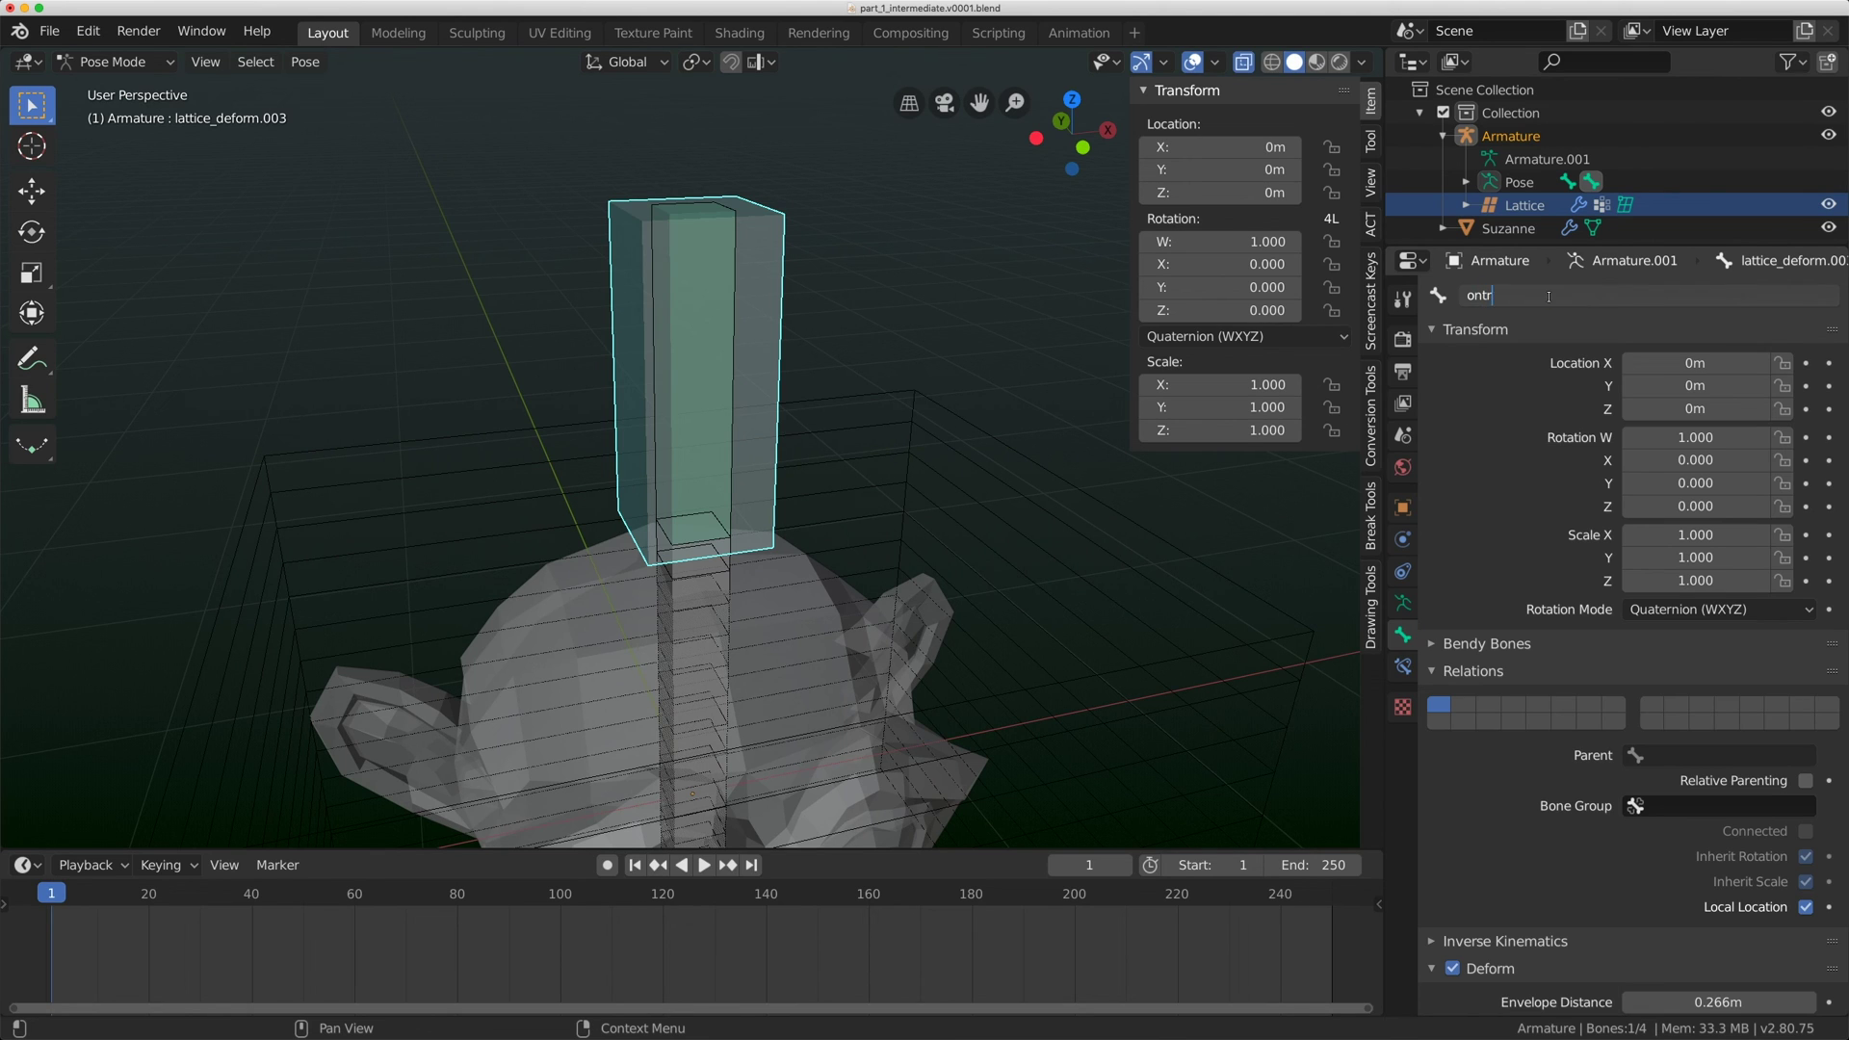
pyautogui.write('control')
pyautogui.press('Return')
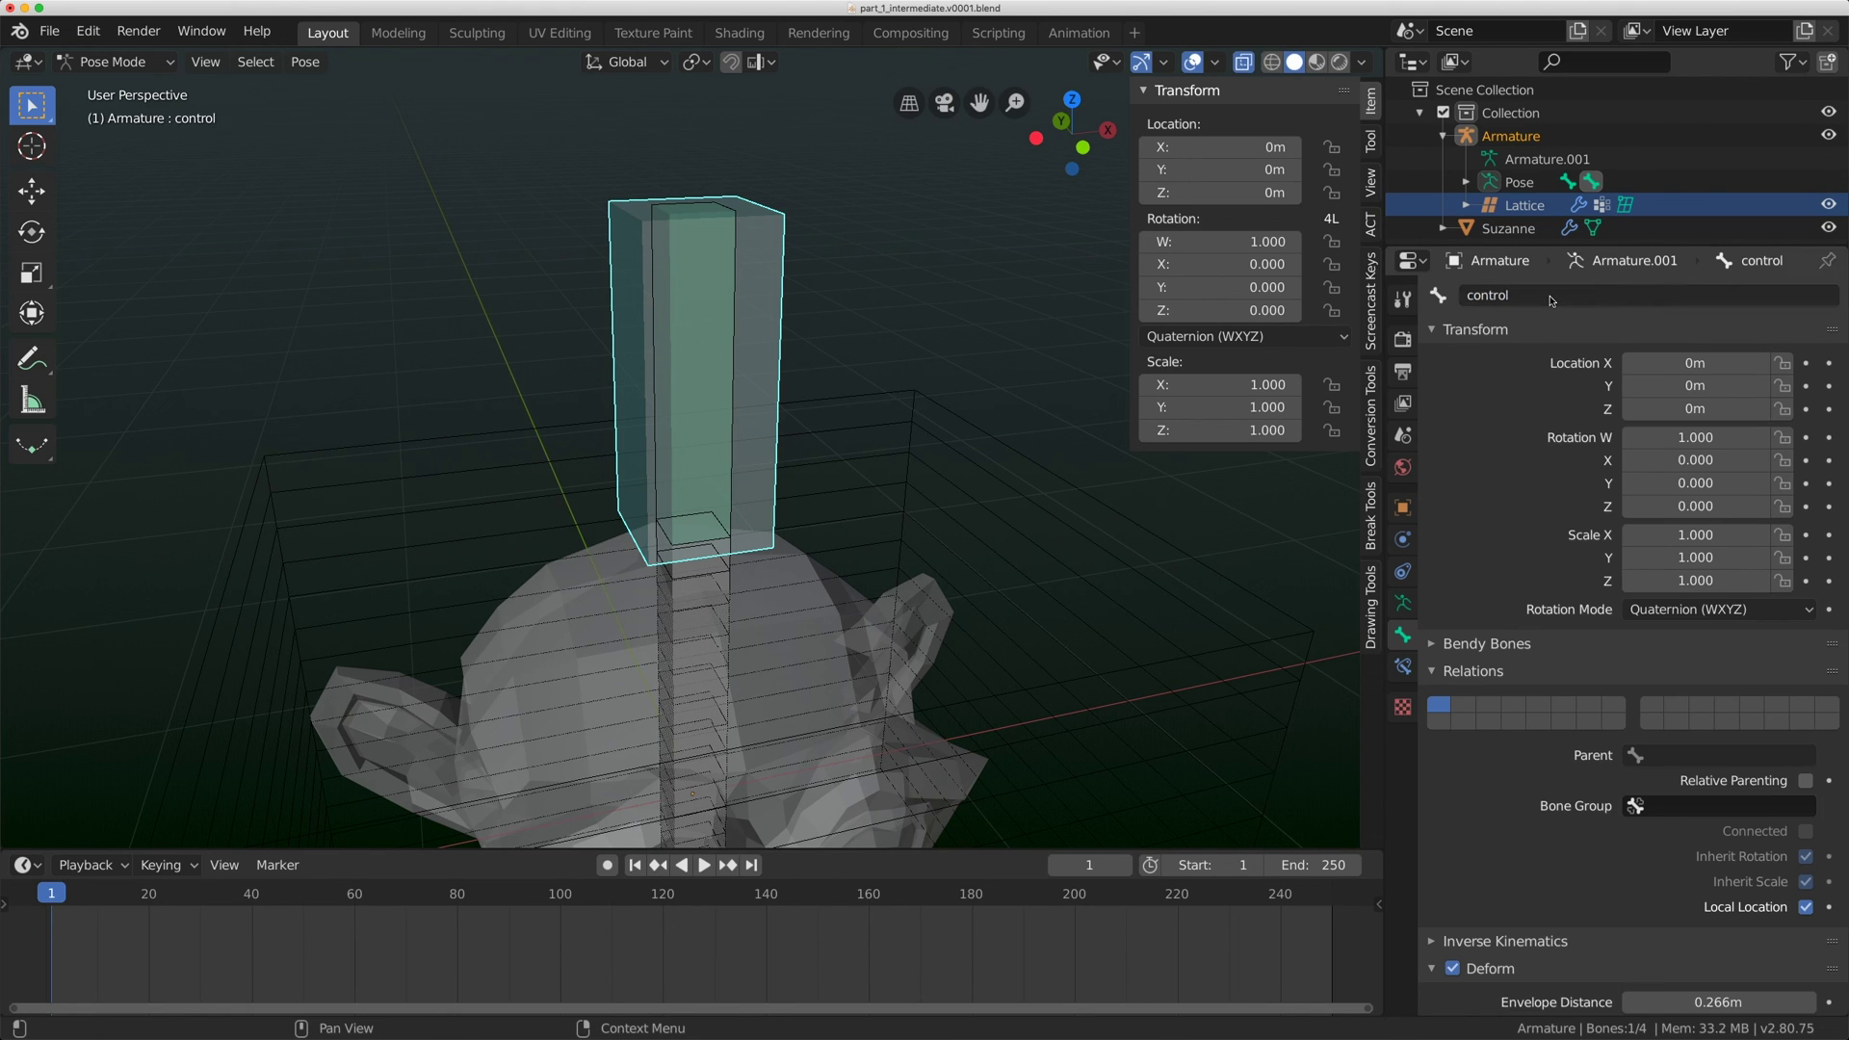
# Set the Copy Transforms constraint's bone on lattice_deform.001 to control.
pyautogui.click(716, 219)
pyautogui.click(734, 259)
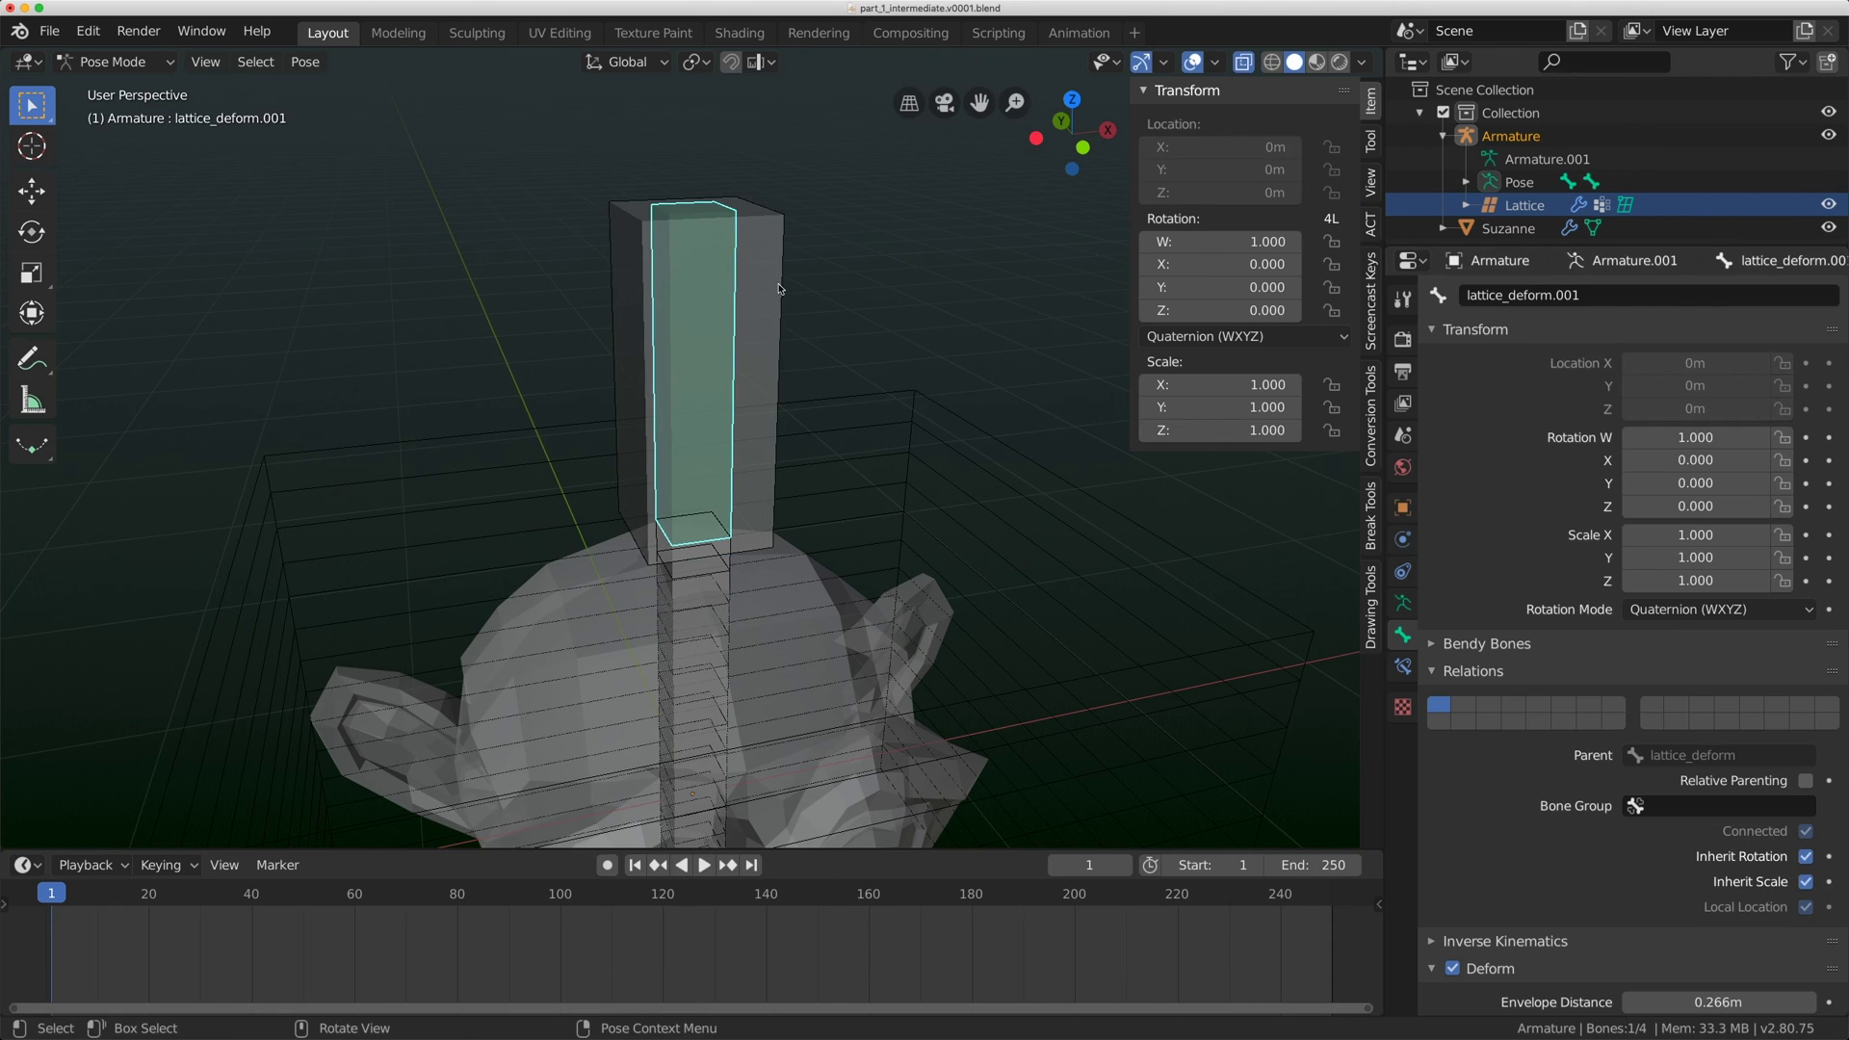
pyautogui.click(1402, 666)
pyautogui.click(1582, 402)
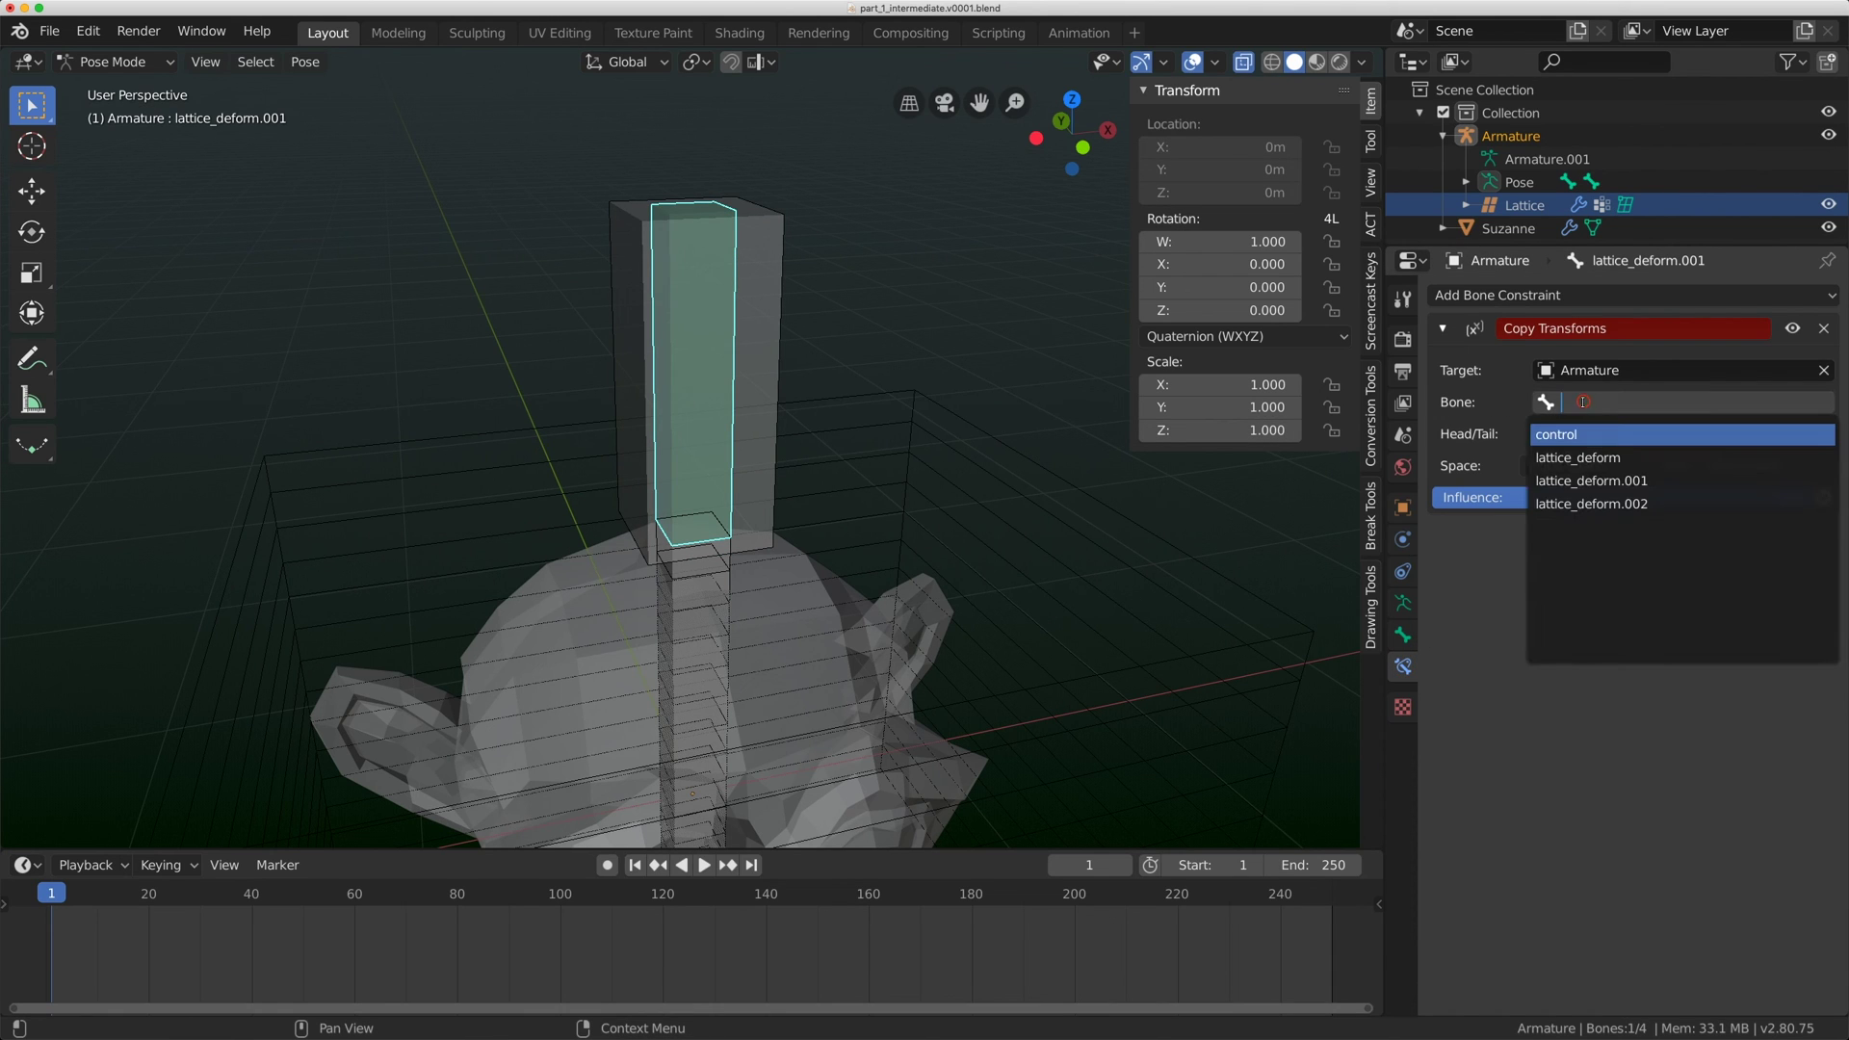
pyautogui.press('Return')
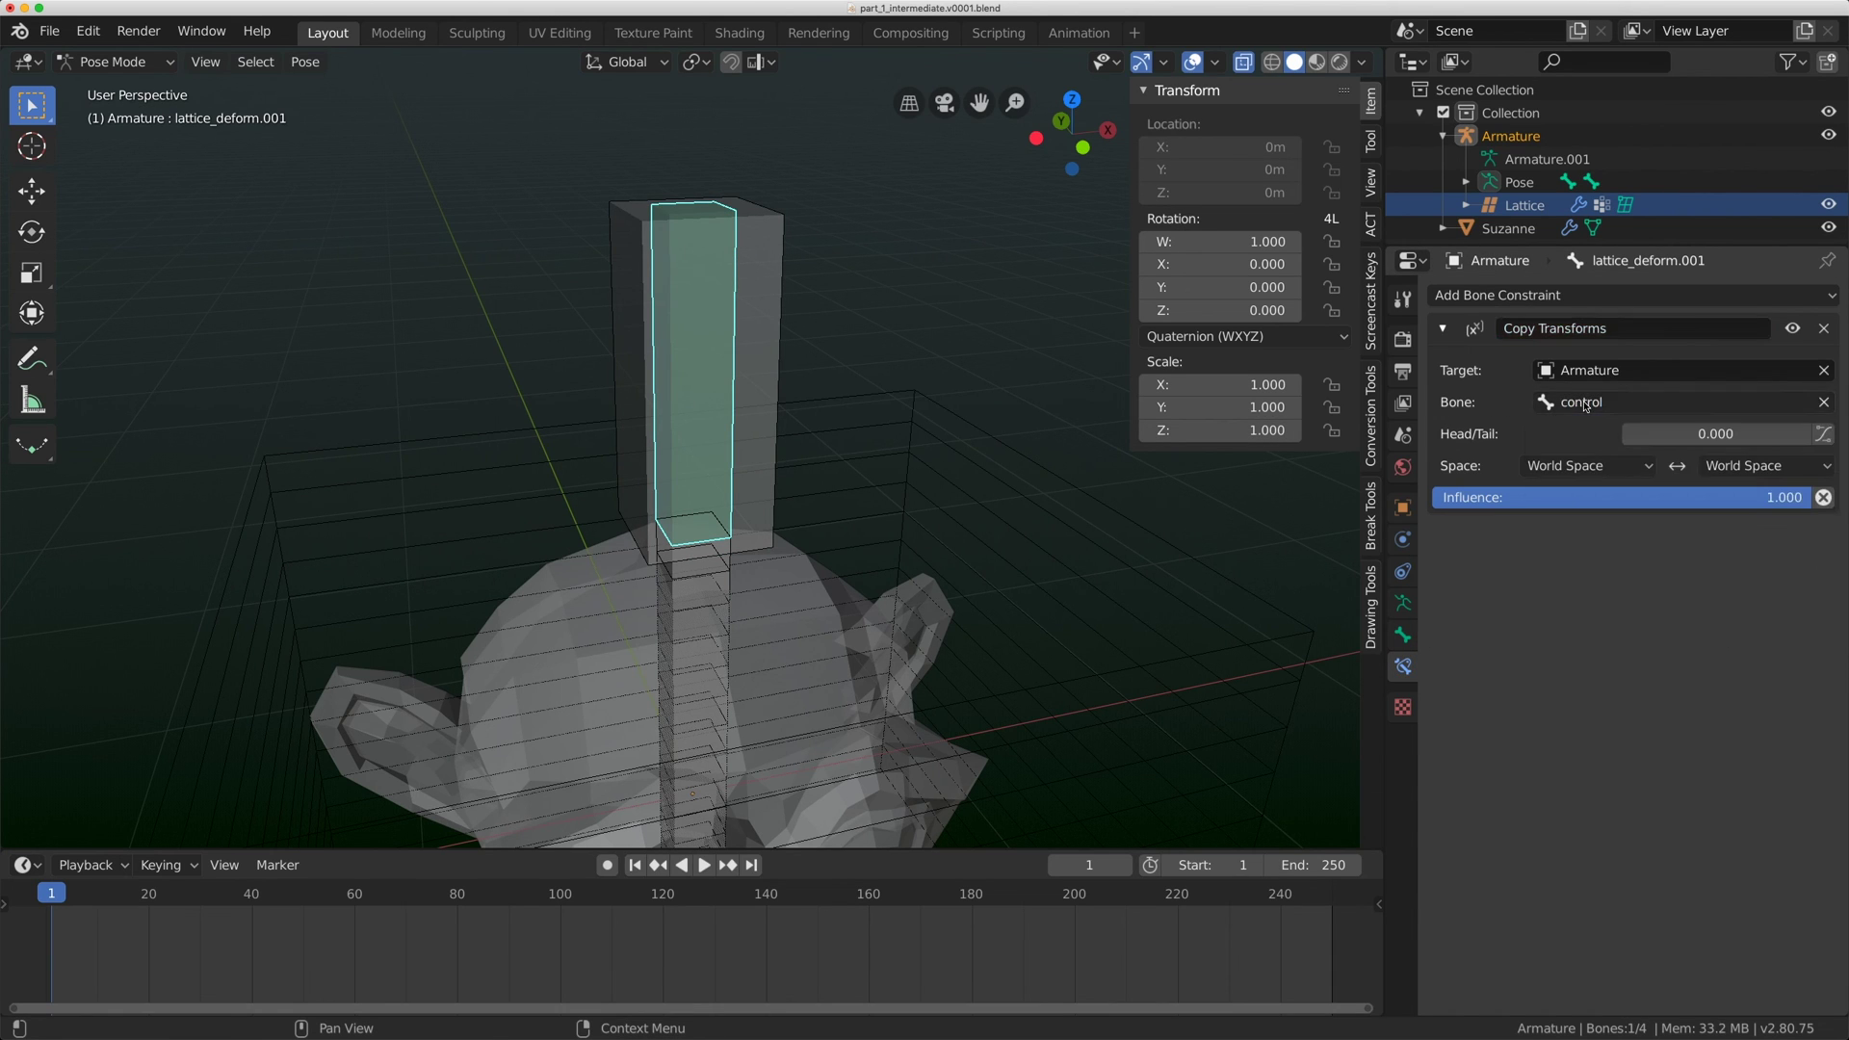
# Test-rotate and test-move the control bone, cancelling each time.
pyautogui.scroll(-4, 876, 413)
pyautogui.click(702, 345)
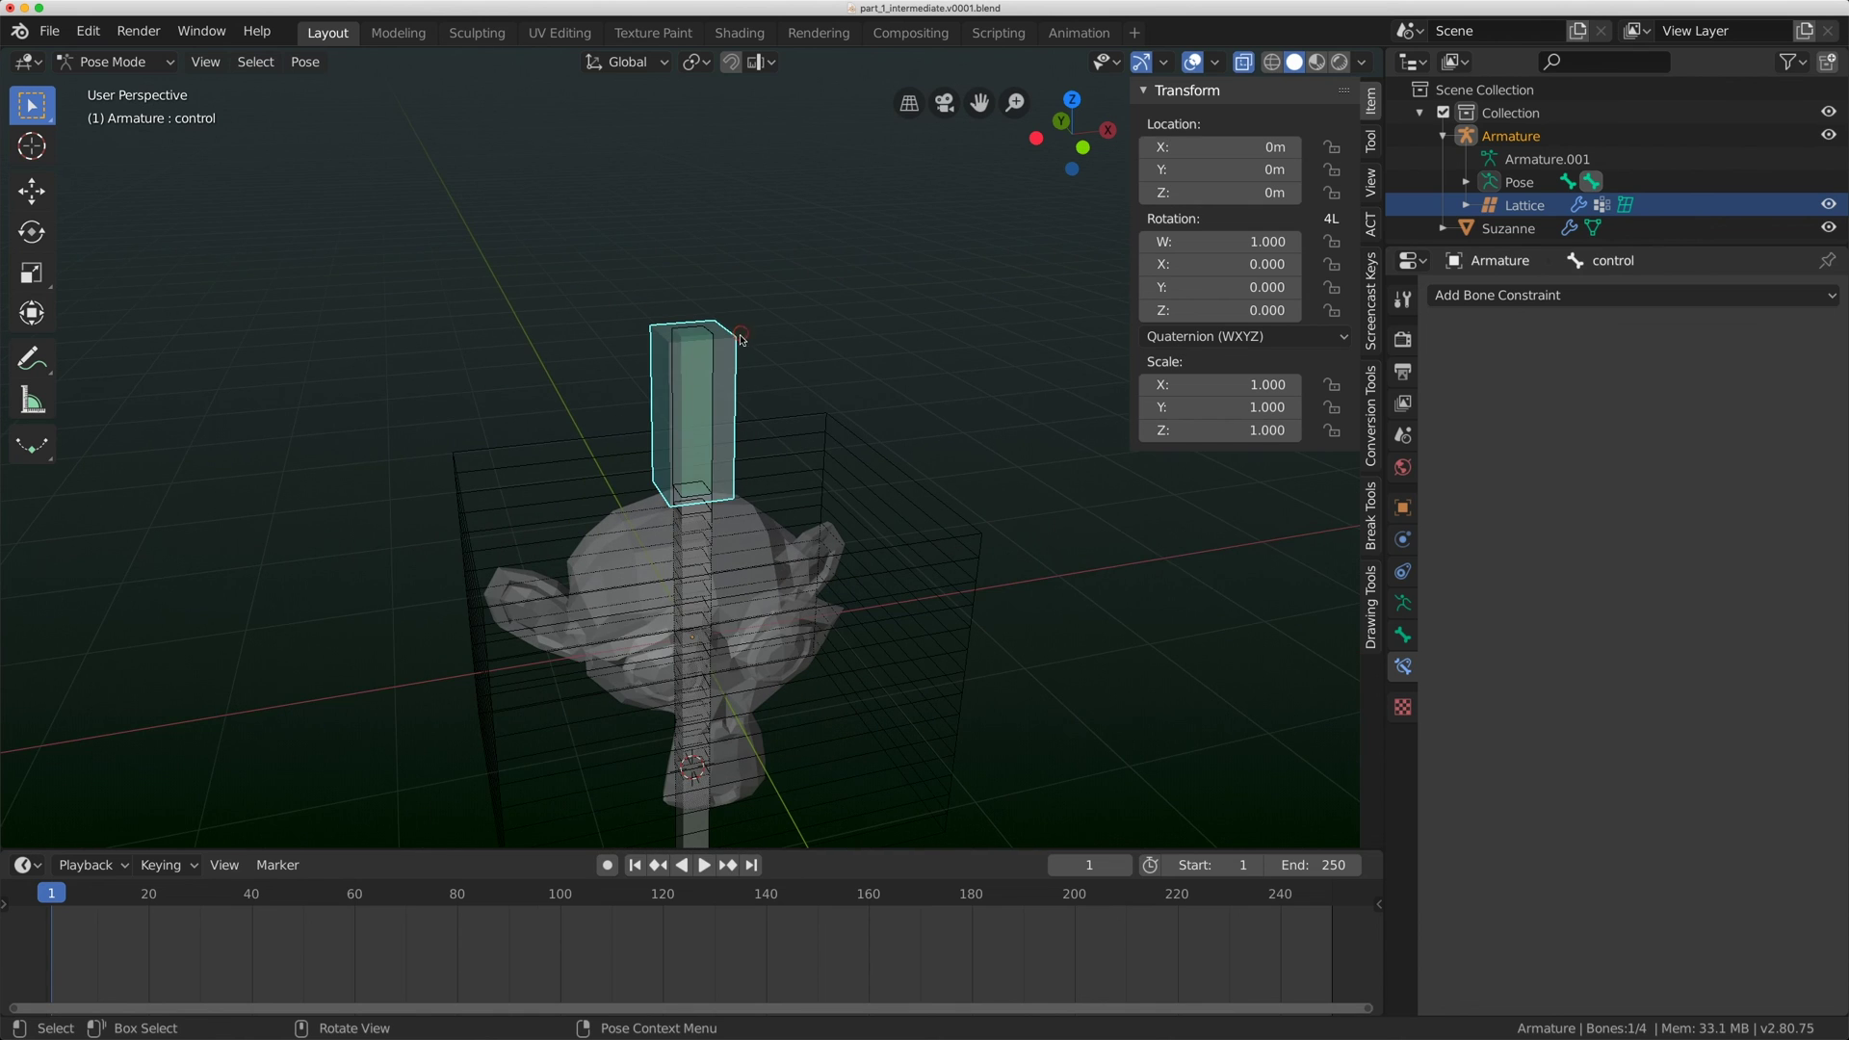
pyautogui.moveTo(702, 345); pyautogui.dragTo(761, 338, button='middle')
pyautogui.press('r')
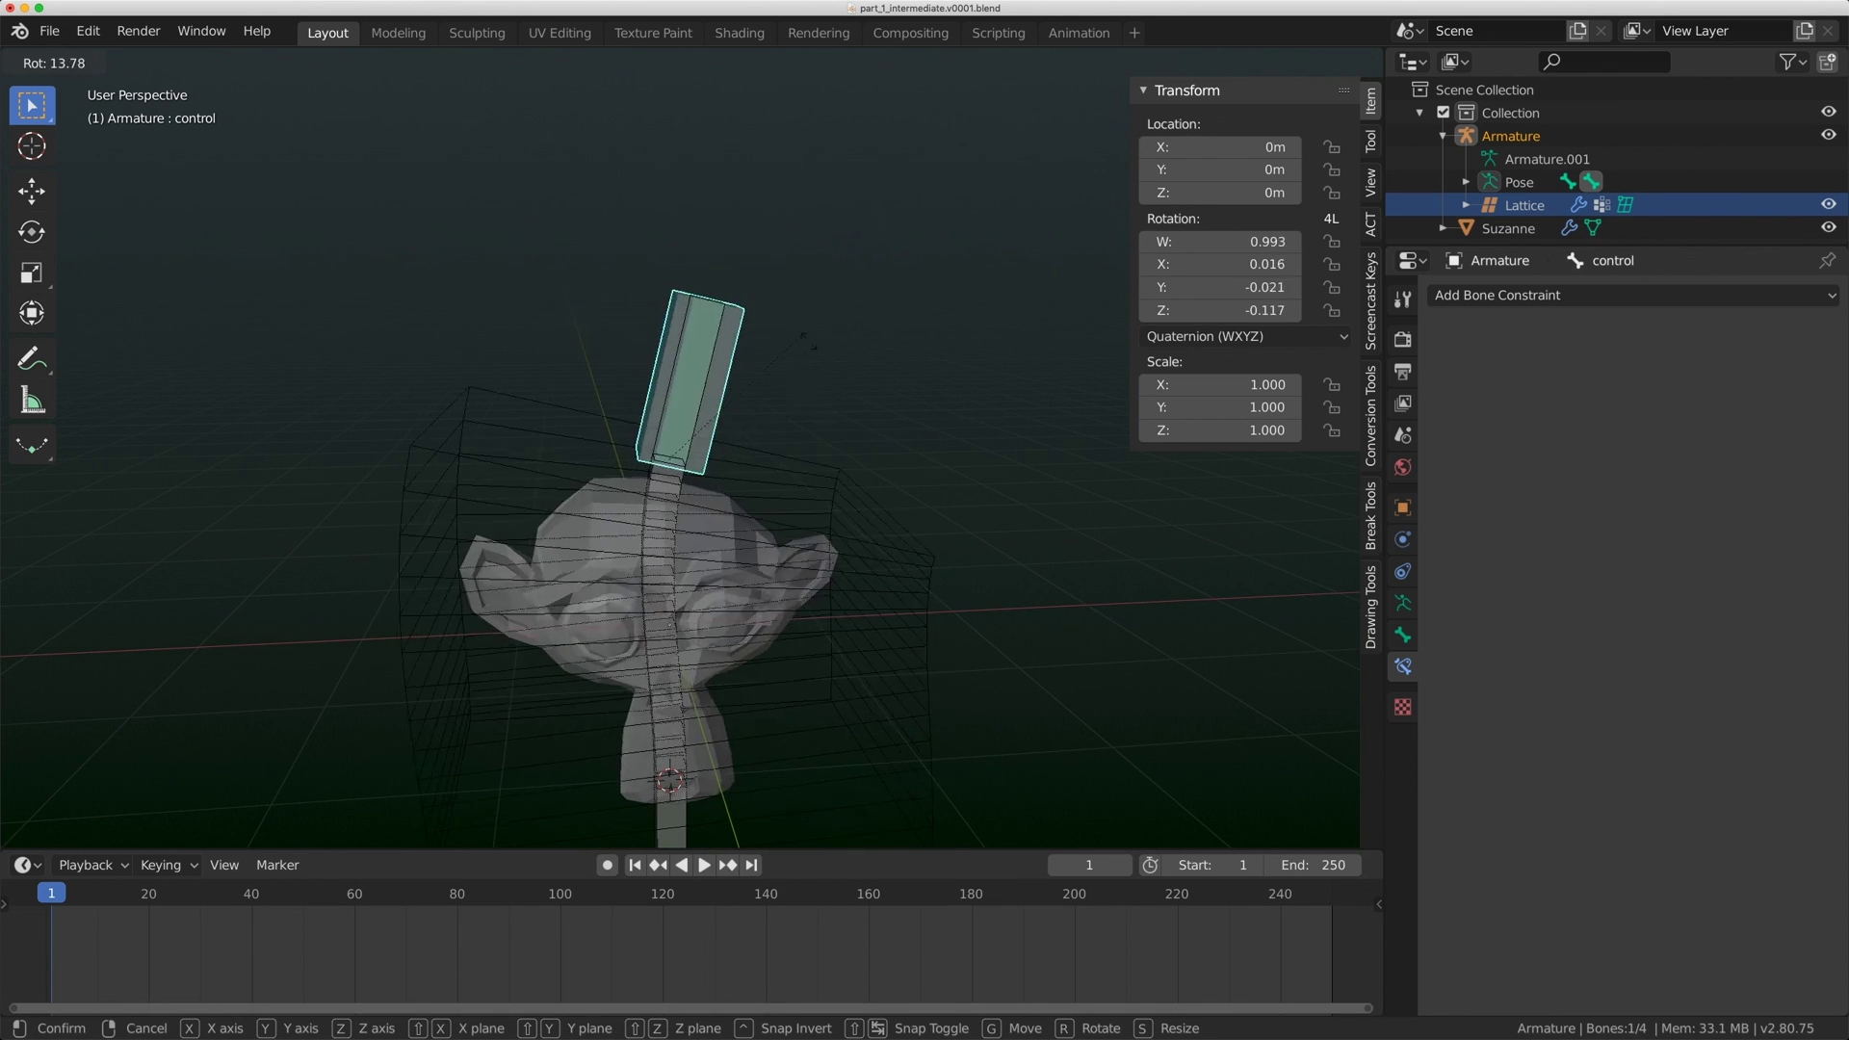
pyautogui.press('Escape')
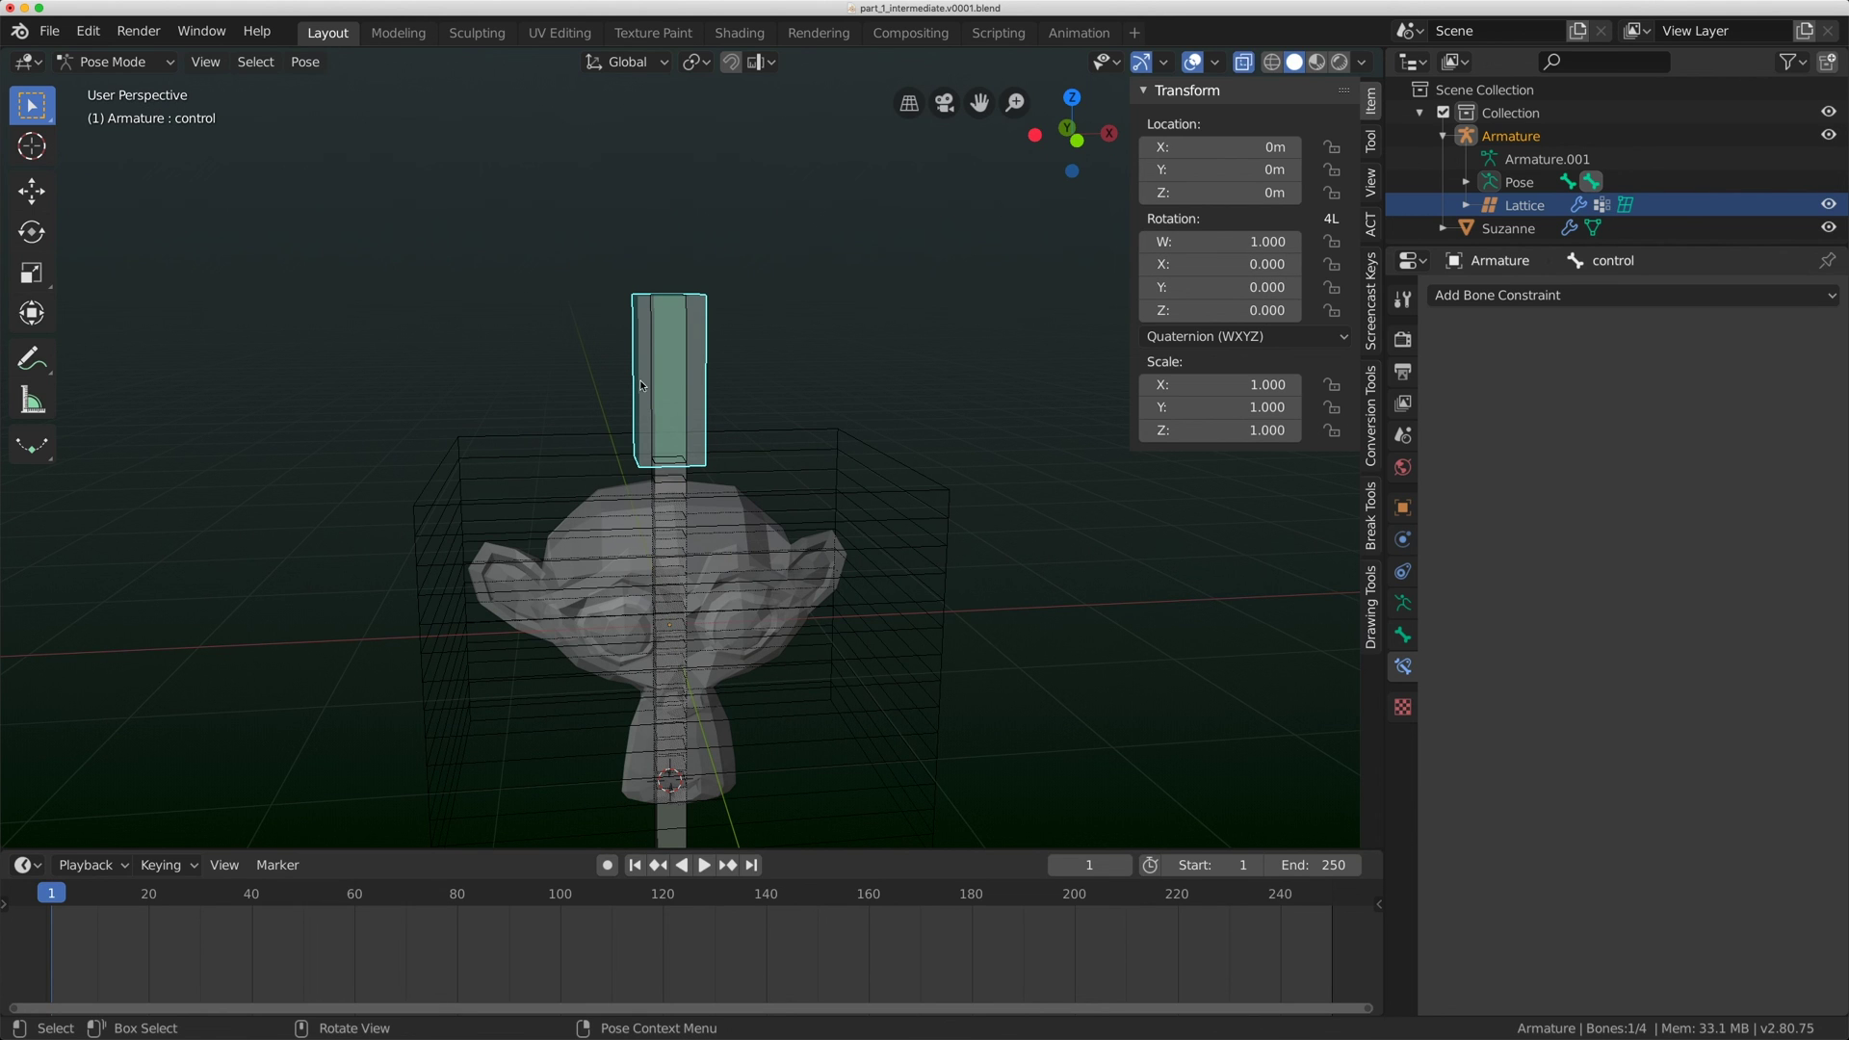
pyautogui.press('g')
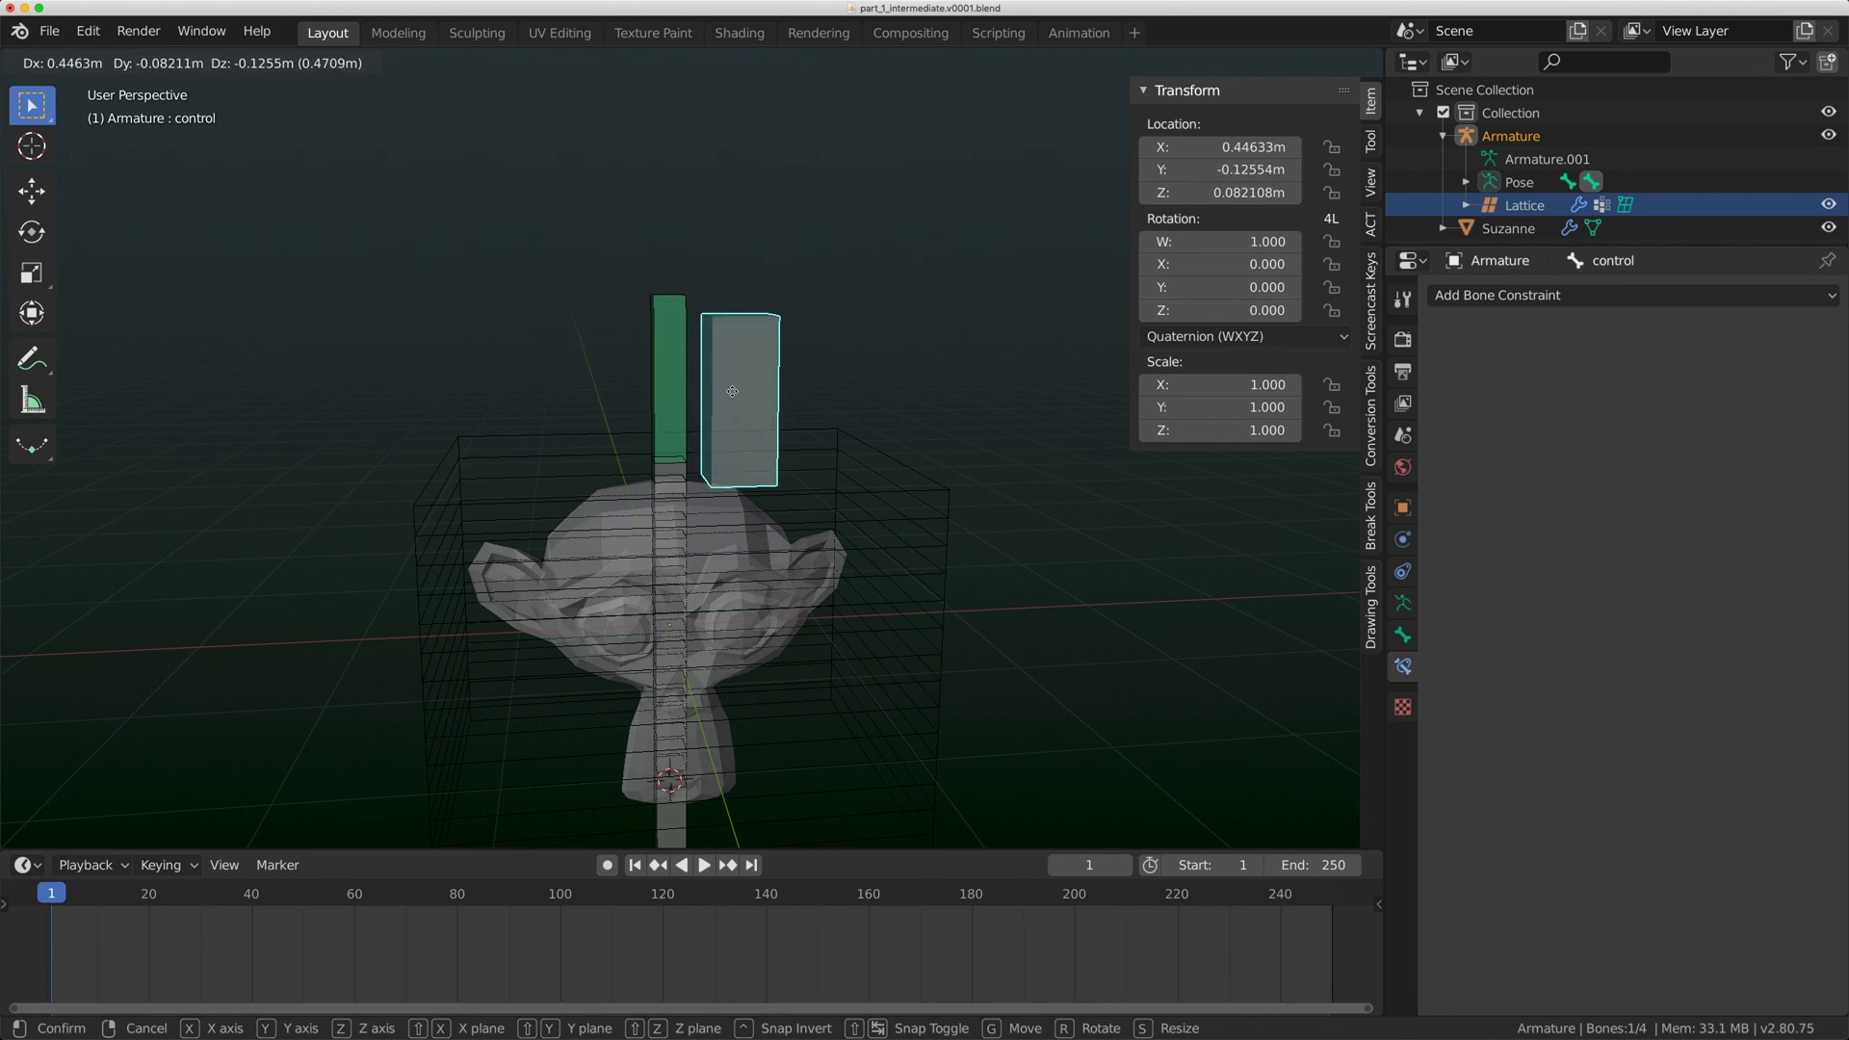
pyautogui.press('Escape')
pyautogui.scroll(5, 750, 272)
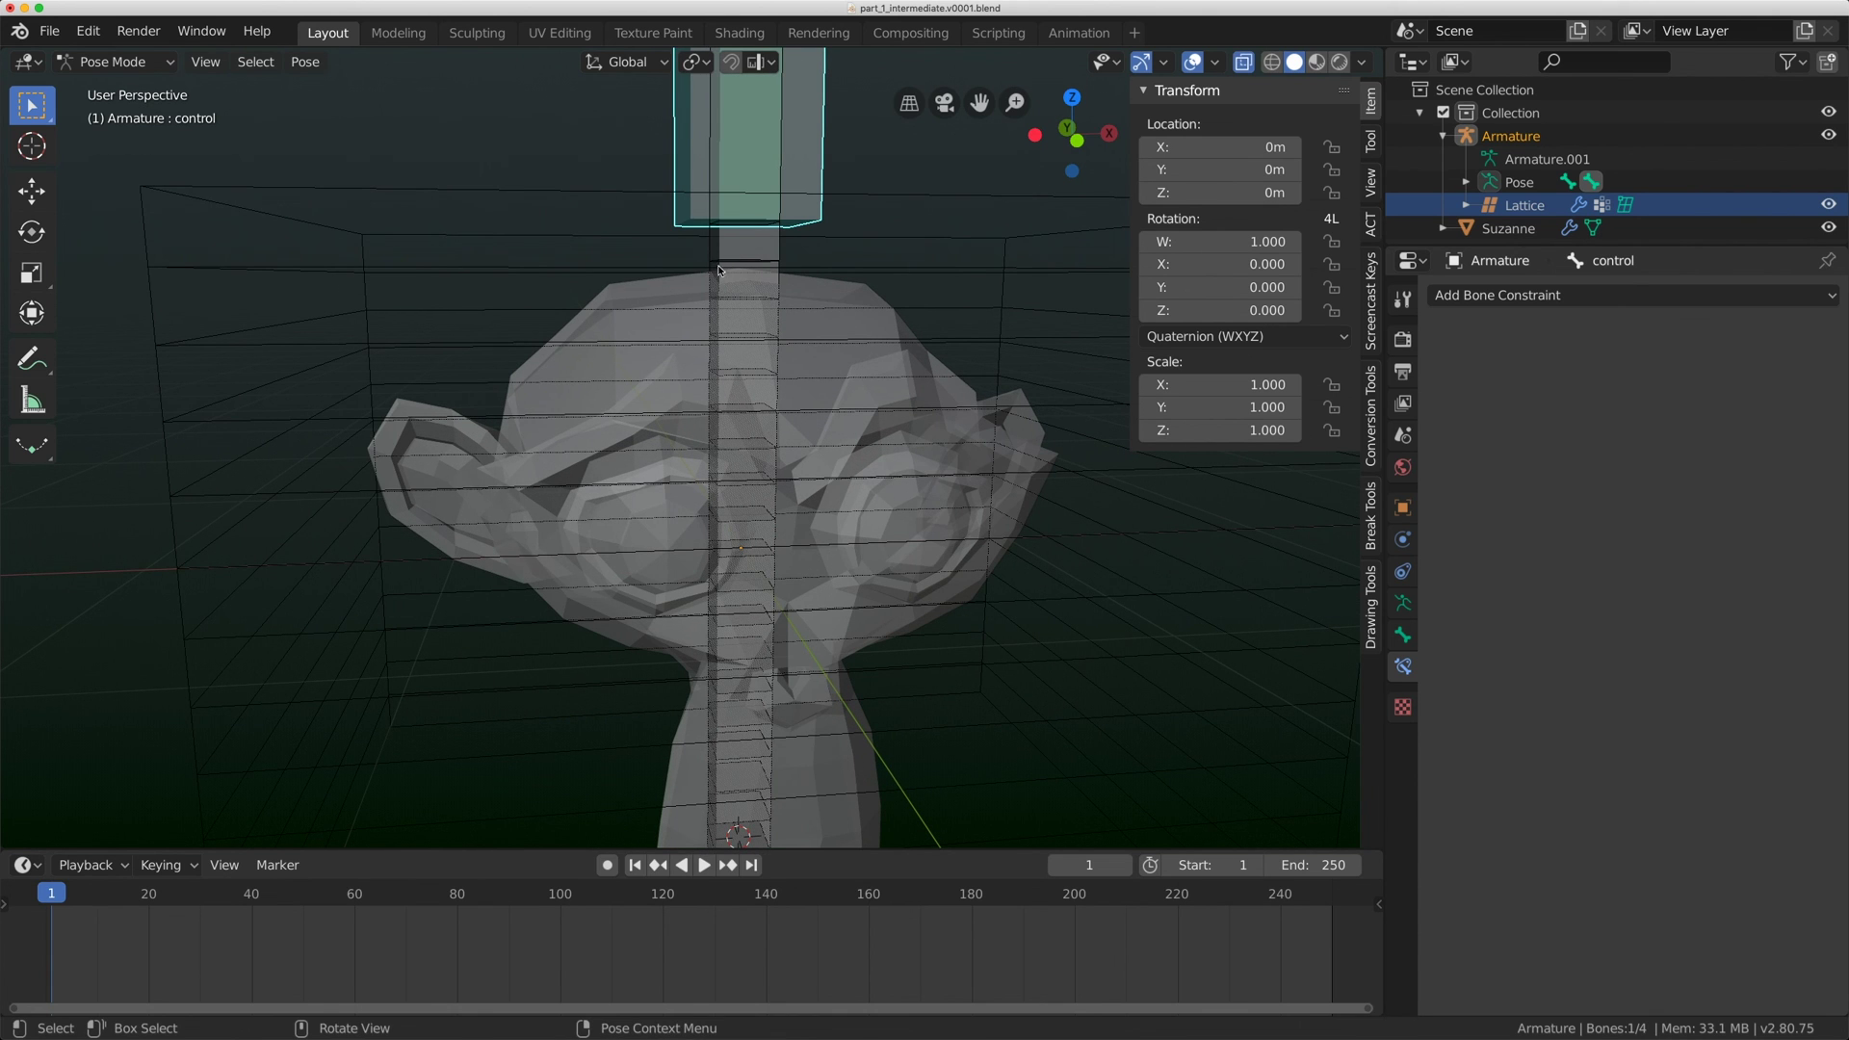
# Add a Stretch To constraint to lattice_deform targeting the Armature's control bone.
pyautogui.click(719, 269)
pyautogui.click(1500, 298)
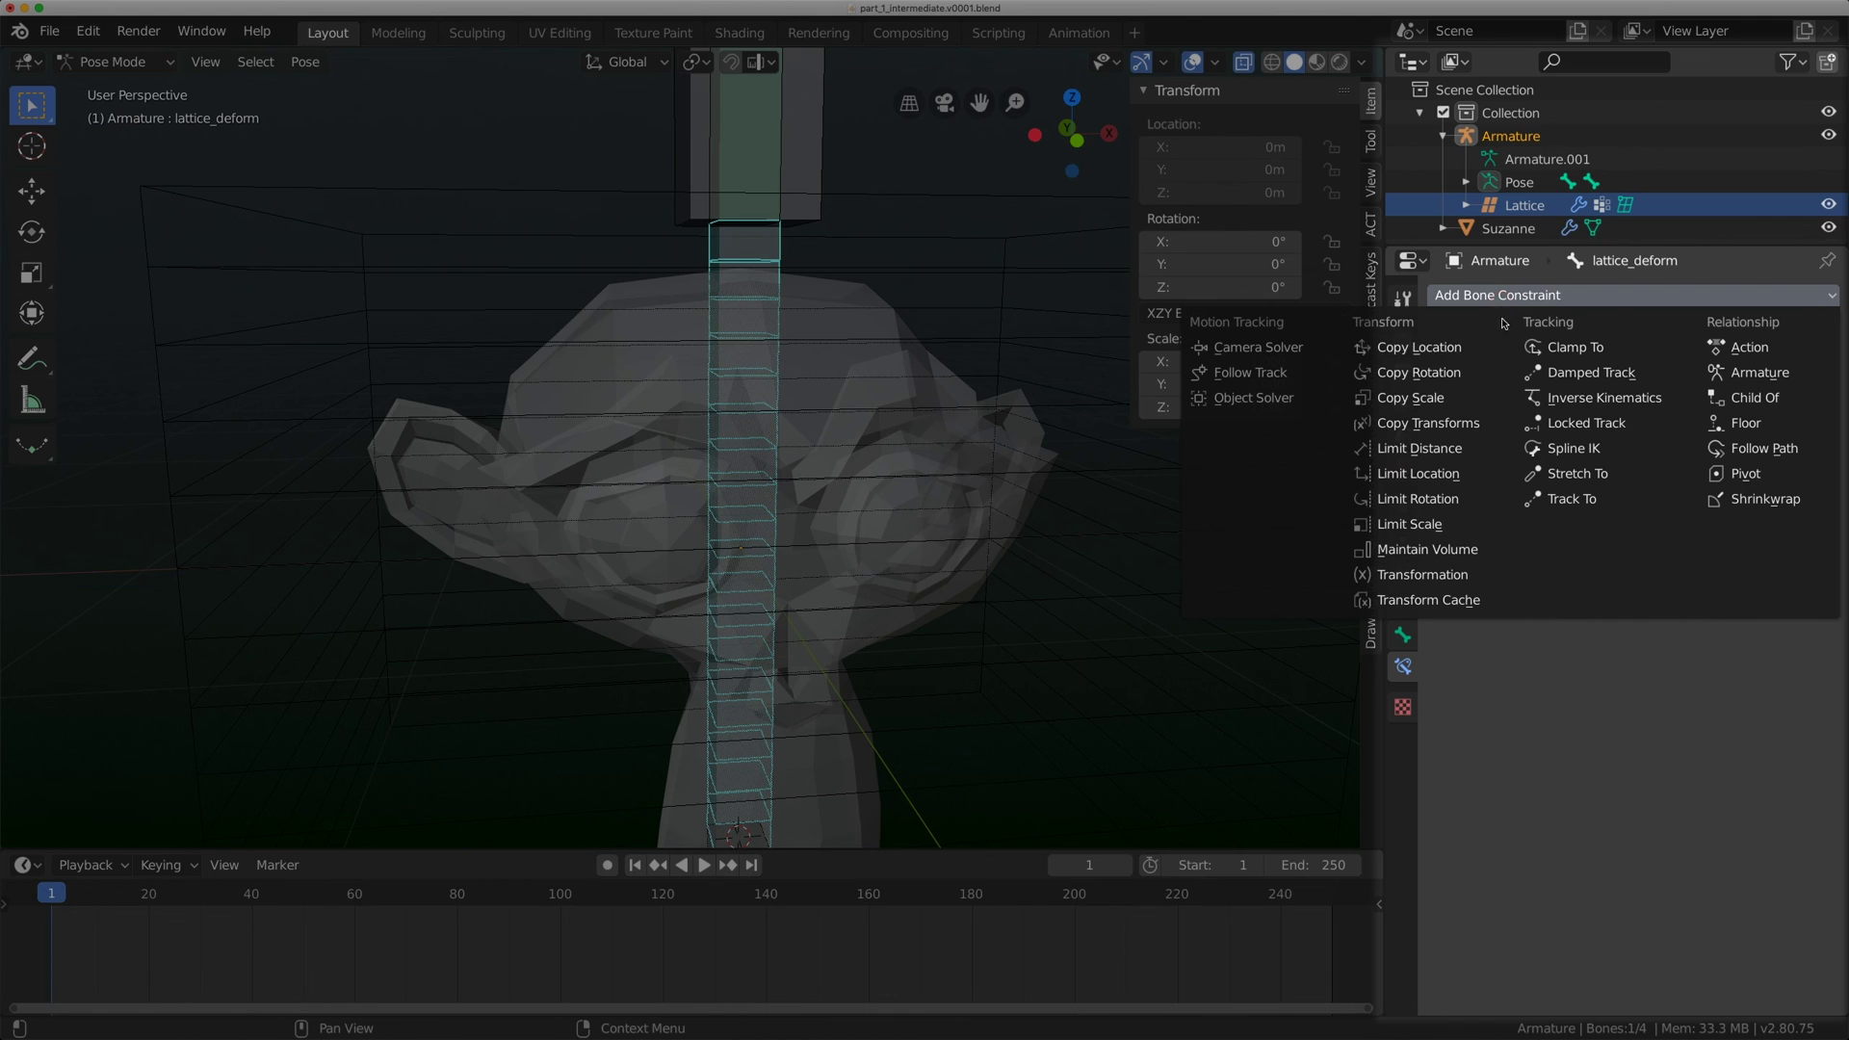
pyautogui.click(1575, 474)
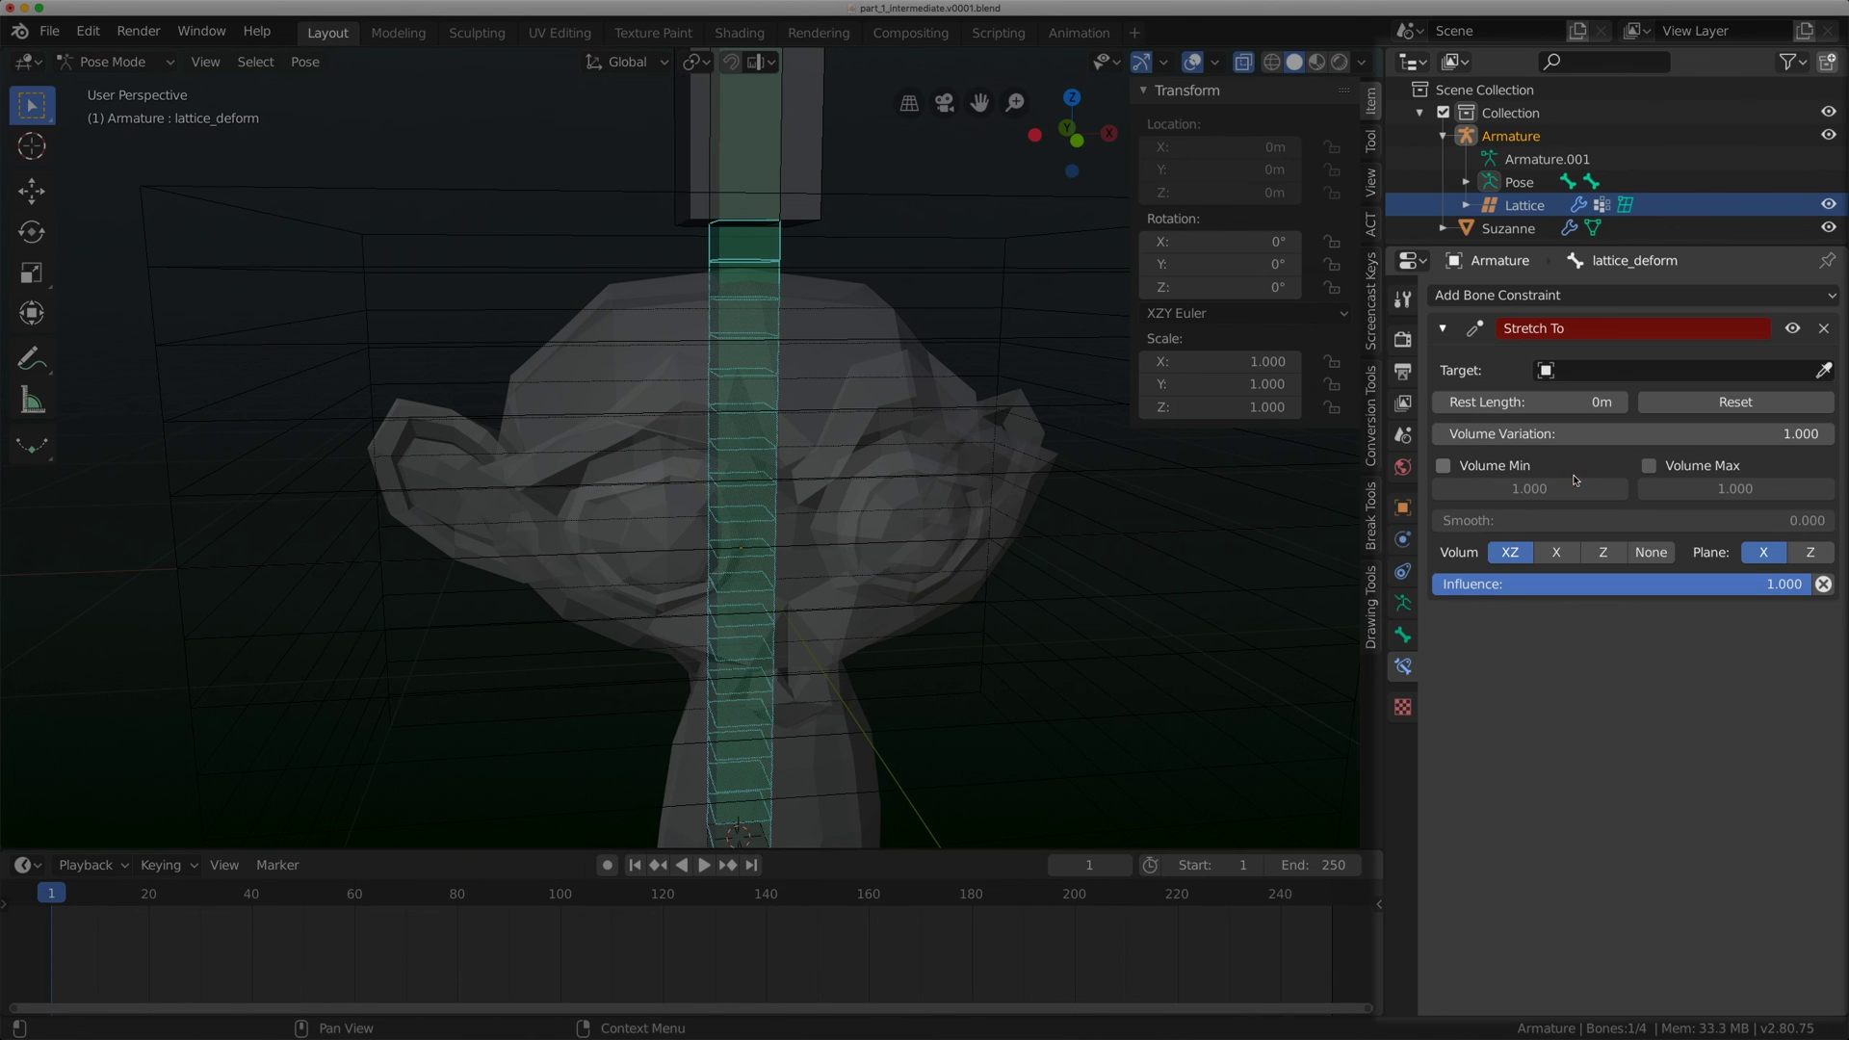
pyautogui.click(1579, 372)
pyautogui.click(1581, 403)
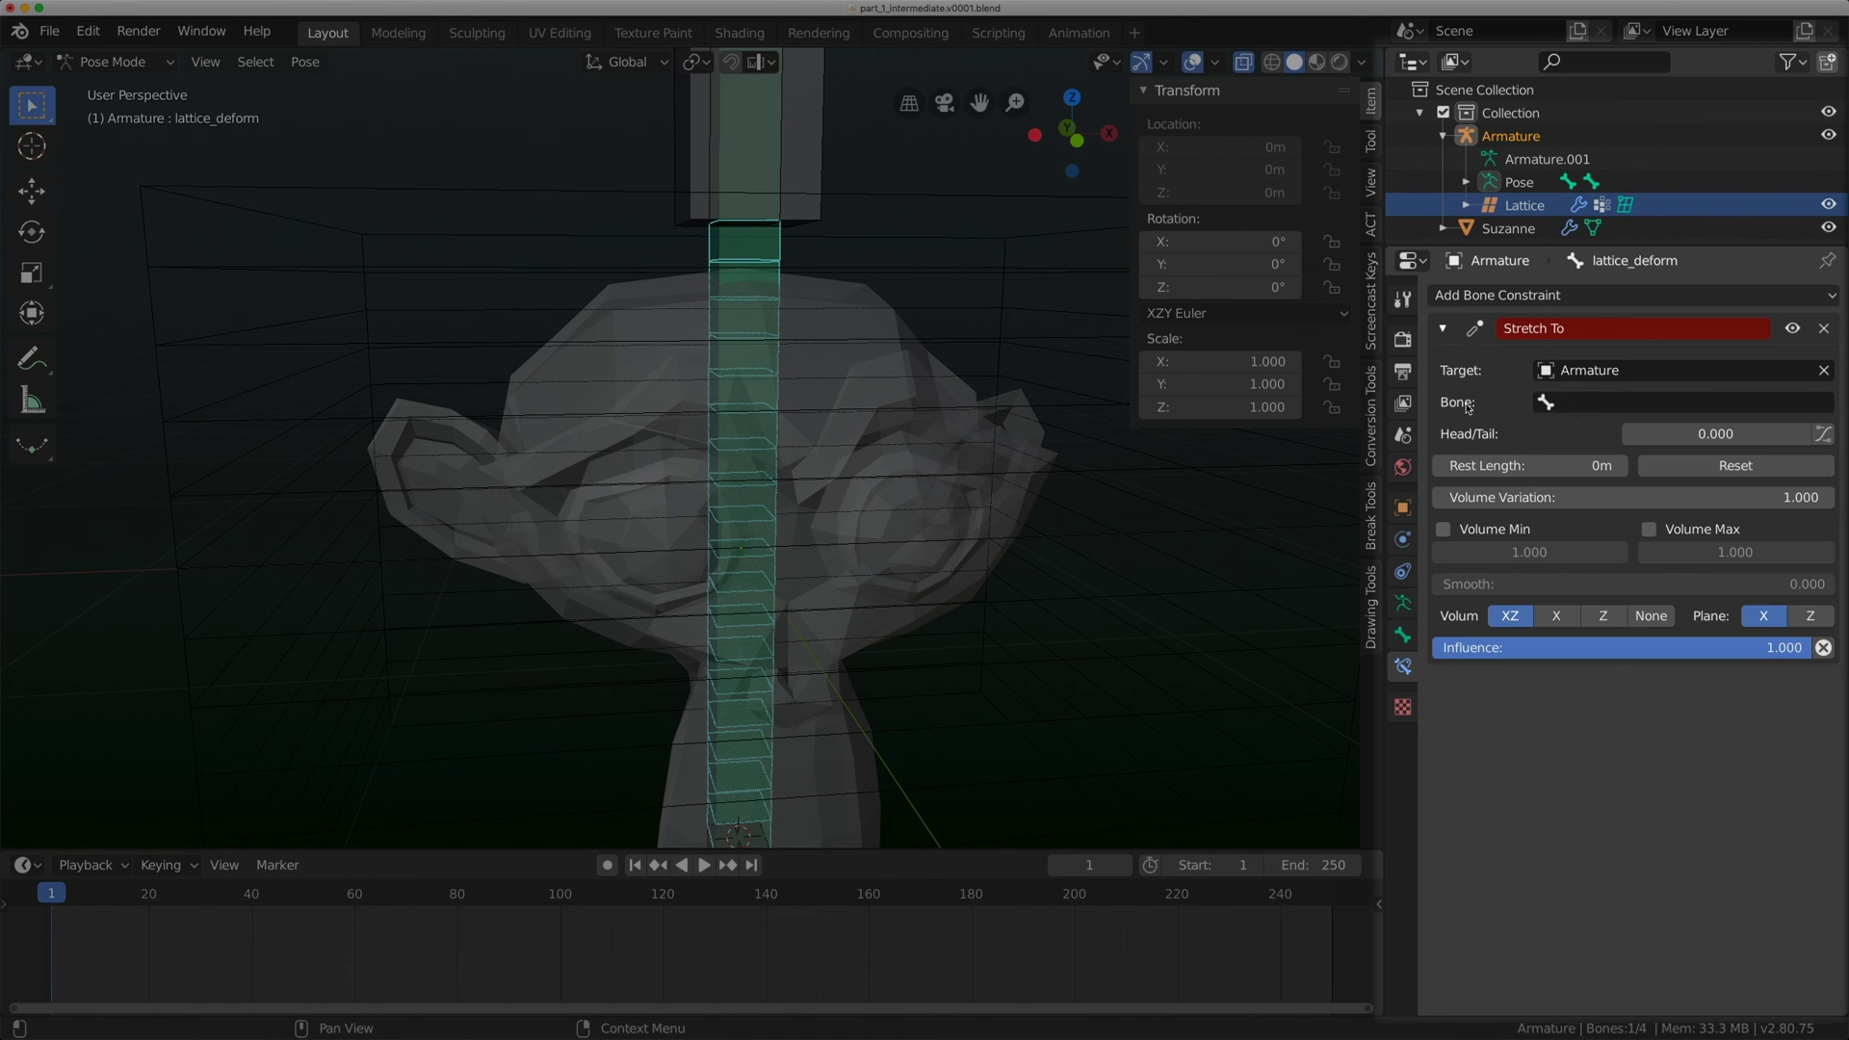
pyautogui.click(1585, 405)
pyautogui.click(1580, 435)
# Turn off X-ray, then move and rotate the control bone to watch Suzanne bend.
pyautogui.scroll(-5, 734, 297)
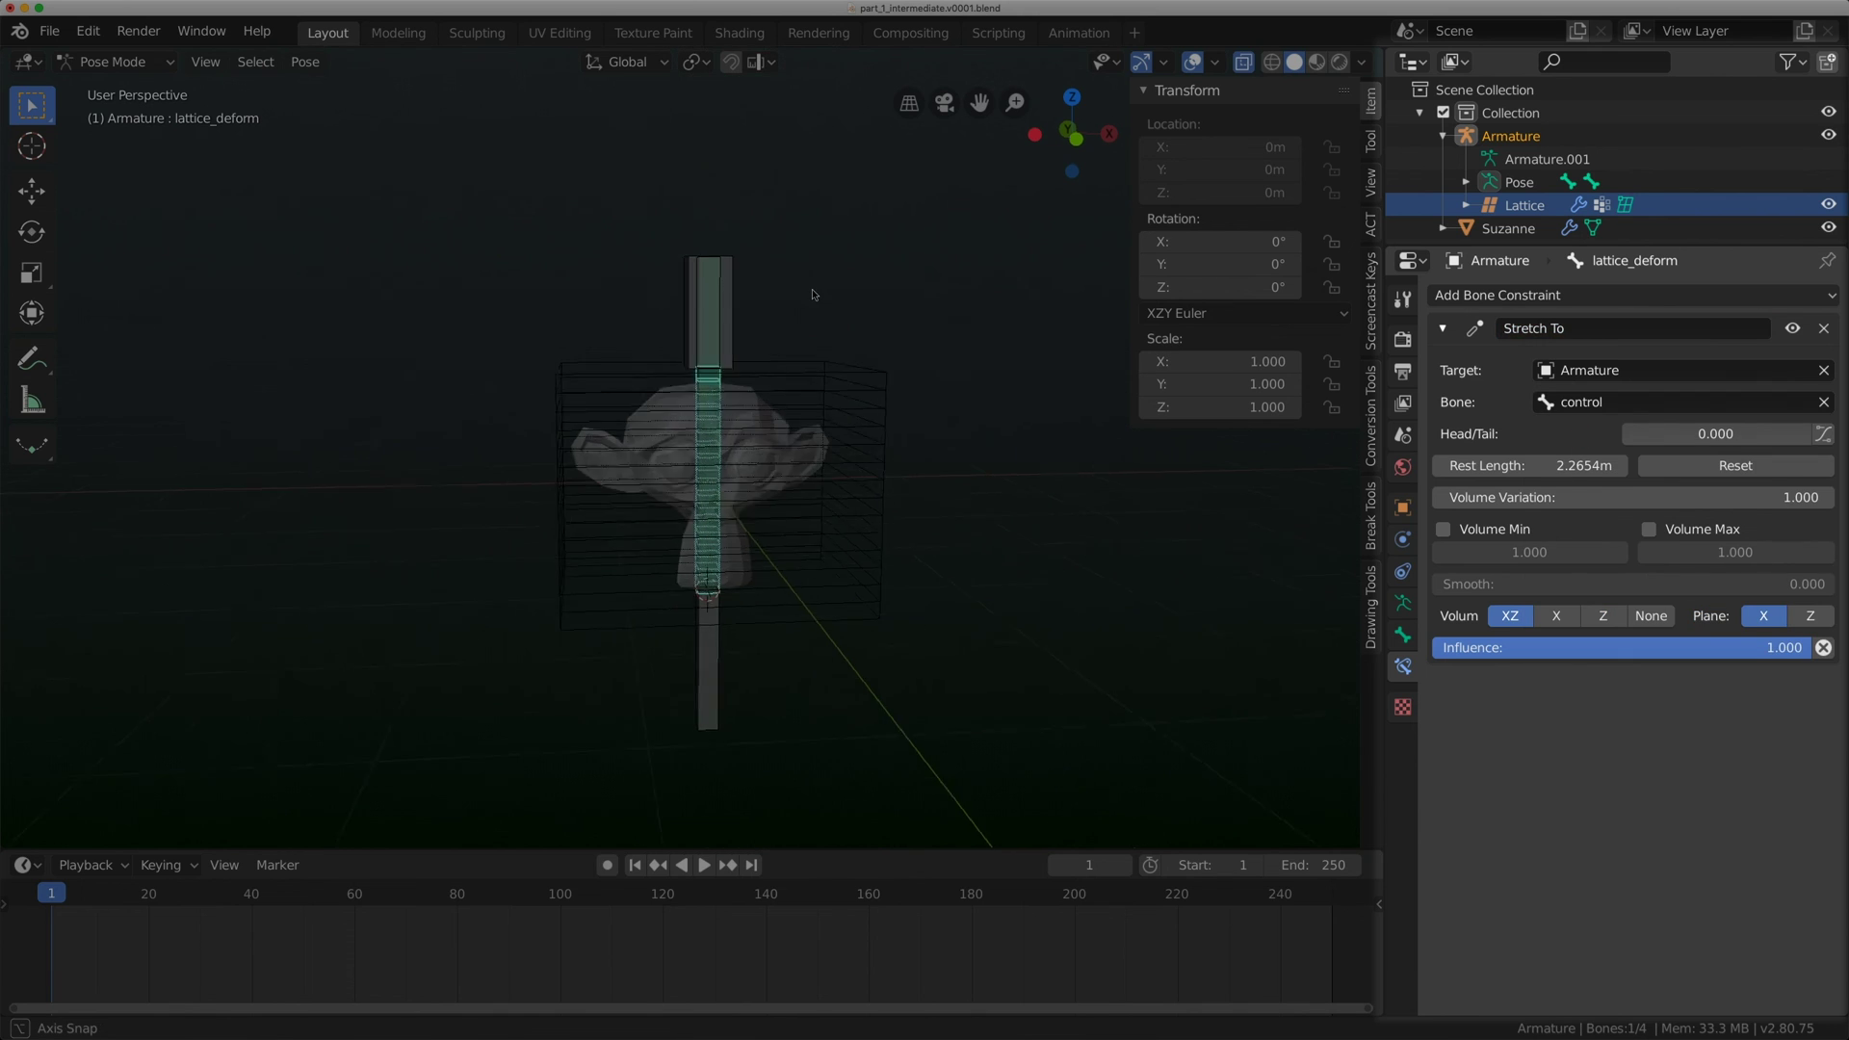
pyautogui.click(732, 297)
pyautogui.moveTo(732, 296); pyautogui.dragTo(766, 286, button='middle')
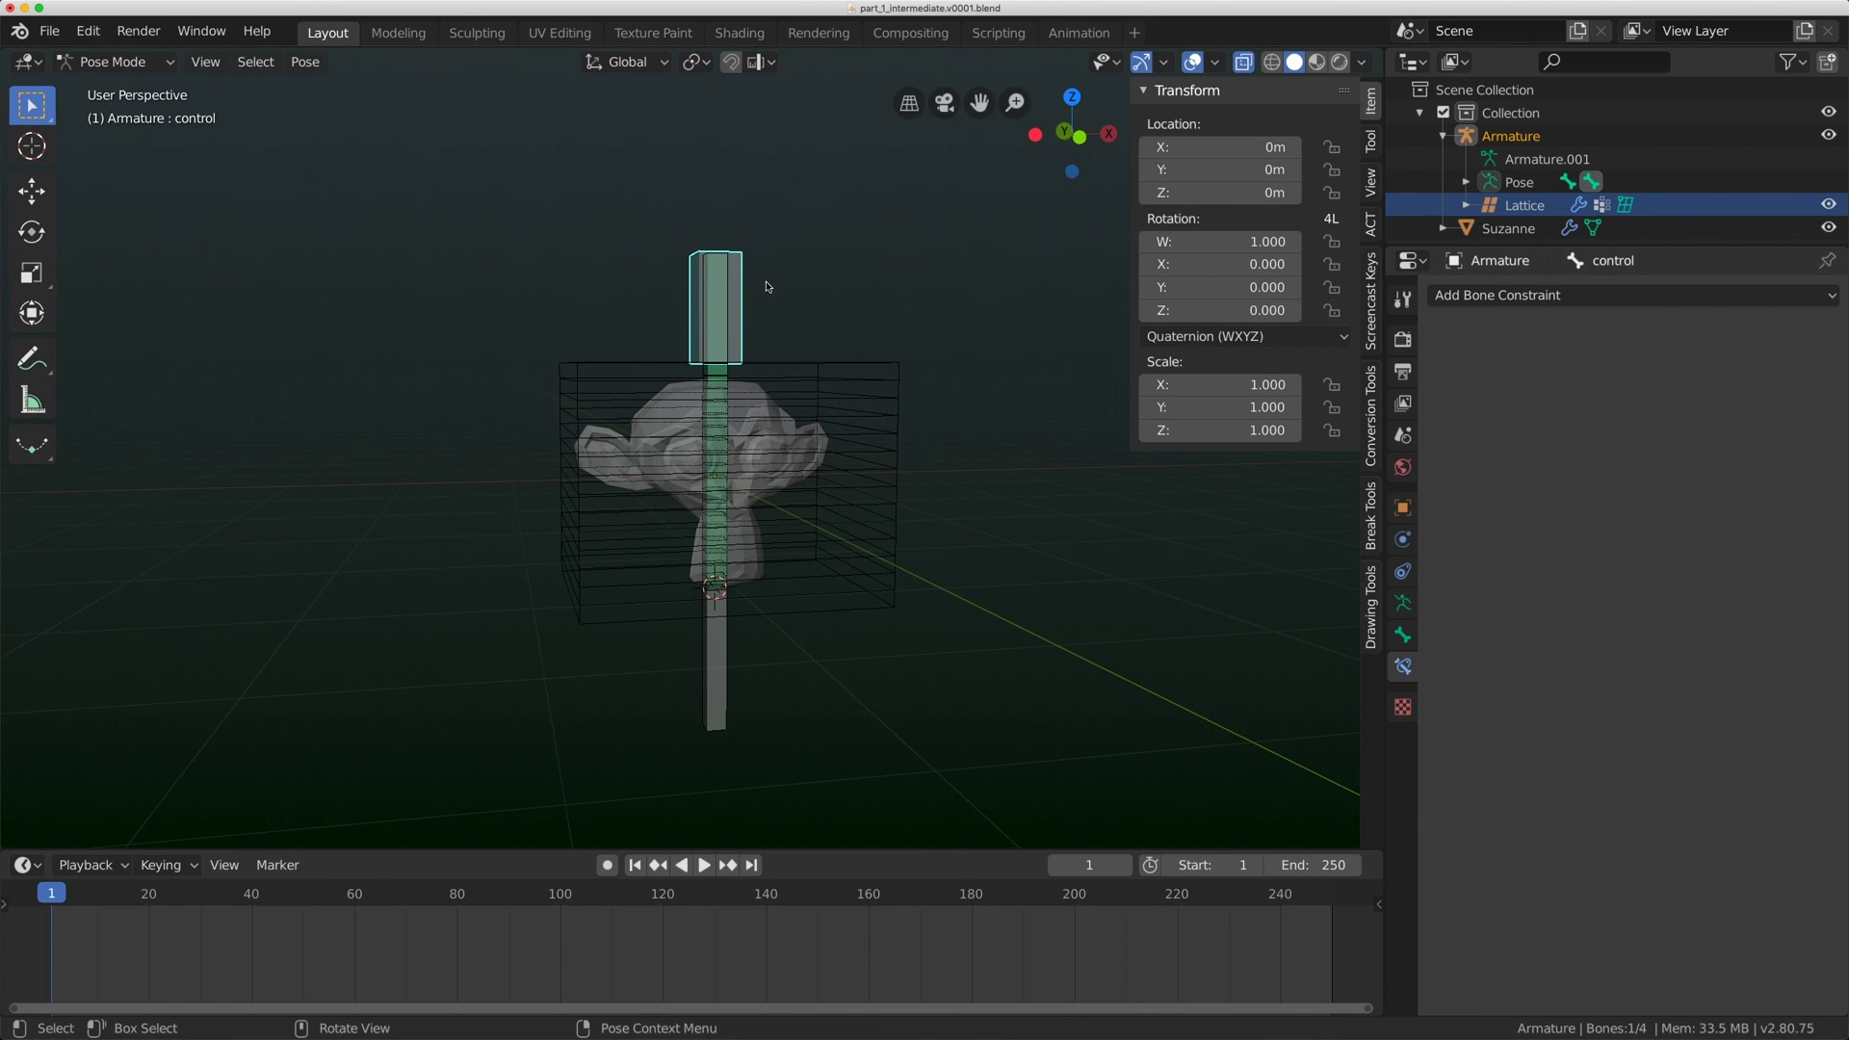
pyautogui.click(1246, 66)
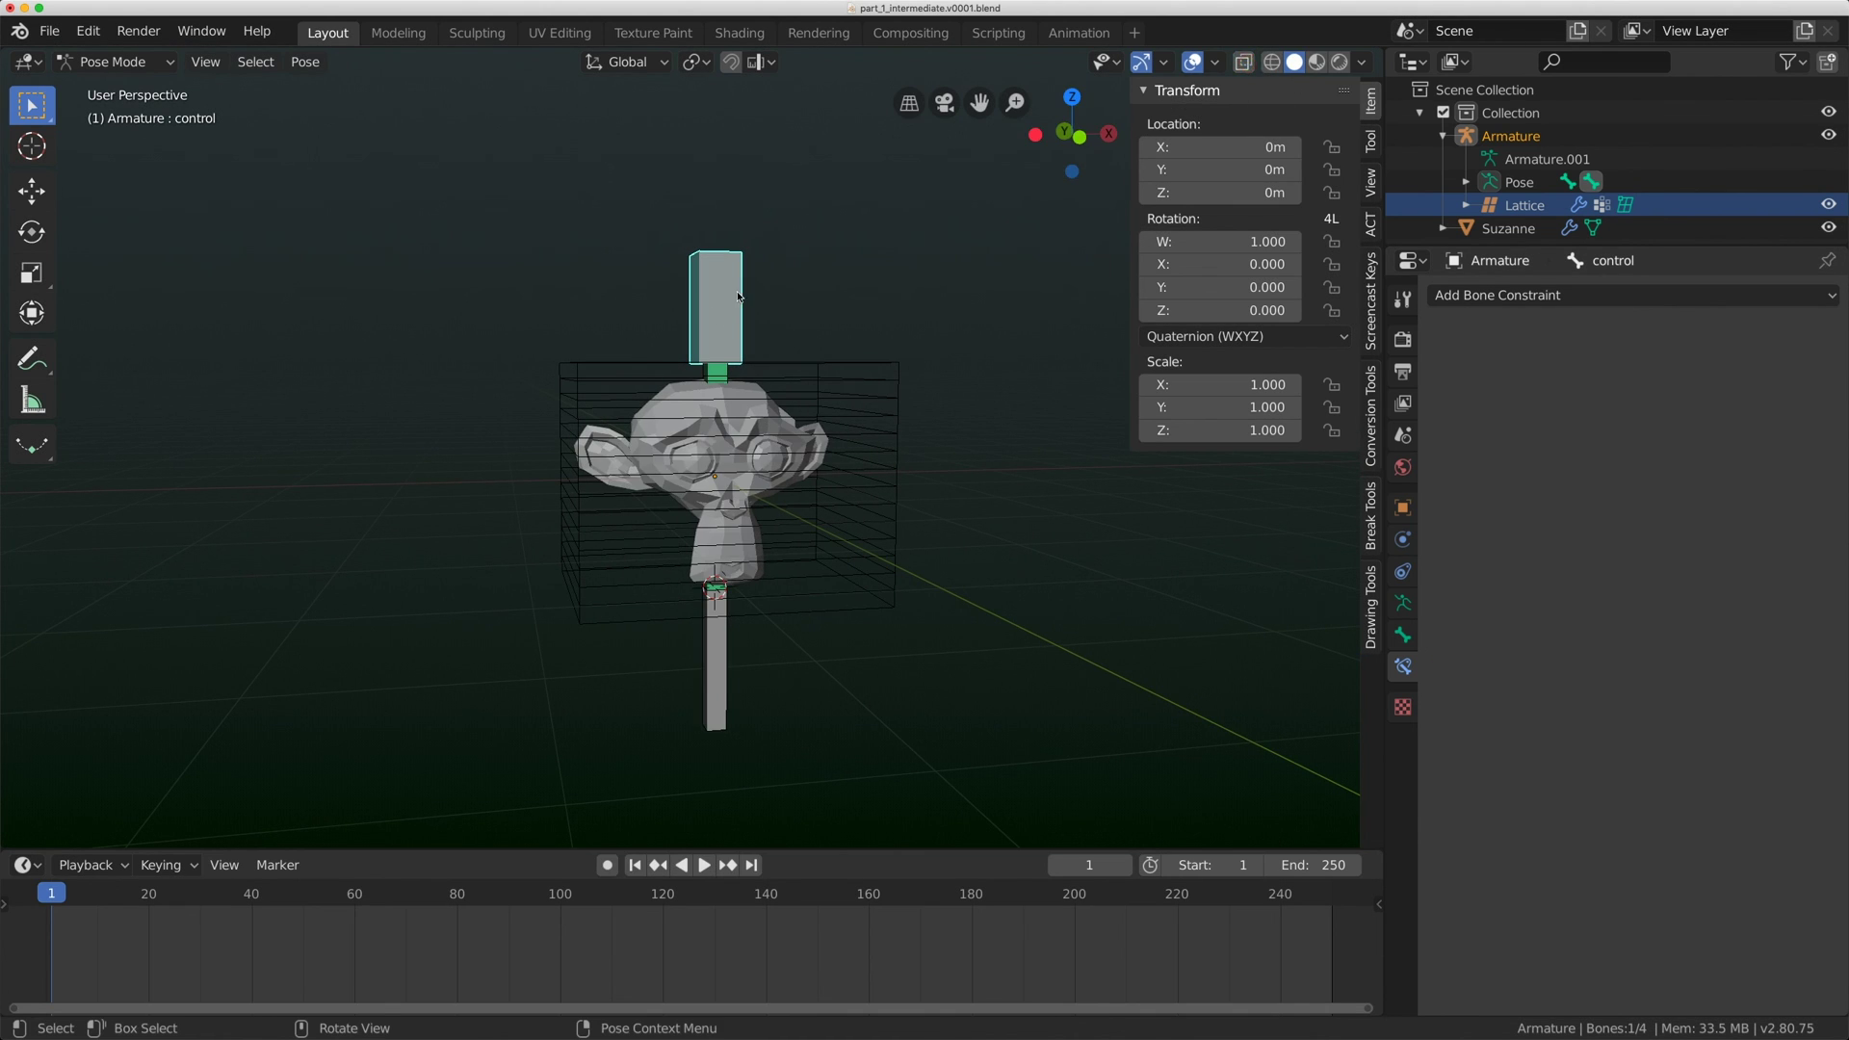
pyautogui.press('g')
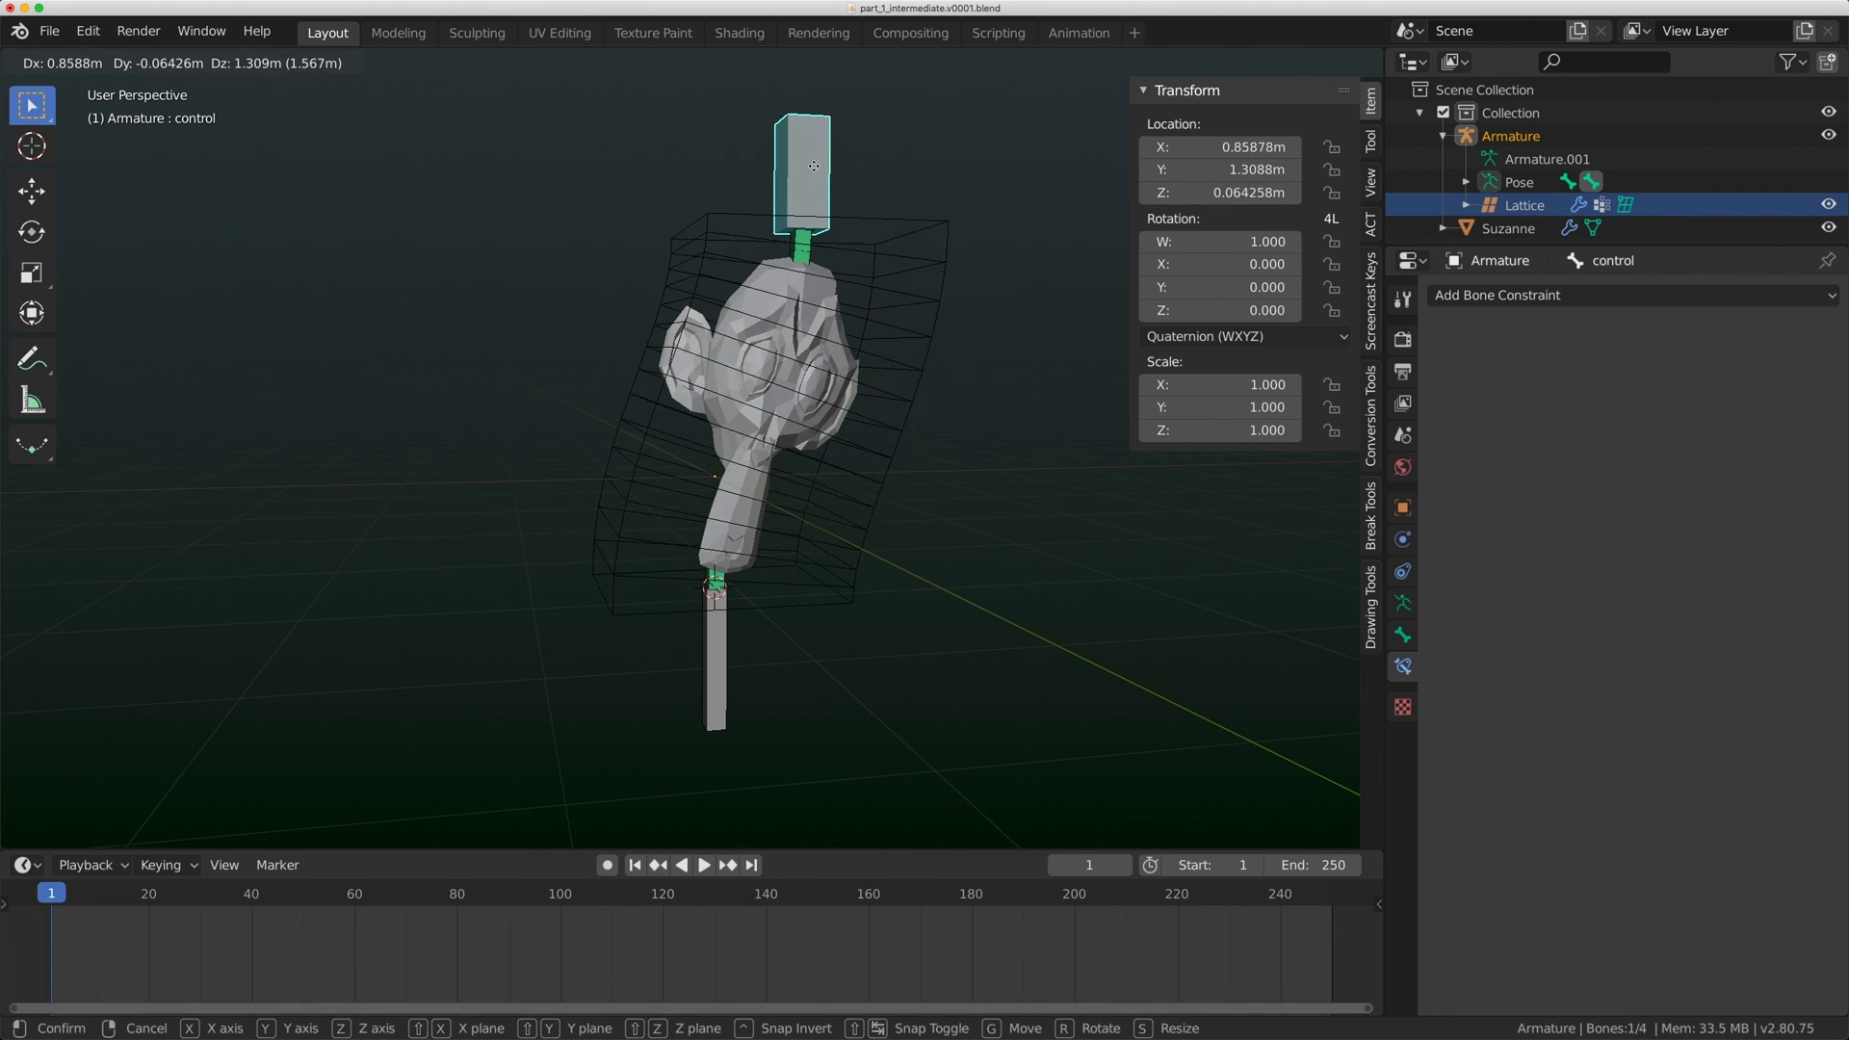
pyautogui.click(521, 156)
pyautogui.press('r')
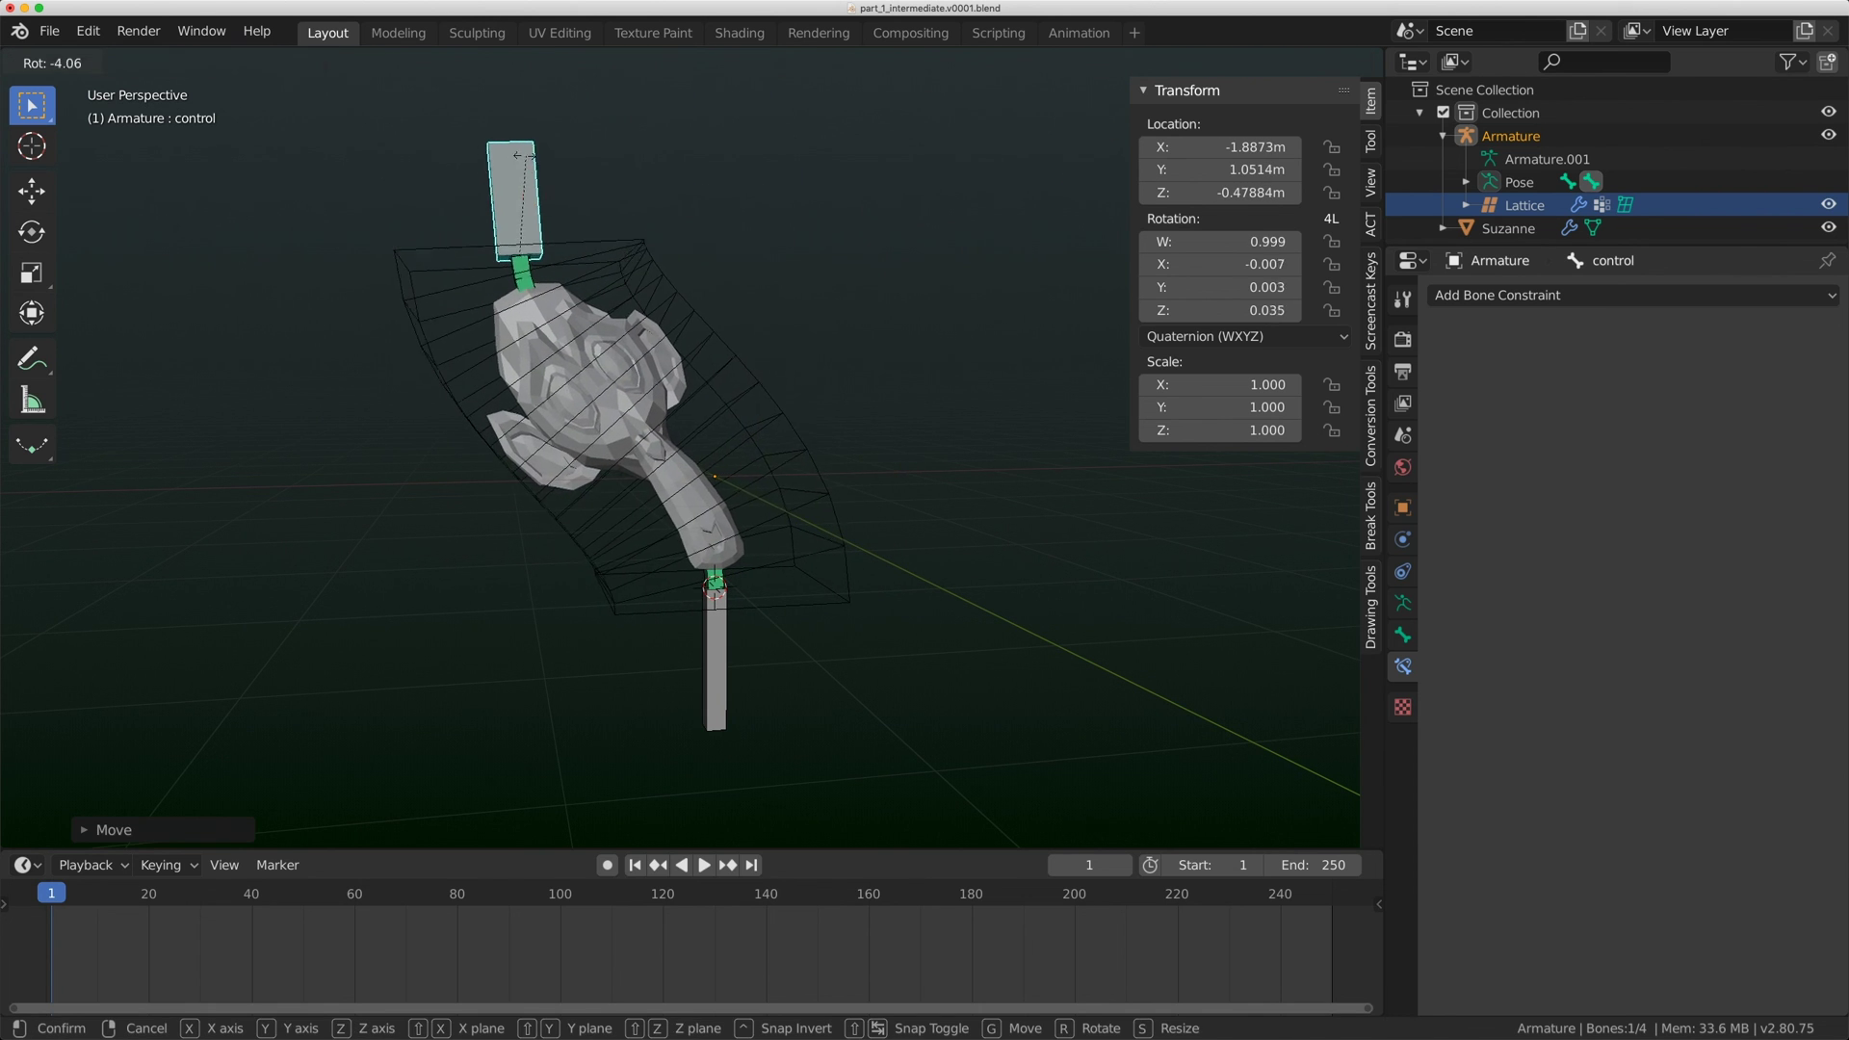
pyautogui.click(415, 380)
pyautogui.press('g')
pyautogui.click(383, 407)
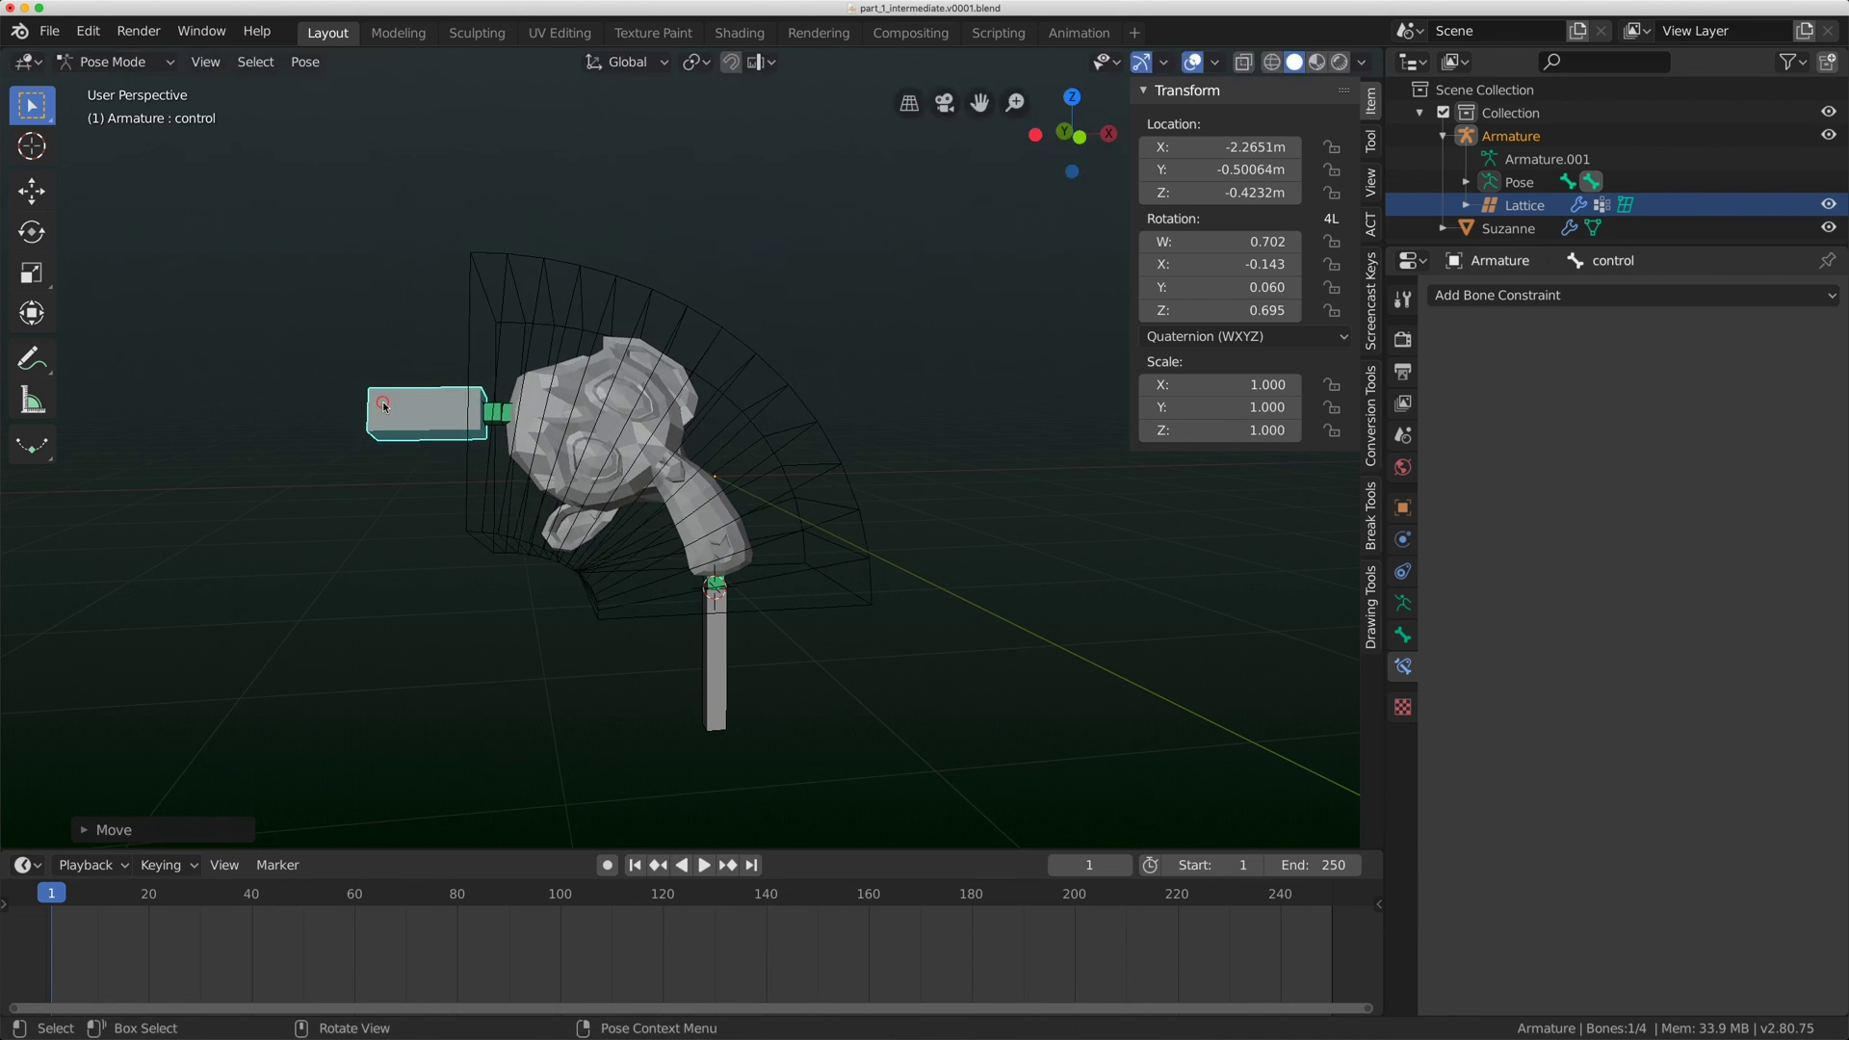
pyautogui.press('g')
pyautogui.click(408, 359)
# Test-move the lower lattice_deform.002 bone several times.
pyautogui.click(714, 672)
pyautogui.press('g')
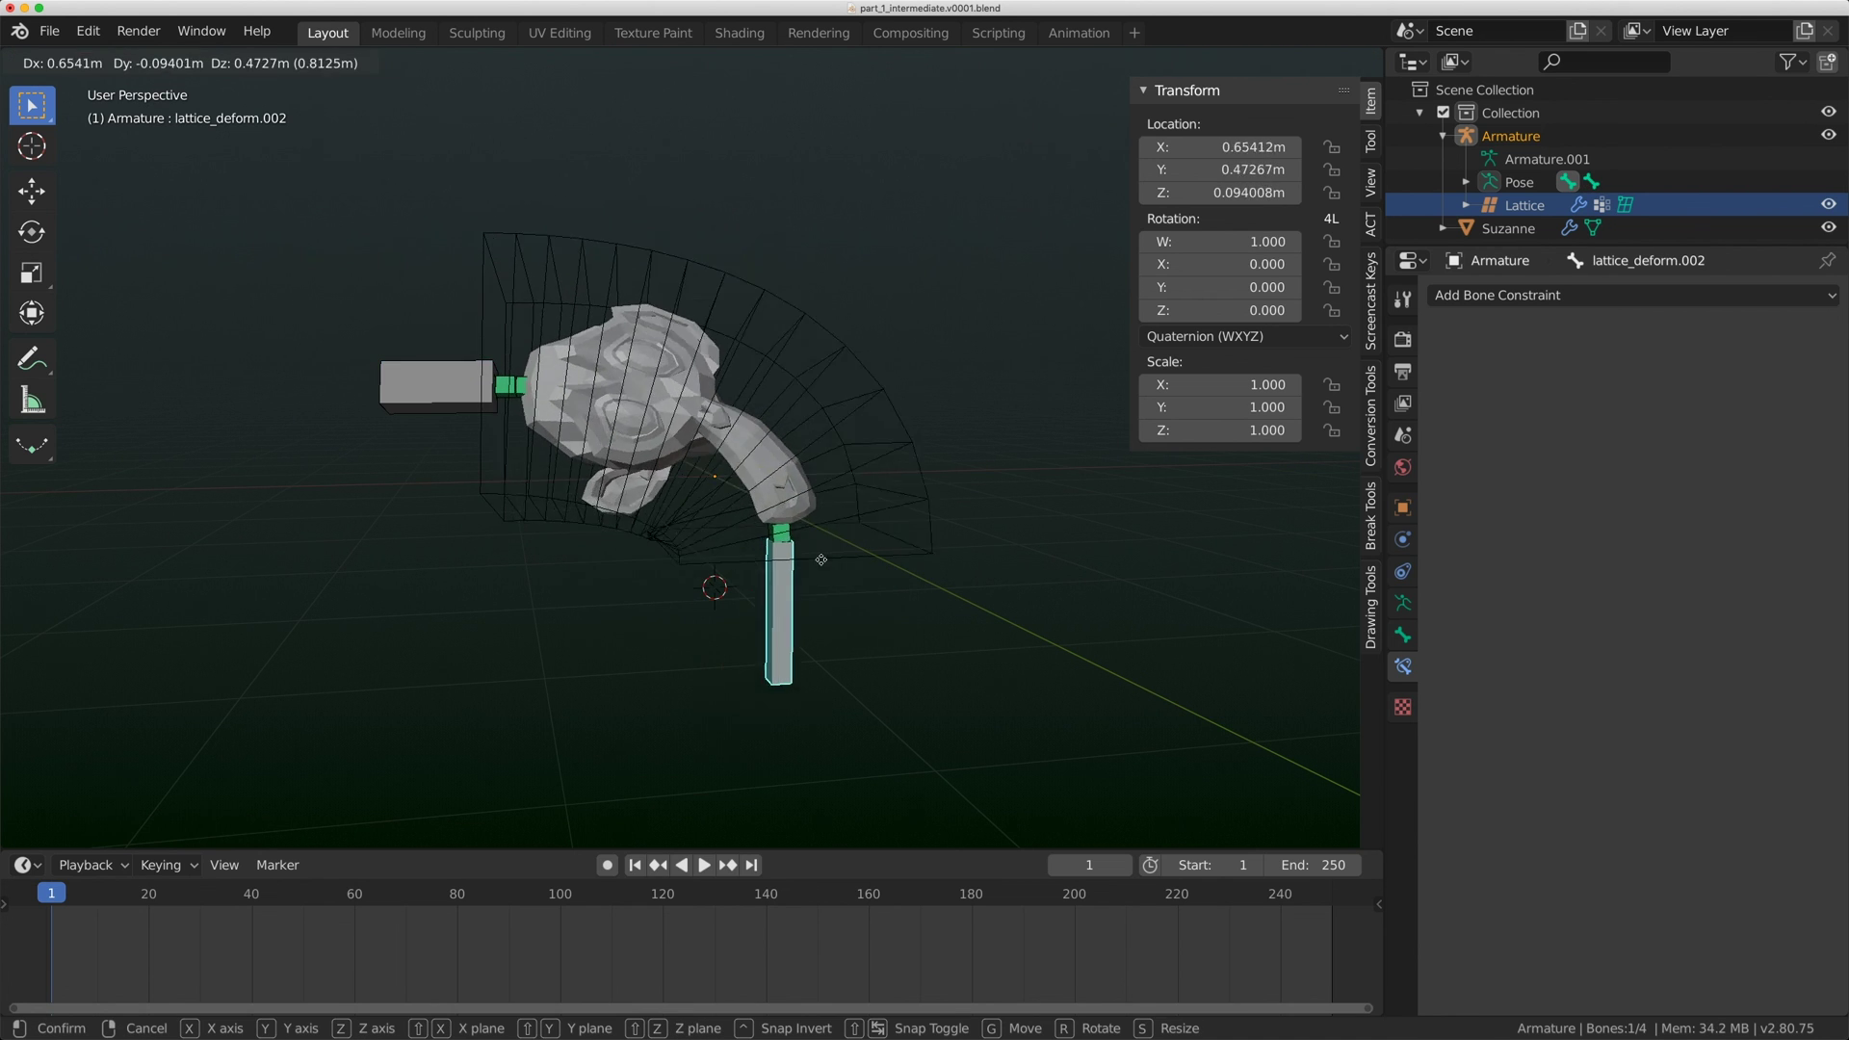
pyautogui.click(710, 594)
pyautogui.hotkey('ctrl', 'z')
pyautogui.hotkey('ctrl', 'z')
pyautogui.hotkey('ctrl', 'z')
pyautogui.hotkey('ctrl', 'z')
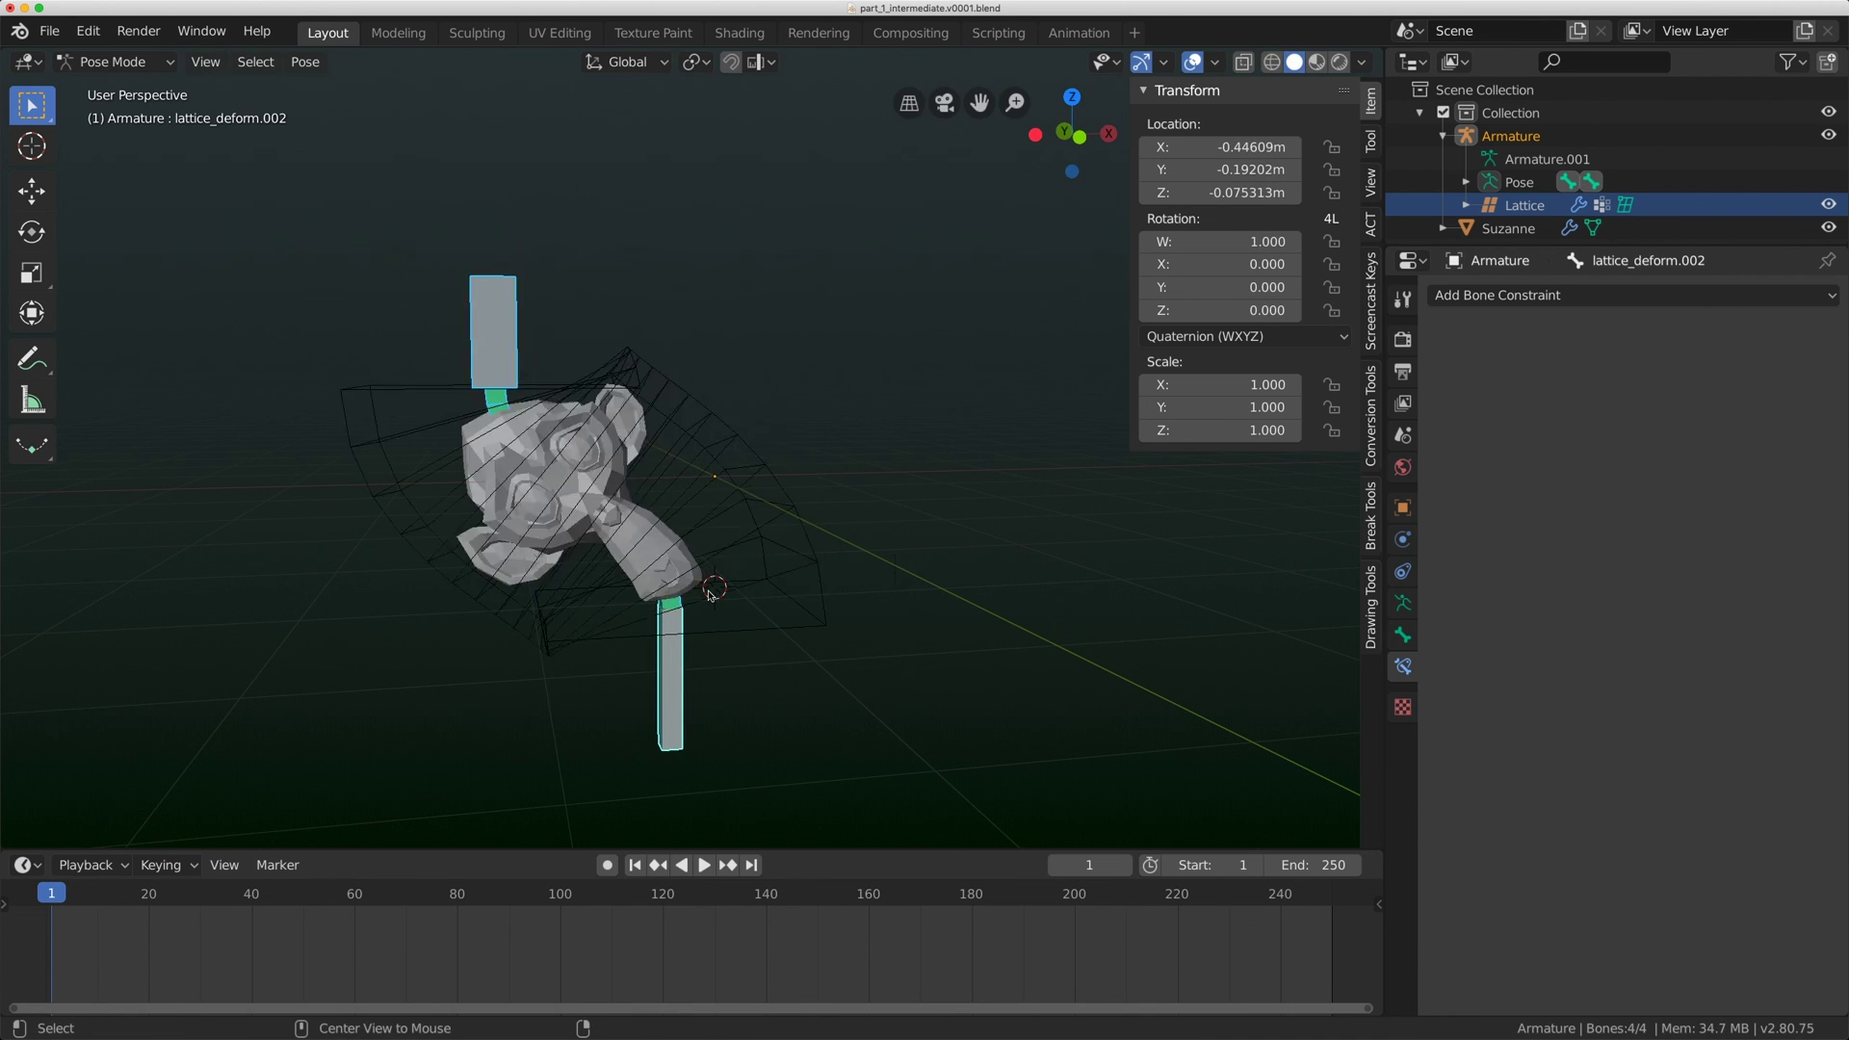
pyautogui.press('g')
pyautogui.click(738, 688)
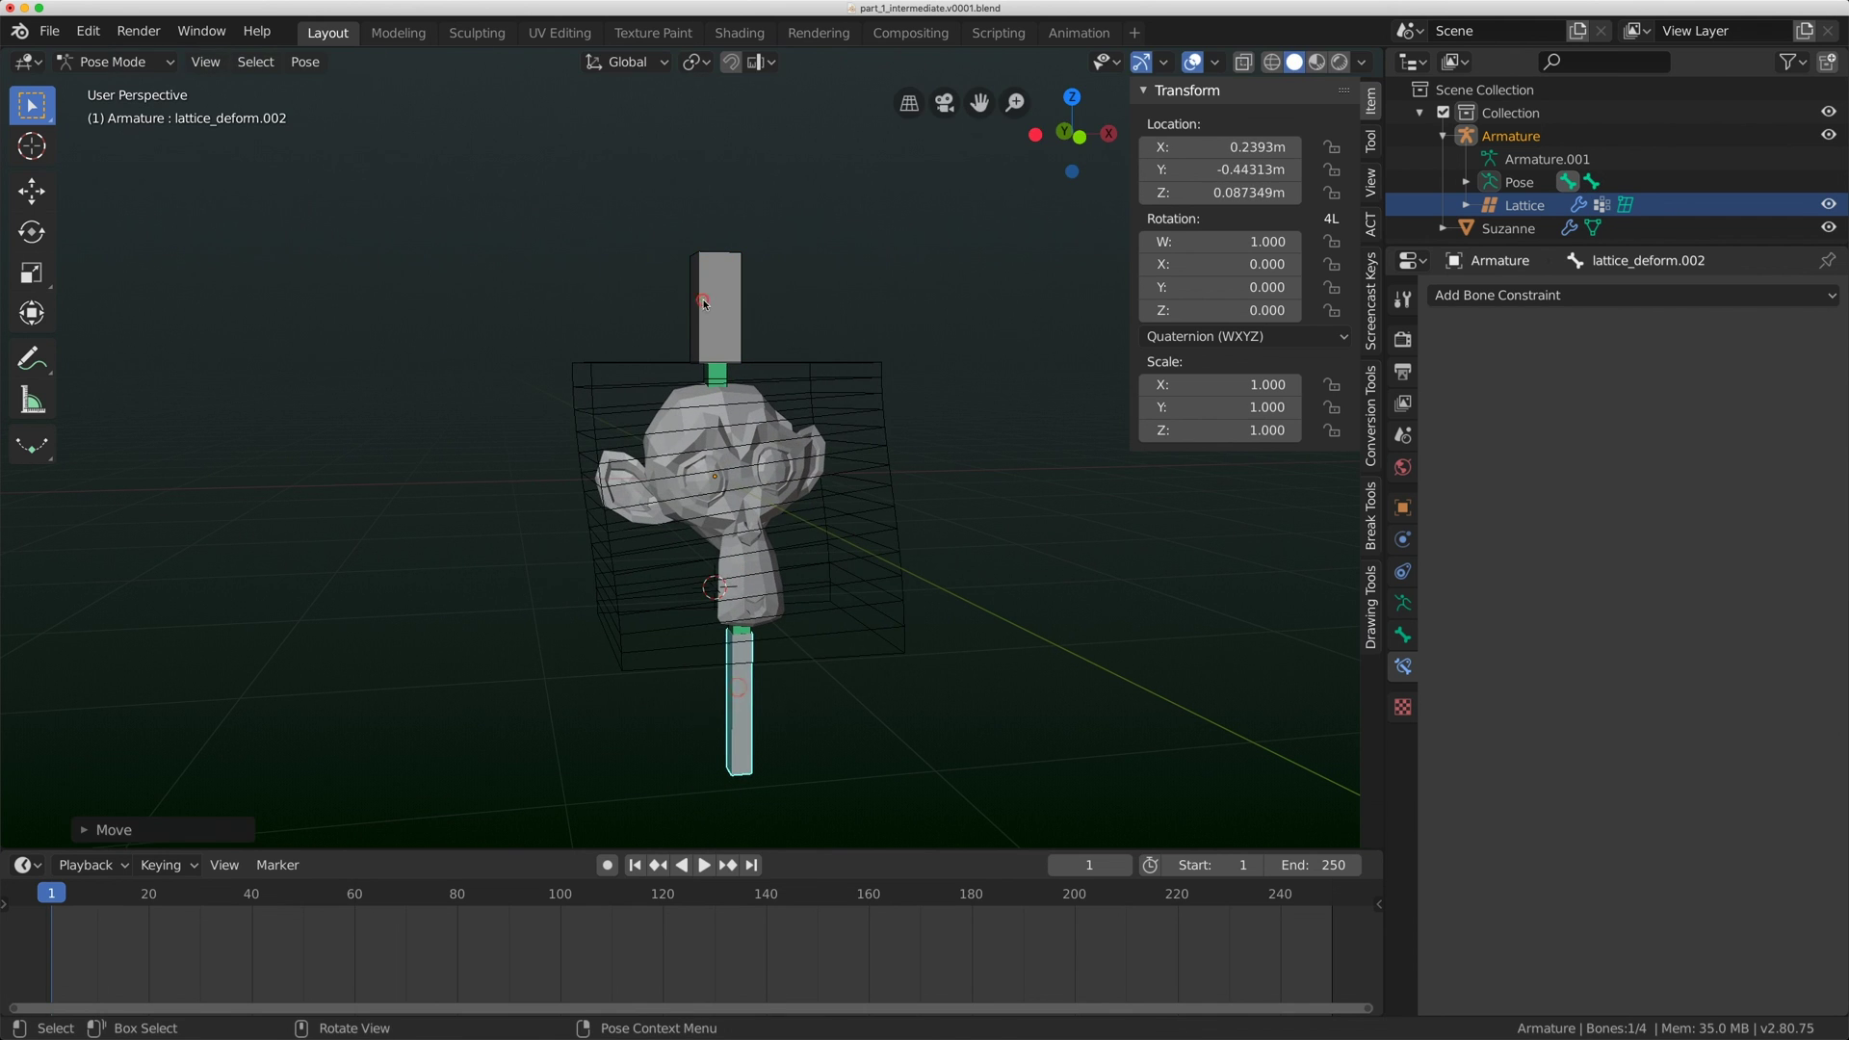
pyautogui.press('g')
pyautogui.click(747, 681)
pyautogui.press('g')
pyautogui.press('Escape')
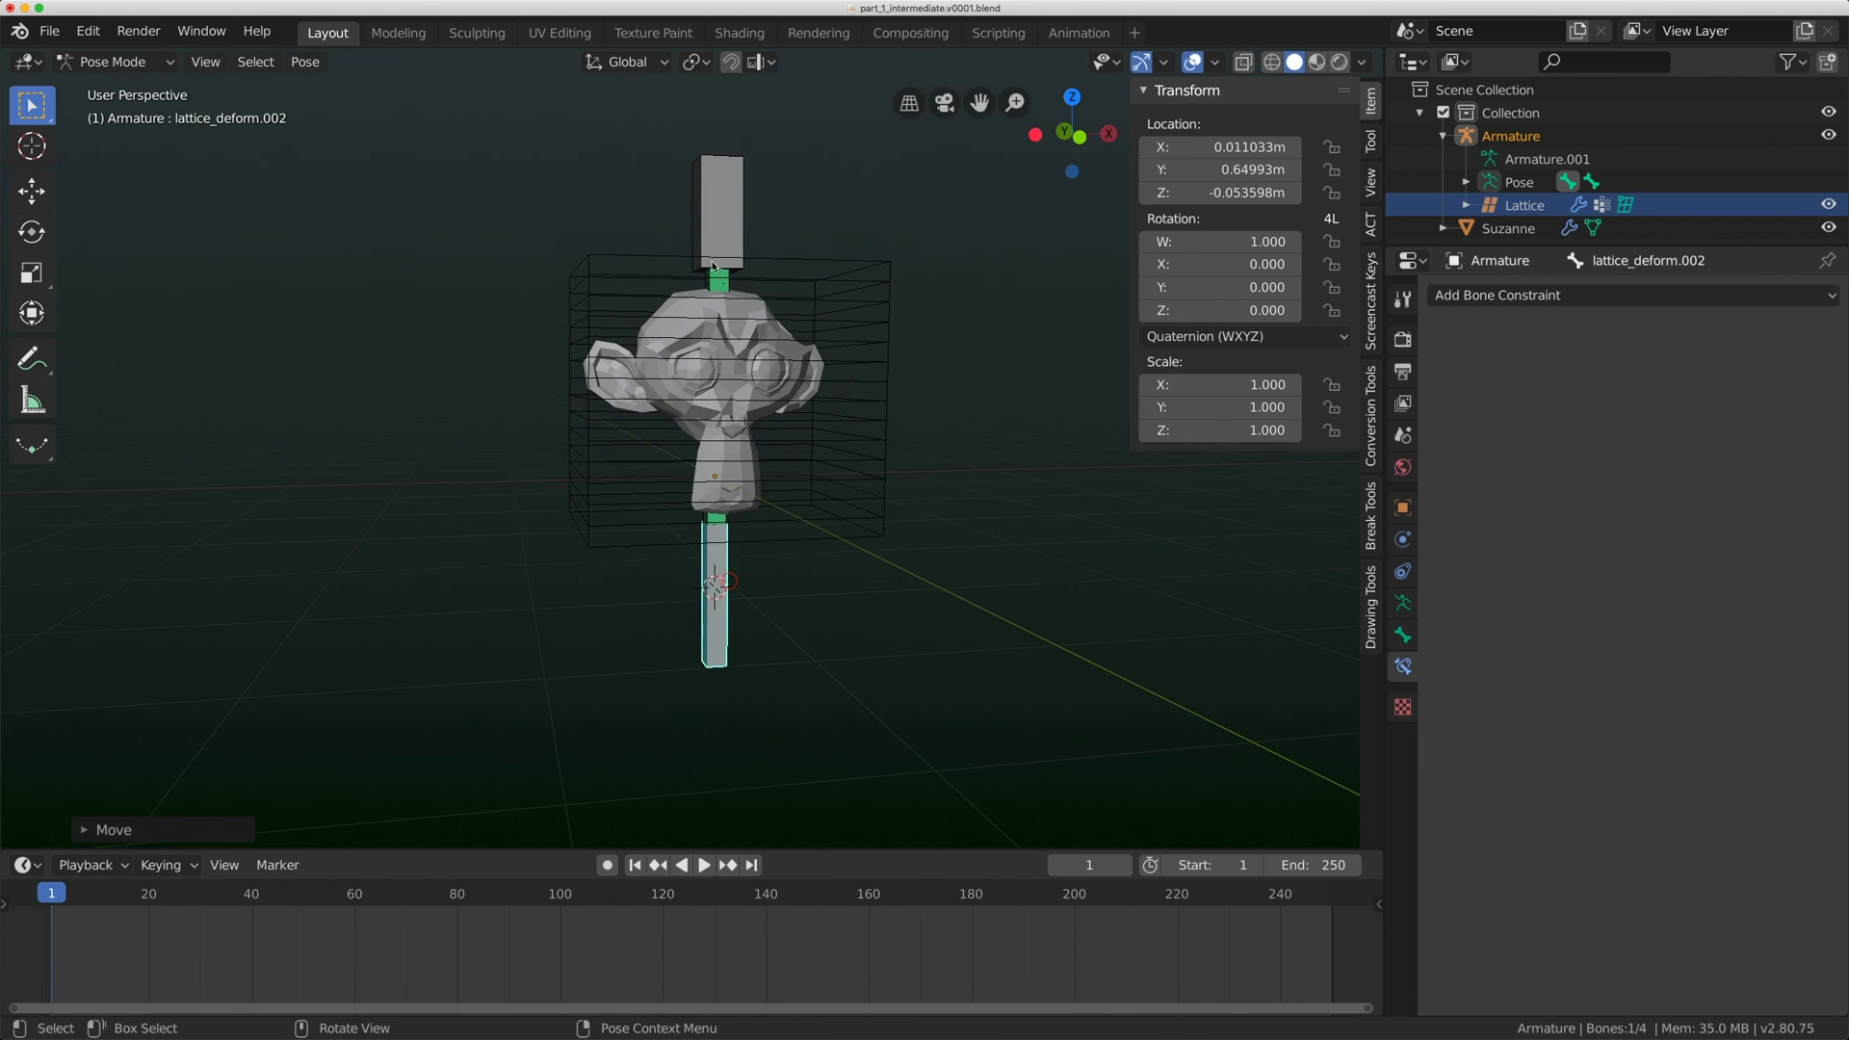
# Move the control bone and then all bones, and reset their positions with Alt+G.
pyautogui.click(718, 207)
pyautogui.press('g')
pyautogui.click(708, 164)
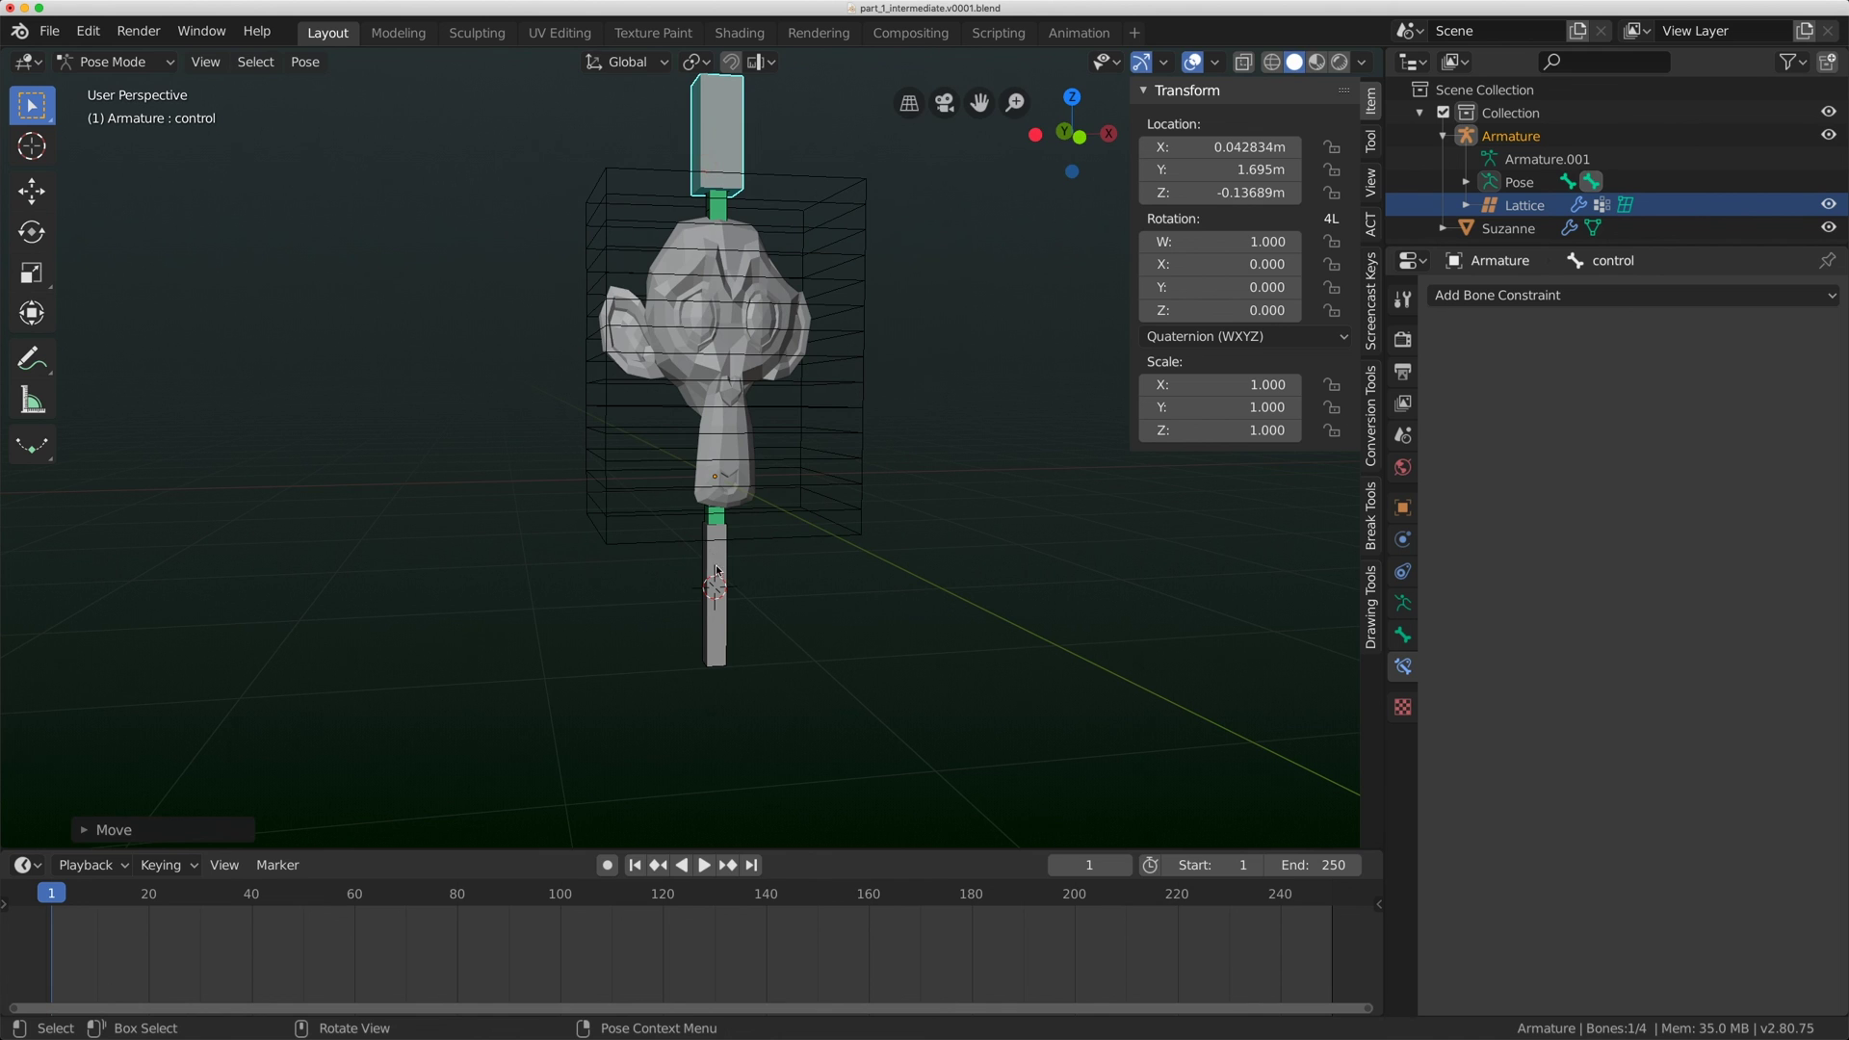
pyautogui.press('a')
pyautogui.press('g')
pyautogui.click(695, 568)
pyautogui.hotkey('alt', 'g')
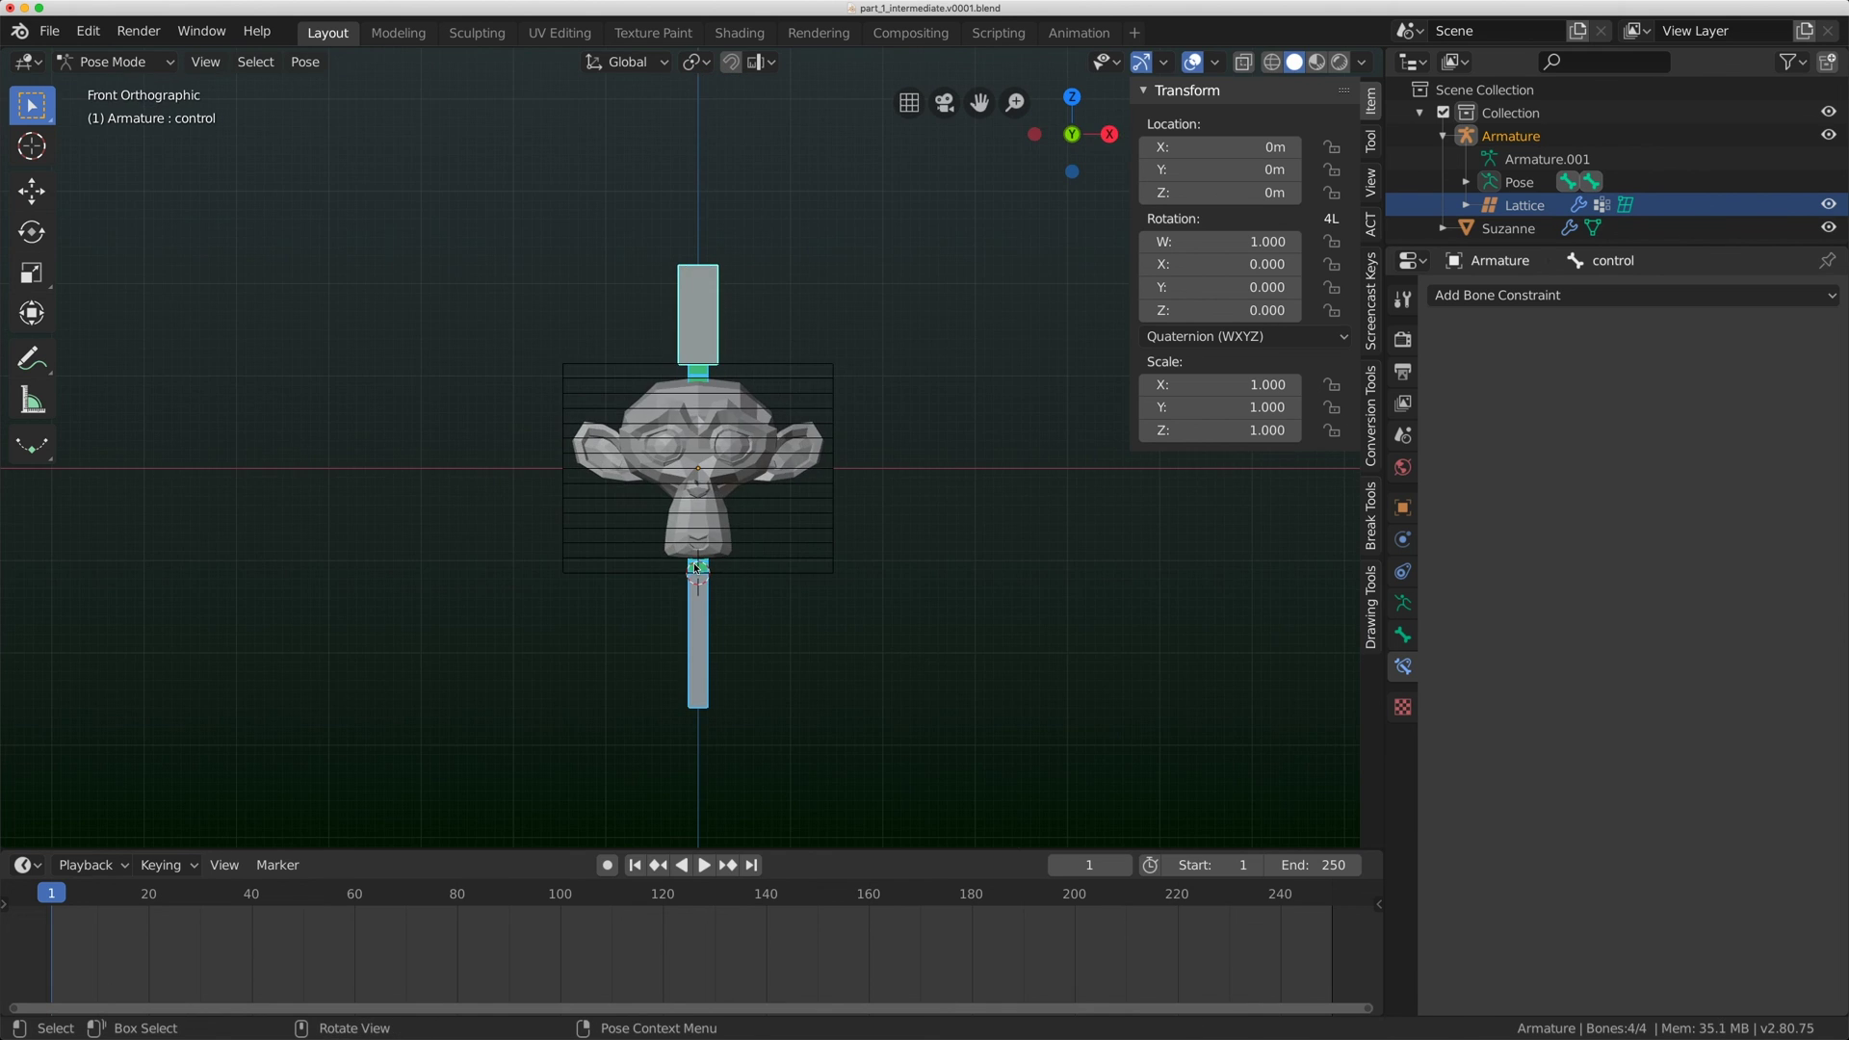
pyautogui.moveTo(695, 568); pyautogui.dragTo(963, 250, button='middle')
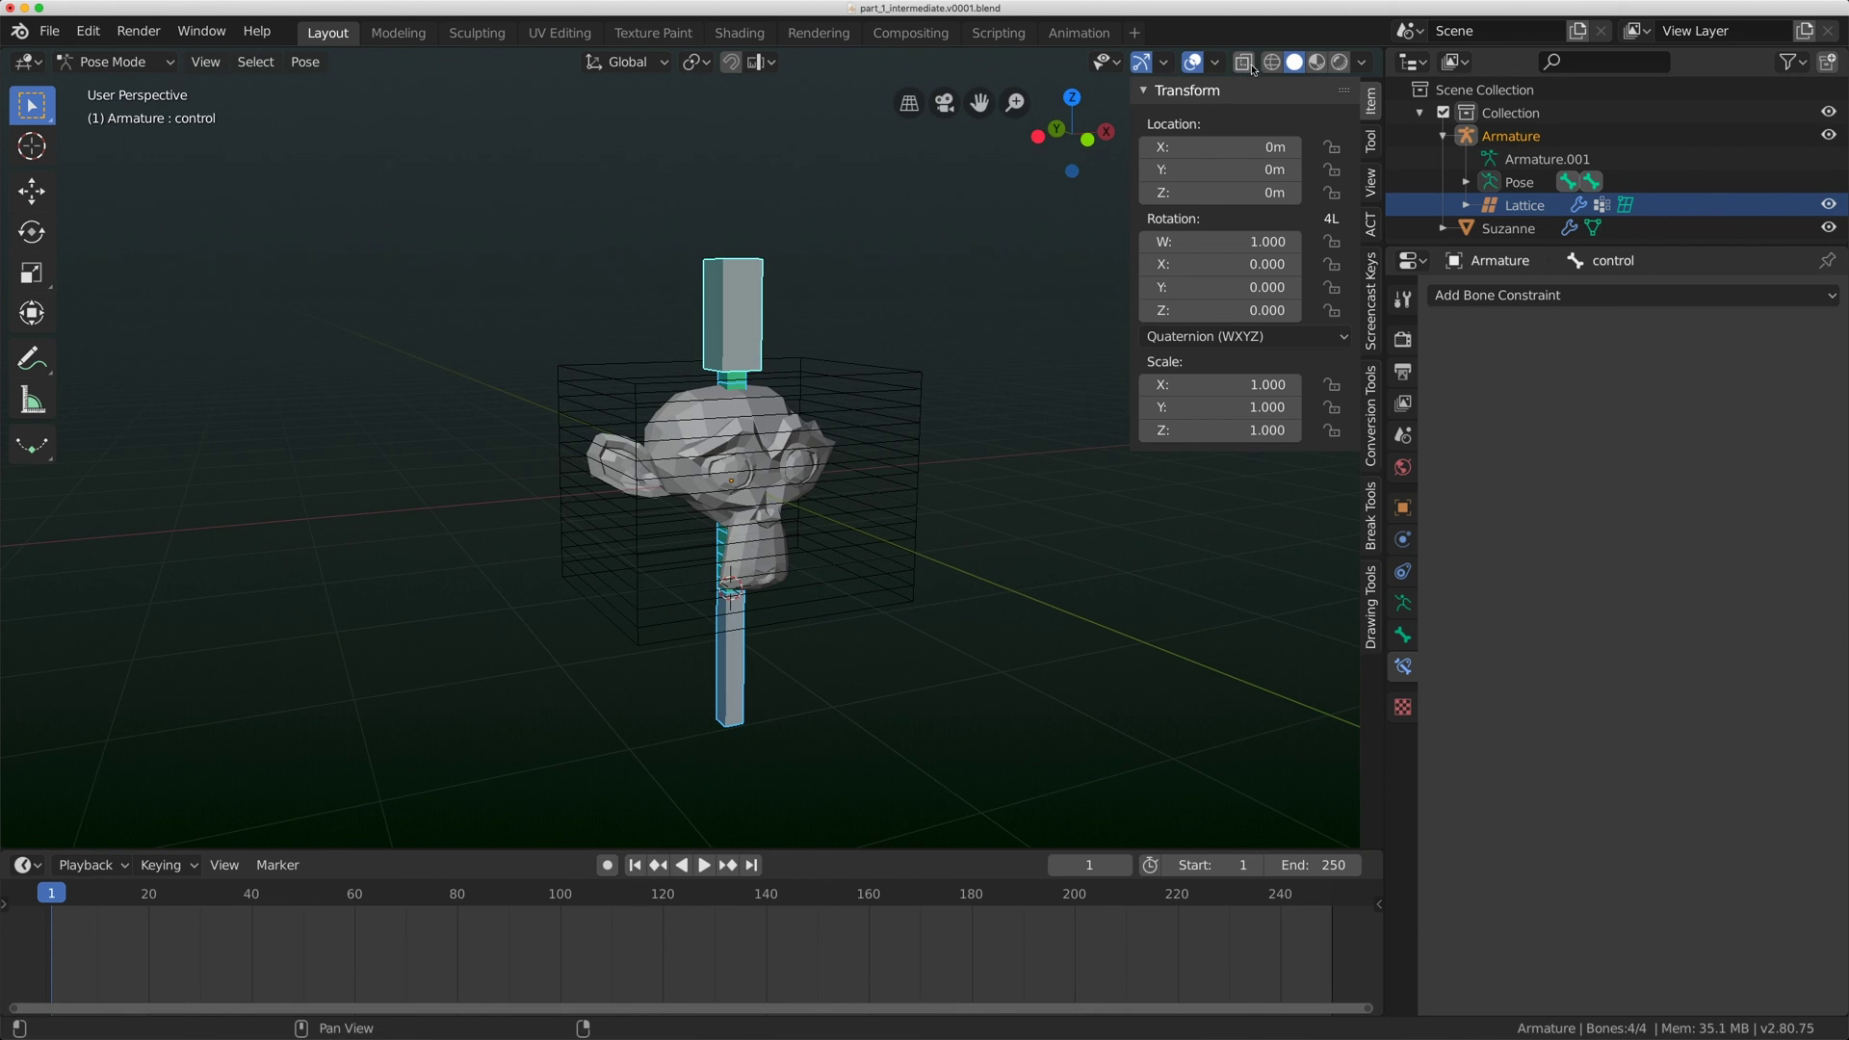
pyautogui.click(736, 299)
pyautogui.press('g')
pyautogui.press('Escape')
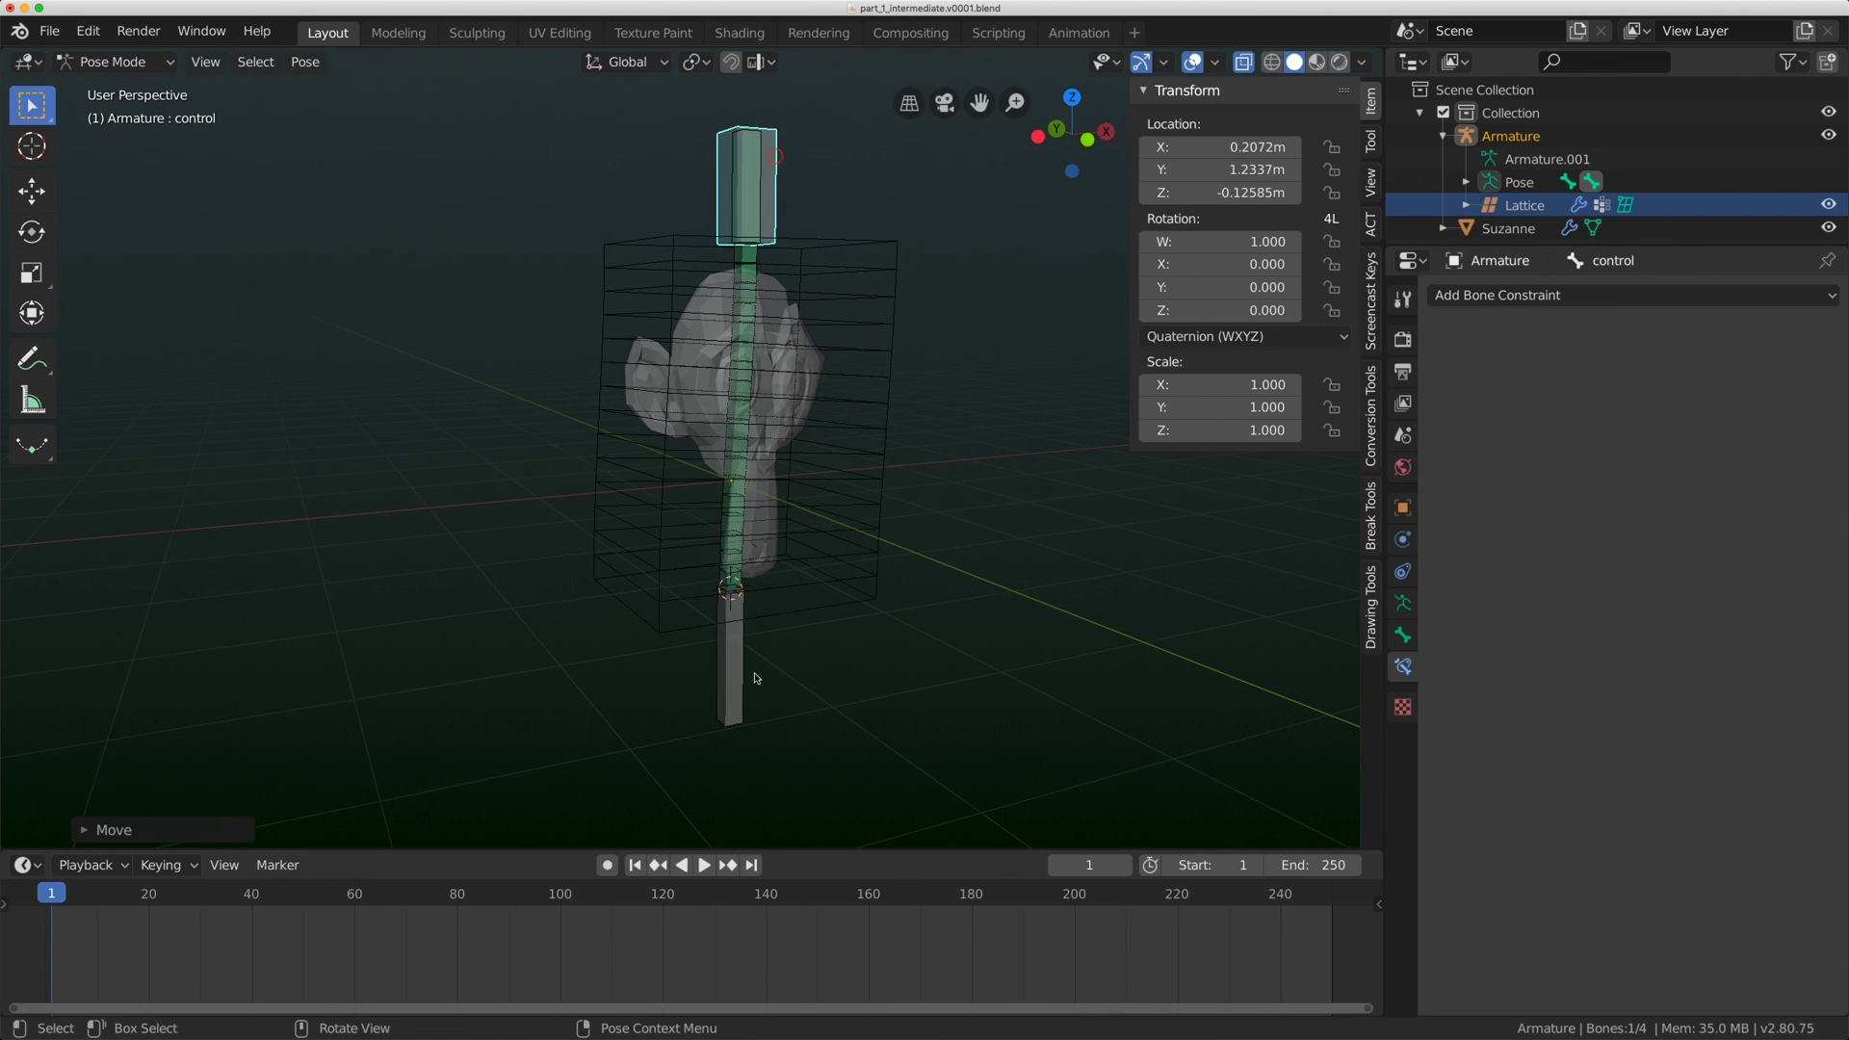
pyautogui.click(744, 713)
# Reactivate the armature via Suzanne and enter Pose Mode with Ctrl+Tab.
pyautogui.press('g')
pyautogui.click(758, 576)
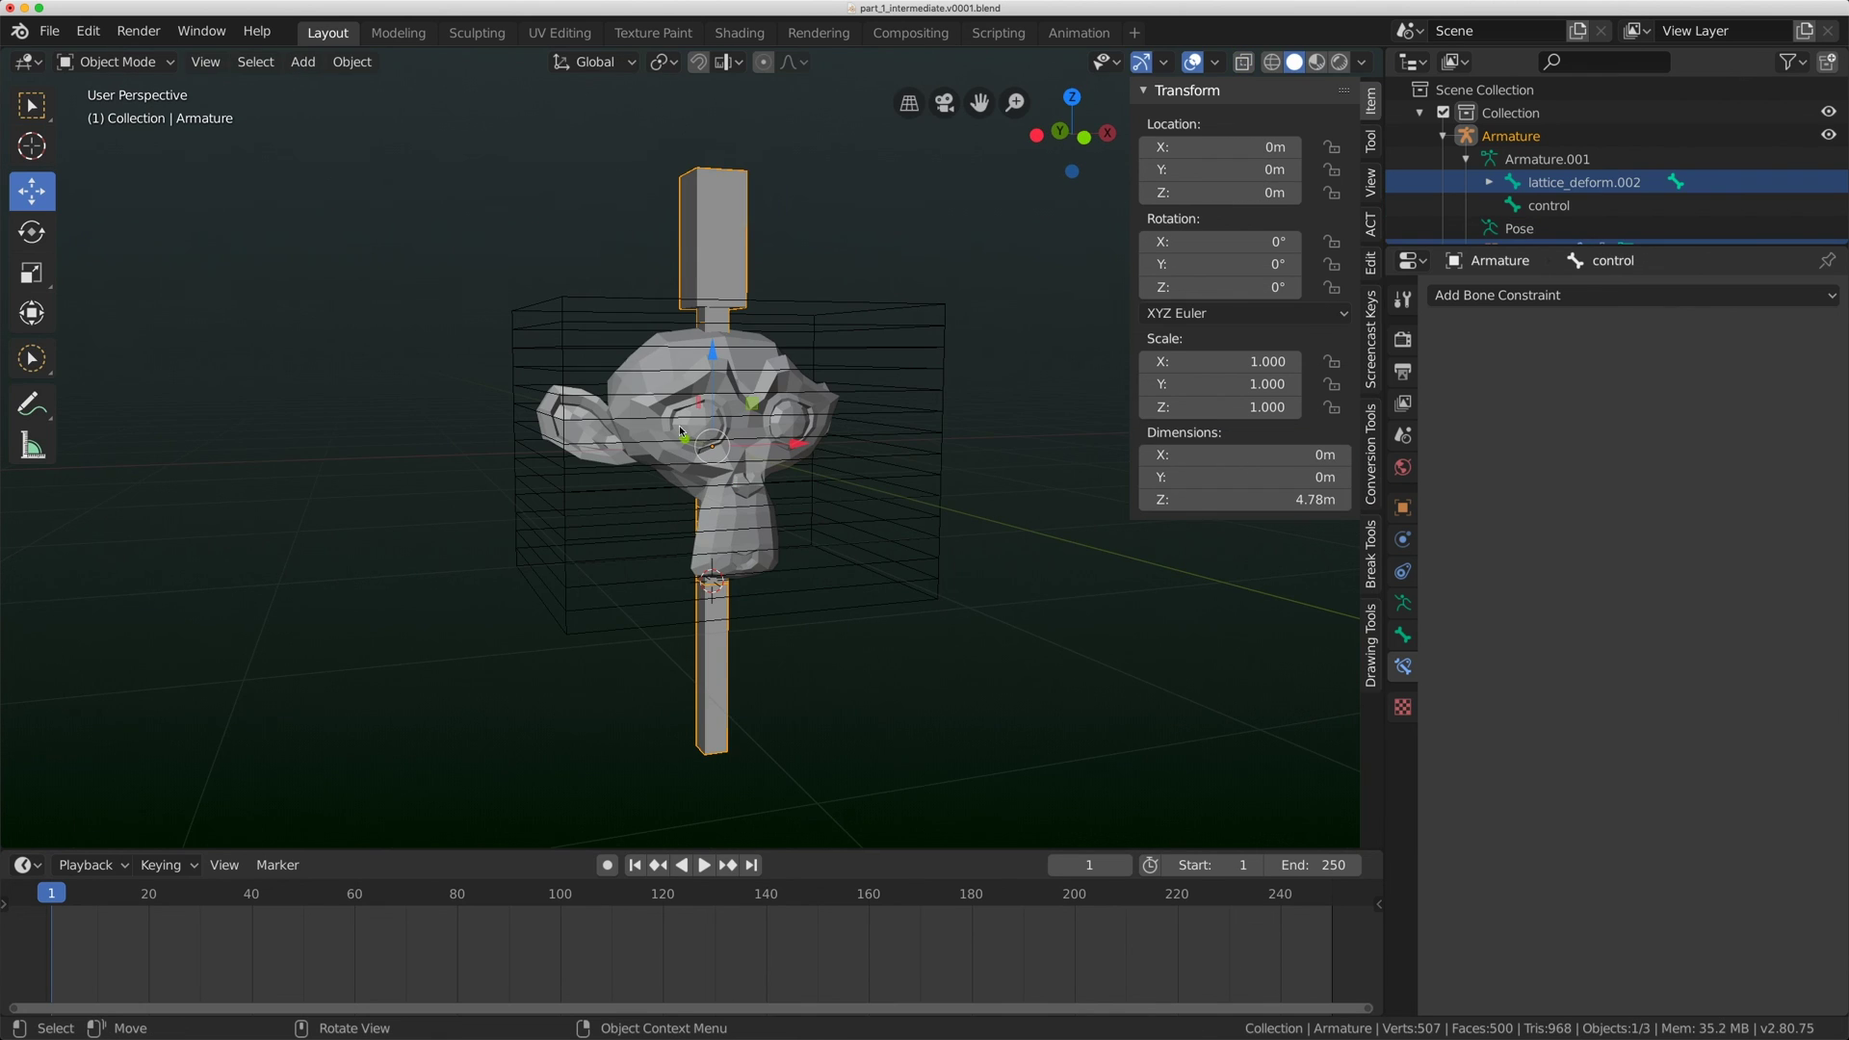
pyautogui.click(626, 376)
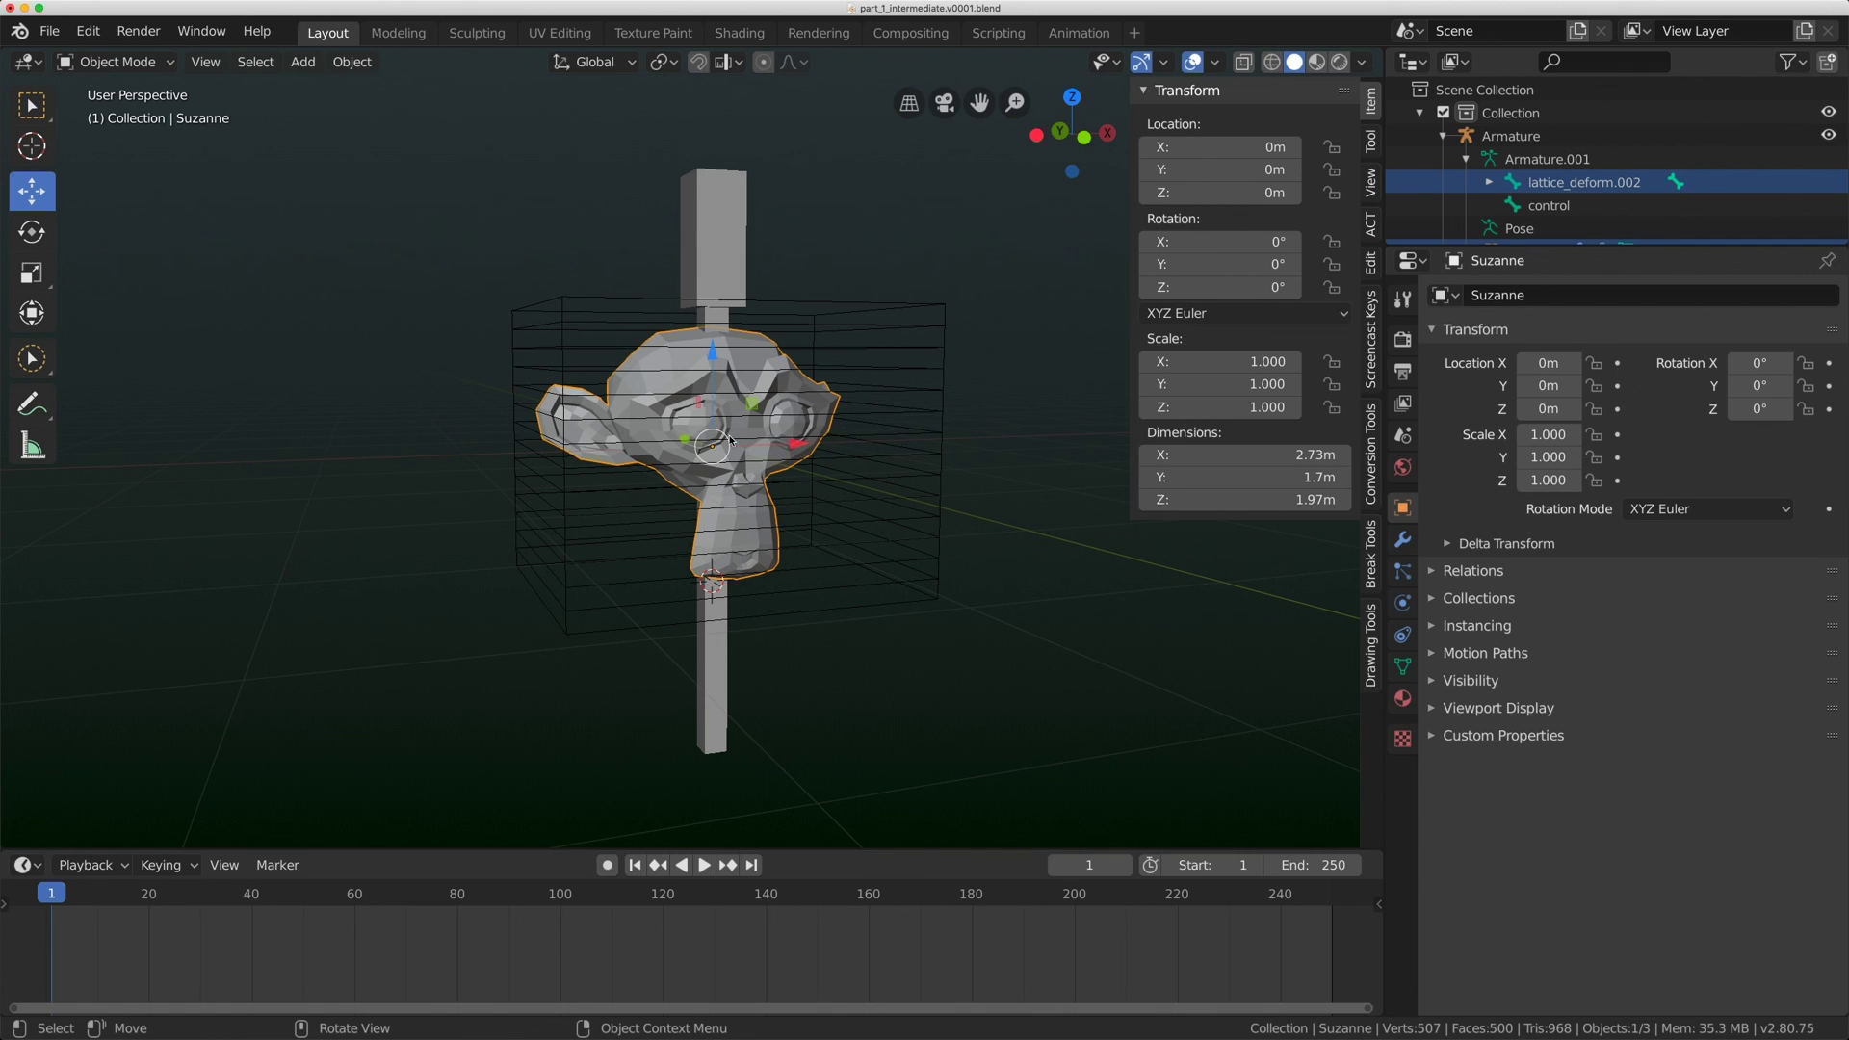
pyautogui.click(713, 193)
pyautogui.hotkey('ctrl', 'Tab')
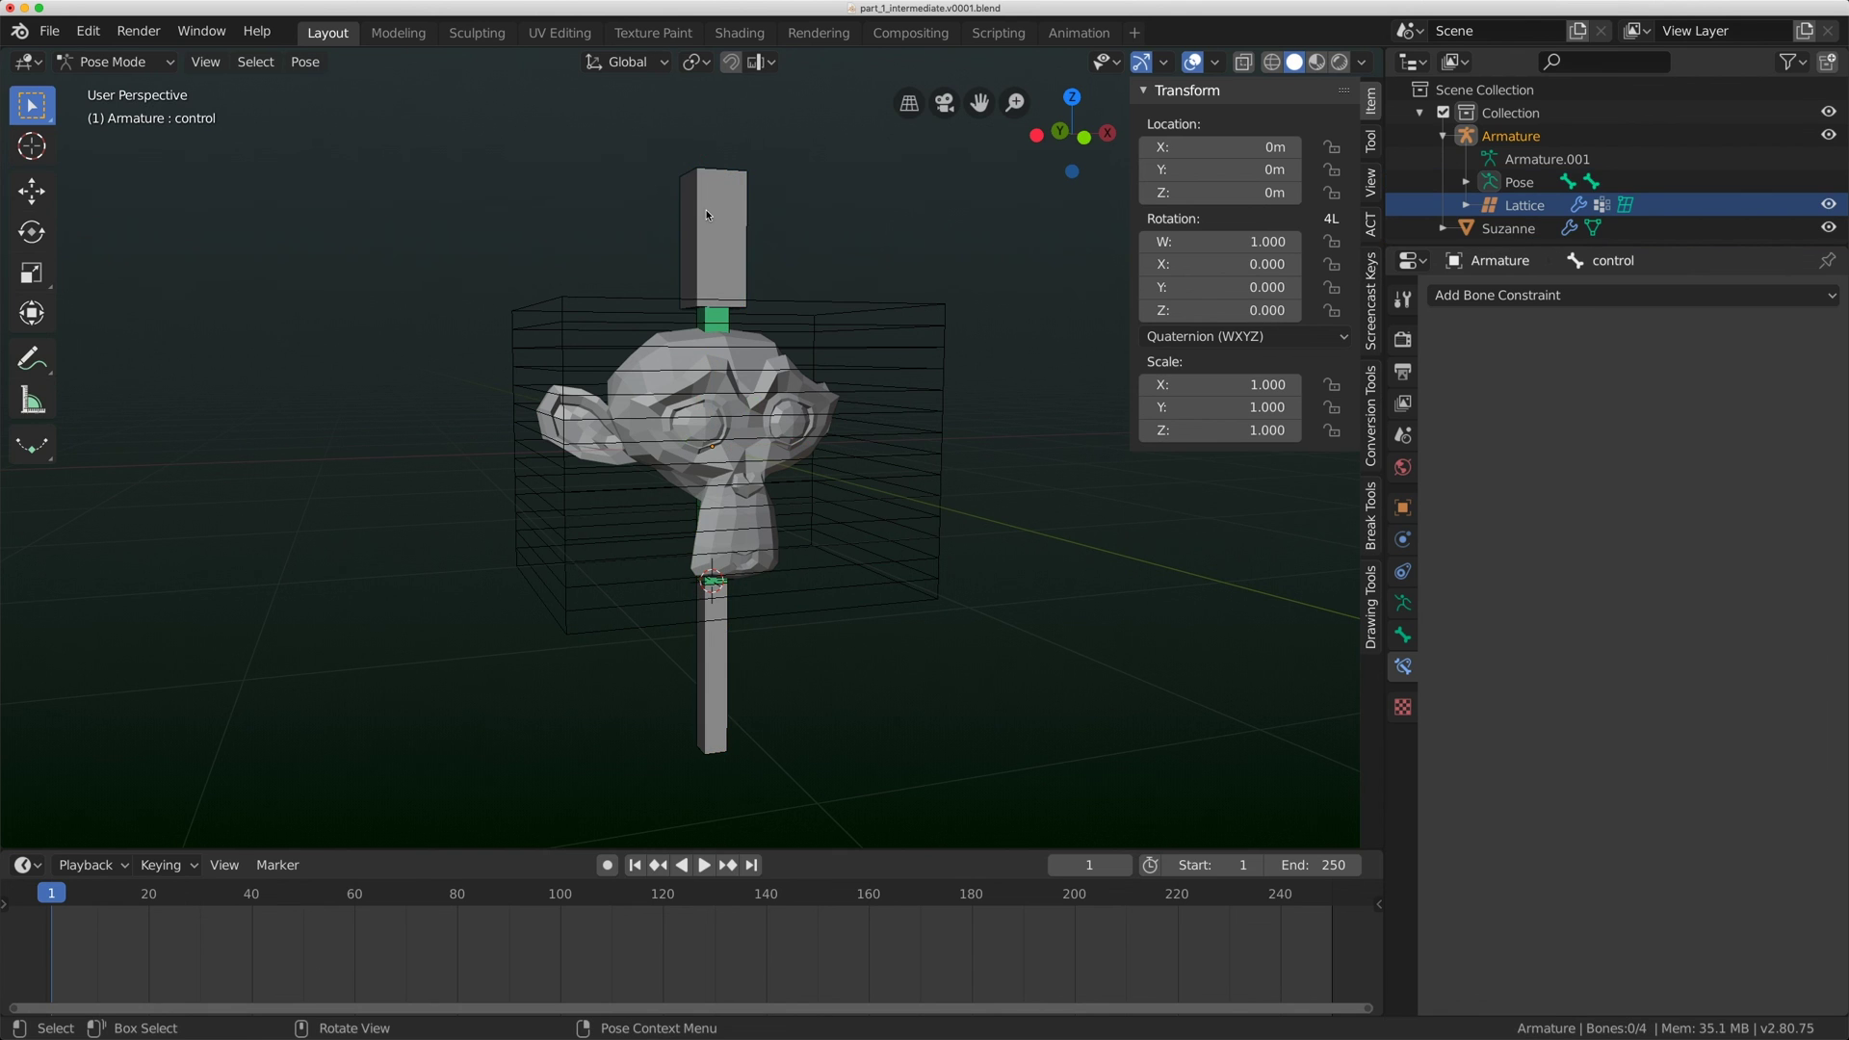
# Test-move the control and lattice_deform.002 bones, cancelling each move to keep the rest pose.
pyautogui.click(704, 217)
pyautogui.press('g')
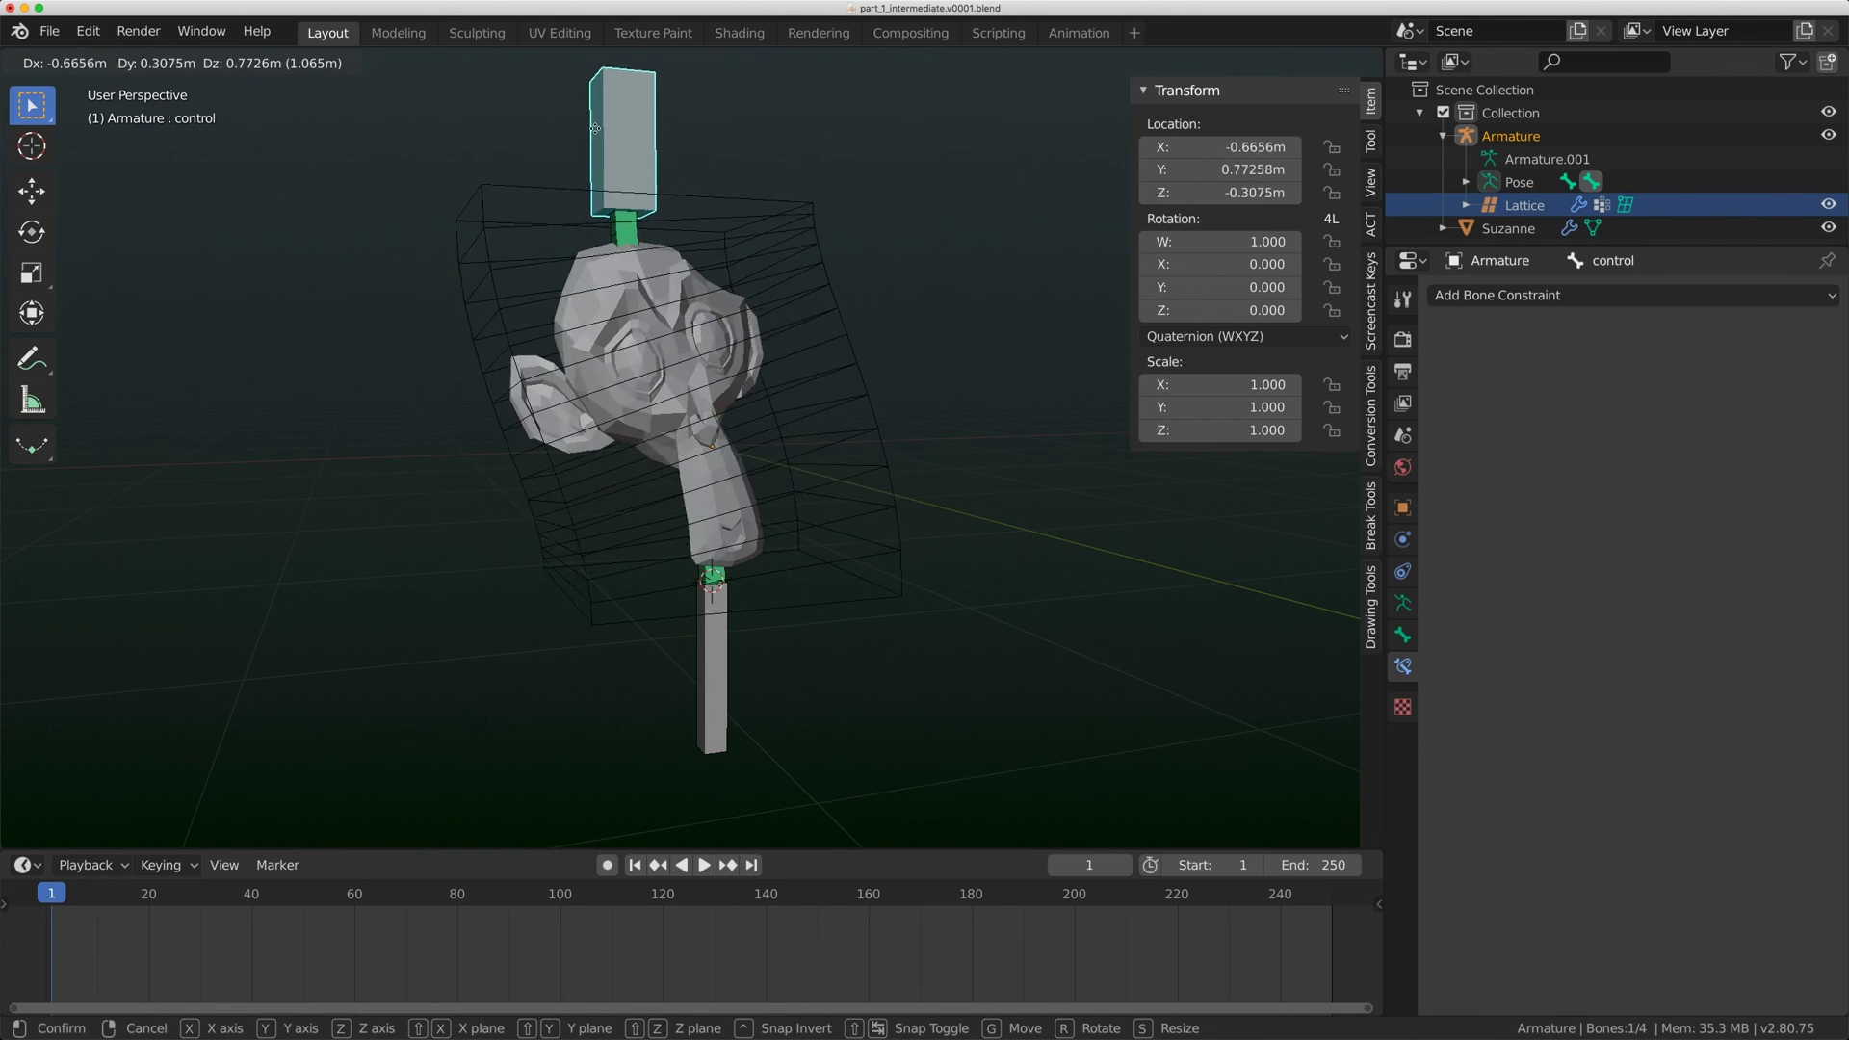
pyautogui.press('Escape')
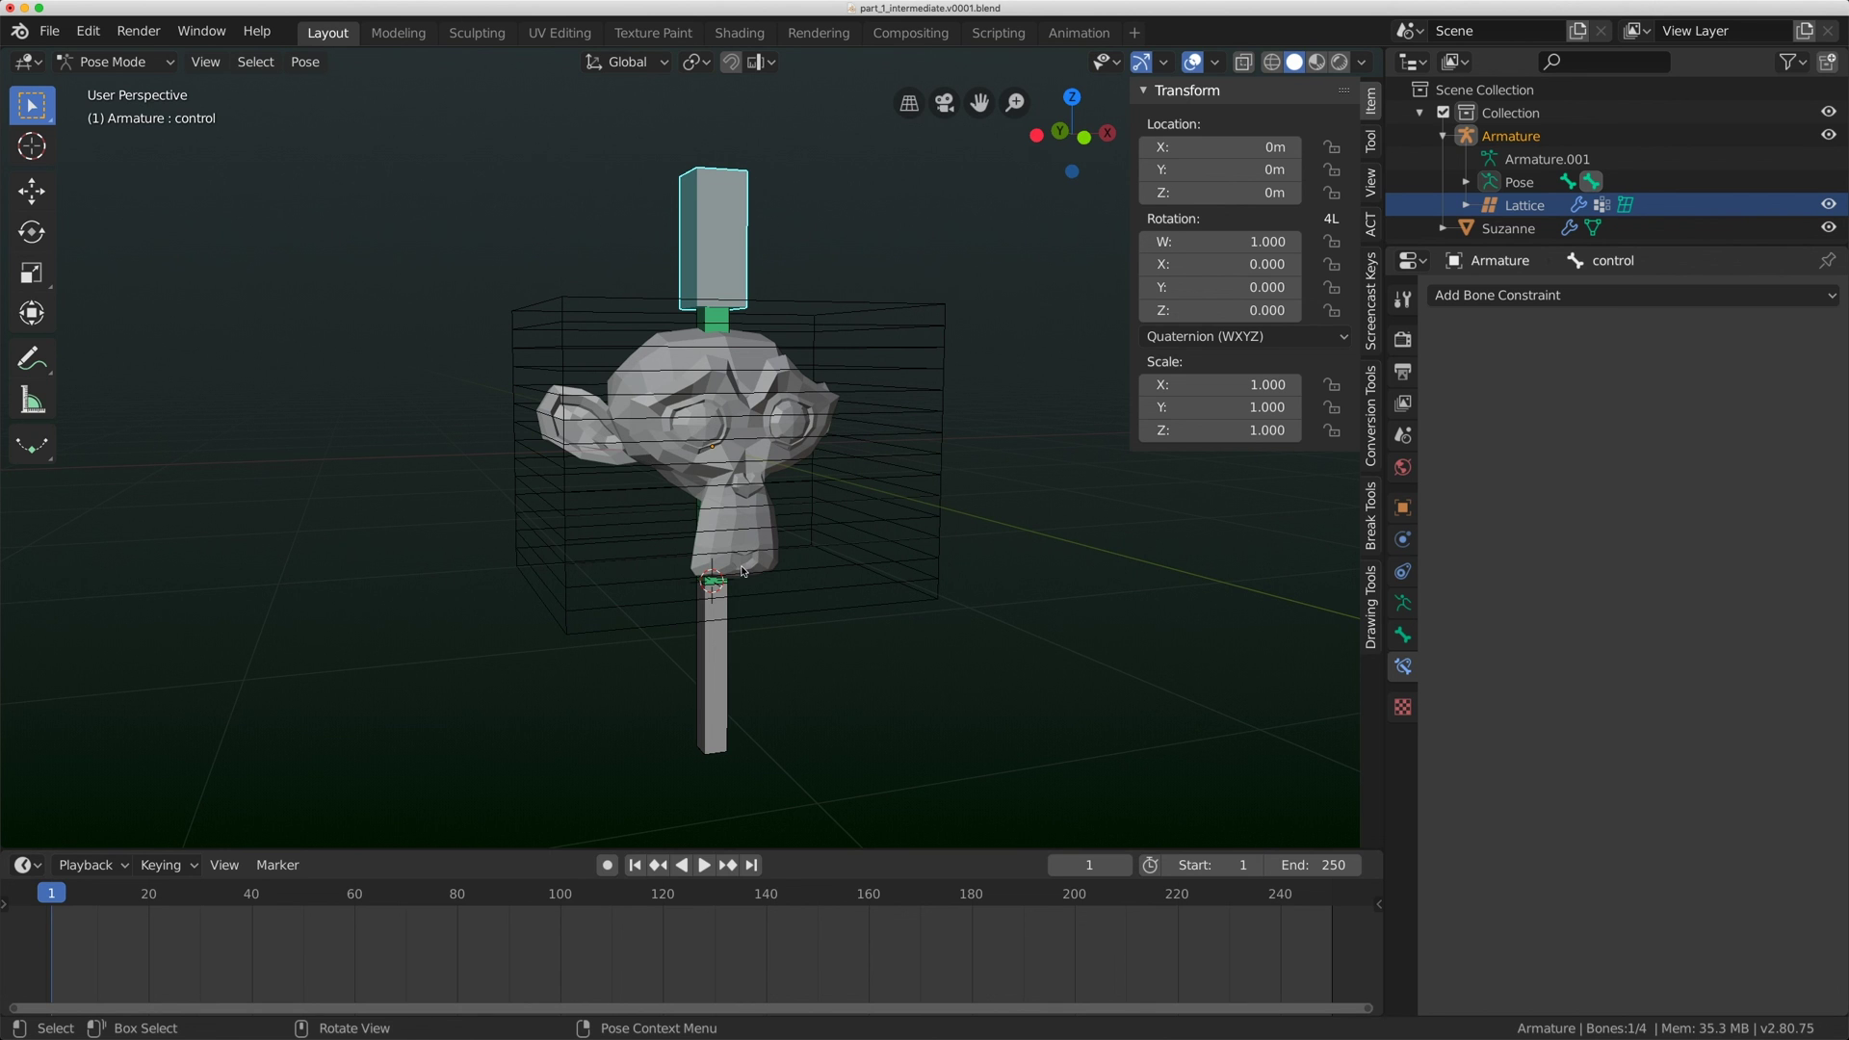
pyautogui.press('g')
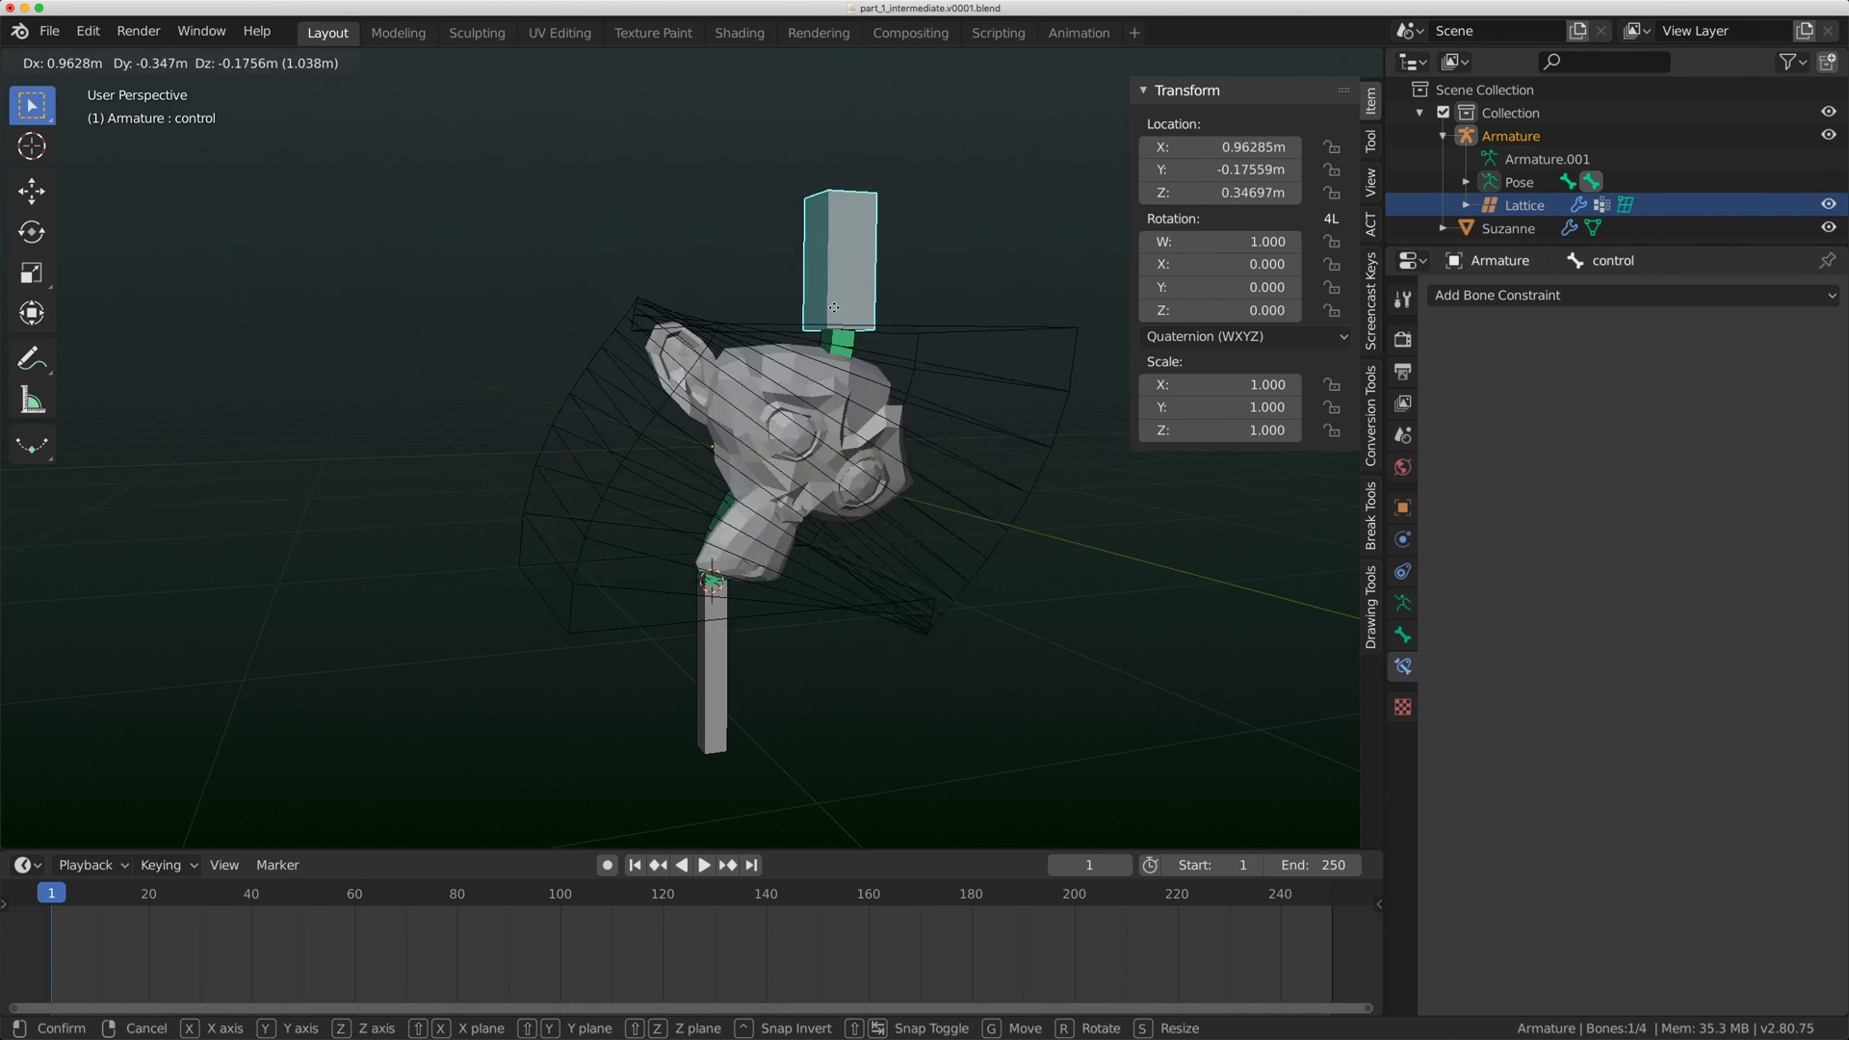
pyautogui.press('Escape')
pyautogui.click(714, 748)
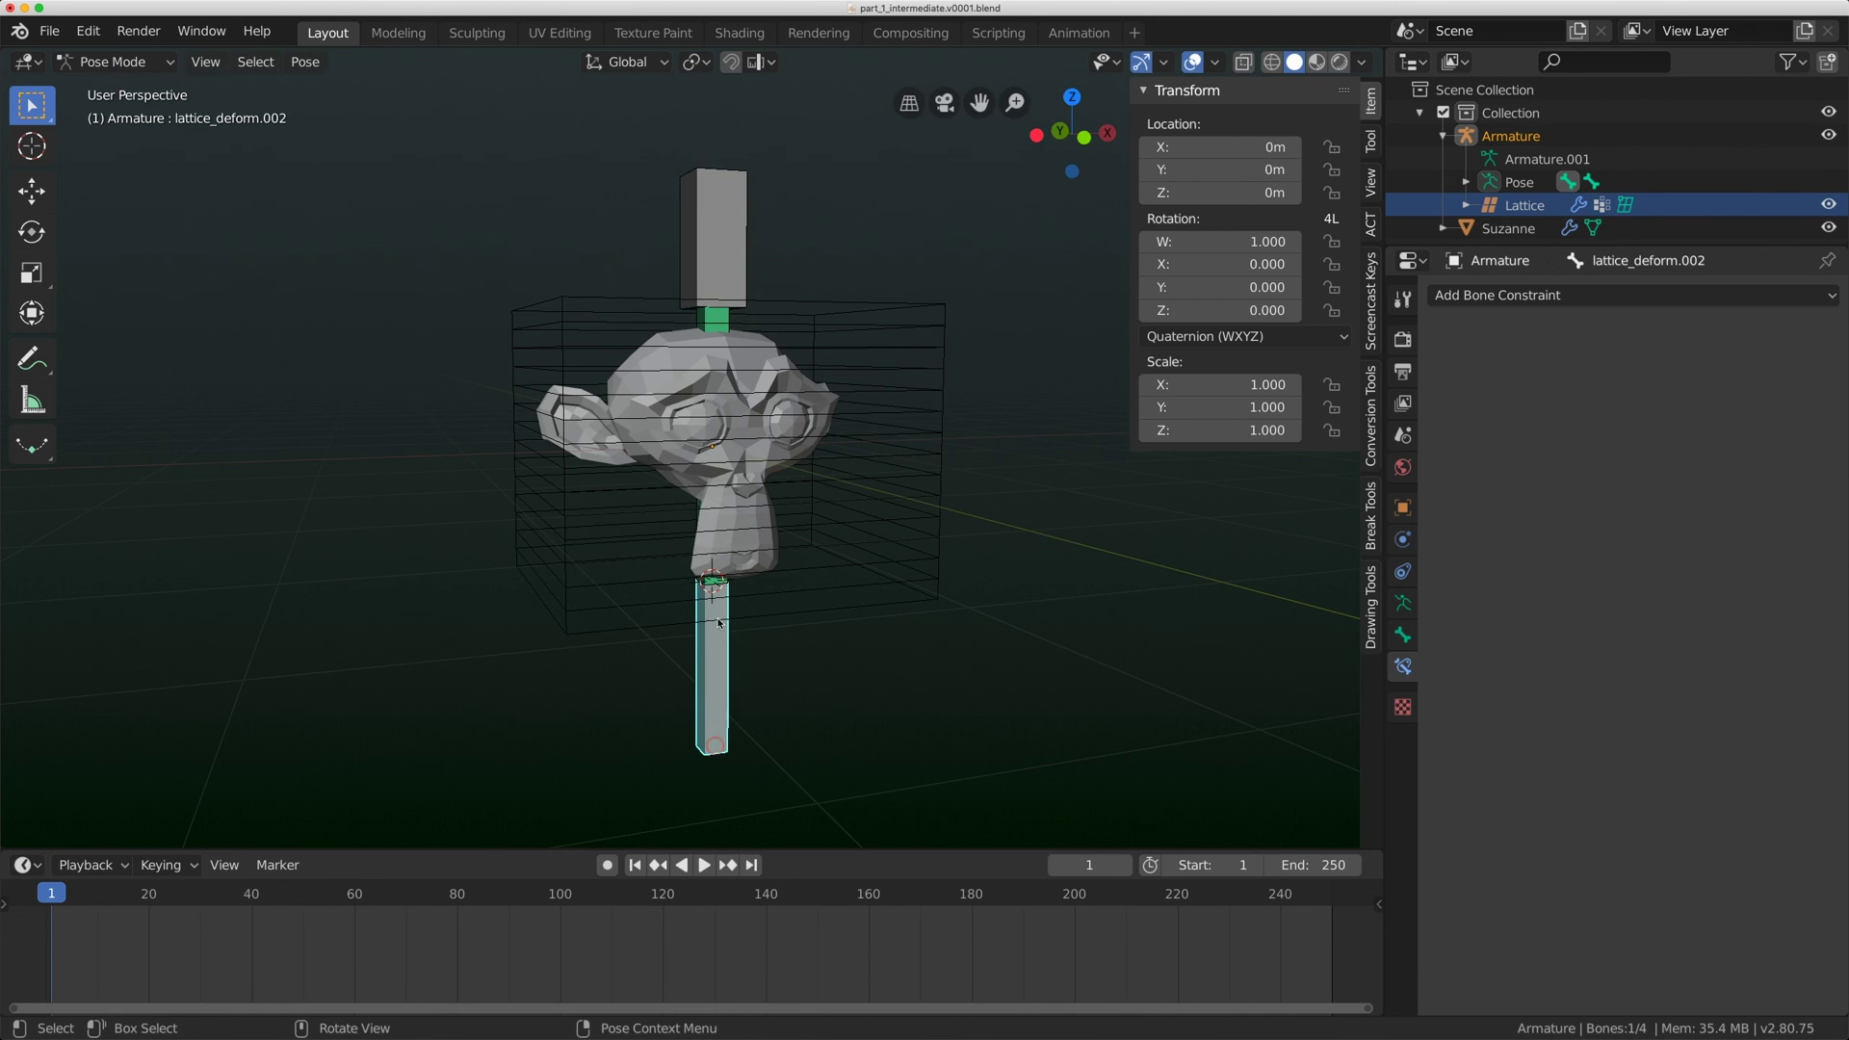
pyautogui.press('g')
pyautogui.press('Escape')
pyautogui.scroll(3, 747, 580)
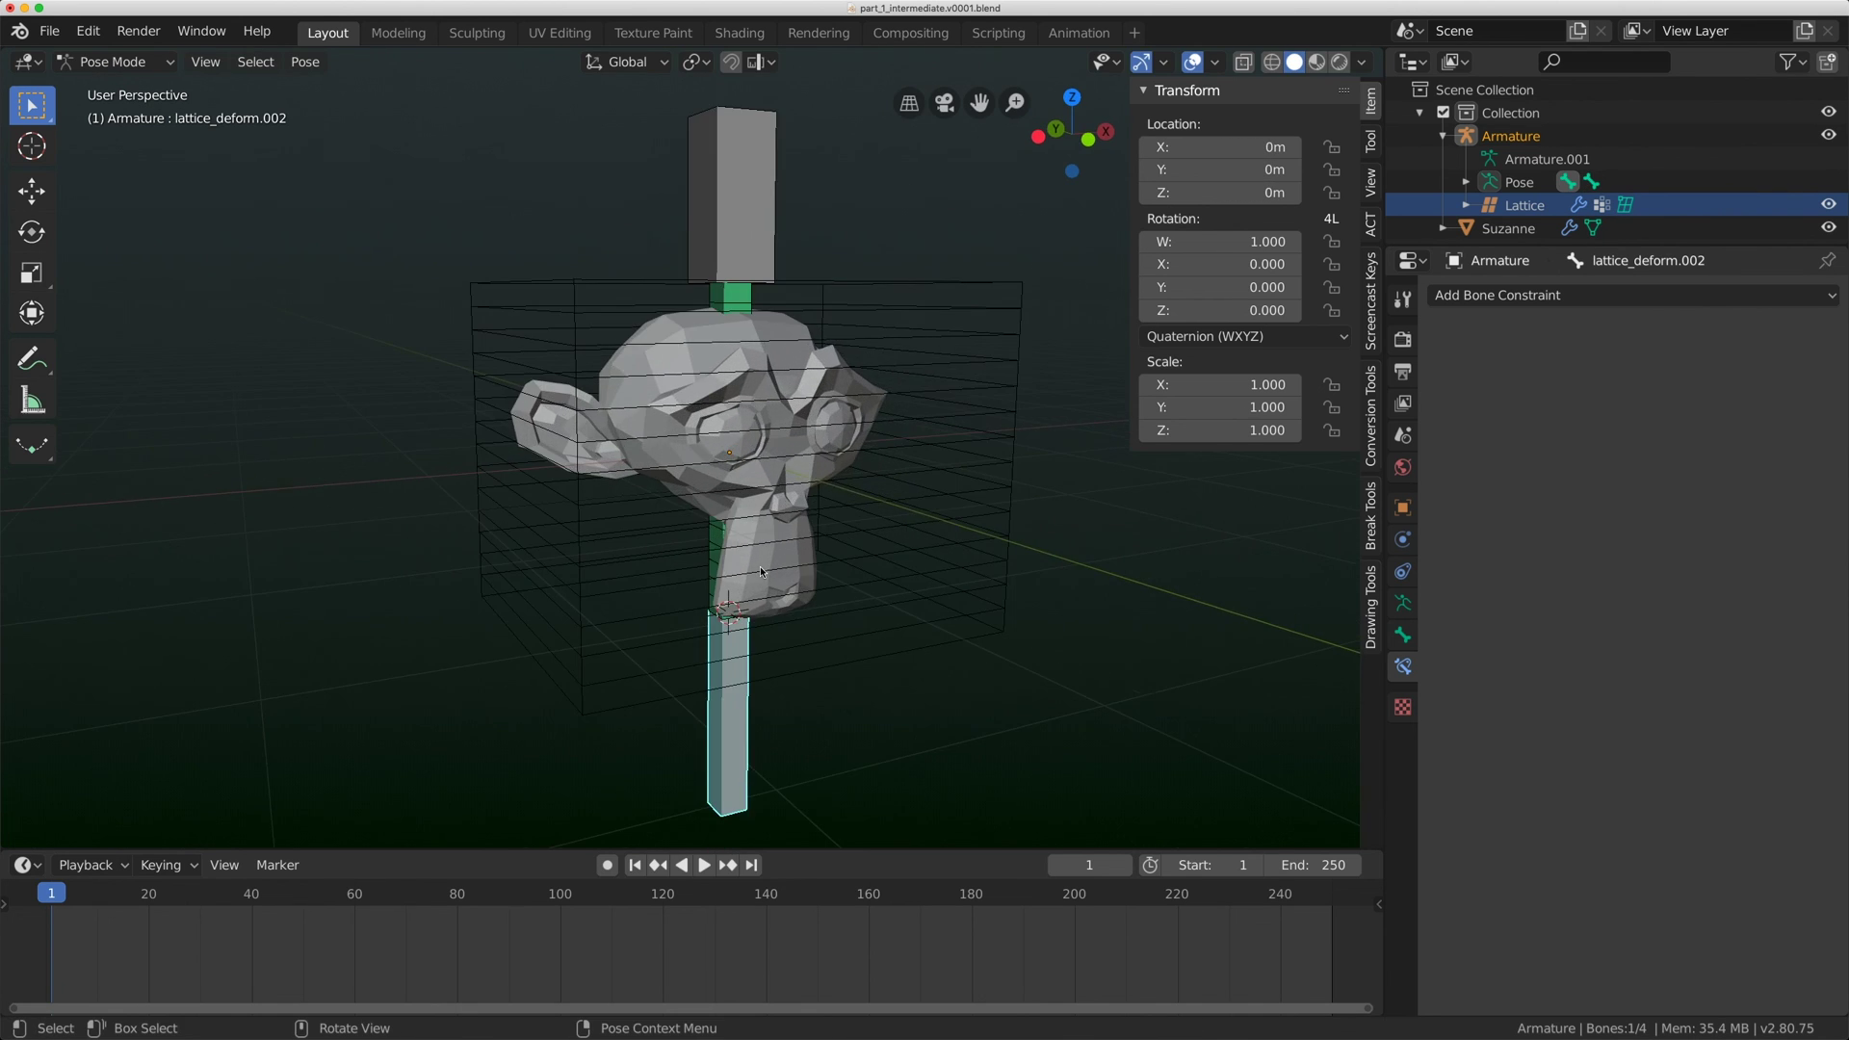